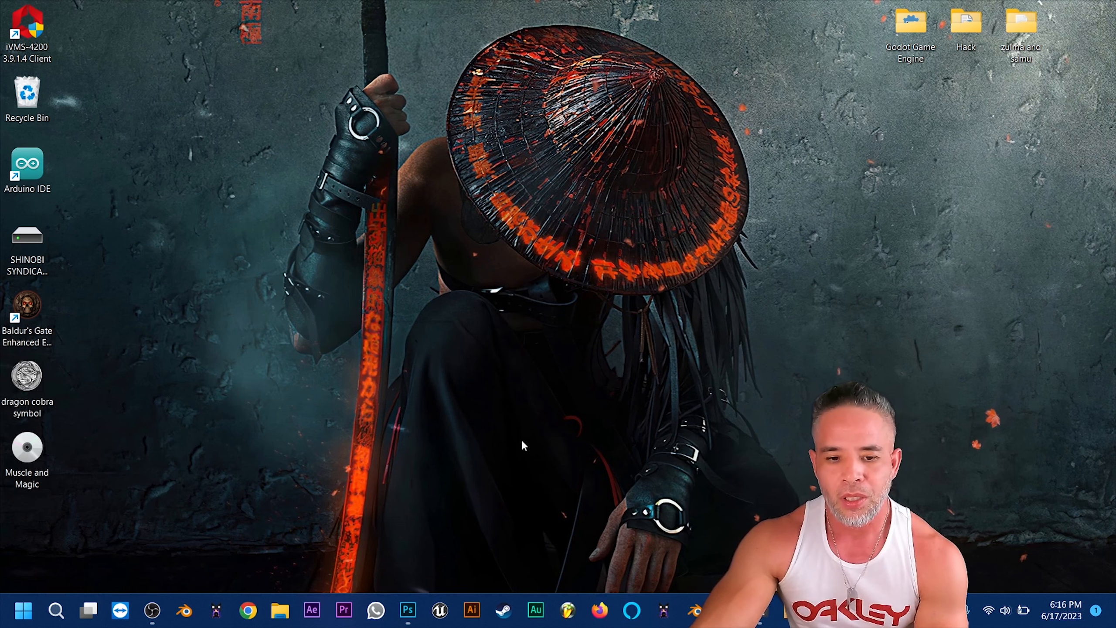
Switch to RPG in a Box and add a new UI widget with the ID Enemy_Stat_BK
click(779, 609)
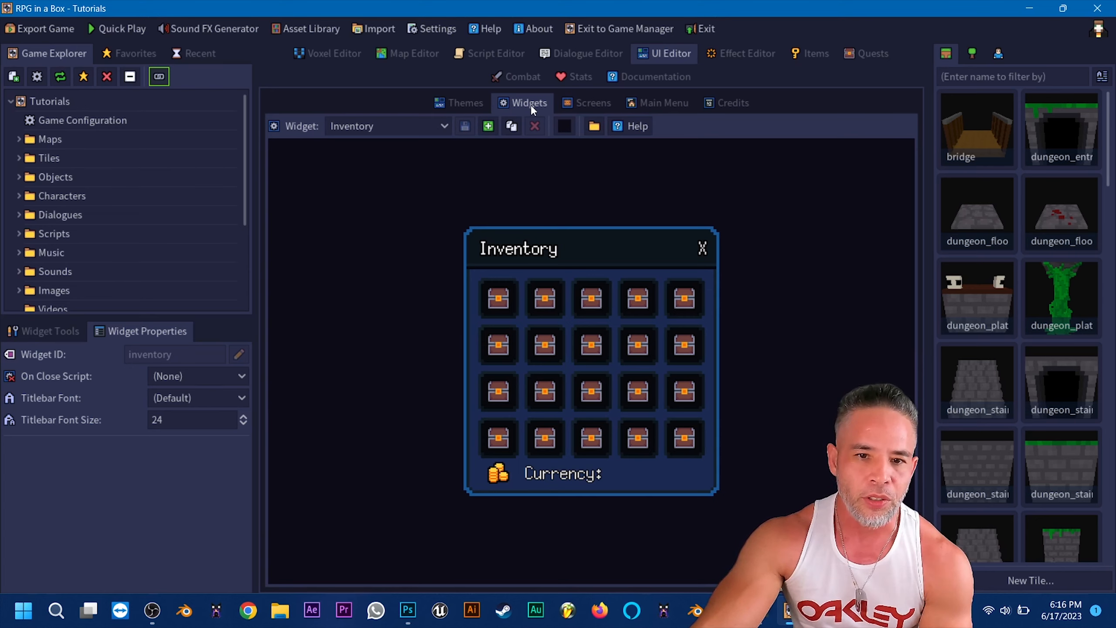
click(489, 126)
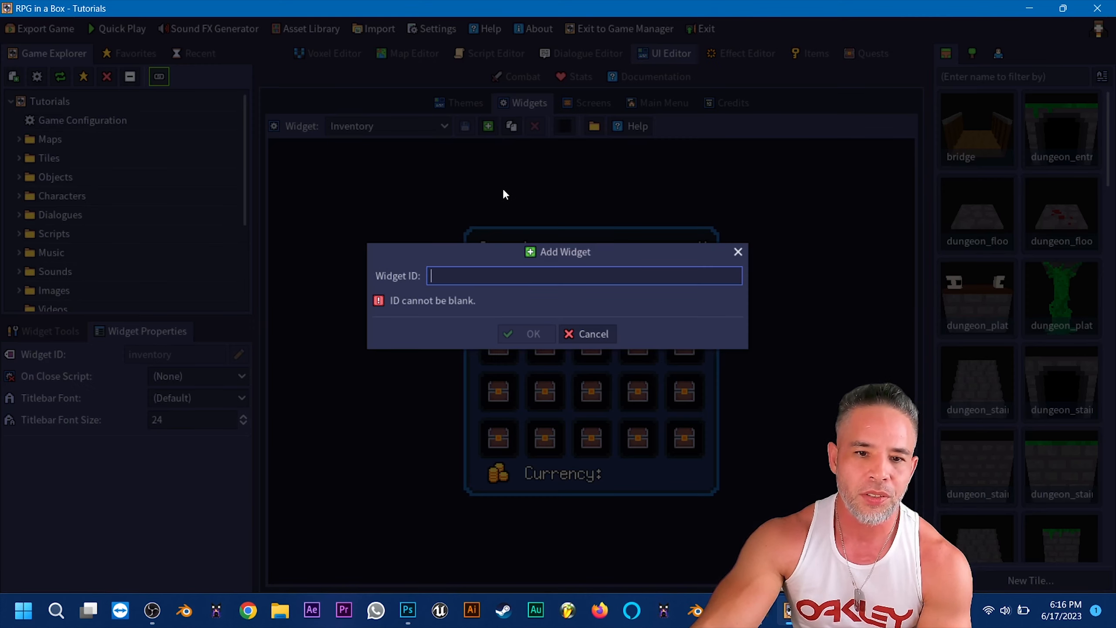
text(Ene)
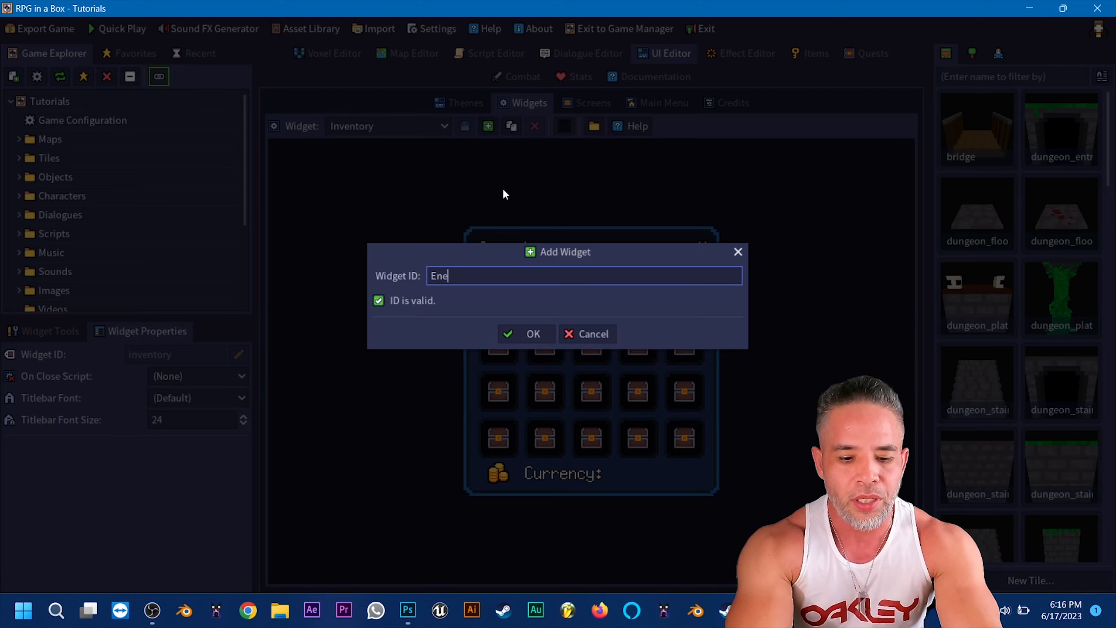
text(my_Stat)
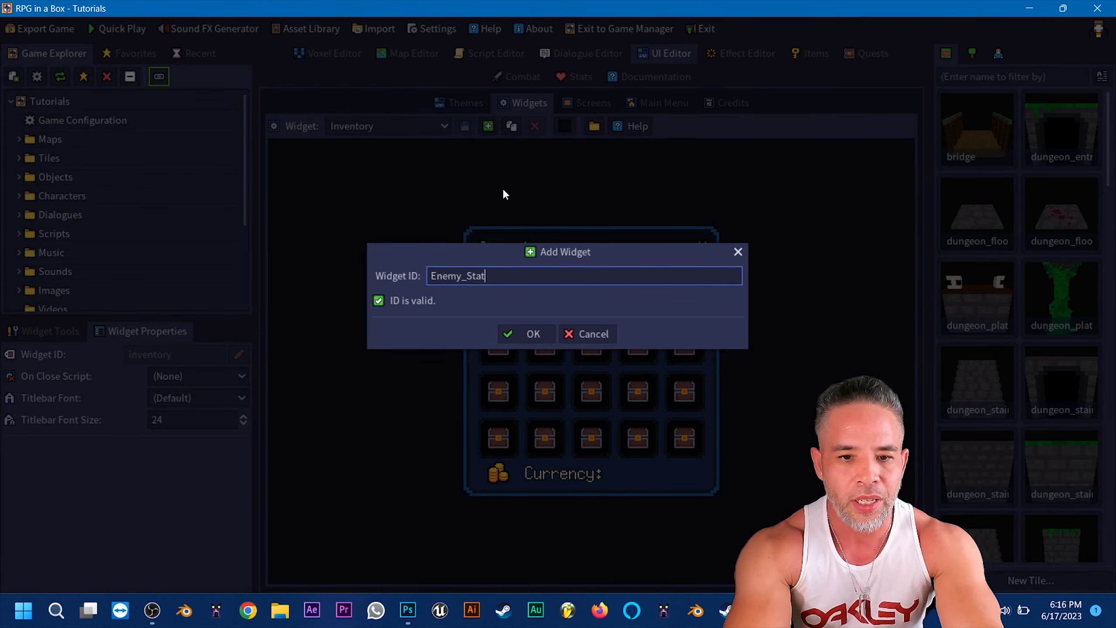
text(_BK)
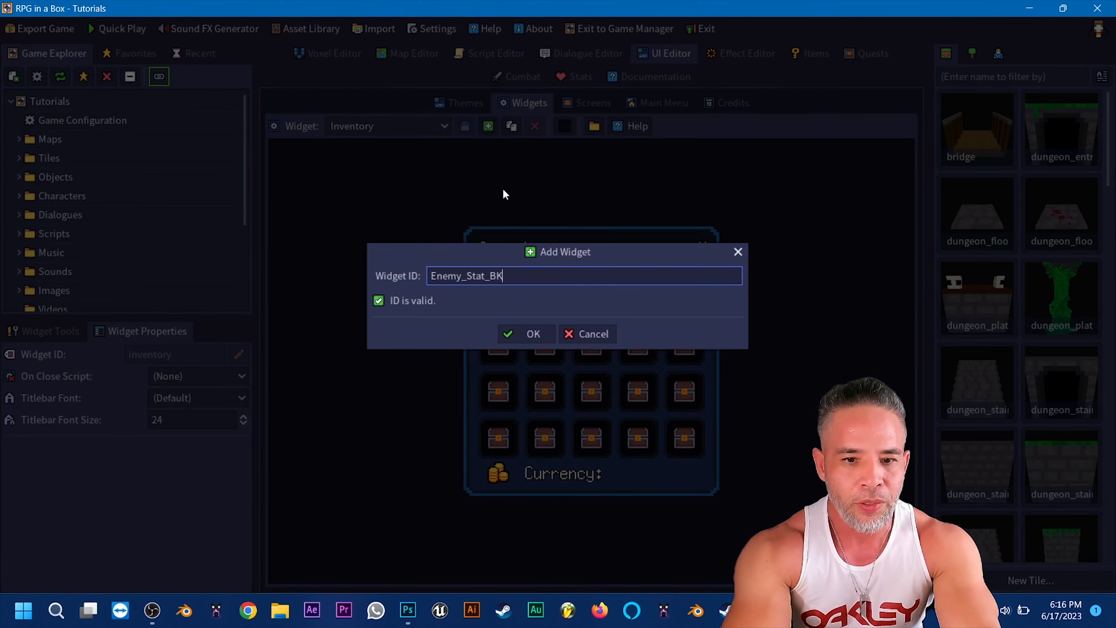
click(521, 335)
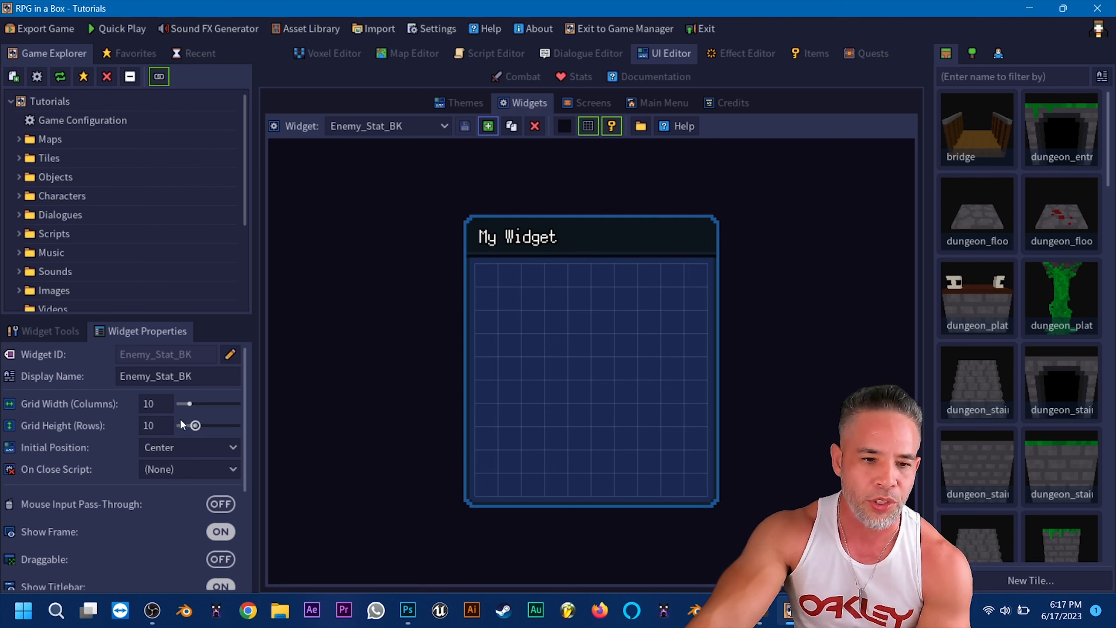
Set the Enemy_Stat_BK widget's grid to 16 columns wide and 11 rows high
click(152, 404)
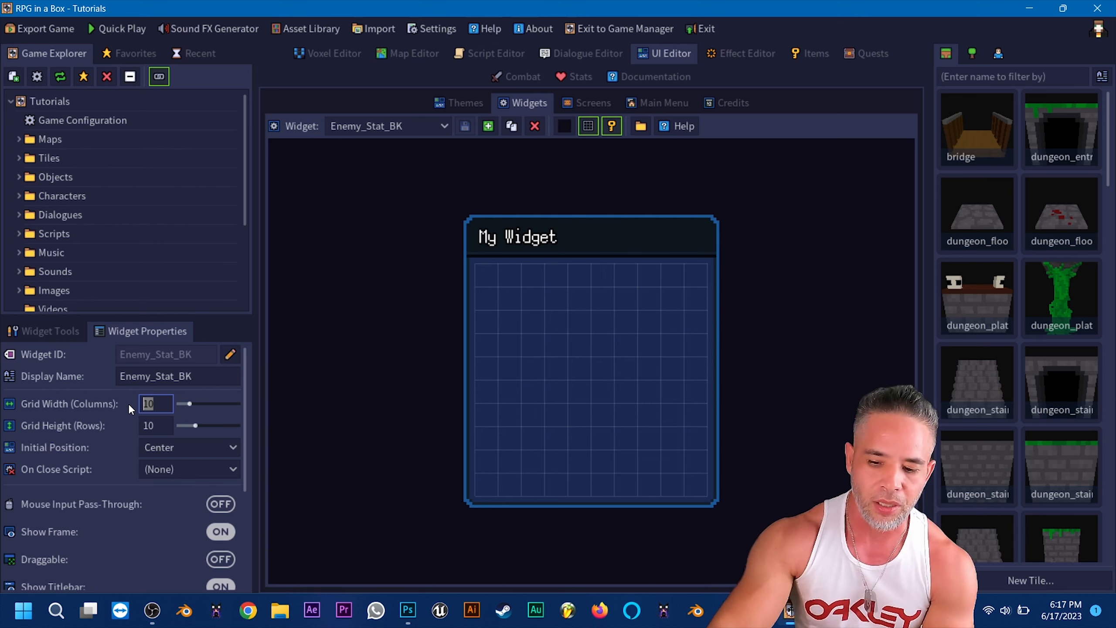
text(16)
click(142, 425)
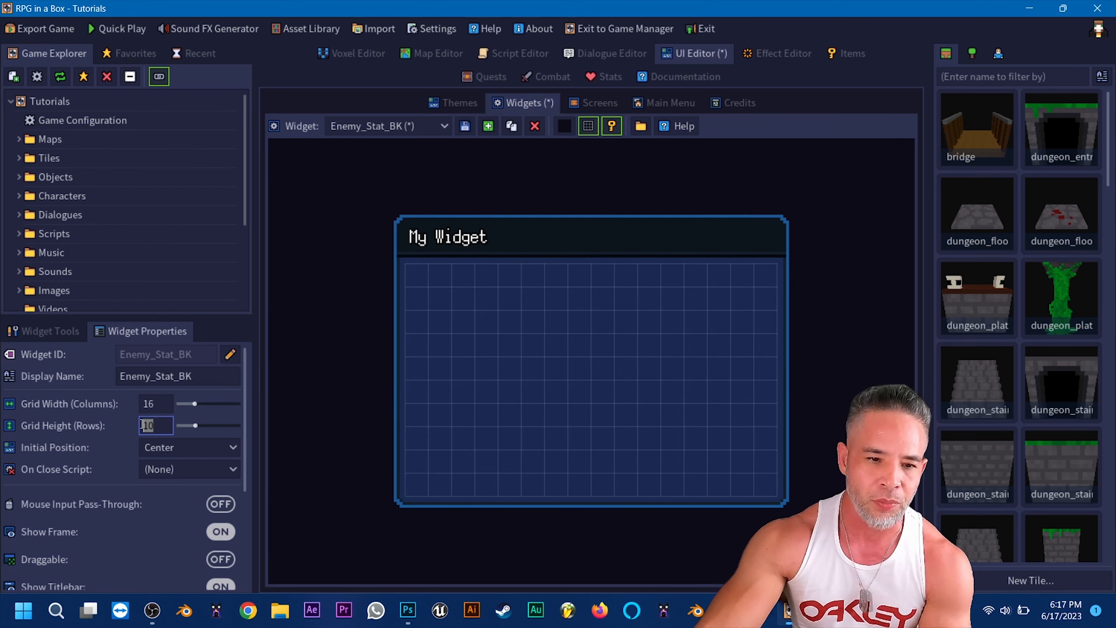
text(11)
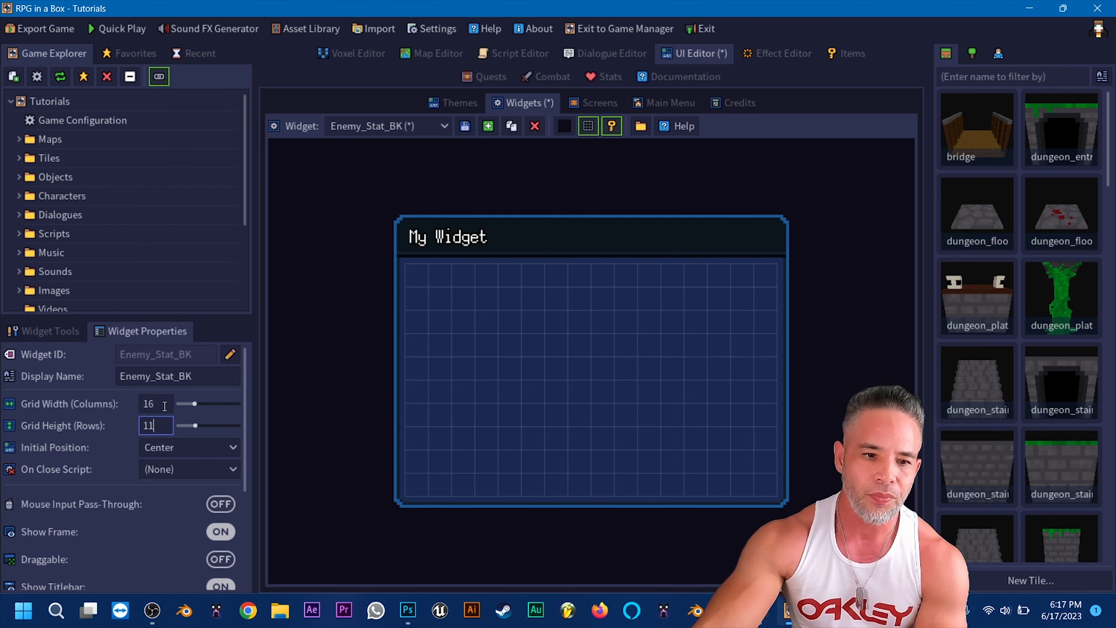
Set the widget's grid to 11 columns by 16 rows and its initial position to Center Right
click(165, 404)
drag(166, 404, 128, 398)
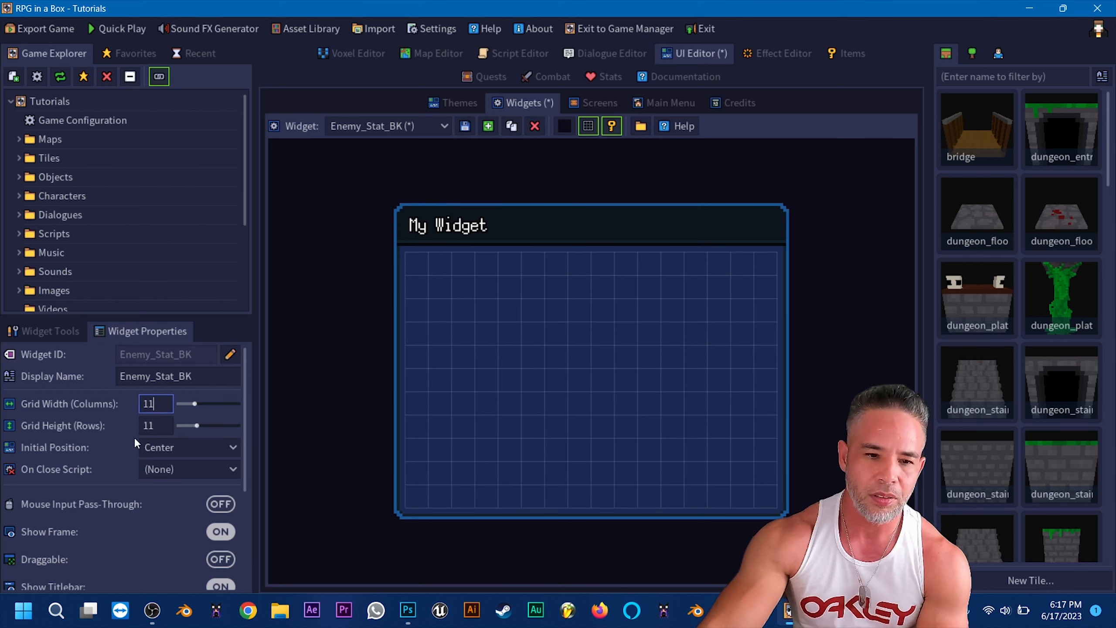
drag(163, 424, 138, 429)
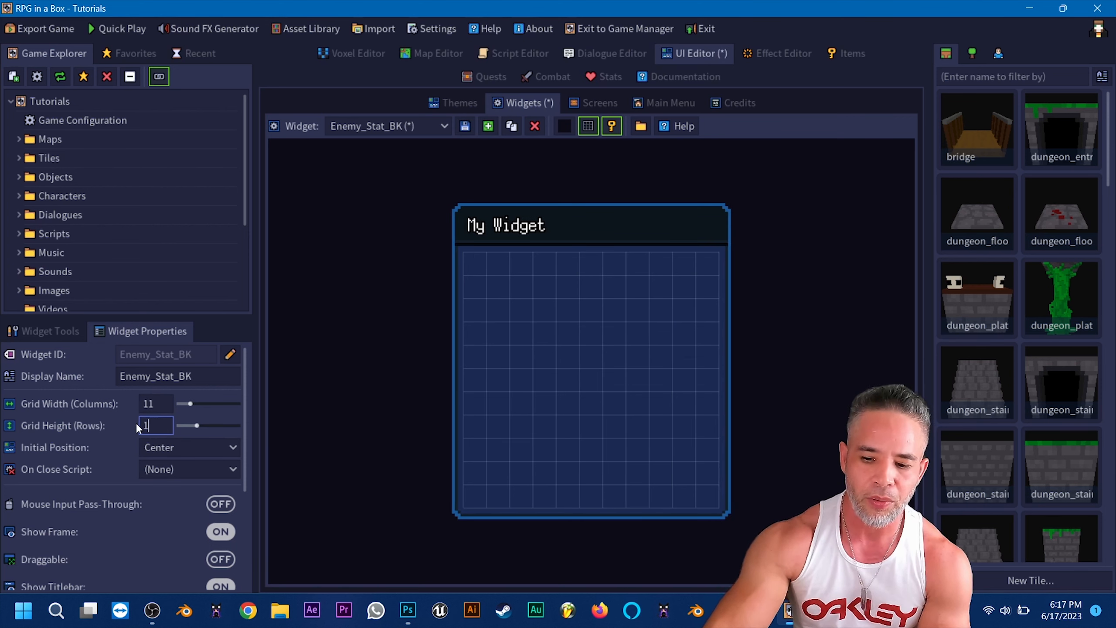
click(171, 405)
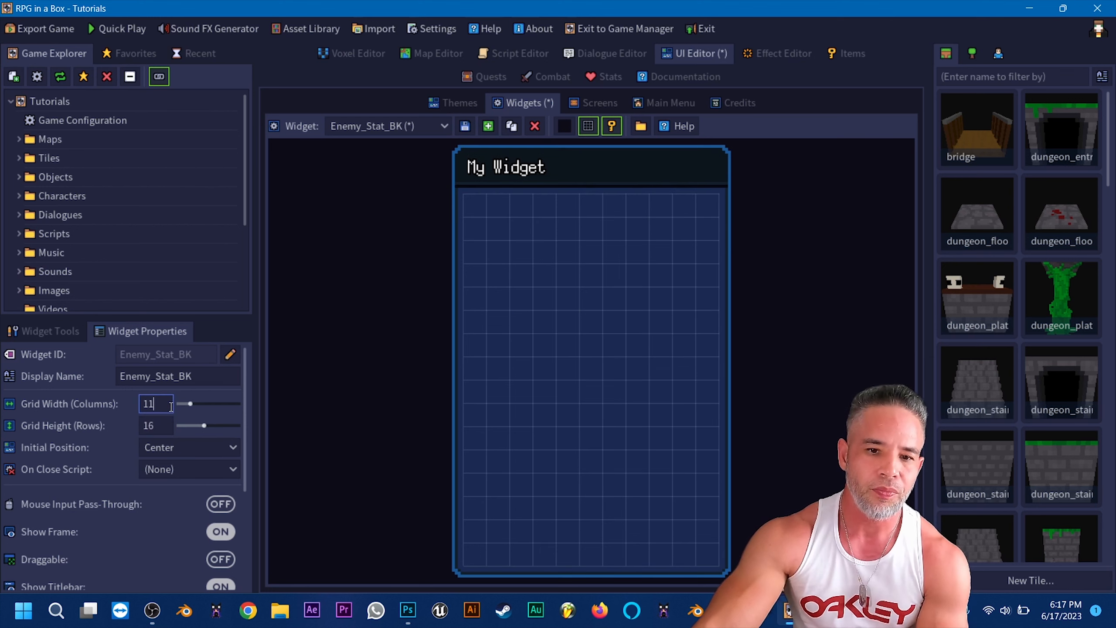
click(212, 448)
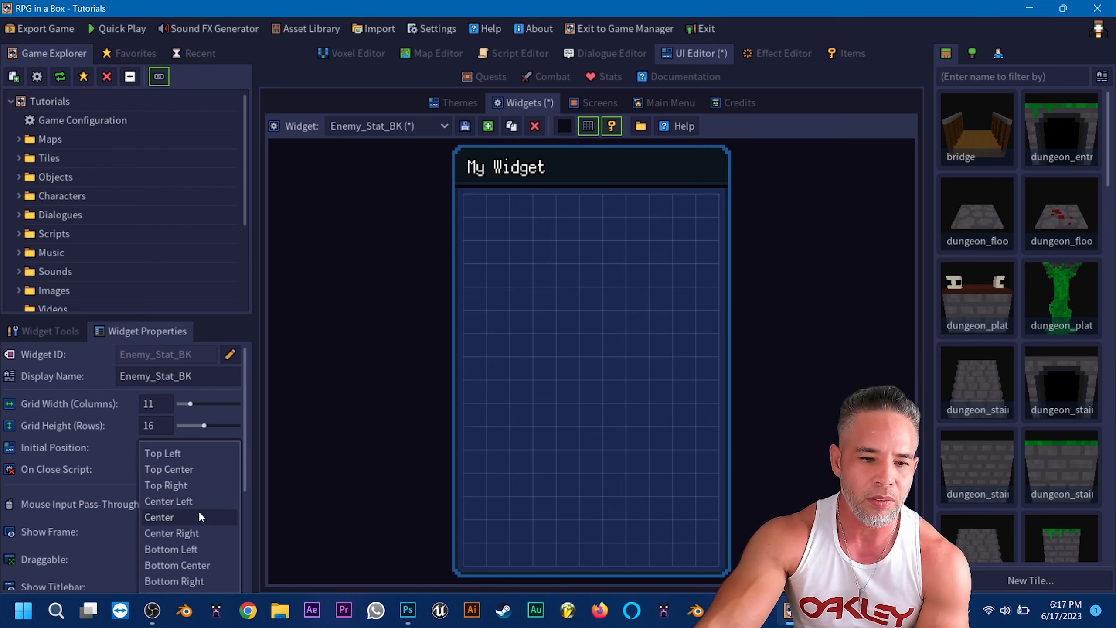
click(202, 533)
Turn off Show Frame for the Enemy_Stat_BK widget and save the widget
drag(245, 448, 244, 502)
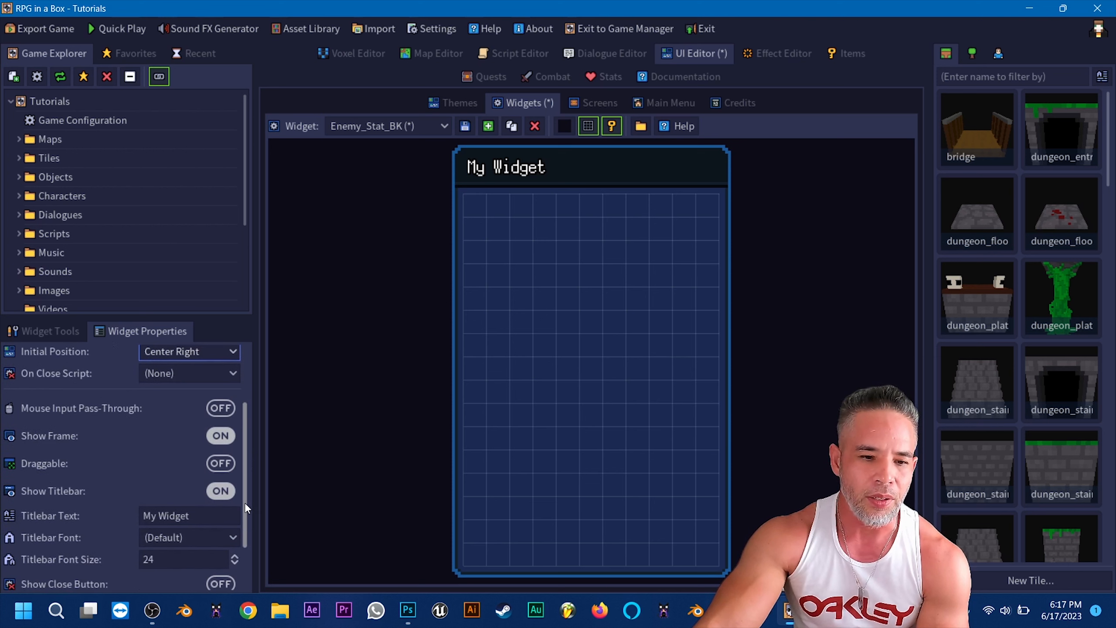
click(229, 440)
click(228, 440)
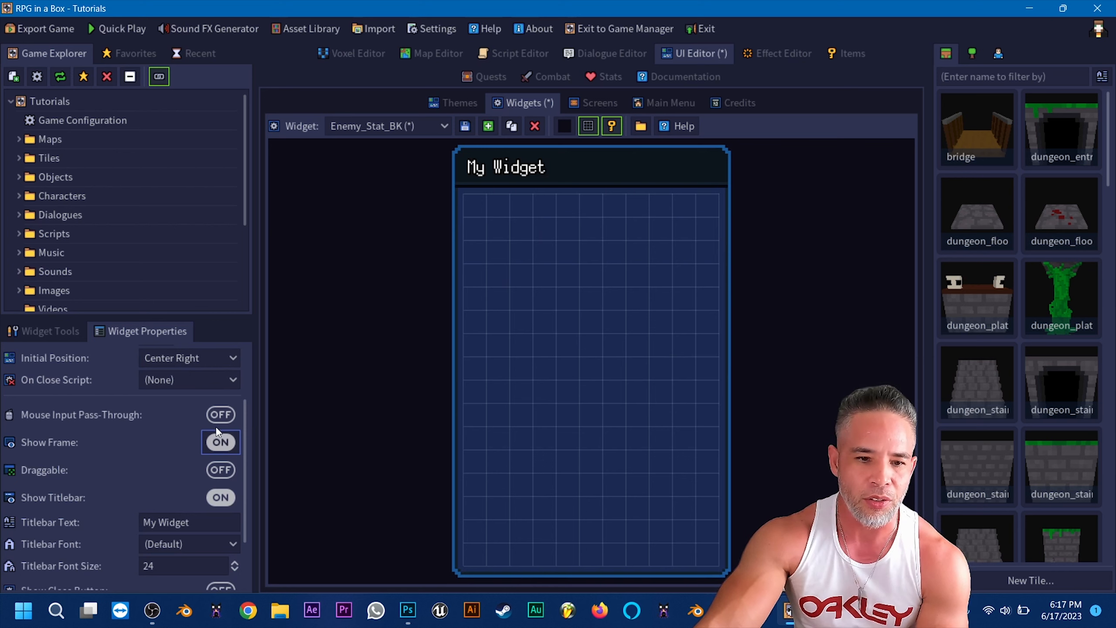
click(216, 441)
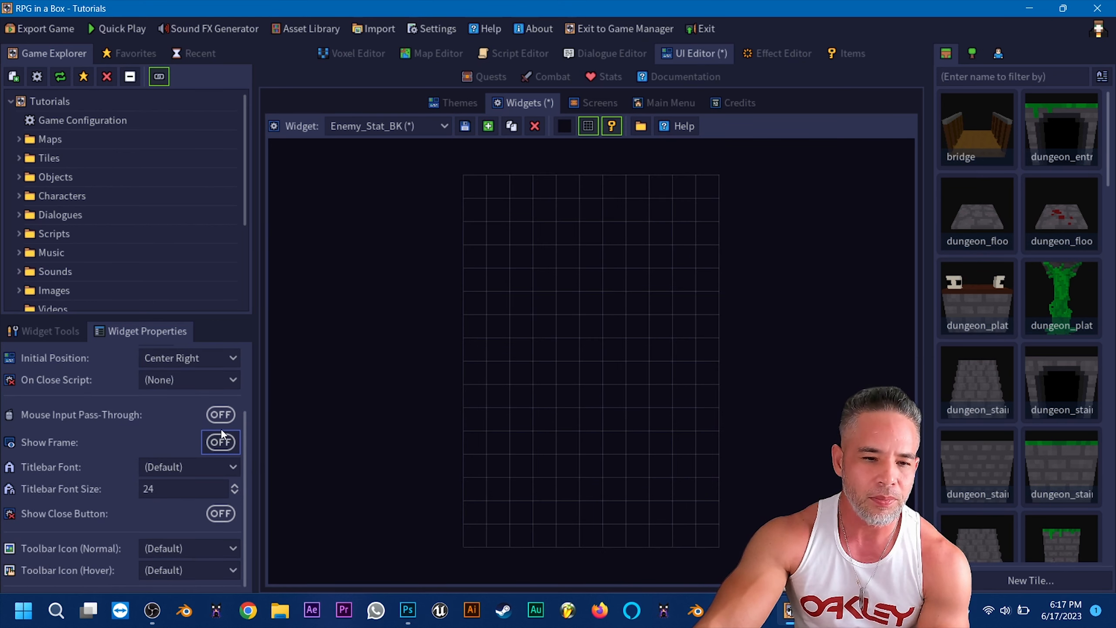
scroll(210, 459, up, 2)
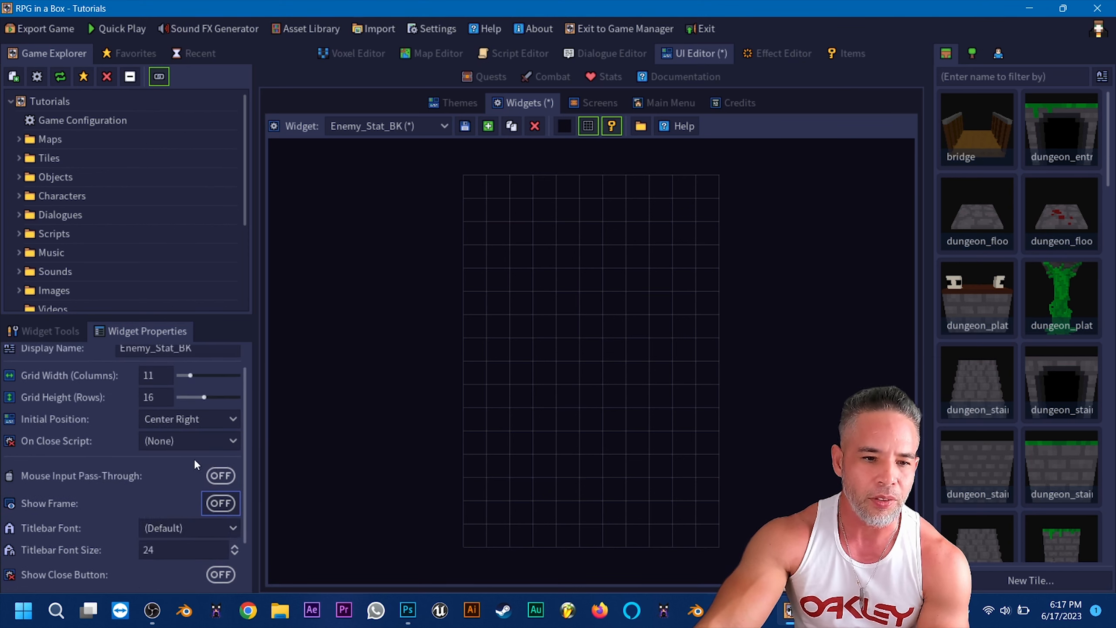
scroll(193, 459, down, 1)
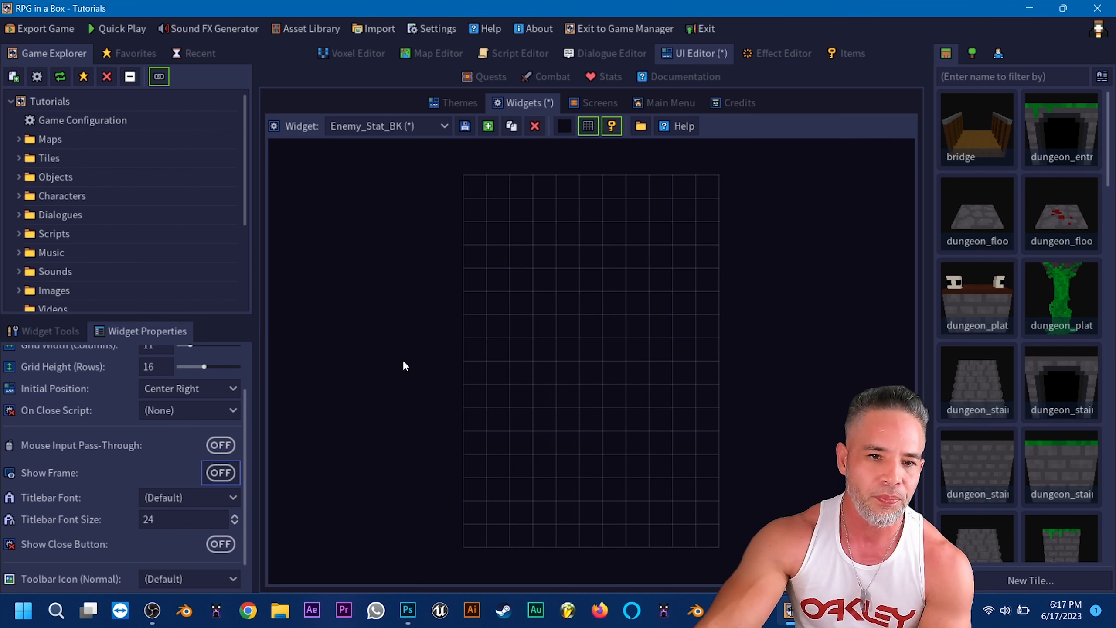
click(462, 130)
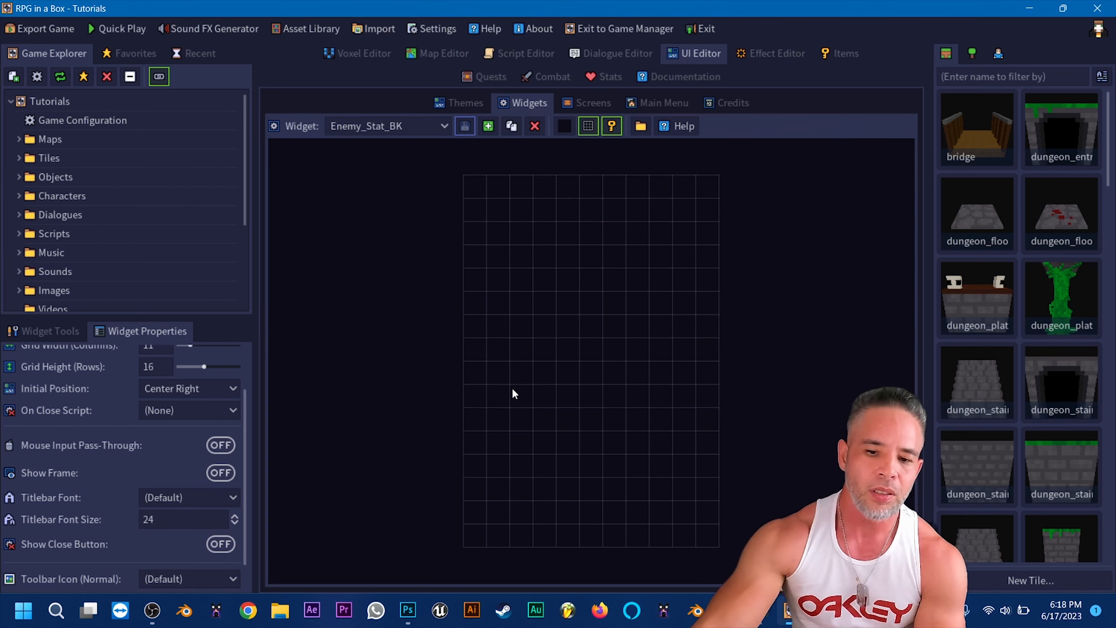
Switch to Photoshop and discard the pending crop in ENEMY_STATS.psd
click(407, 610)
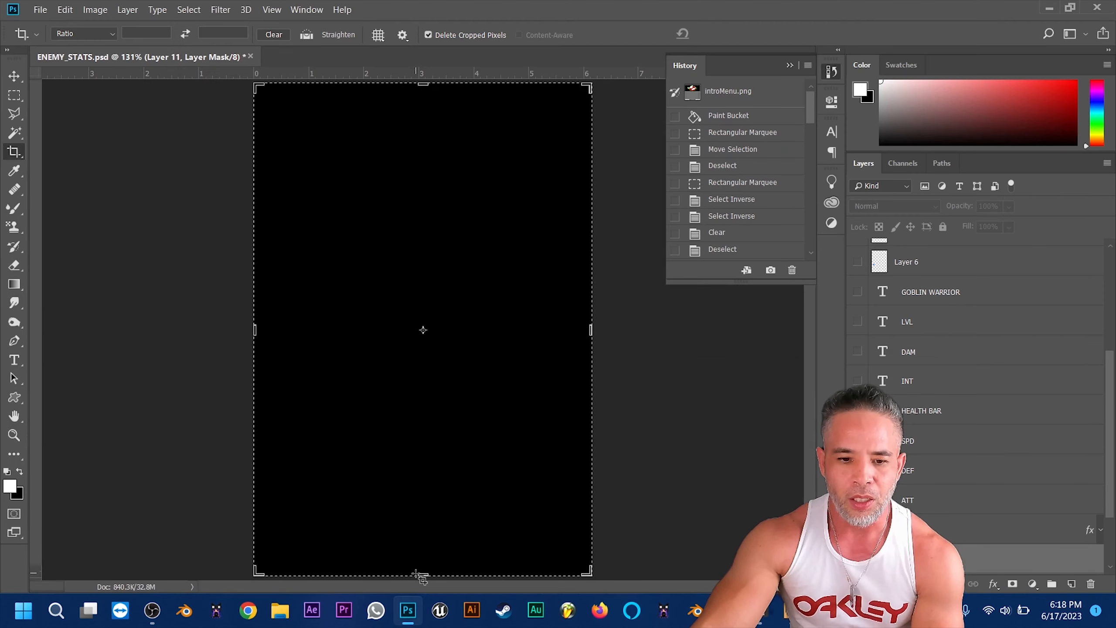
click(625, 464)
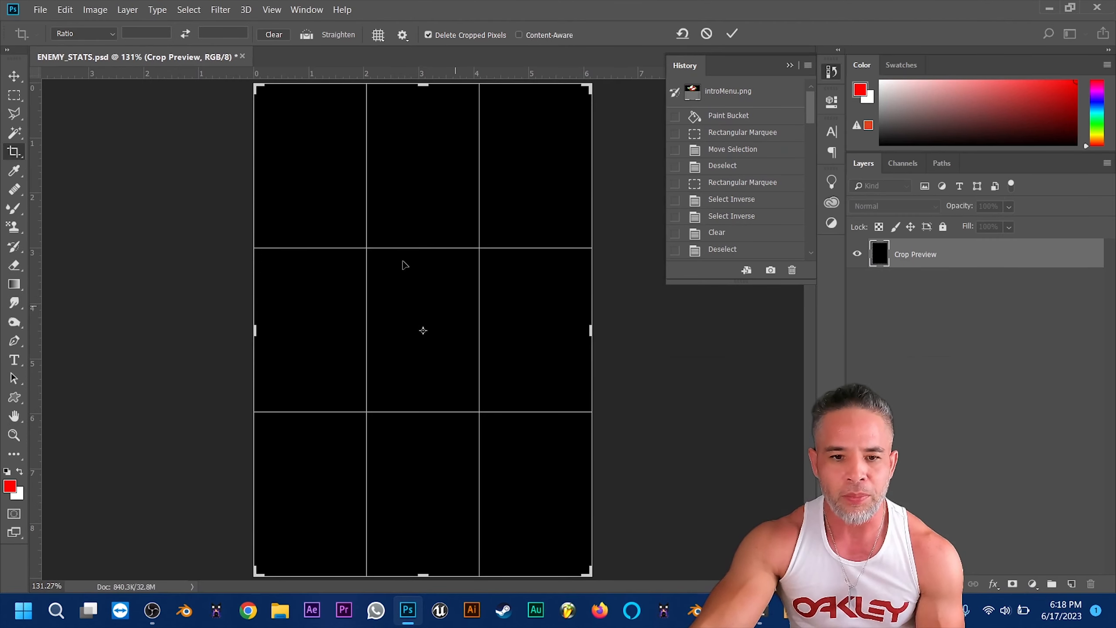
click(14, 80)
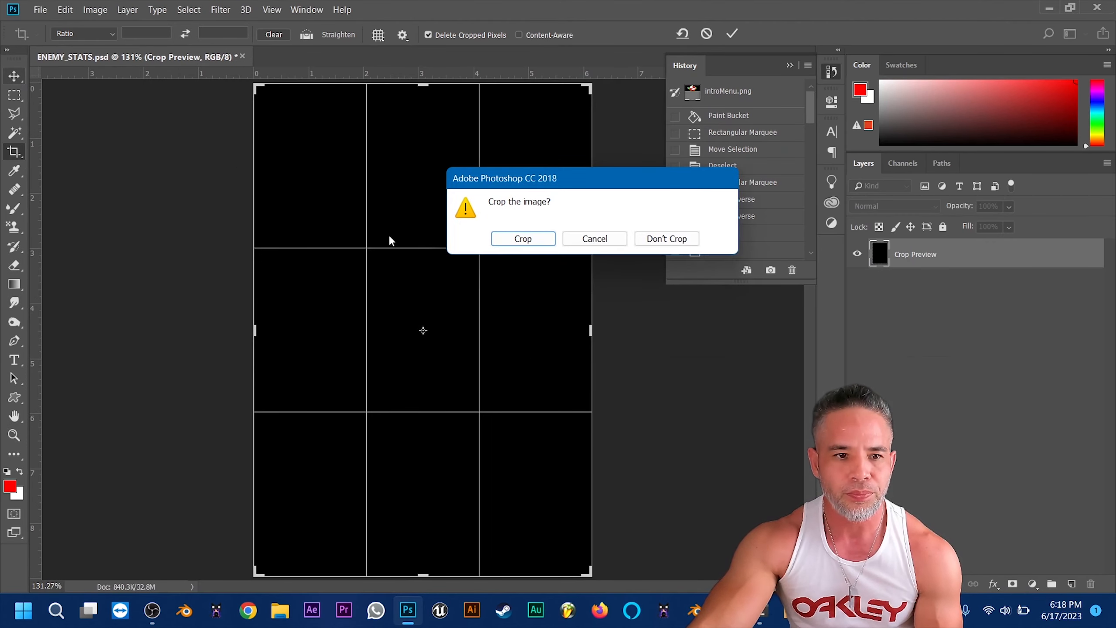
click(661, 240)
Create a new 1920 x 1080 px document at 72 ppi from the Clipboard preset and paste the screenshot into it
click(40, 10)
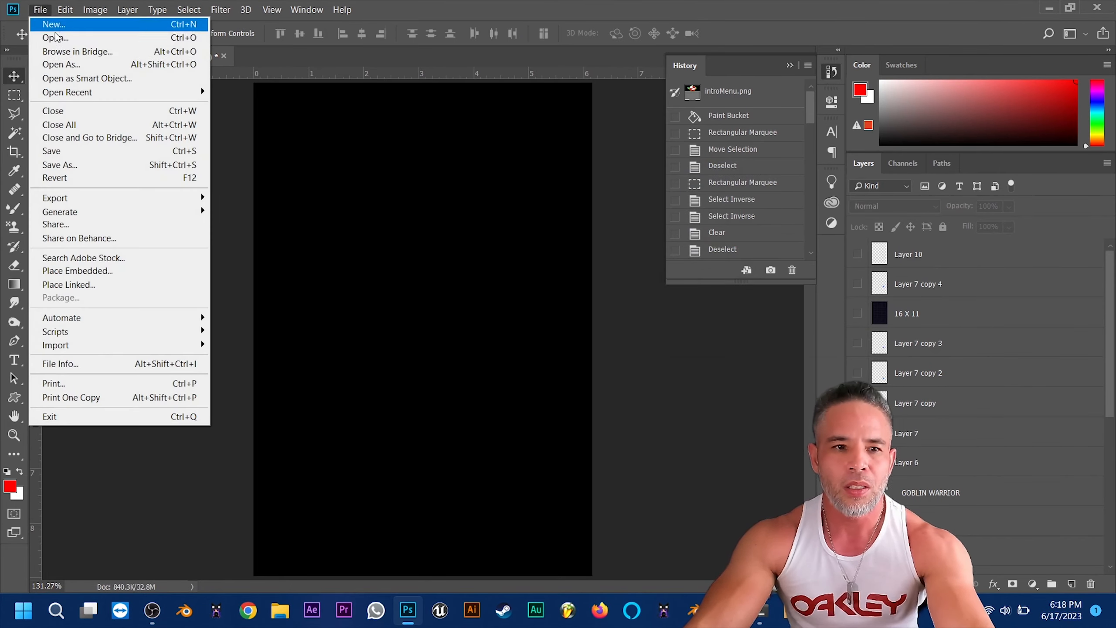
click(54, 24)
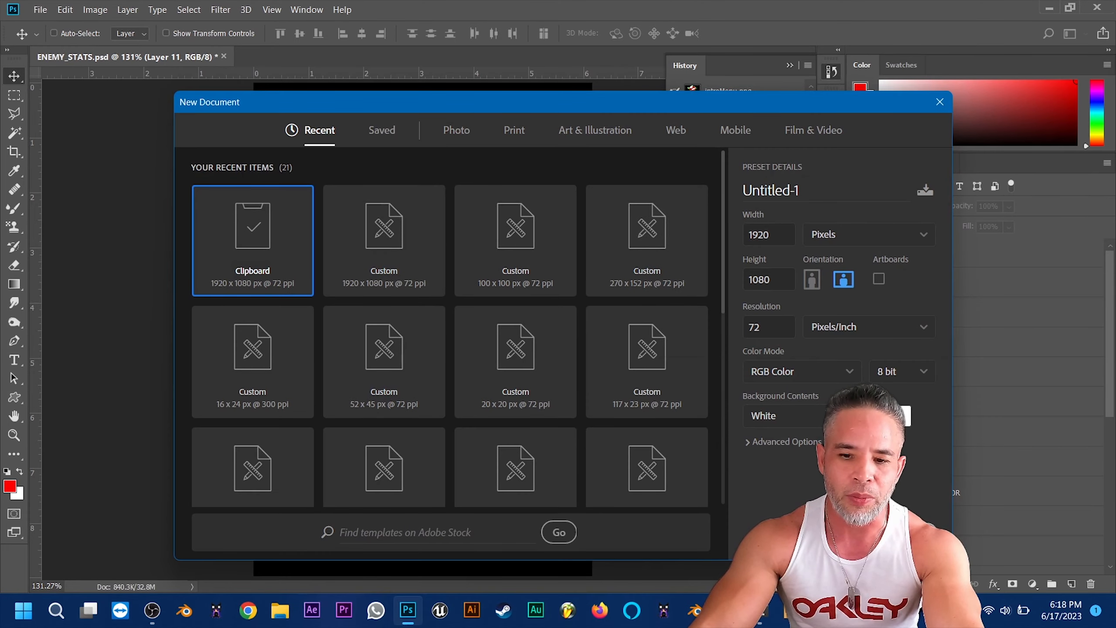
double_click(254, 283)
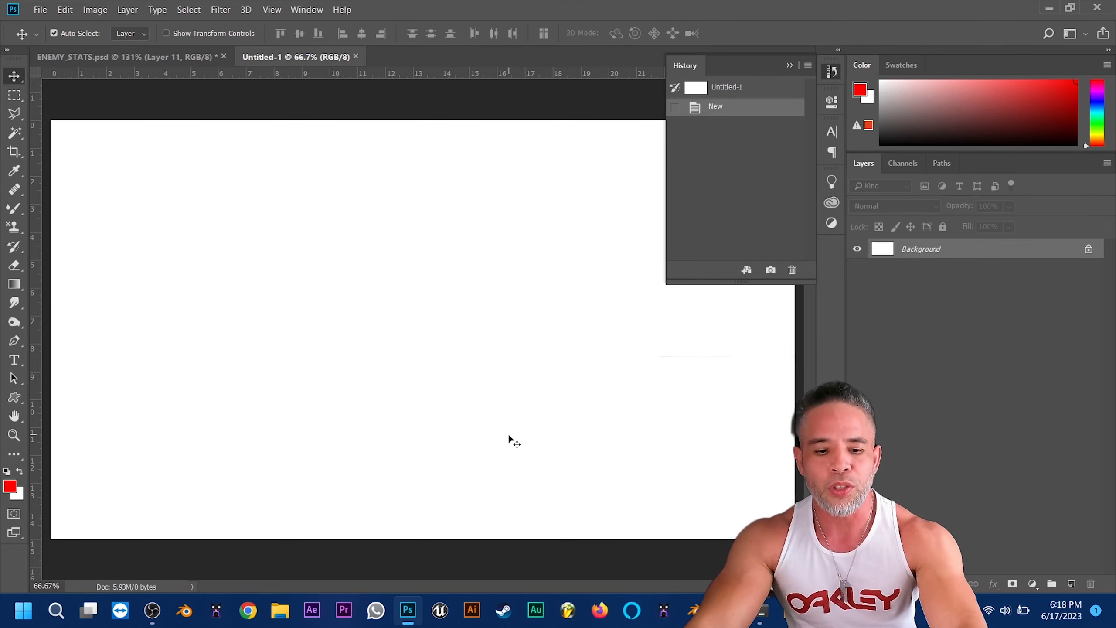
key(ctrl+v)
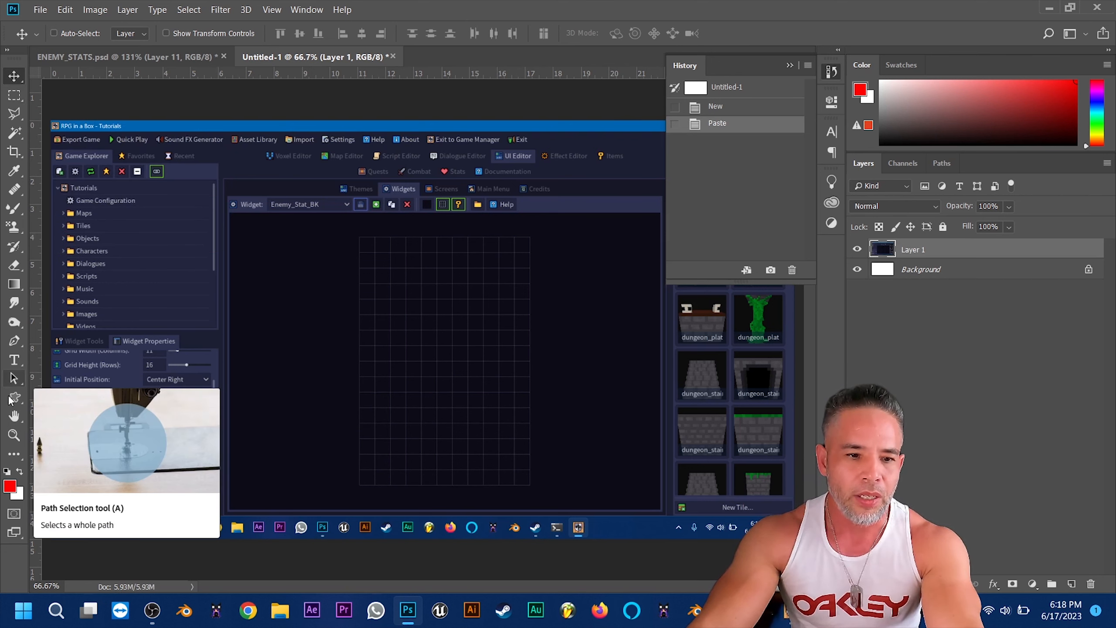
Crop the pasted screenshot closely around the empty 11 by 16 widget grid
click(14, 434)
click(435, 313)
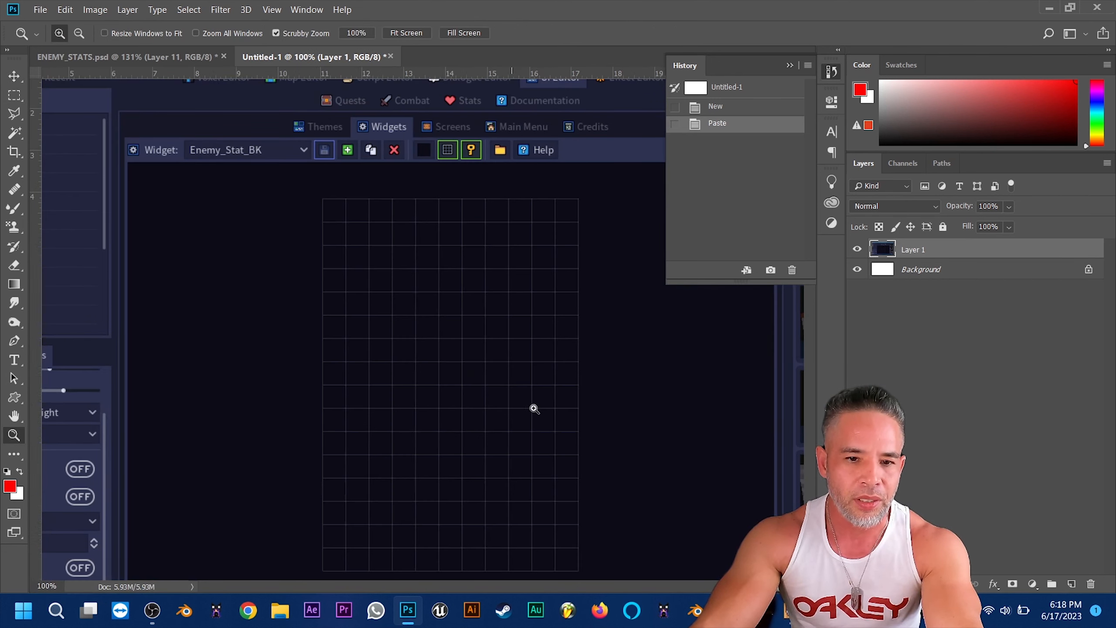
drag(810, 362, 807, 373)
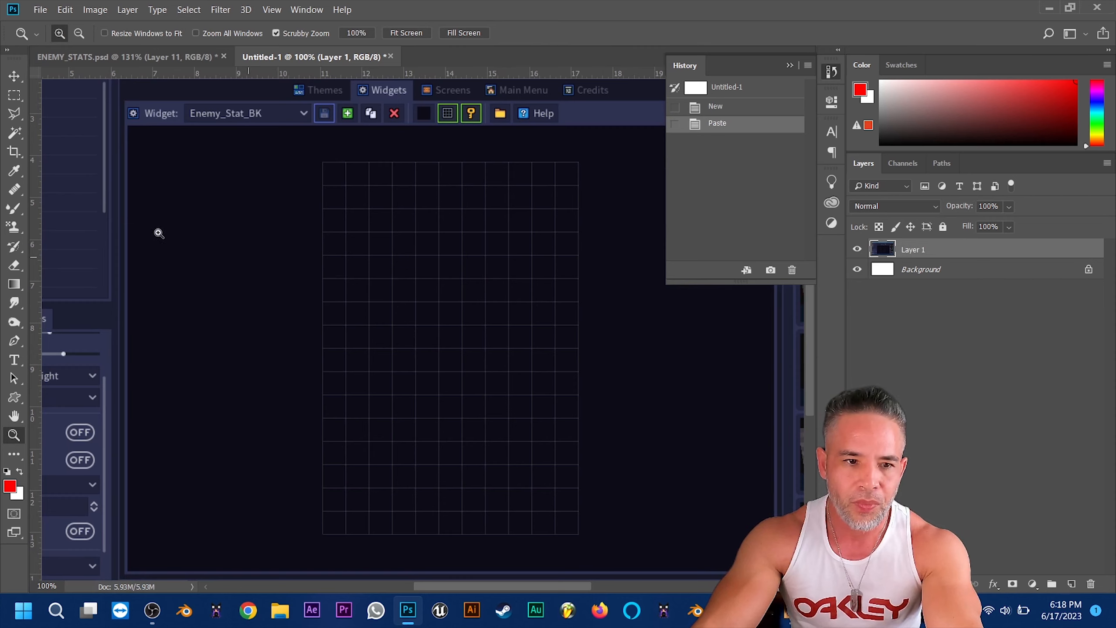
key(c)
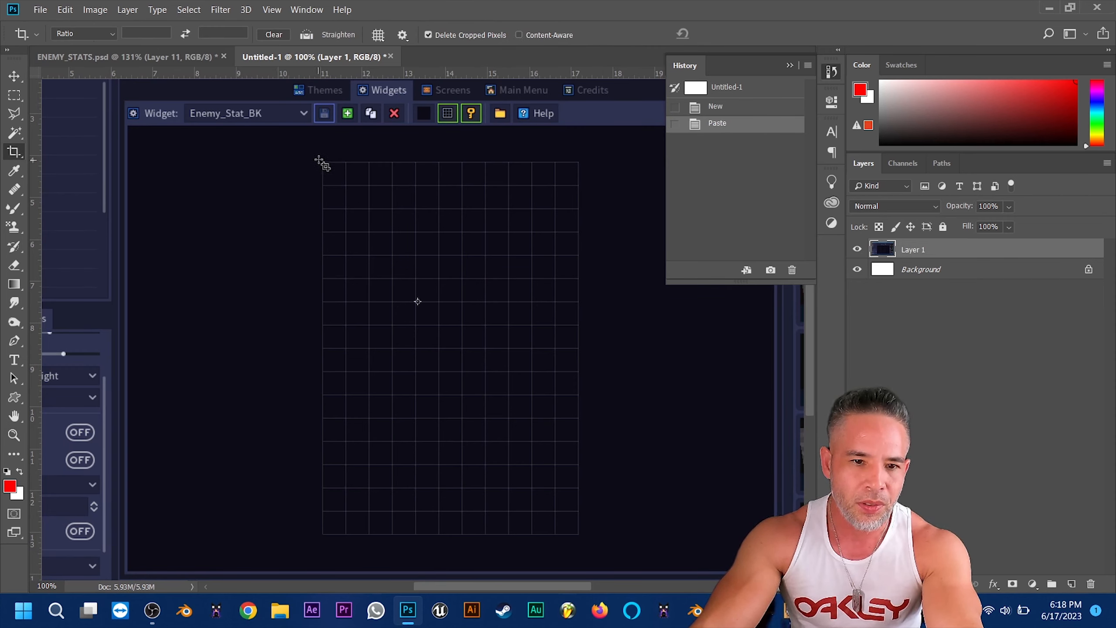
drag(319, 160, 598, 554)
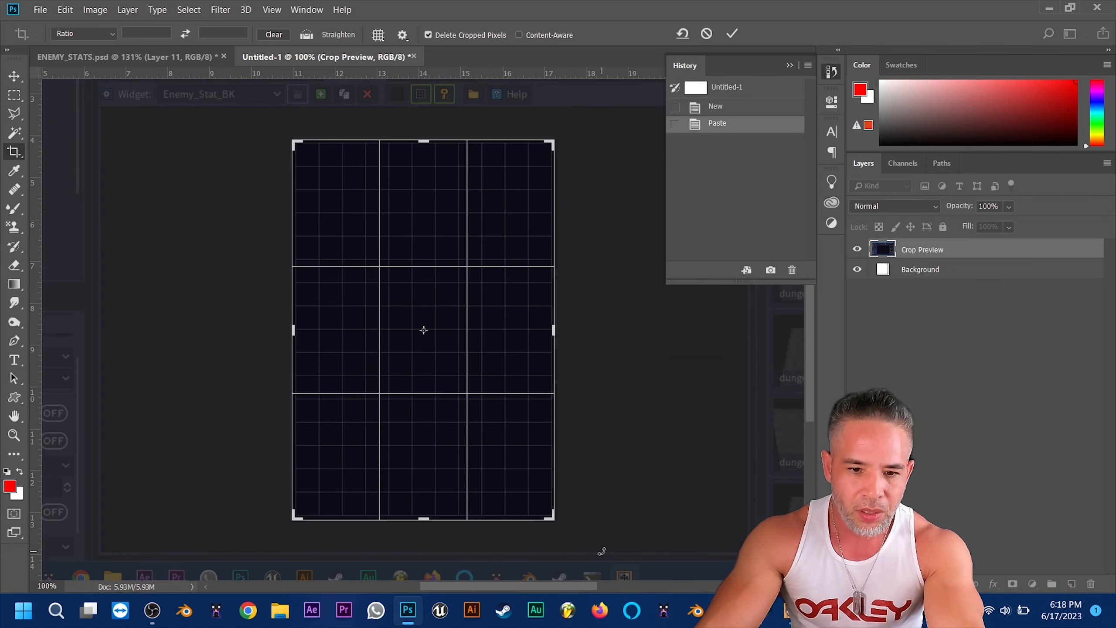
key(Return)
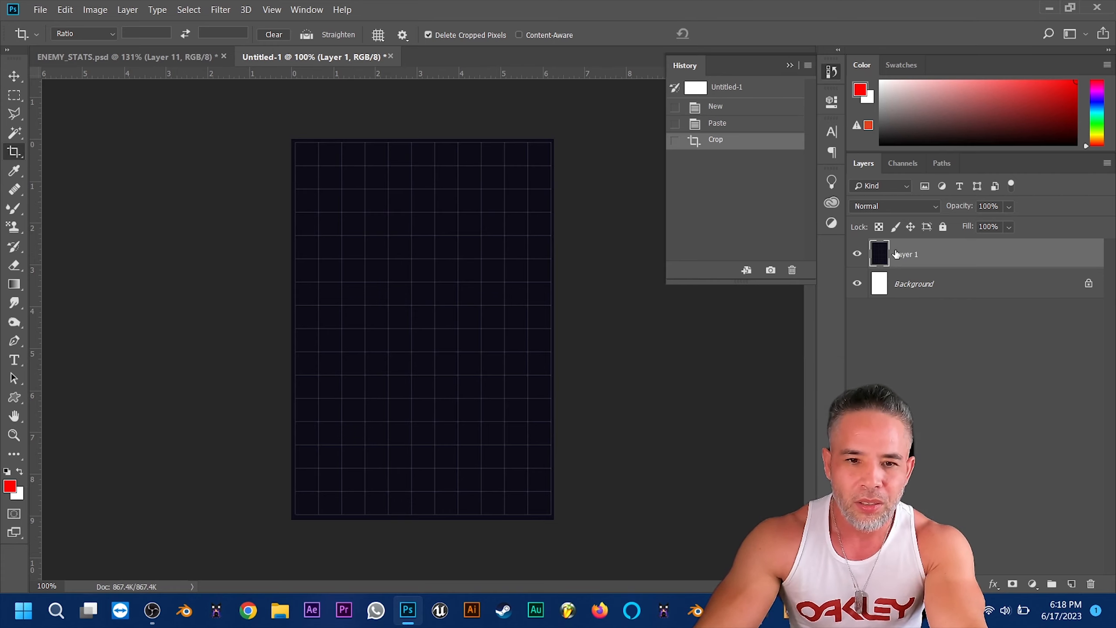
click(14, 435)
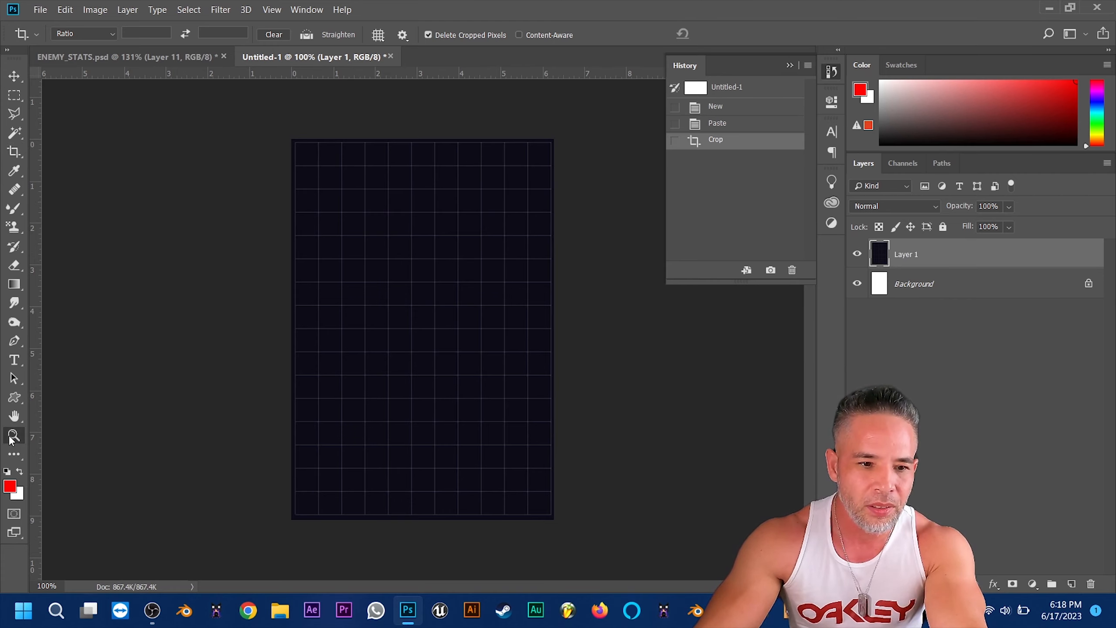
click(393, 311)
click(13, 416)
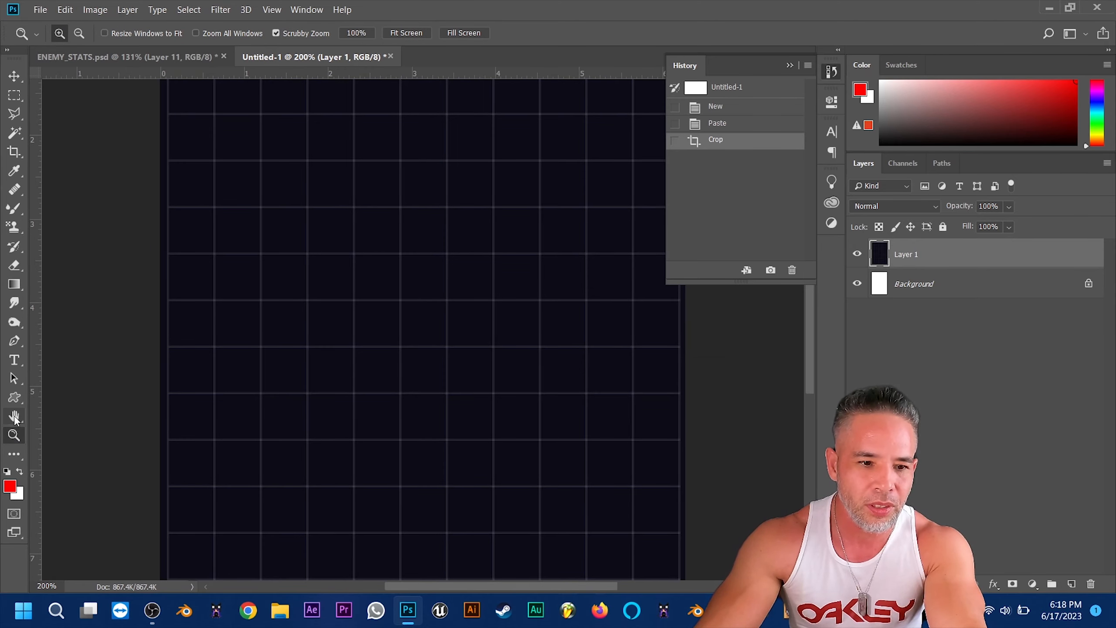
alt+click(290, 447)
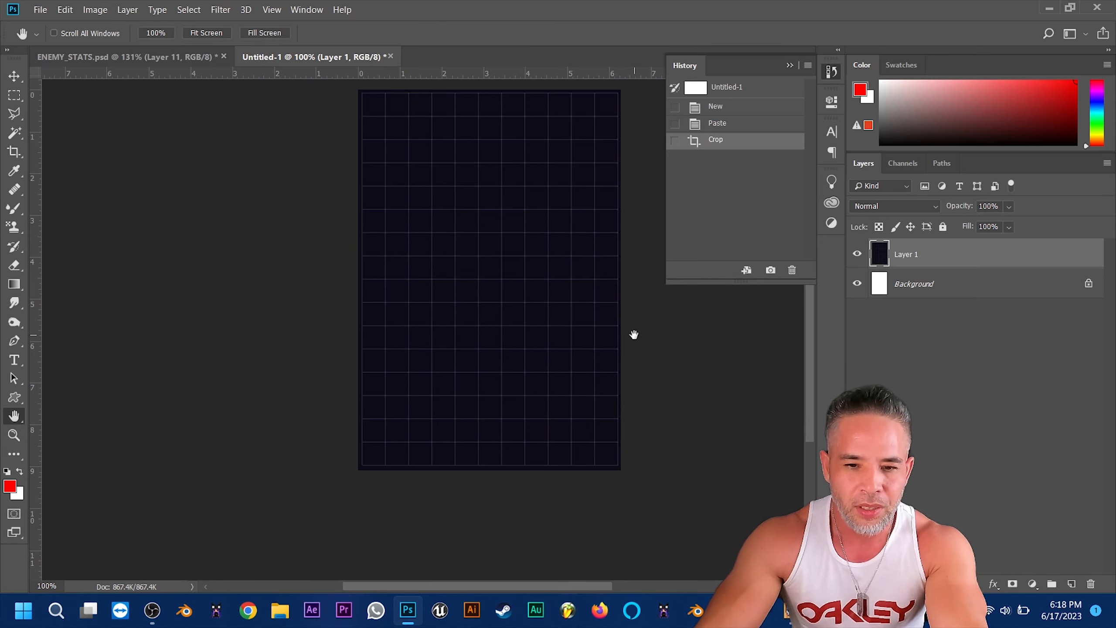
drag(810, 371, 813, 347)
key(v)
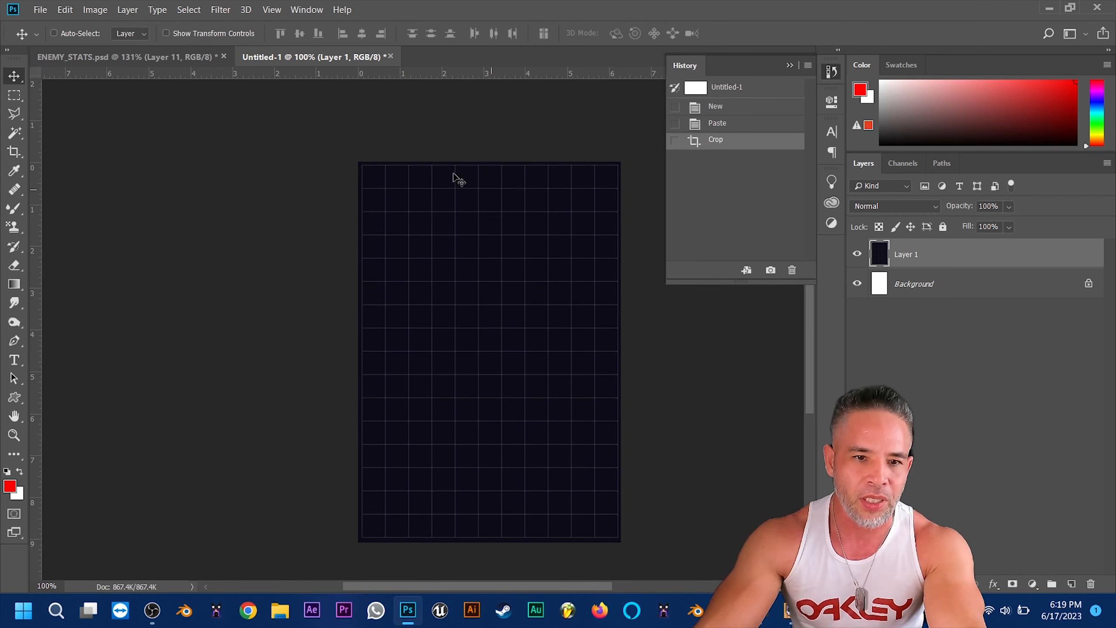
Return to ENEMY_STATS.psd, show the 16 X 11 grid layer, and select it
click(215, 61)
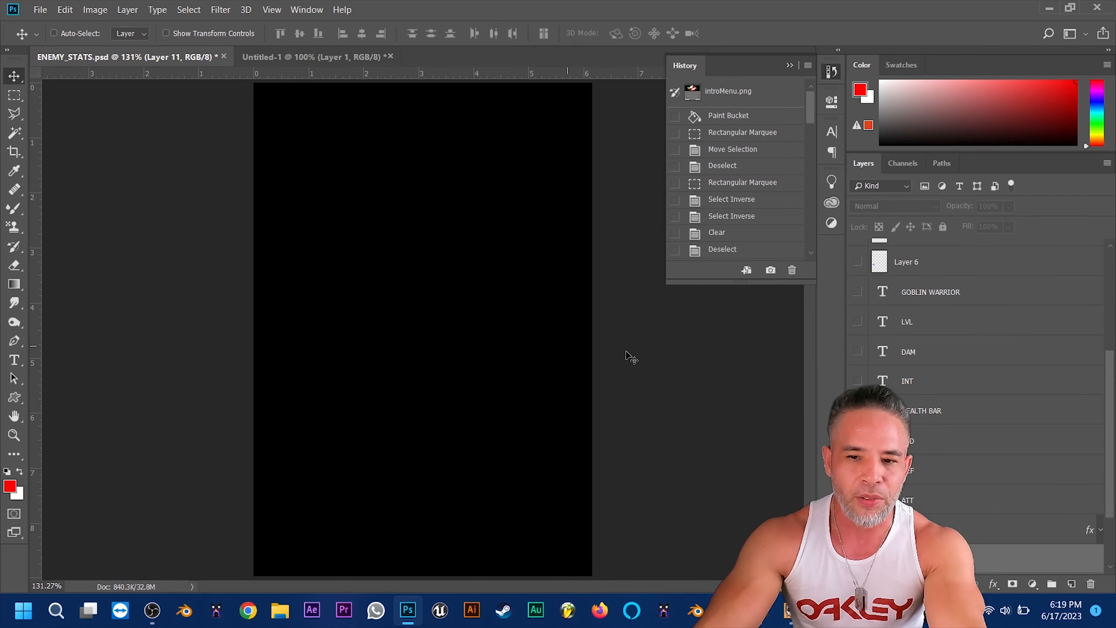
click(14, 416)
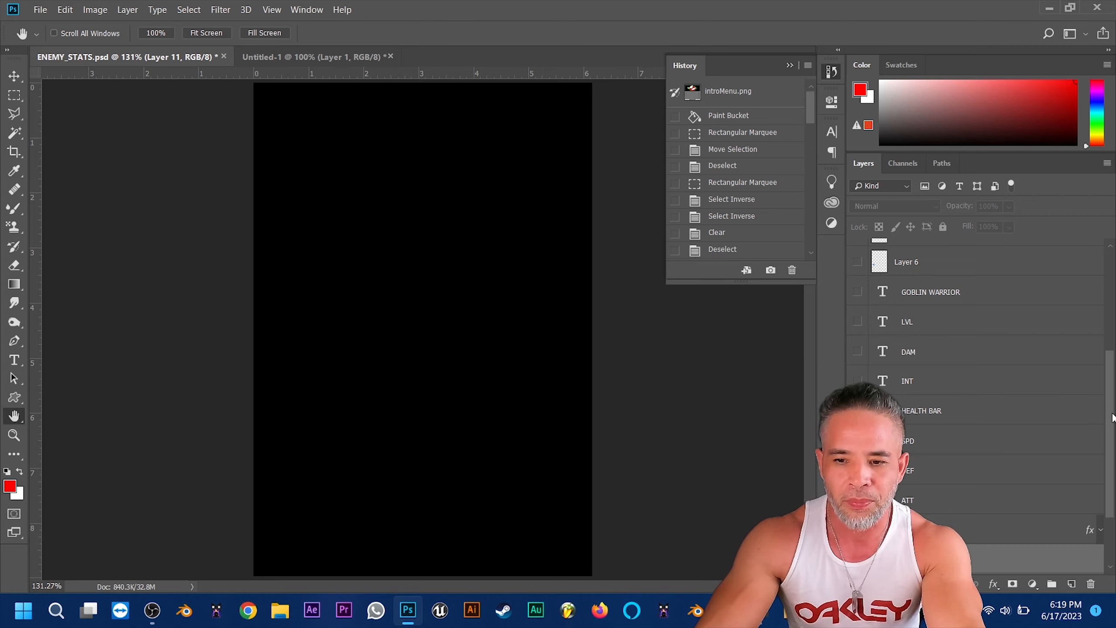
drag(1113, 418, 1107, 290)
click(858, 313)
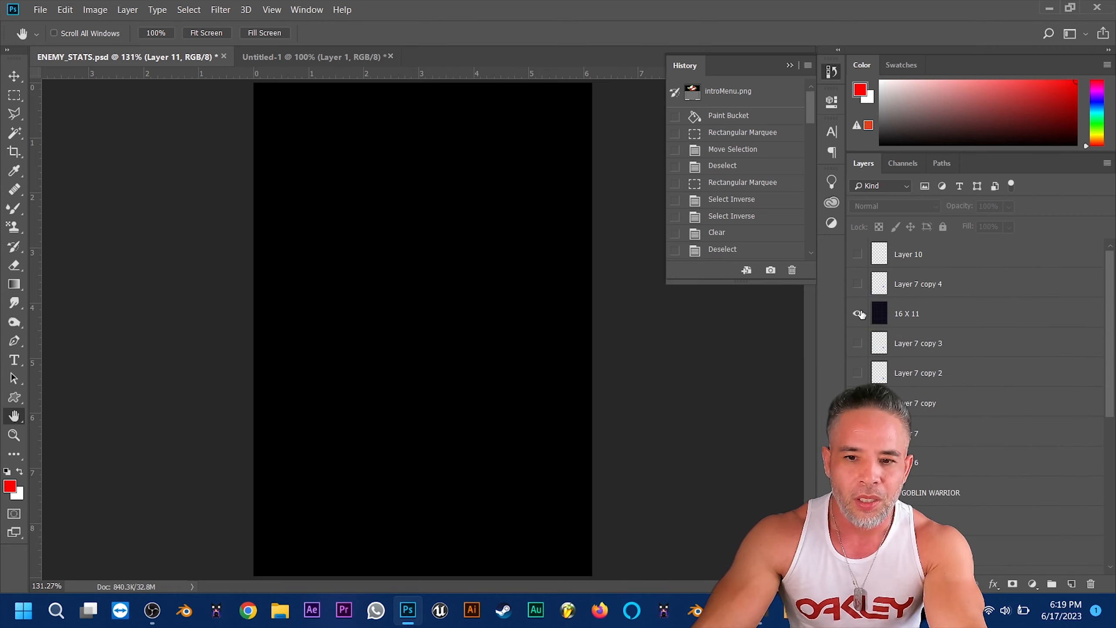
click(970, 323)
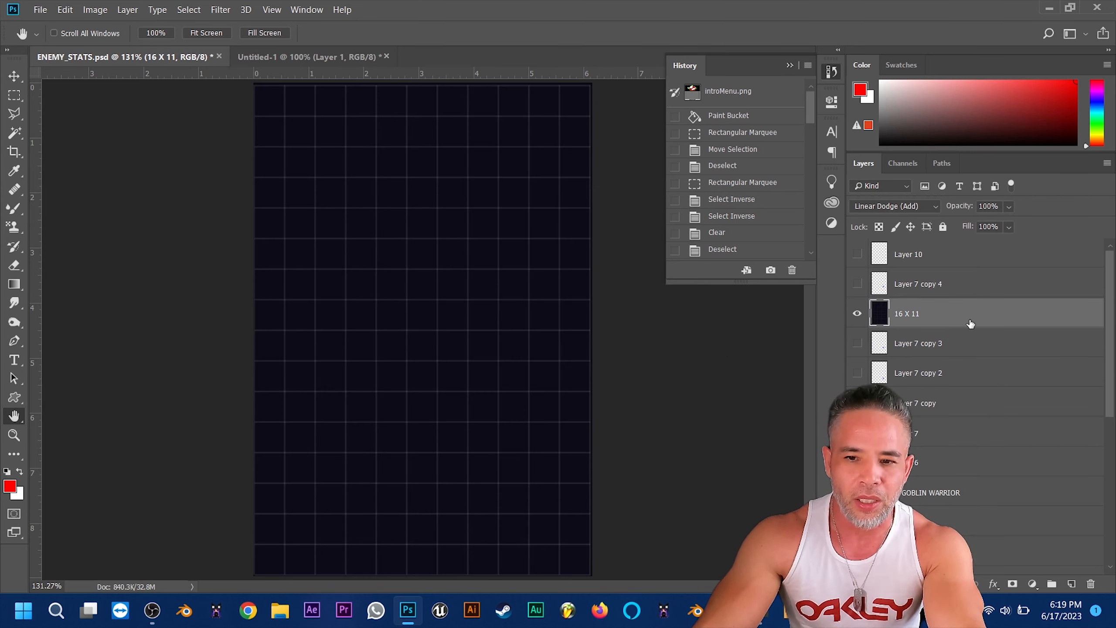
Examine the cropped grid layer in Untitled-1 by toggling its visibility, and return to ENEMY_STATS.psd
click(307, 57)
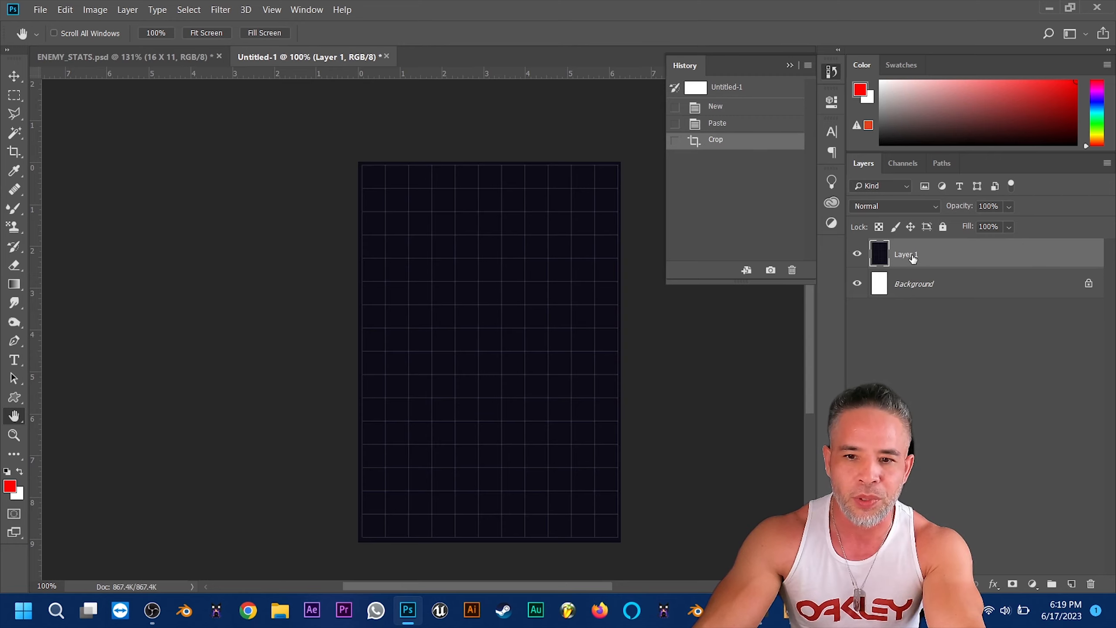
click(857, 254)
click(858, 255)
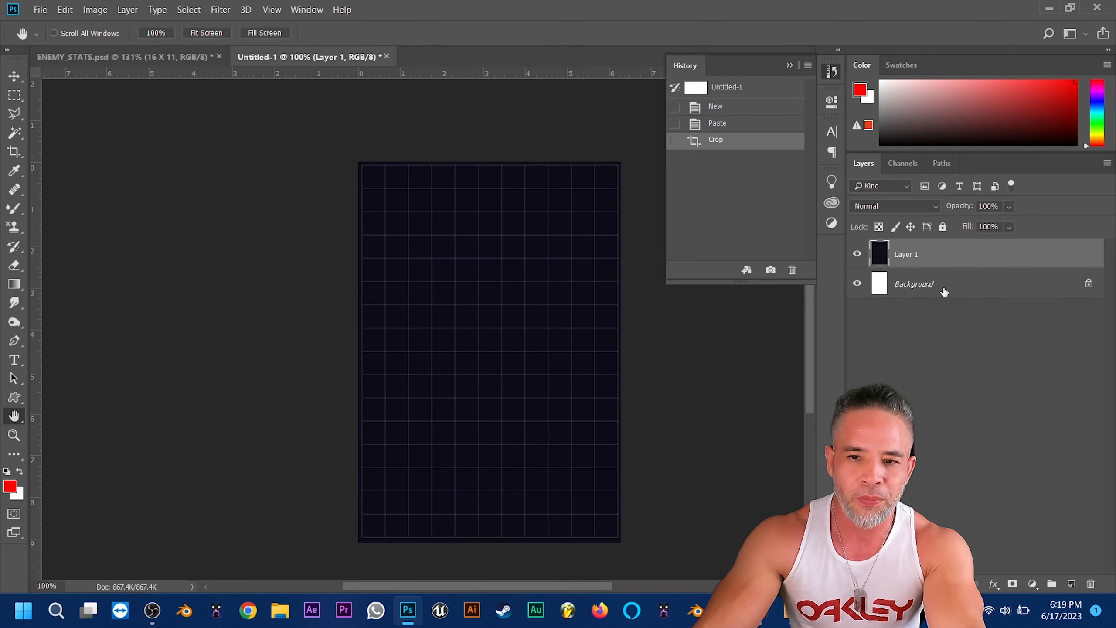
click(170, 58)
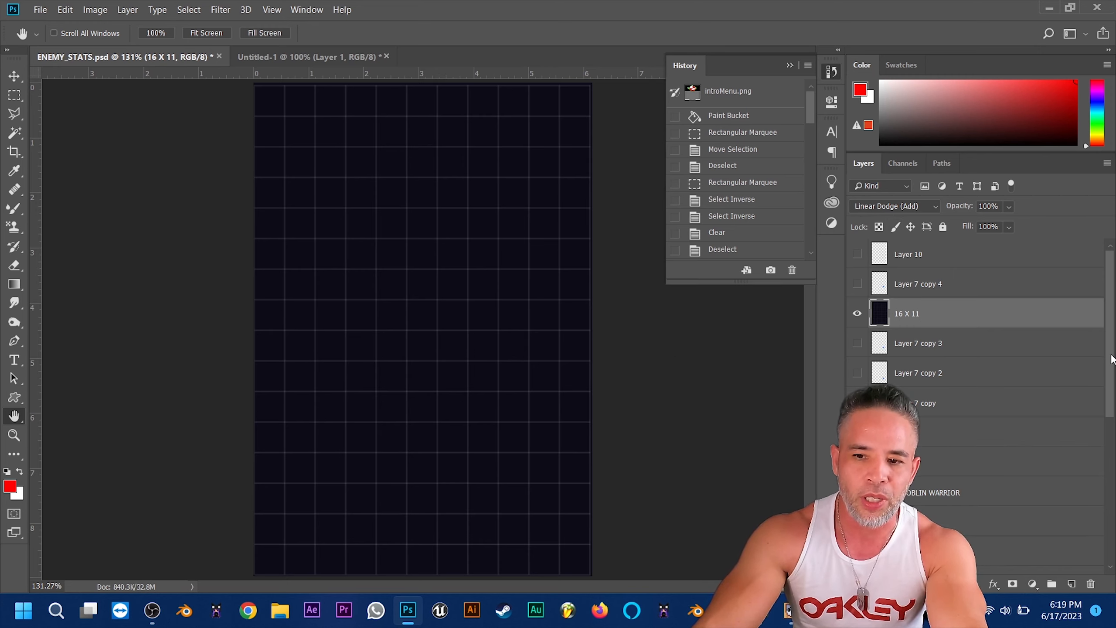
Preview the goblin artwork on Layer 9 beneath the grid and hide it again
drag(1111, 357, 1098, 507)
click(857, 502)
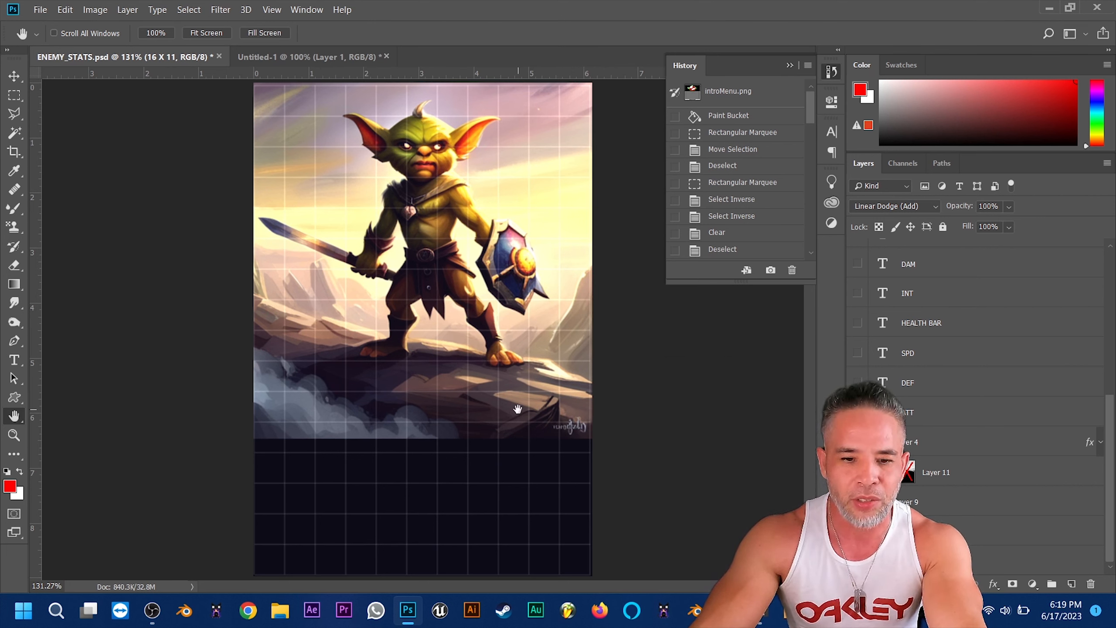
click(857, 502)
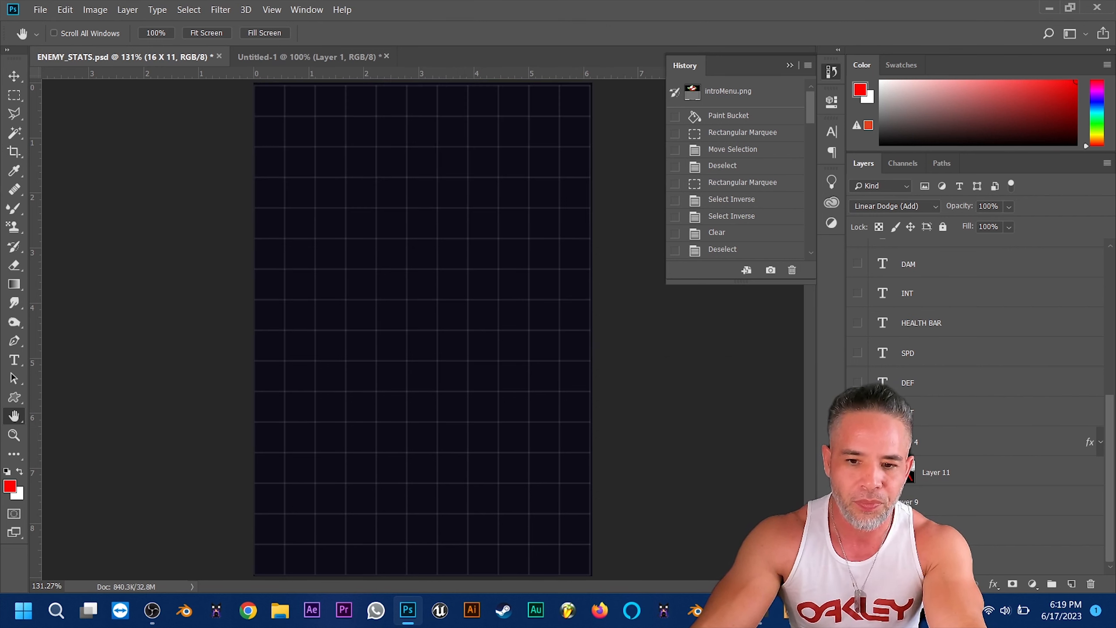
Show the sword-wielding goblin artwork on Layer 11 and enable its layer mask
click(857, 531)
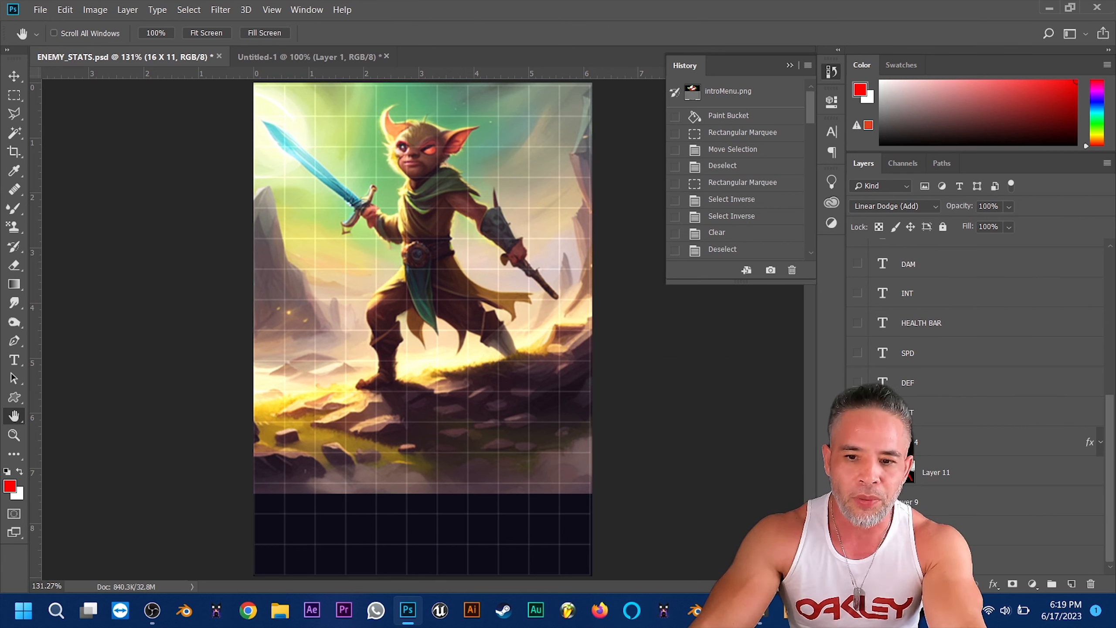
right_click(910, 472)
click(945, 344)
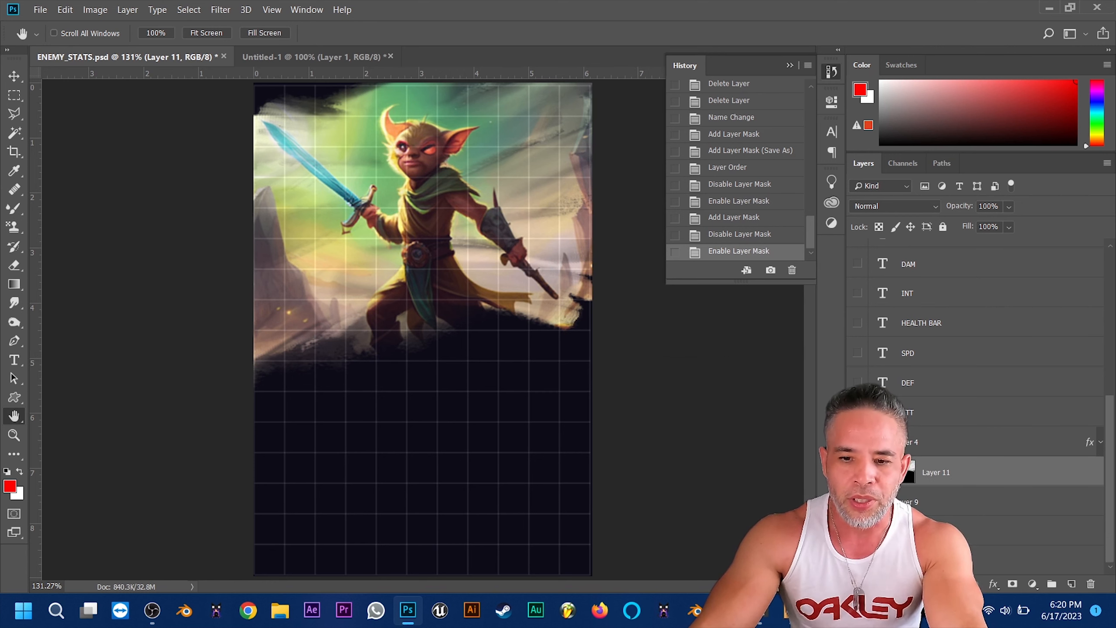
Show the Layer 9 goblin, hide Layer 11, and move Layer 11's layer mask onto Layer 9
click(856, 502)
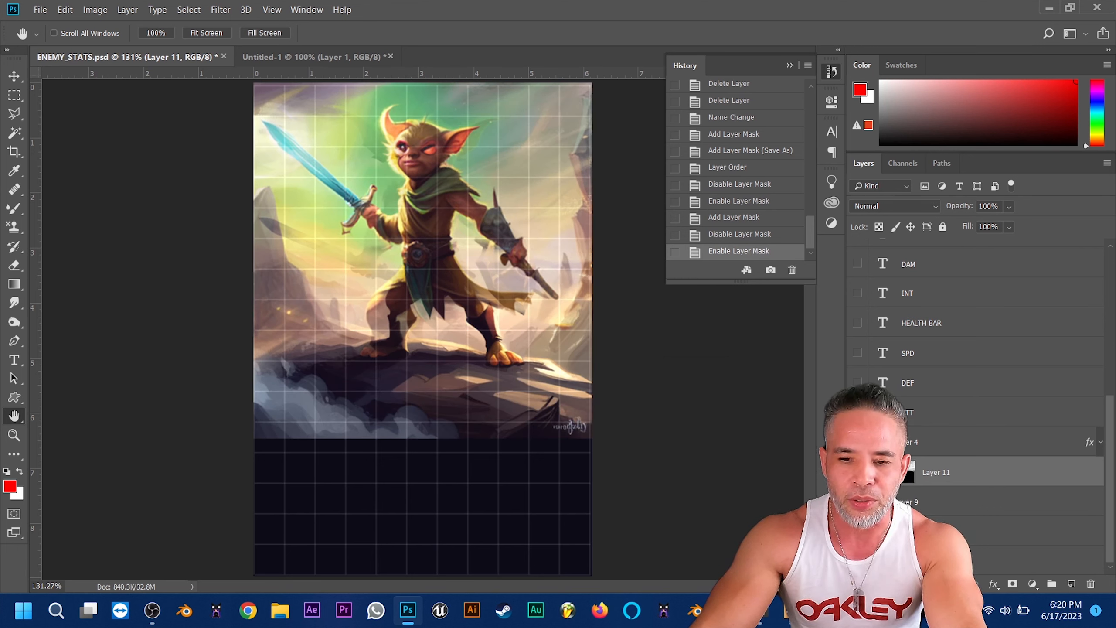
click(857, 472)
click(909, 474)
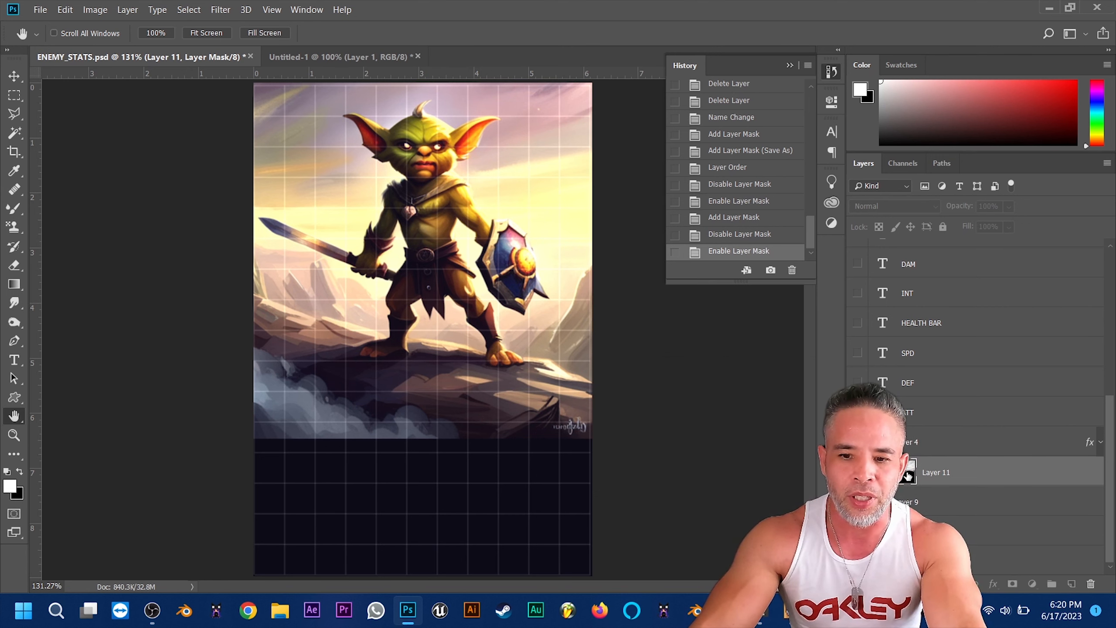
drag(909, 474, 917, 504)
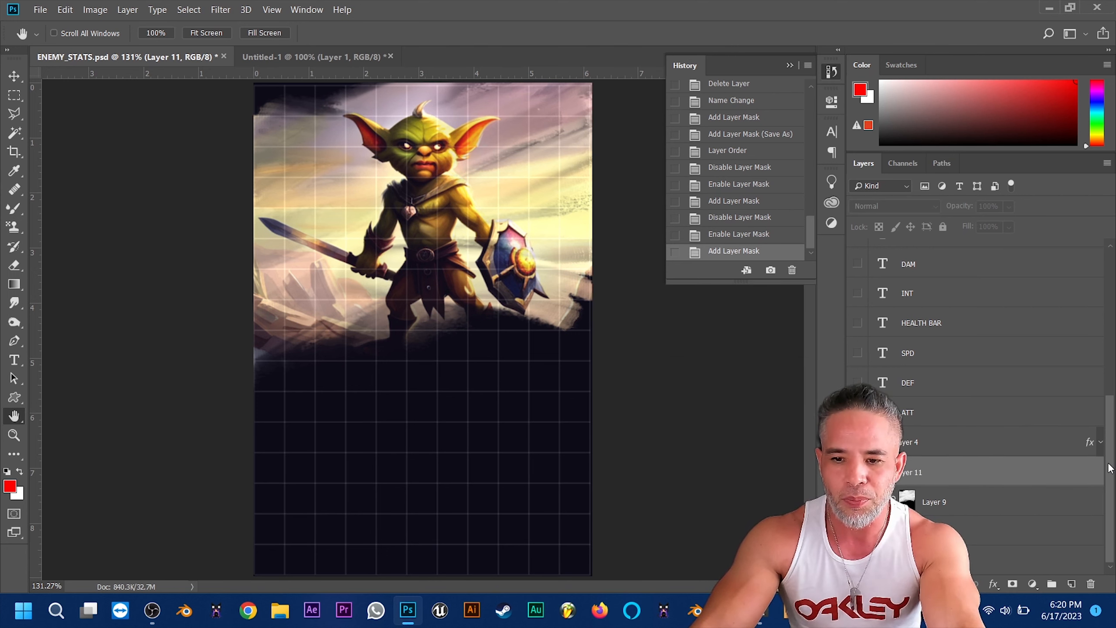
Show the white brush-stroke banner on Layer 4 and the GOBLIN WARRIOR text layer
drag(1110, 468, 1110, 441)
click(857, 491)
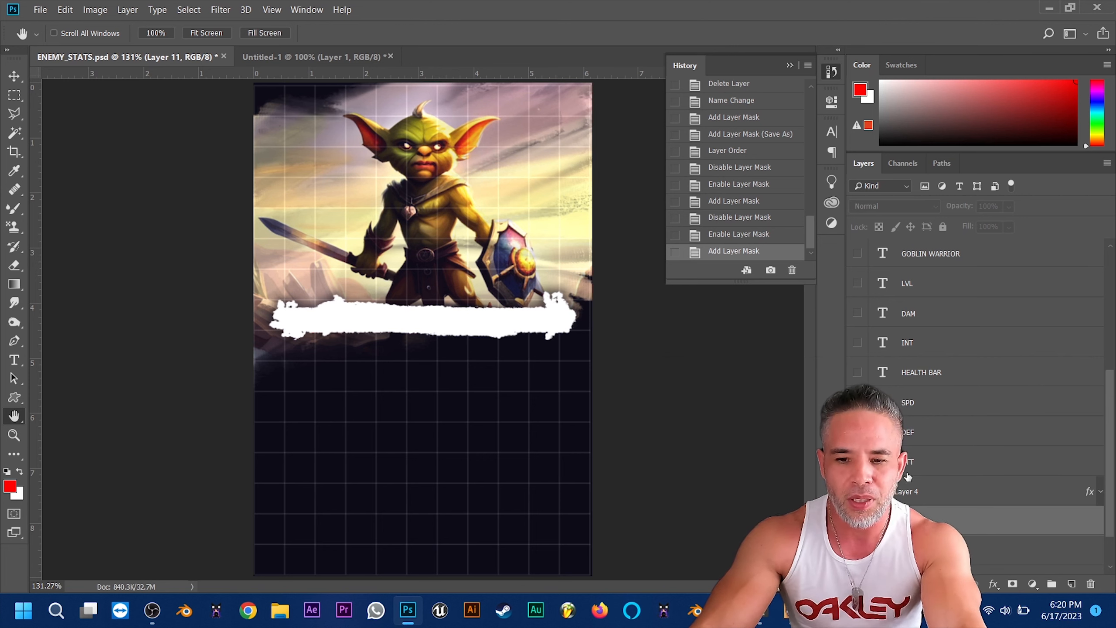
click(857, 254)
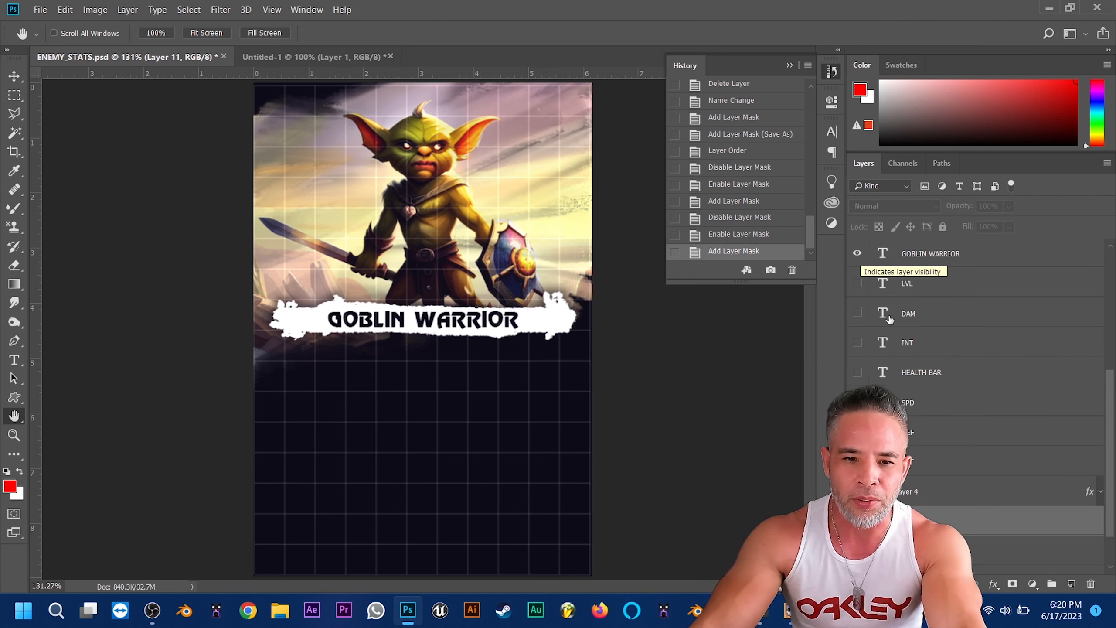
Show the ATT, DEF and SPD text layers below the name banner
drag(1113, 462, 1113, 435)
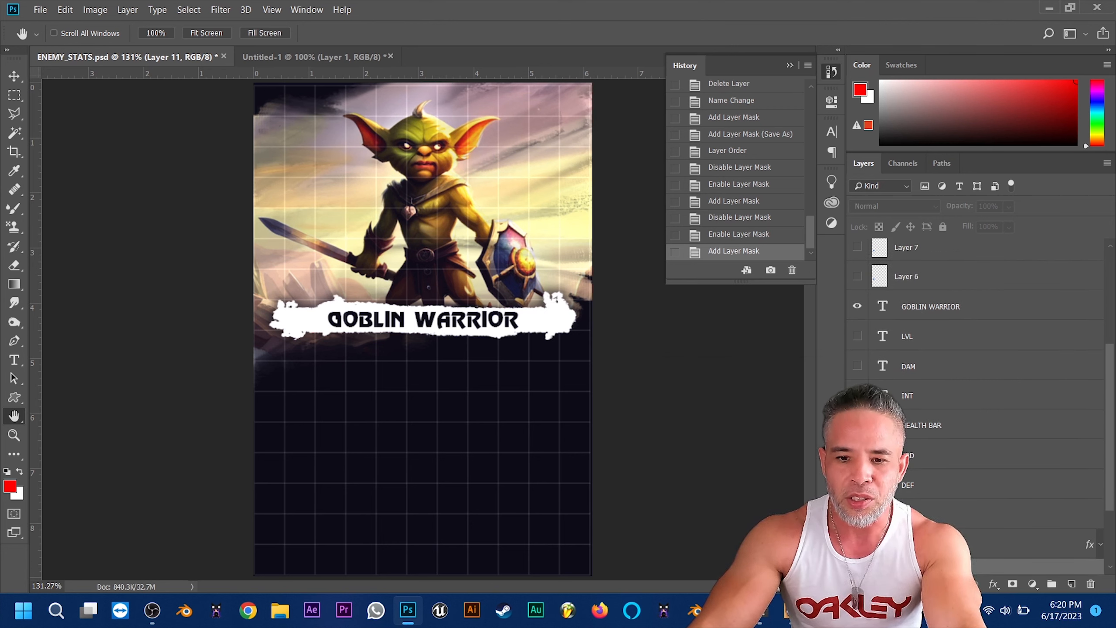
drag(857, 455, 857, 515)
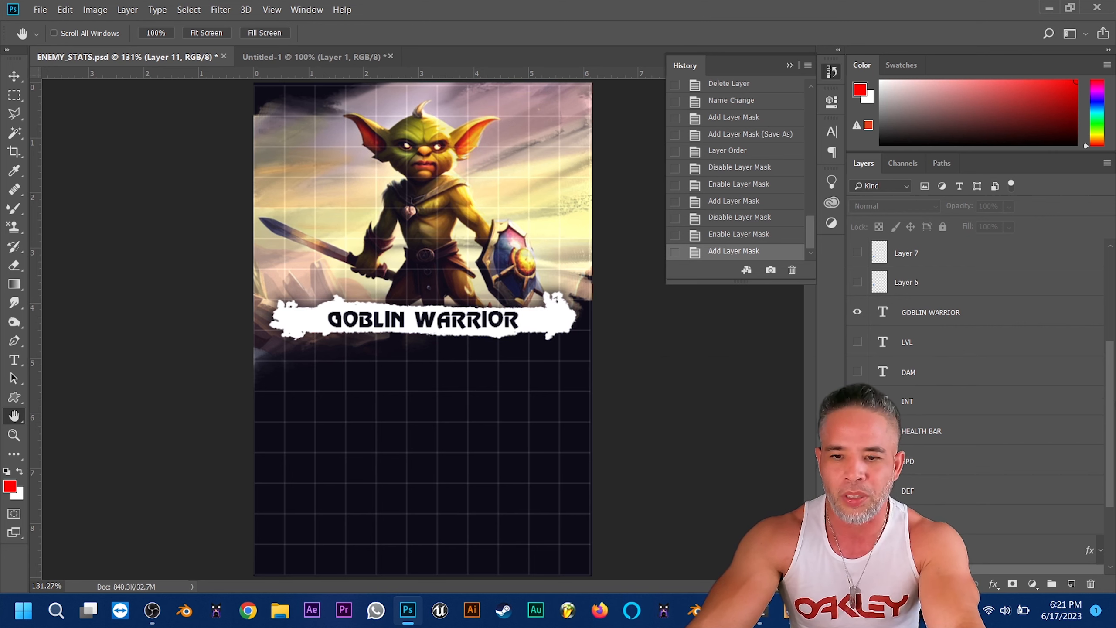
scroll(1113, 444, down, 1)
scroll(1113, 444, down, 2)
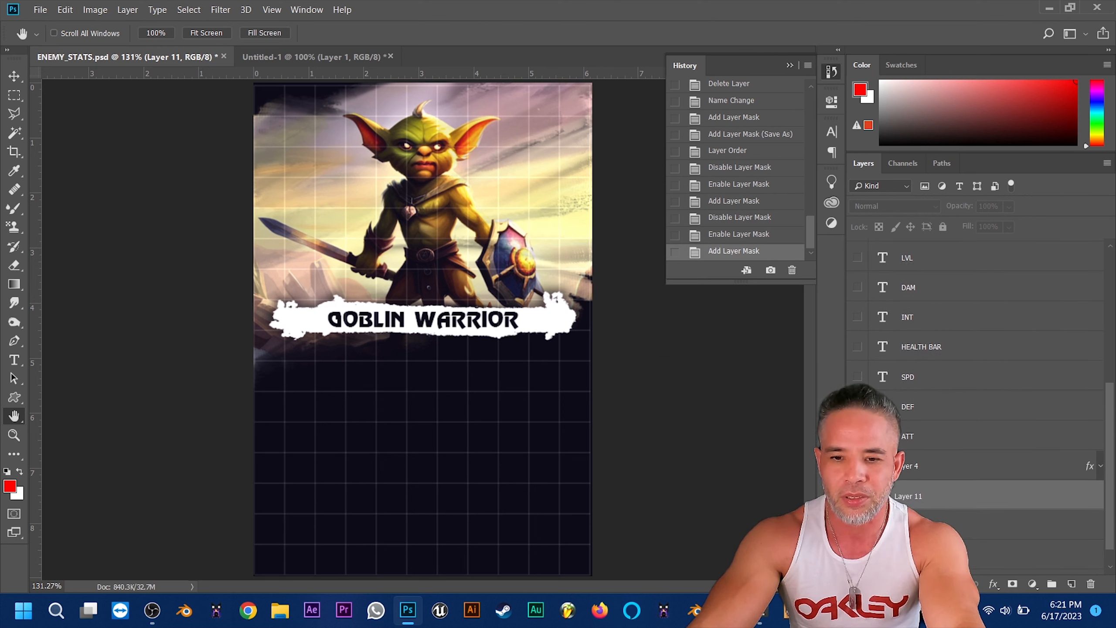
drag(857, 376, 857, 436)
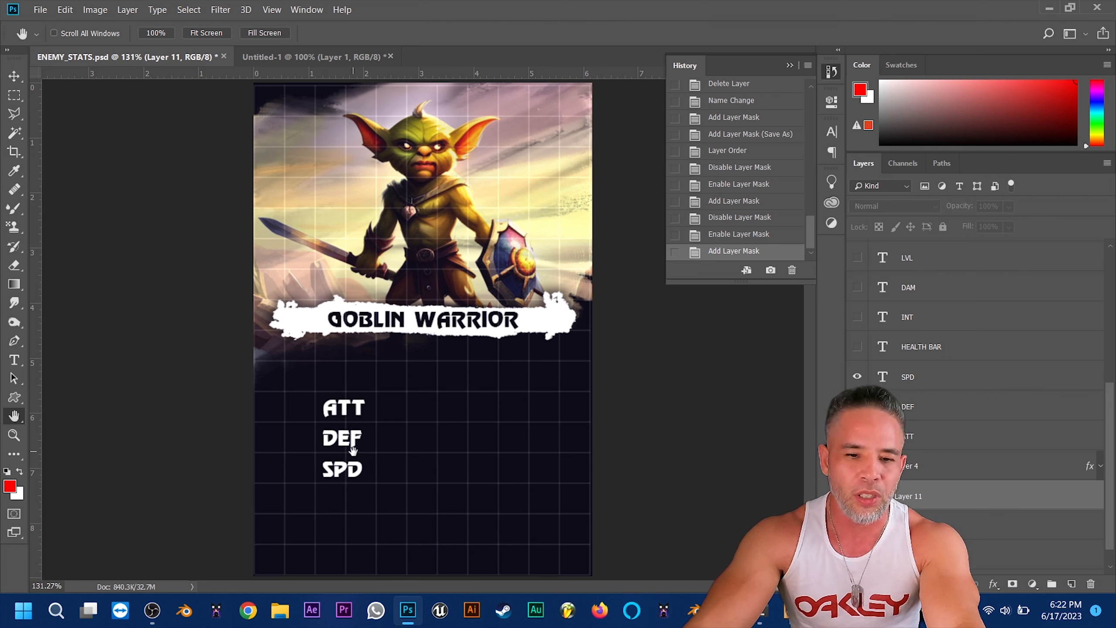
Show the LVL, DAM and INT text layers
scroll(1112, 441, up, 1)
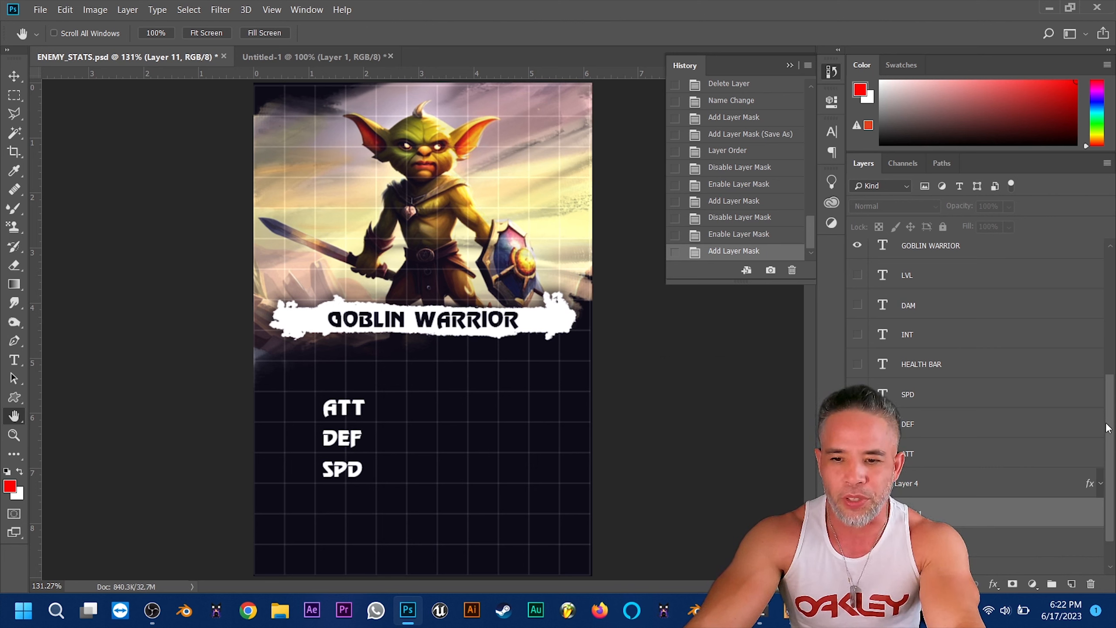
scroll(1110, 429, up, 2)
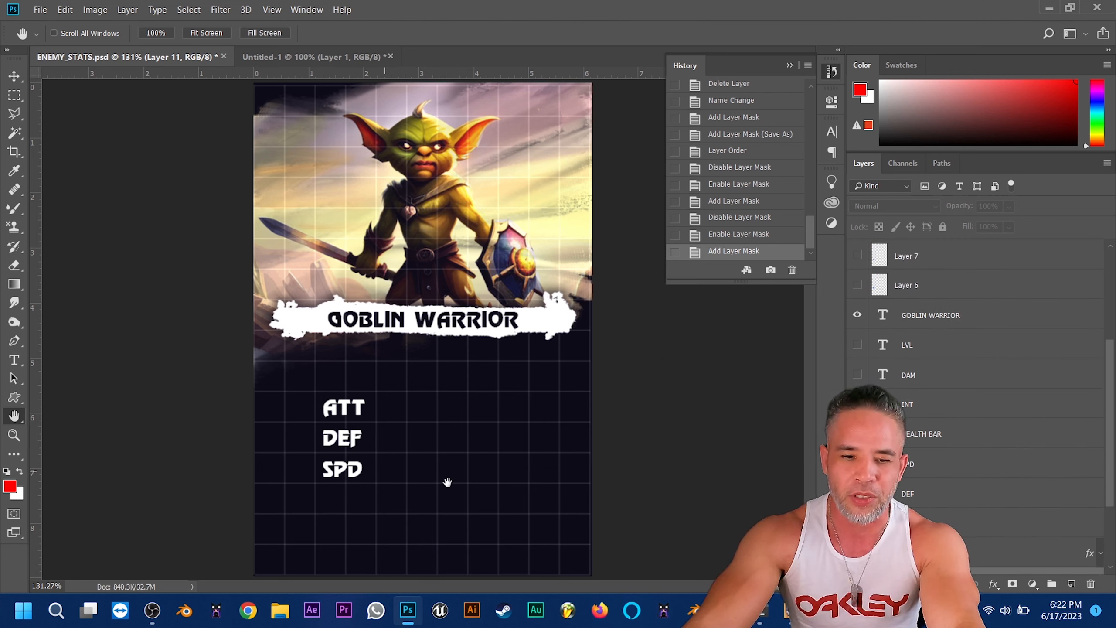
drag(862, 384, 859, 405)
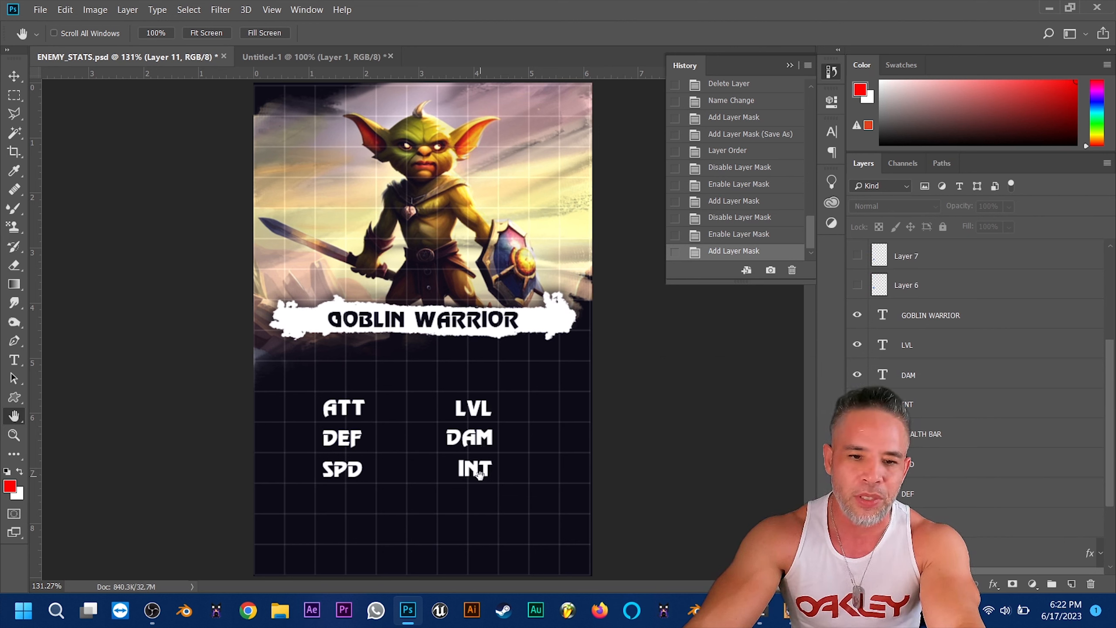
Show the blue circle layers beside the six stat labels, from Layer 6 through Layer 7 copy 4
scroll(1108, 396, up, 4)
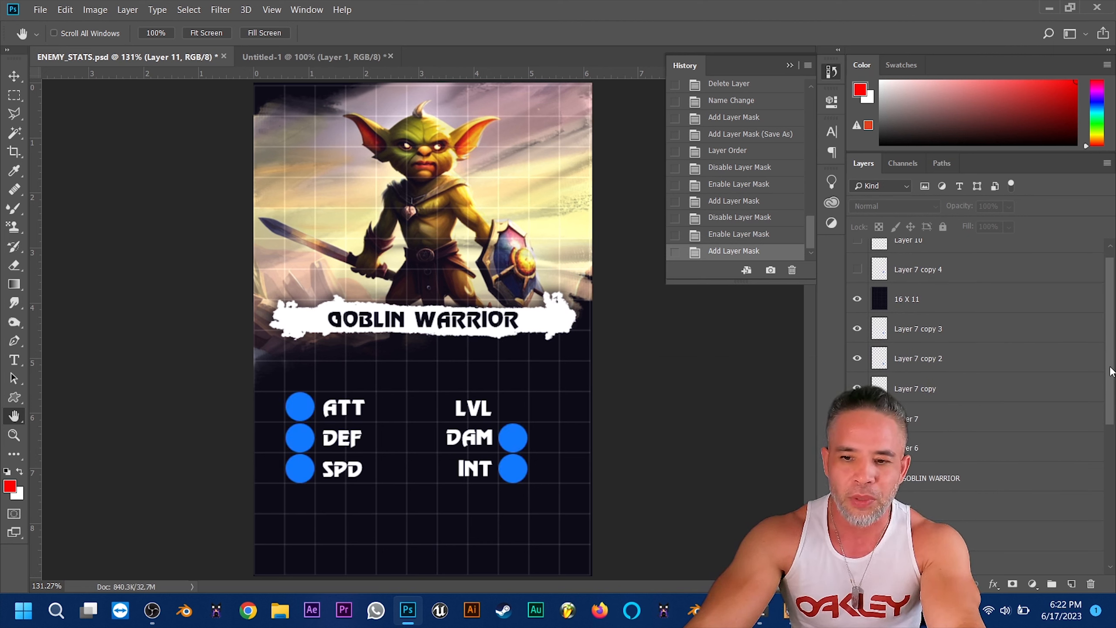
scroll(1111, 332, up, 1)
click(857, 284)
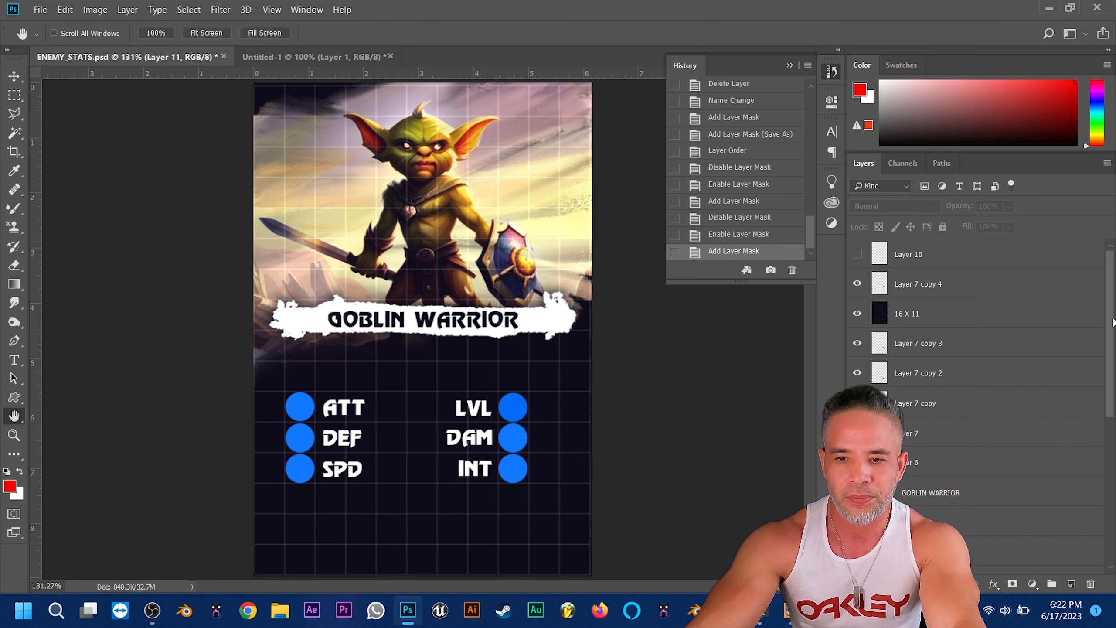
Show the white border around the card on Layer 10
scroll(1113, 322, down, 3)
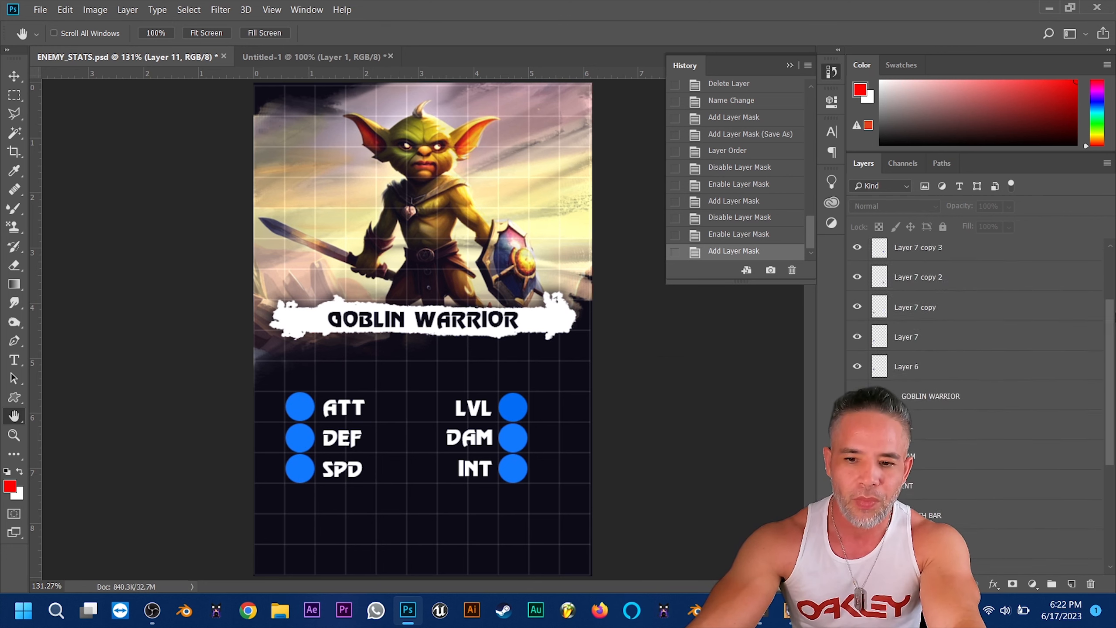
scroll(905, 246, up, 3)
click(856, 255)
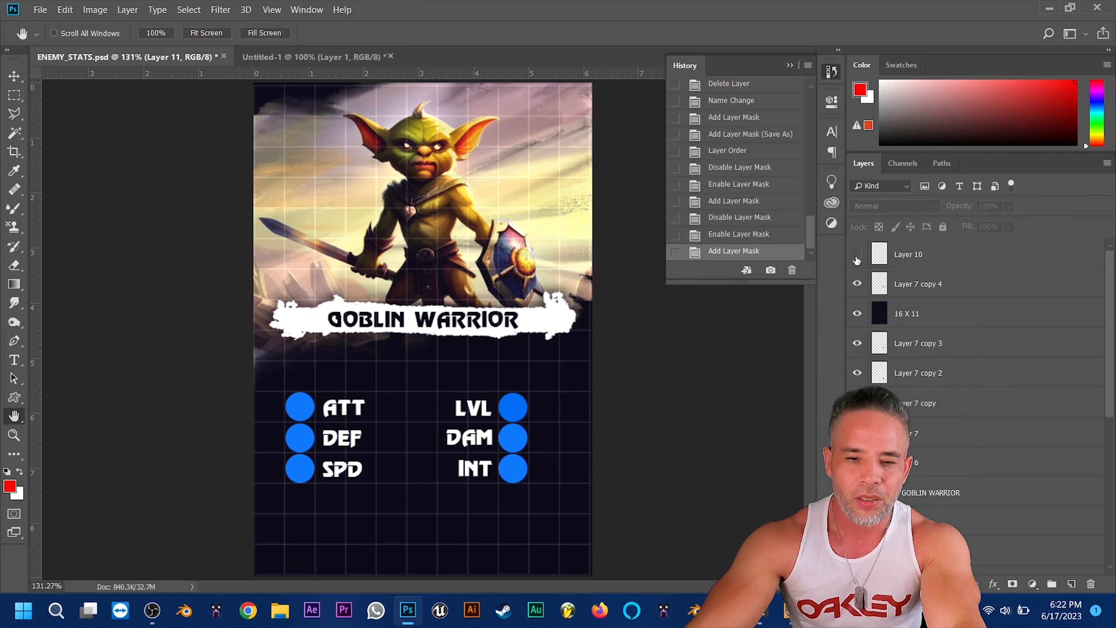
click(857, 254)
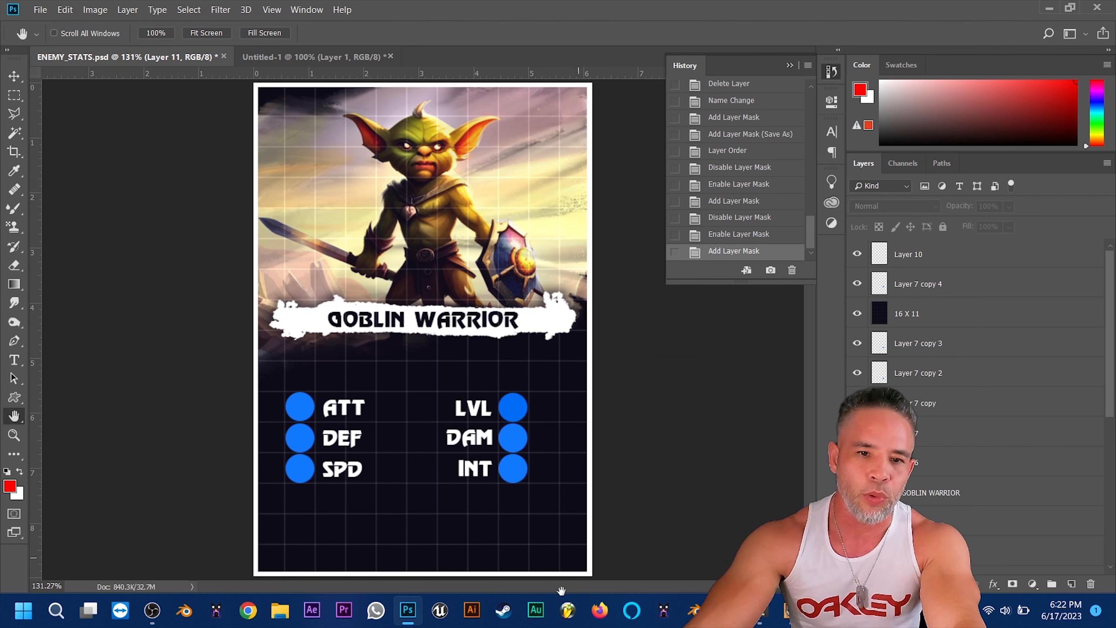
Show the HEALTH BAR text layer and the dark red gradient layer behind it
drag(1109, 356, 1114, 512)
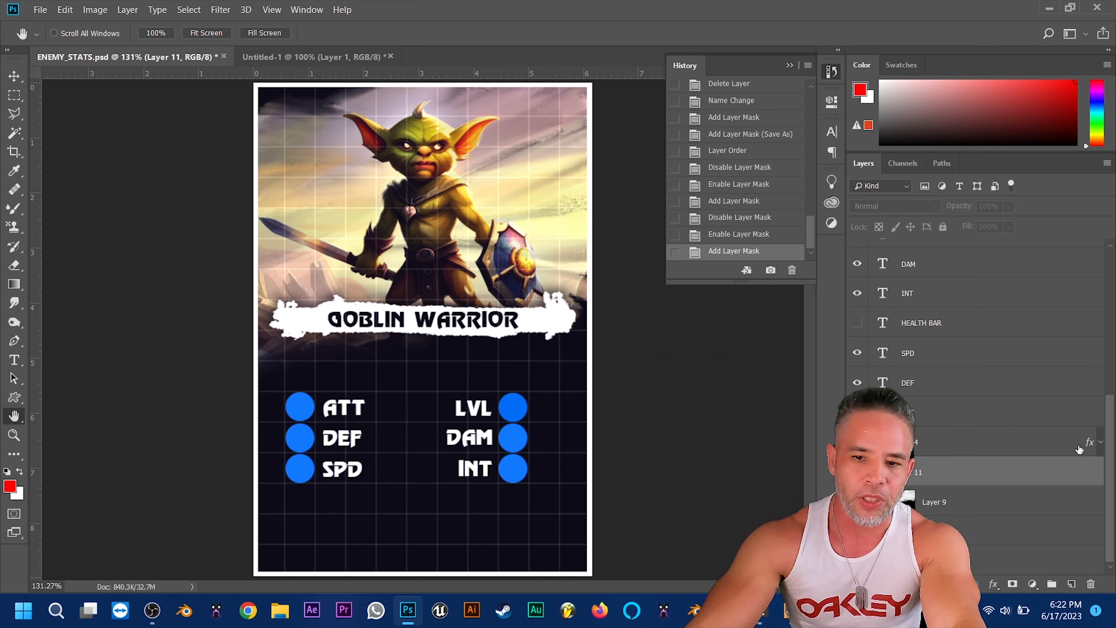
scroll(1111, 453, up, 2)
click(857, 384)
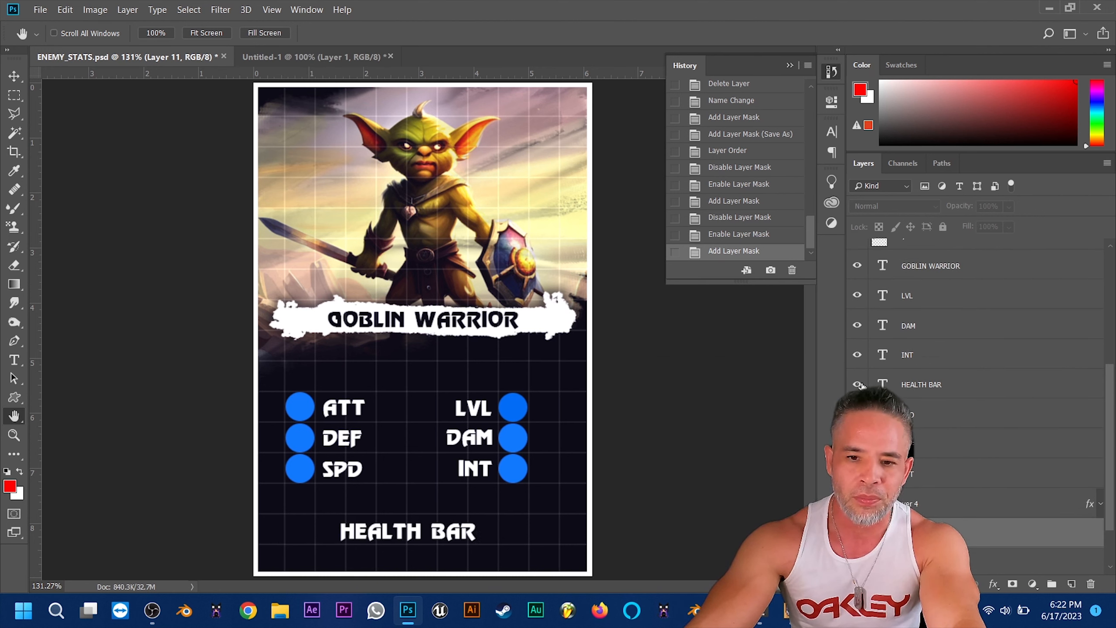
scroll(1103, 441, down, 2)
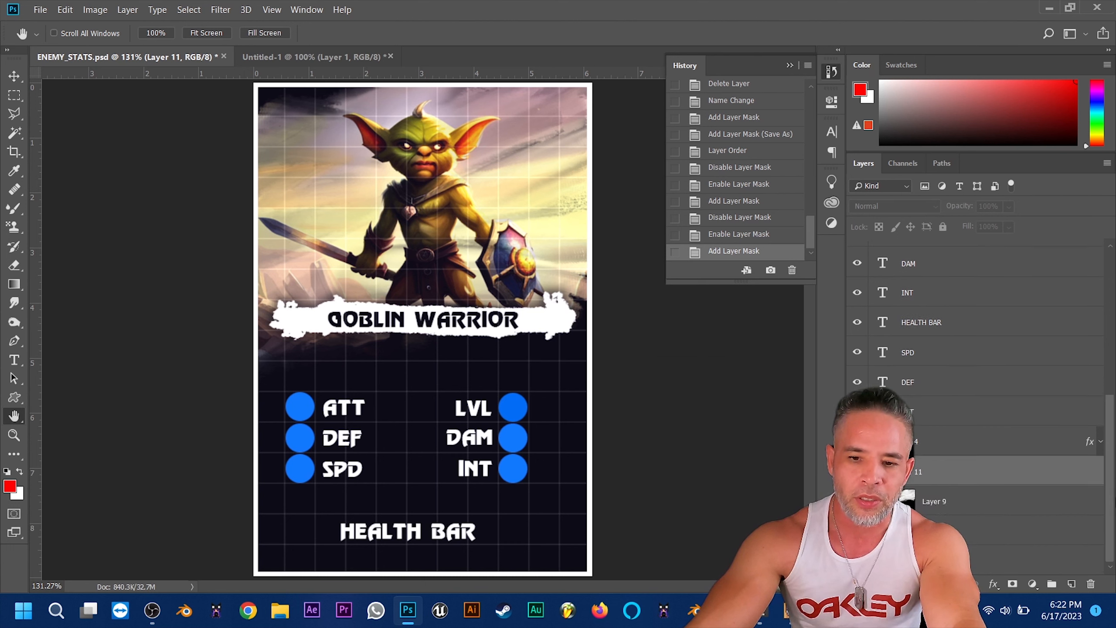
click(857, 472)
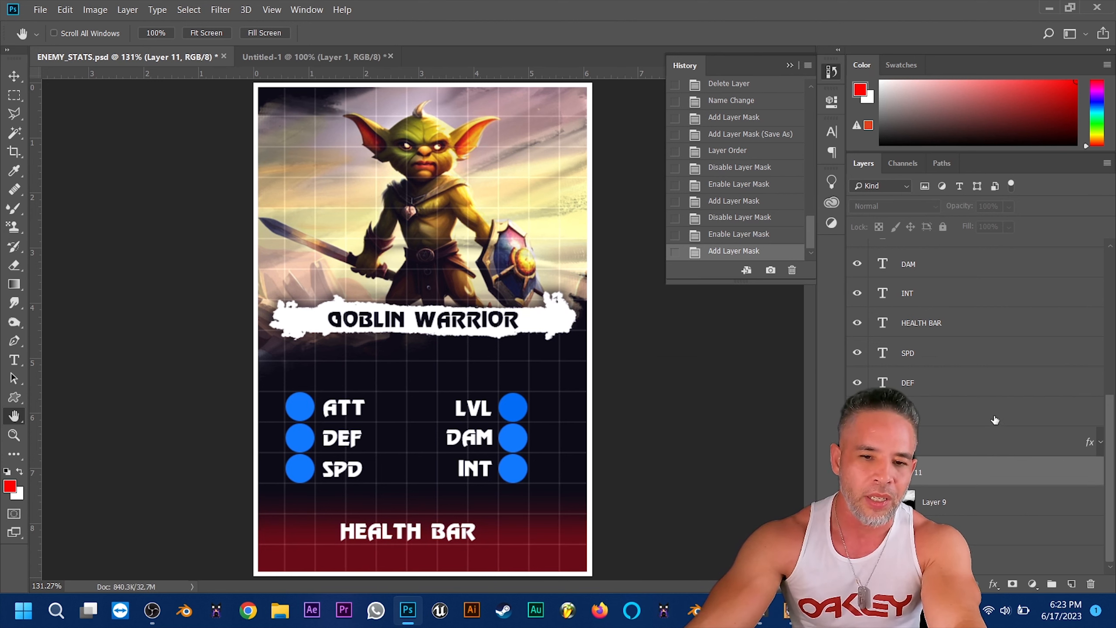
Hide the 16 X 11 grid template layer so only the goblin warrior artwork shows
drag(1110, 414, 1113, 259)
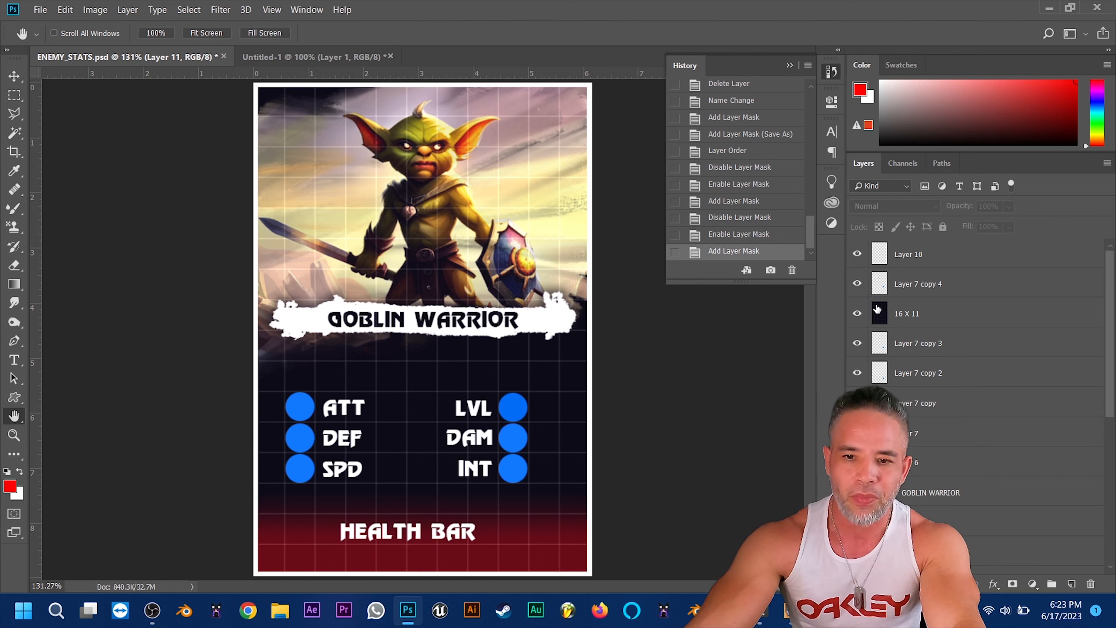
click(857, 313)
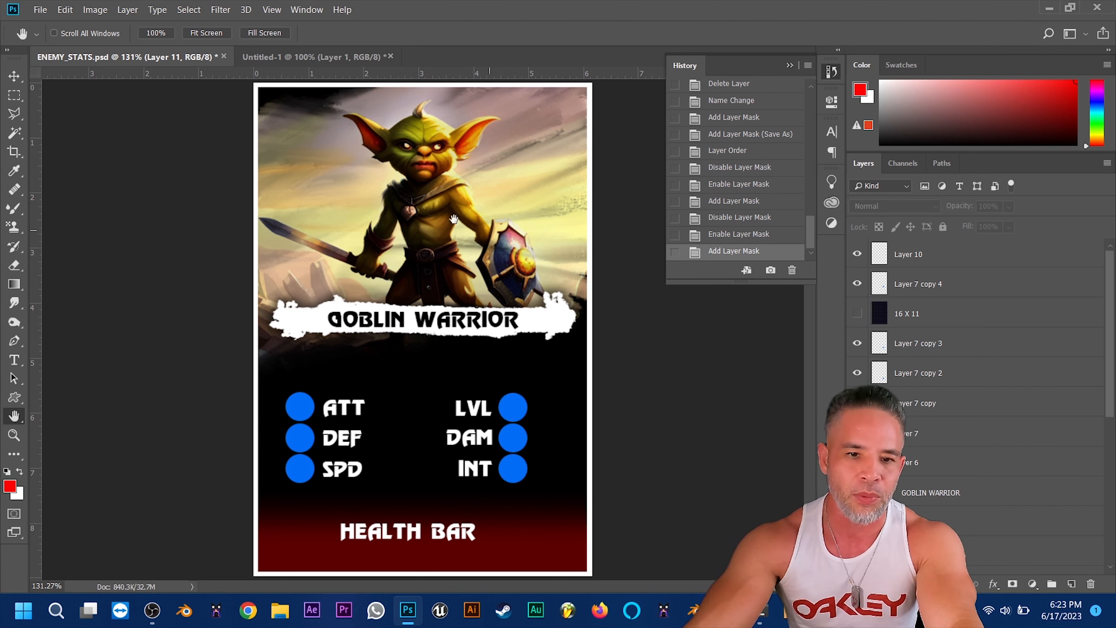
Start saving a copy of the artwork in PNG format and browse to the New Games folder inside Muscle and Magic
click(40, 10)
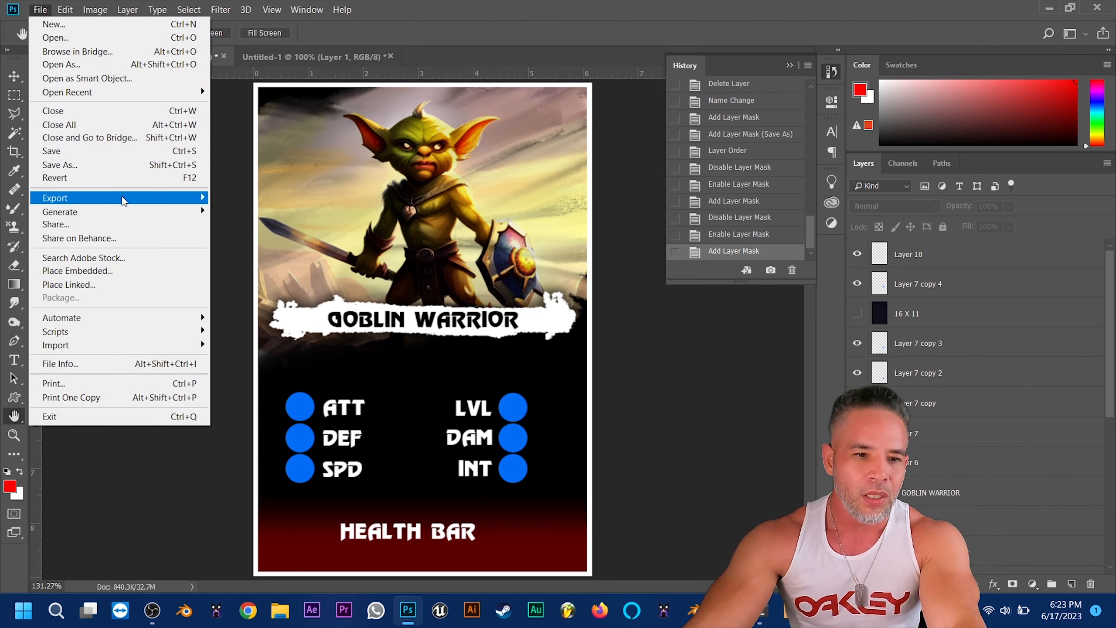
click(117, 165)
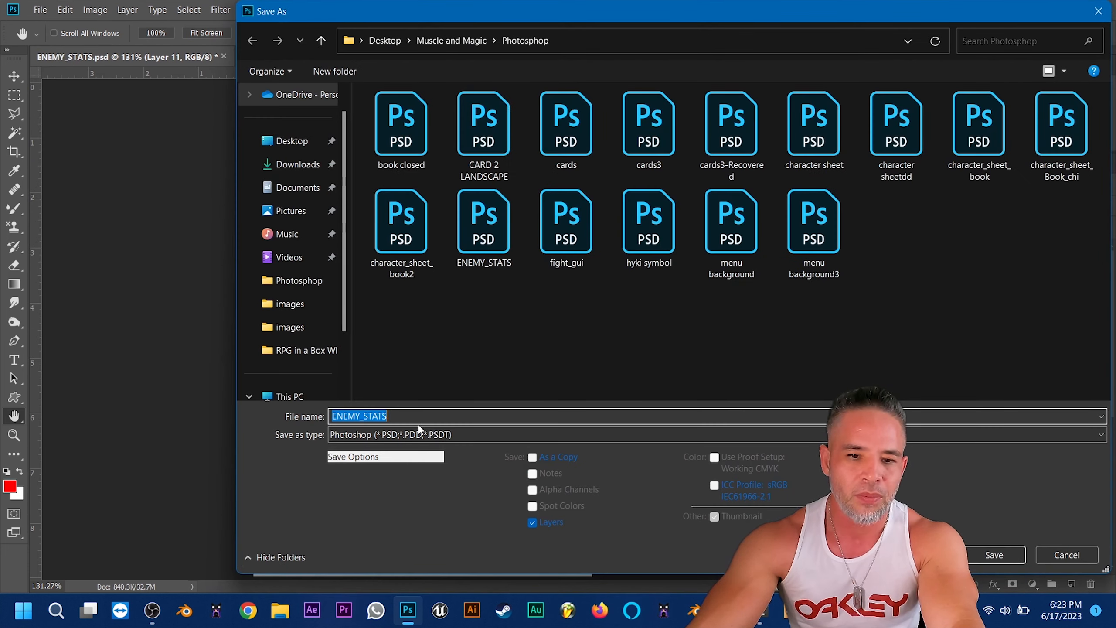
click(413, 435)
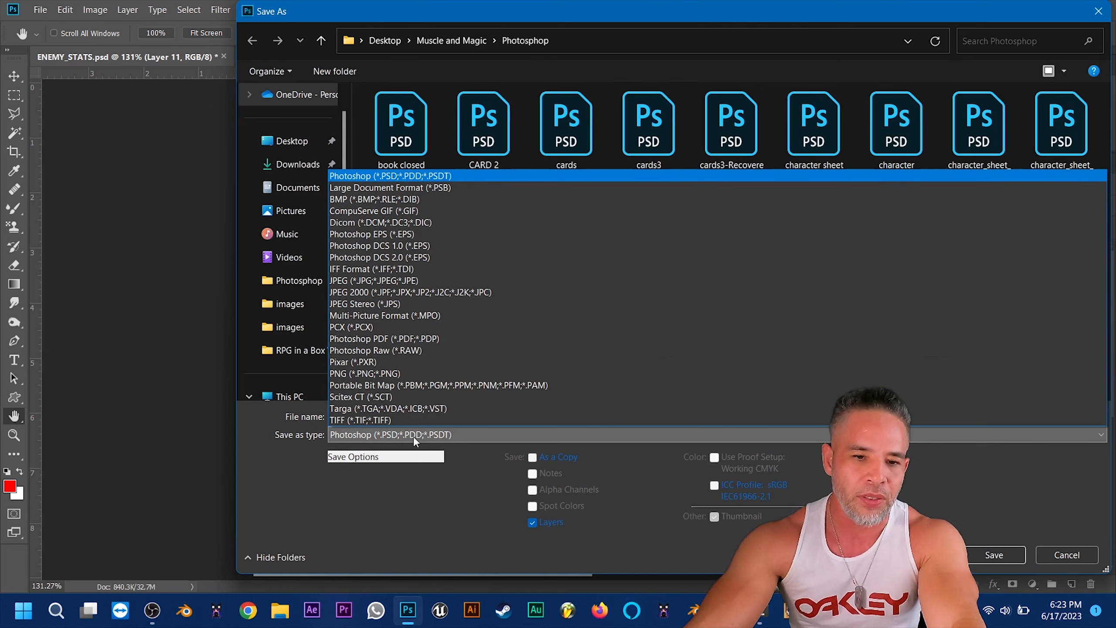
click(417, 372)
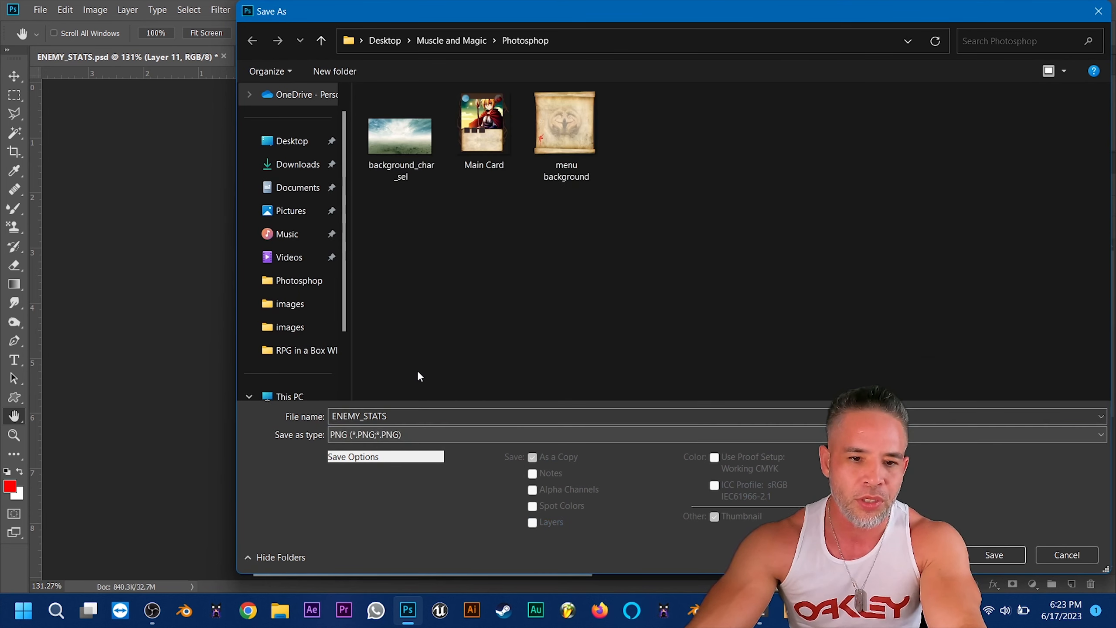
click(477, 44)
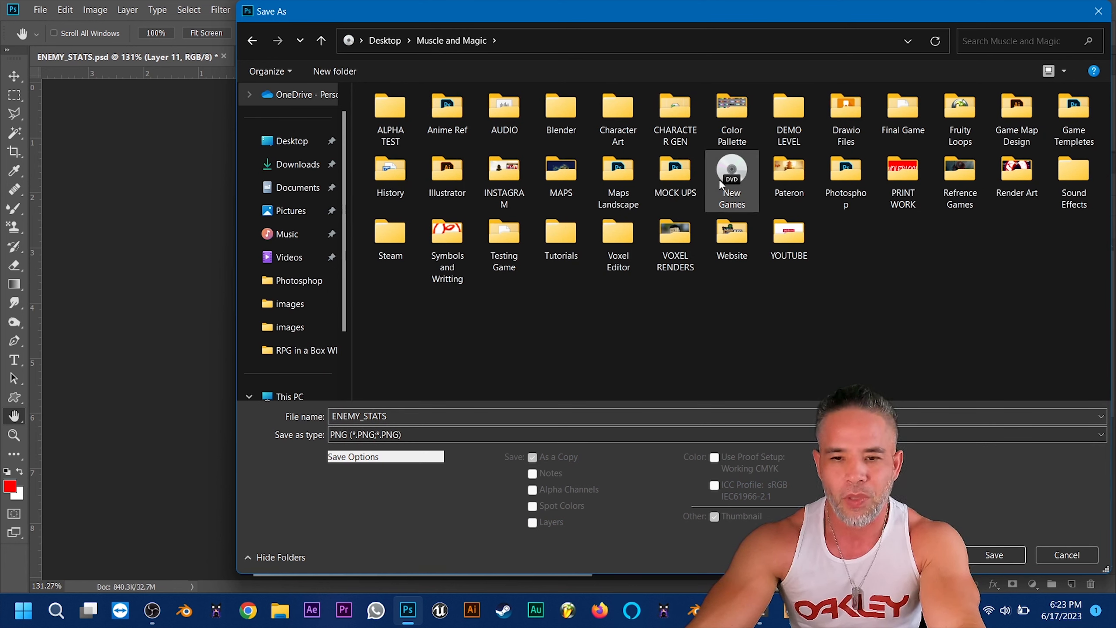
double_click(729, 172)
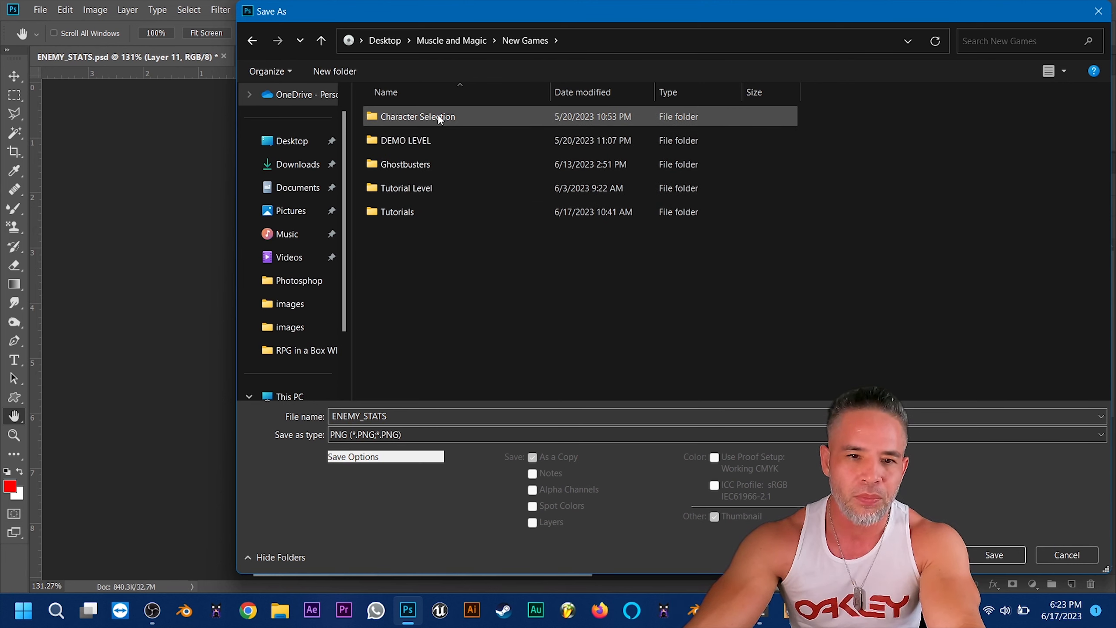
double_click(441, 187)
double_click(408, 117)
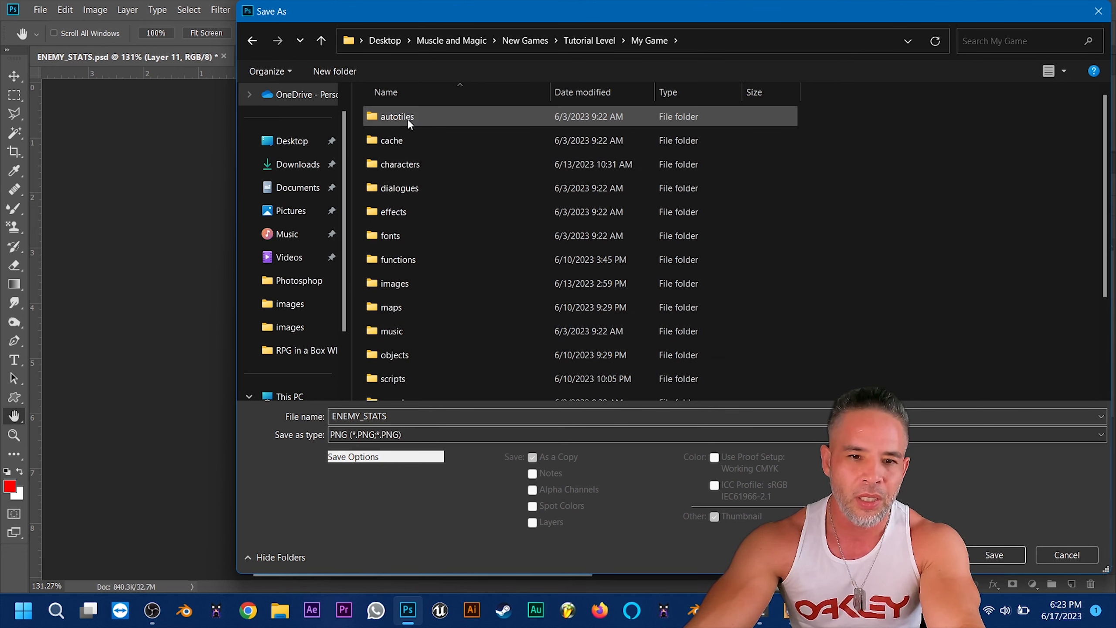
double_click(418, 286)
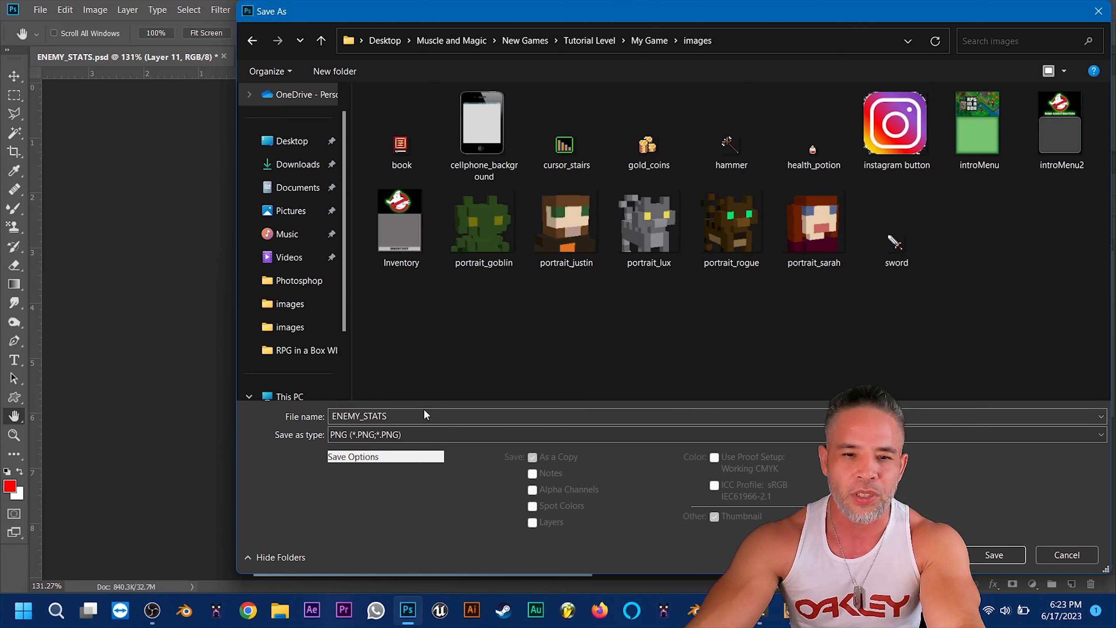
click(425, 412)
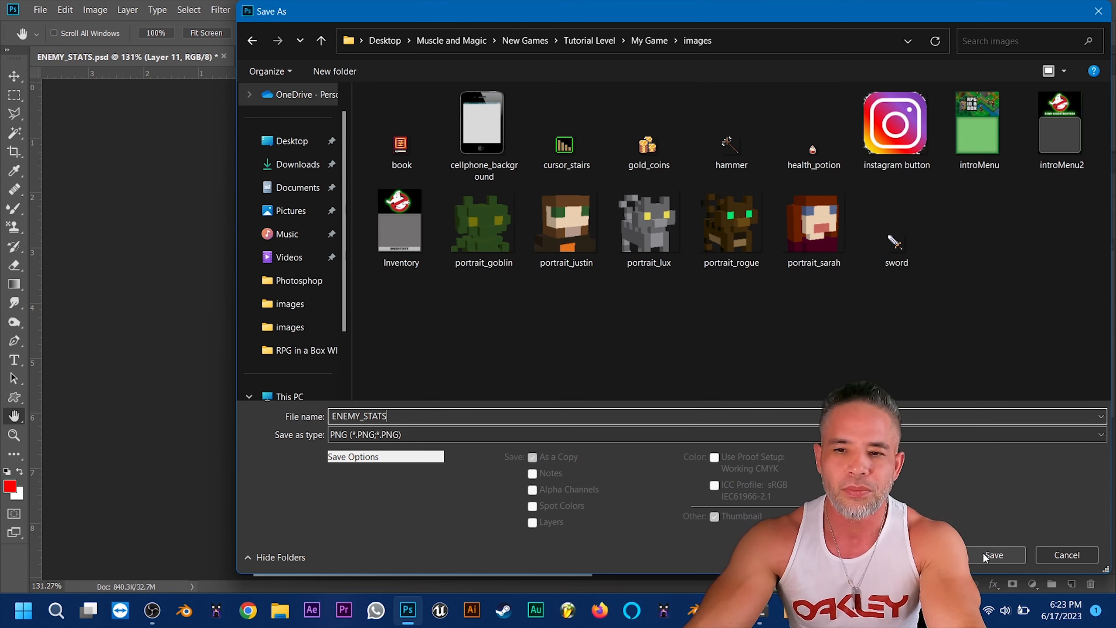
click(586, 37)
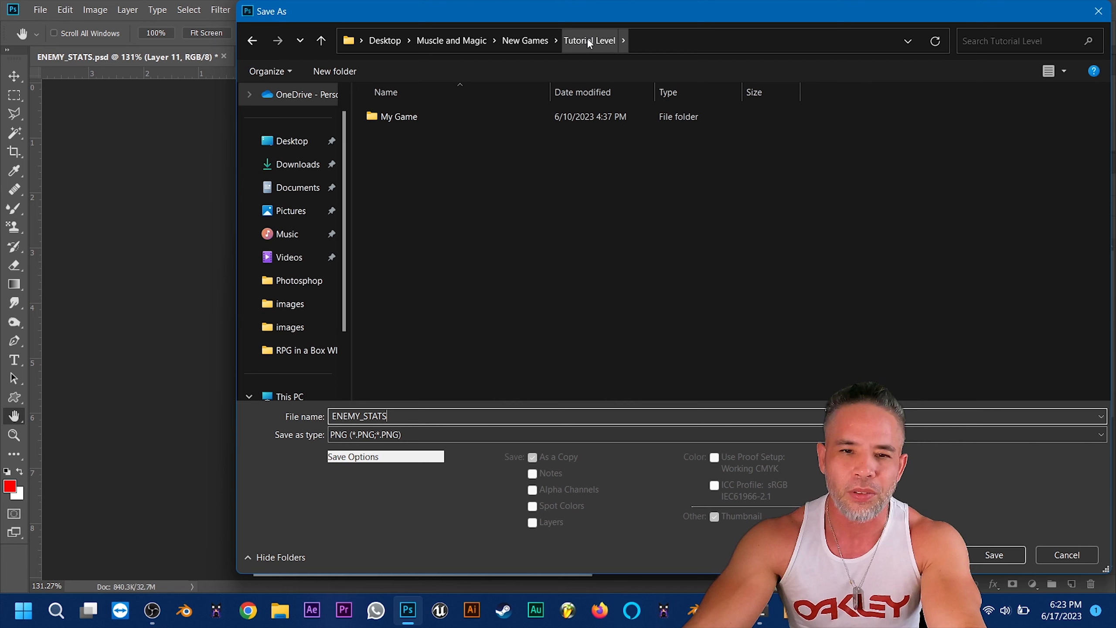
click(544, 40)
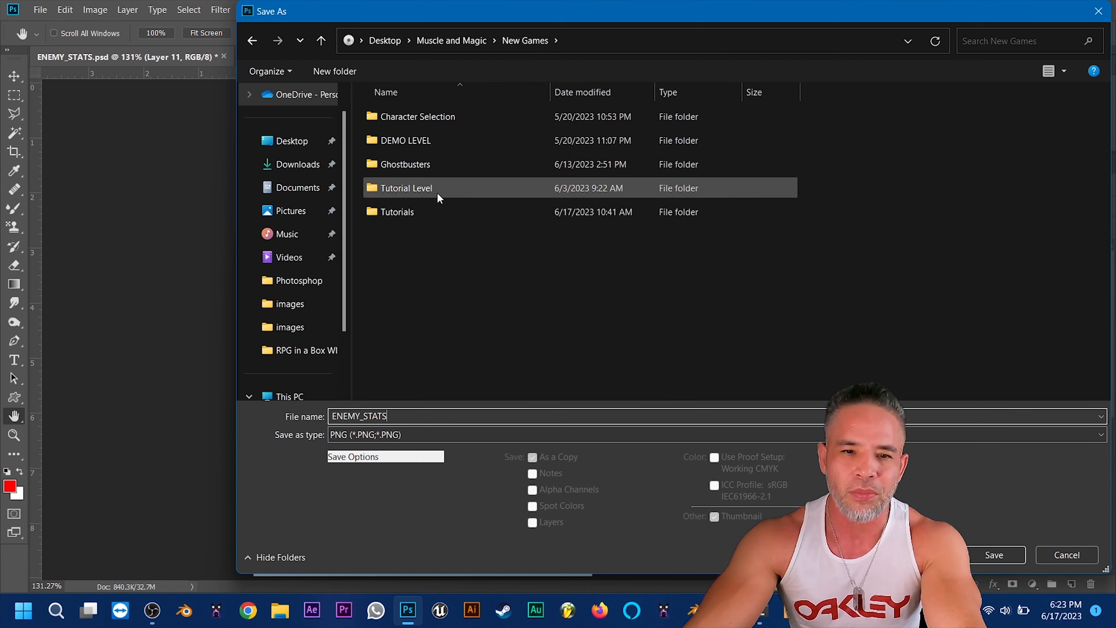
Save the PNG as ENEMY_STATS in the images folder of the Tutorials game, with the large file size option
double_click(417, 211)
double_click(427, 263)
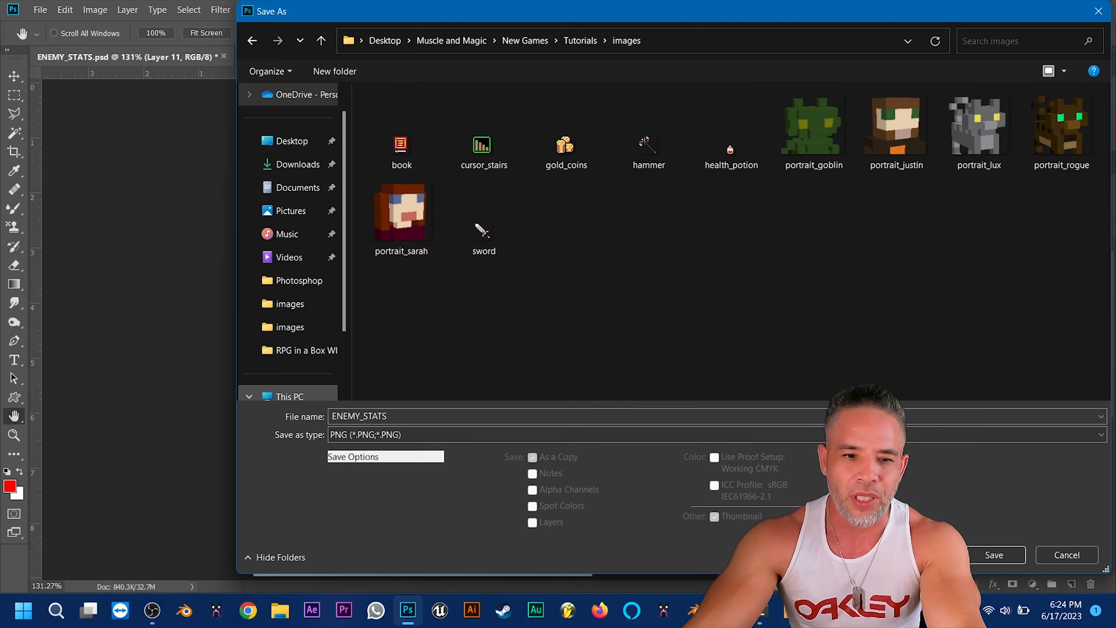
click(995, 555)
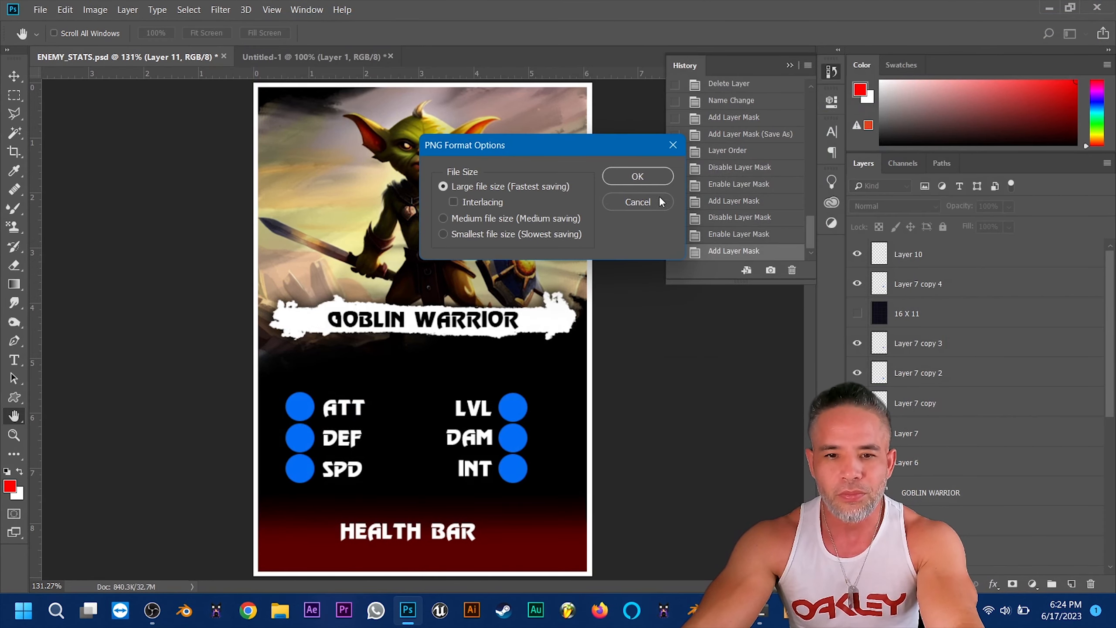
click(655, 177)
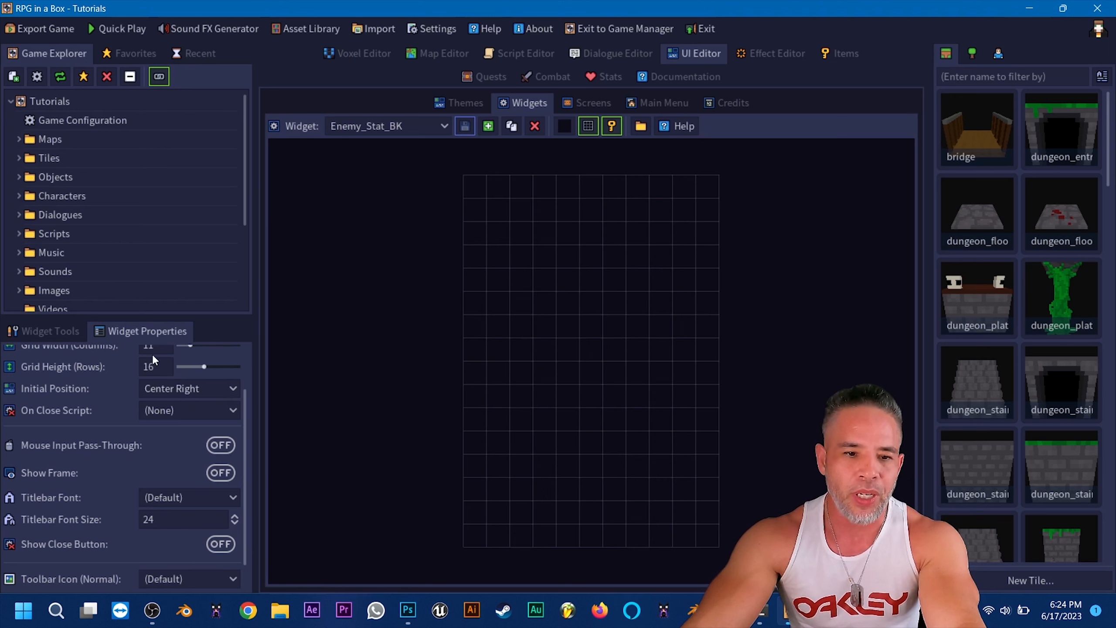
click(65, 329)
click(170, 337)
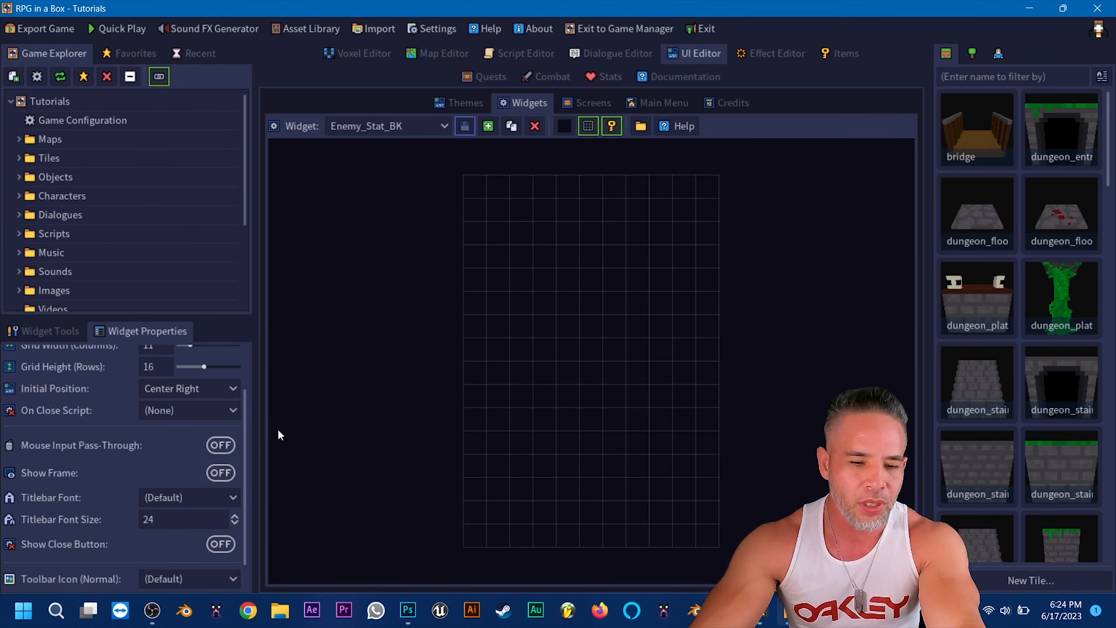
scroll(247, 370, up, 2)
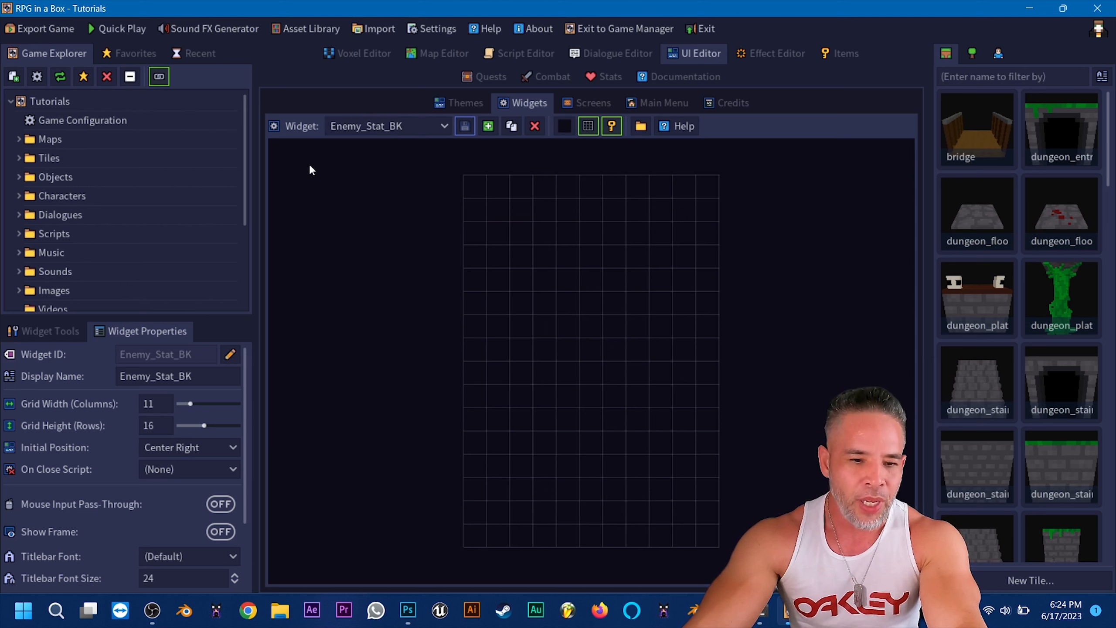
scroll(242, 422, down, 2)
drag(243, 424, 260, 378)
In RPG in a Box, place an Image element covering the Enemy_Stat_BK widget's whole 11 by 16 grid
click(75, 332)
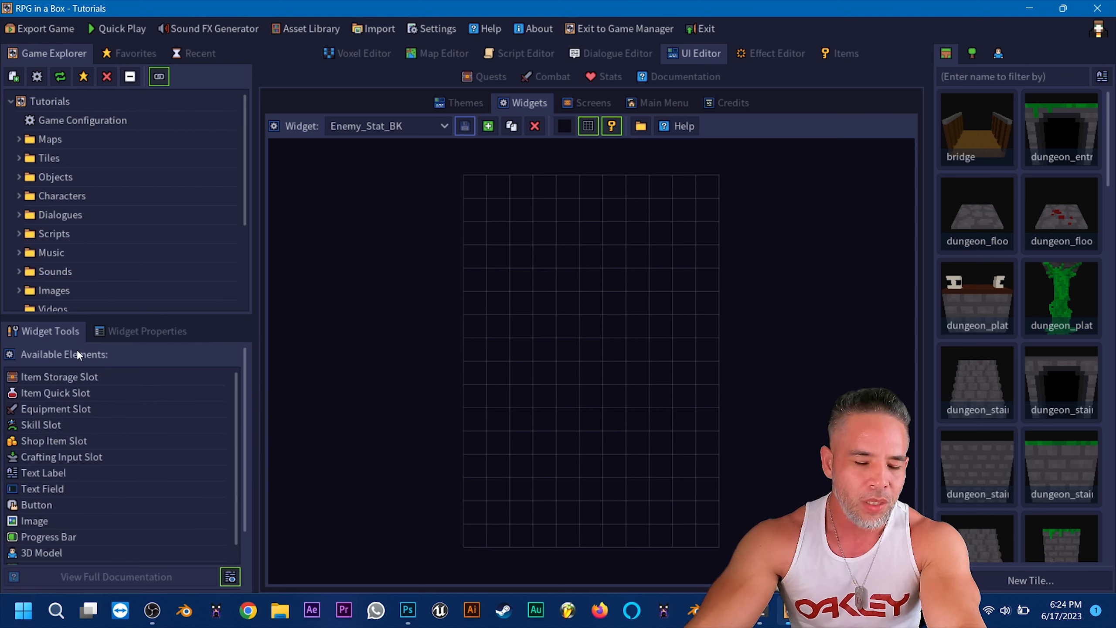
click(30, 521)
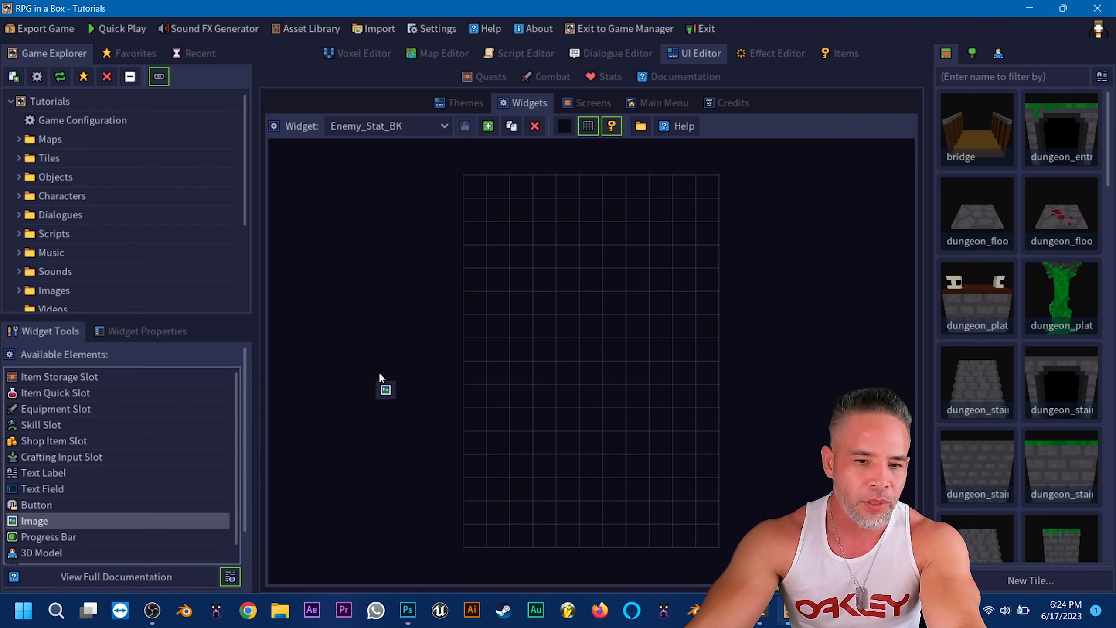
drag(483, 181, 718, 547)
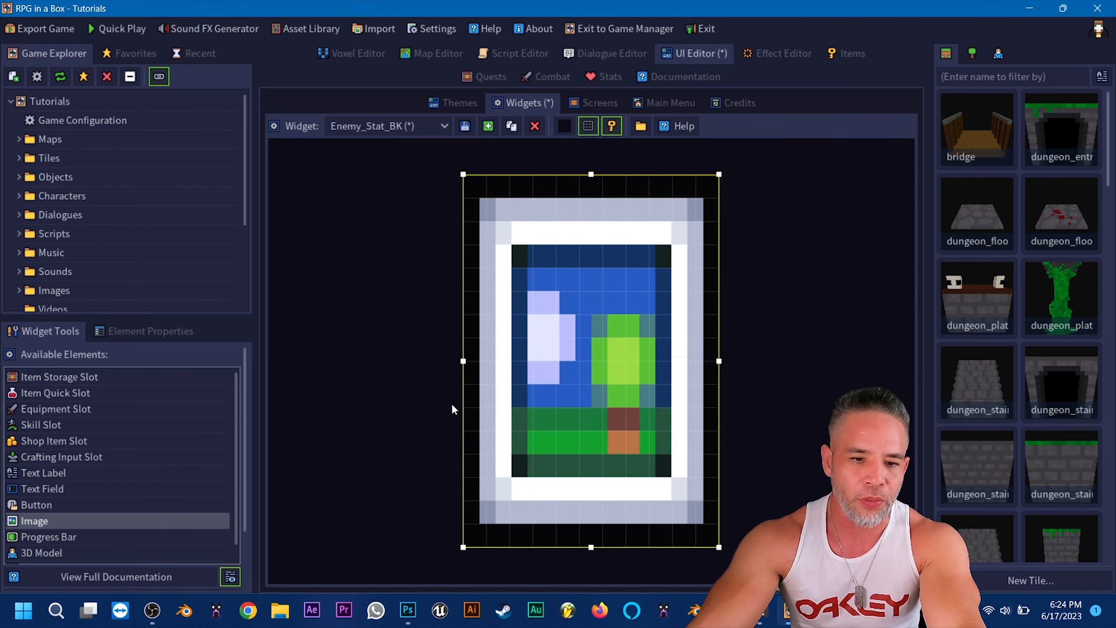
Save the Enemy_Stat_BK widget and reopen the Tutorials game through the Game Manager to refresh the images available to the element
click(176, 336)
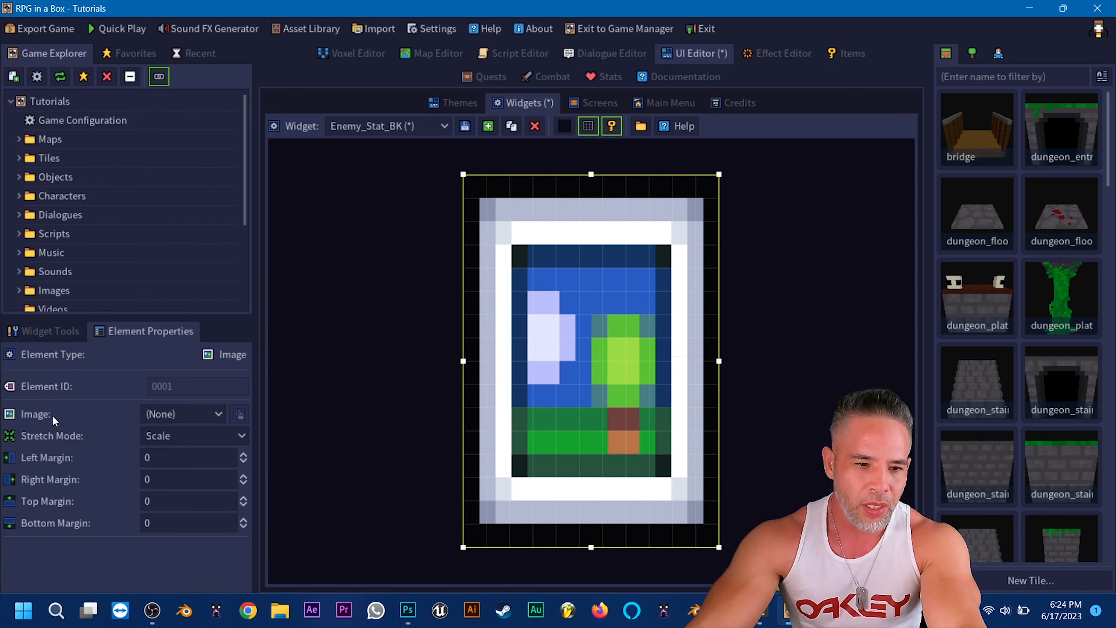
click(161, 414)
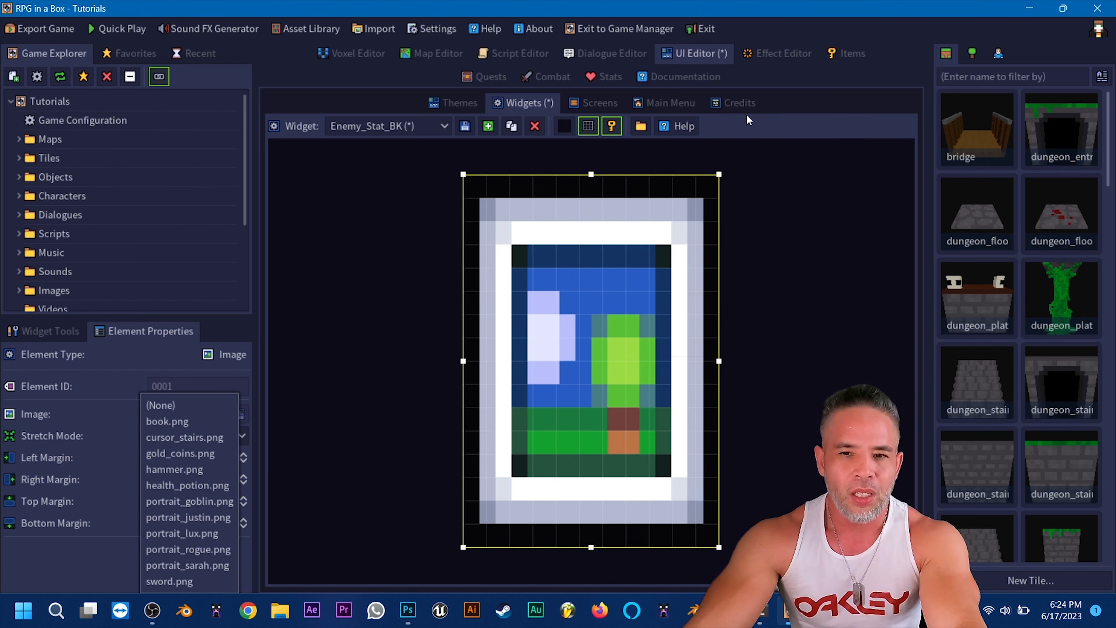
click(463, 127)
click(464, 126)
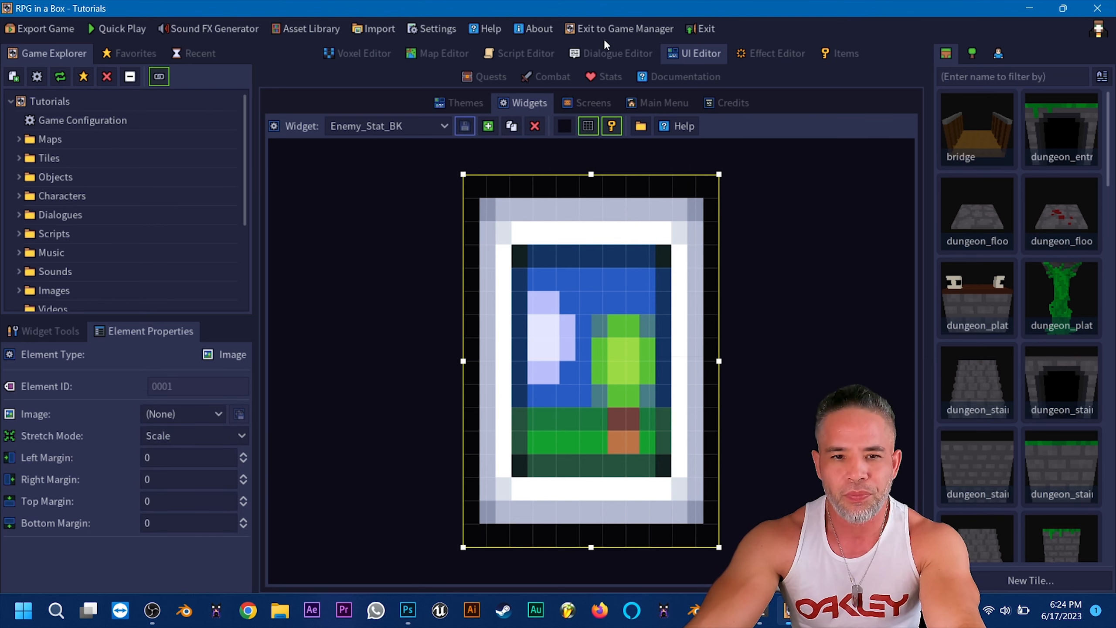
click(613, 30)
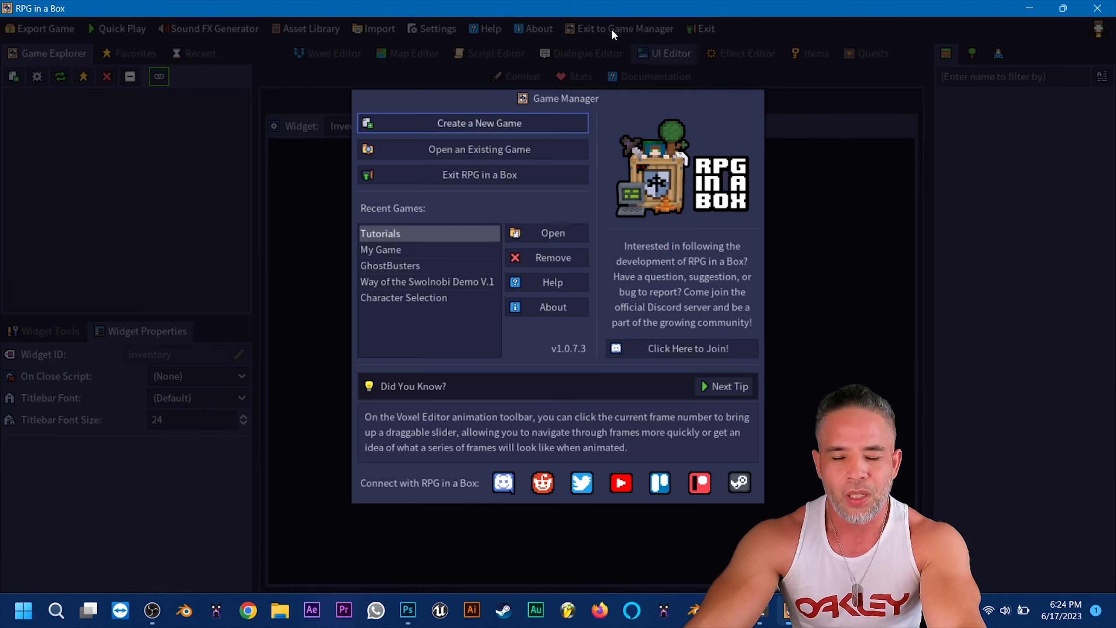
double_click(429, 233)
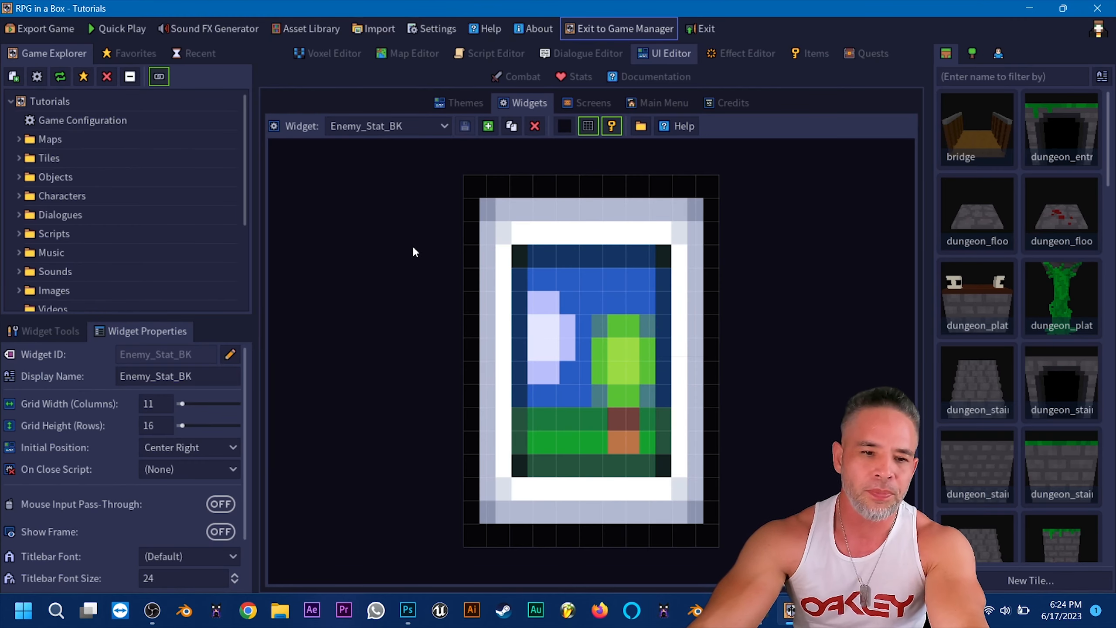
Assign ENEMY_STATS.png to the Image element and save the Enemy_Stat_BK widget
click(536, 371)
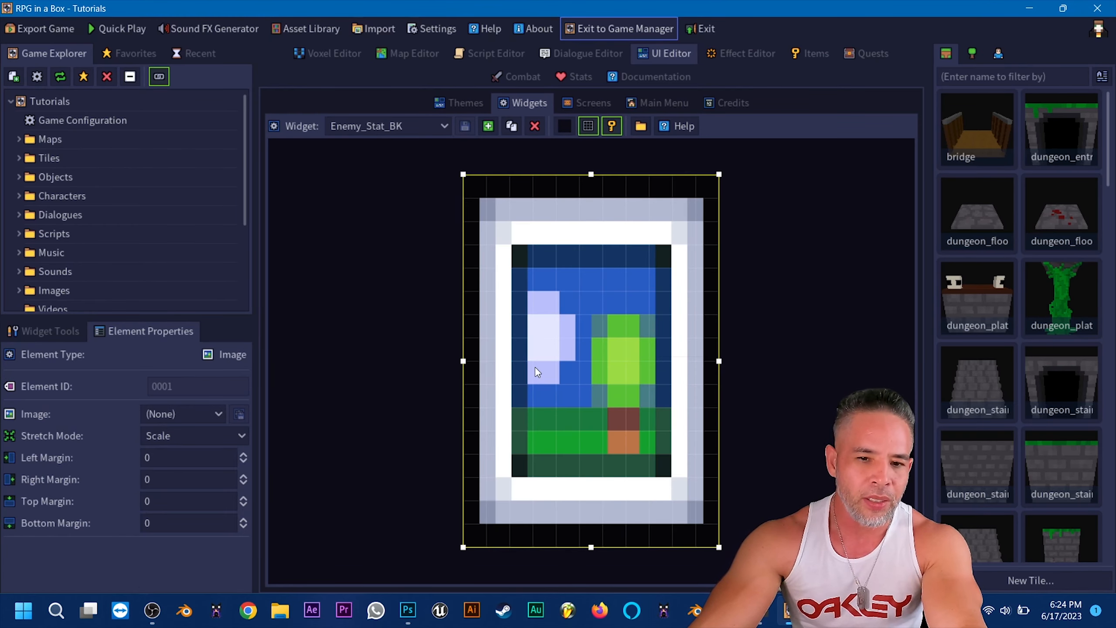
click(190, 416)
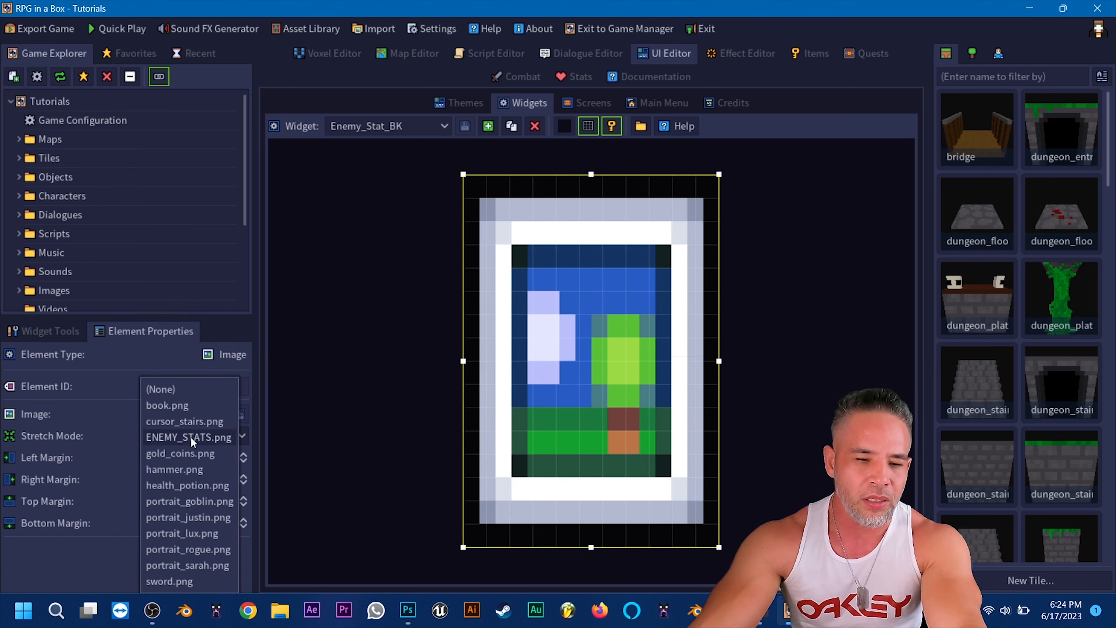
click(197, 438)
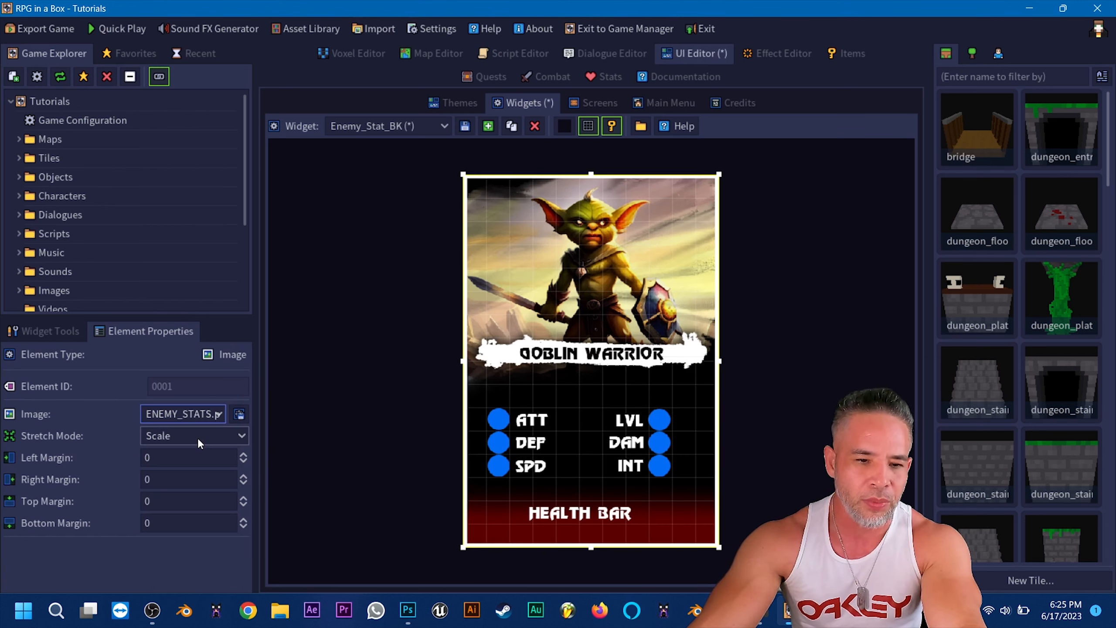
click(391, 347)
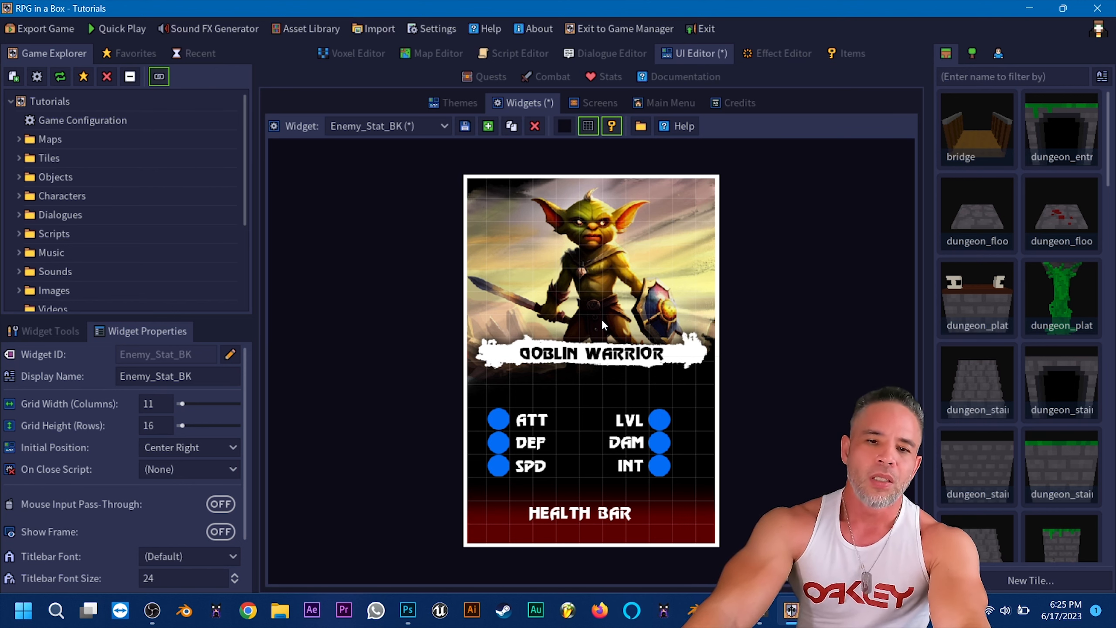
click(464, 125)
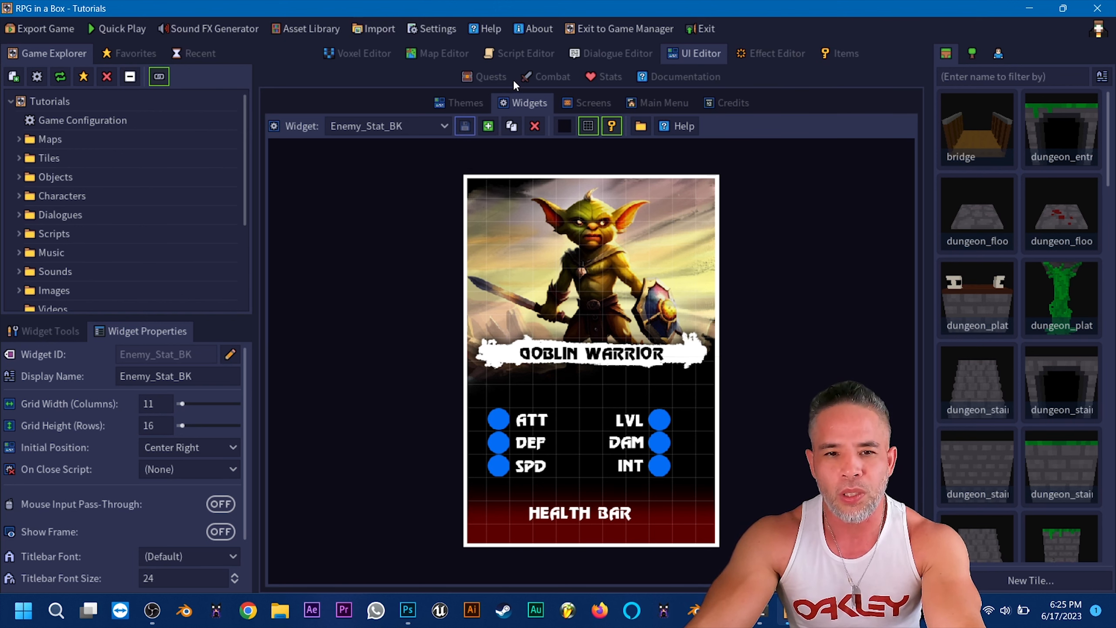
Open the startup script for editing
click(509, 59)
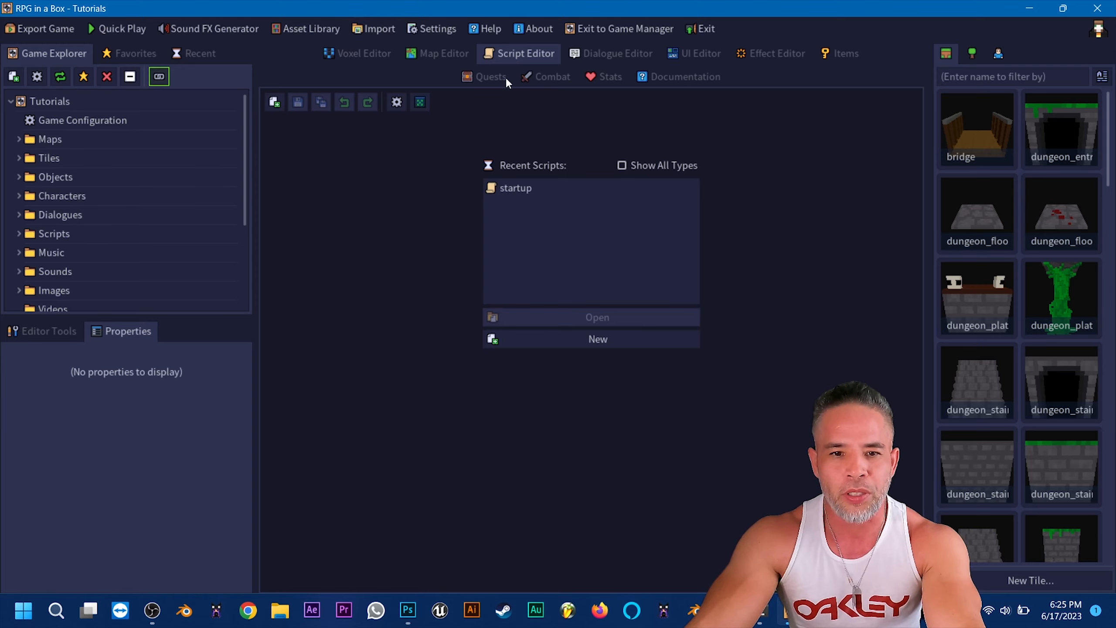
double_click(509, 187)
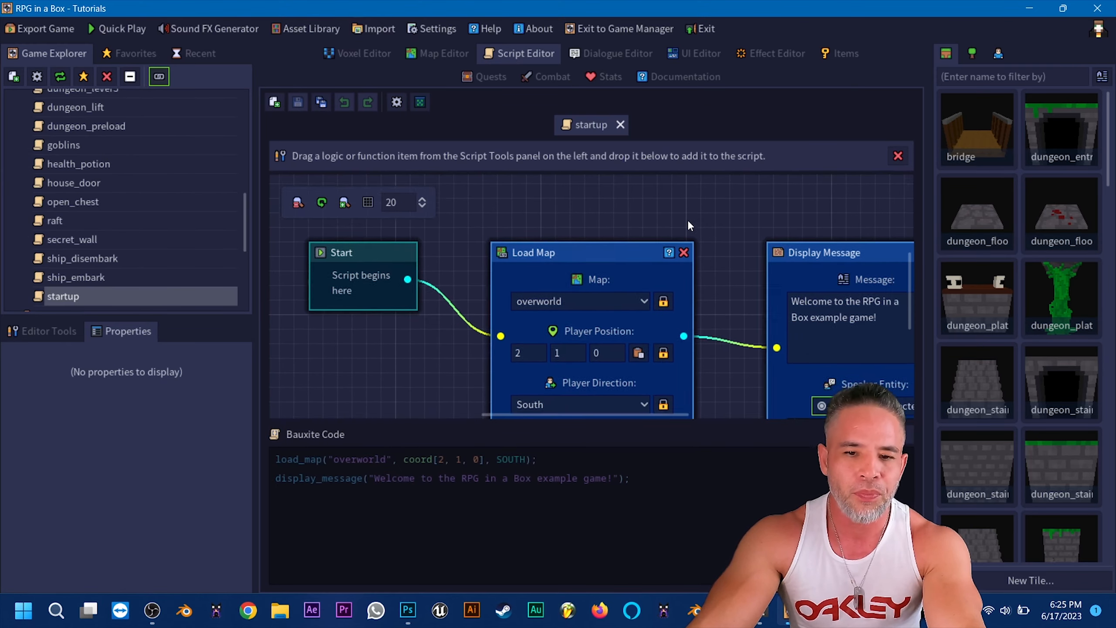
middle_drag(687, 219, 394, 189)
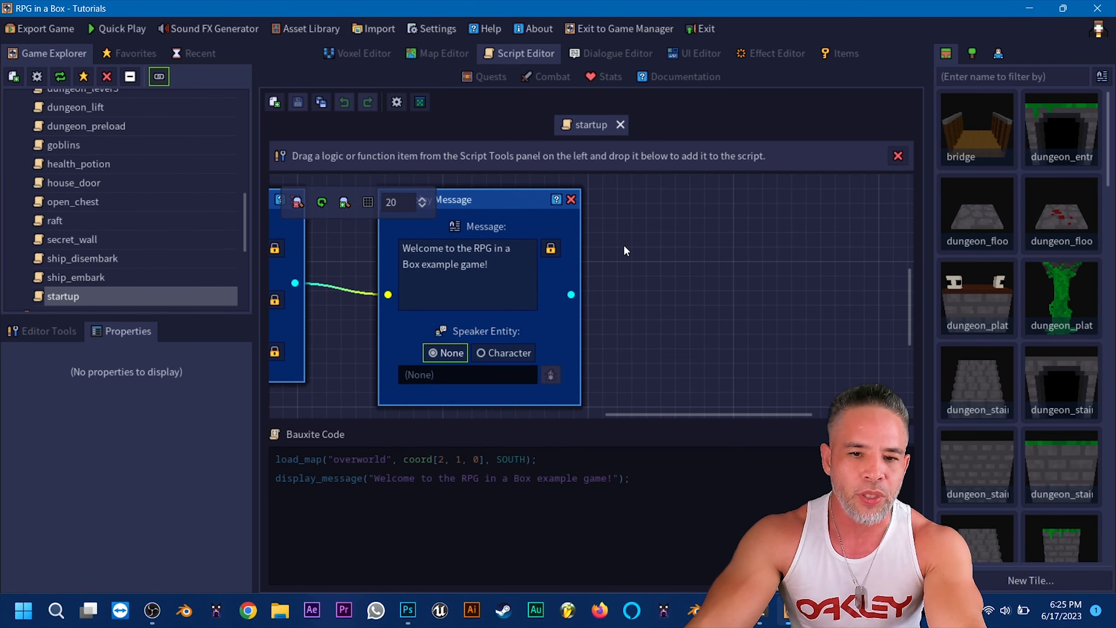
Find the Show Widget function with the filter "widget" and add it to the startup script, connected after the Display Message node
click(66, 337)
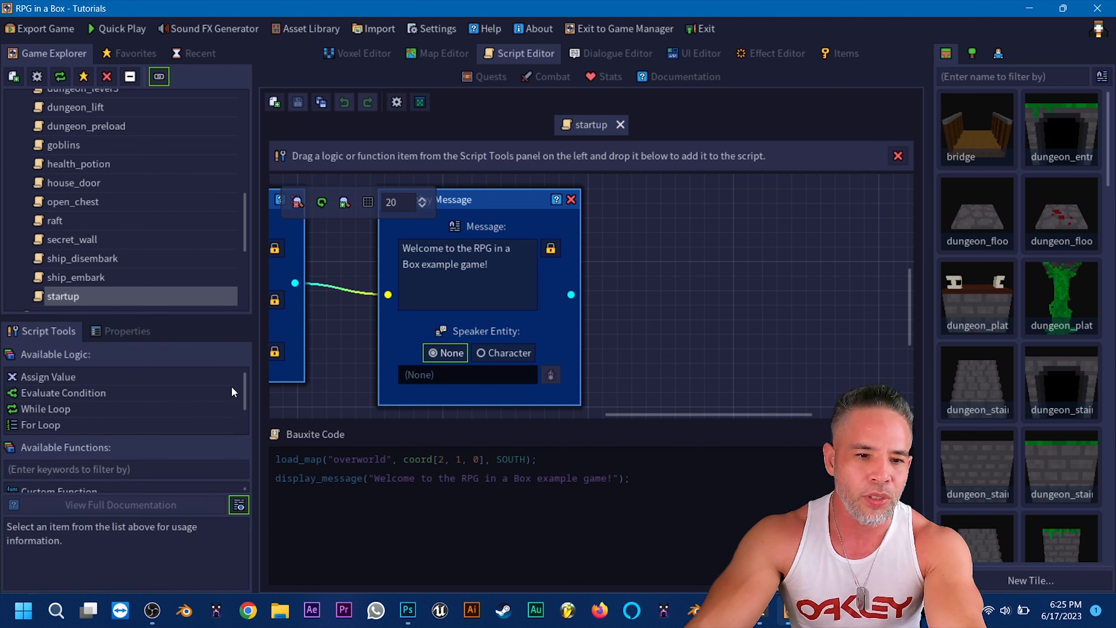
scroll(233, 391, down, 2)
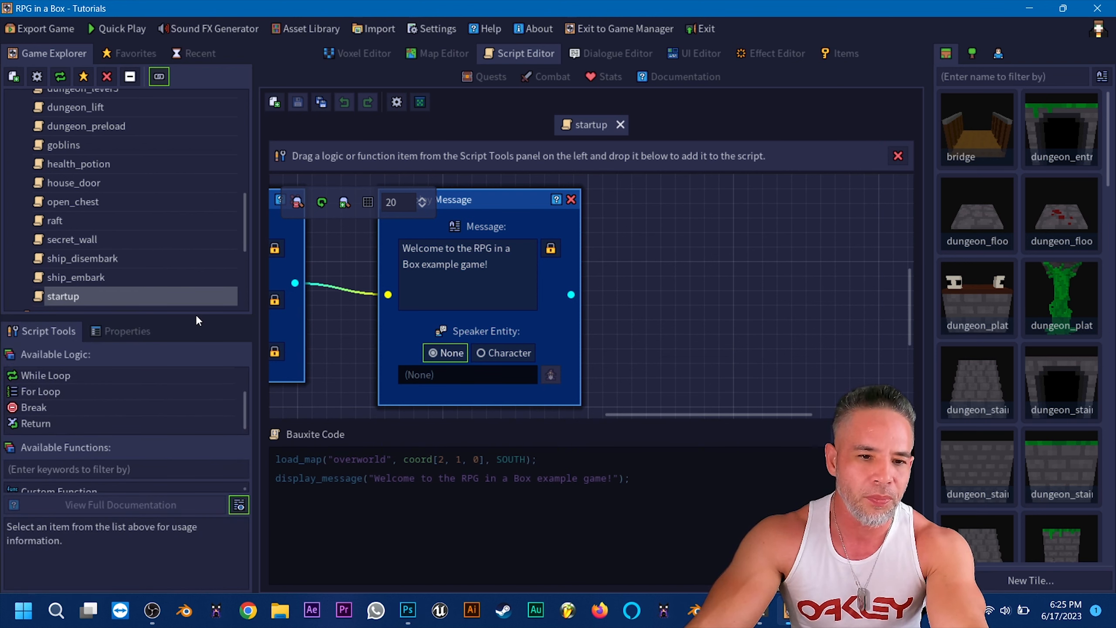
drag(196, 316, 184, 185)
click(146, 335)
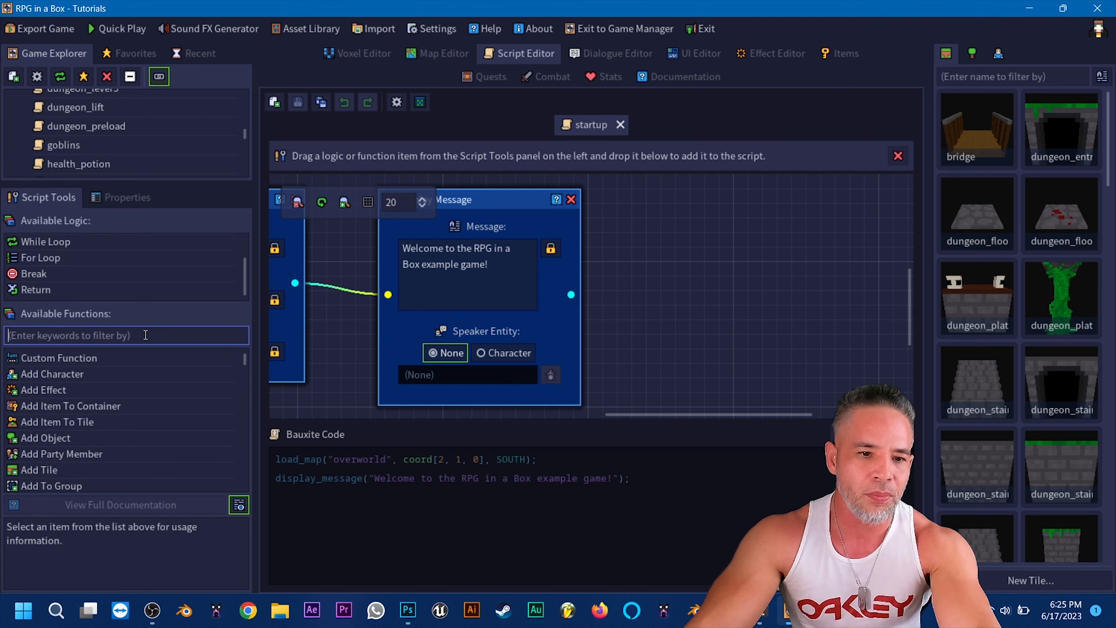
text(widget)
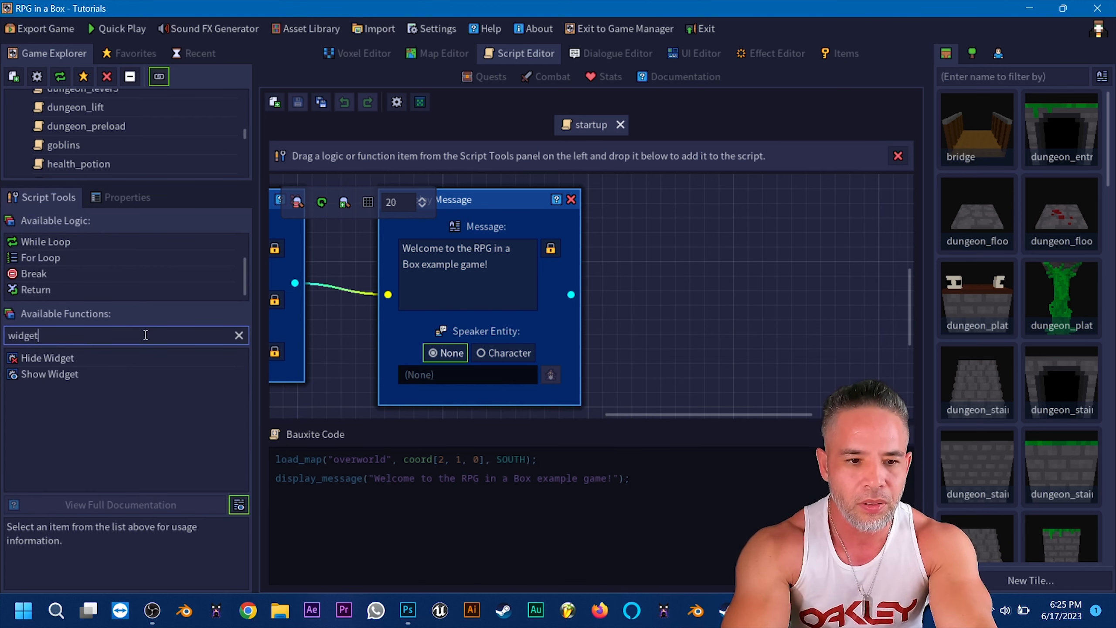
drag(39, 374, 655, 262)
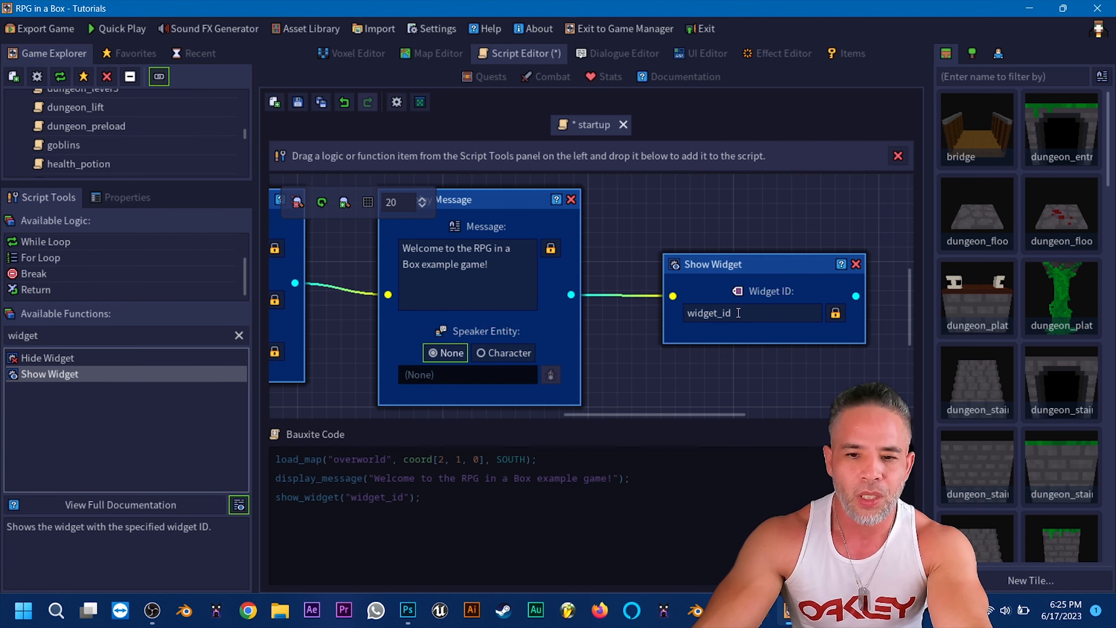
Set the Show Widget node's Widget ID to Enemy_Stat_BK, copied from the widget's properties, and save the startup script
drag(743, 313, 666, 311)
click(703, 53)
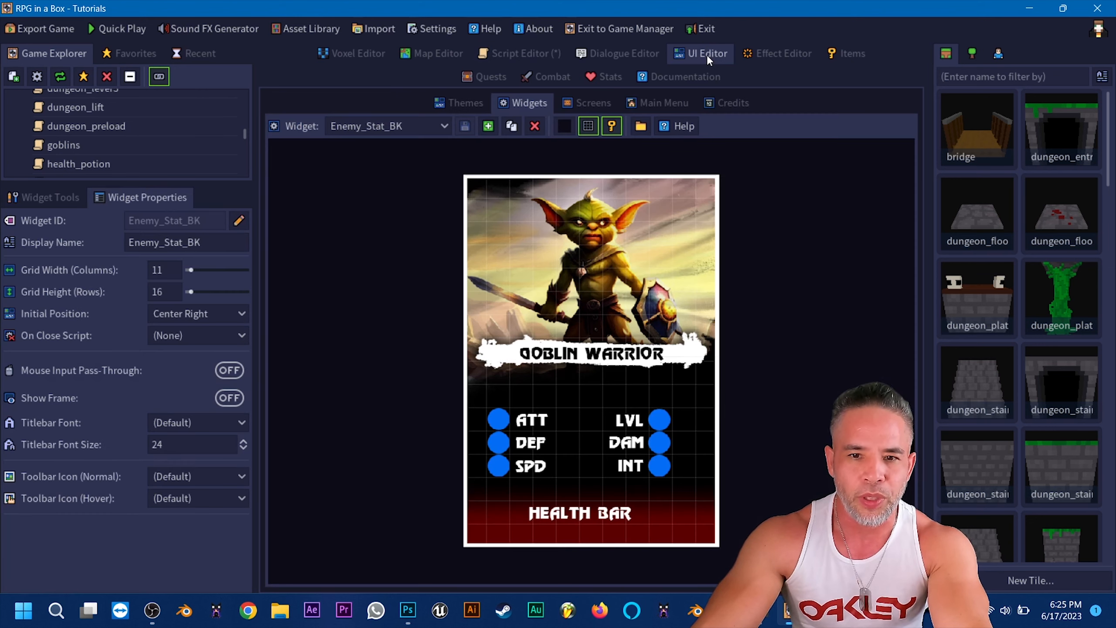
drag(211, 219, 111, 213)
key(ctrl+c)
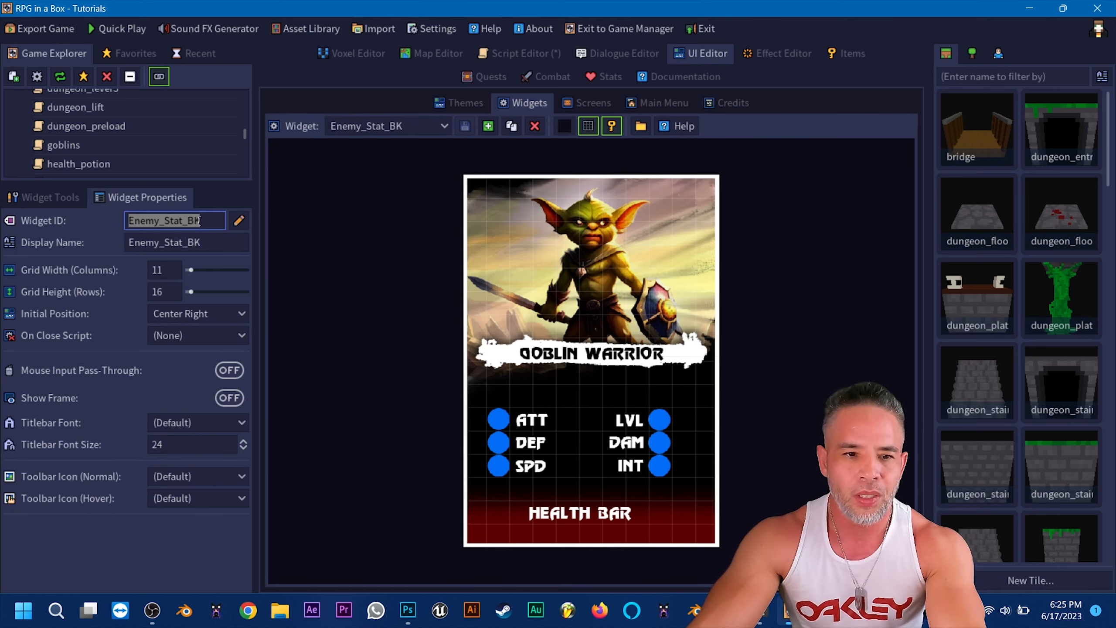
click(506, 53)
drag(729, 300, 659, 292)
key(ctrl+v)
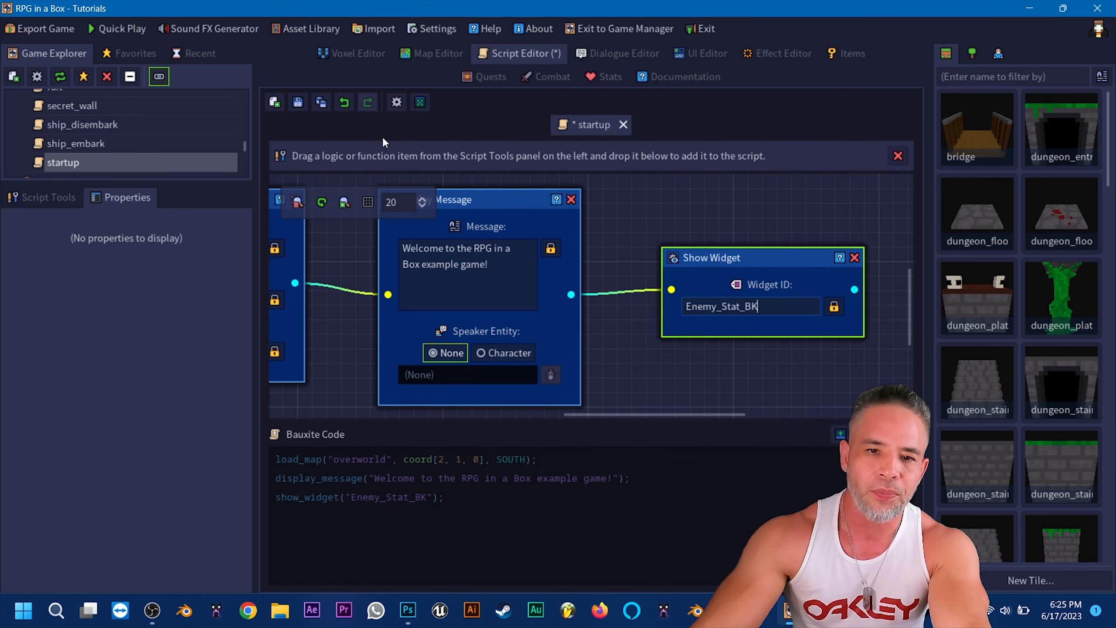
click(298, 103)
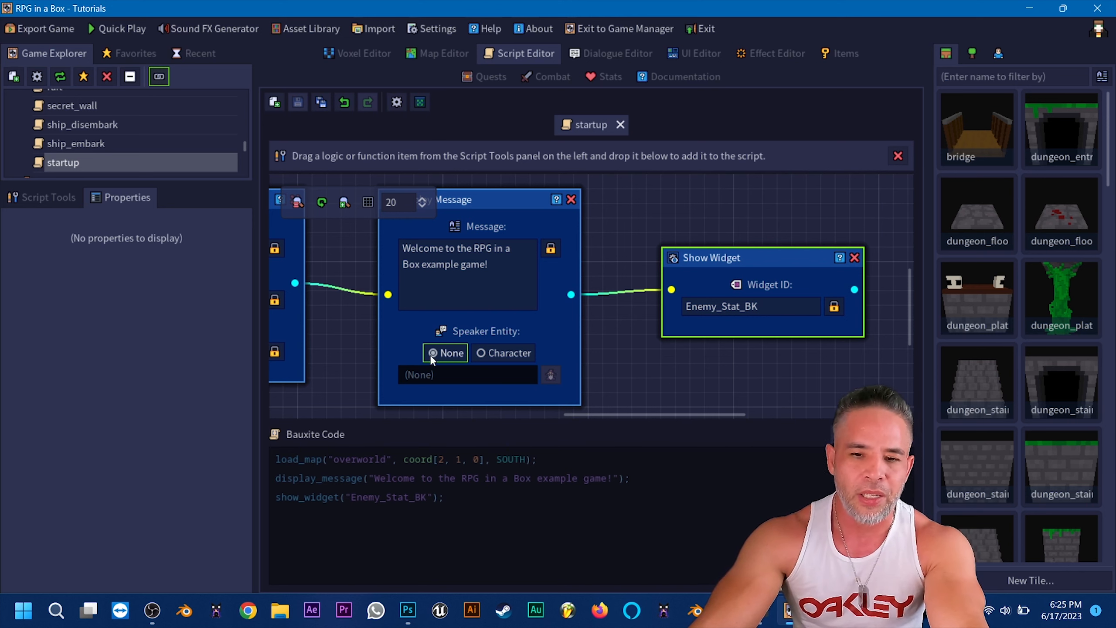
Move the Show Widget node slightly closer to the Display Message node and save the startup script
middle_drag(624, 374, 870, 369)
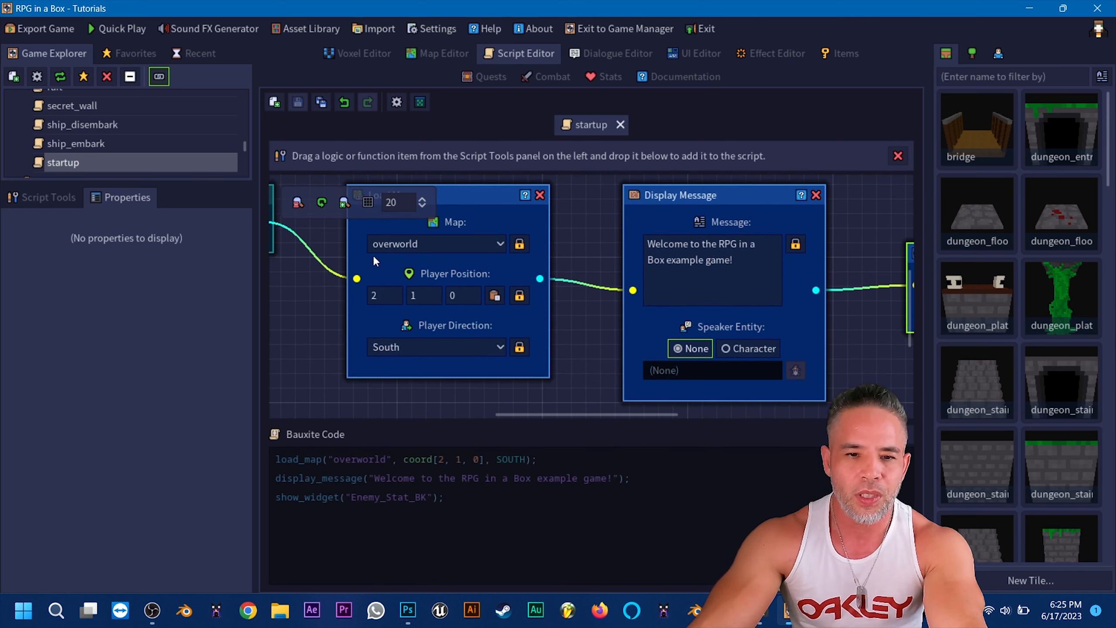
middle_drag(568, 327, 402, 331)
middle_drag(644, 343, 503, 343)
drag(659, 247, 624, 250)
middle_drag(589, 365, 732, 366)
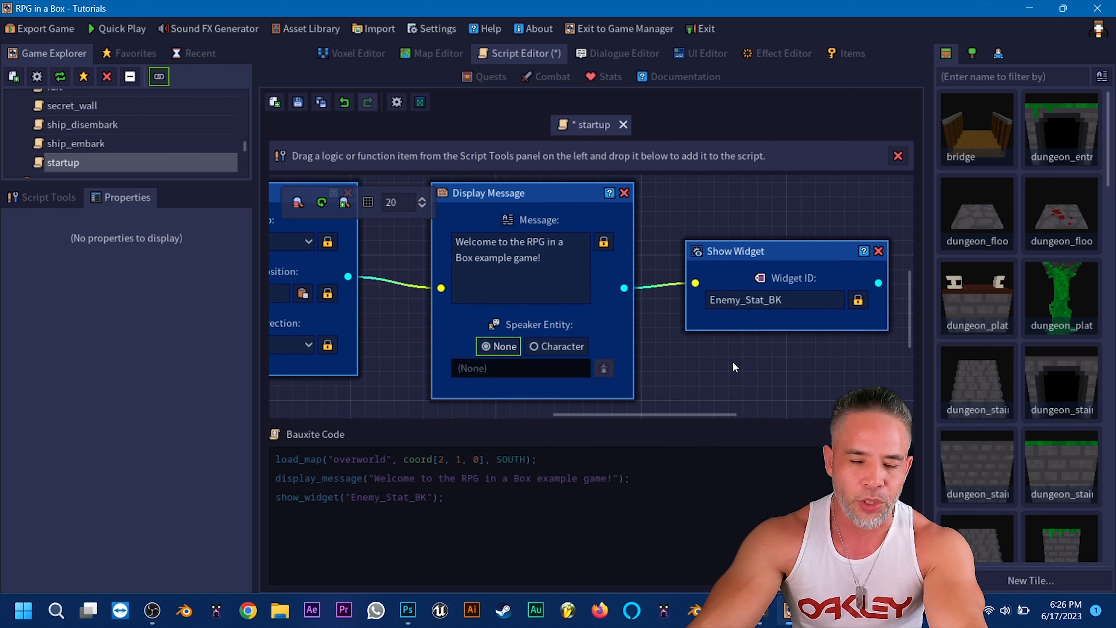
click(297, 103)
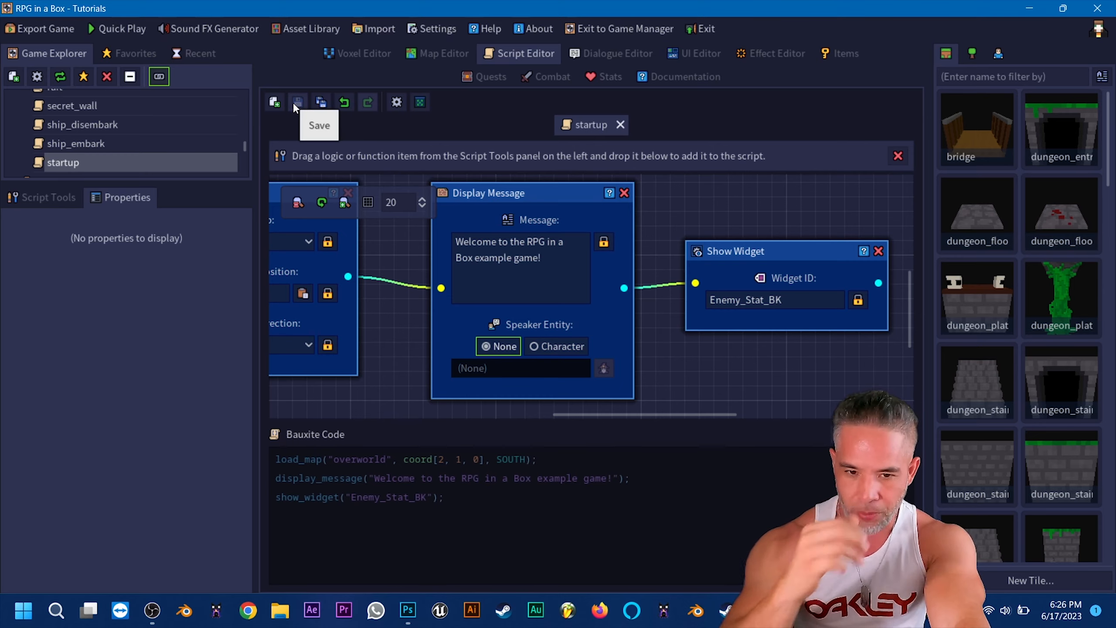
Run a quick play test with a new game, dismiss the welcome message, check the enemy stats widget on screen, and quit
click(126, 21)
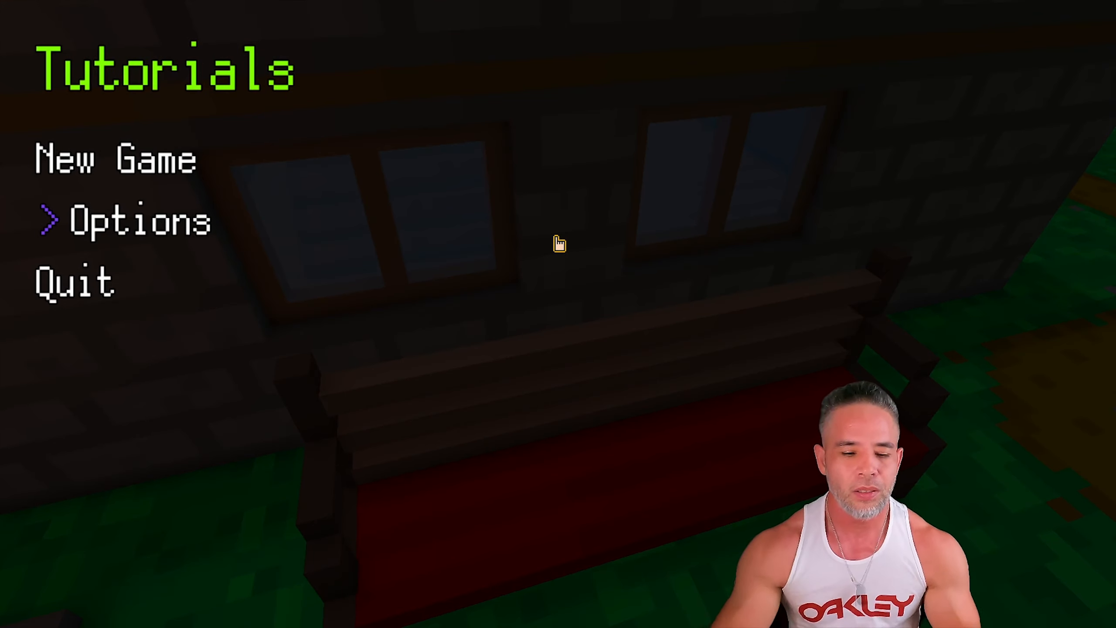
click(200, 167)
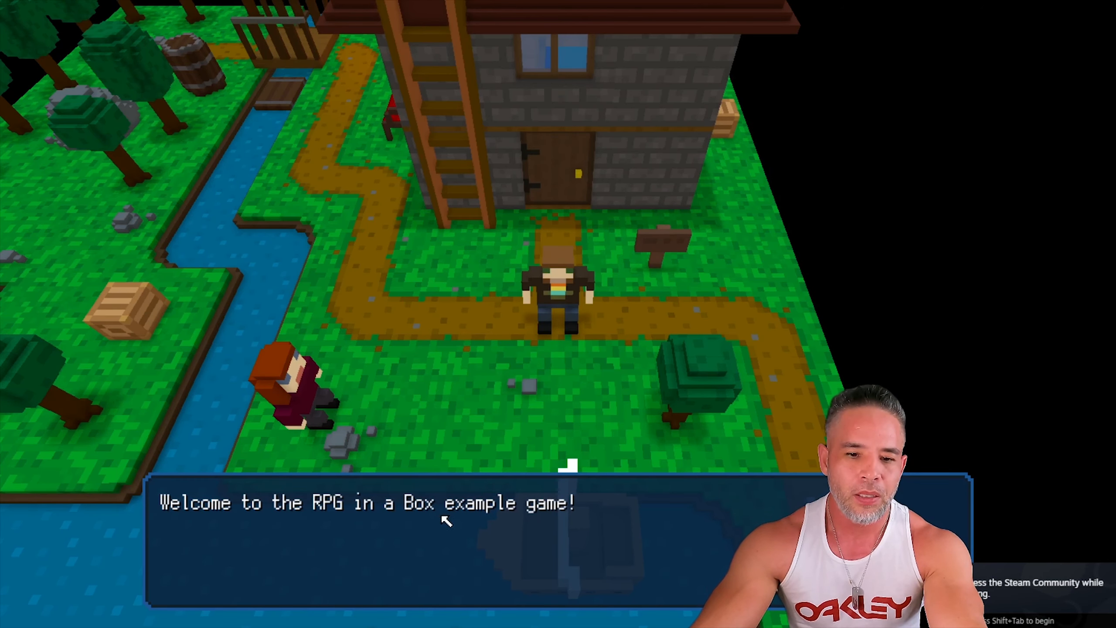
click(512, 418)
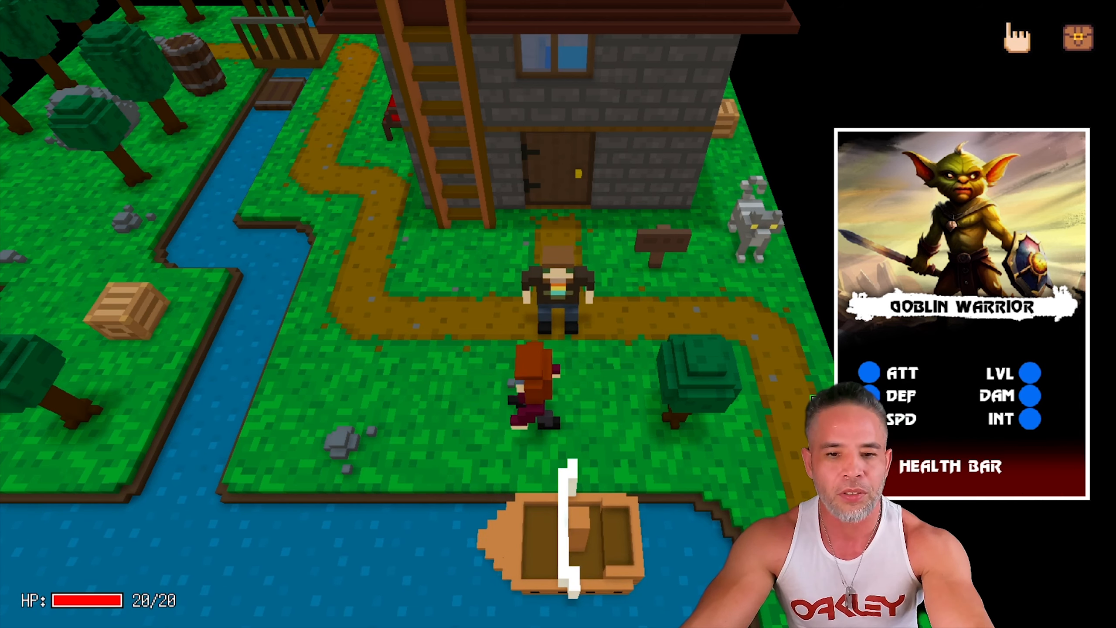
key(Escape)
click(141, 272)
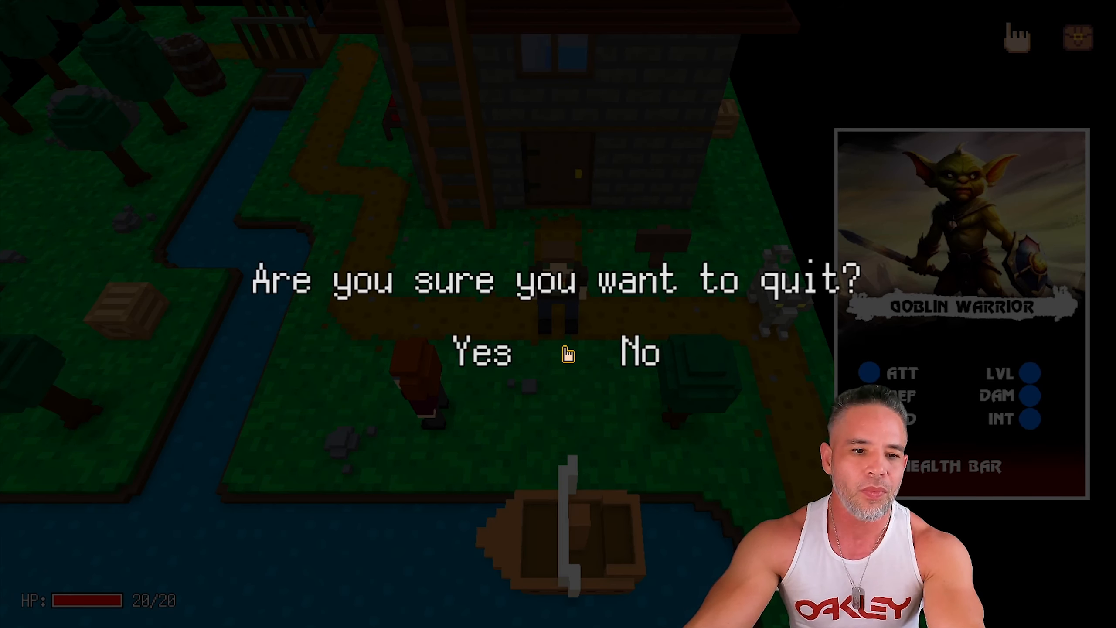
click(485, 357)
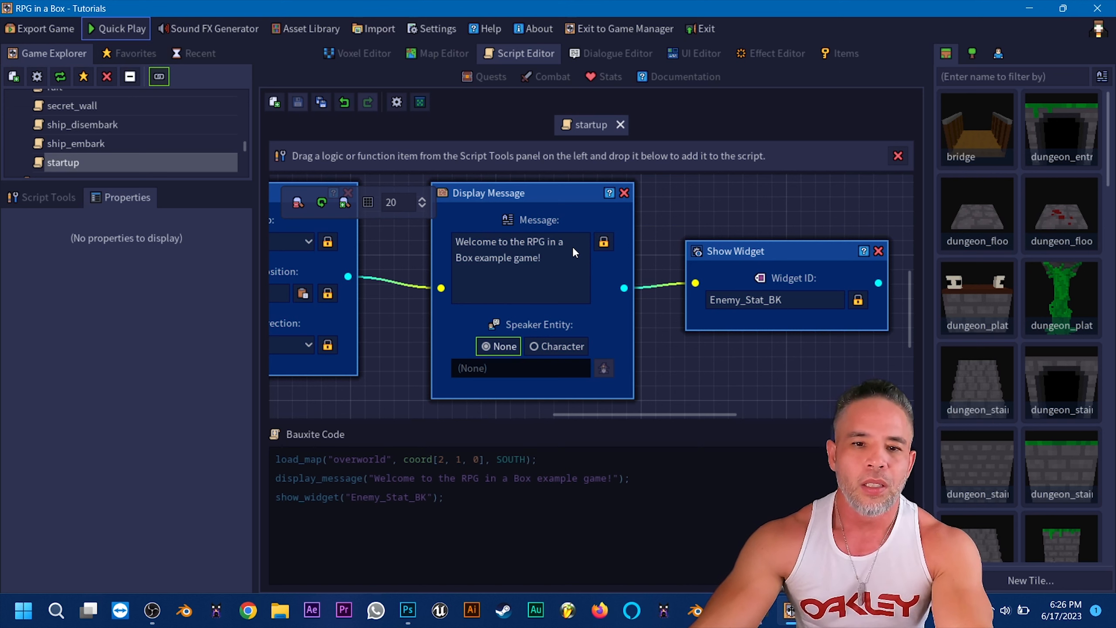
Try to place a Progress Bar element on the health bar area of the Enemy_Stat_BK widget
click(699, 54)
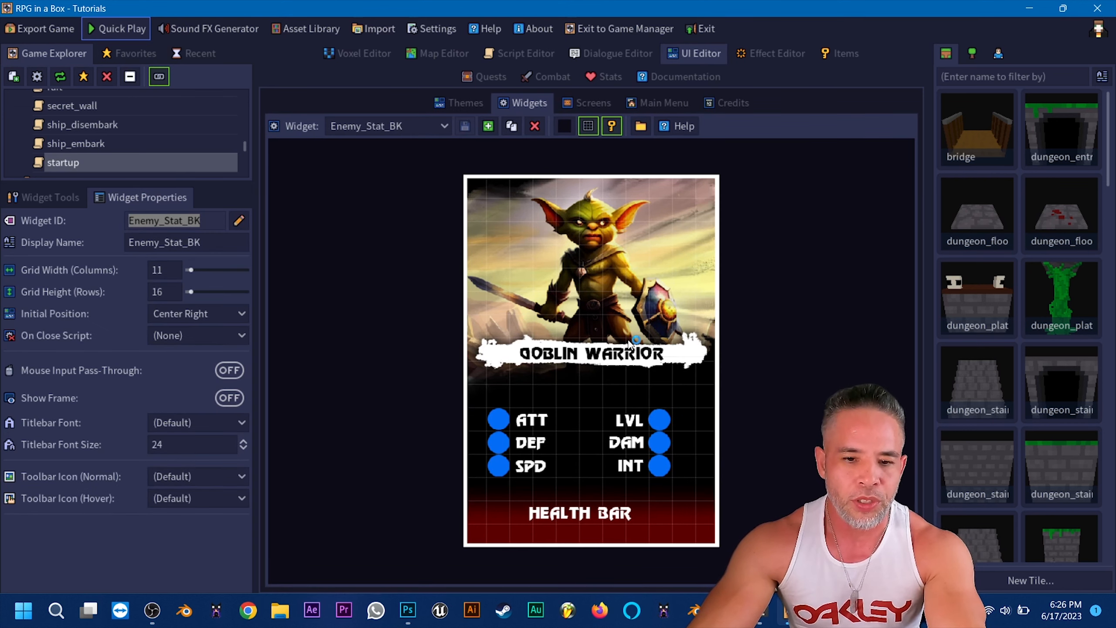
click(56, 200)
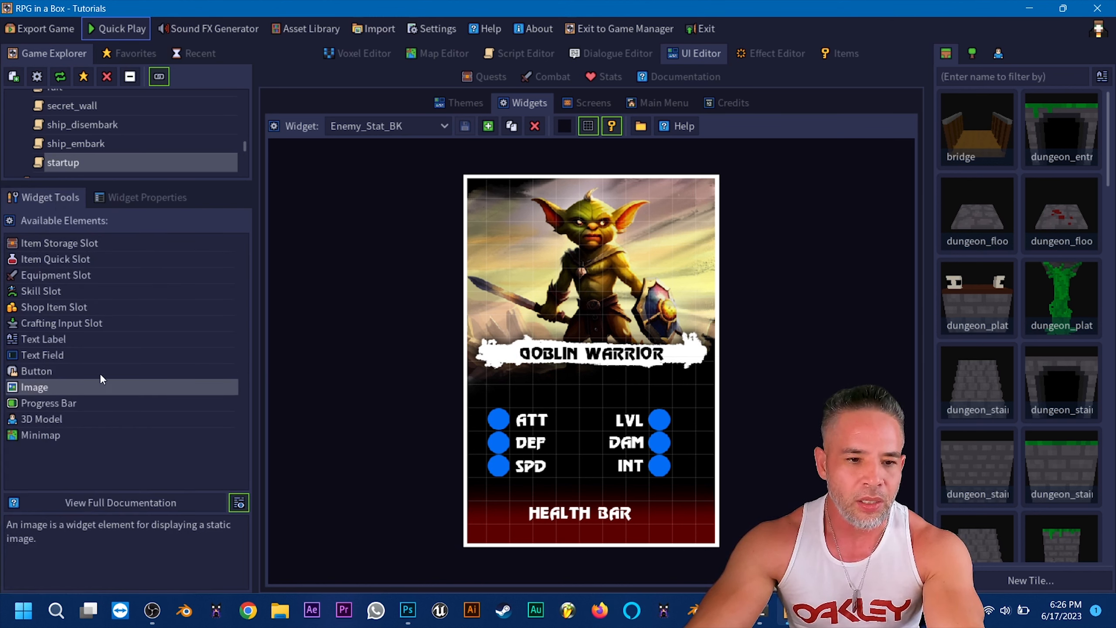
mouse_move(60, 401)
mouse_down()
mouse_move(547, 519)
mouse_move(482, 531)
mouse_up()
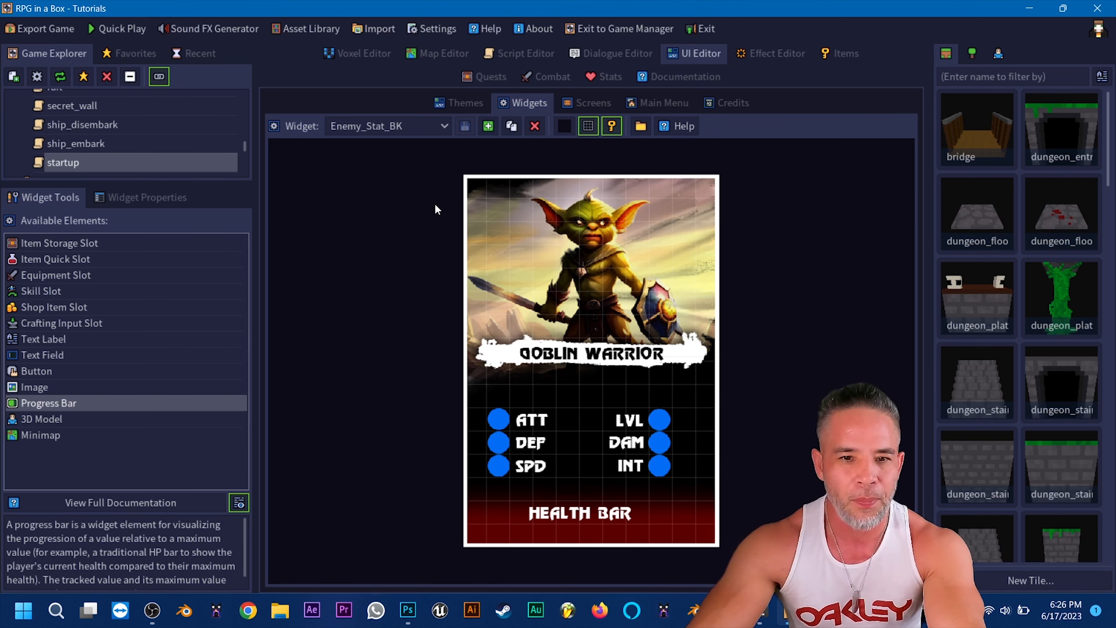
Add a new widget with the ID Enemy_Stat_BK_Butt
click(488, 127)
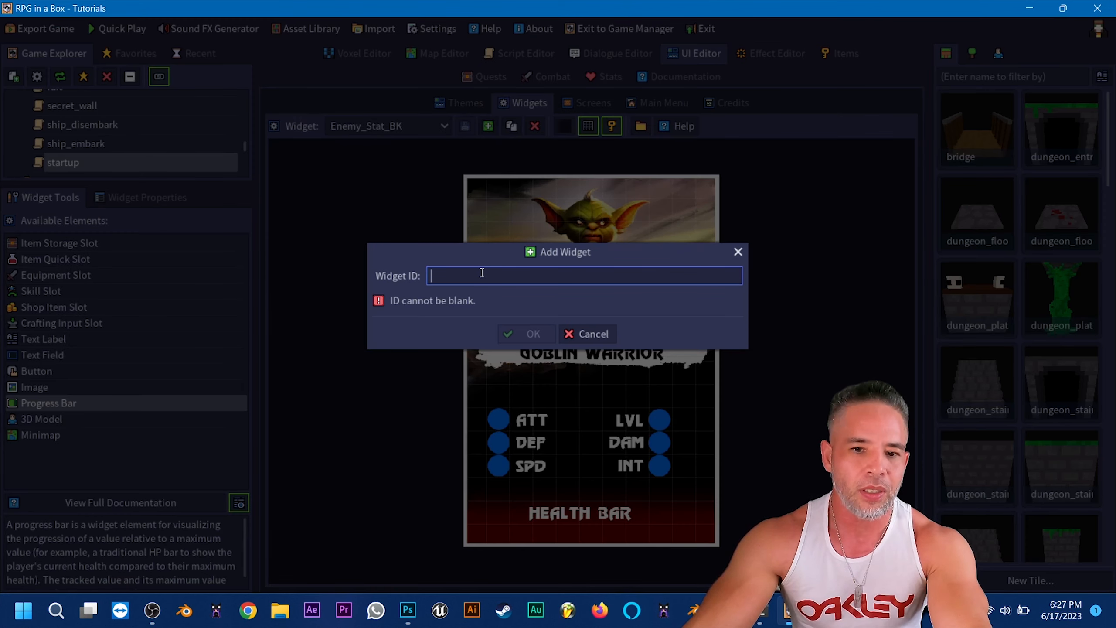
text(E)
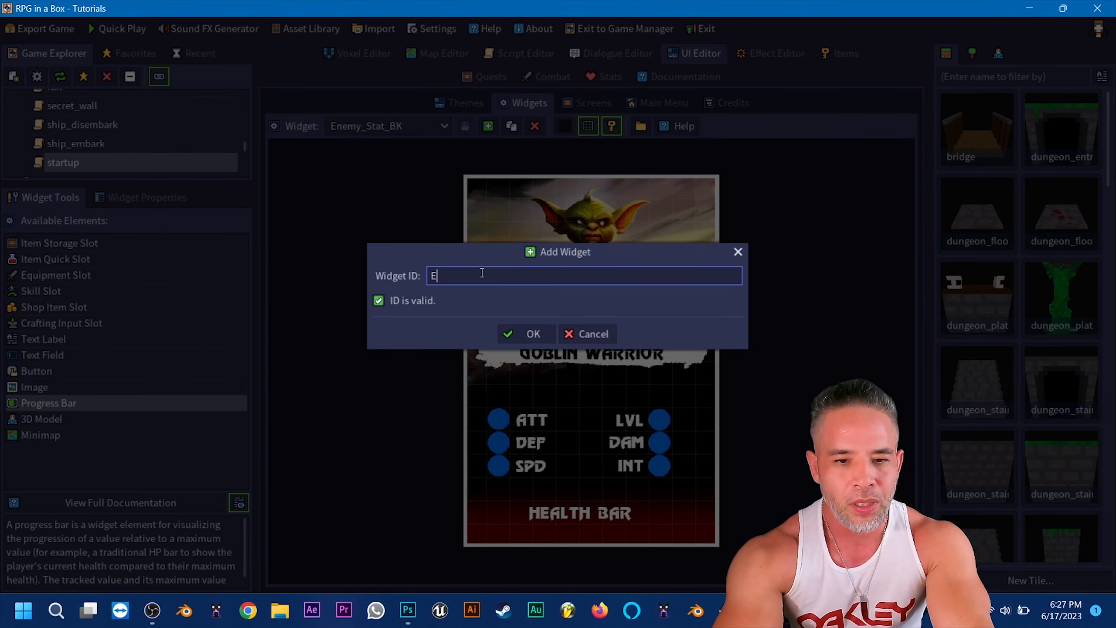
text(nemy_Stat)
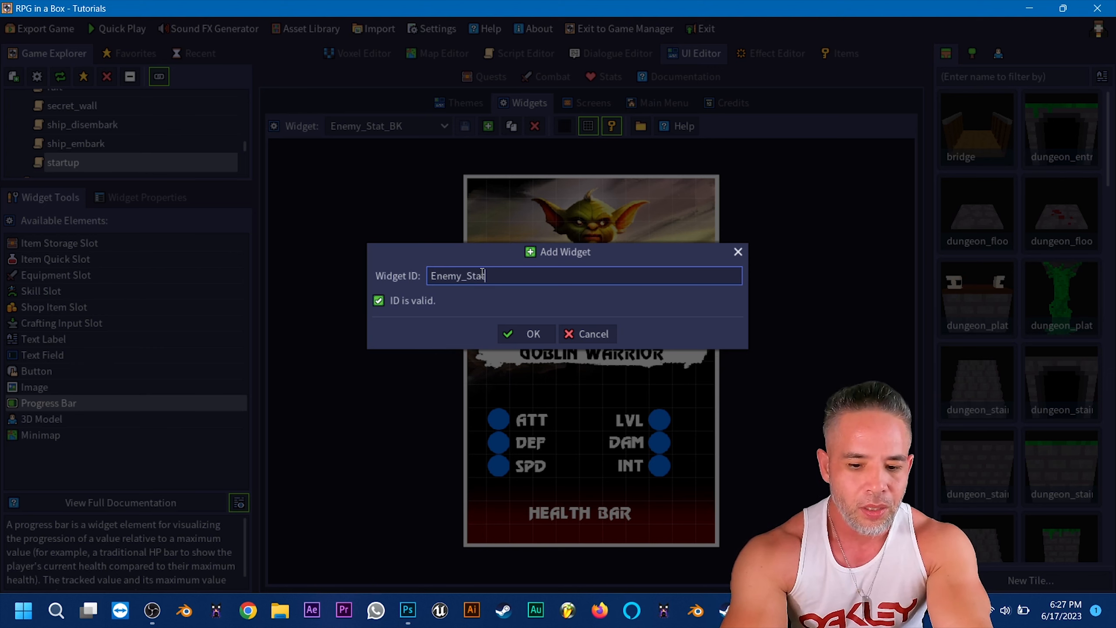
text(_BK_Butt)
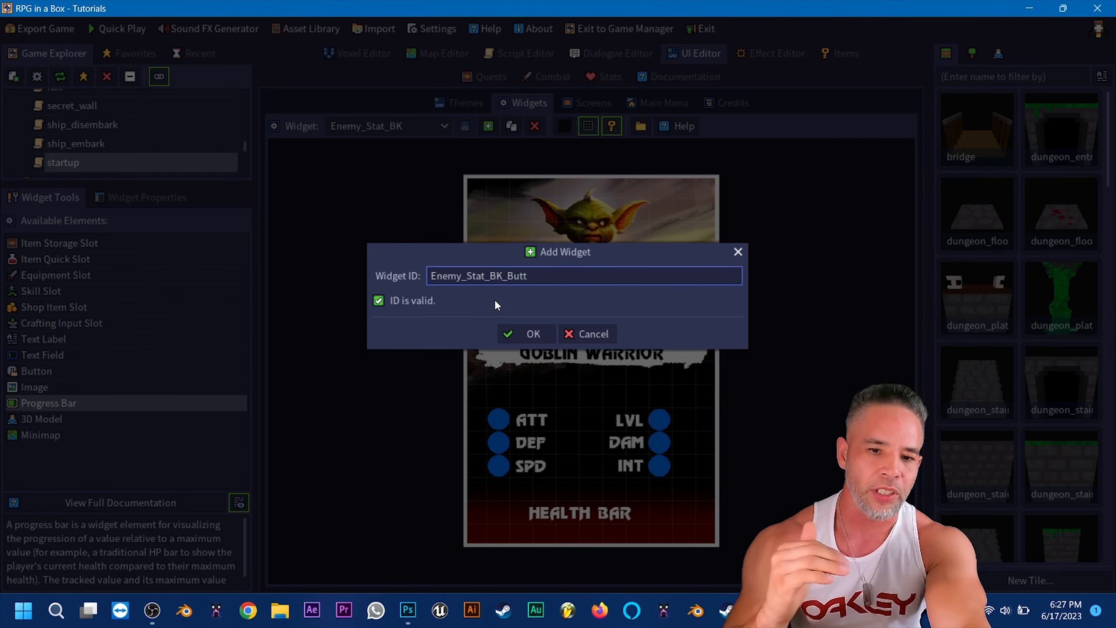
click(519, 326)
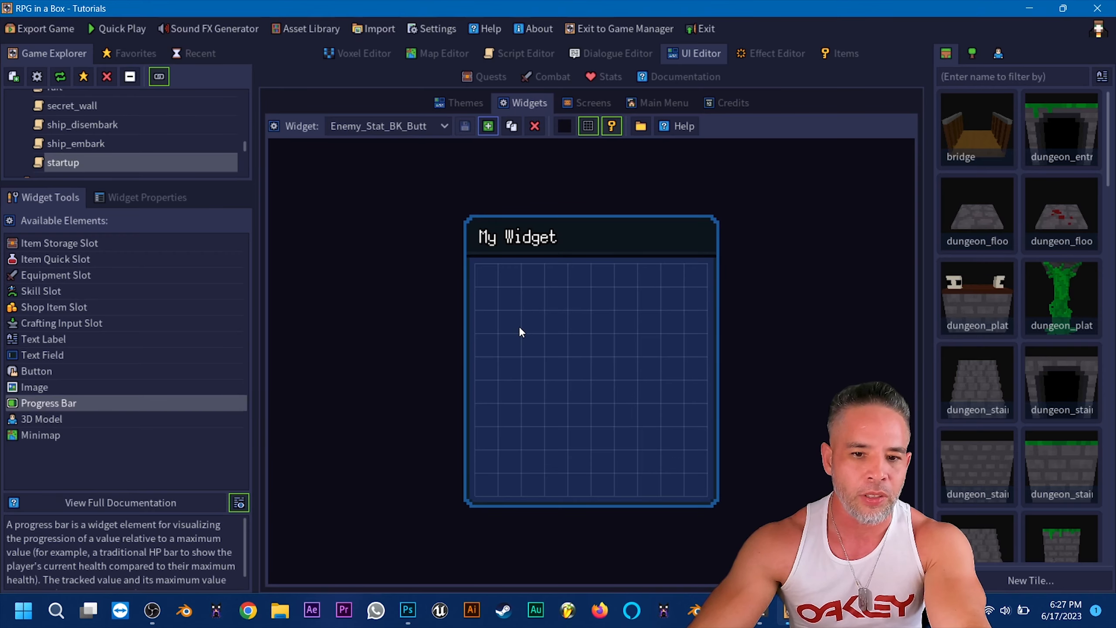
Set the Enemy_Stat_BK_Butt widget's grid to 11 columns by 16 rows and its initial position to Center Right
click(169, 199)
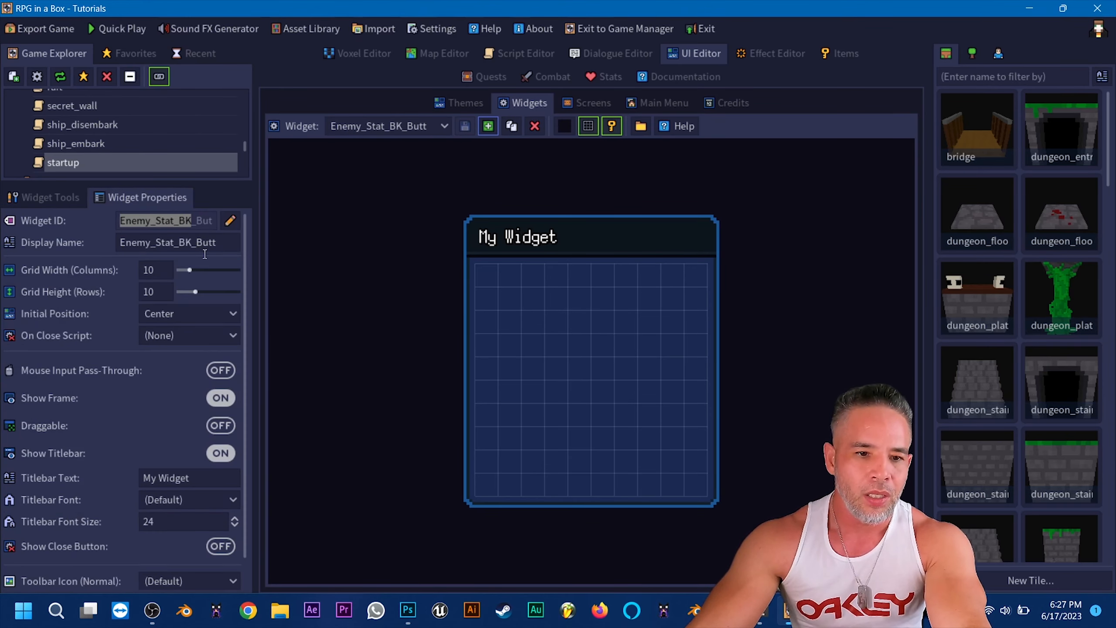
click(172, 267)
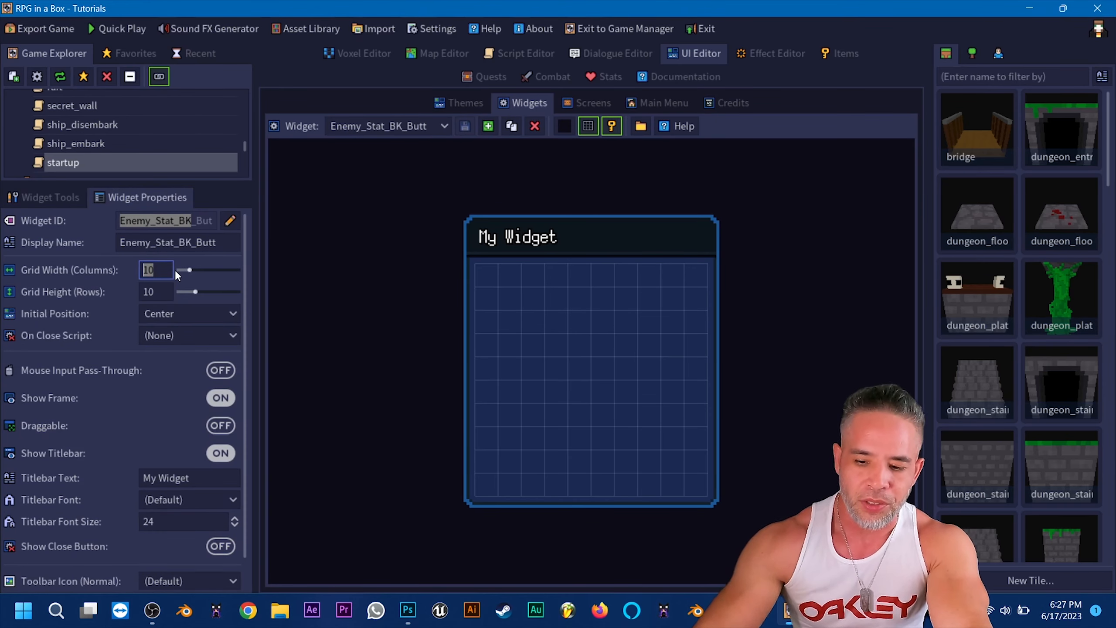
text(11)
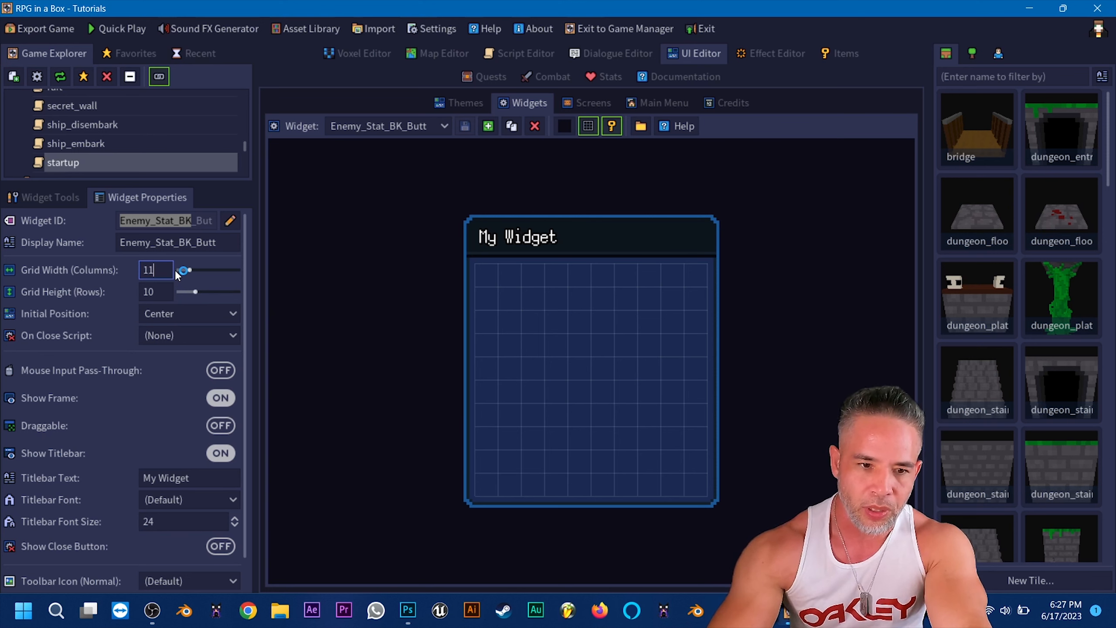
click(165, 292)
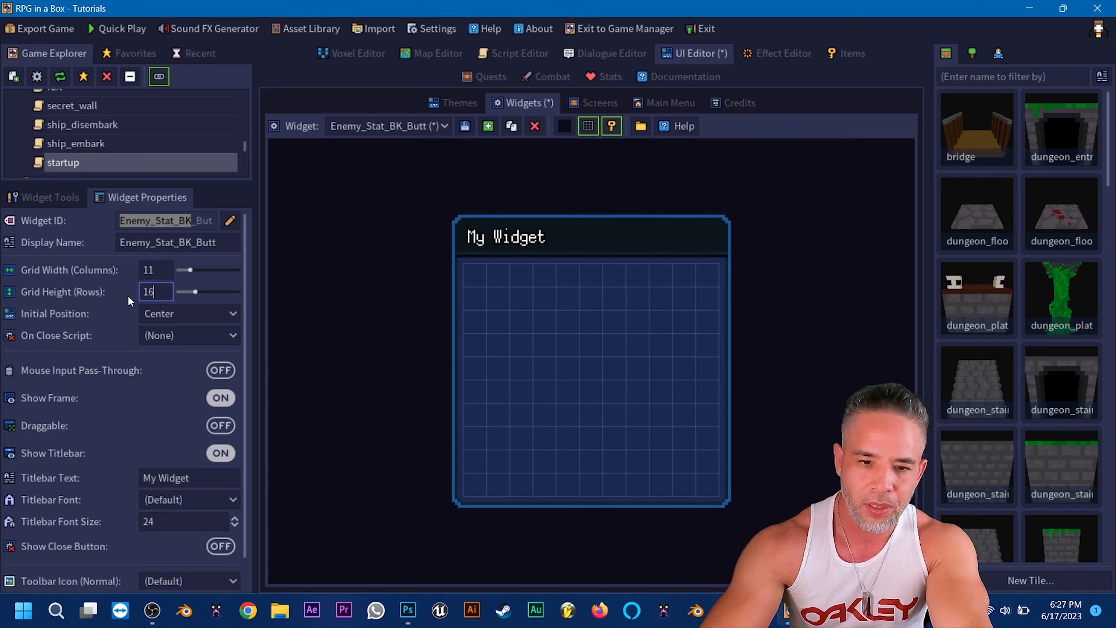
click(167, 270)
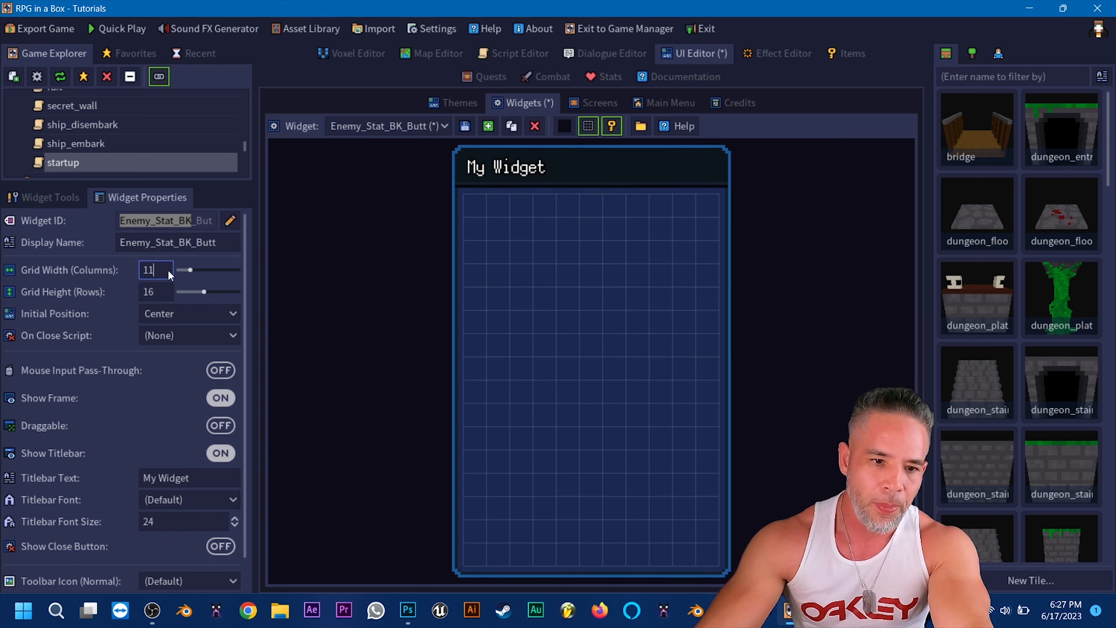
click(187, 307)
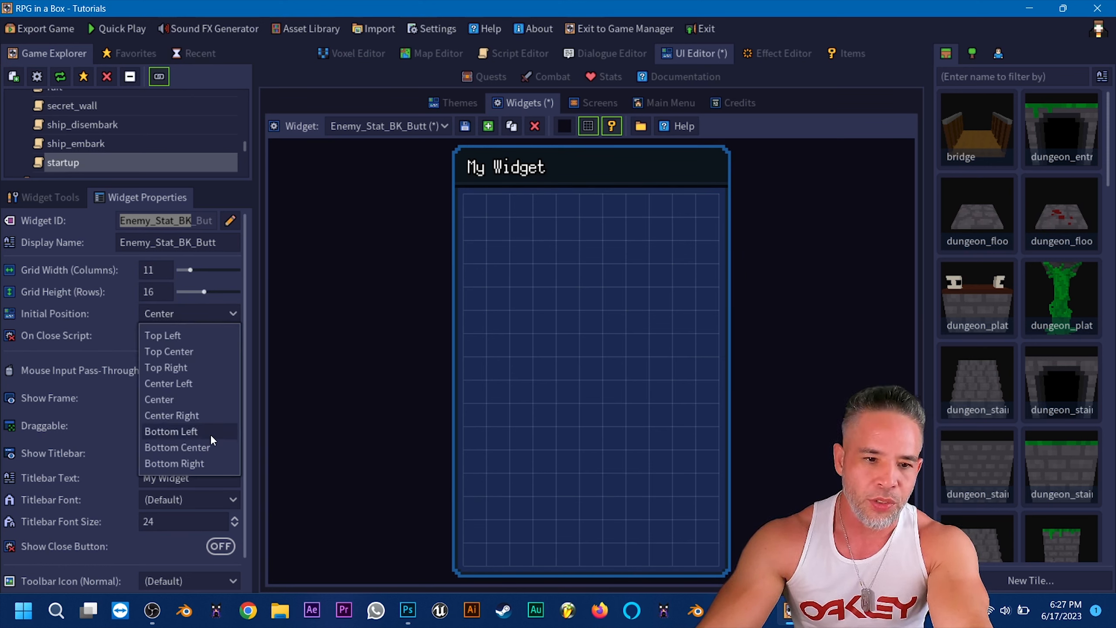
click(210, 419)
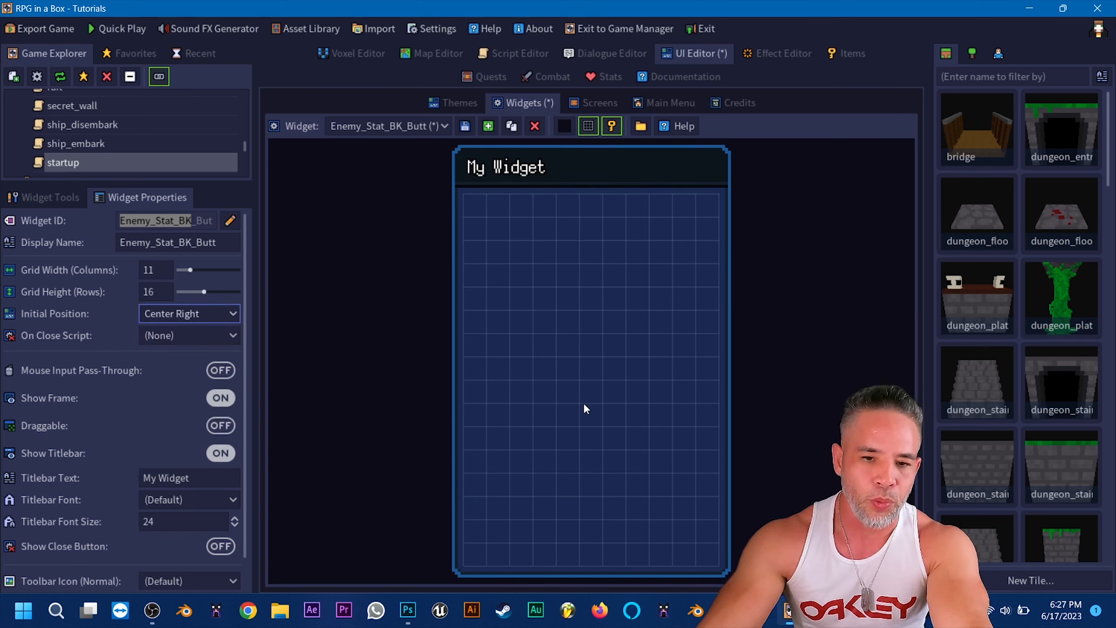
Turn off Show Frame for the Enemy_Stat_BK_Butt widget and save it
click(228, 399)
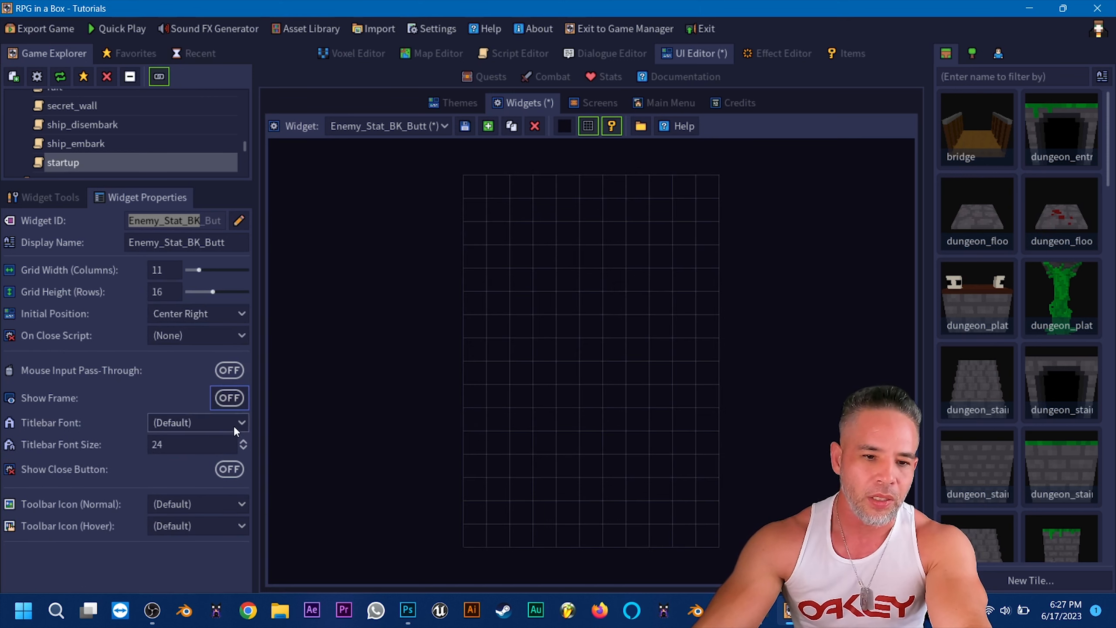
click(228, 371)
click(228, 398)
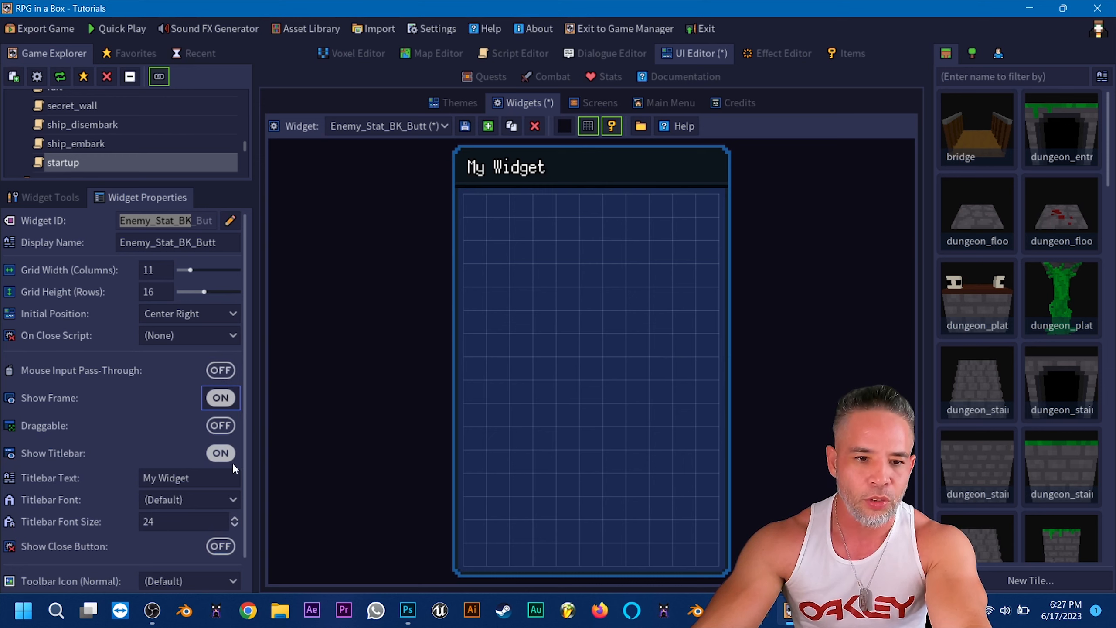
click(223, 402)
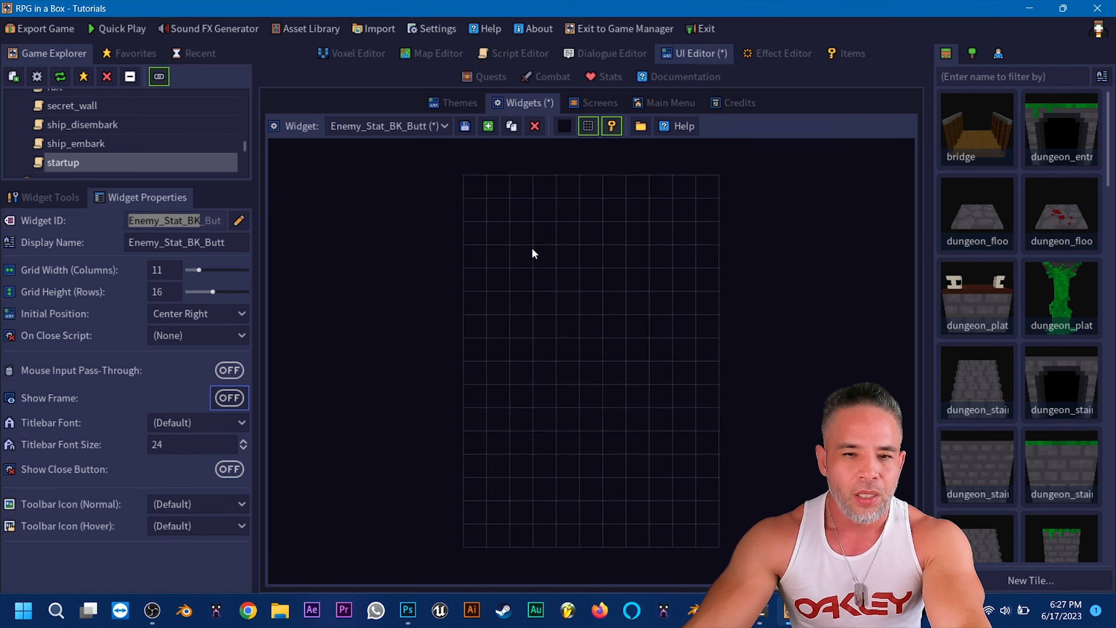
click(464, 127)
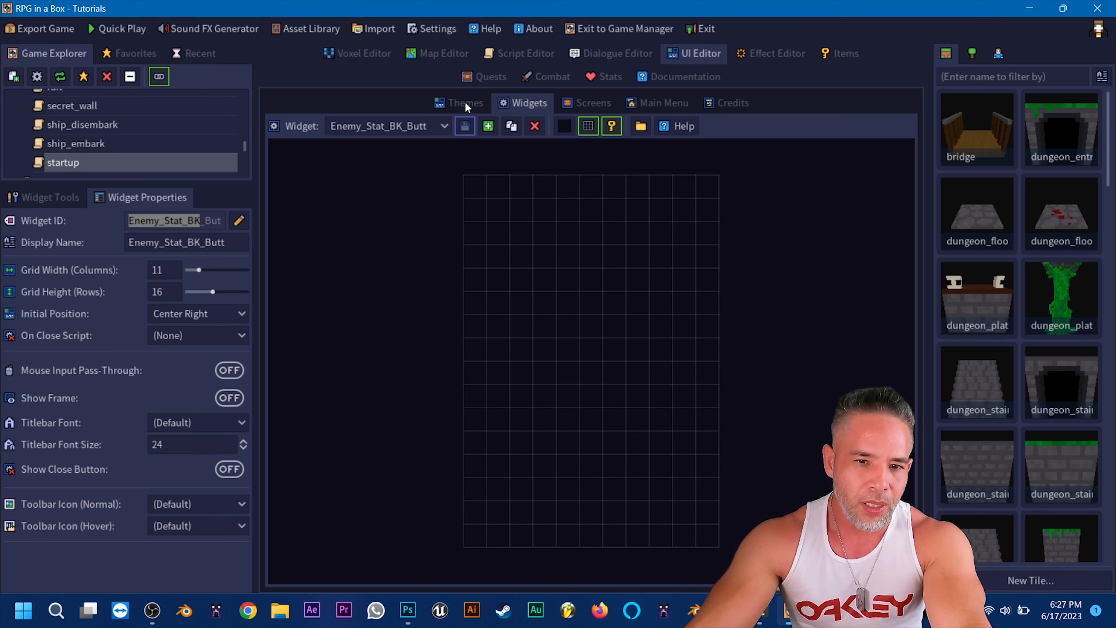
Check the health bar area on Enemy_Stat_BK and place a Progress Bar across the full bottom row of Enemy_Stat_BK_Butt
click(431, 125)
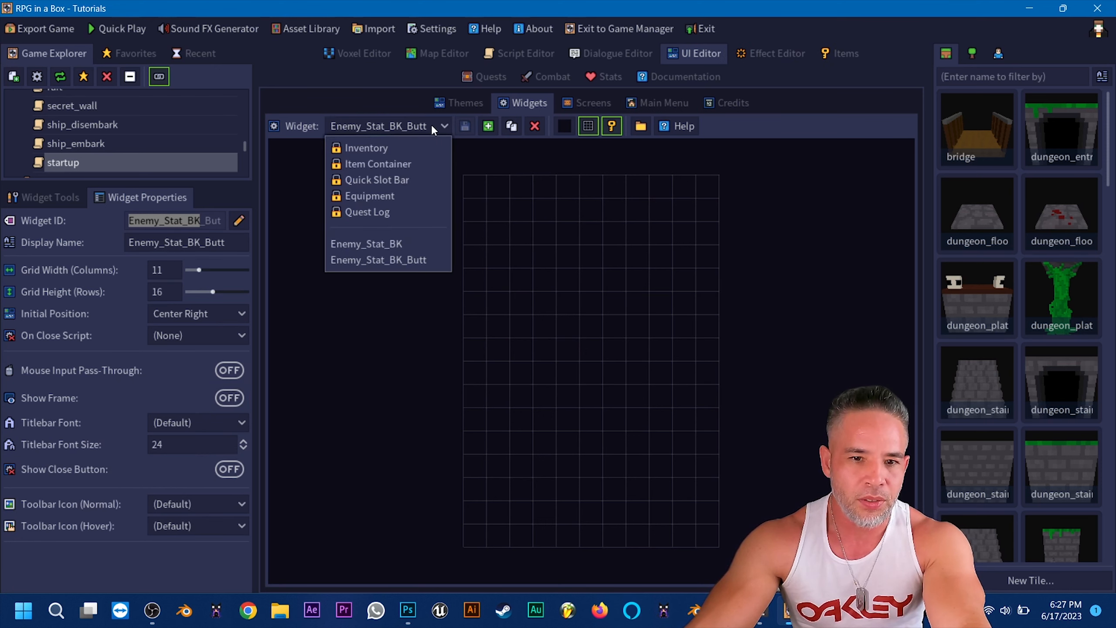
click(404, 243)
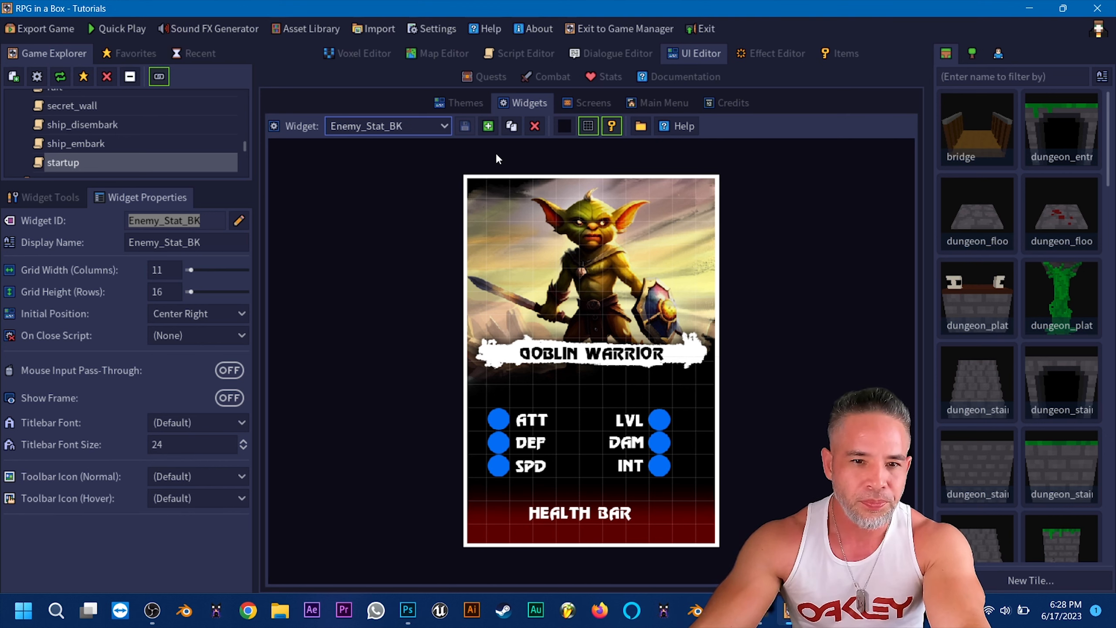
click(412, 126)
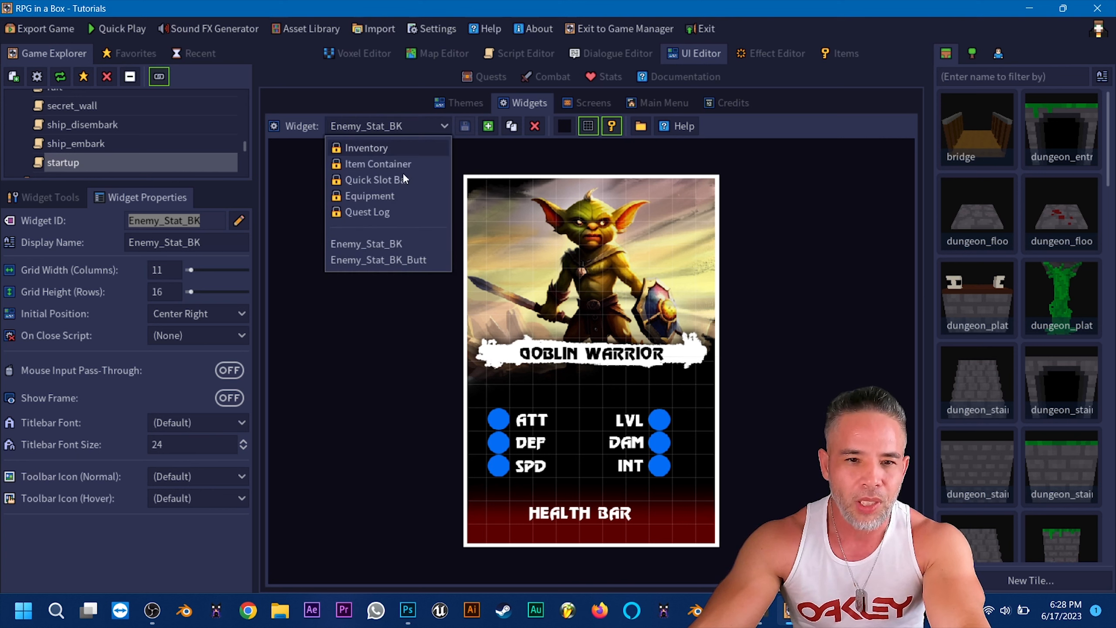
click(401, 256)
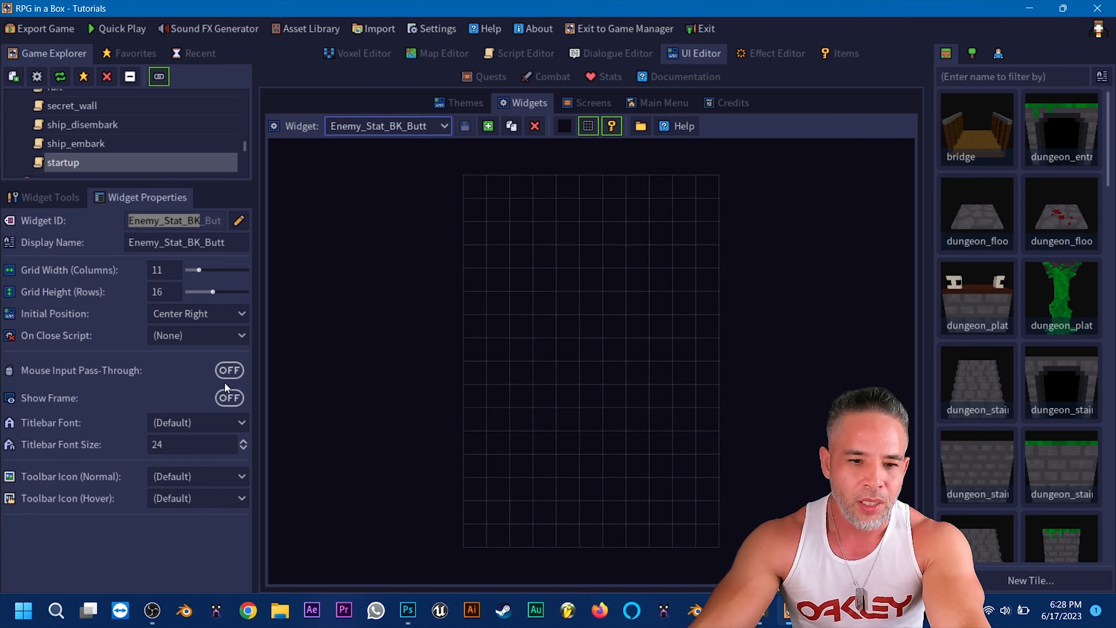
click(51, 199)
click(45, 389)
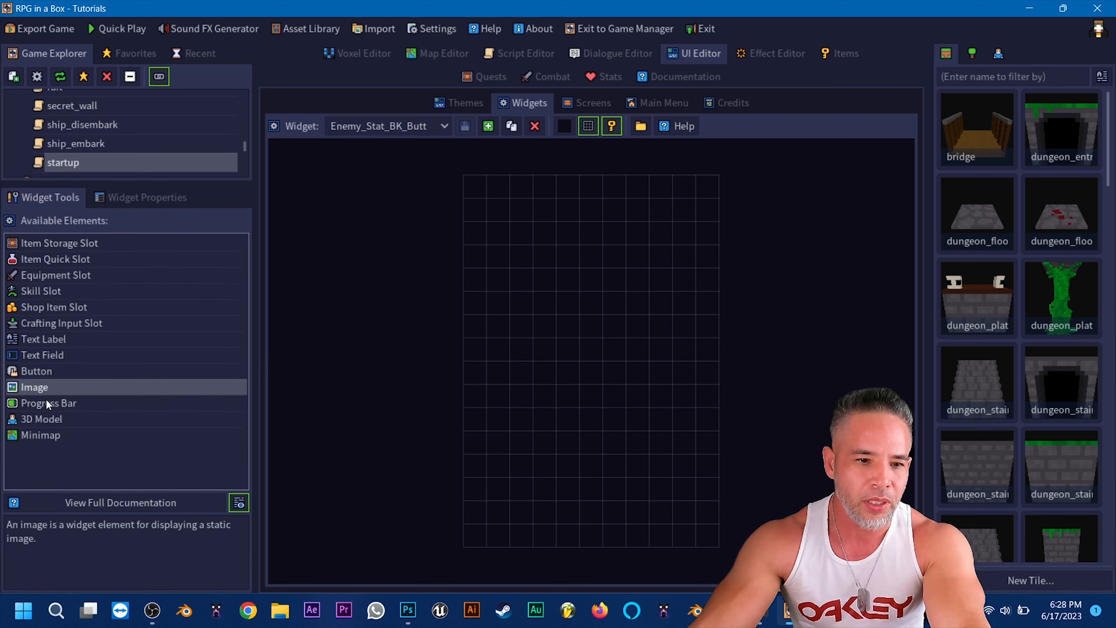
drag(45, 399, 727, 545)
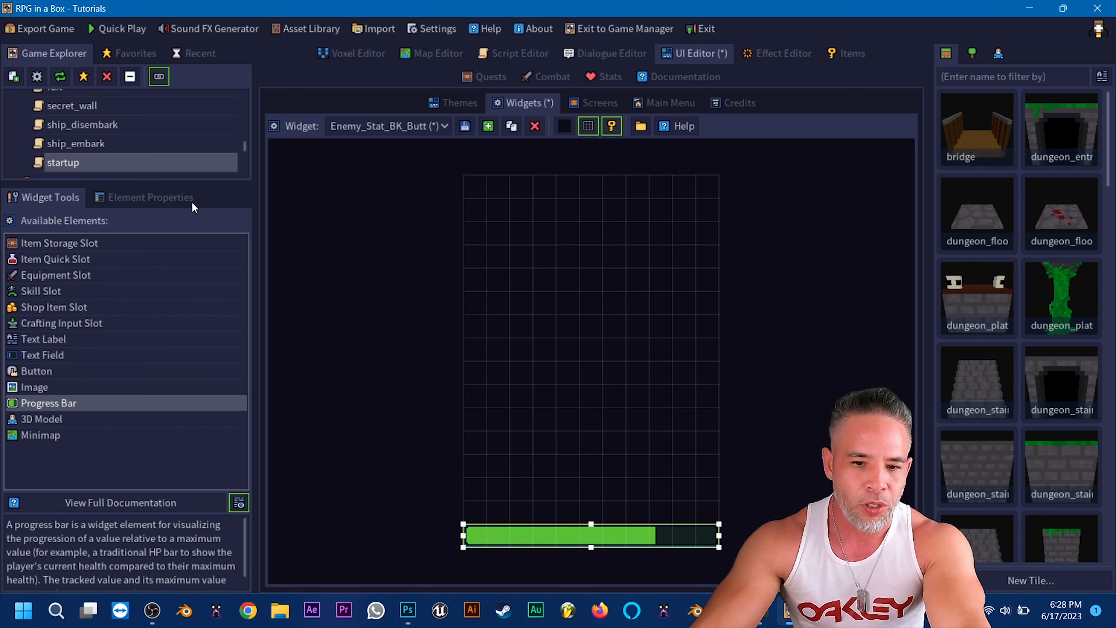
Set the progress bar's filled color to red, hex c13535
click(164, 201)
click(173, 389)
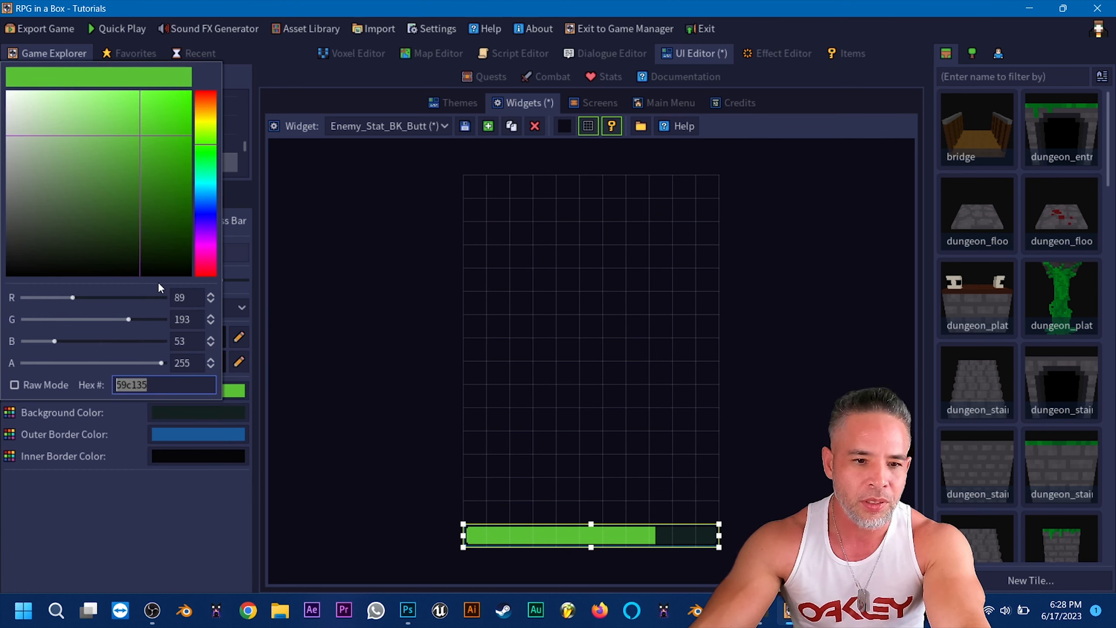
drag(217, 137, 215, 91)
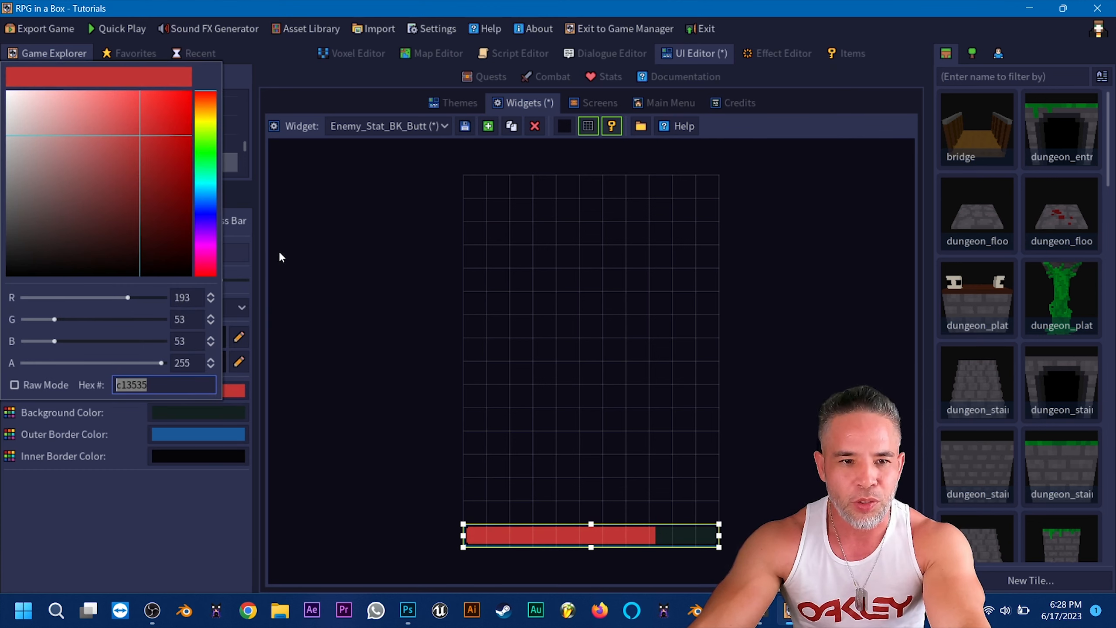
click(155, 482)
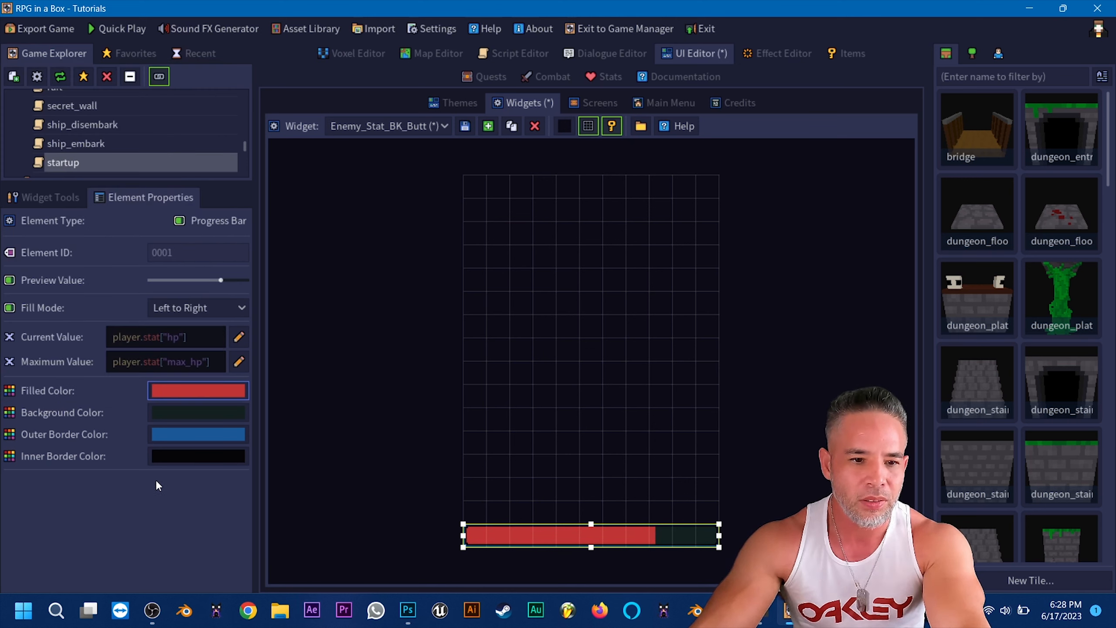
Make the progress bar's outer border fully transparent with alpha 0 and set its background color to black
click(175, 439)
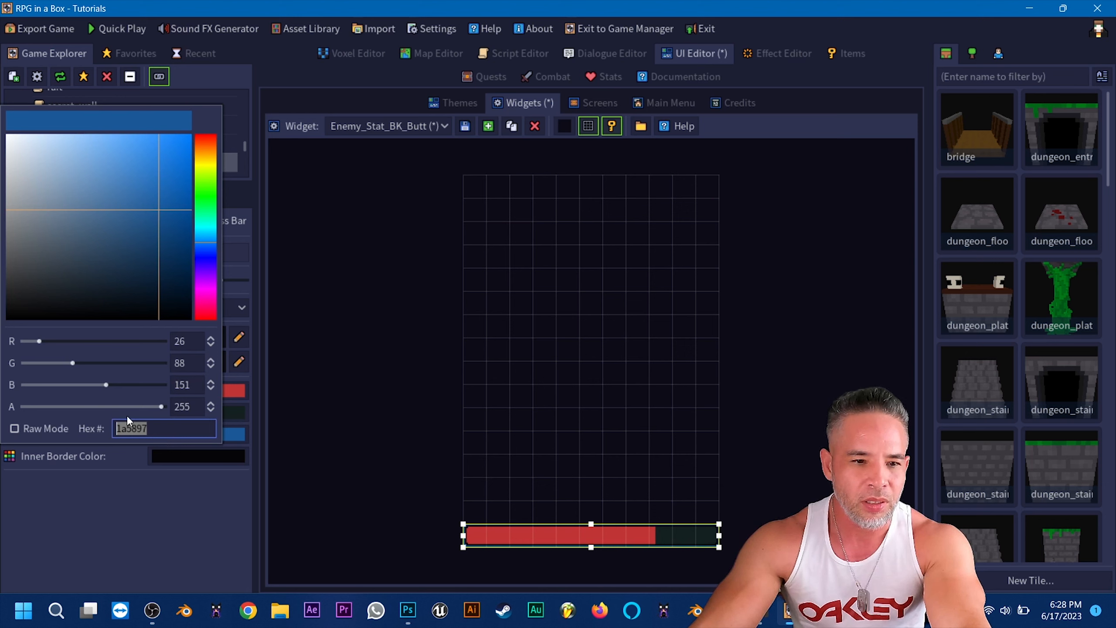
drag(161, 407, 20, 406)
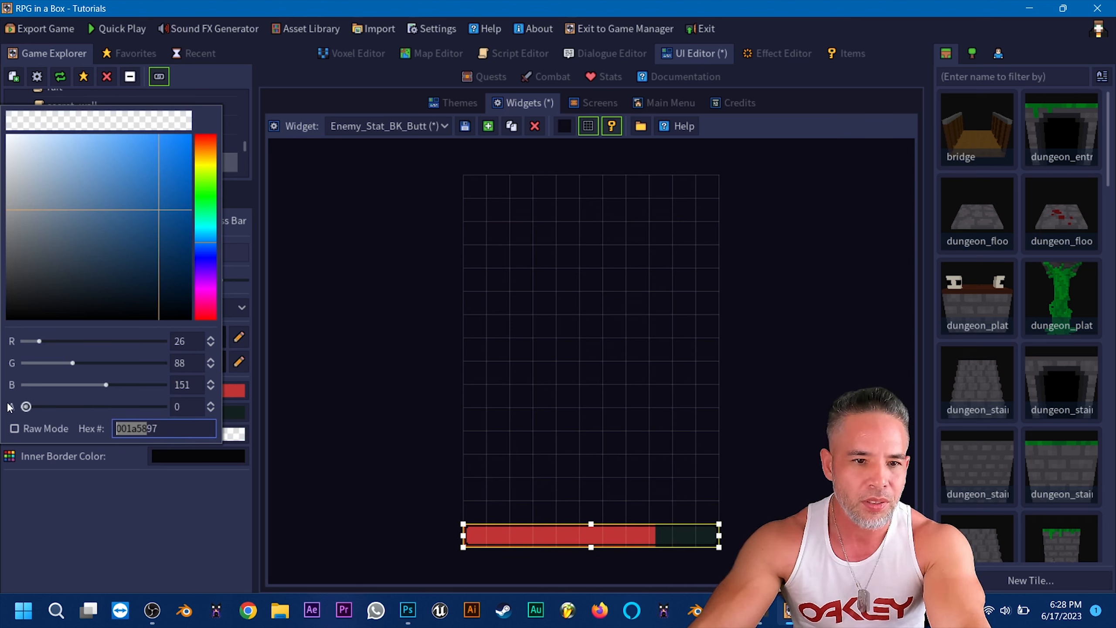
click(176, 511)
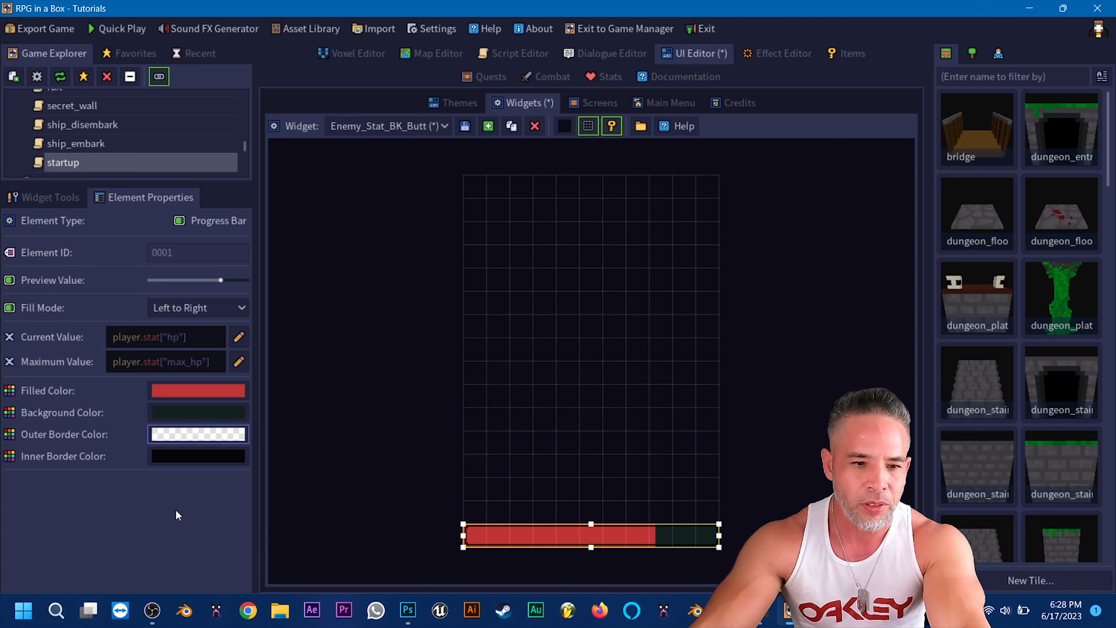
click(165, 414)
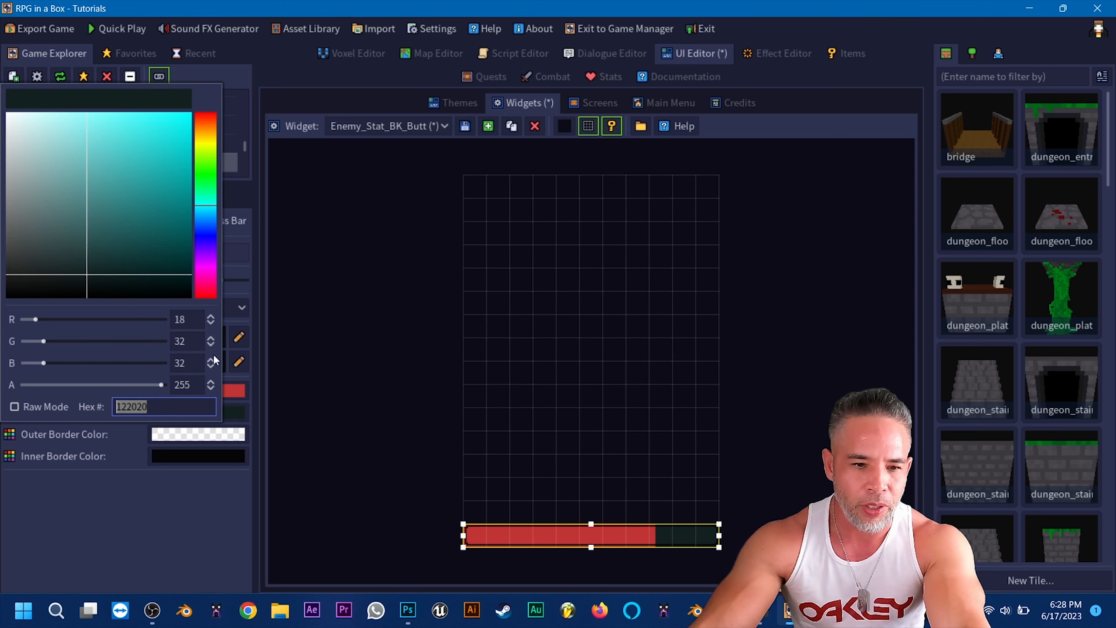
drag(63, 276, 63, 302)
click(190, 530)
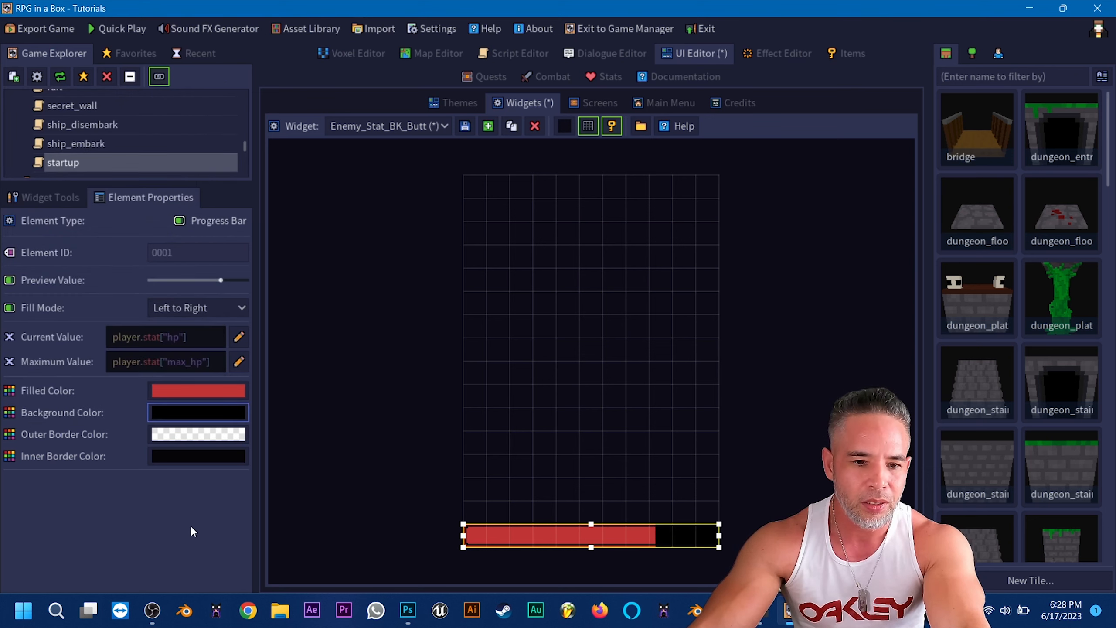
click(345, 455)
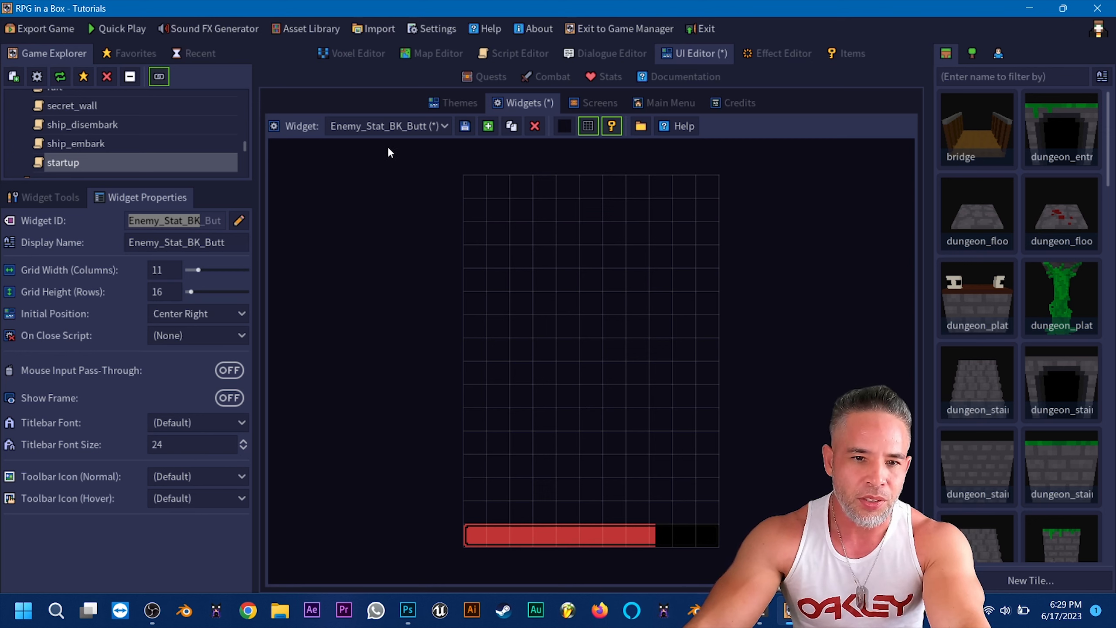
Check the SPD circle's position on Enemy_Stat_BK and place a one-cell Text Label in column 2, row 13 of Enemy_Stat_BK_Butt
click(389, 128)
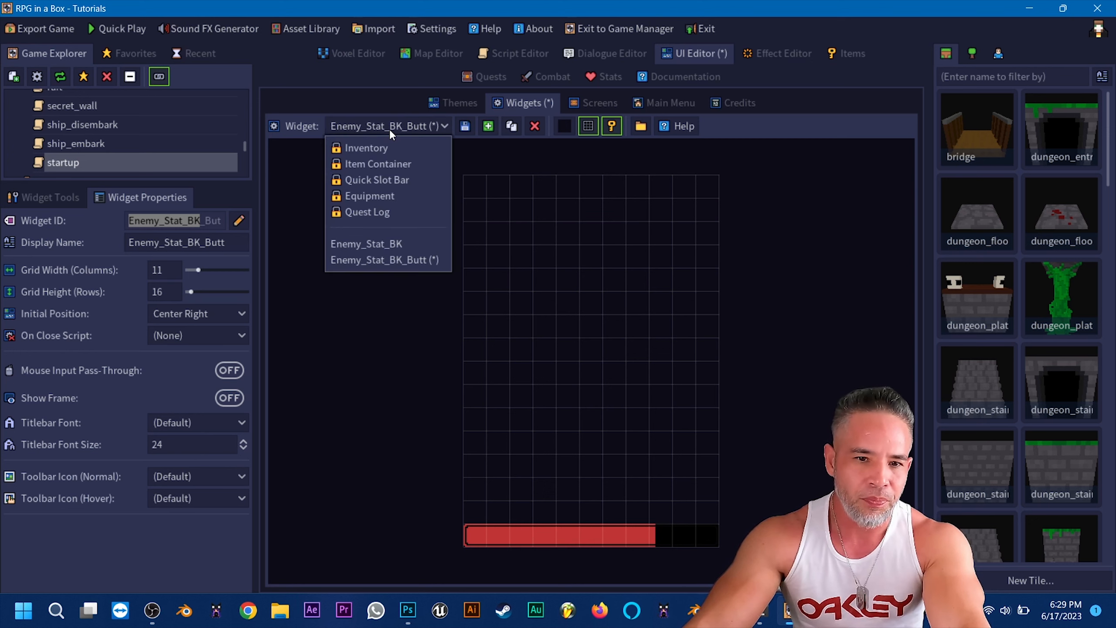
click(405, 247)
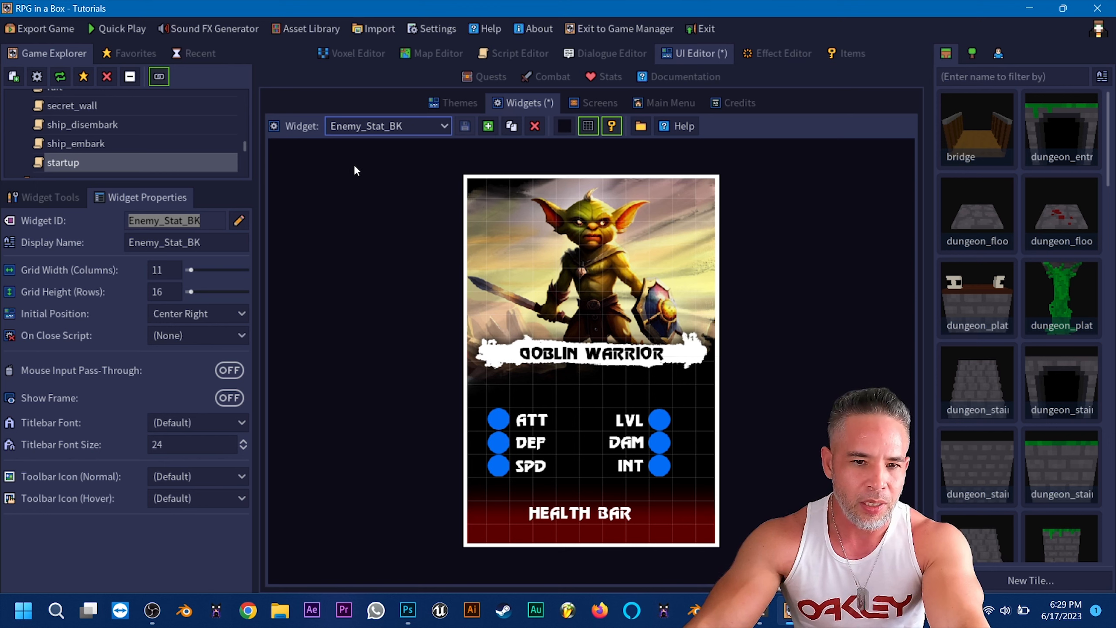
click(57, 207)
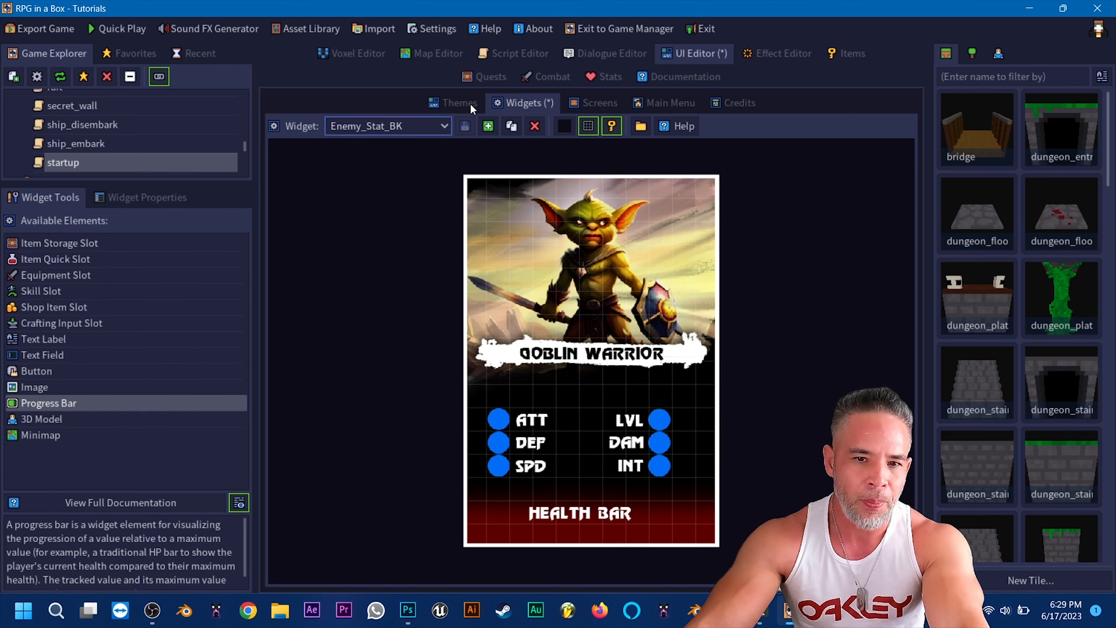
click(408, 127)
click(415, 260)
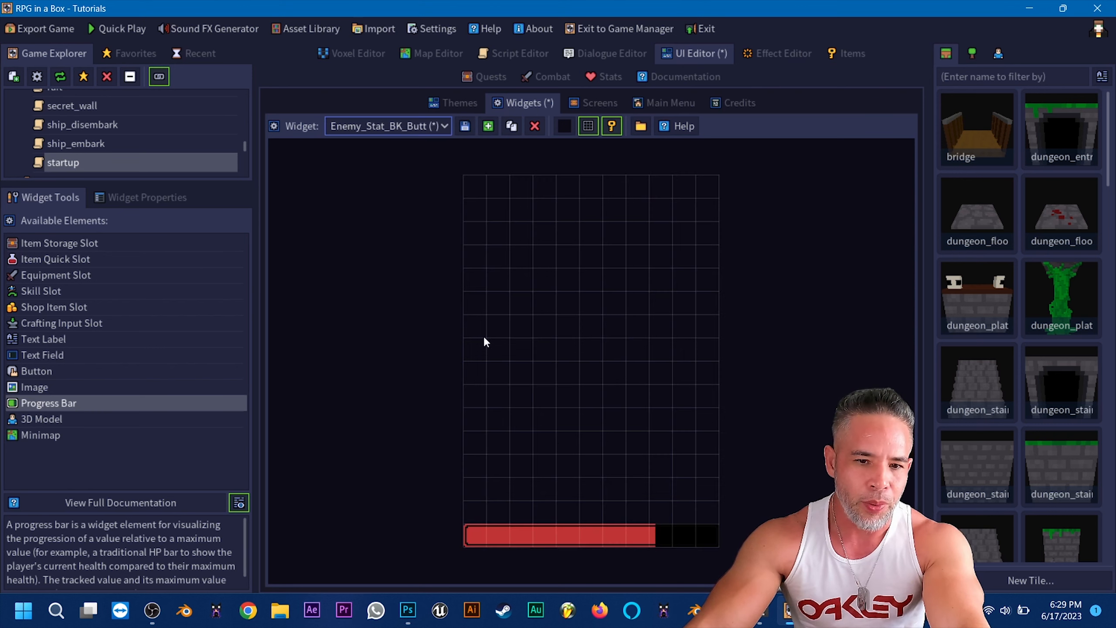
click(43, 340)
drag(36, 338, 506, 533)
drag(499, 469, 500, 470)
click(547, 429)
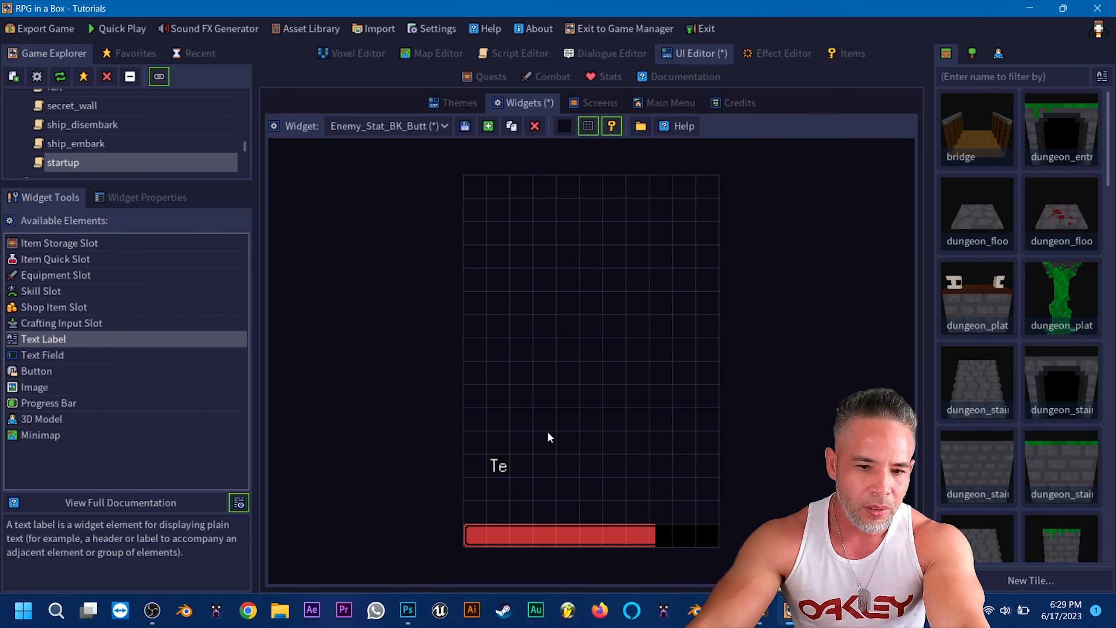
click(504, 467)
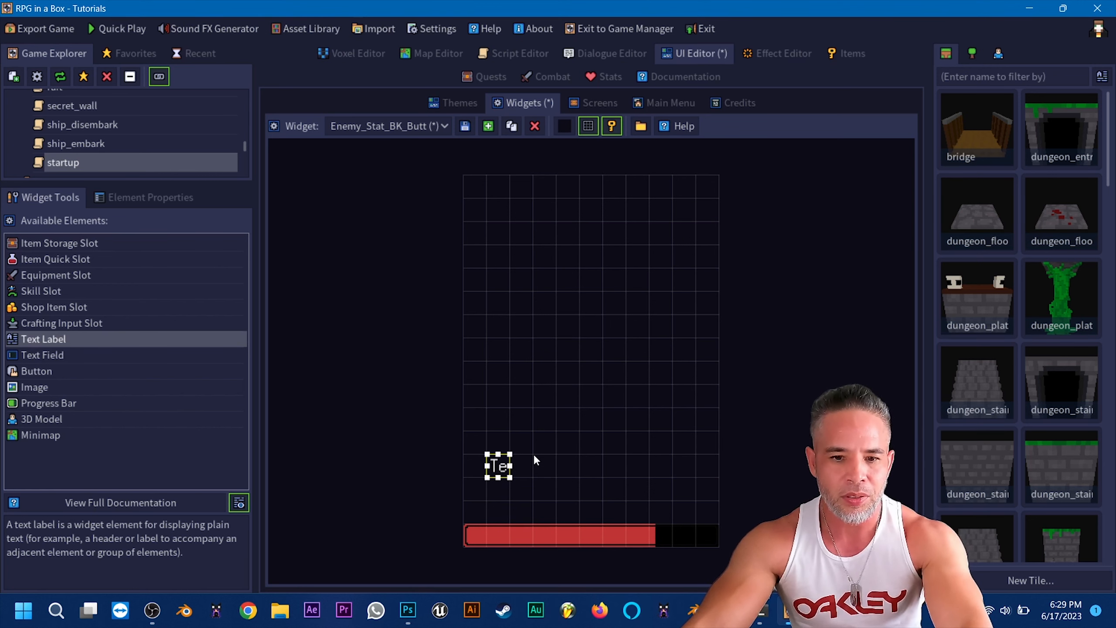
drag(504, 467, 463, 446)
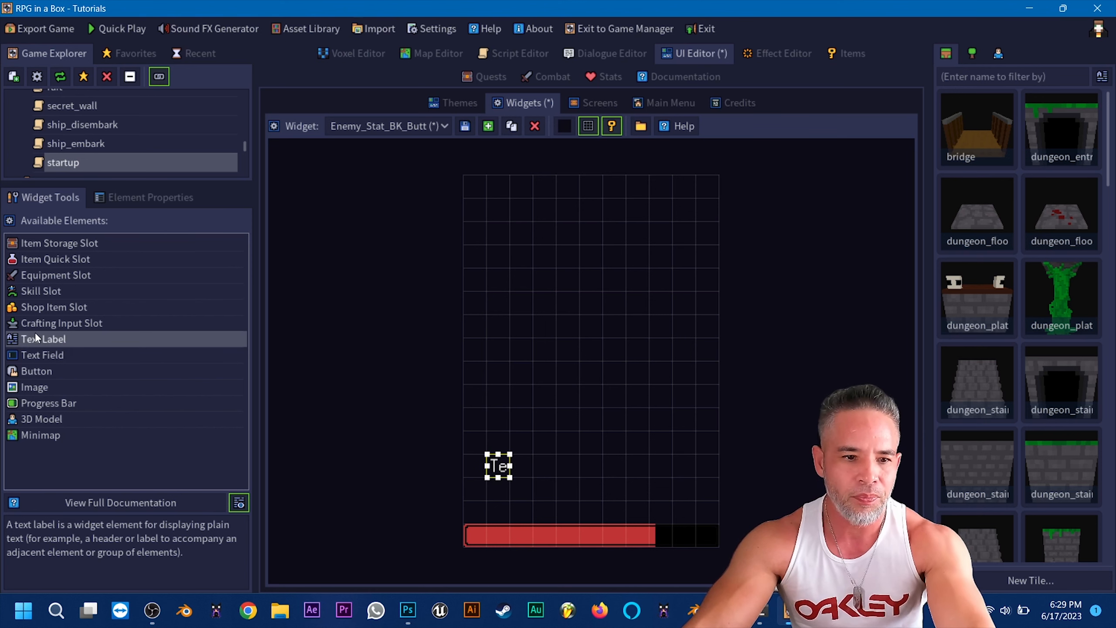
Place two more one-cell Text Labels directly above the first one, in rows 12 and 11, and save the widget
drag(35, 337, 511, 441)
drag(15, 339, 512, 419)
click(529, 418)
click(528, 418)
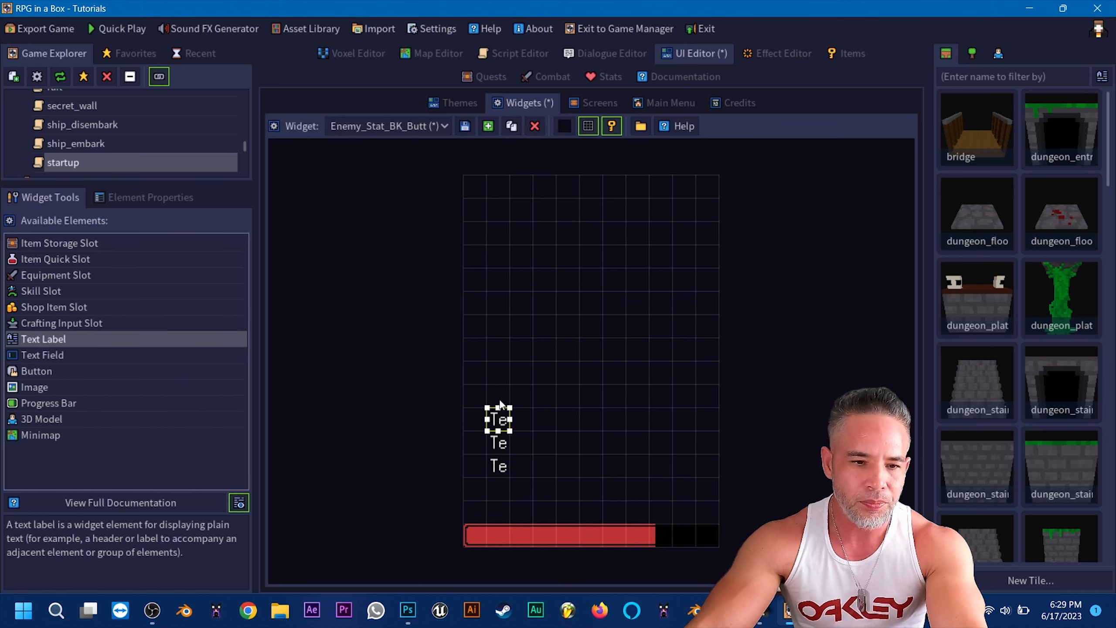
click(514, 378)
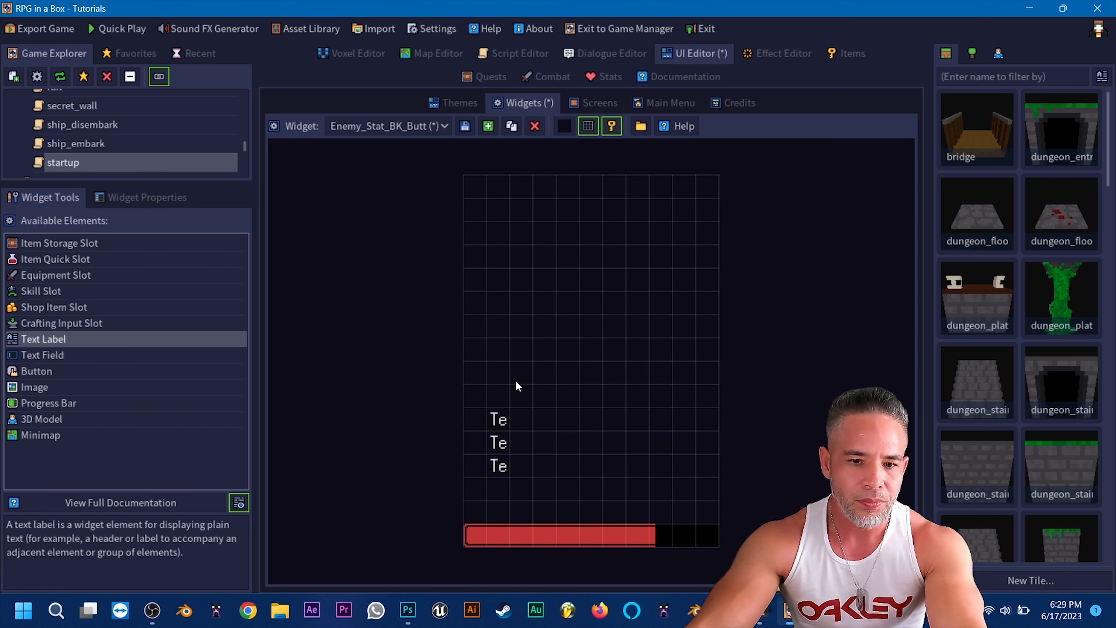
click(469, 124)
Check the LVL, DAM and INT circles on Enemy_Stat_BK and place three one-cell Text Labels in column 9, rows 11 to 13, of Enemy_Stat_BK_Butt
click(409, 126)
click(399, 242)
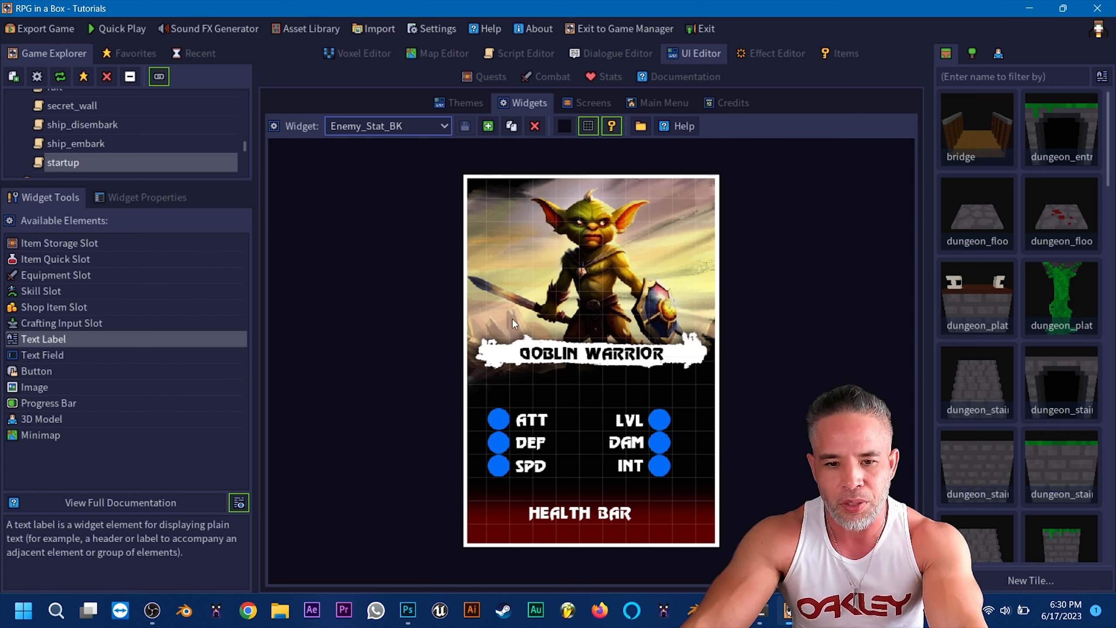
click(417, 127)
click(408, 259)
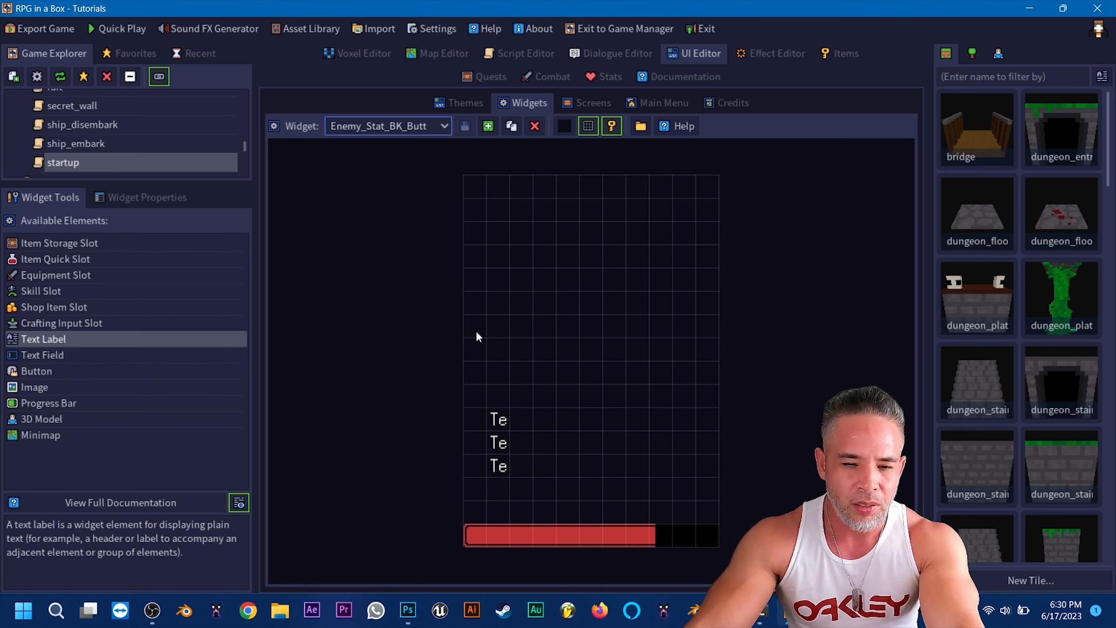
click(425, 118)
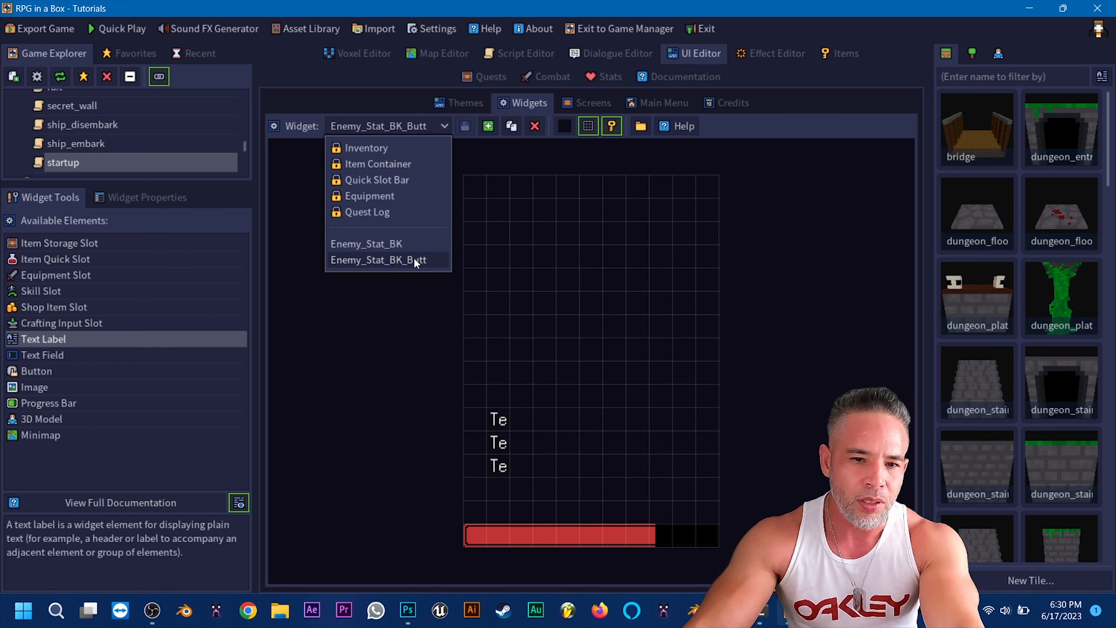
click(413, 245)
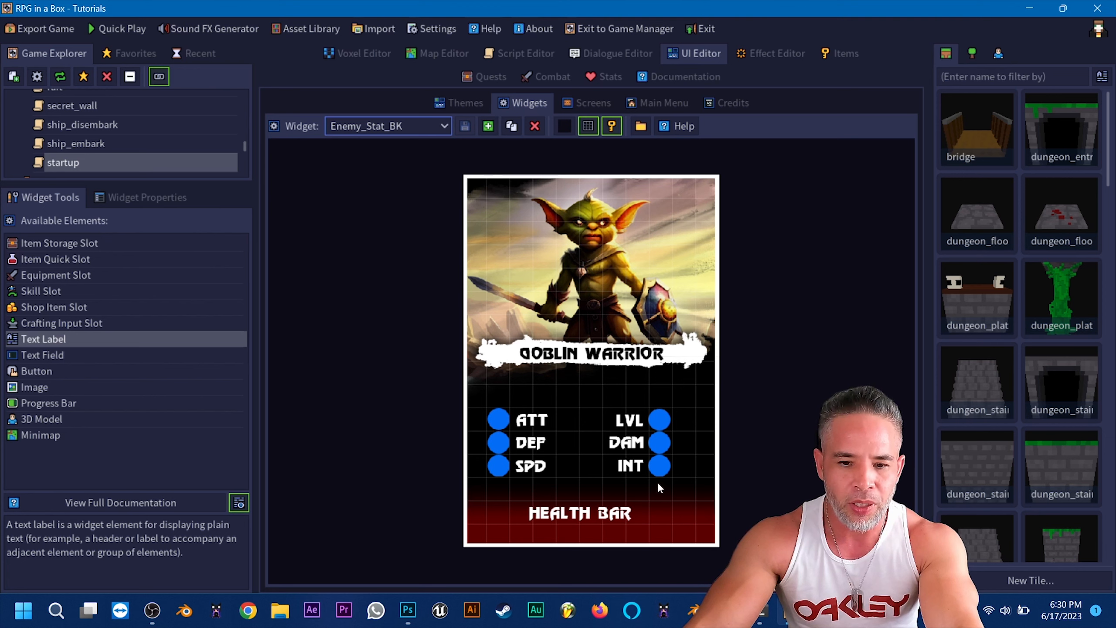
click(375, 132)
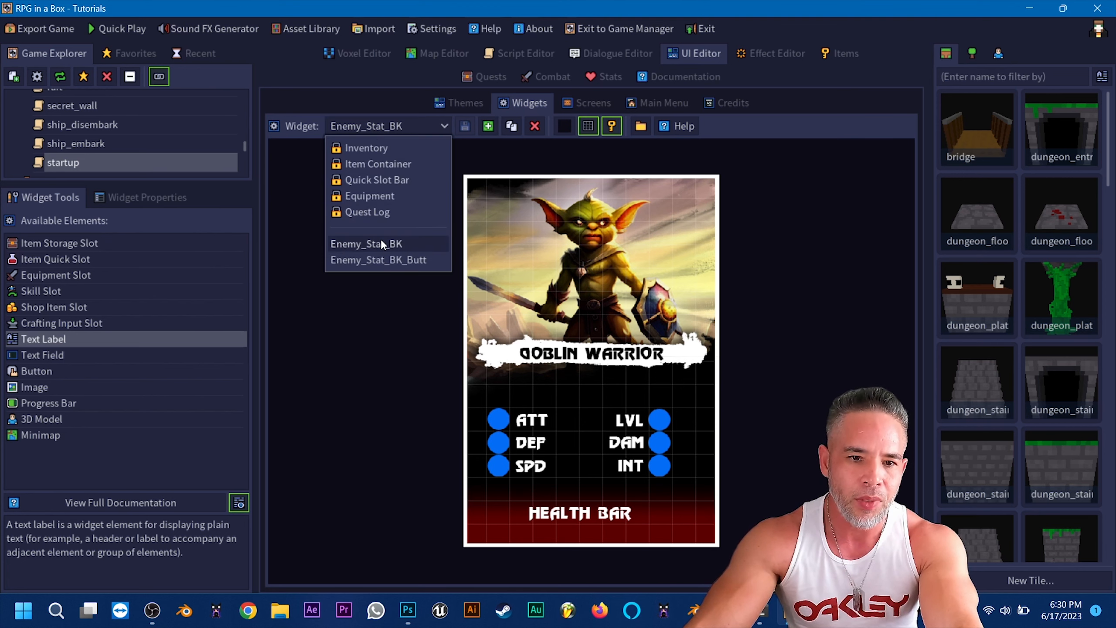
click(383, 257)
drag(34, 342, 673, 466)
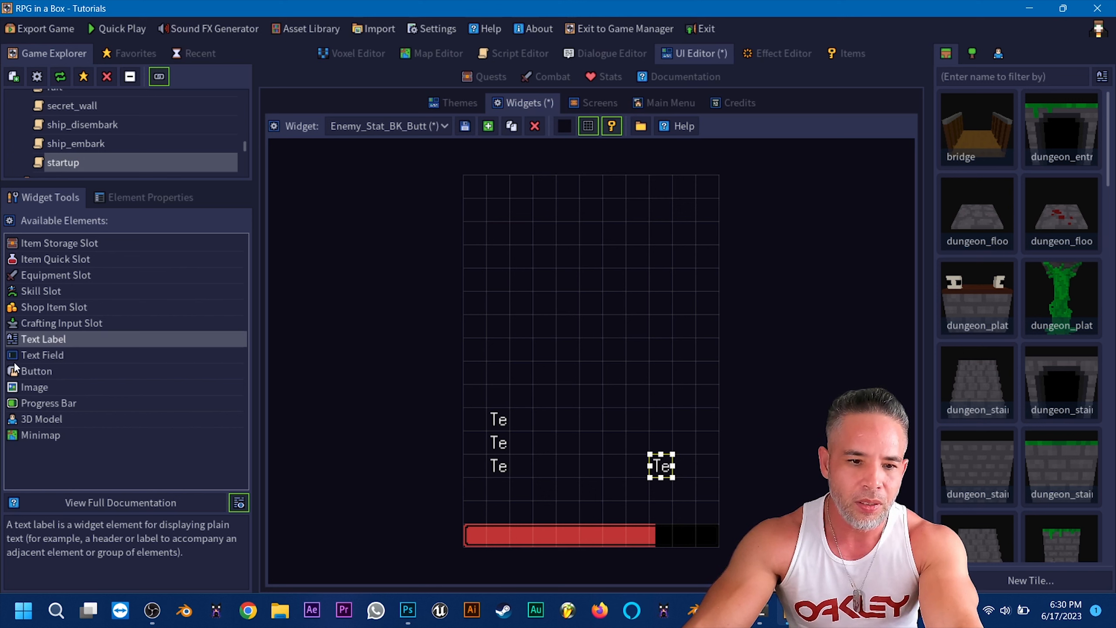
drag(20, 342, 673, 442)
drag(17, 343, 673, 420)
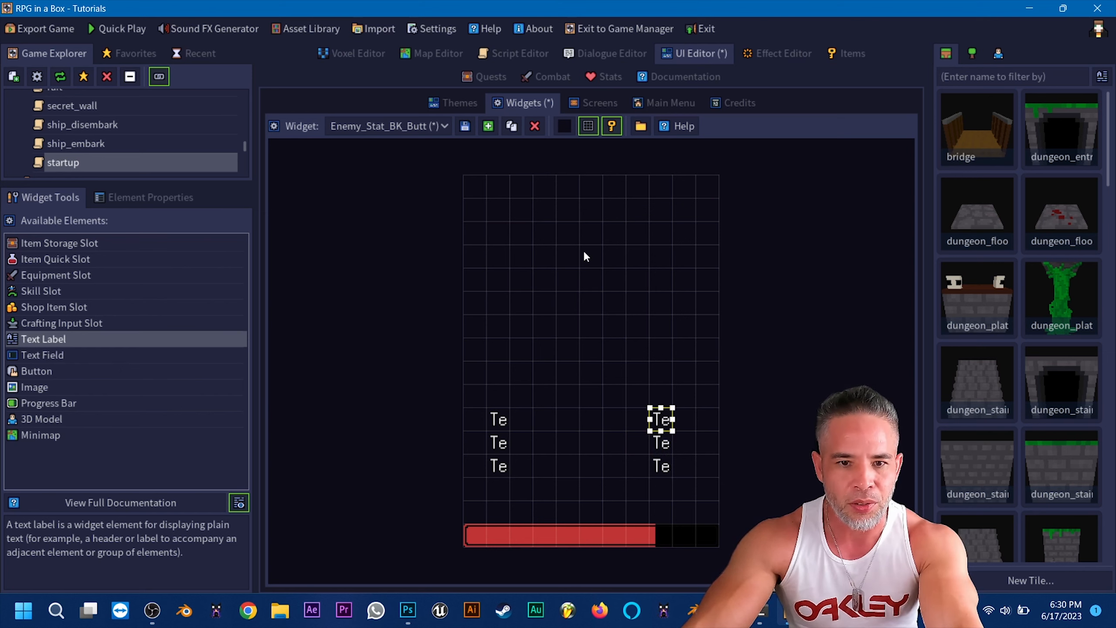
Check the style properties of the built-in RPG in a Box theme and return to the Enemy_Stat_BK_Butt widget
click(460, 102)
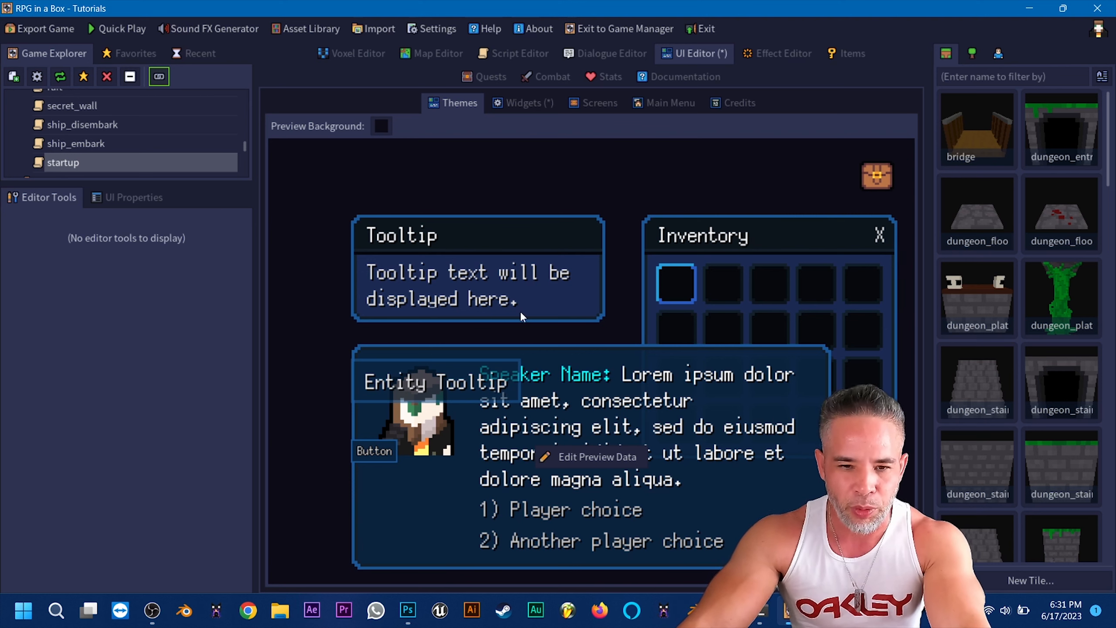
click(131, 197)
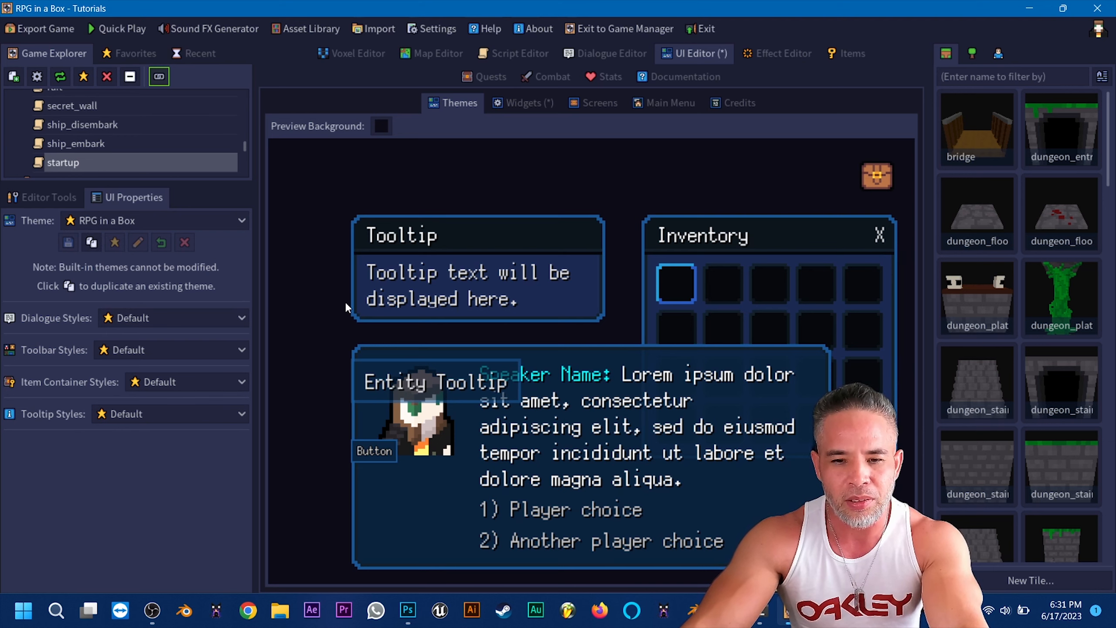
click(540, 104)
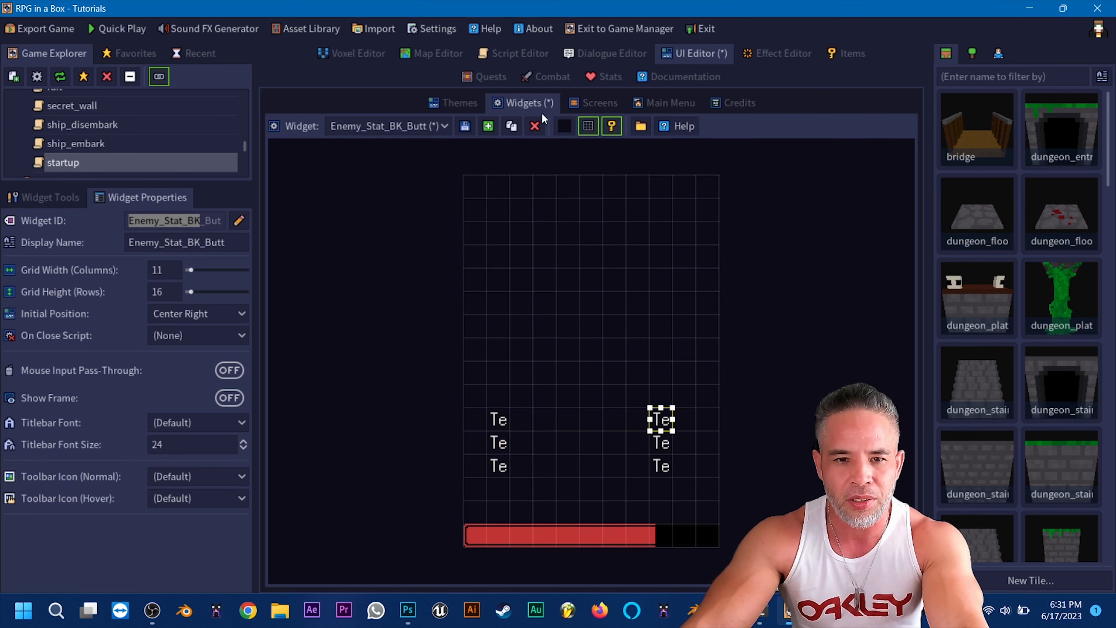
Inspect the properties of the text labels in columns 2 and 9 and of the progress bar, and save the widget
click(554, 386)
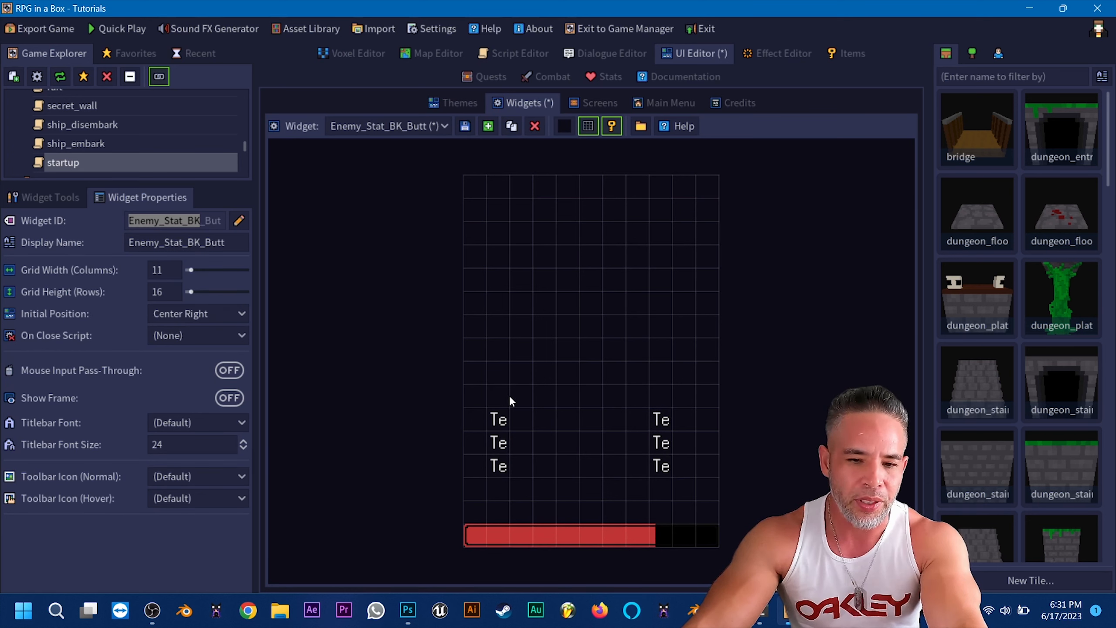
click(502, 415)
click(523, 384)
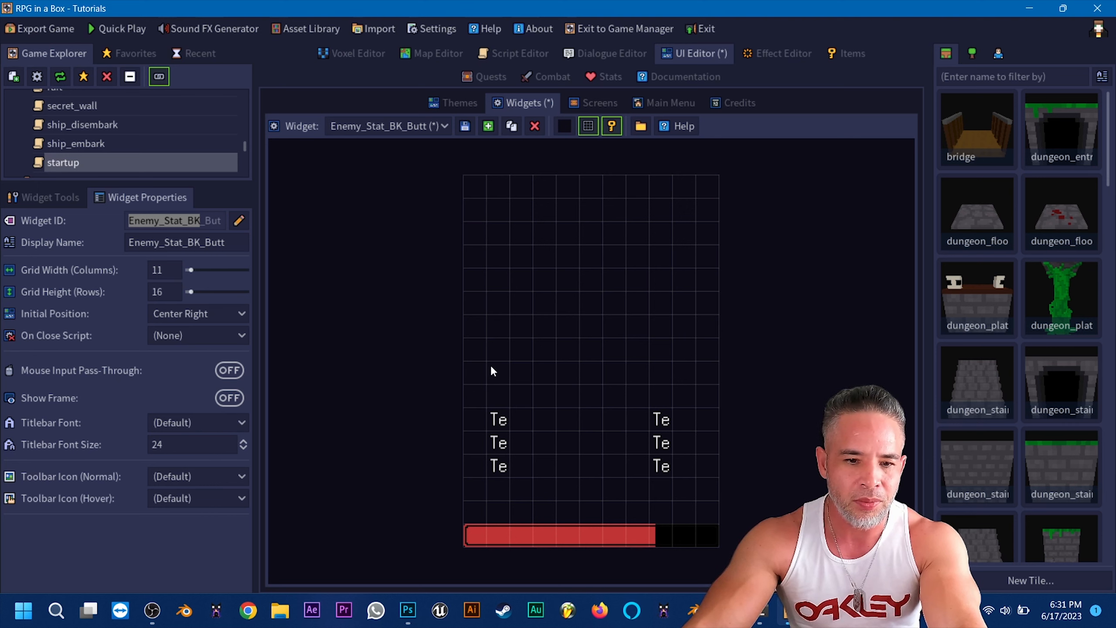
click(502, 422)
click(547, 347)
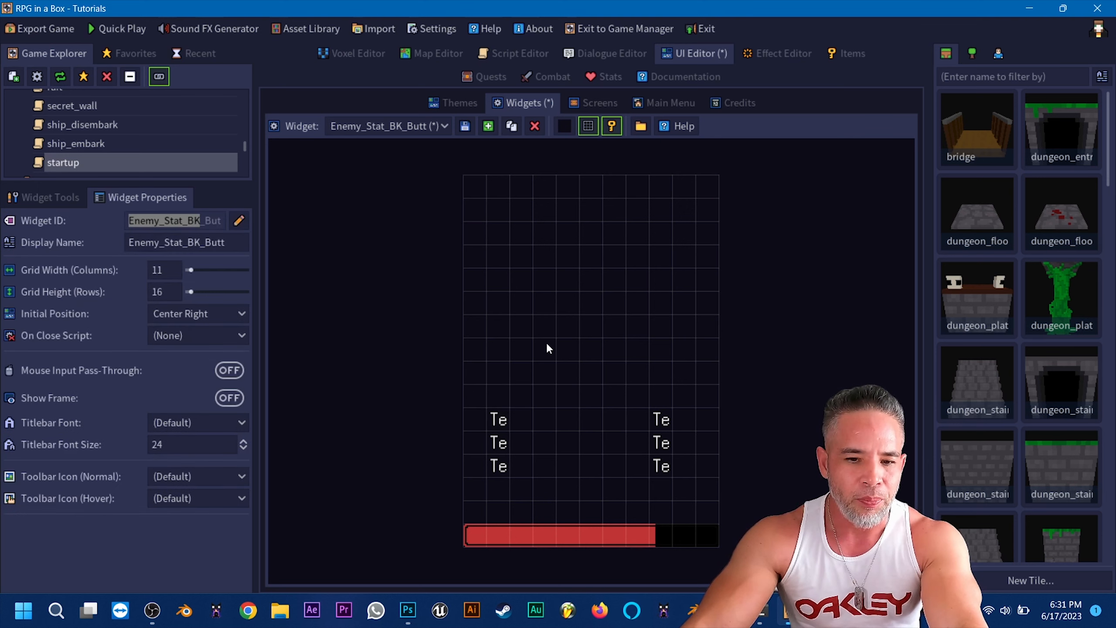
click(501, 421)
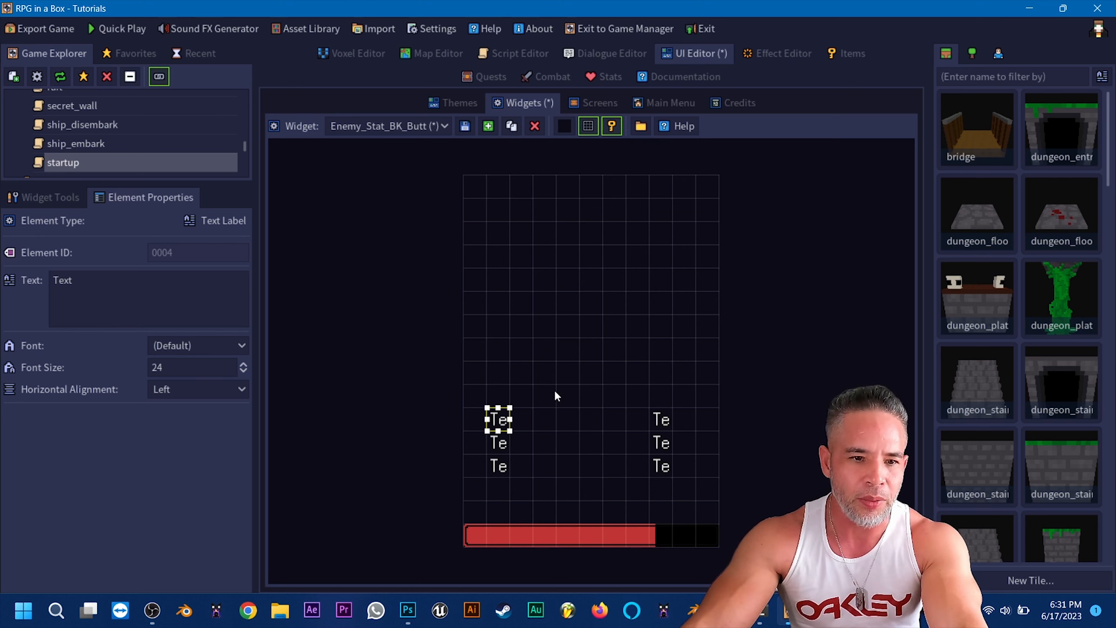
click(502, 451)
click(499, 470)
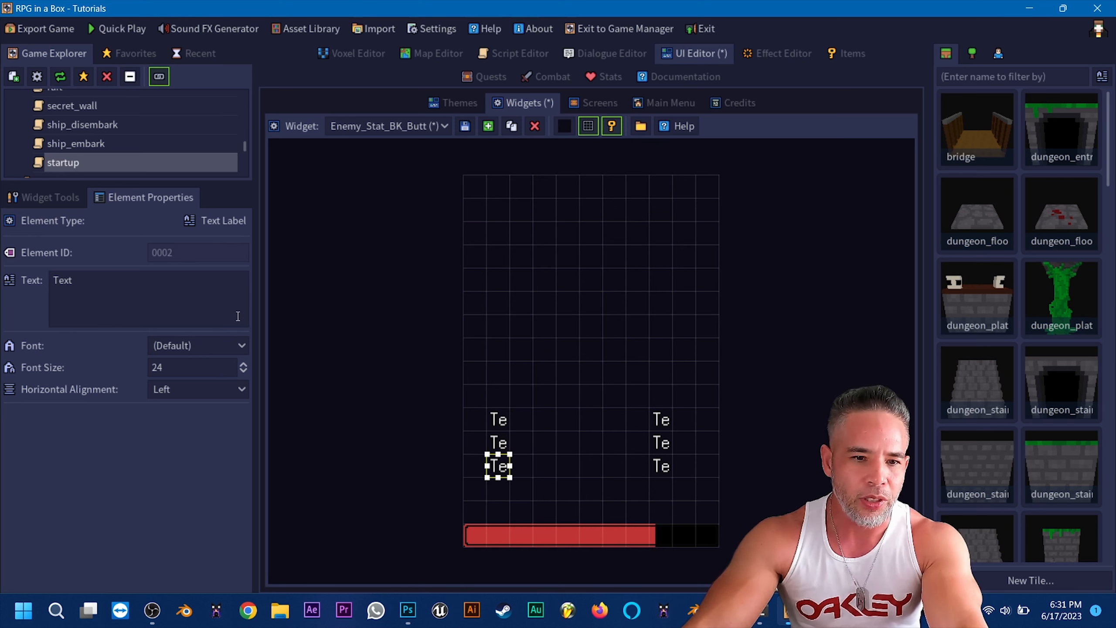
click(664, 422)
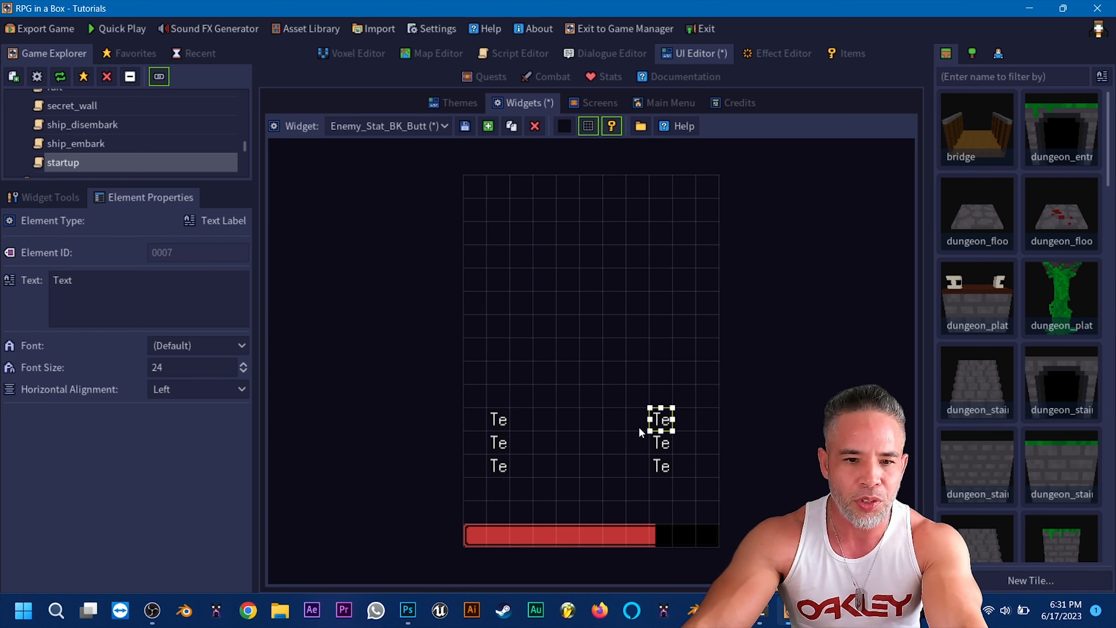
click(660, 444)
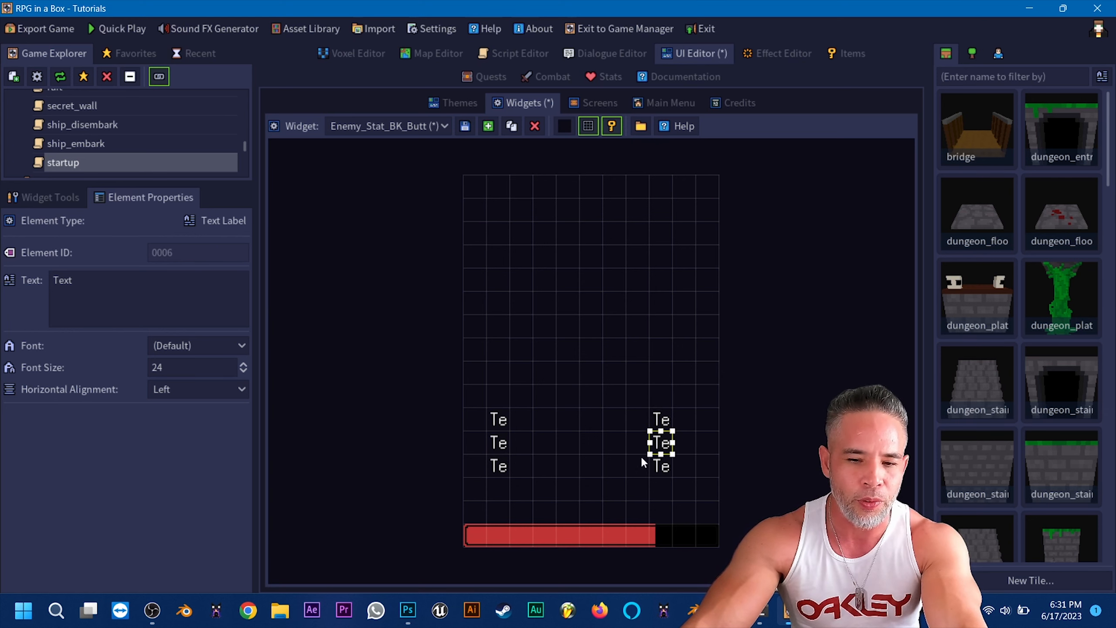
click(662, 467)
click(609, 540)
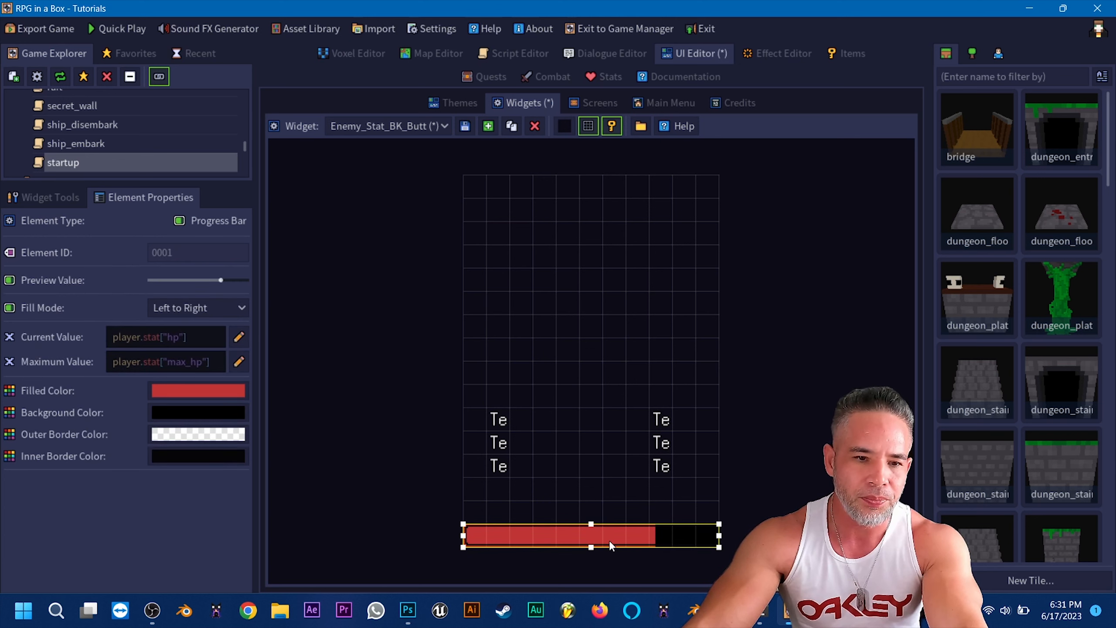
click(591, 372)
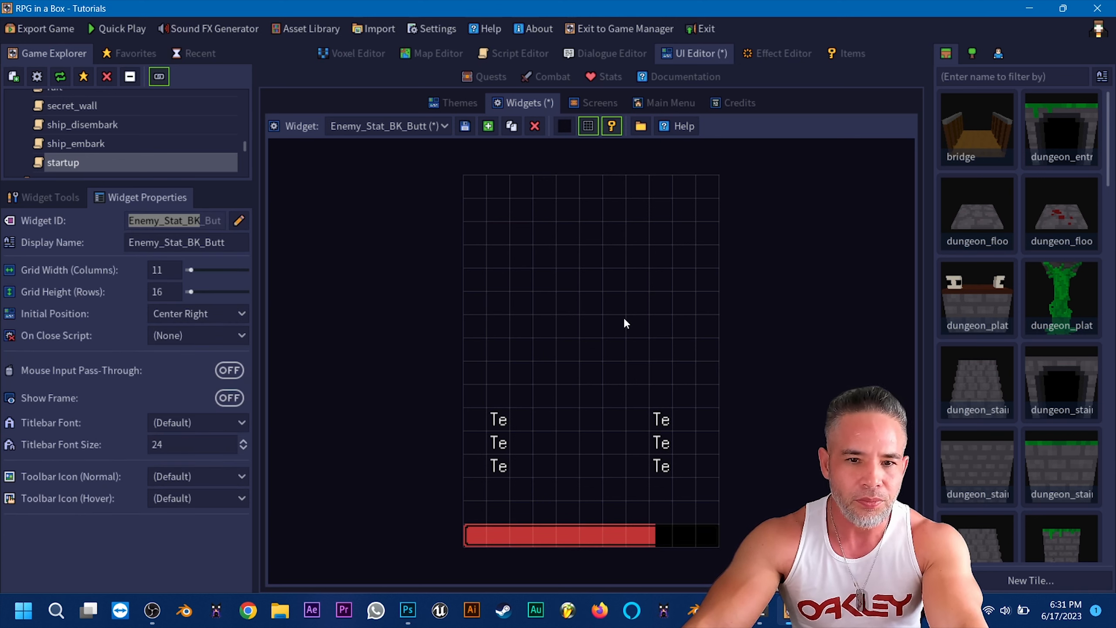
click(465, 126)
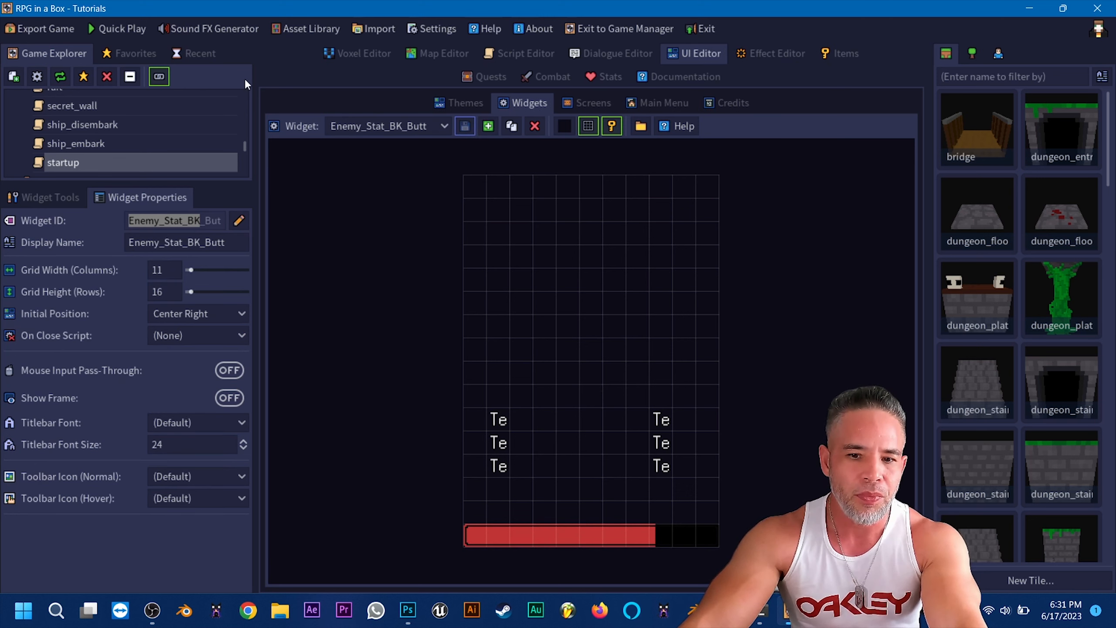
Set the texts of the three column 2 labels to 11, 2 and 3, from row 11 down to row 13
click(496, 420)
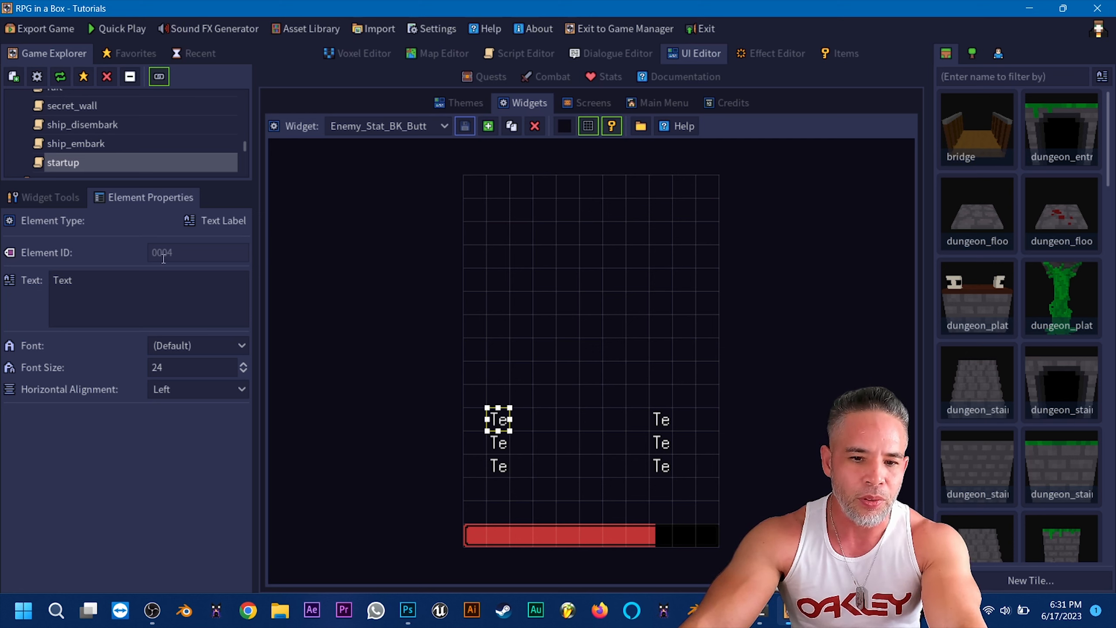
drag(108, 281, 22, 280)
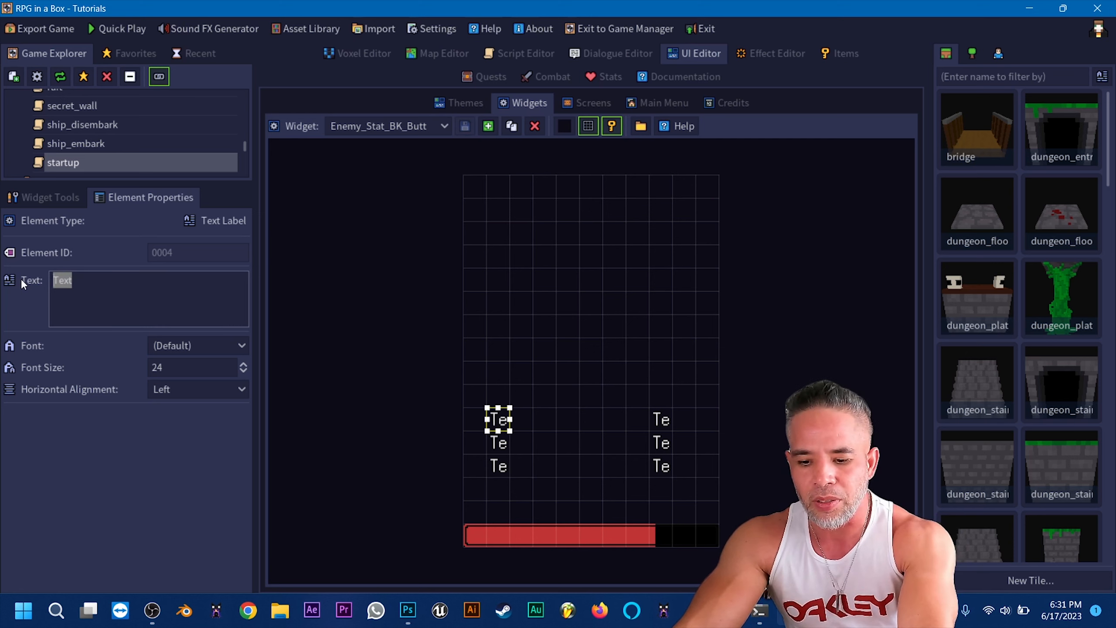
text(1)
click(497, 443)
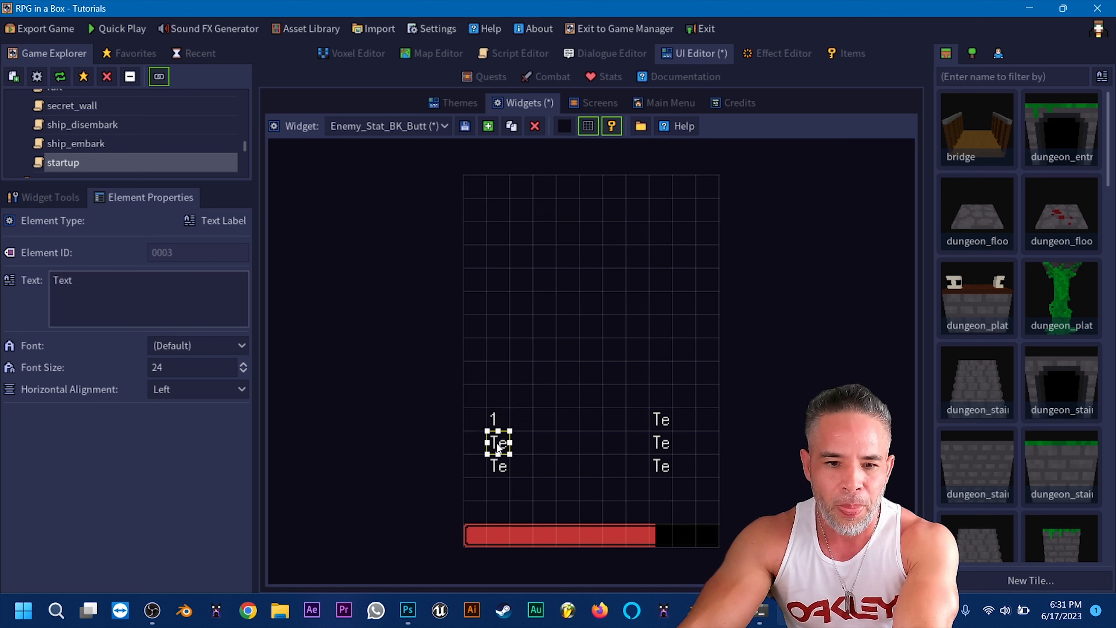
drag(178, 313, 26, 281)
text(2)
click(506, 470)
drag(157, 309, 25, 282)
text(3)
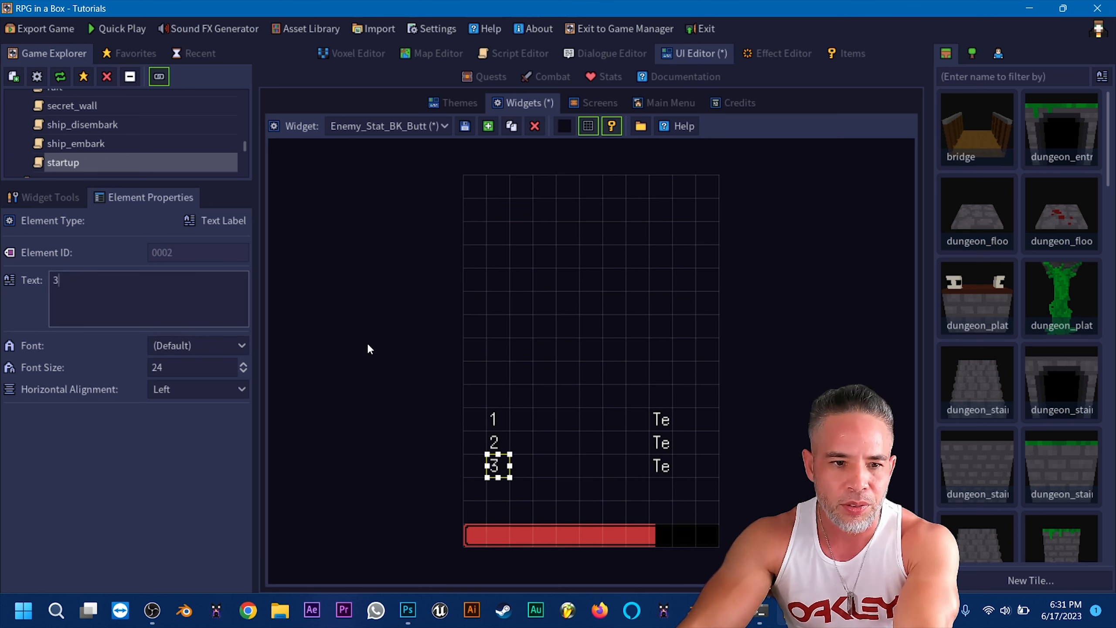
click(664, 422)
click(499, 424)
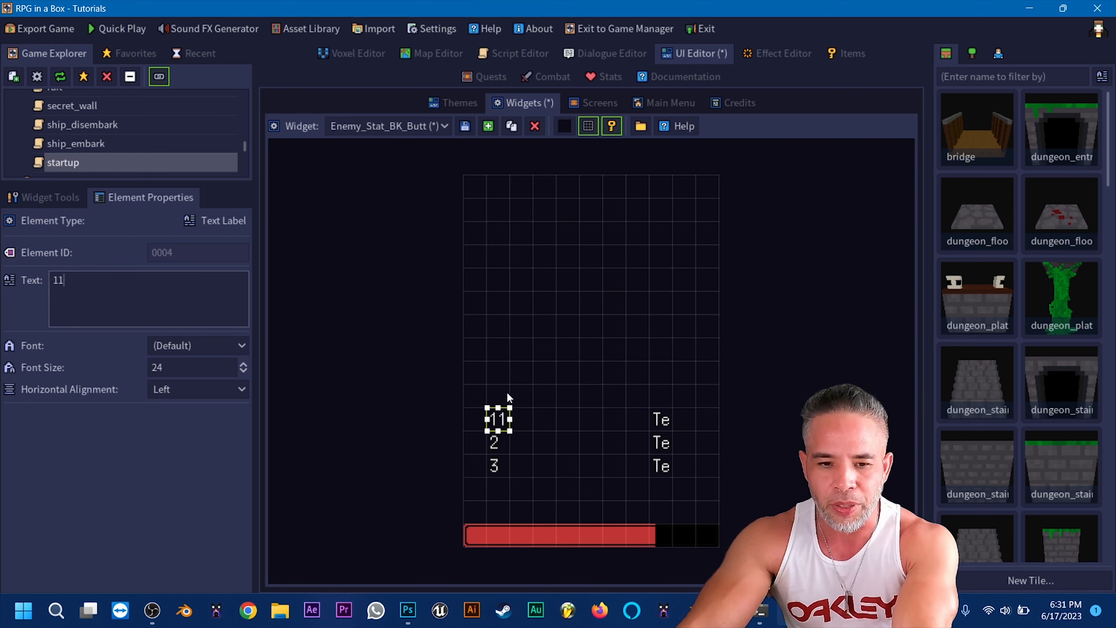
In column 9, insert 12 before the existing text of the row 11 label, and set the two labels below it to 4 and 5
click(658, 421)
text(12Text)
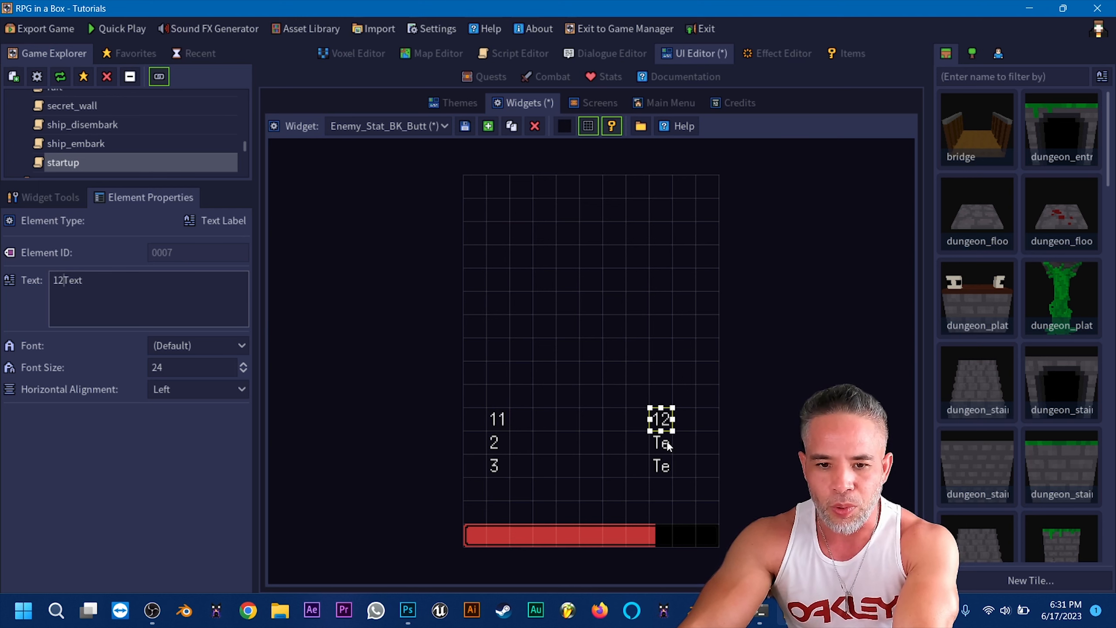
click(665, 444)
double_click(149, 317)
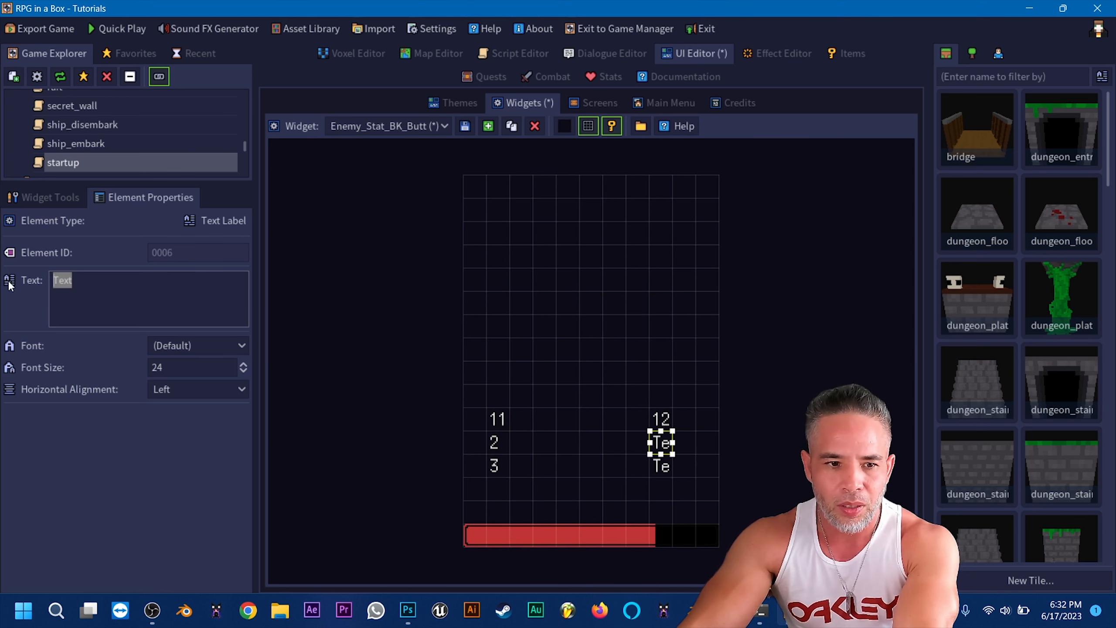
text(1)
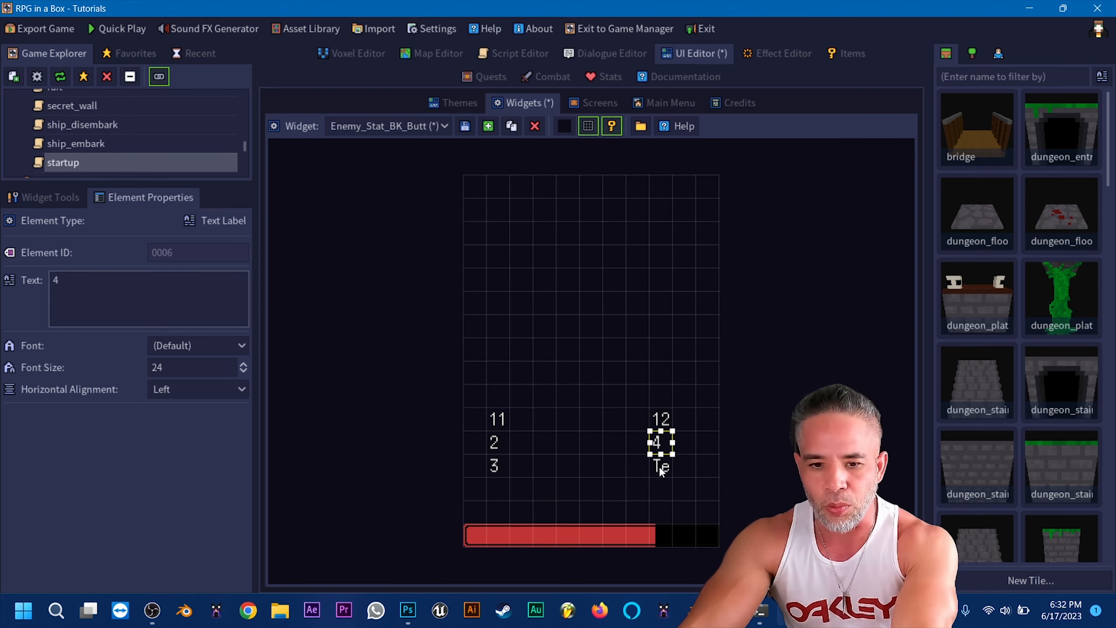
click(662, 467)
click(25, 280)
text(5)
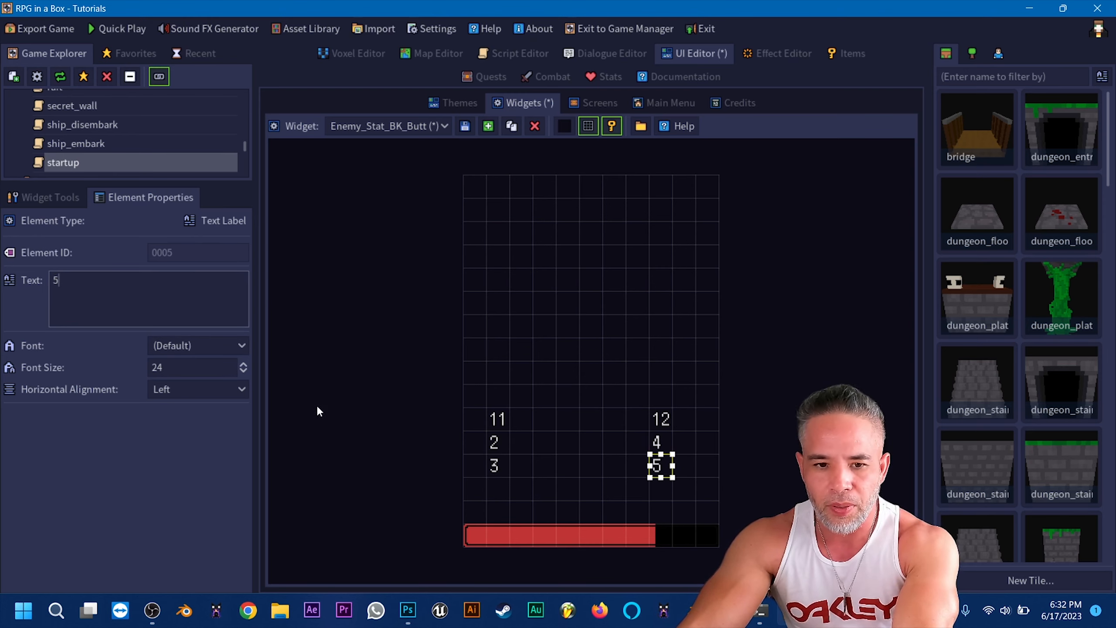
Deselect the label and save the Enemy_Stat_BK_Butt widget, cancelling the test launch with unsaved changes
click(382, 411)
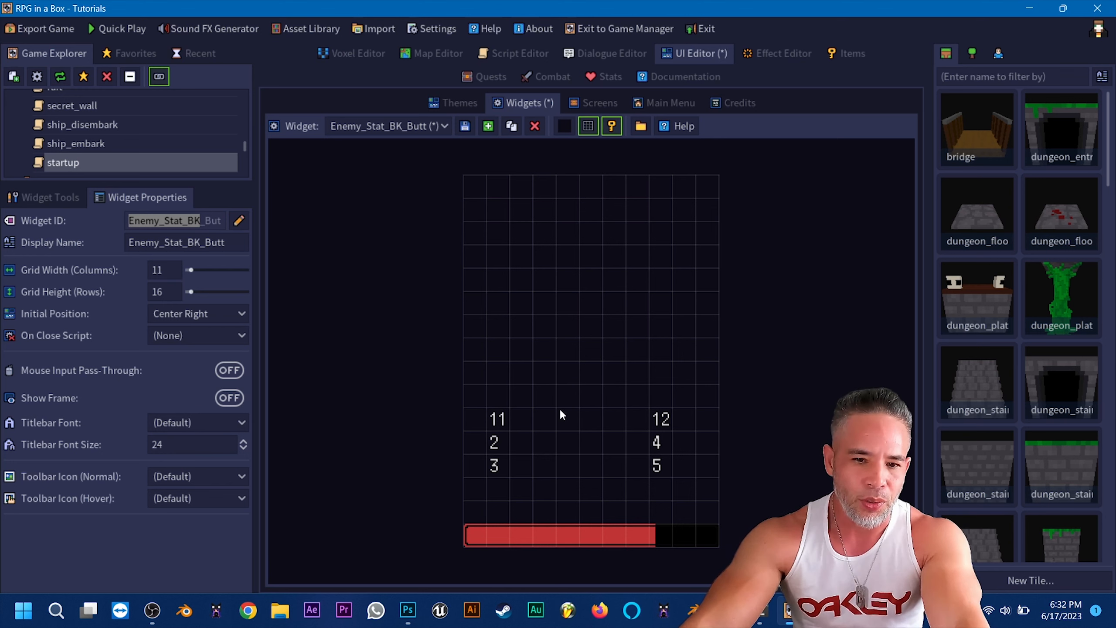
click(114, 33)
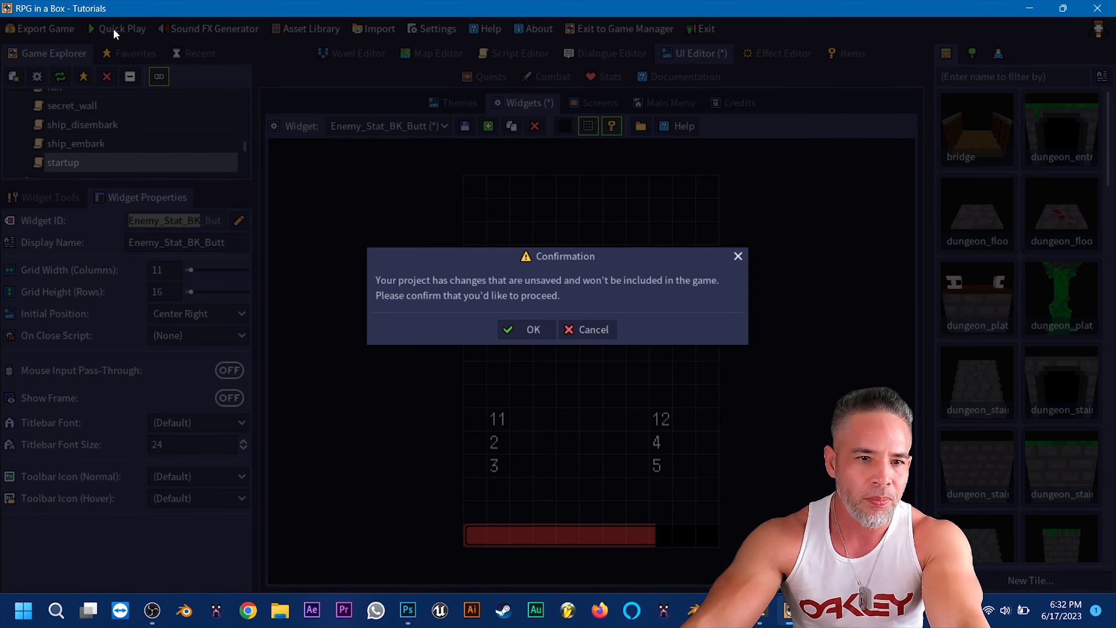
click(588, 329)
click(464, 126)
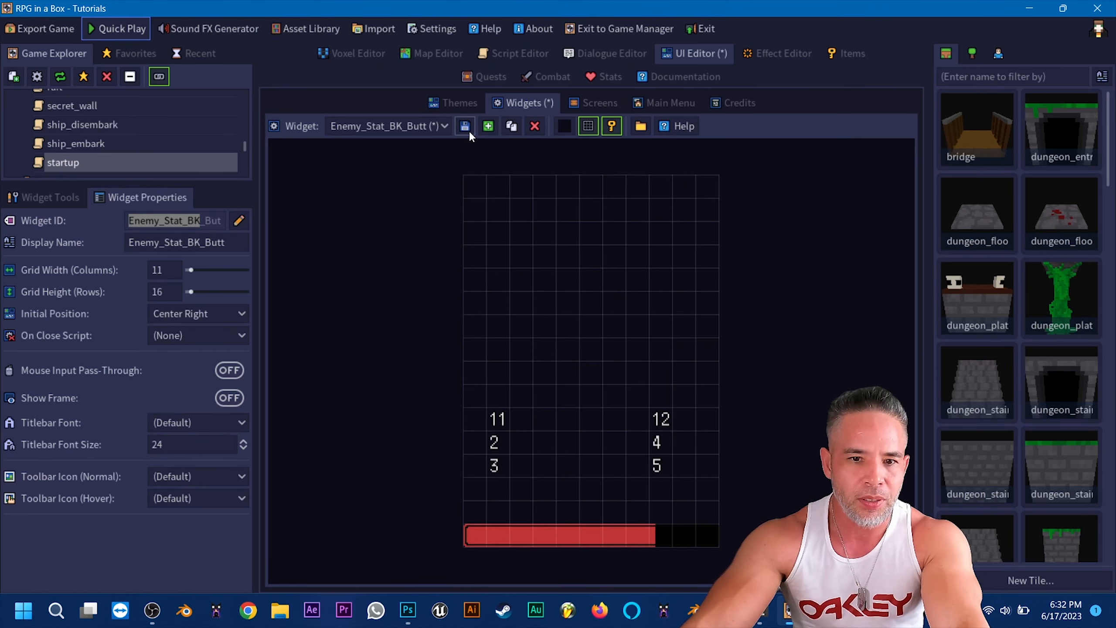
Playtest the project by starting a new game past the welcome message, check the goblin warrior stats card, and quit the game
click(107, 29)
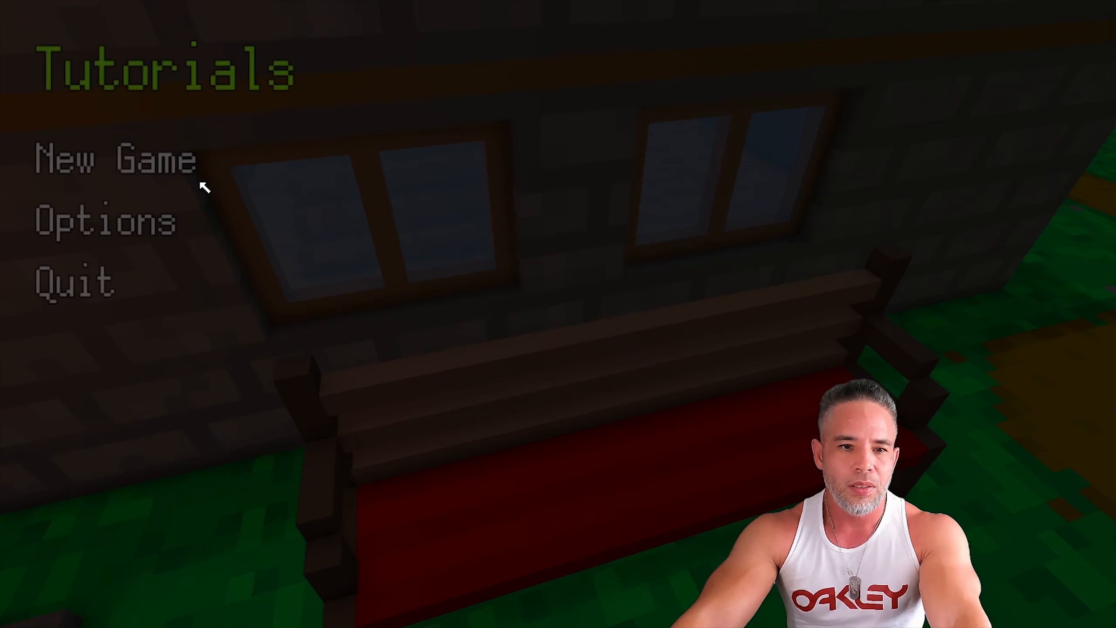
click(178, 178)
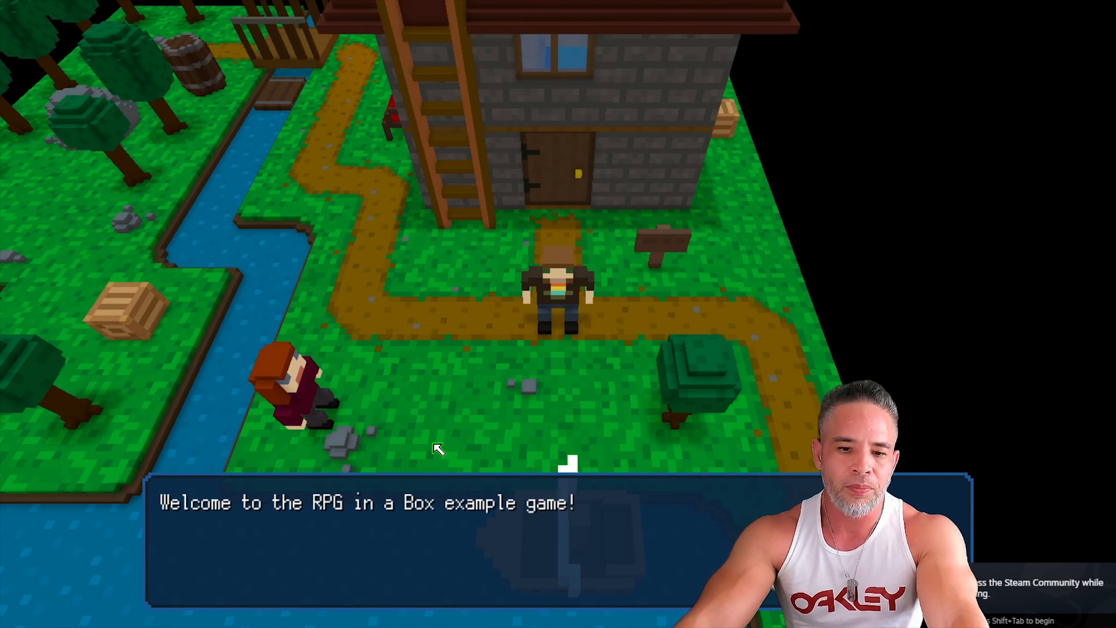
click(433, 444)
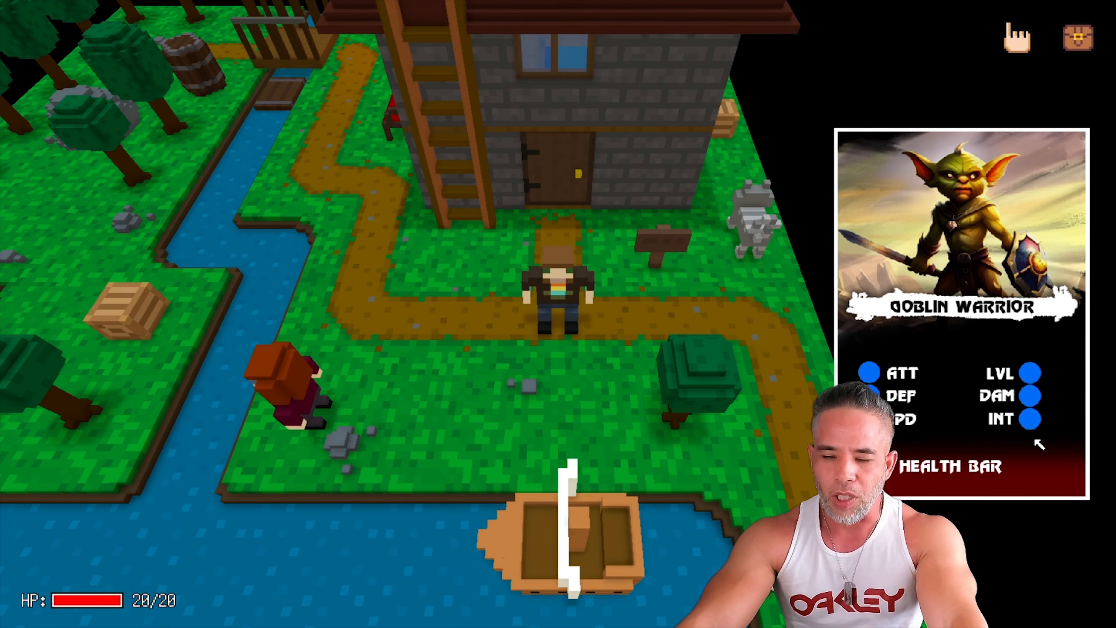
key(Escape)
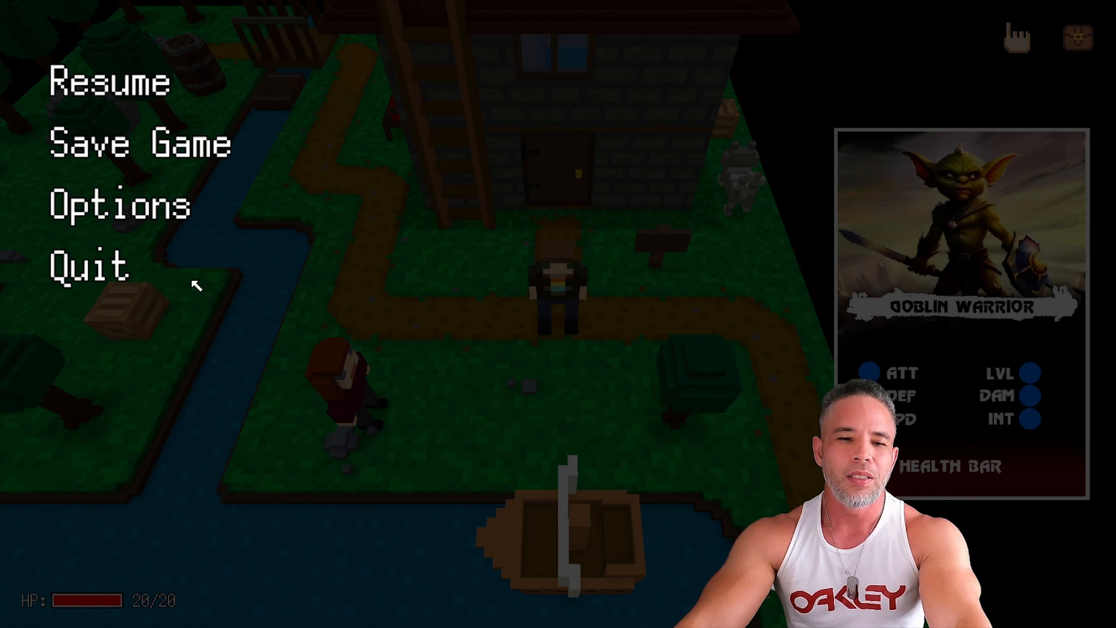
click(104, 275)
click(502, 357)
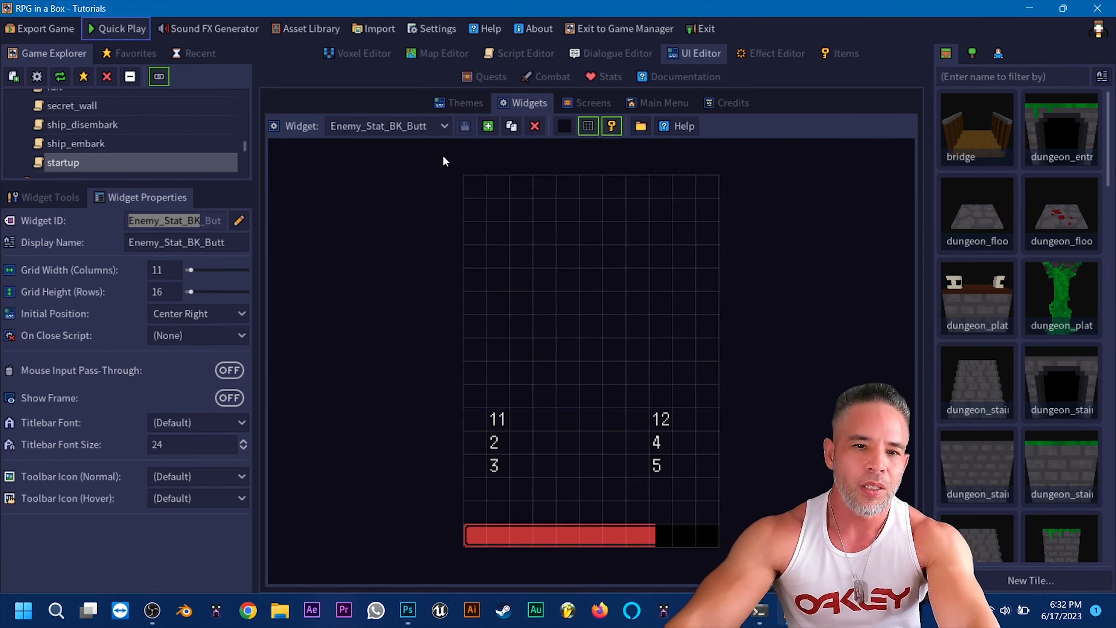
Copy the Enemy_Stat_BK_Butt widget ID and switch to the startup script in the Script Editor
double_click(196, 222)
key(ctrl+c)
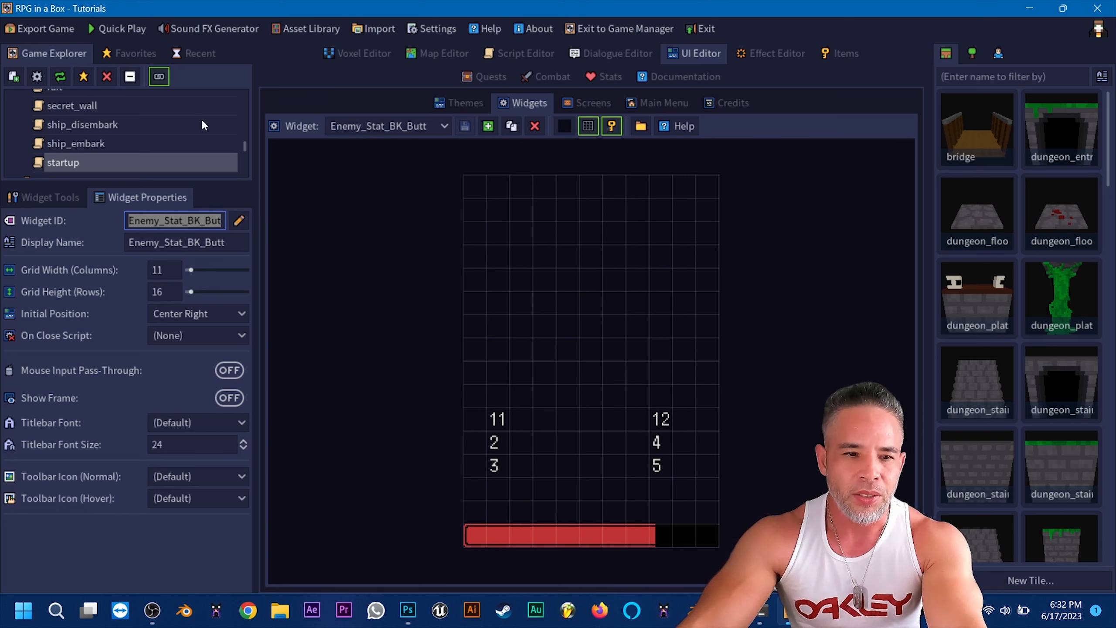
click(526, 54)
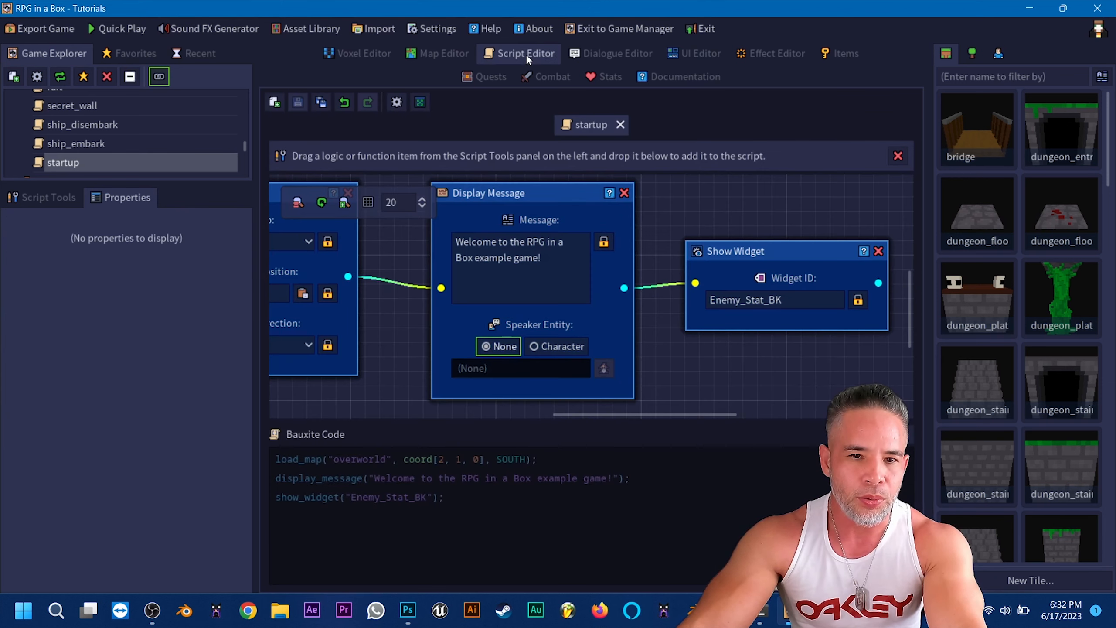
Duplicate the Show Widget node in the startup script, place the copy after the original and connect the original's output to it
middle_drag(795, 368, 545, 367)
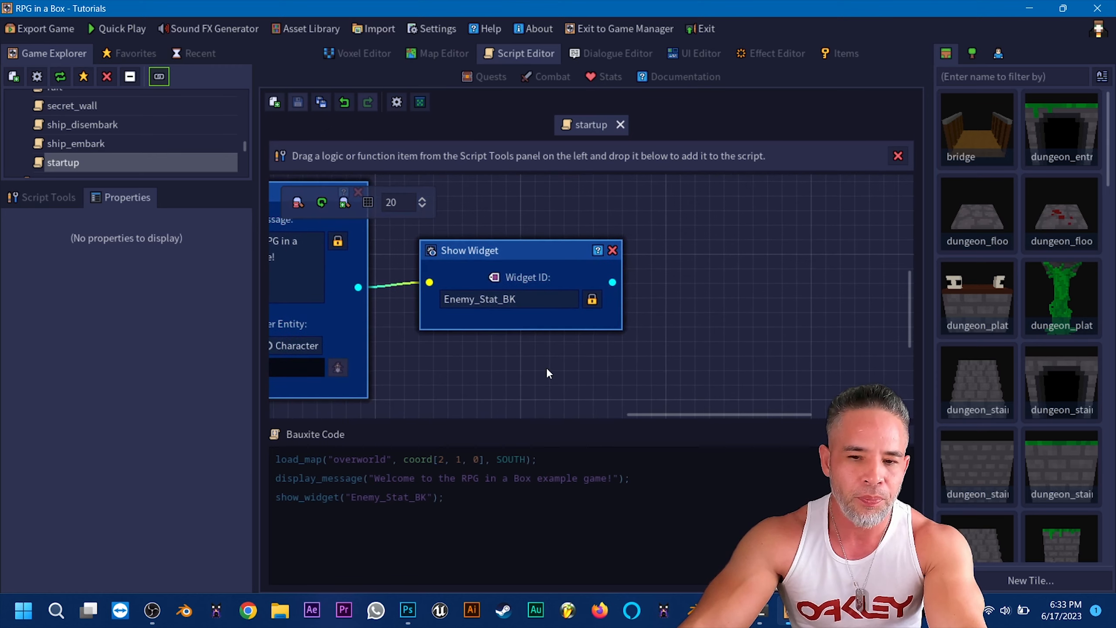
right_click(525, 246)
click(547, 256)
drag(514, 264, 716, 249)
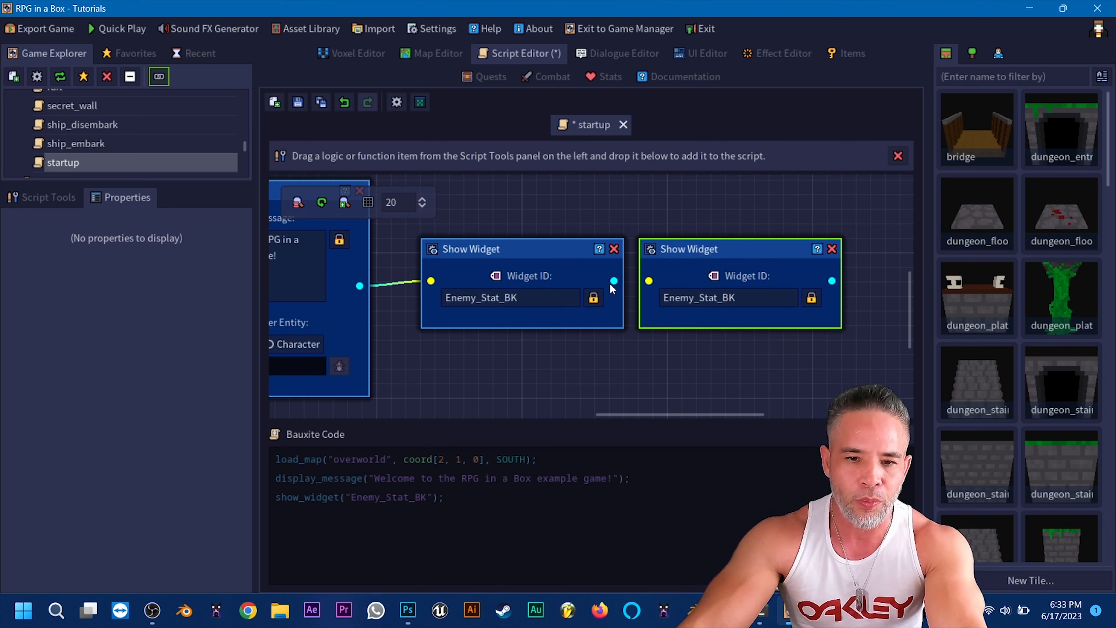
drag(633, 284, 635, 283)
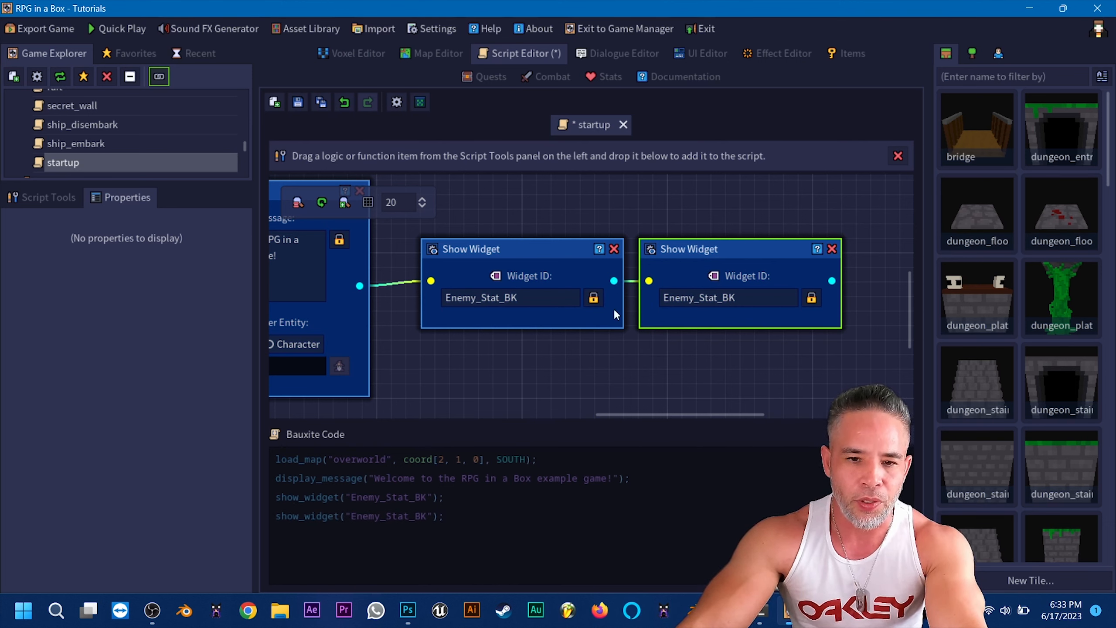
Set the second Show Widget node's widget ID to Enemy_Stat_BK_Butt and save the startup script
double_click(704, 298)
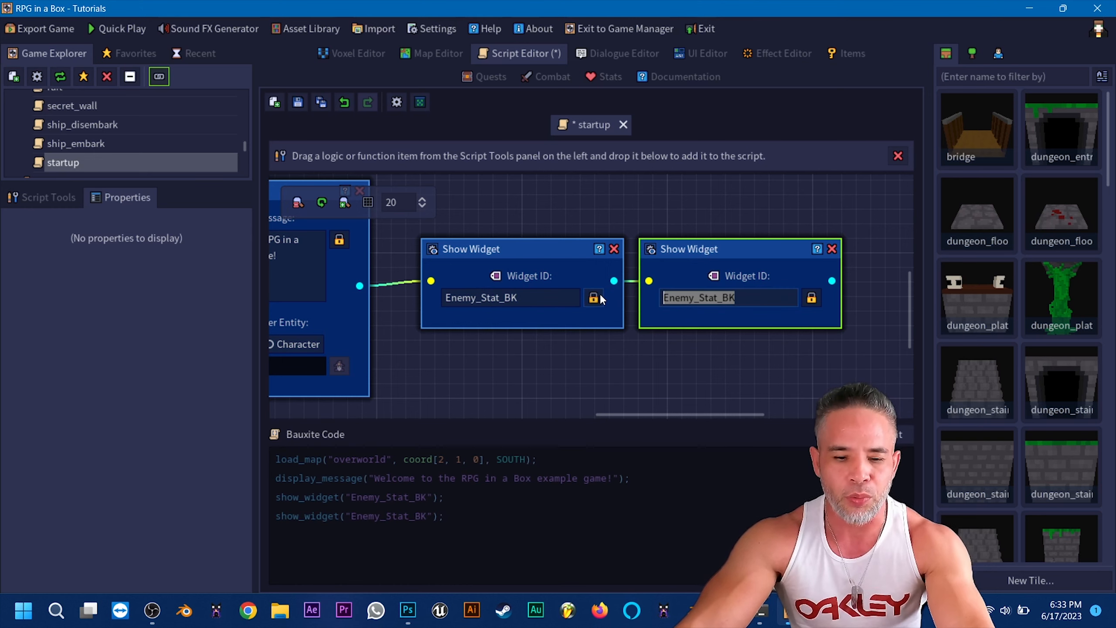
key(ctrl+v)
click(296, 106)
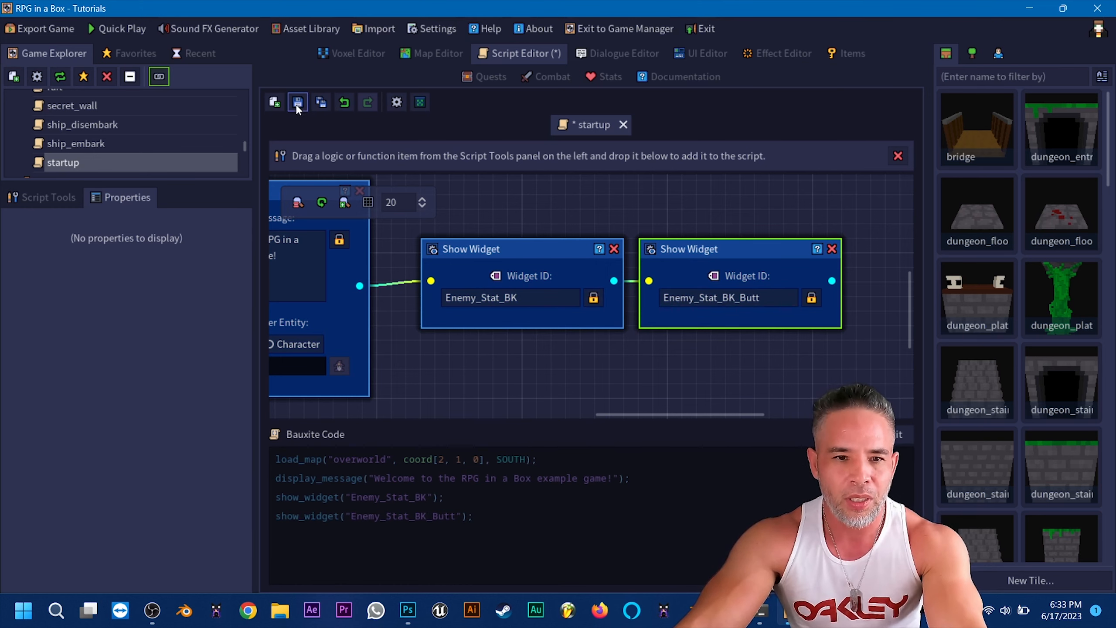
Playtest the project by starting a new game past the welcome message, check the goblin warrior's stat values and health bar, and quit the game
click(124, 21)
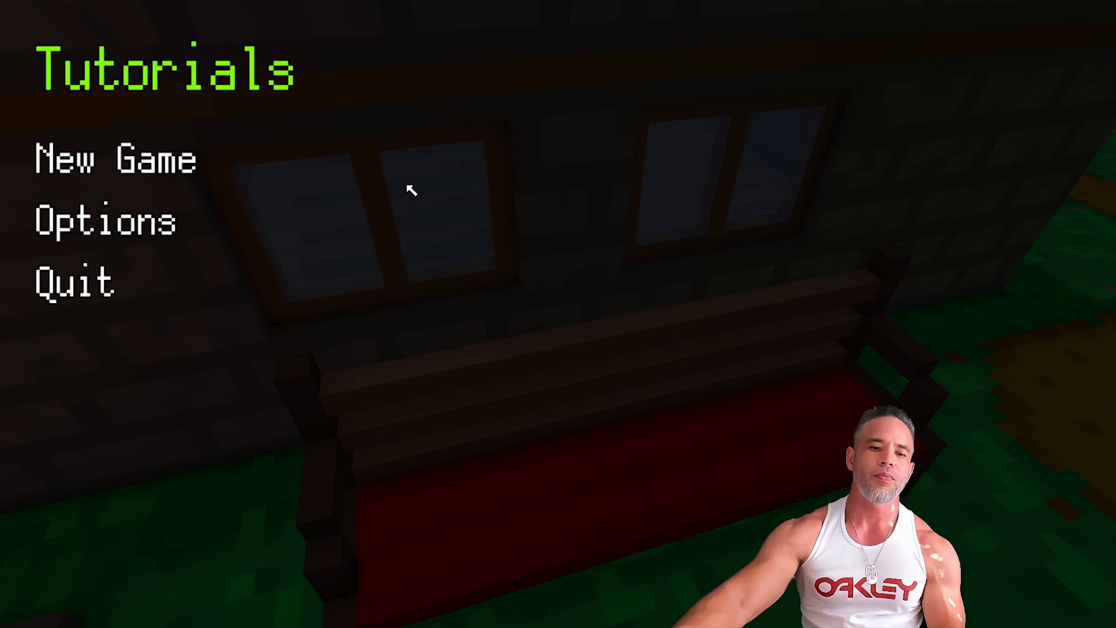
click(204, 158)
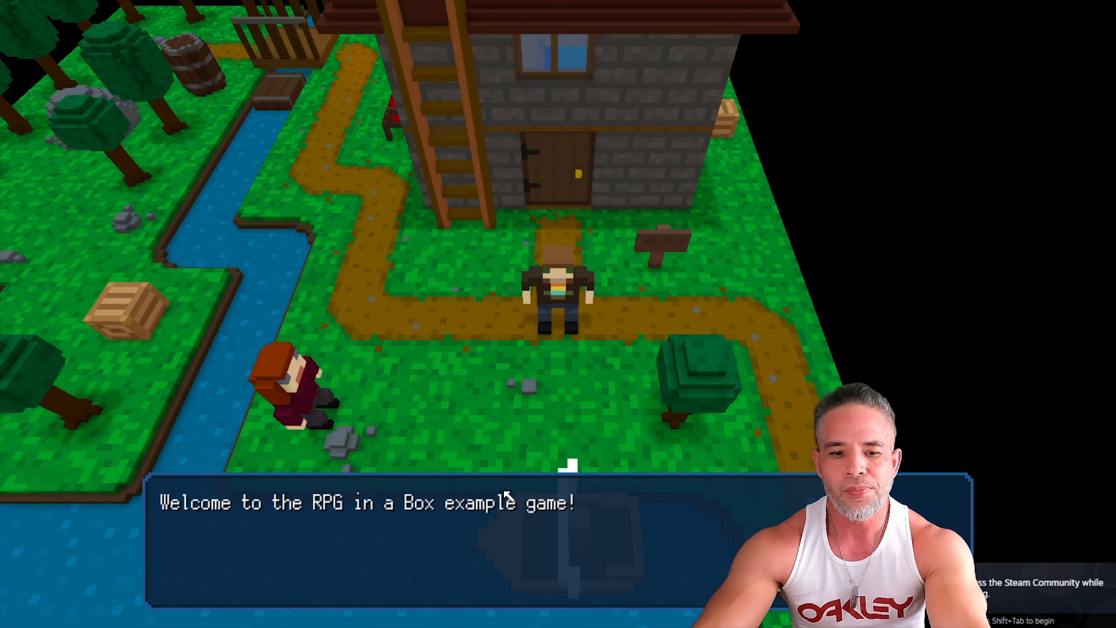
click(523, 500)
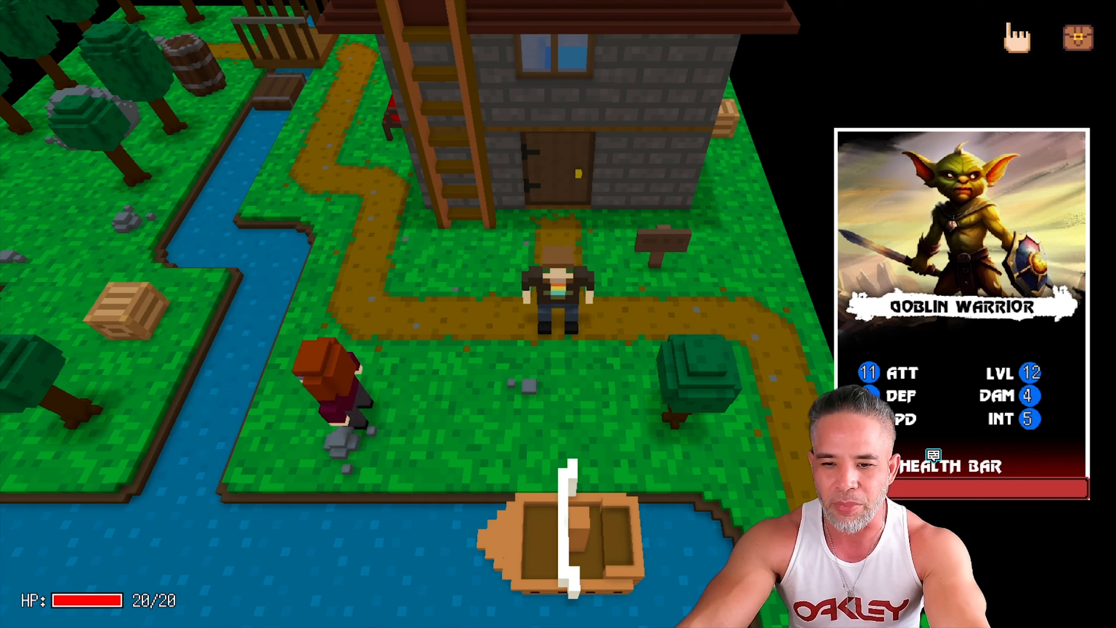
key(Escape)
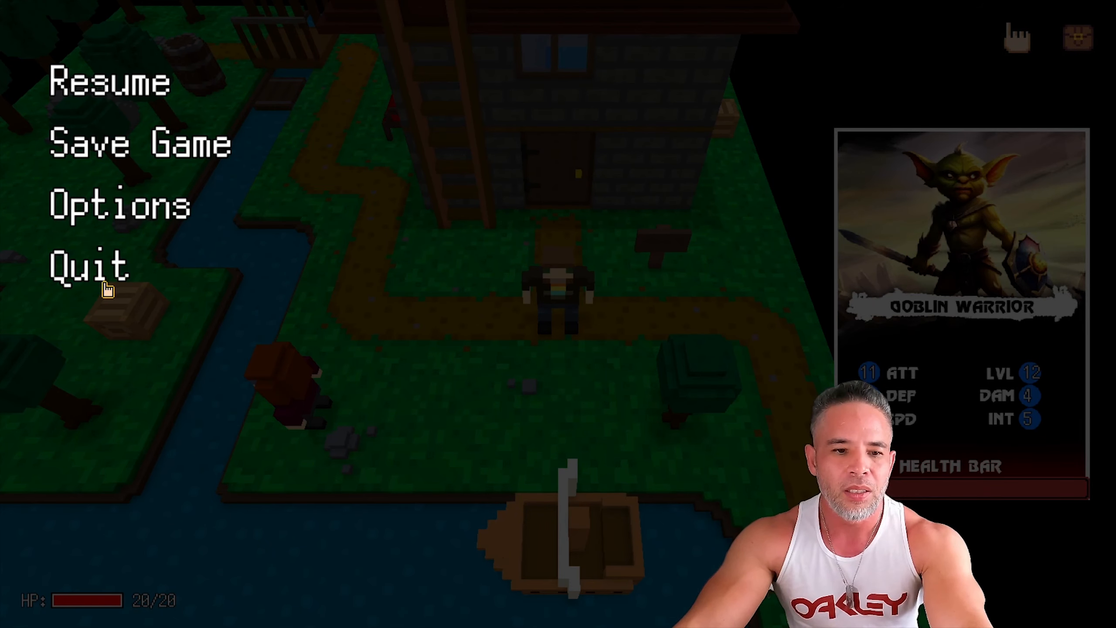
click(105, 271)
click(500, 362)
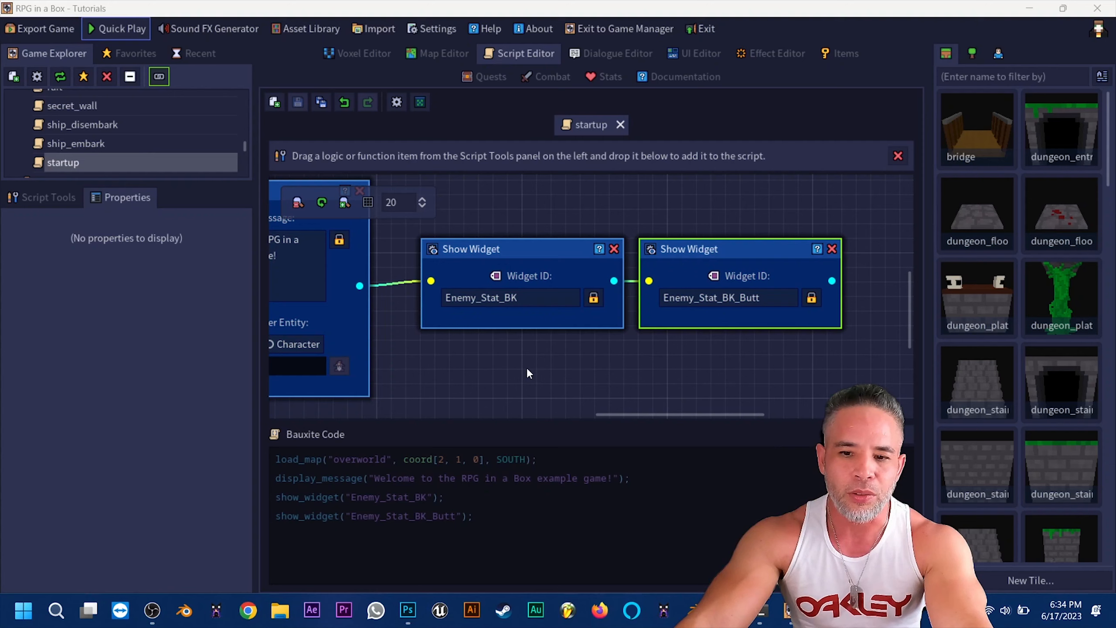
In the UI Editor, set the horizontal alignment of the 11, 2 and 3 text labels to Center
click(683, 55)
click(500, 419)
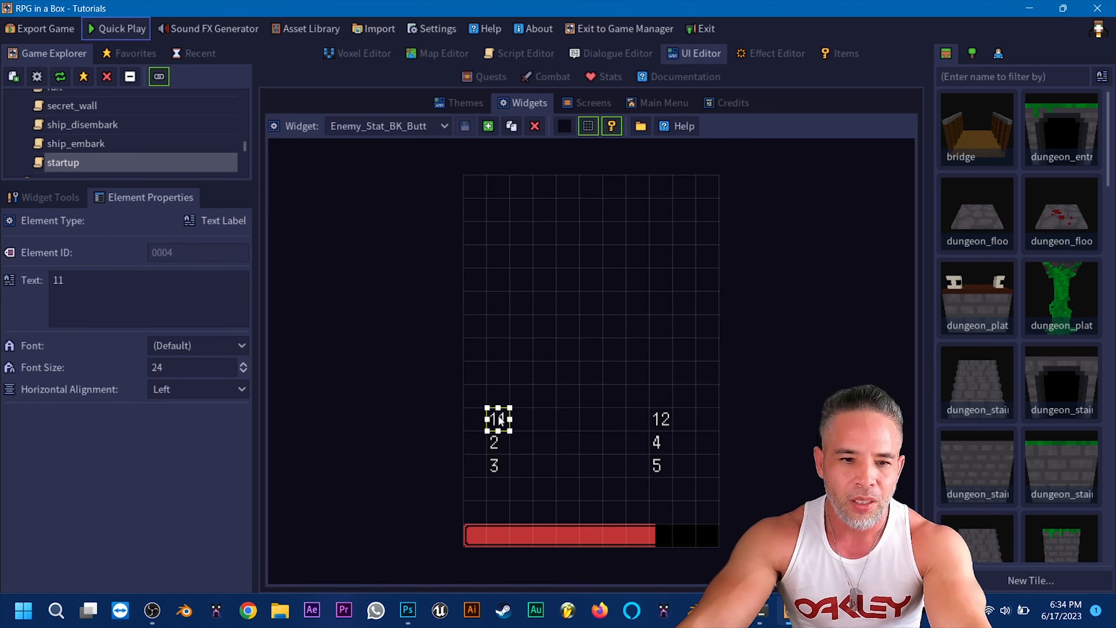
click(164, 389)
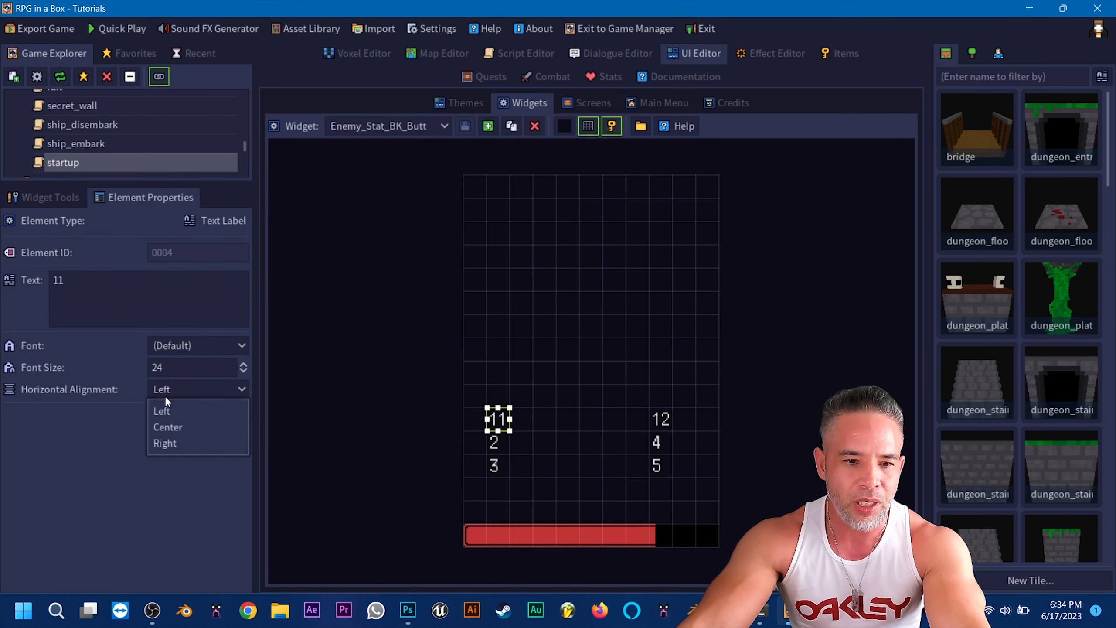
click(171, 427)
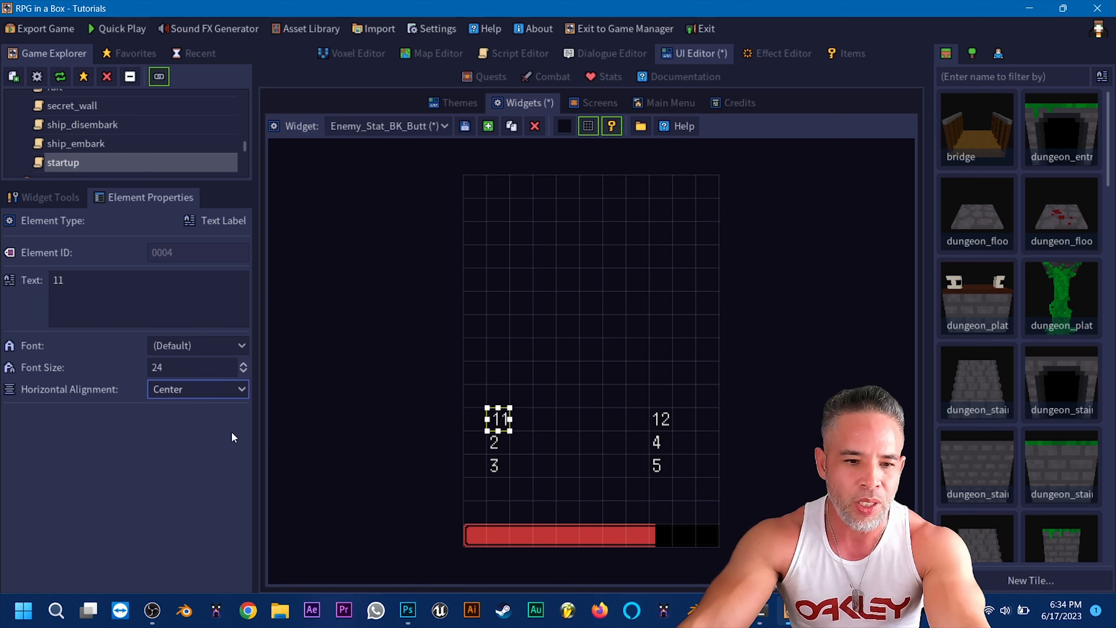
click(498, 442)
click(172, 427)
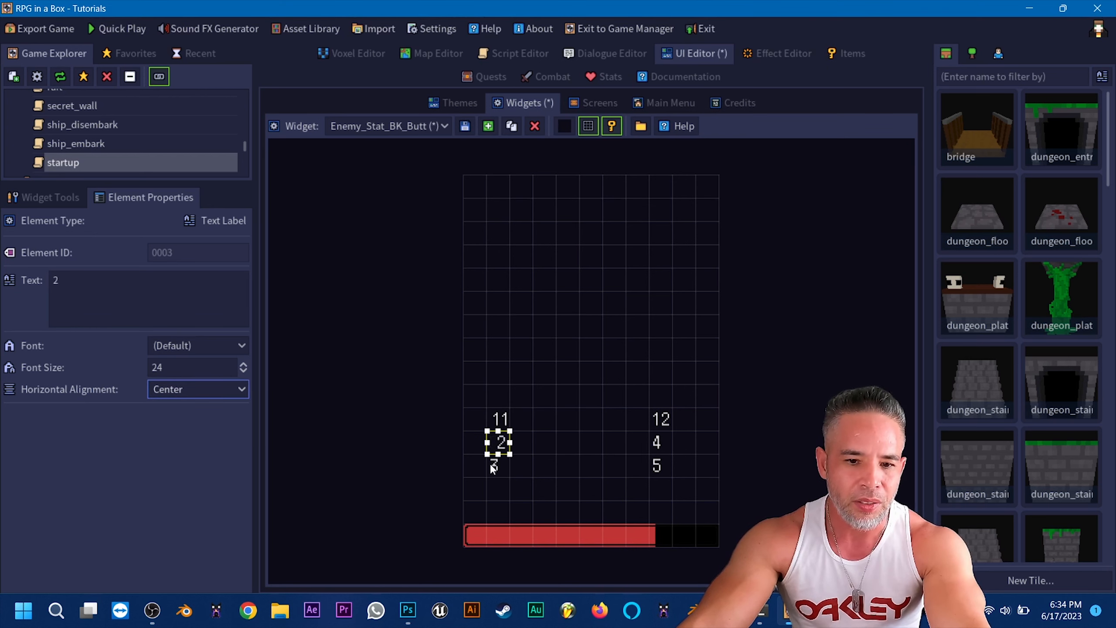
click(493, 467)
click(222, 390)
click(210, 441)
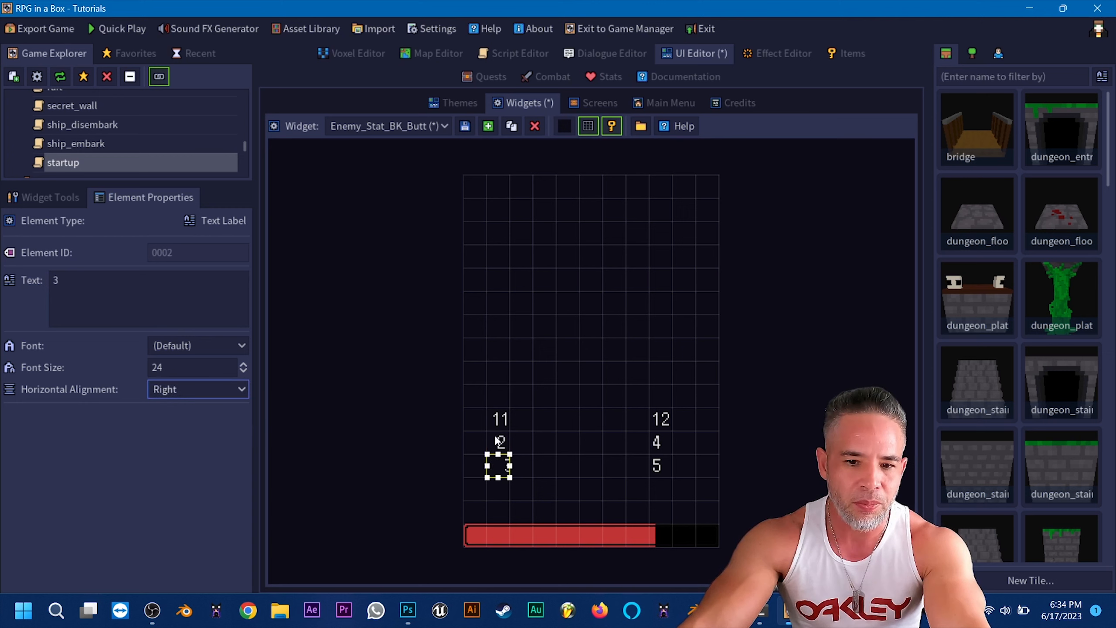
click(218, 397)
click(206, 426)
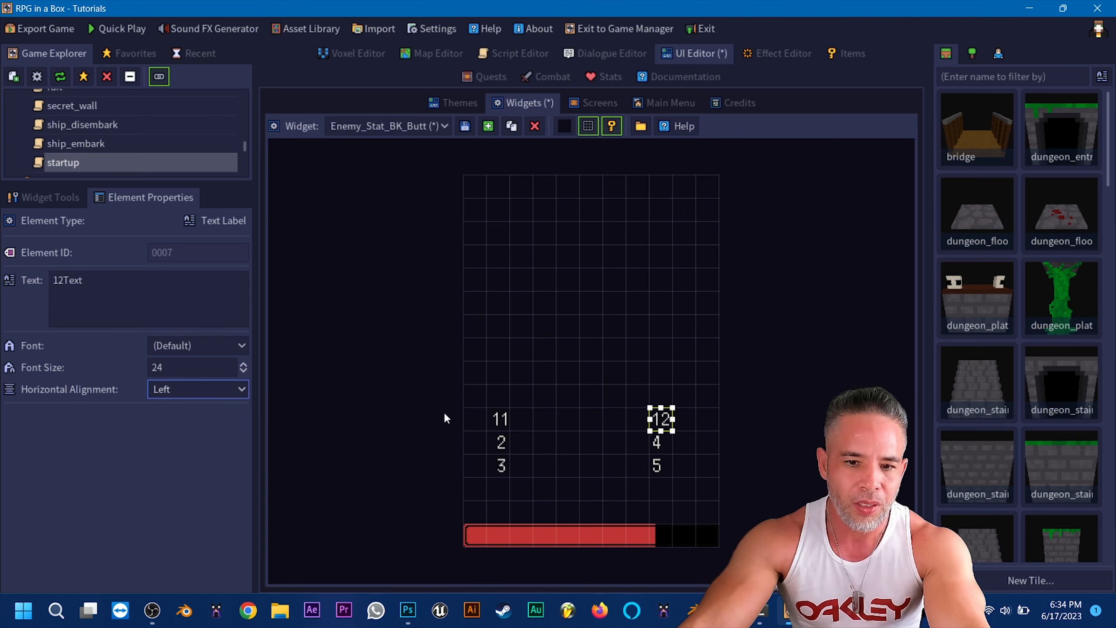
Set the horizontal alignment of the 12, 4 and 5 text labels to Center and deselect them
click(229, 397)
click(227, 428)
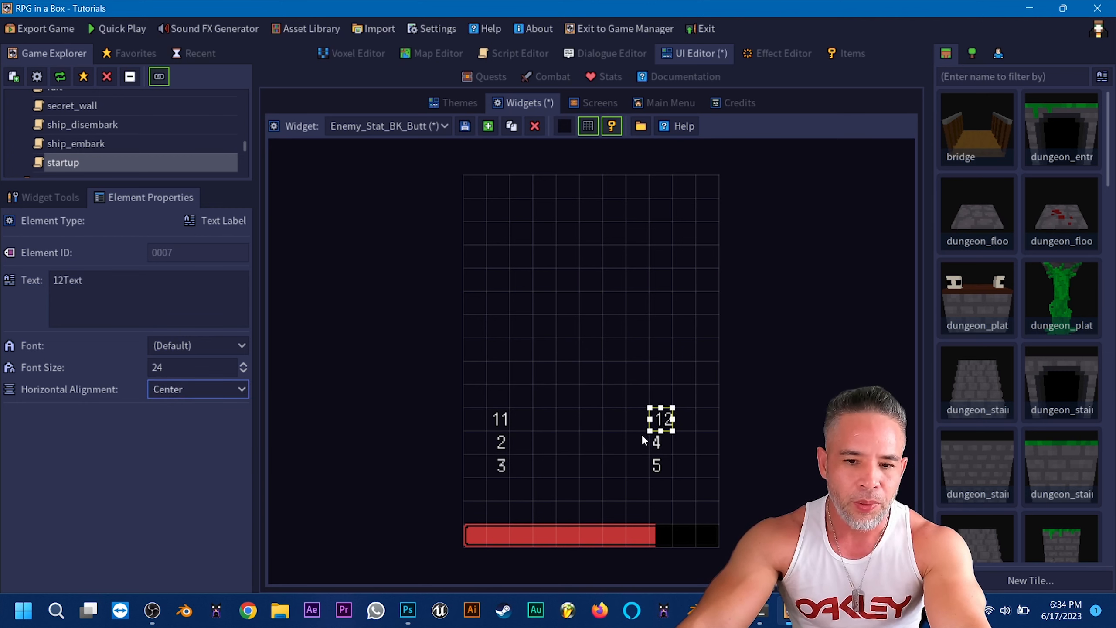
click(224, 393)
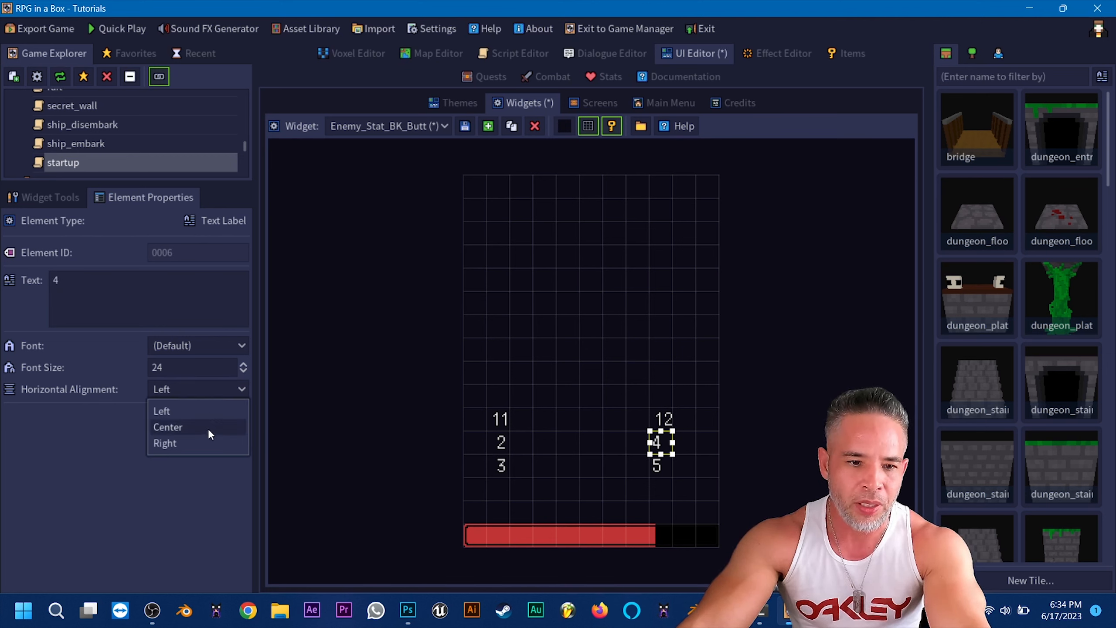
click(210, 428)
click(234, 388)
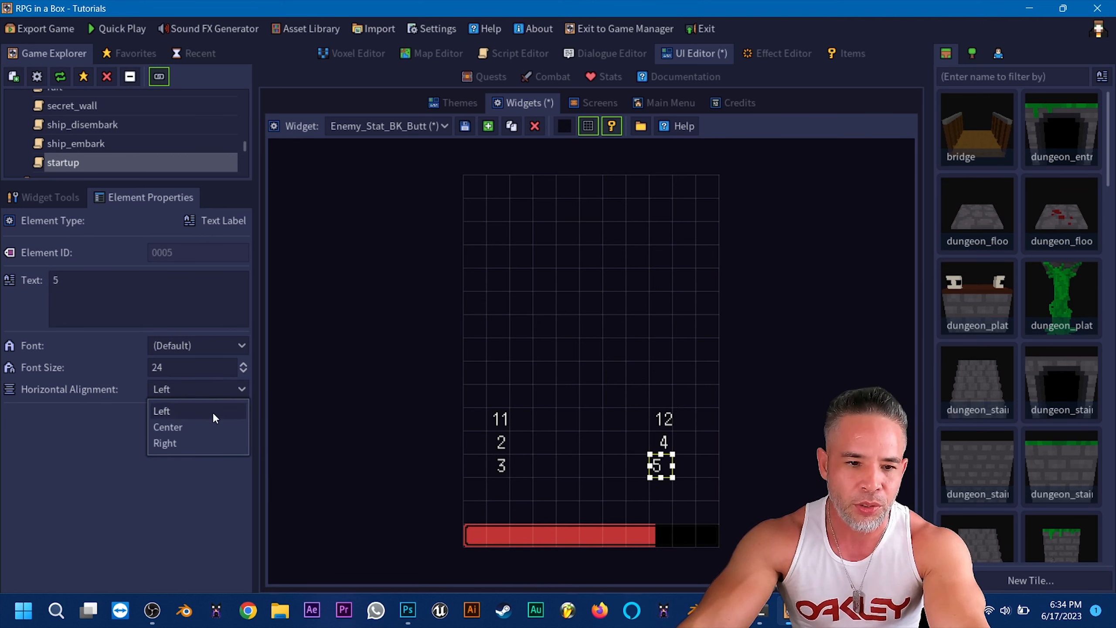
click(208, 429)
click(704, 505)
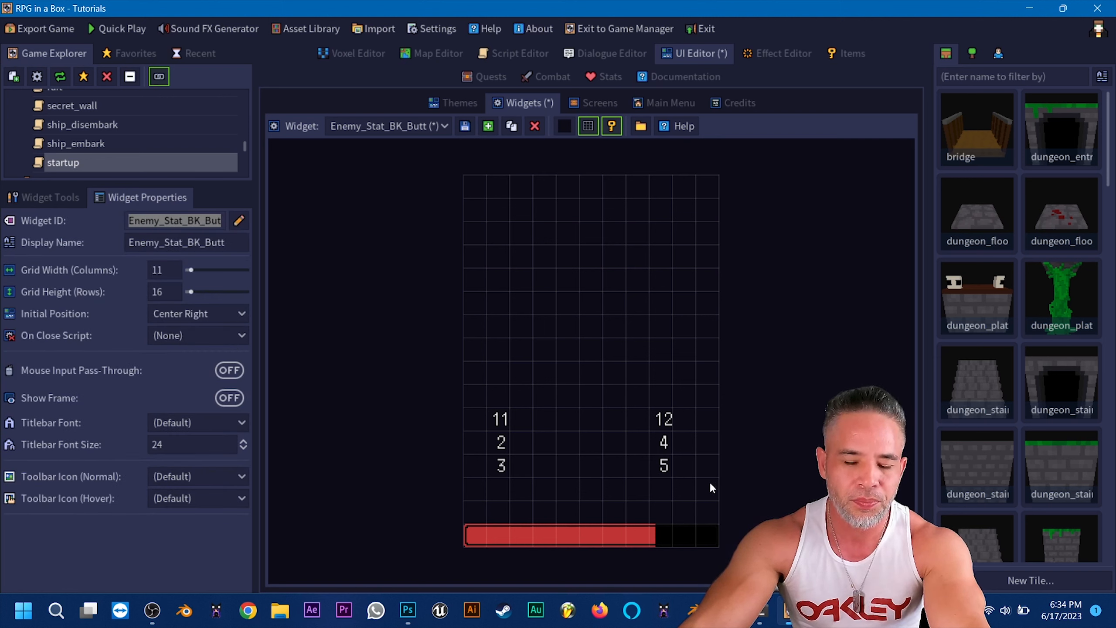
Select the health progress bar, save the Enemy_Stat_BK_Butt widget and launch a test play of the project
click(515, 527)
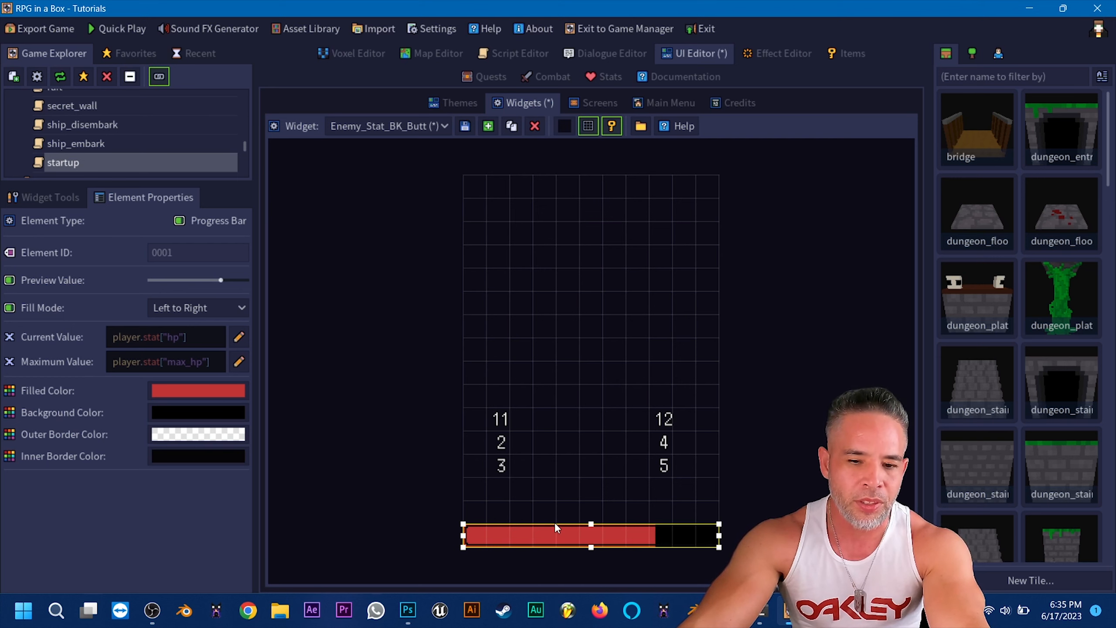
click(465, 126)
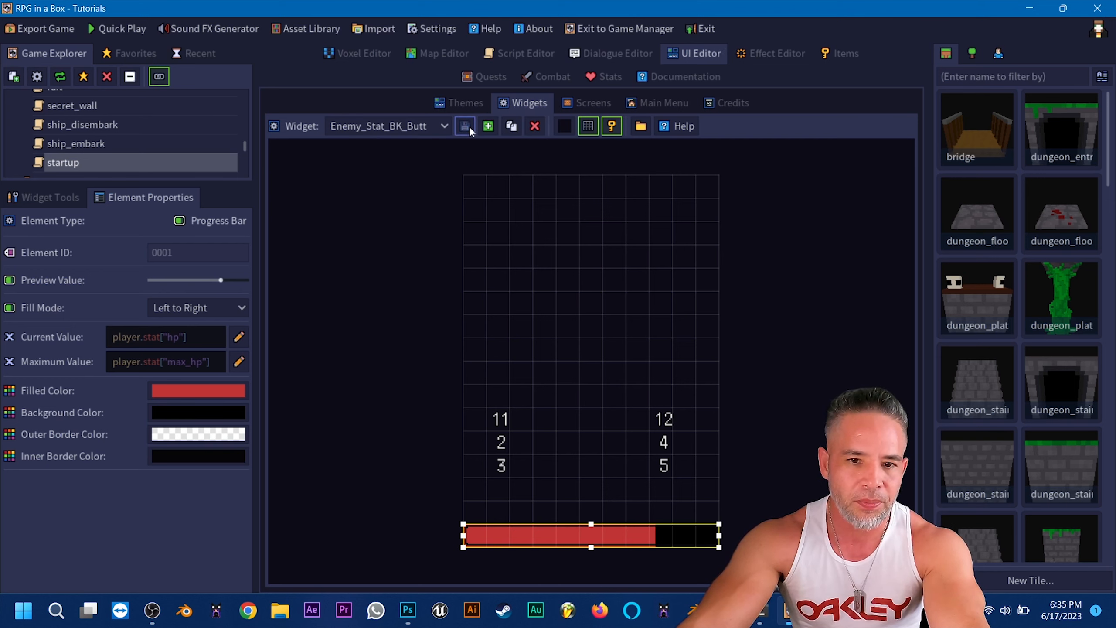
click(119, 28)
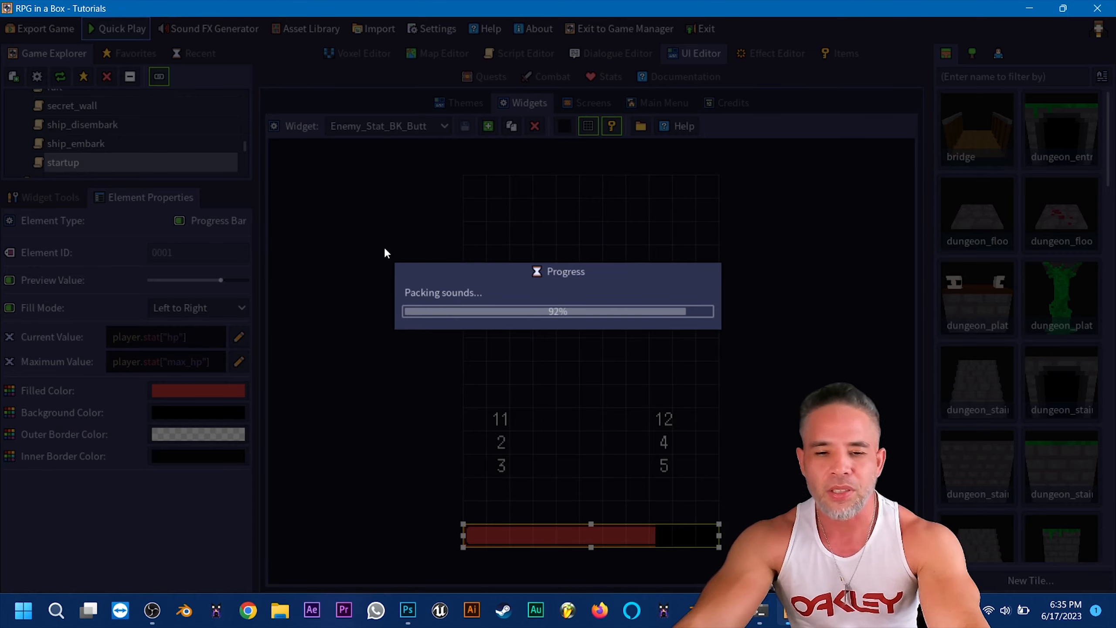
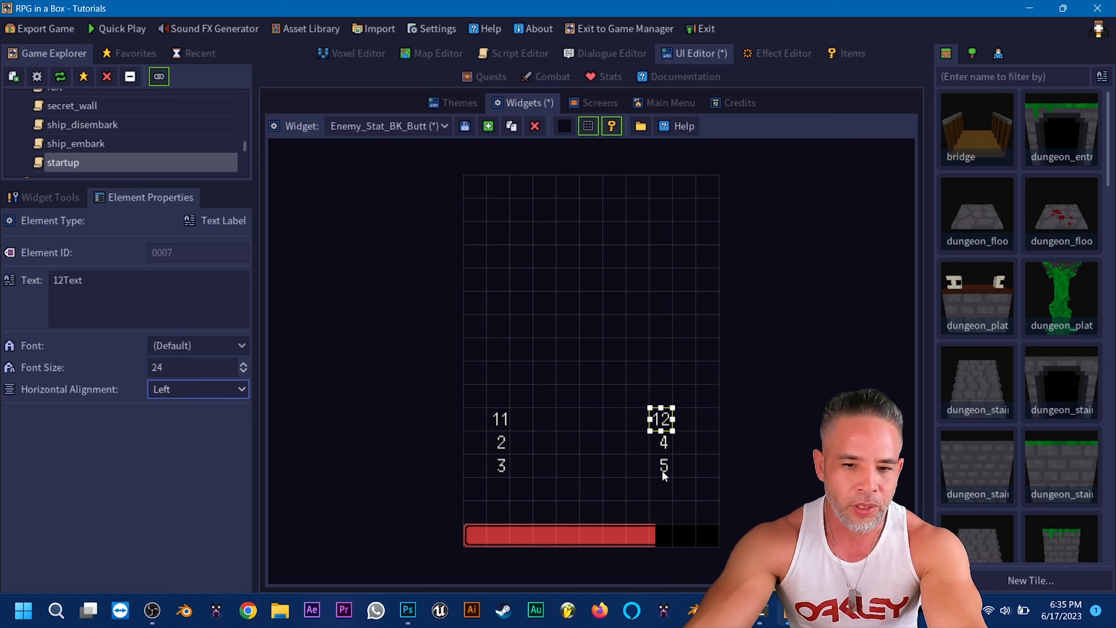
Set the horizontal alignment of the 4 and 5 text labels back to Left and save the widget
click(656, 447)
click(232, 388)
click(176, 406)
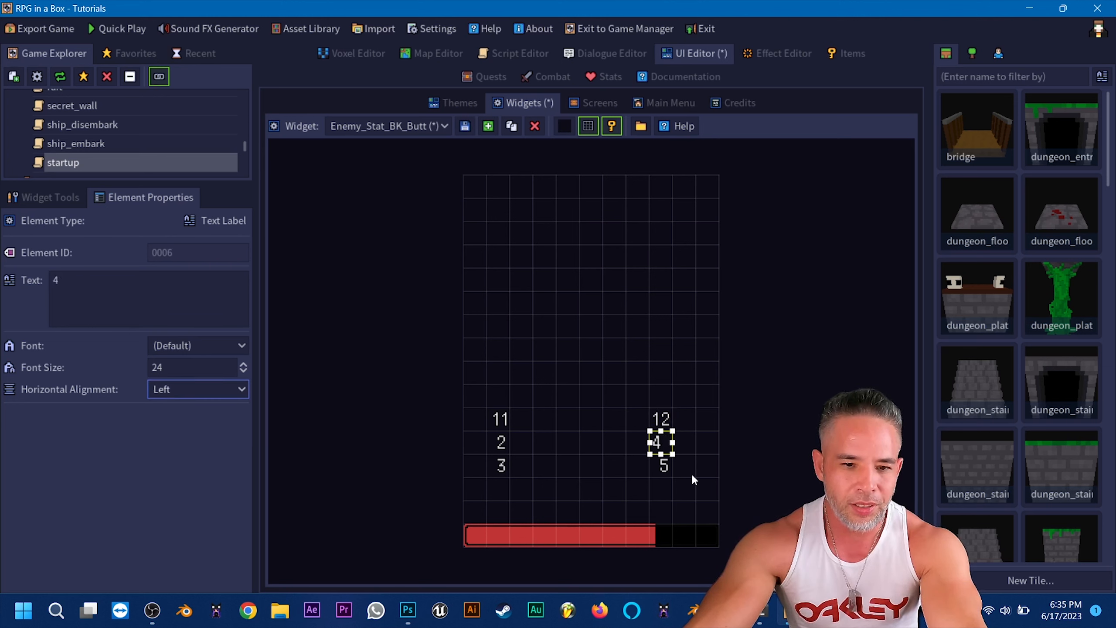
click(661, 466)
click(220, 394)
click(185, 406)
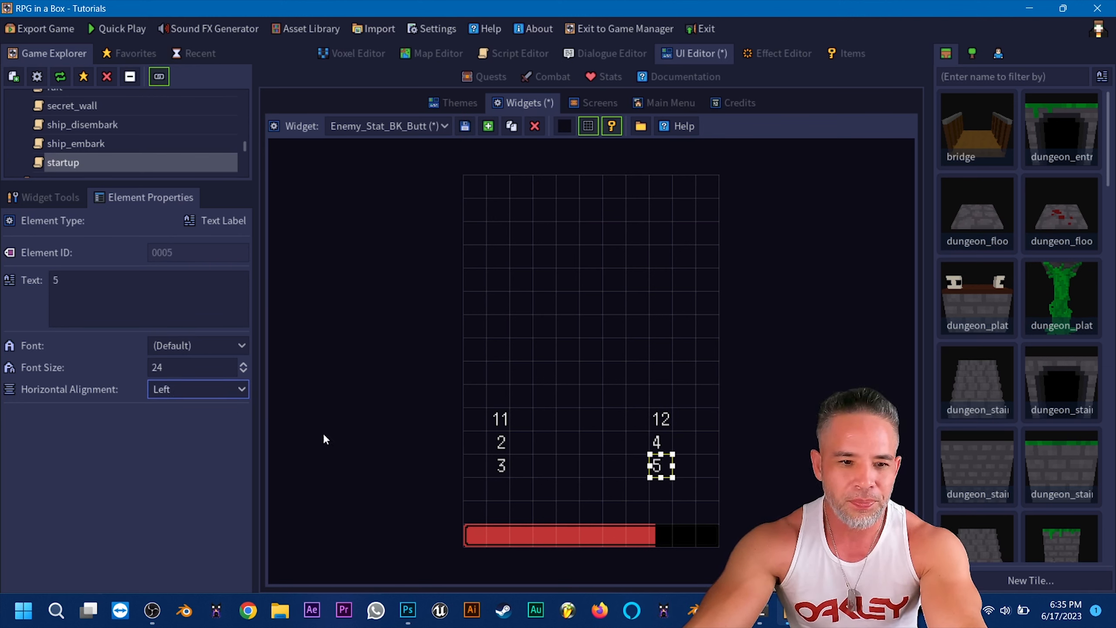
click(617, 475)
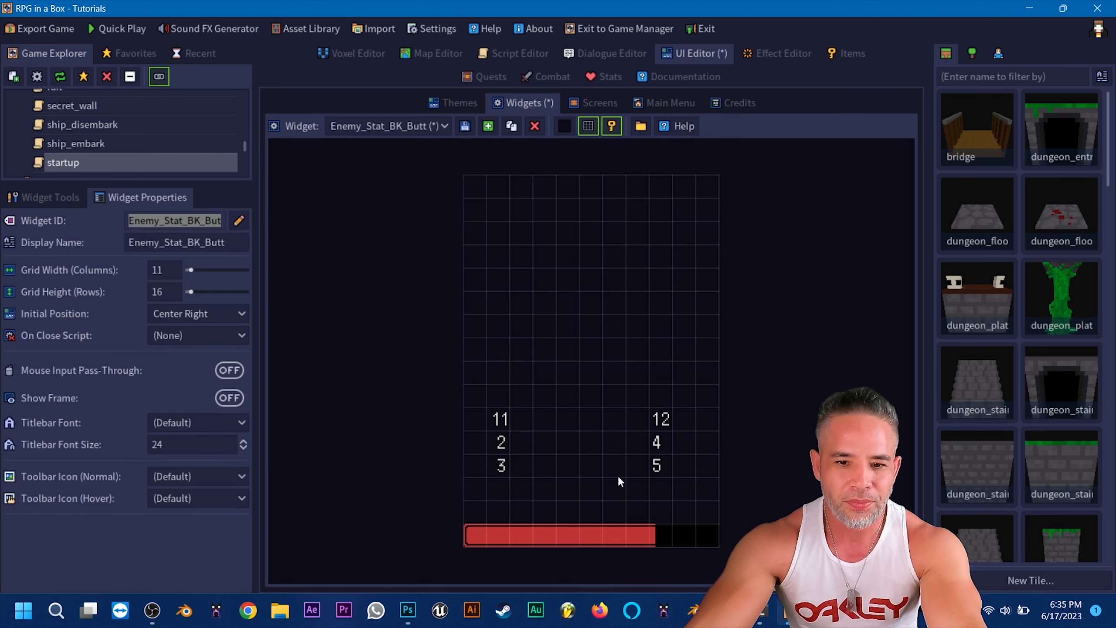
click(465, 126)
Playtest a new game, dismiss the welcome message, check how the stat numbers sit in their blue circles, and quit
click(104, 29)
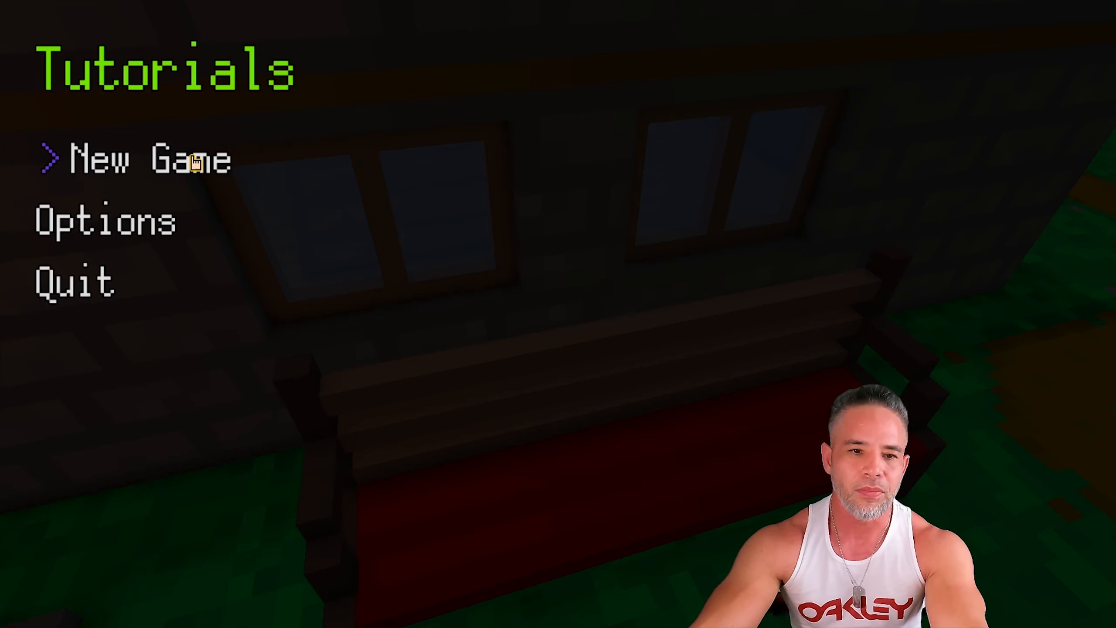
click(180, 164)
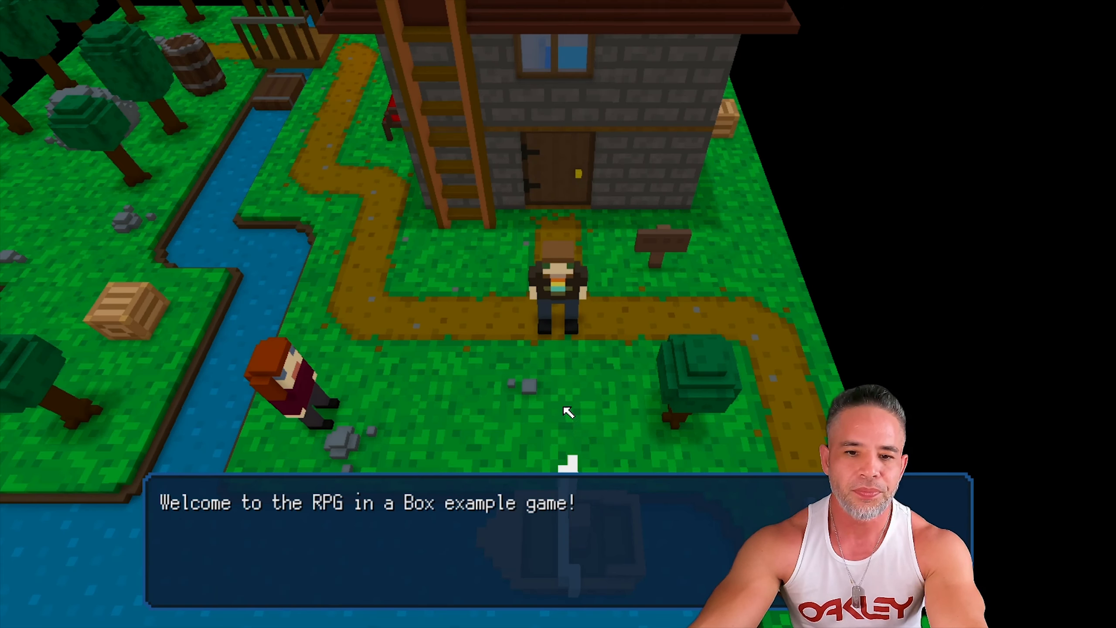
click(601, 490)
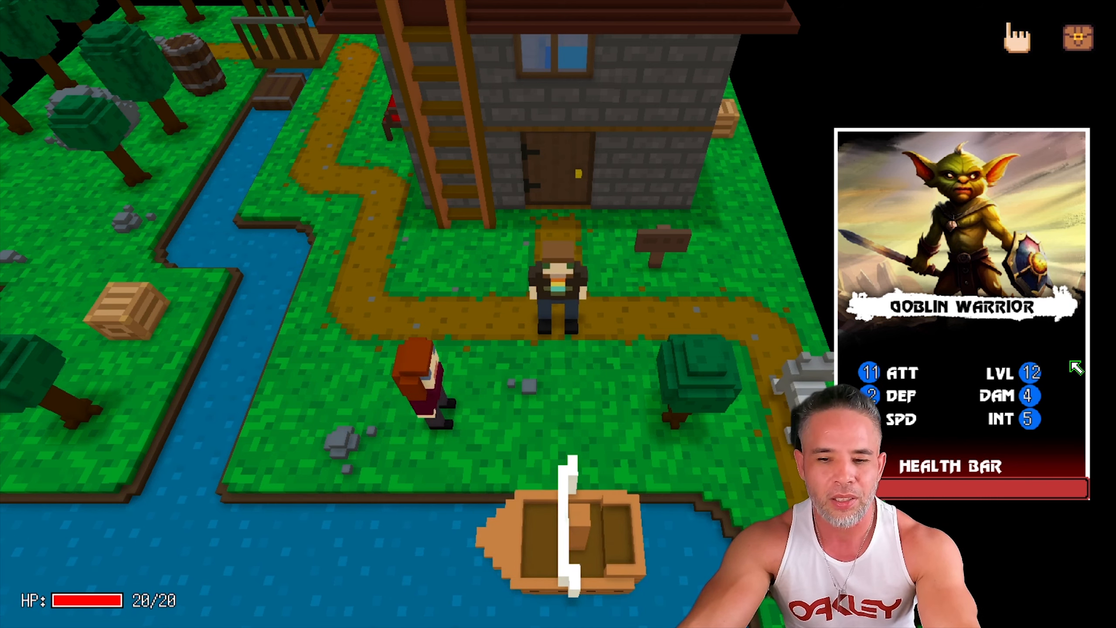
key(Escape)
click(111, 277)
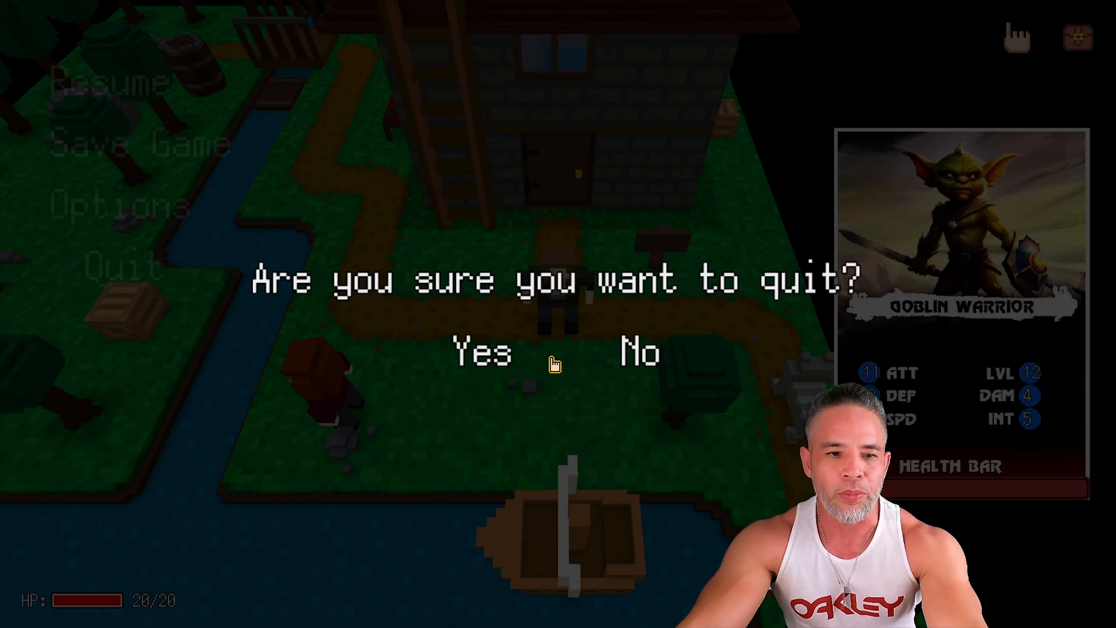
click(505, 359)
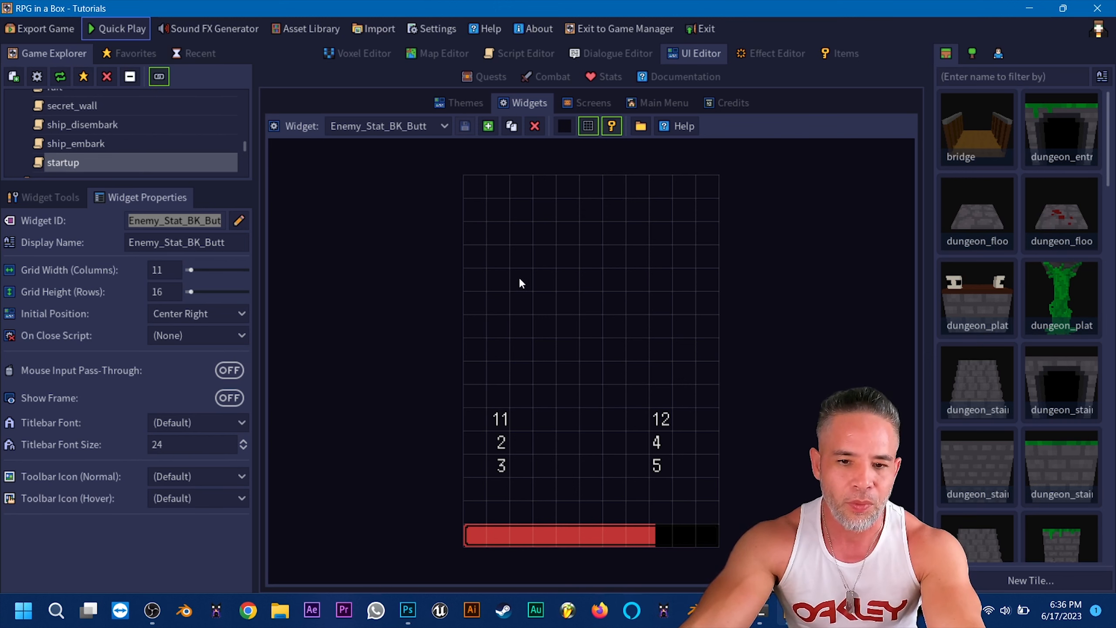
Set the font size of the 11, 2 and 3 text labels to 21
click(498, 422)
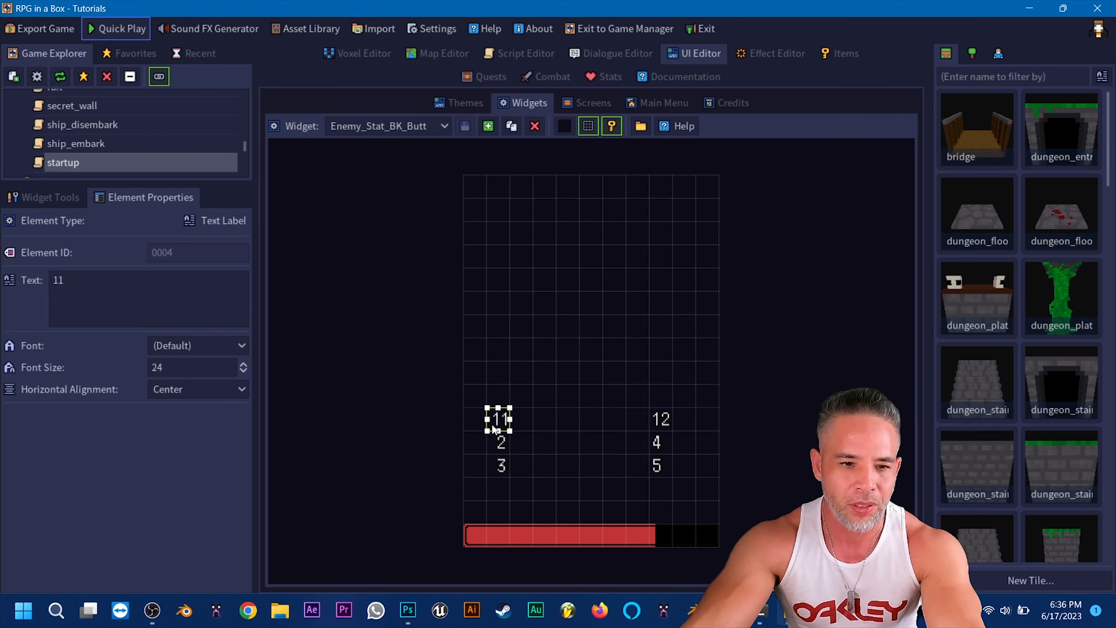
click(243, 371)
click(244, 371)
click(243, 372)
click(498, 449)
drag(210, 372, 116, 364)
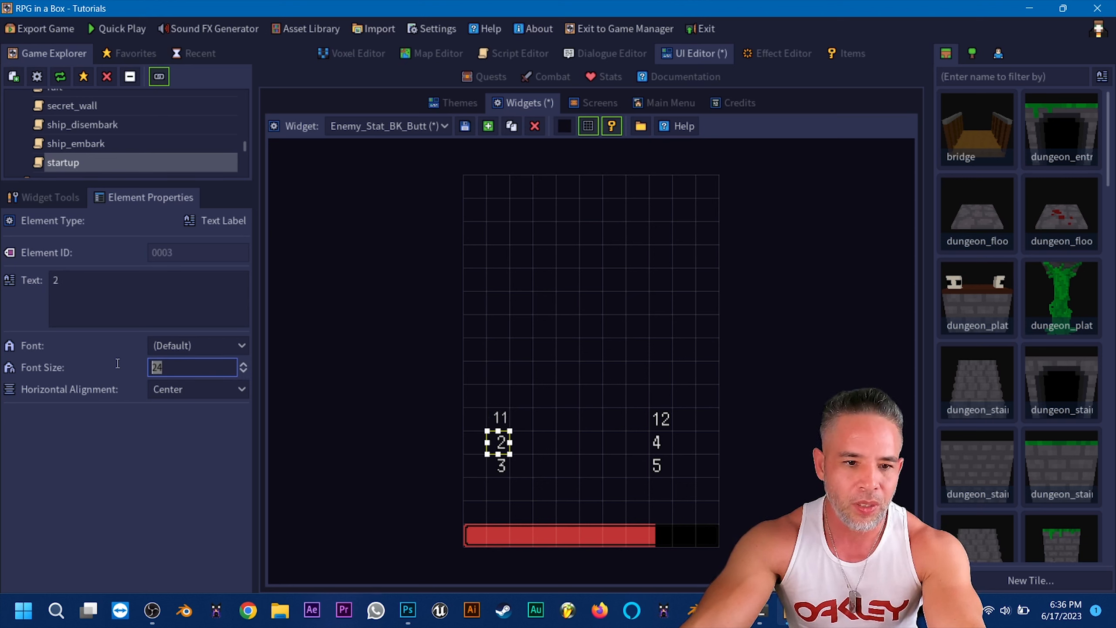
text(21)
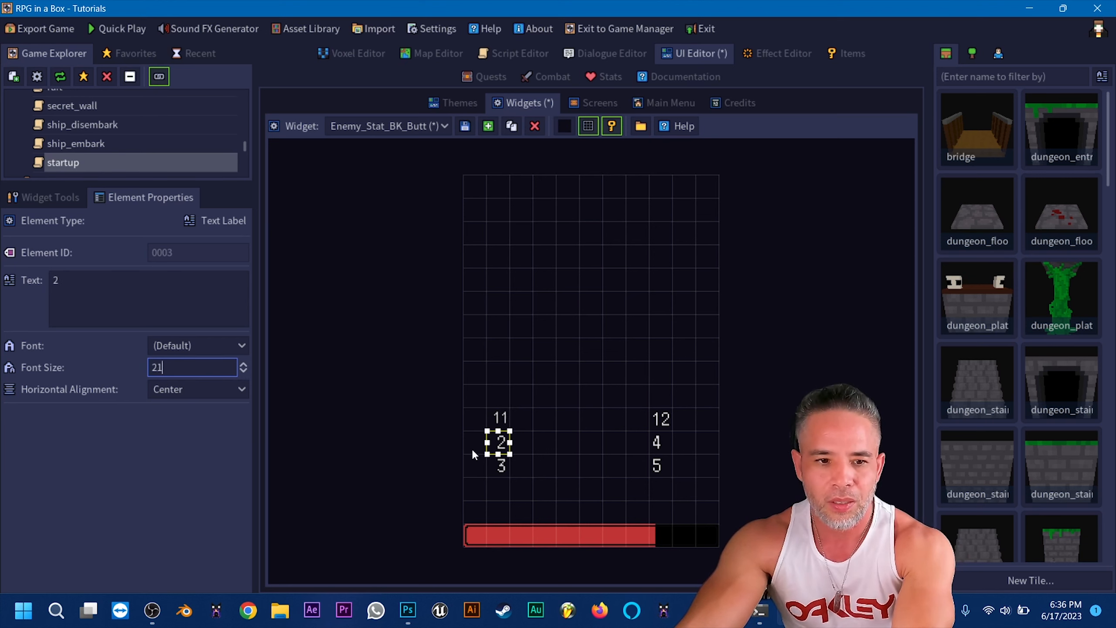
click(498, 465)
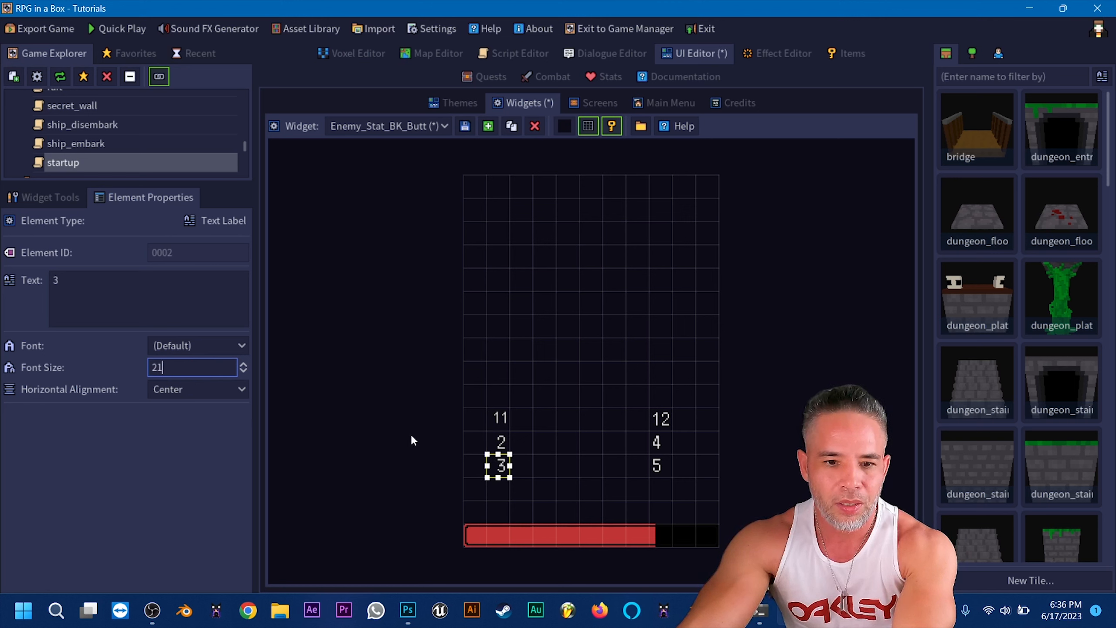
click(615, 437)
click(506, 443)
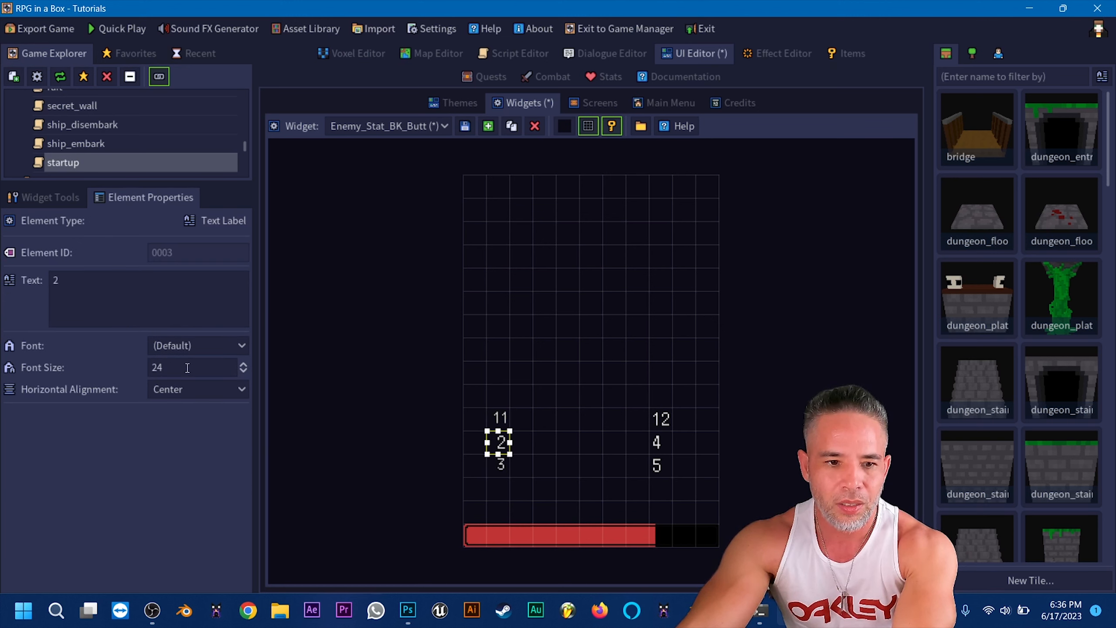
click(515, 410)
Set the font size of the 12, 4 and 5 text labels to 21 and deselect them
click(659, 420)
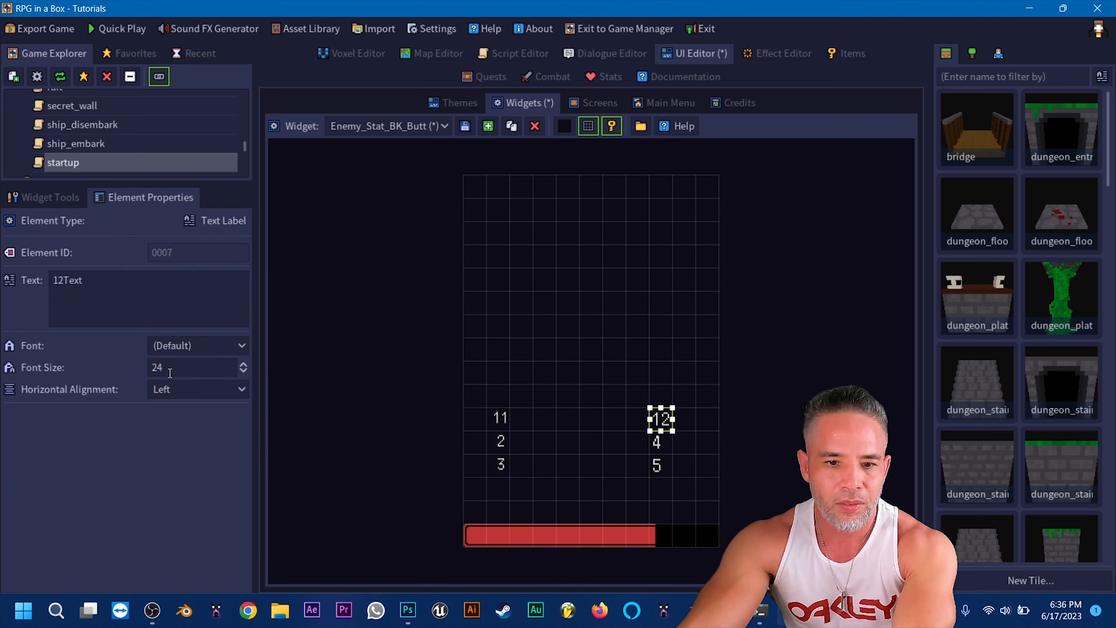
click(354, 401)
click(656, 442)
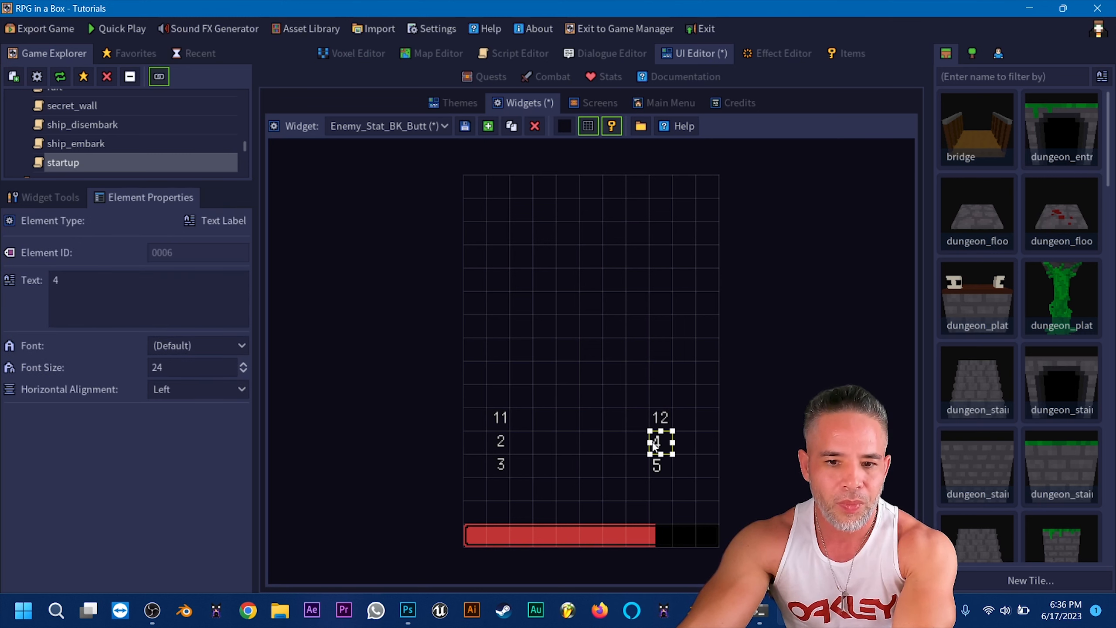
double_click(193, 367)
text(21)
click(575, 419)
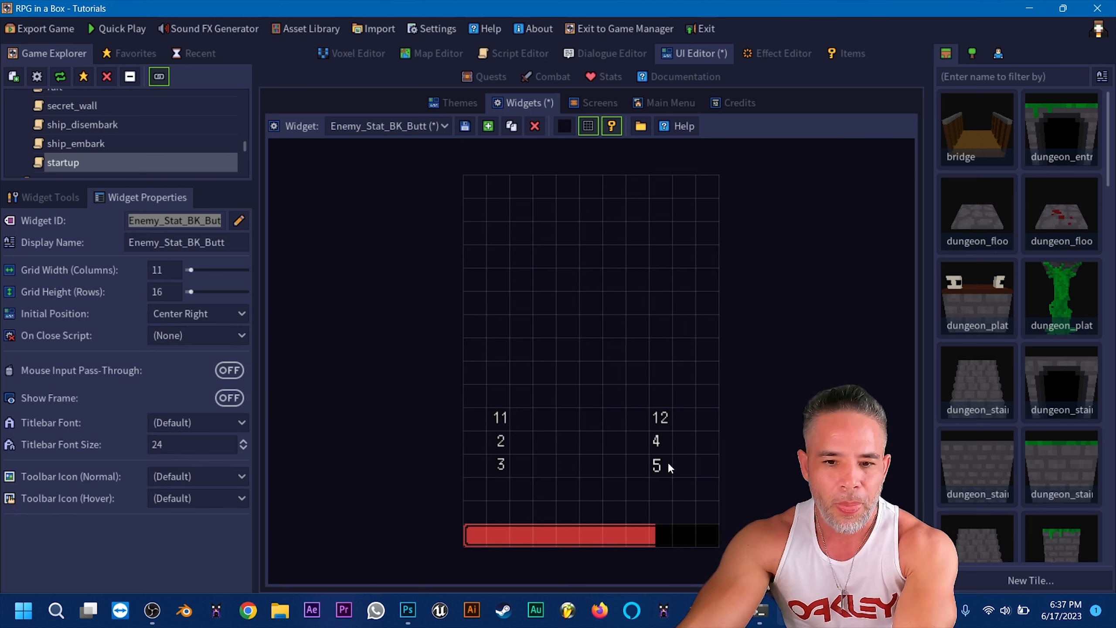
click(660, 465)
double_click(188, 368)
text(21)
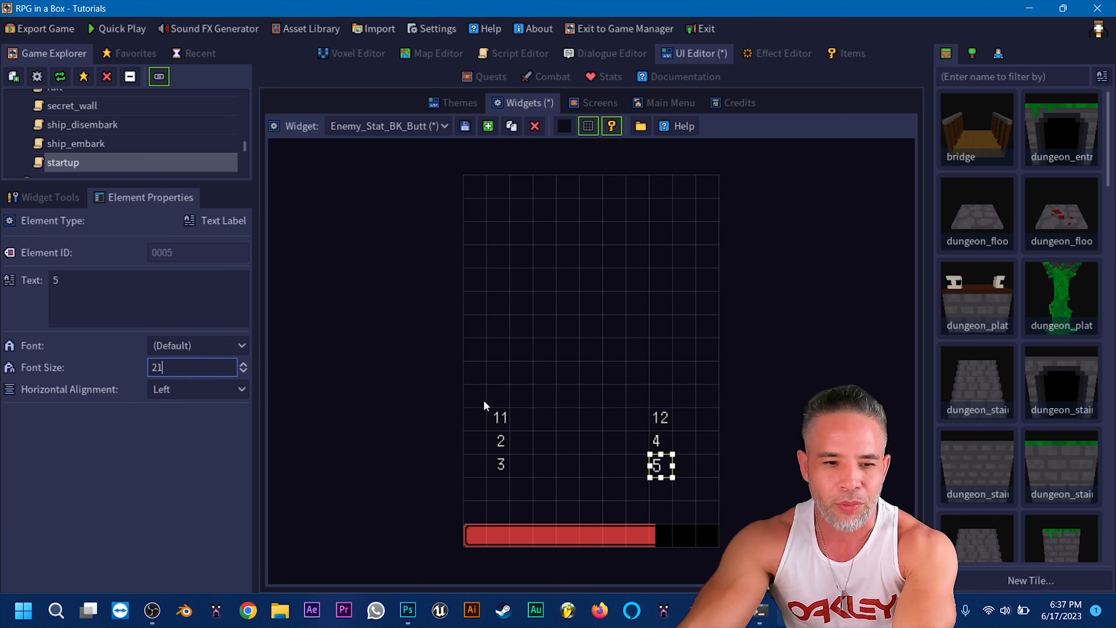
click(547, 392)
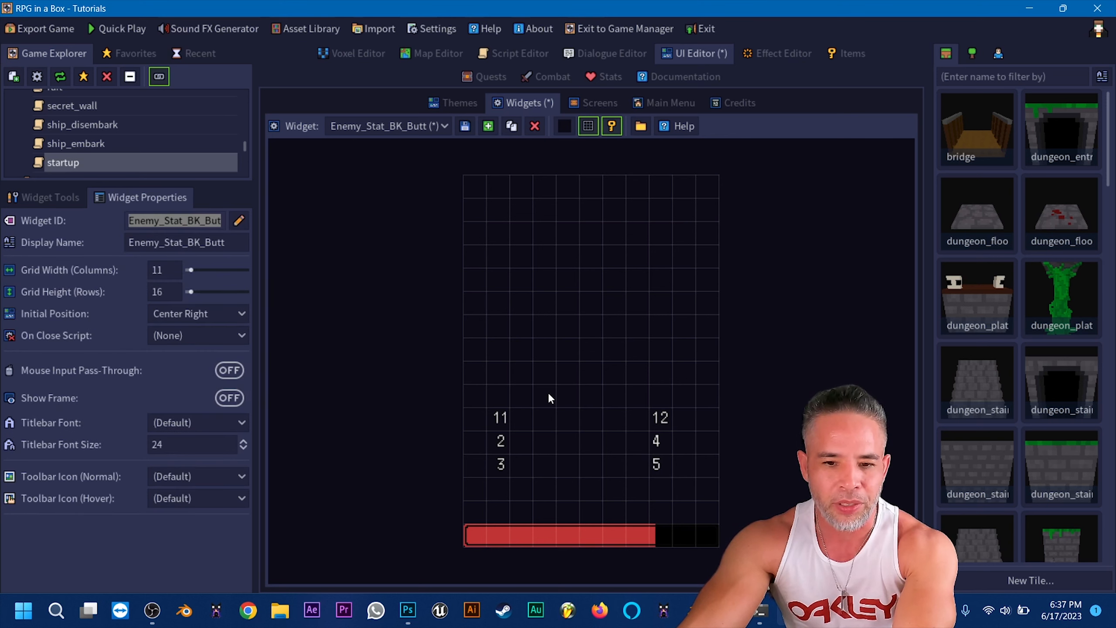
Check the font size and alignment of all six number labels and save the Enemy_Stat_BK_Butt widget
click(661, 418)
click(655, 440)
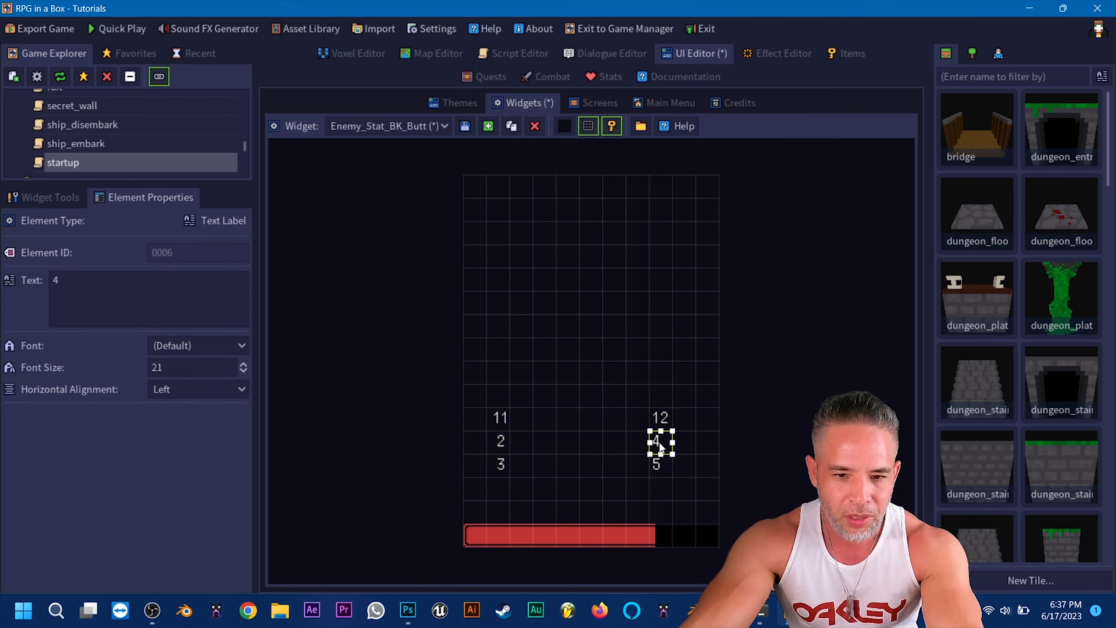
click(508, 441)
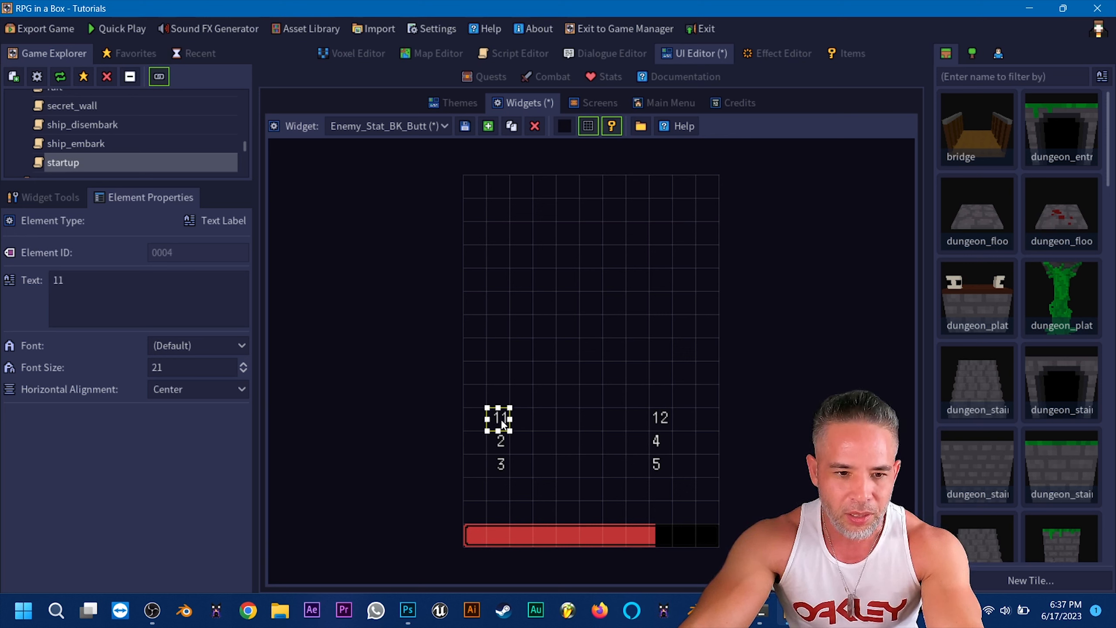
click(500, 465)
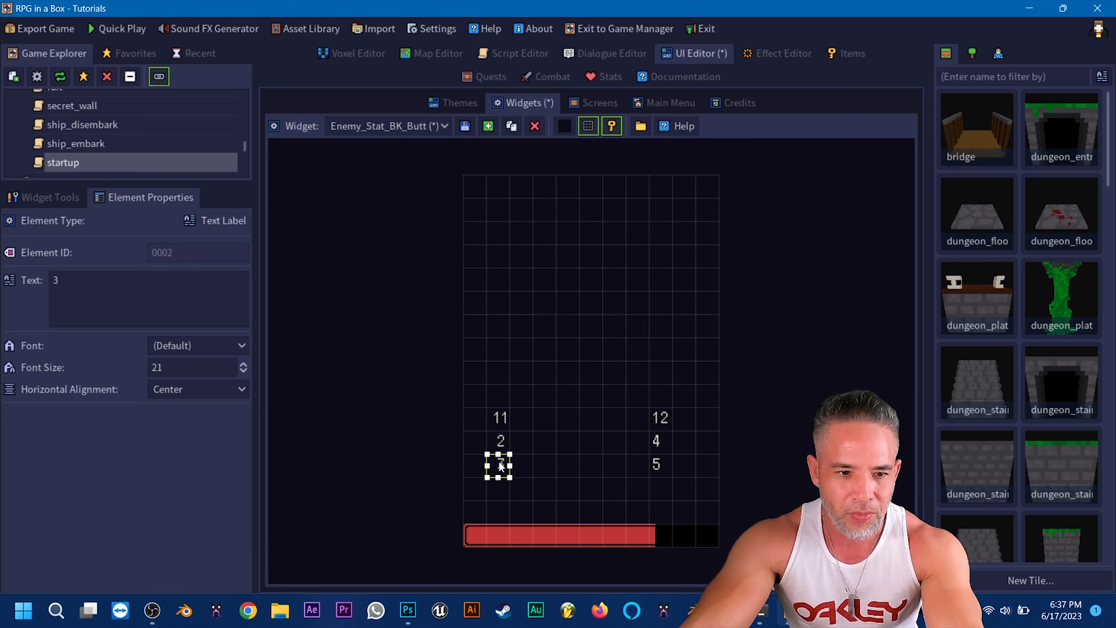
click(658, 468)
click(655, 421)
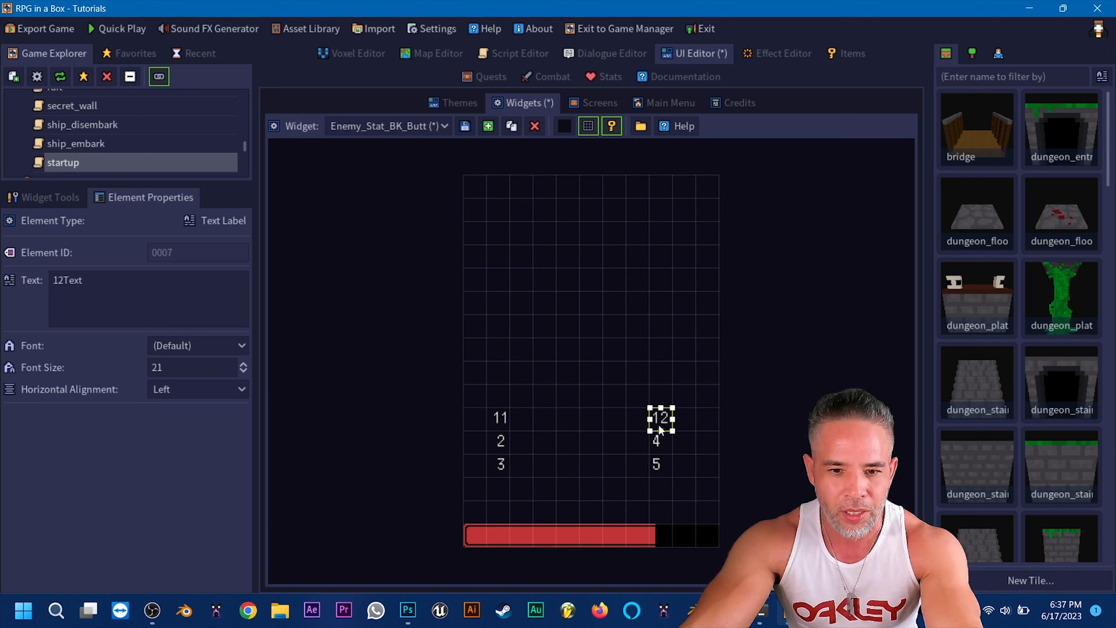
click(659, 447)
click(503, 441)
click(501, 418)
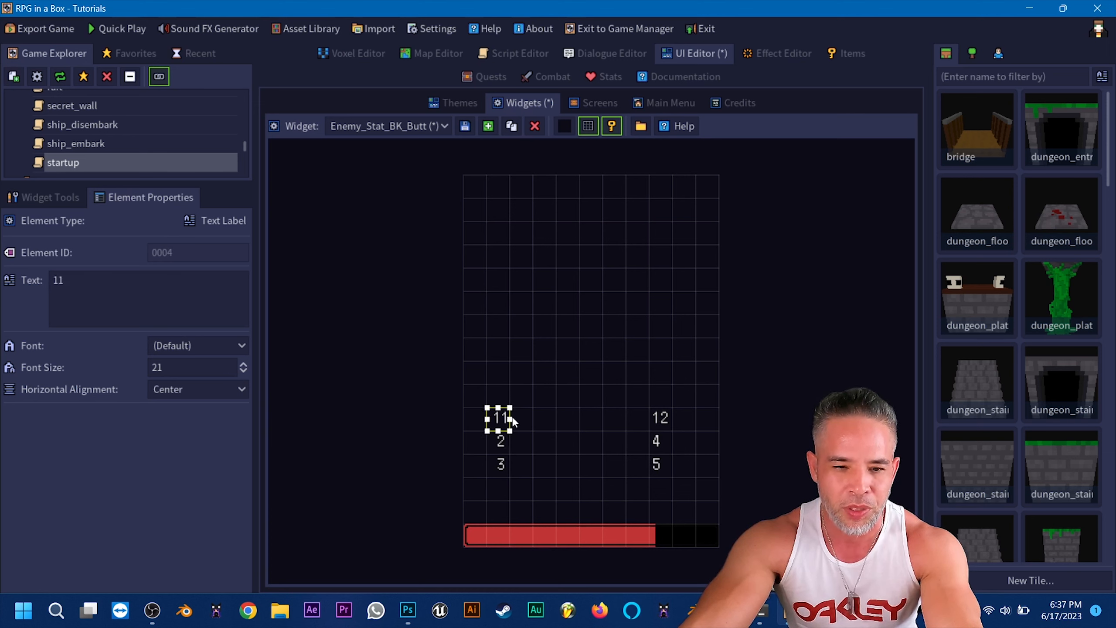
click(662, 420)
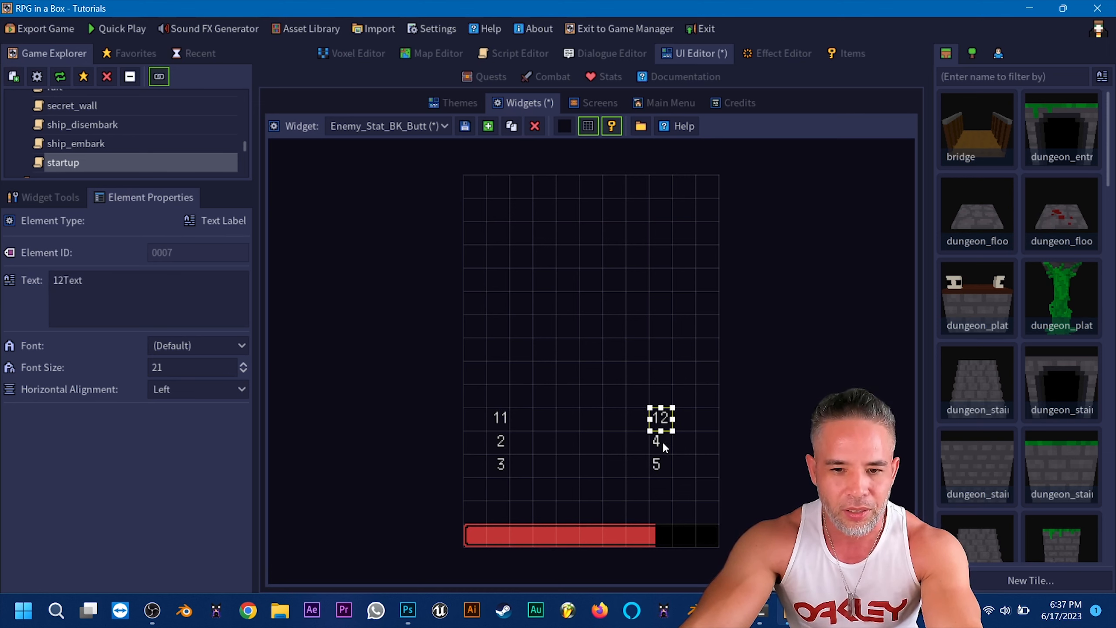
click(661, 441)
click(662, 464)
click(568, 483)
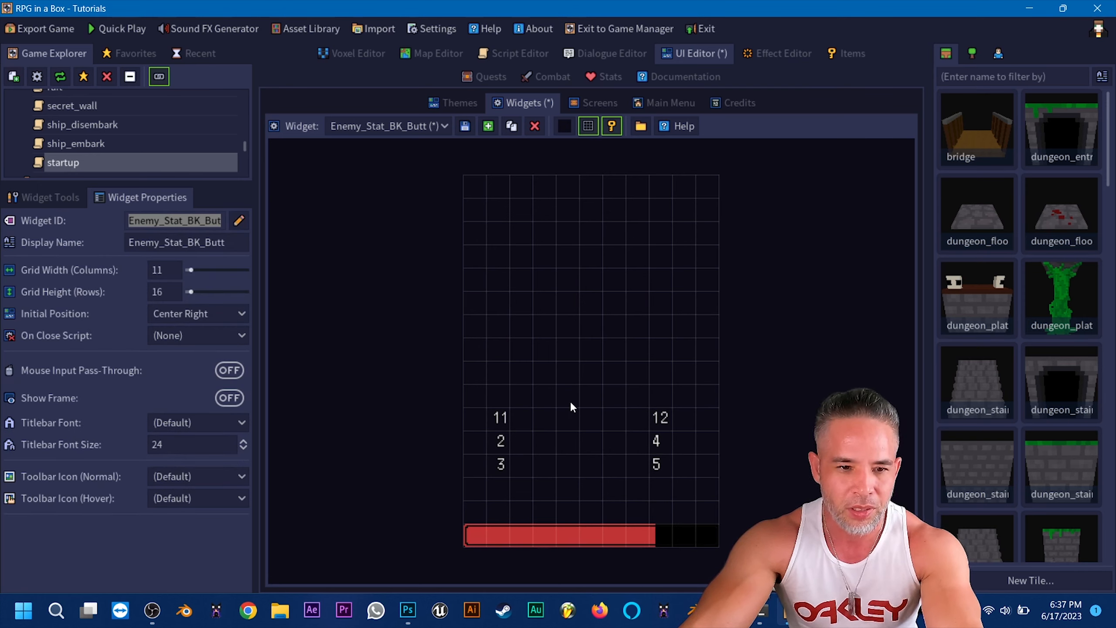
click(464, 127)
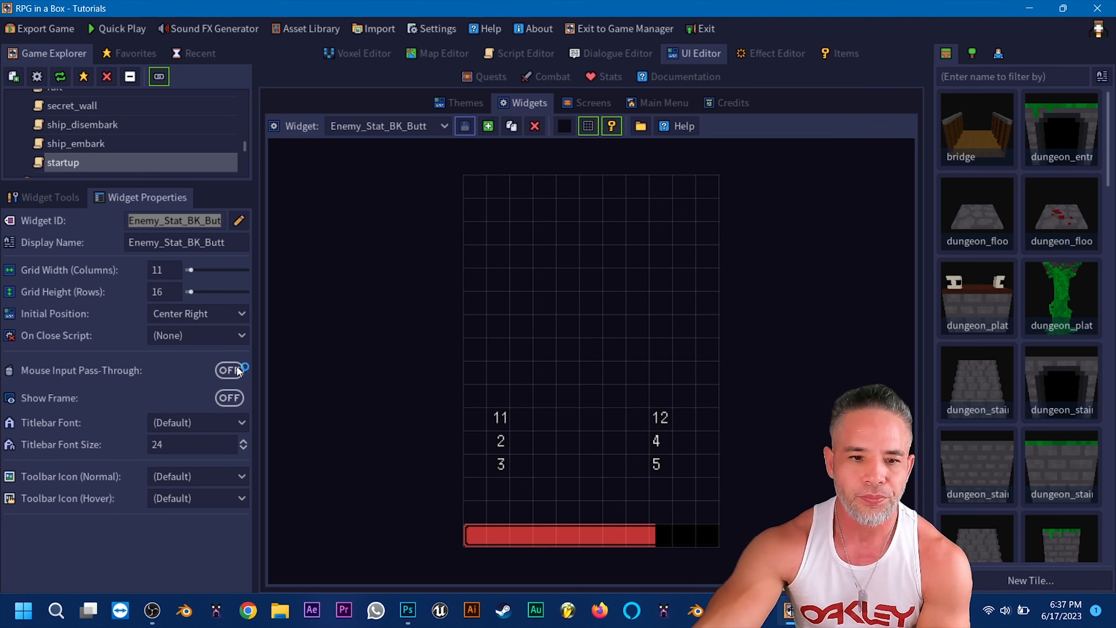
click(152, 603)
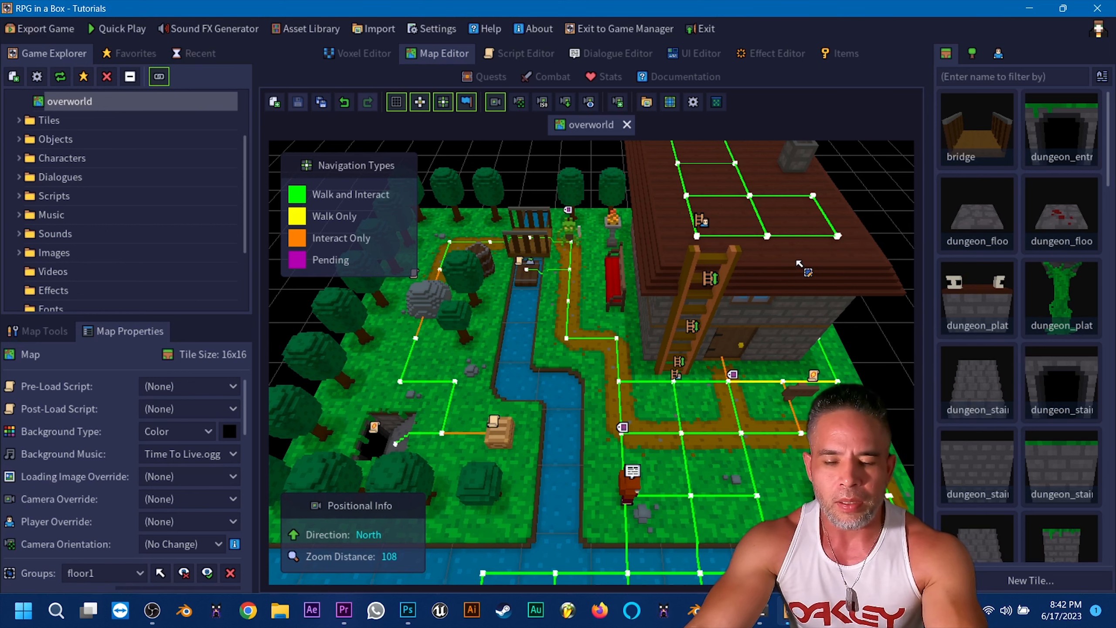
Inspect the Current Value and Maximum Value expressions of the Enemy_Stat_BK_Butt widget's health progress bar
click(718, 56)
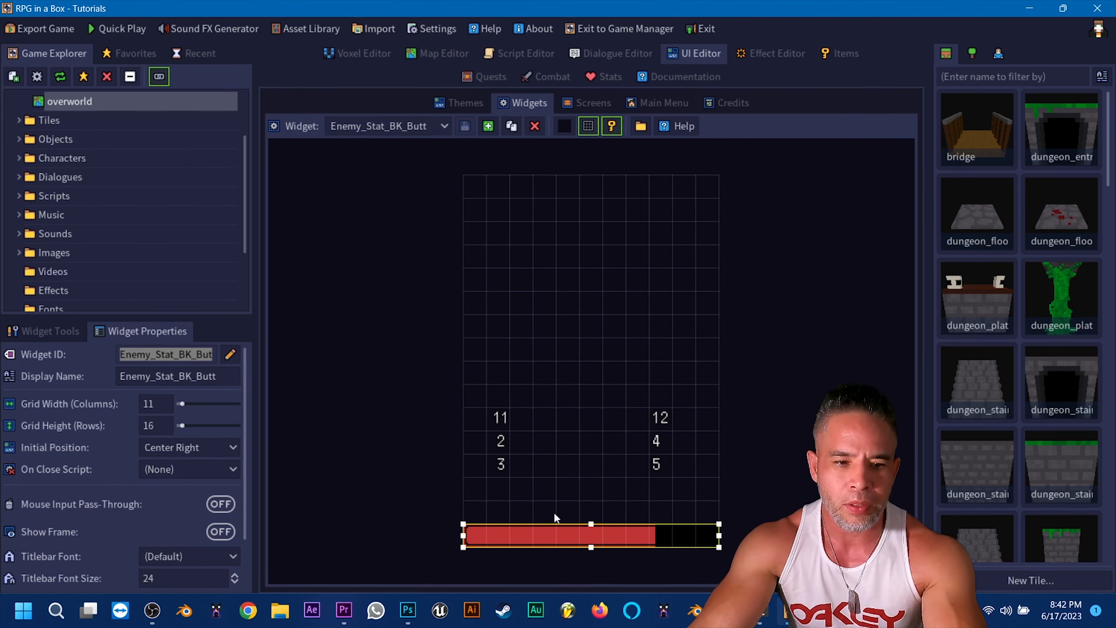
click(511, 533)
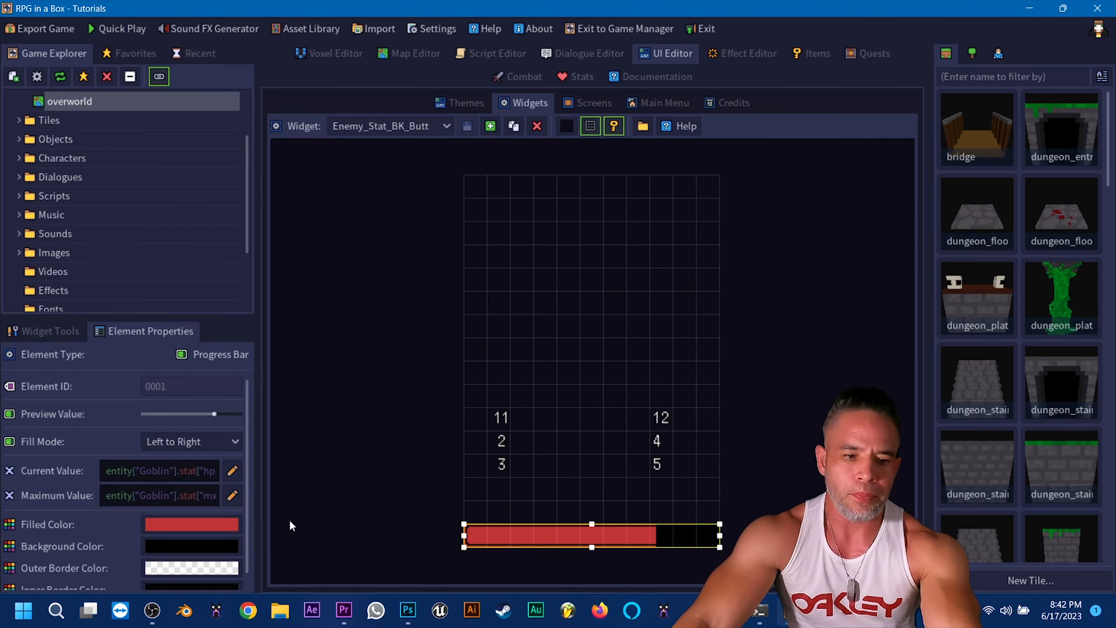
click(235, 472)
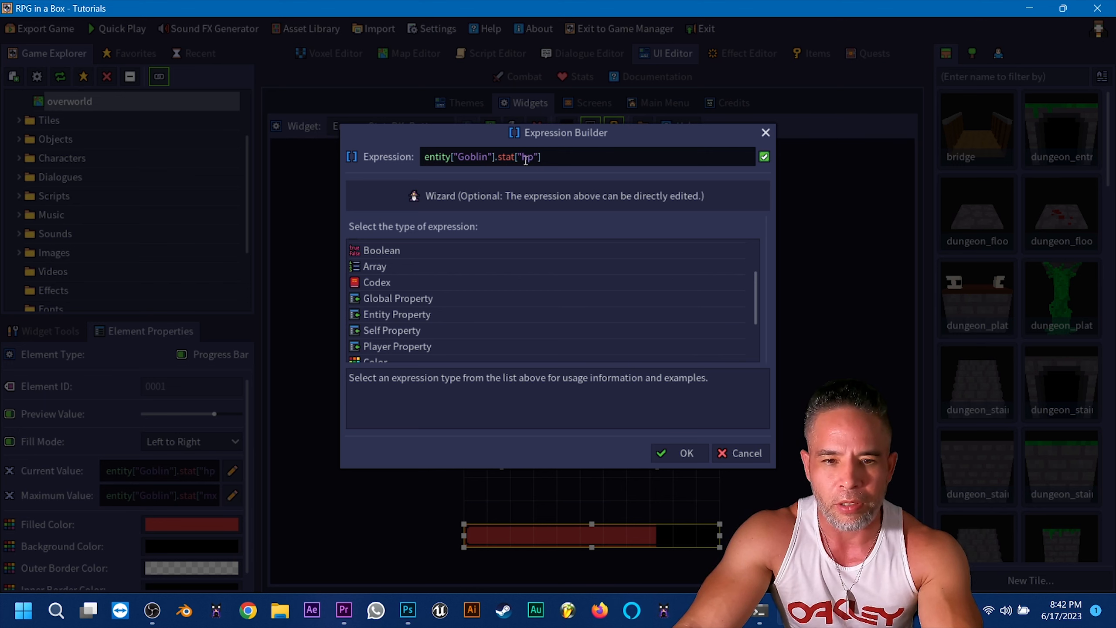
click(683, 453)
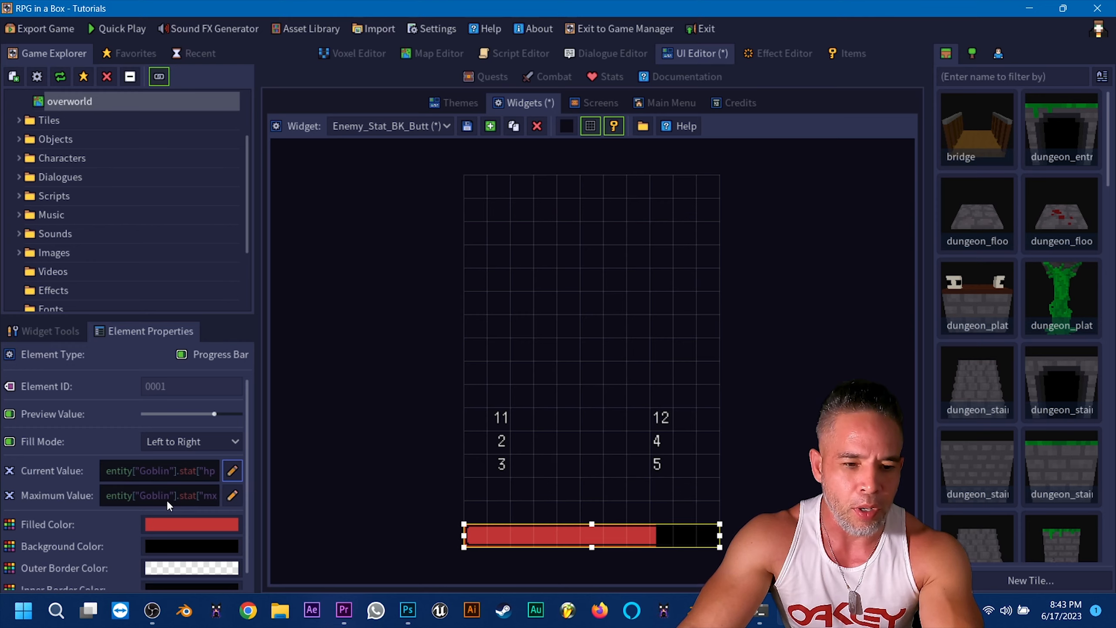
click(229, 496)
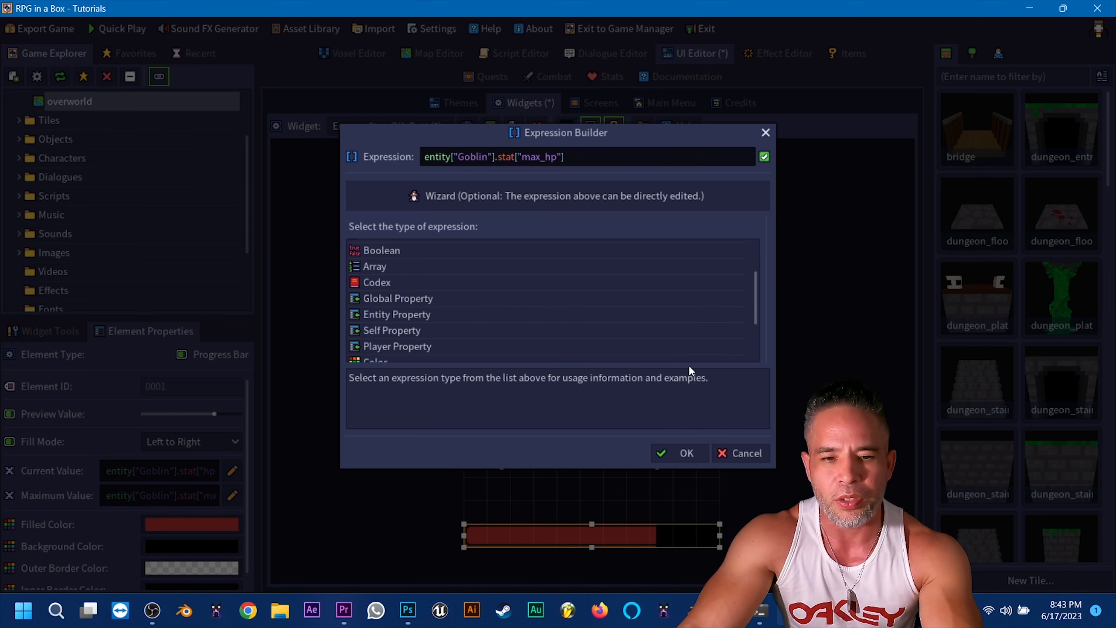
click(676, 453)
click(754, 281)
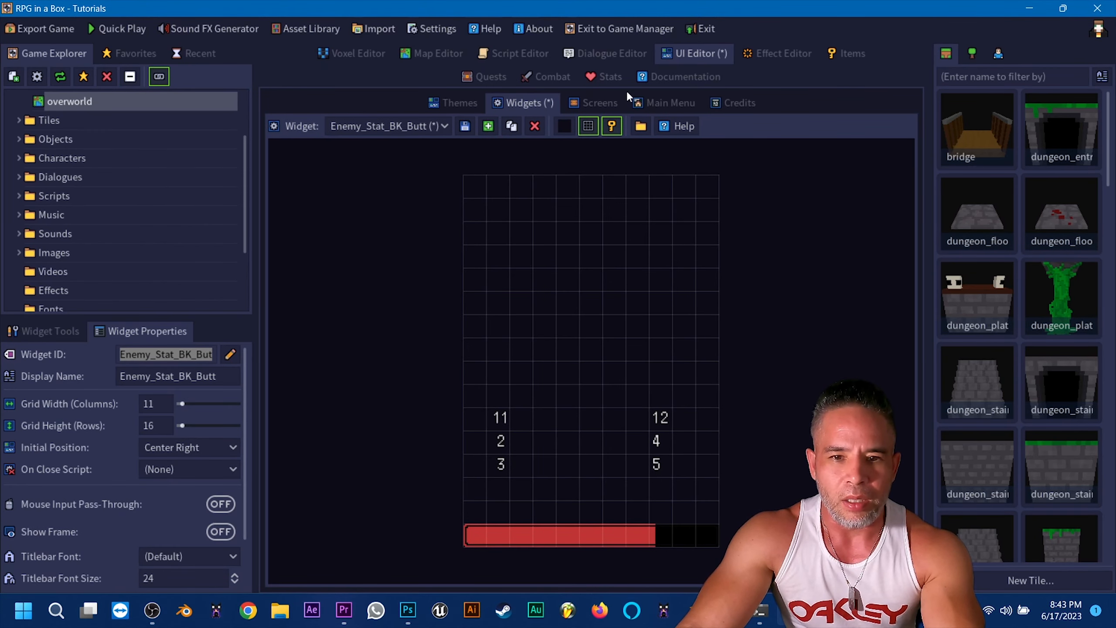
Review the built-in character stat IDs, save the Enemy_Stat_BK_Butt widget and select its health progress bar
click(603, 78)
mouse_move(413, 182)
mouse_down()
mouse_move(414, 234)
mouse_move(420, 170)
mouse_move(408, 243)
mouse_move(412, 173)
mouse_move(415, 234)
mouse_move(421, 173)
mouse_move(421, 189)
mouse_up()
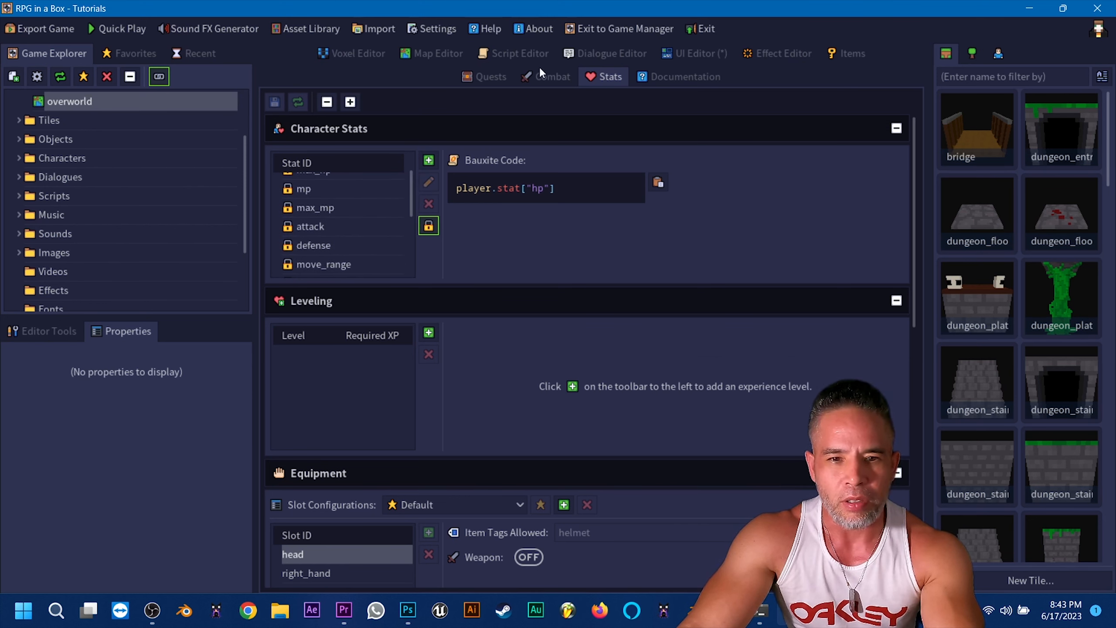
click(671, 52)
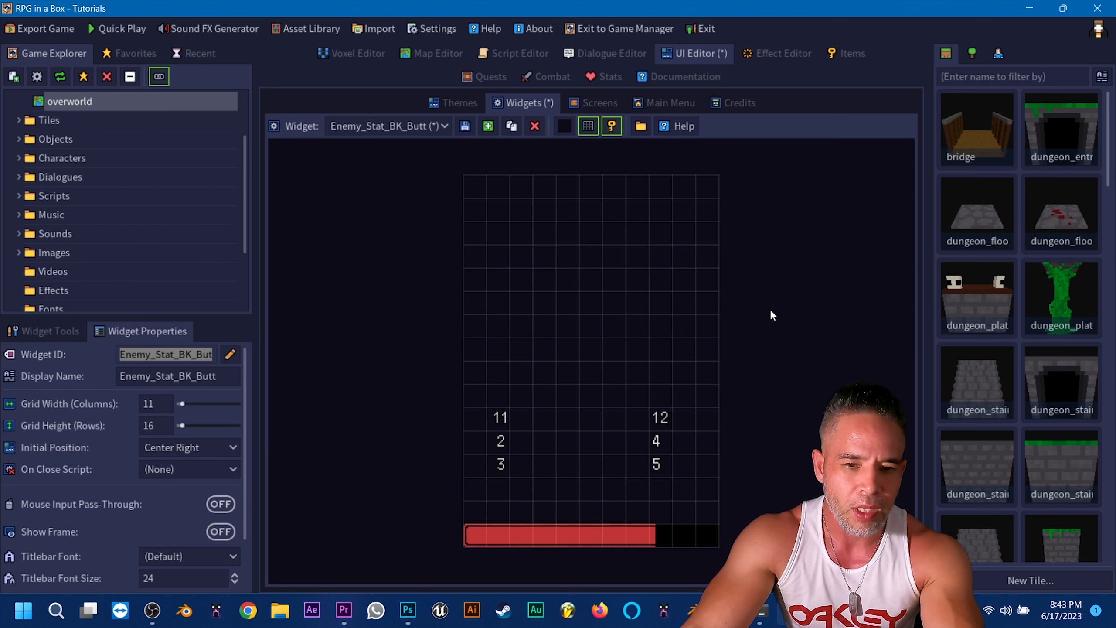
click(464, 126)
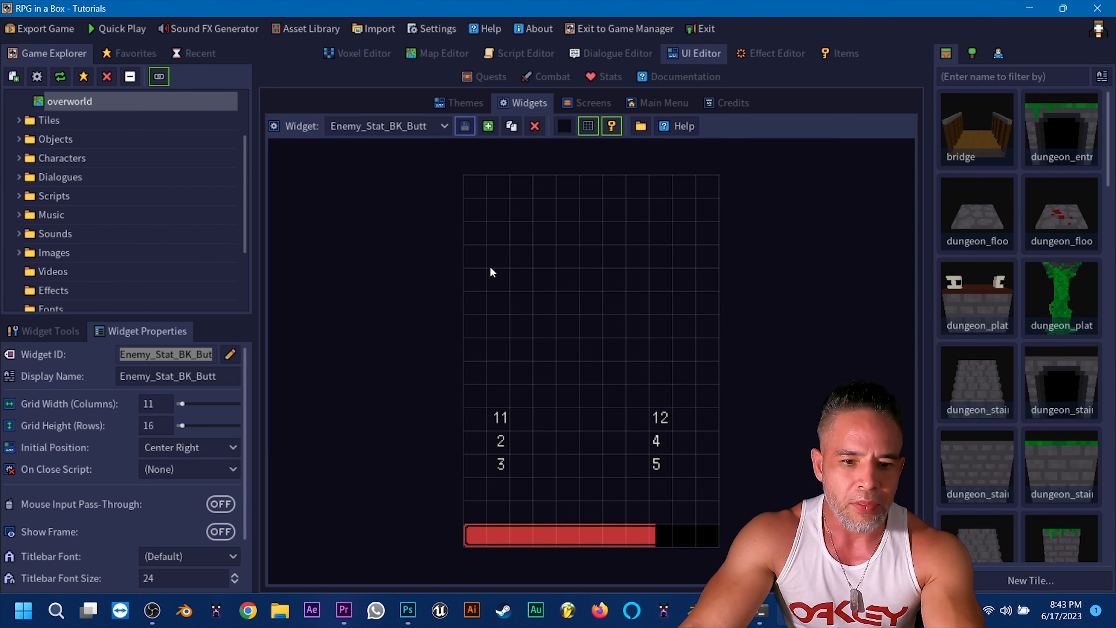
click(502, 535)
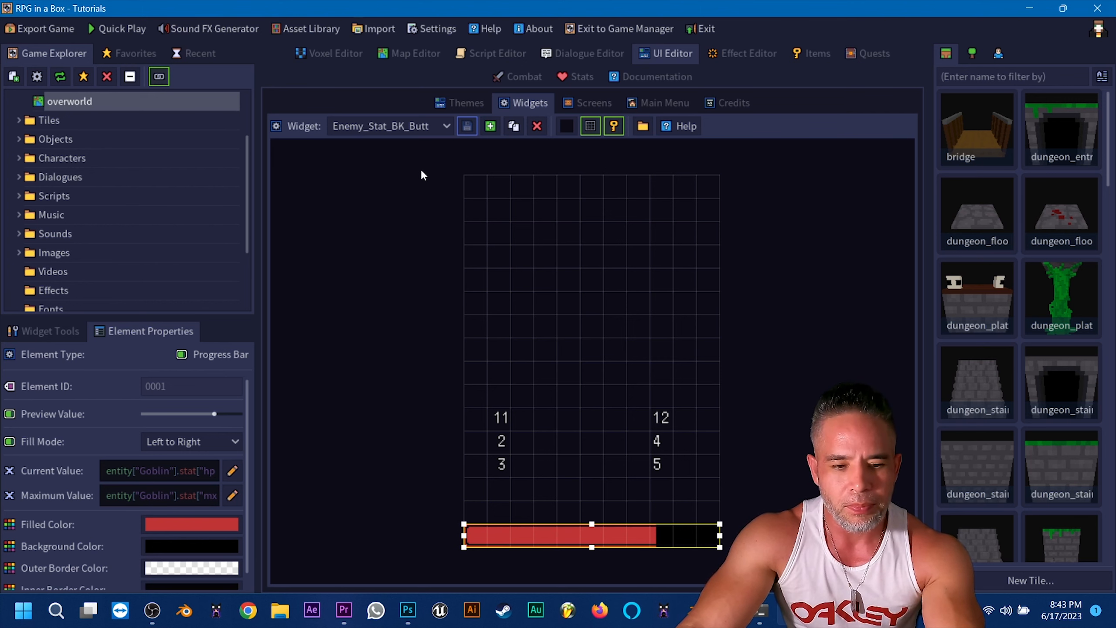
Place a barrel object on the overworld map's dirt path, one tile before the house's ladder
click(421, 58)
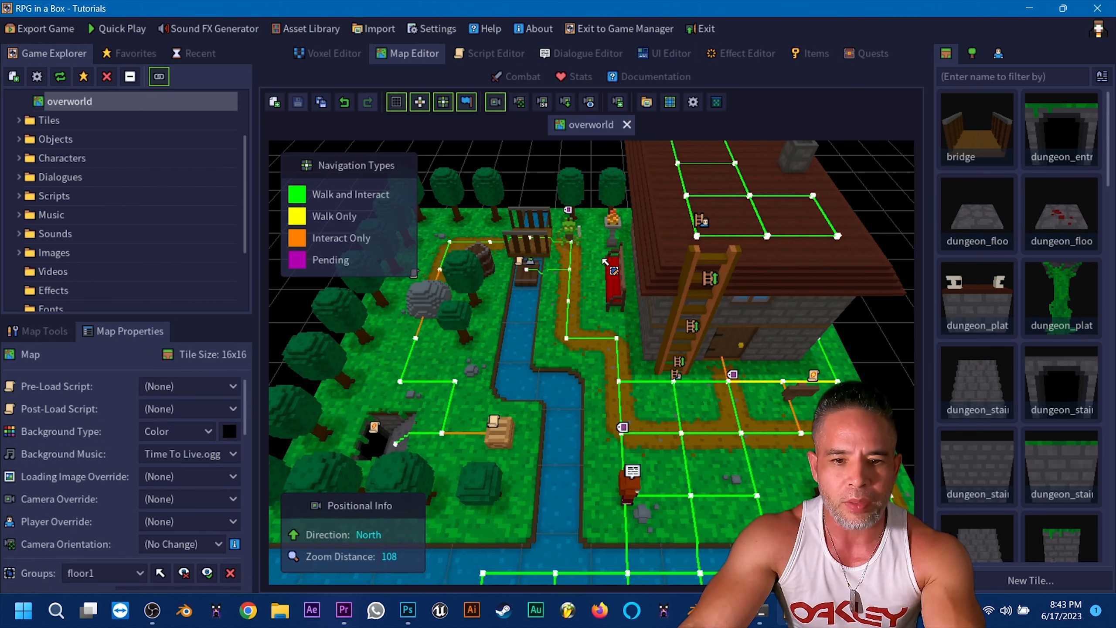
click(972, 54)
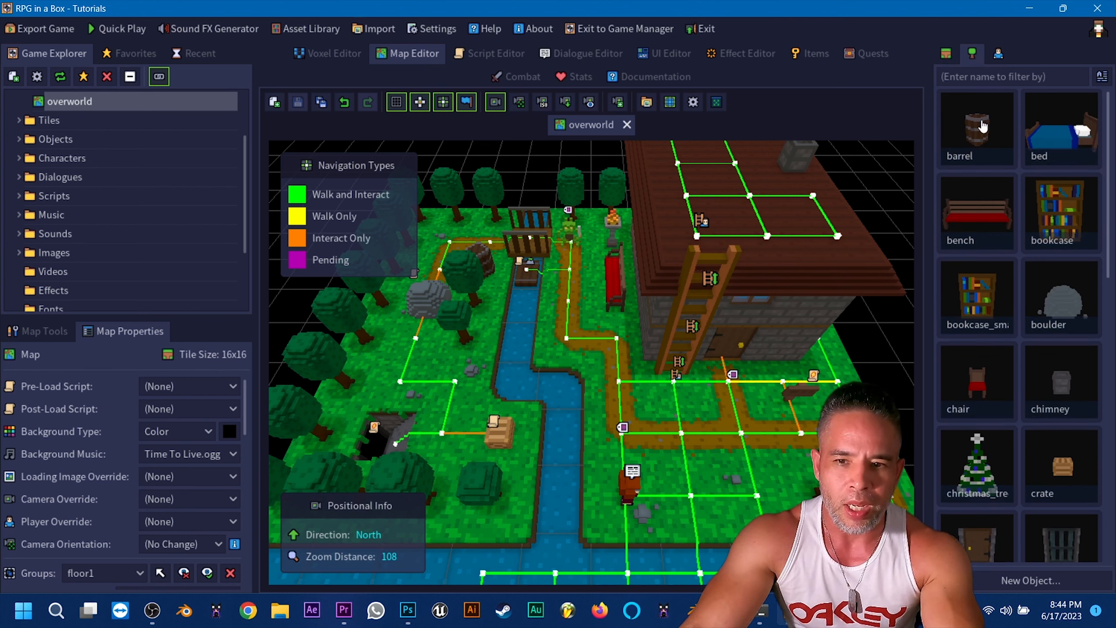
click(983, 126)
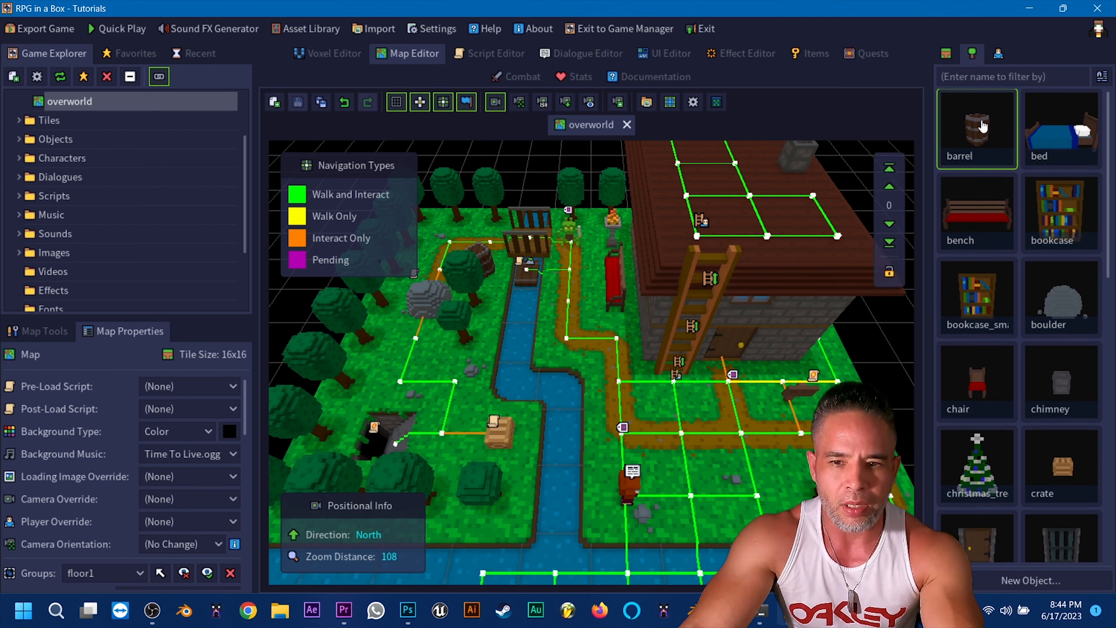
click(48, 333)
click(61, 361)
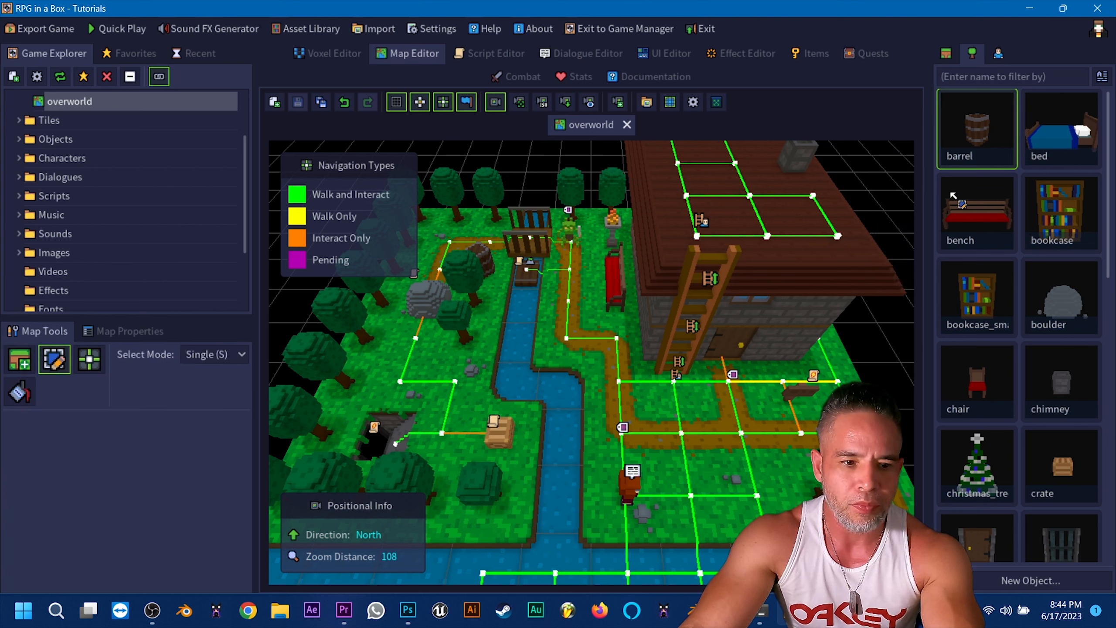
click(988, 153)
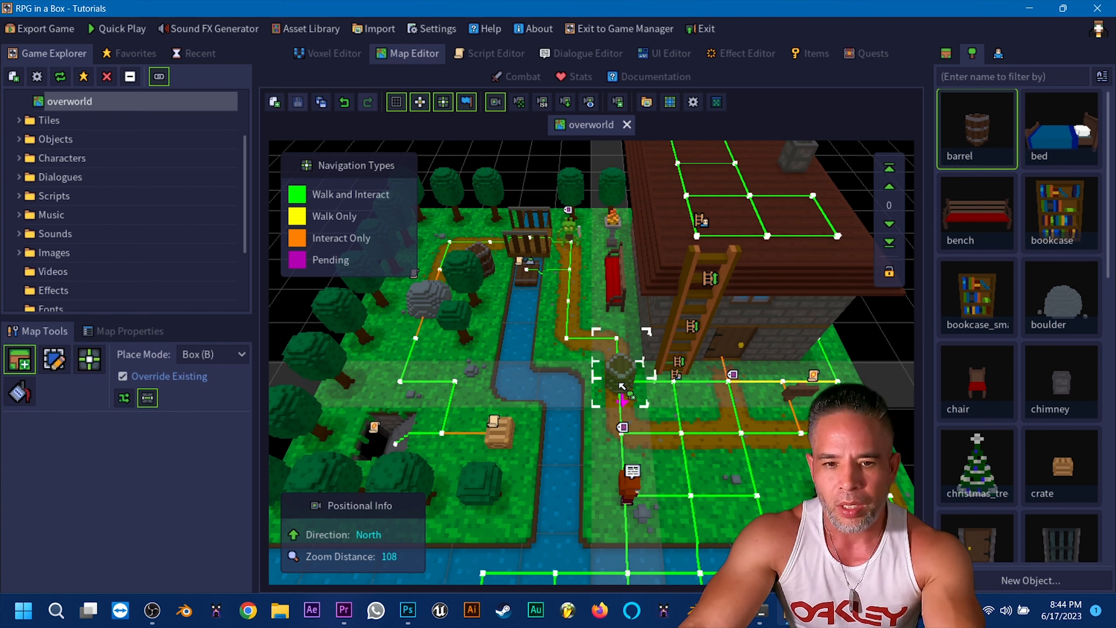
click(622, 386)
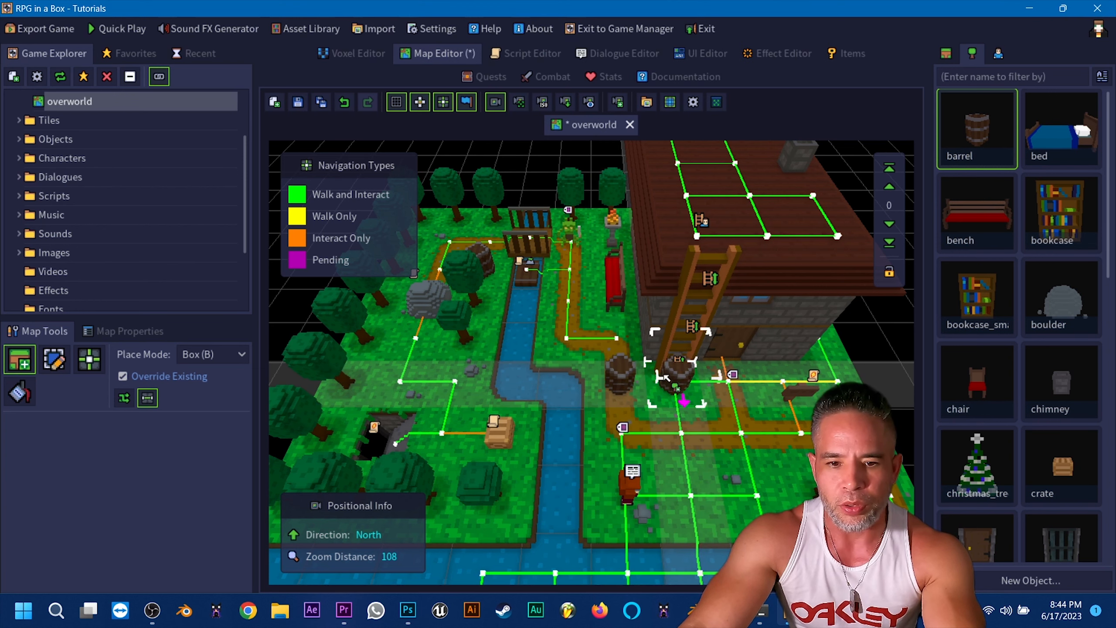
Review the overworld map's properties, from the load scripts and groups to the ambient light settings
click(60, 363)
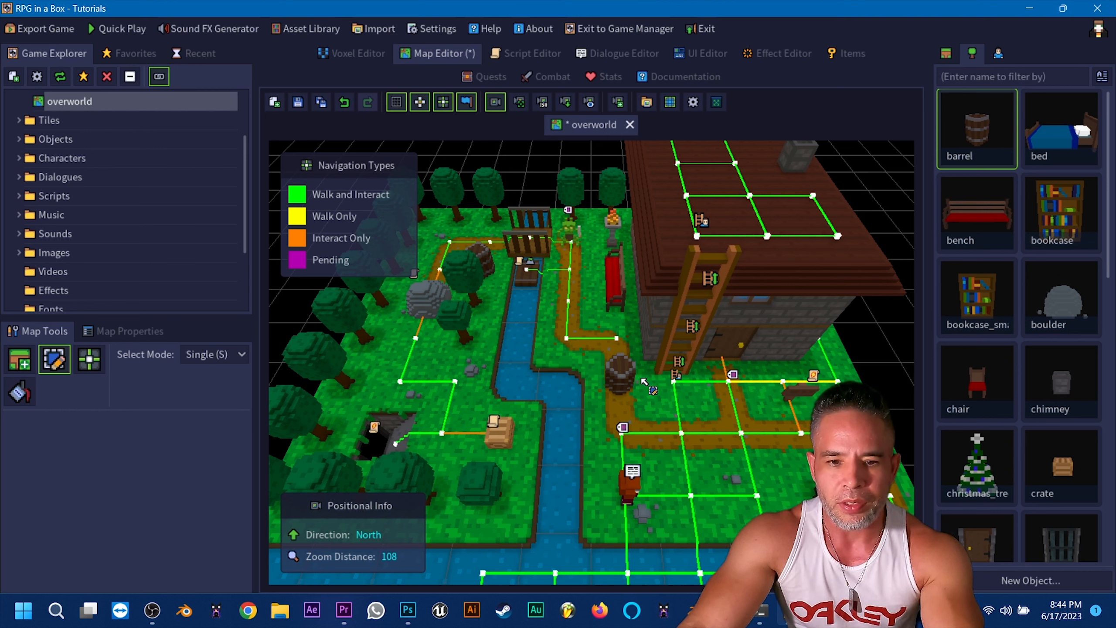
click(94, 329)
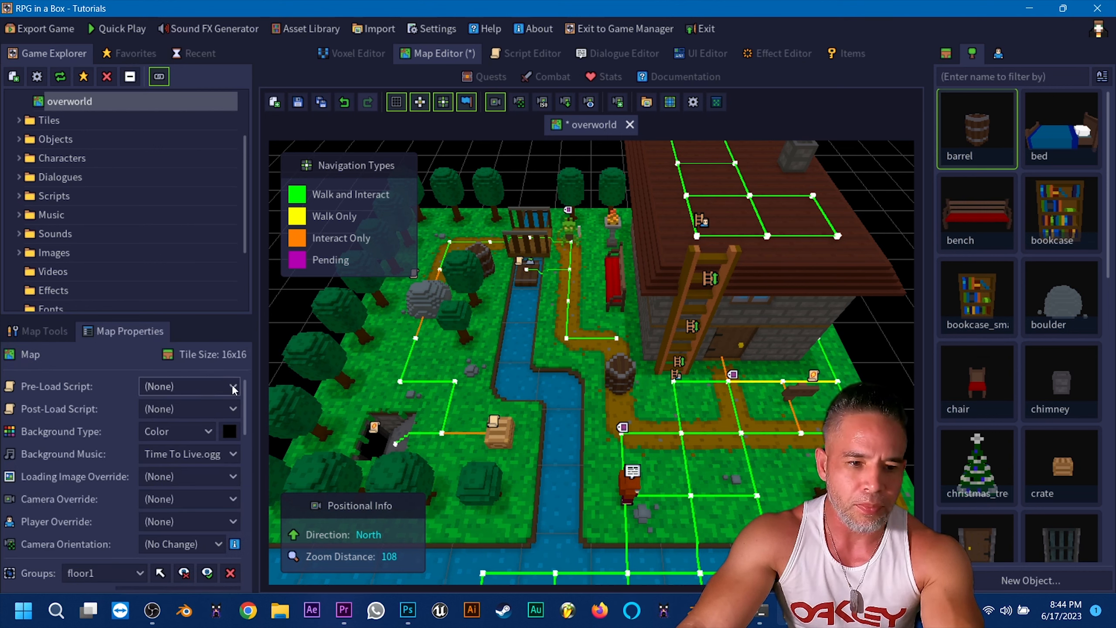
scroll(242, 396, down, 1)
scroll(241, 422, down, 5)
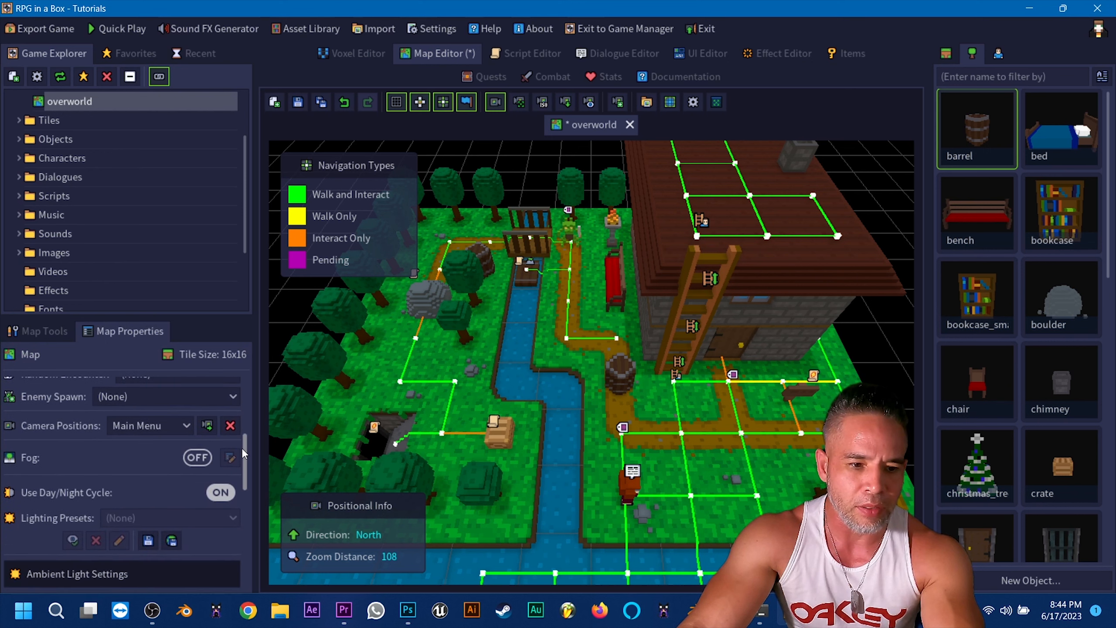
scroll(254, 418, up, 3)
scroll(258, 391, up, 2)
scroll(252, 439, down, 7)
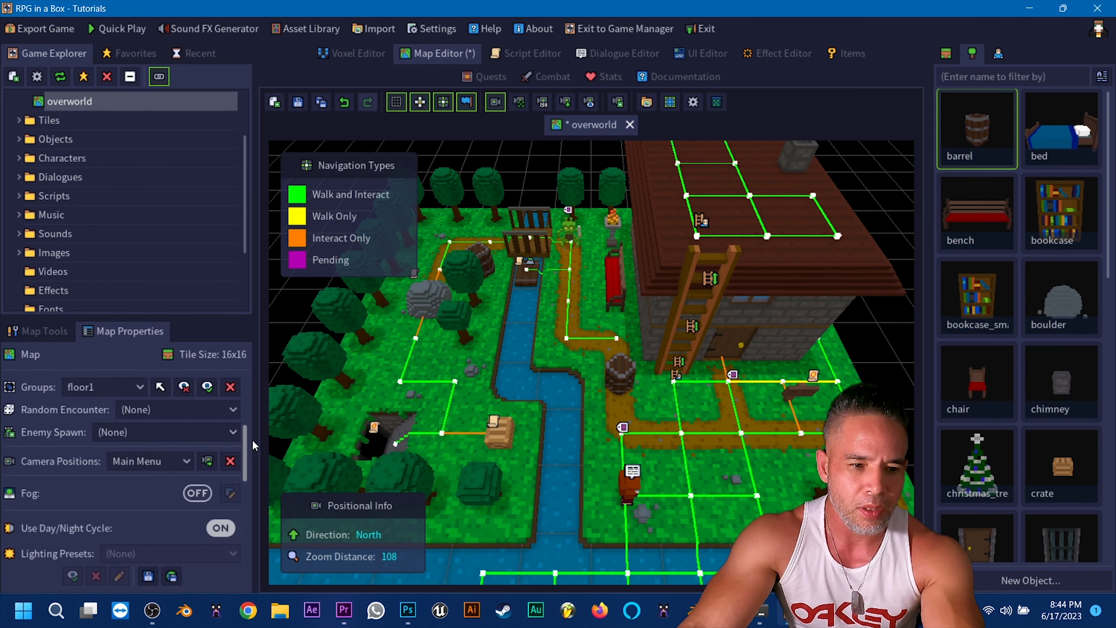
scroll(248, 515, down, 3)
scroll(254, 483, up, 6)
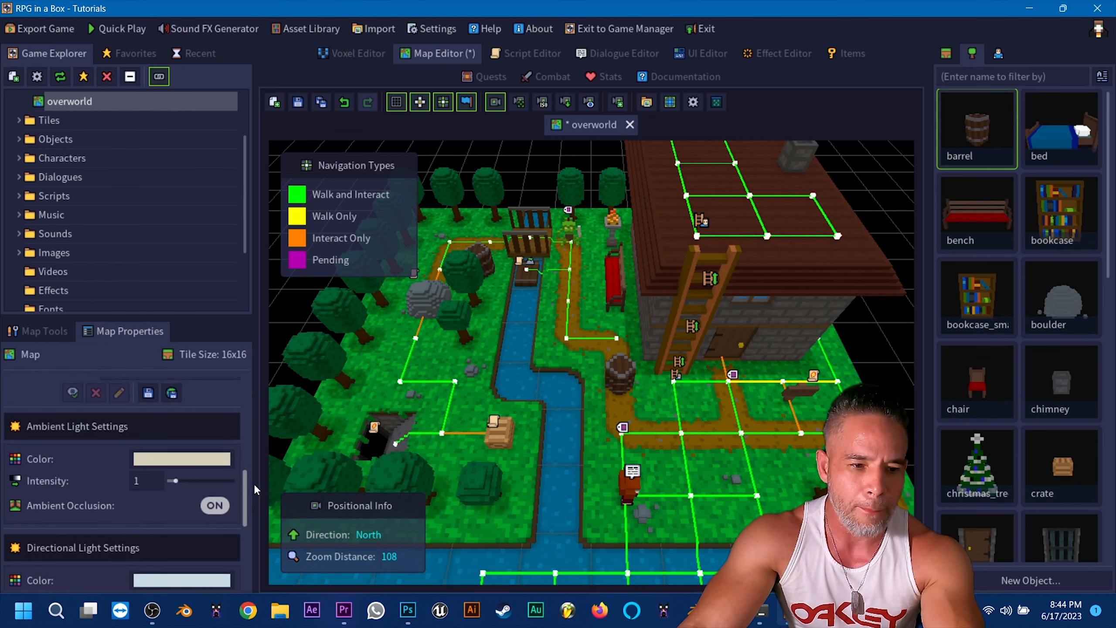
scroll(259, 435, up, 4)
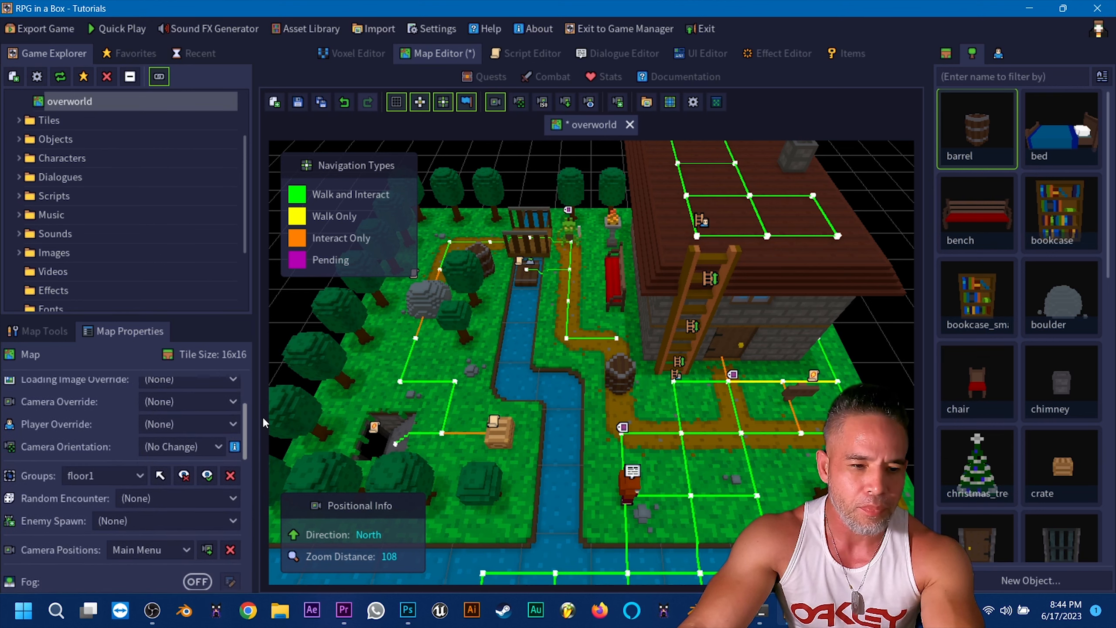
Assign a Quick Script to the Character Interacts trigger of the barrel on the path beside the ladder
click(620, 374)
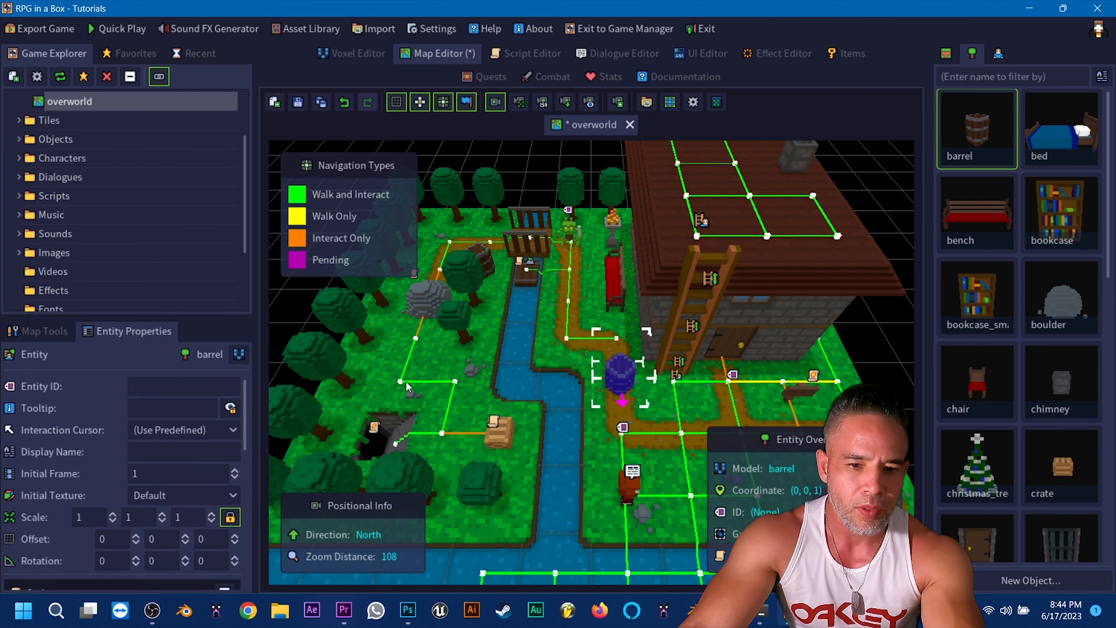
scroll(246, 410, down, 1)
scroll(242, 440, down, 3)
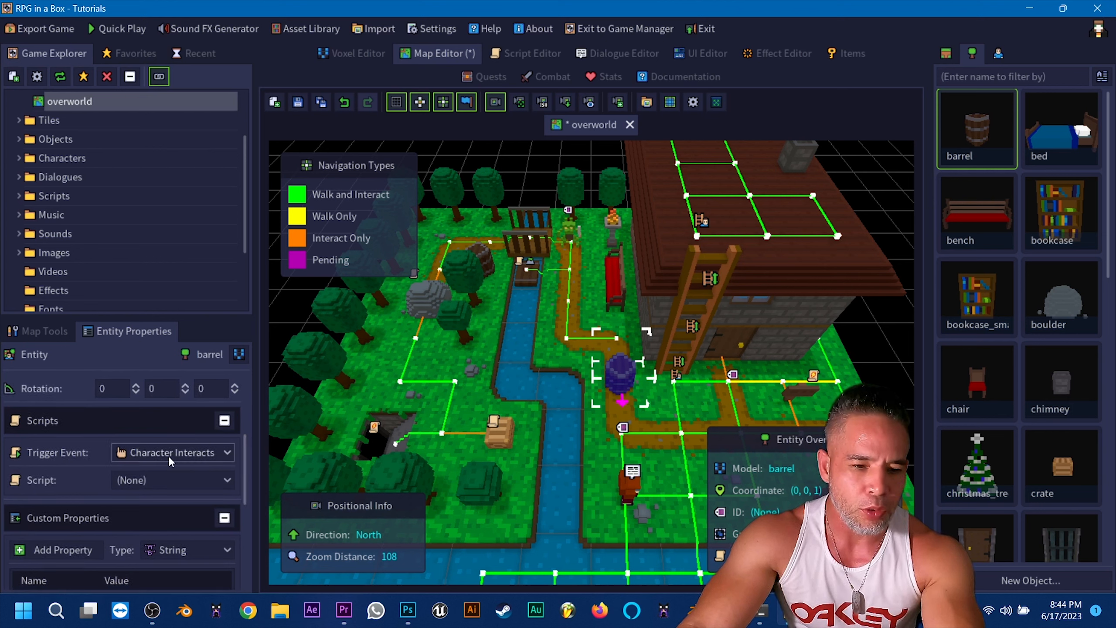
click(179, 483)
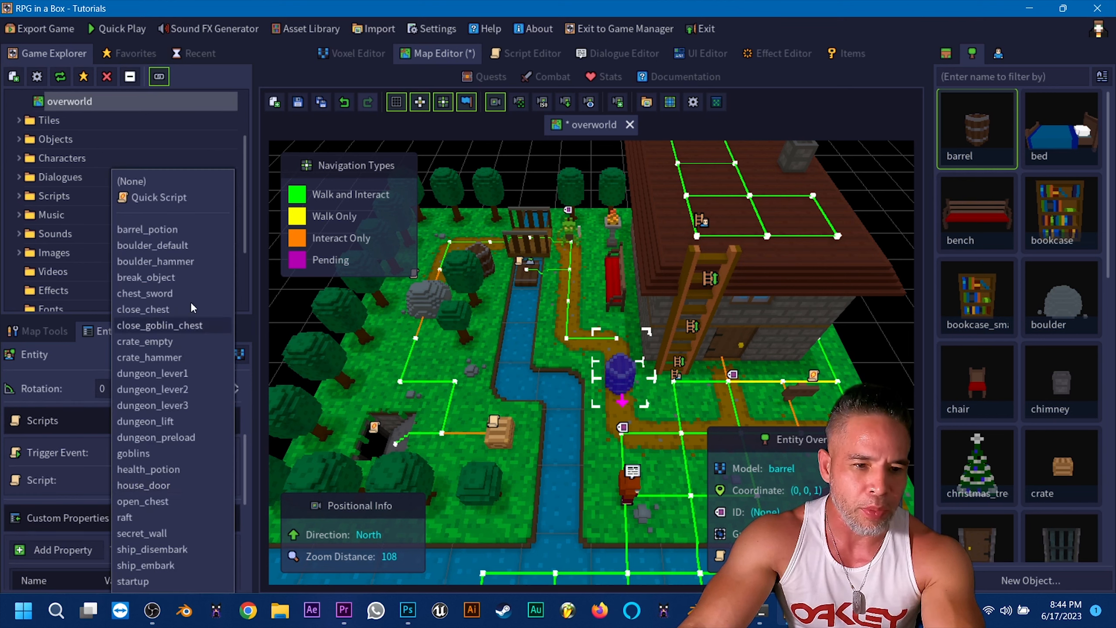
click(184, 199)
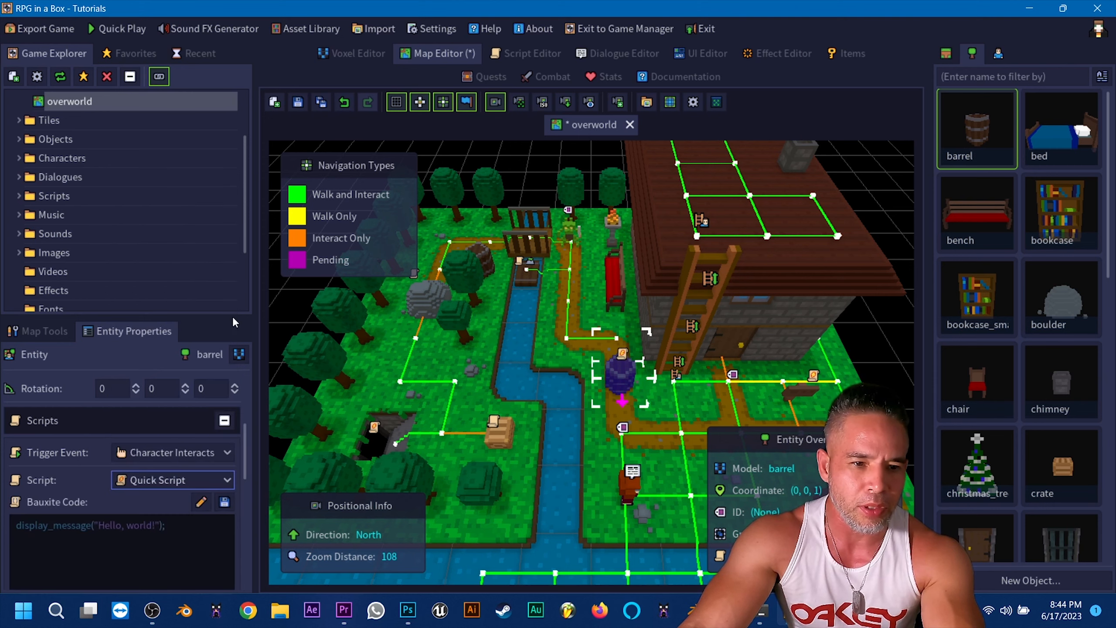
Open the barrel's Quick Script for editing and delete its default display_message line
click(201, 502)
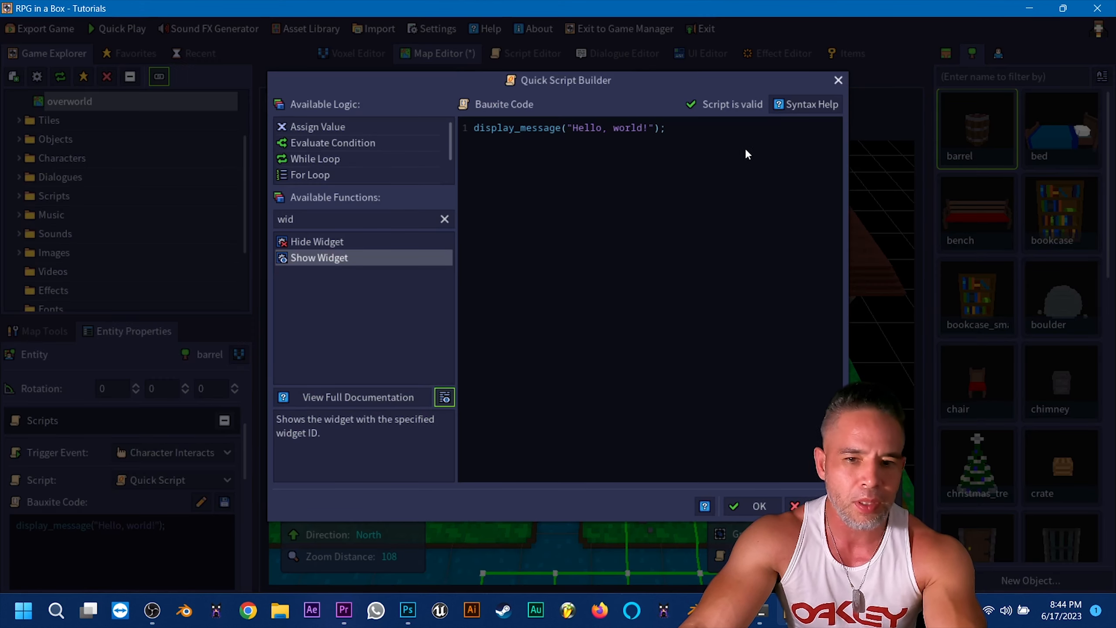
click(430, 142)
drag(680, 128, 467, 120)
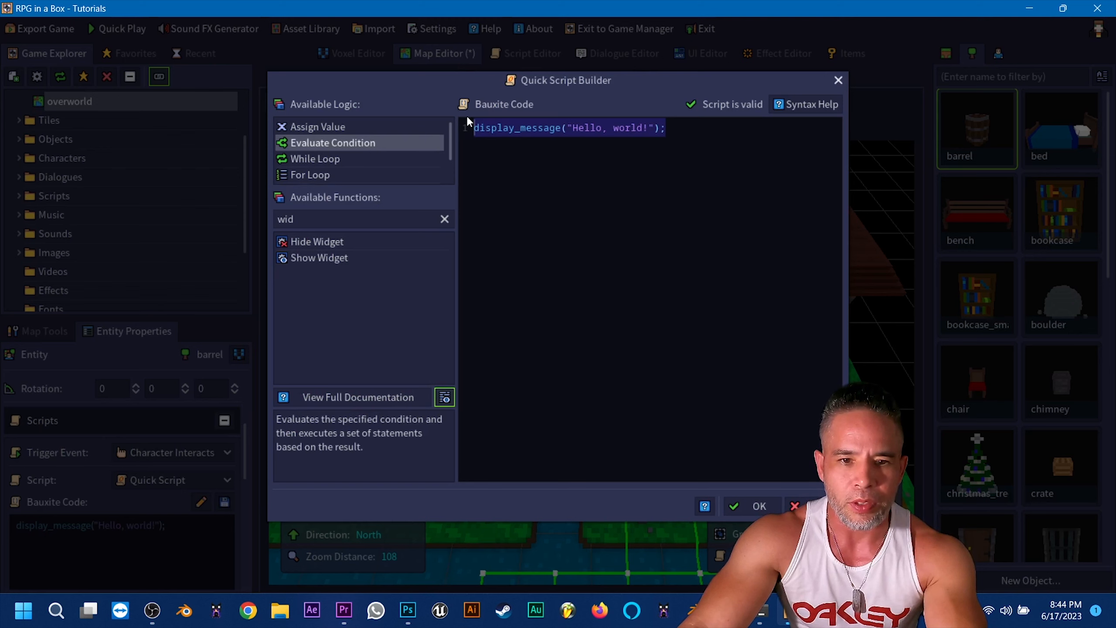
key(Delete)
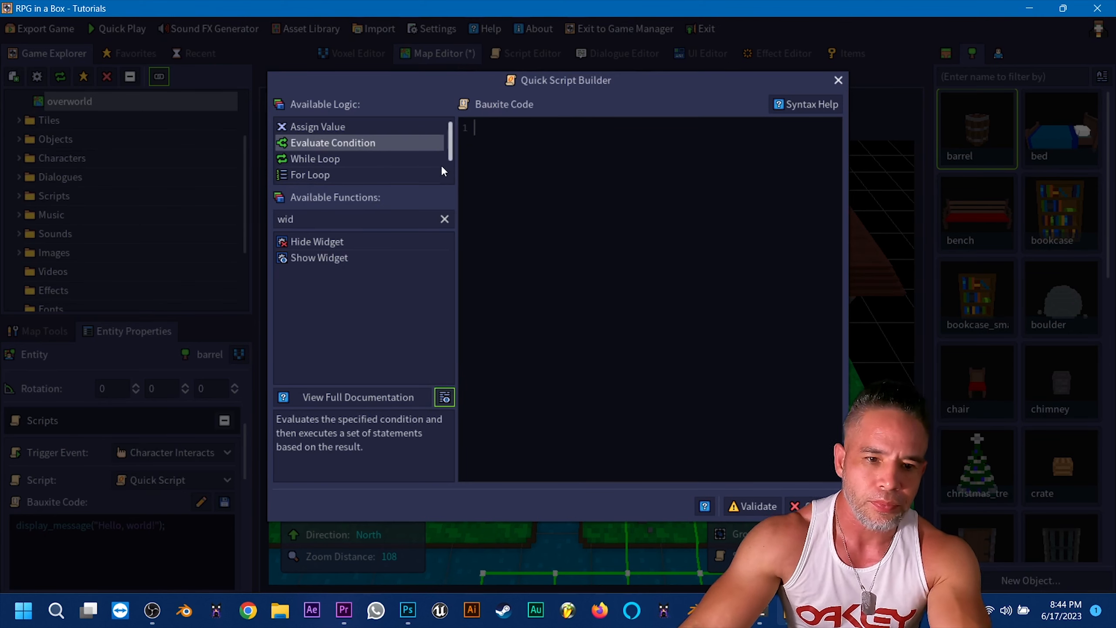
Find the Damage Entity function by filtering for "DAMA" and insert it into the barrel's script
click(328, 257)
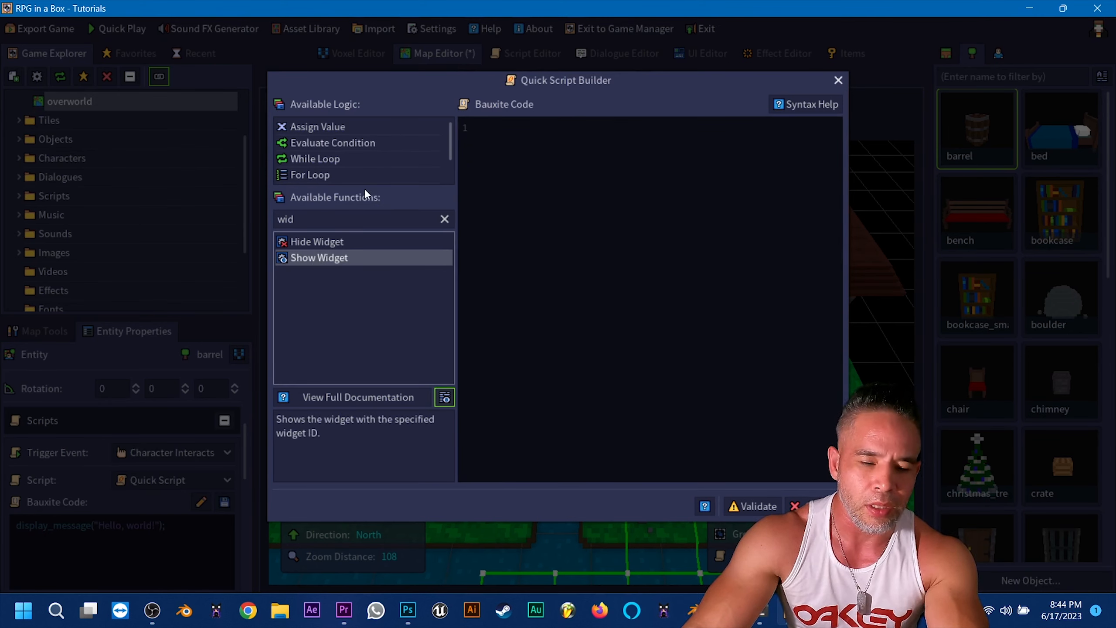
click(444, 219)
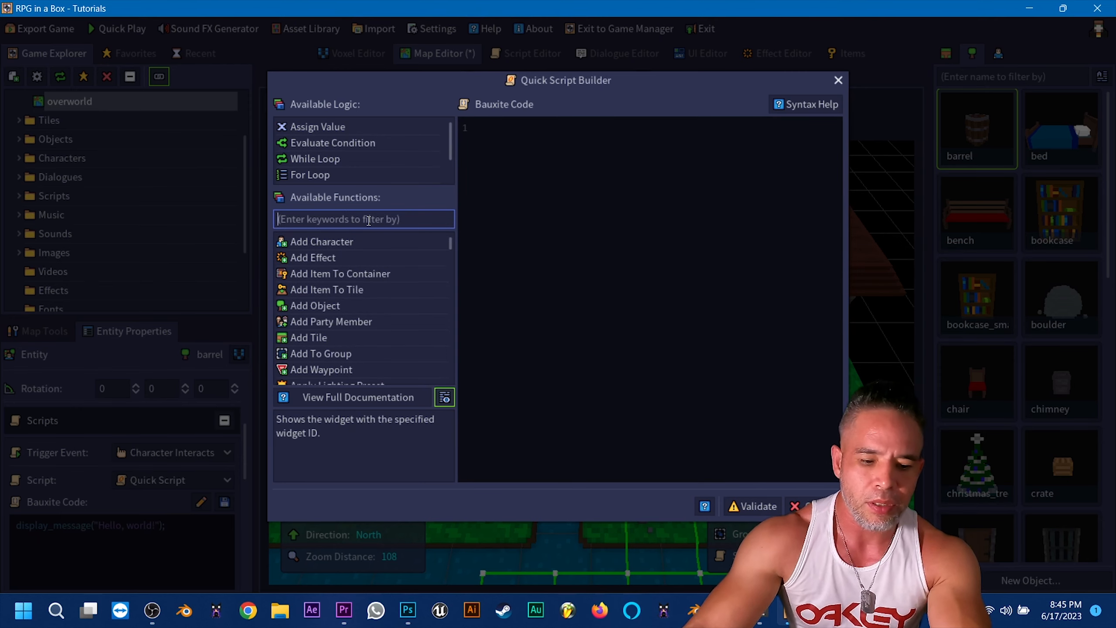
text(DAMA)
drag(356, 240, 574, 190)
click(576, 132)
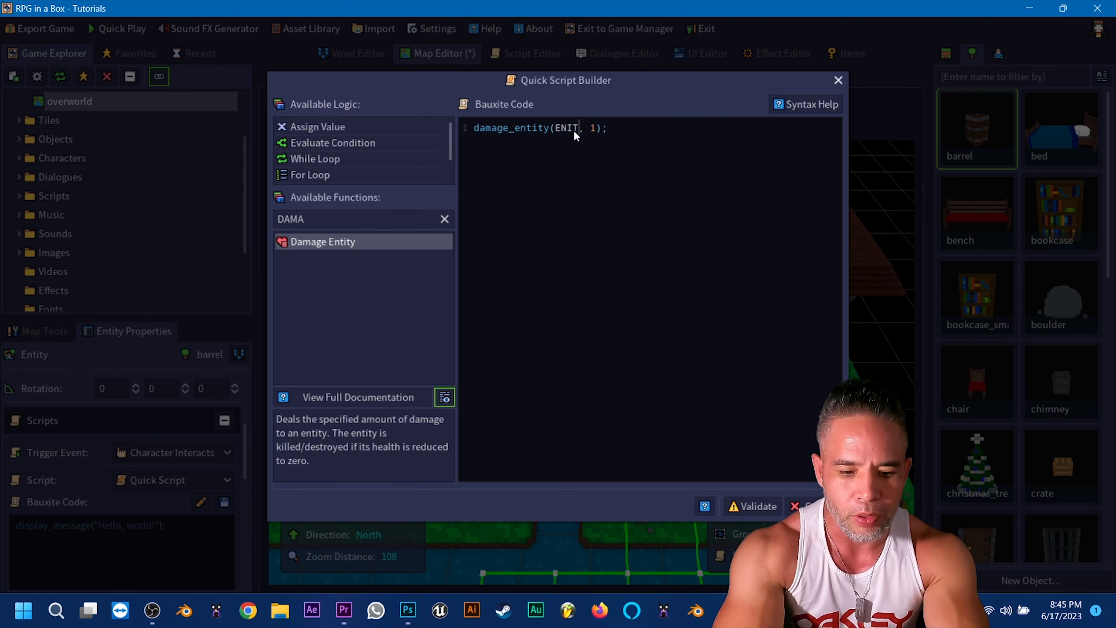
Set the damage function's target so the line reads damage_entity(entity["Goblin"], 1);
text(E)
key(Caps_Lock)
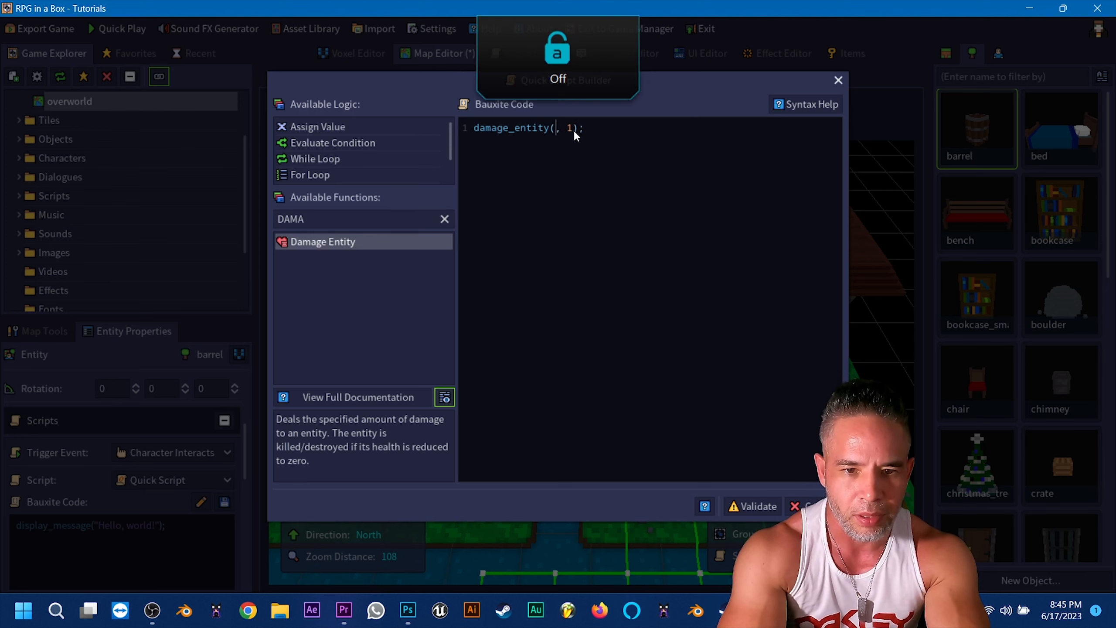
key(BackSpace)
text(entity[)
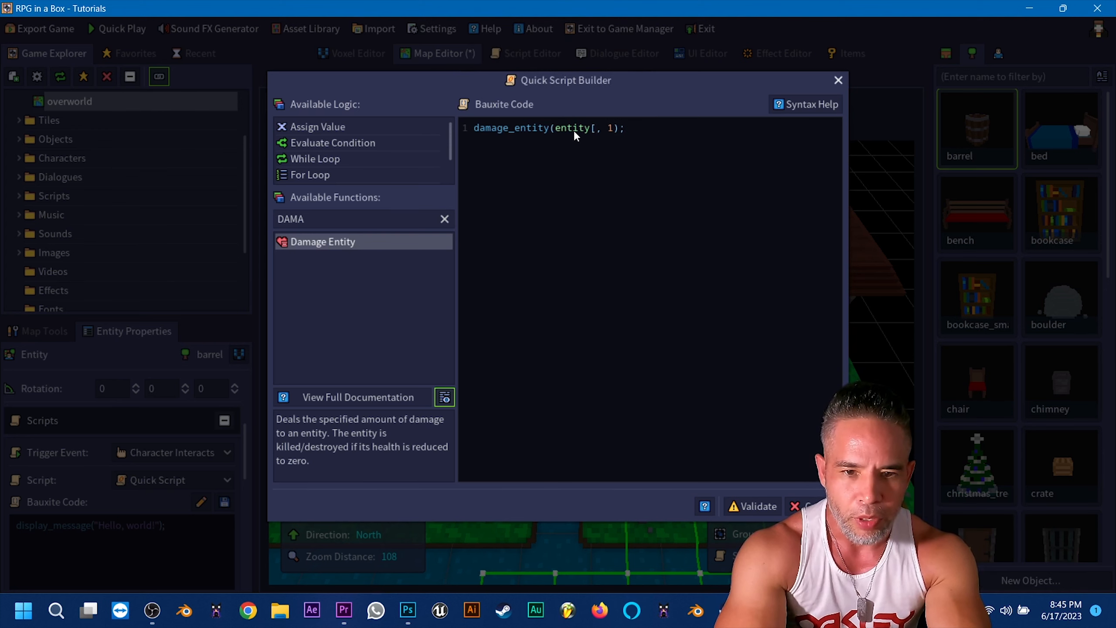
text(")
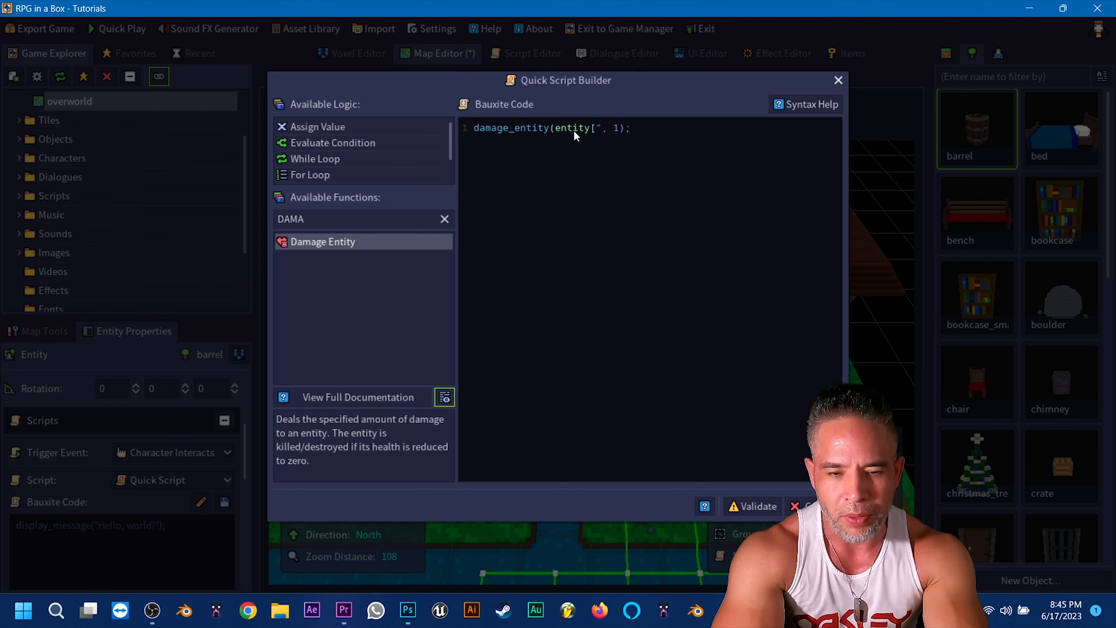
text(Goblin)
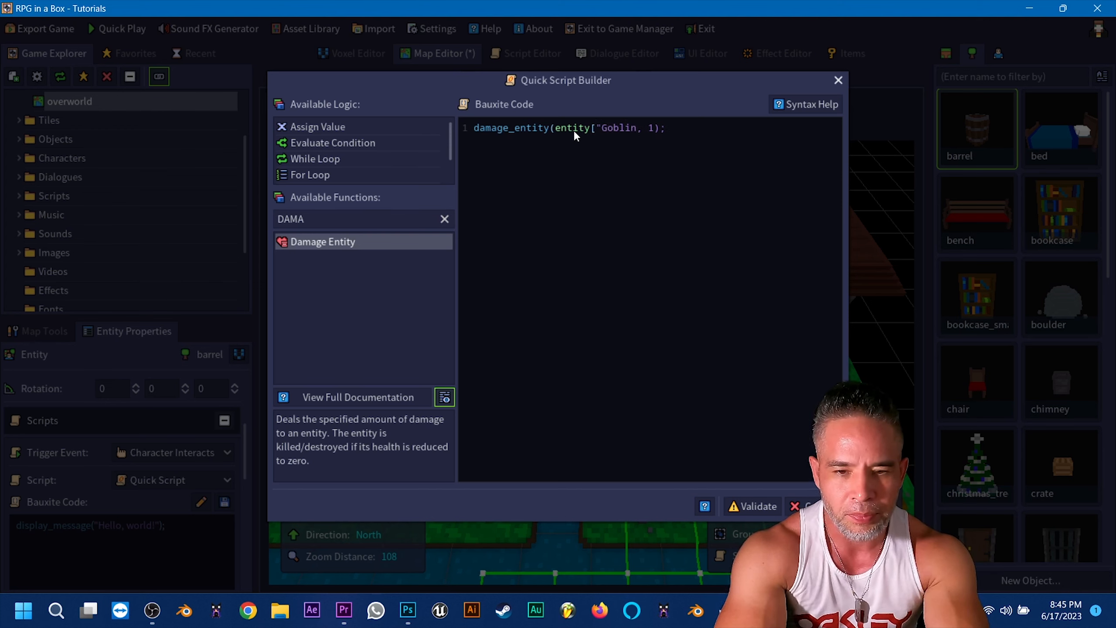
text("])
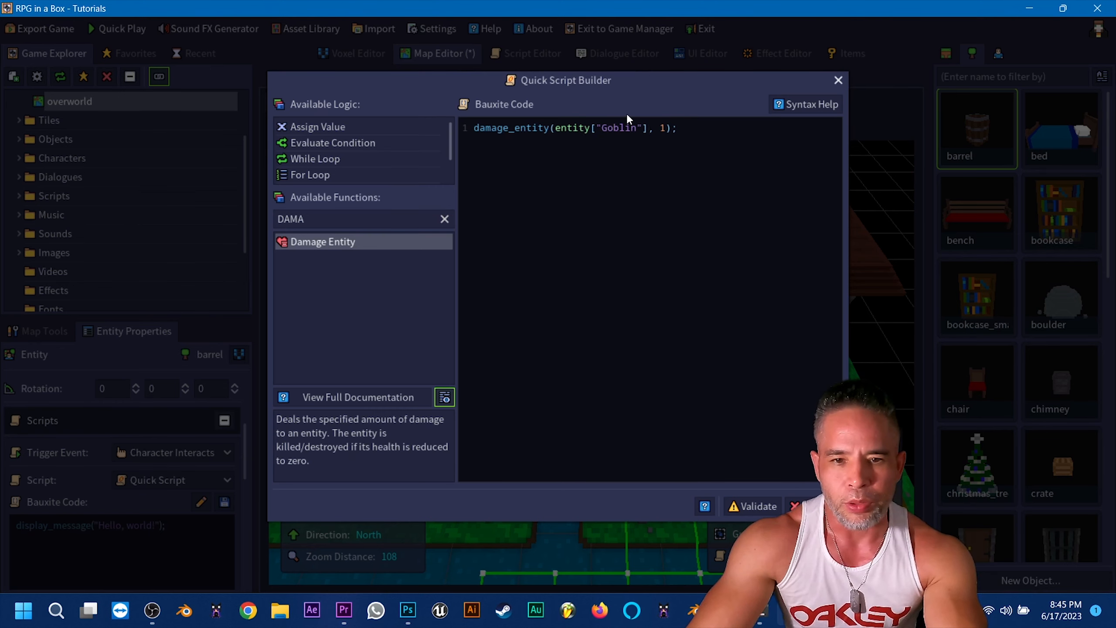
Validate the goblin damage script, apply it to the barrel and save the overworld map
click(753, 506)
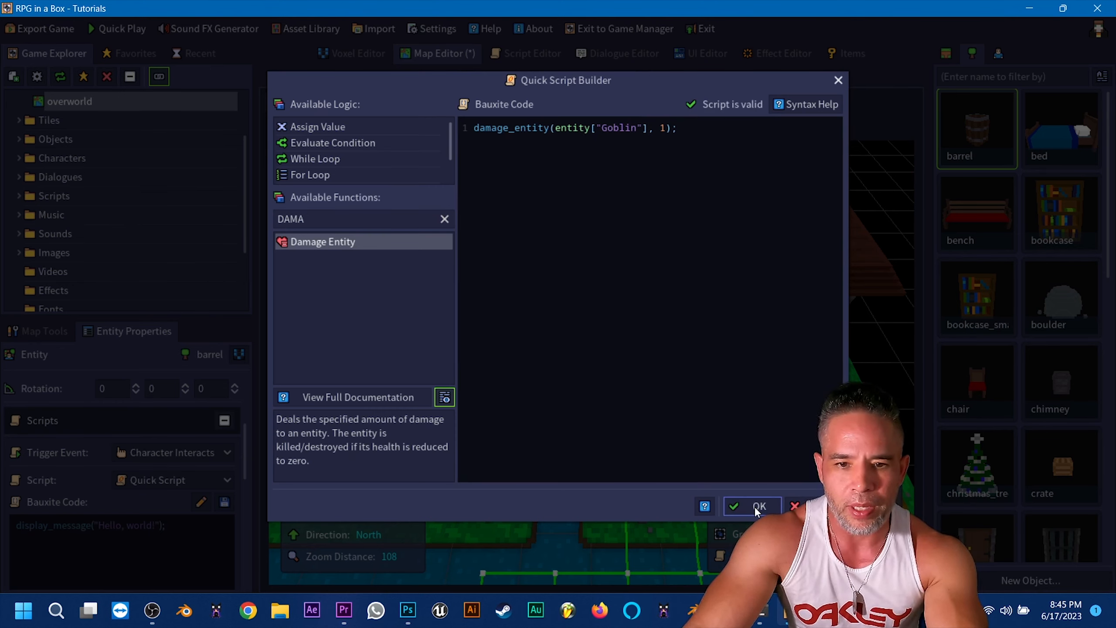
click(762, 128)
key(Return)
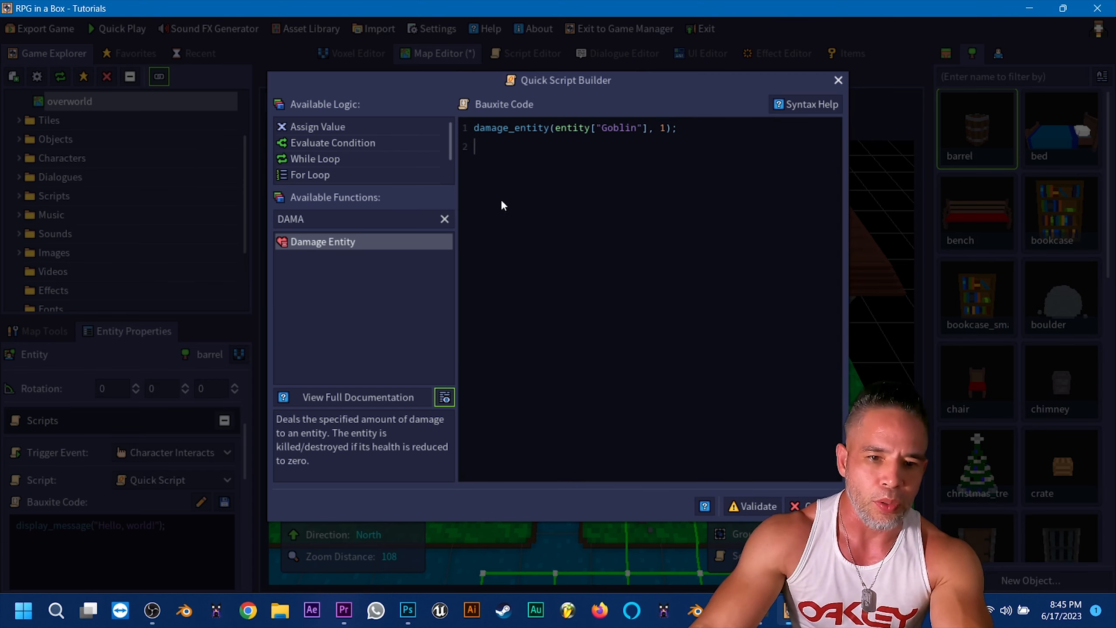
click(438, 221)
click(444, 219)
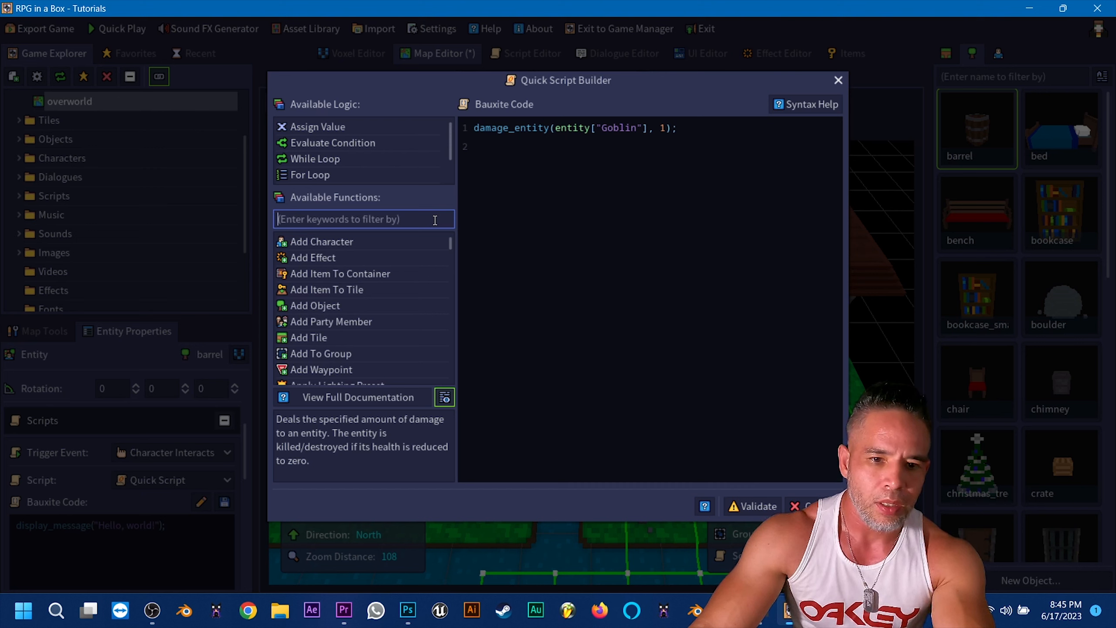
click(763, 502)
click(756, 502)
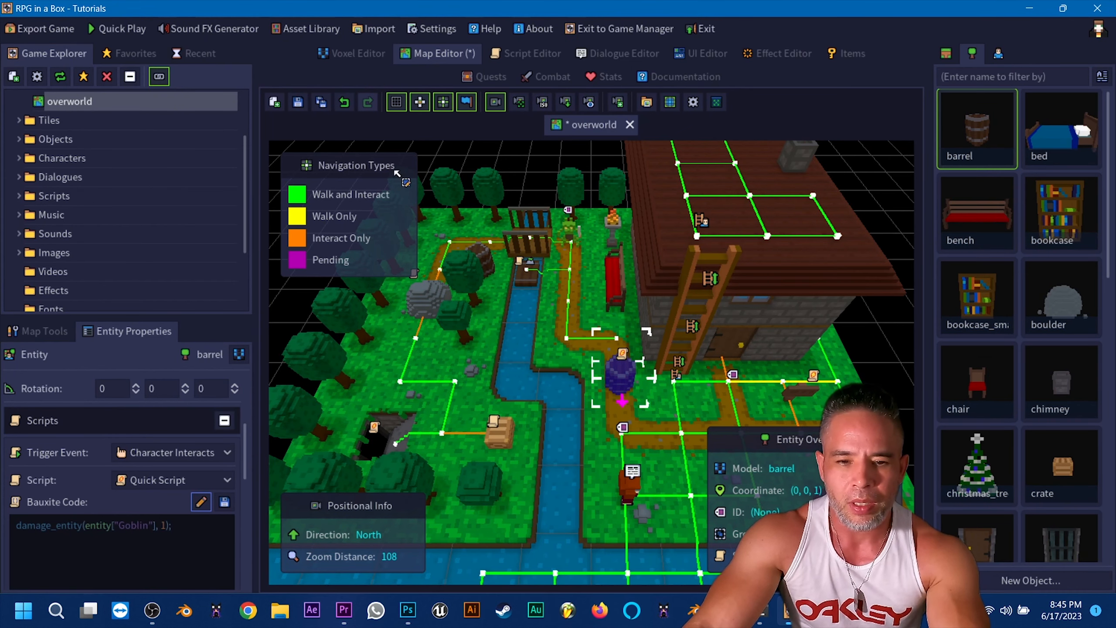
click(298, 105)
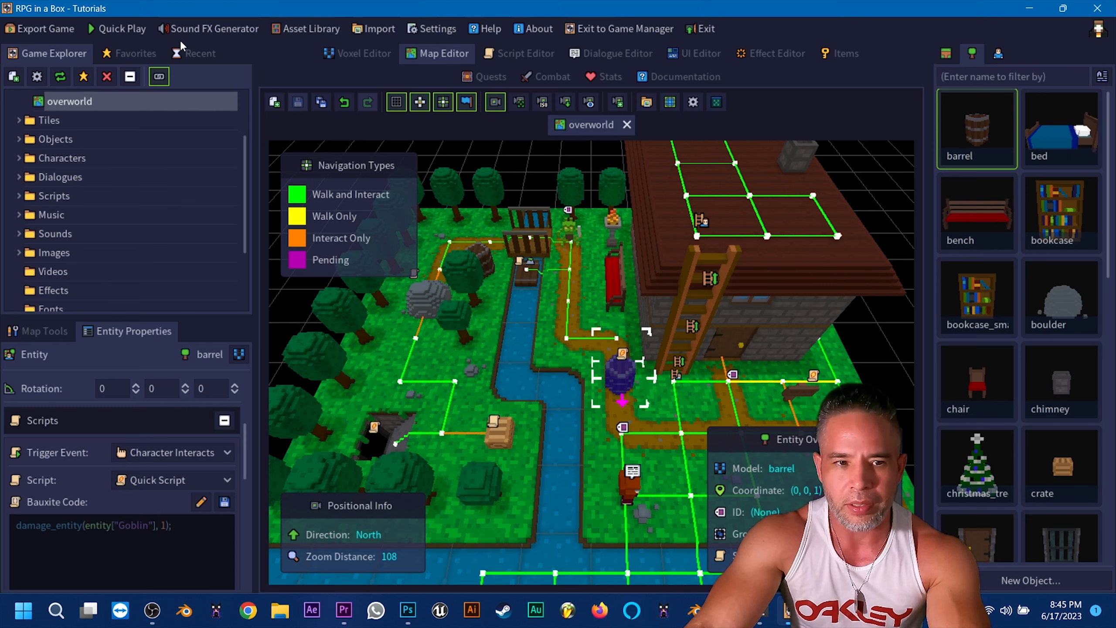
Playtest a new game, dismiss the welcome message, walk the player up to the barrel by the ladder and quit
click(132, 30)
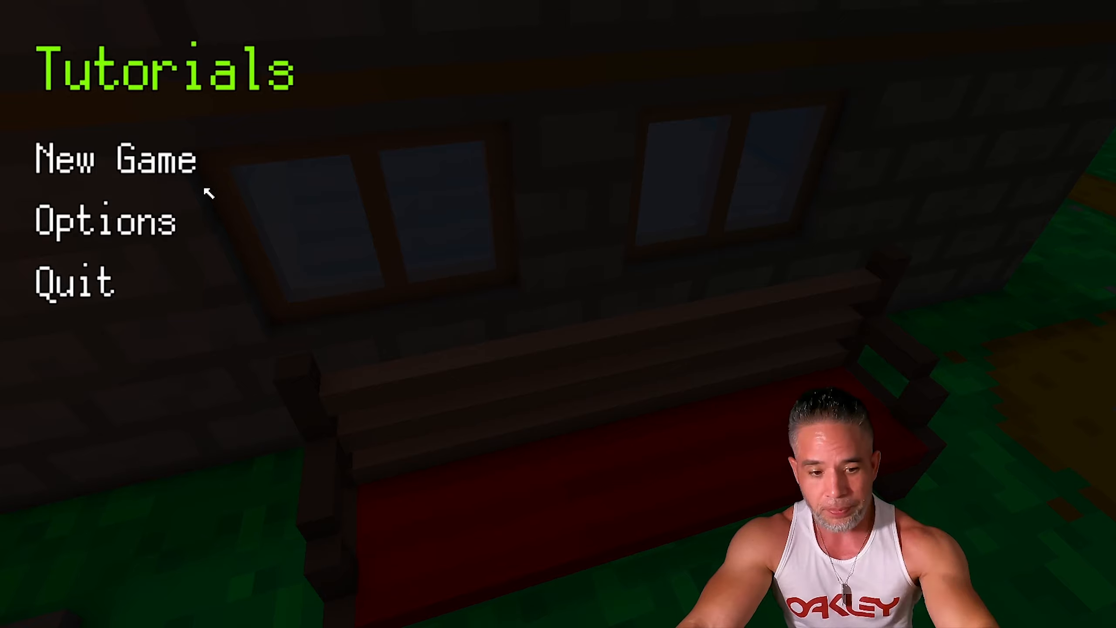
click(179, 173)
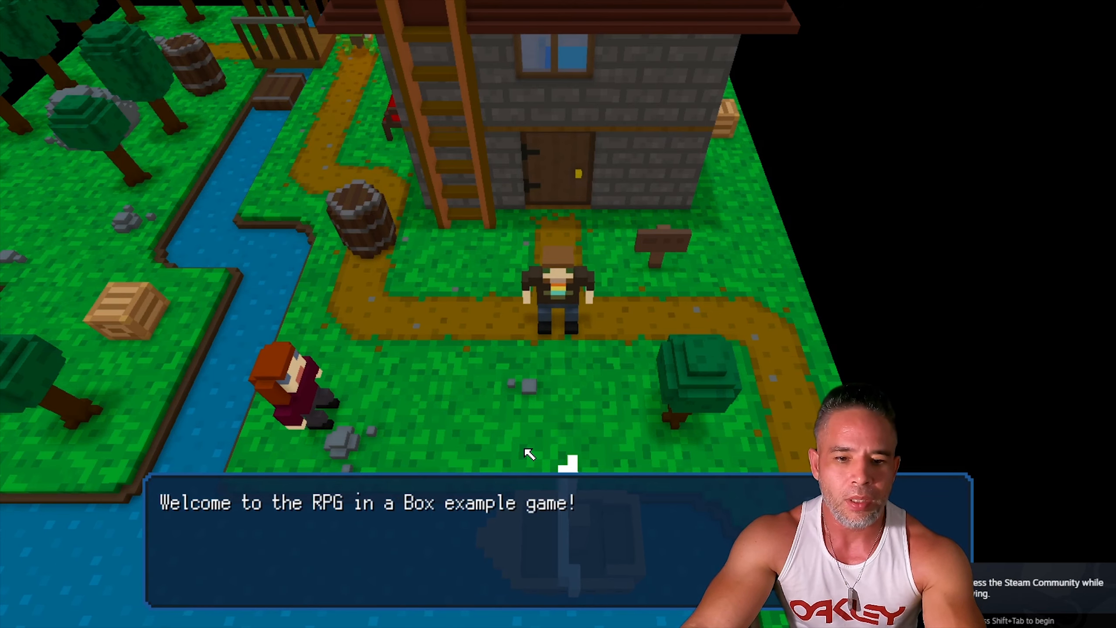
click(528, 453)
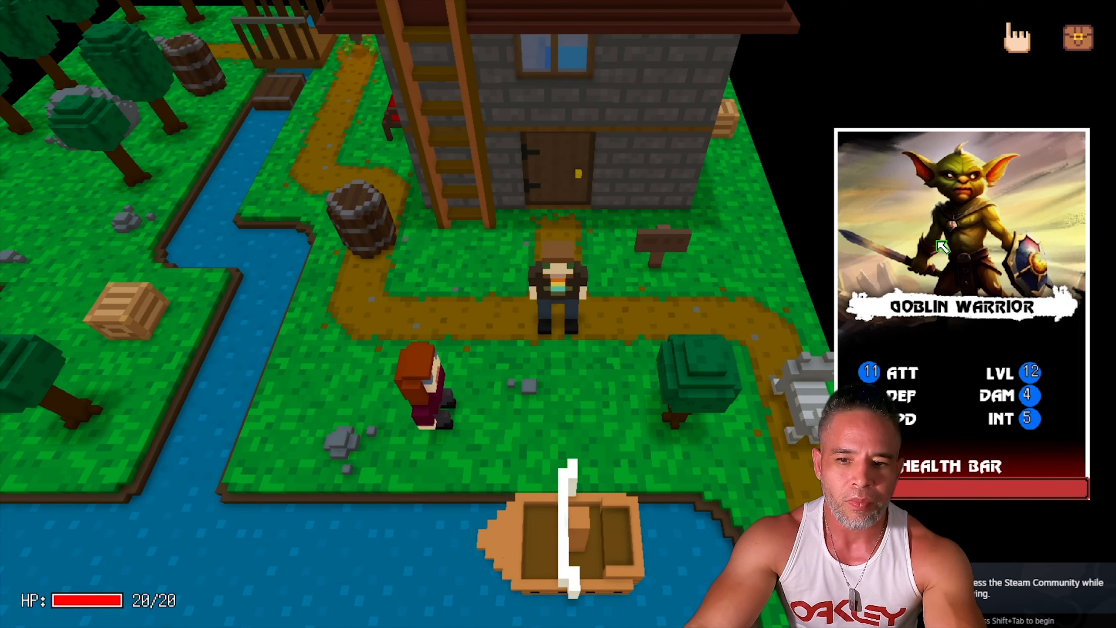
click(394, 309)
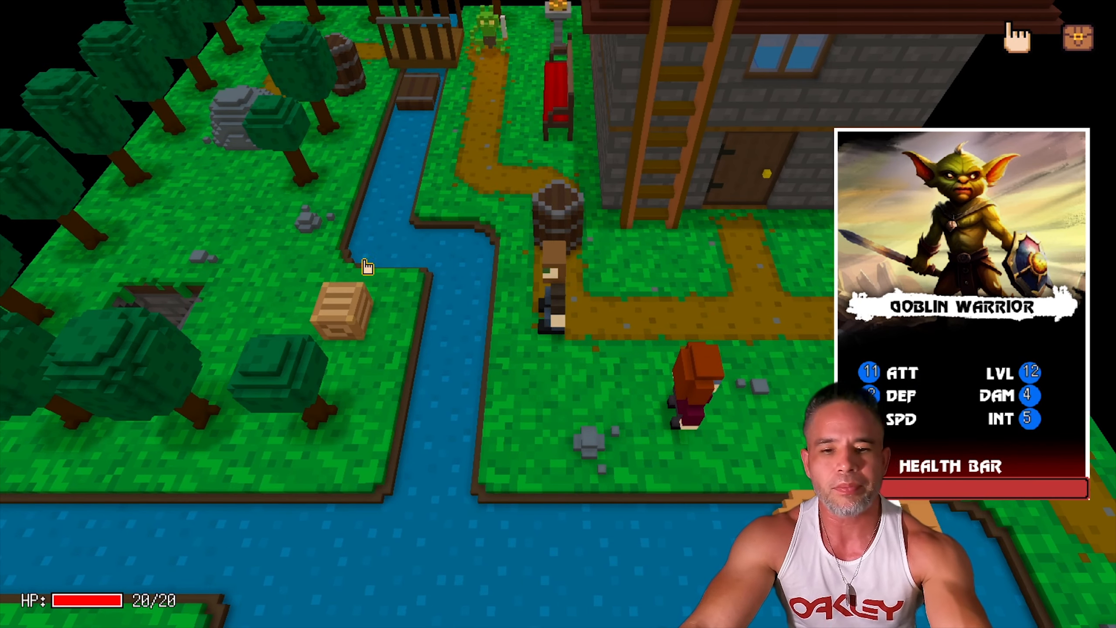
key(Escape)
click(119, 268)
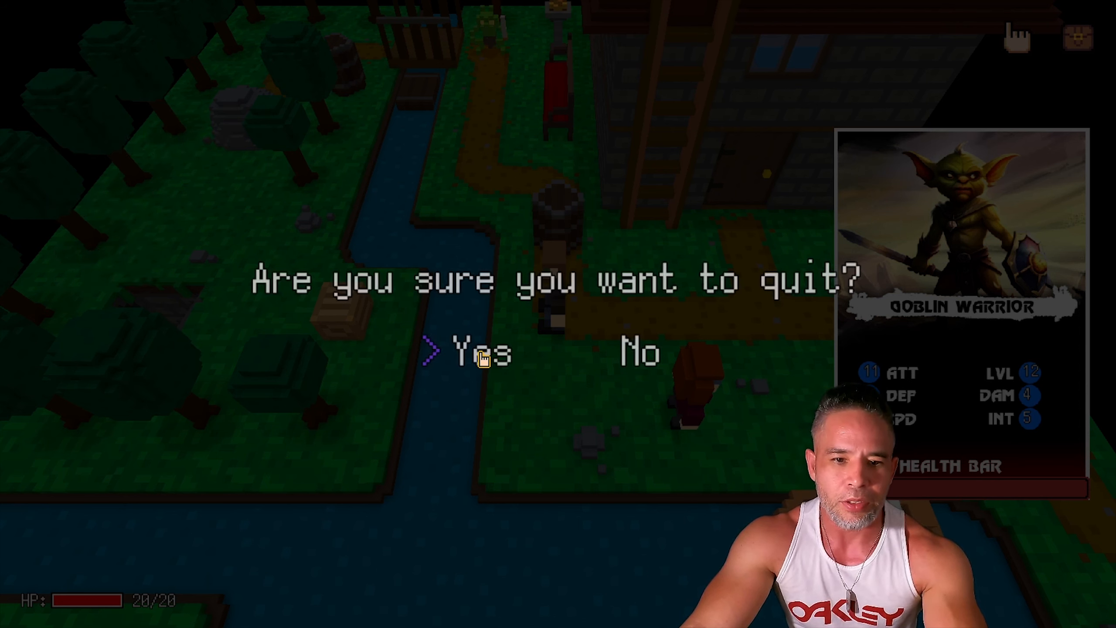
click(483, 358)
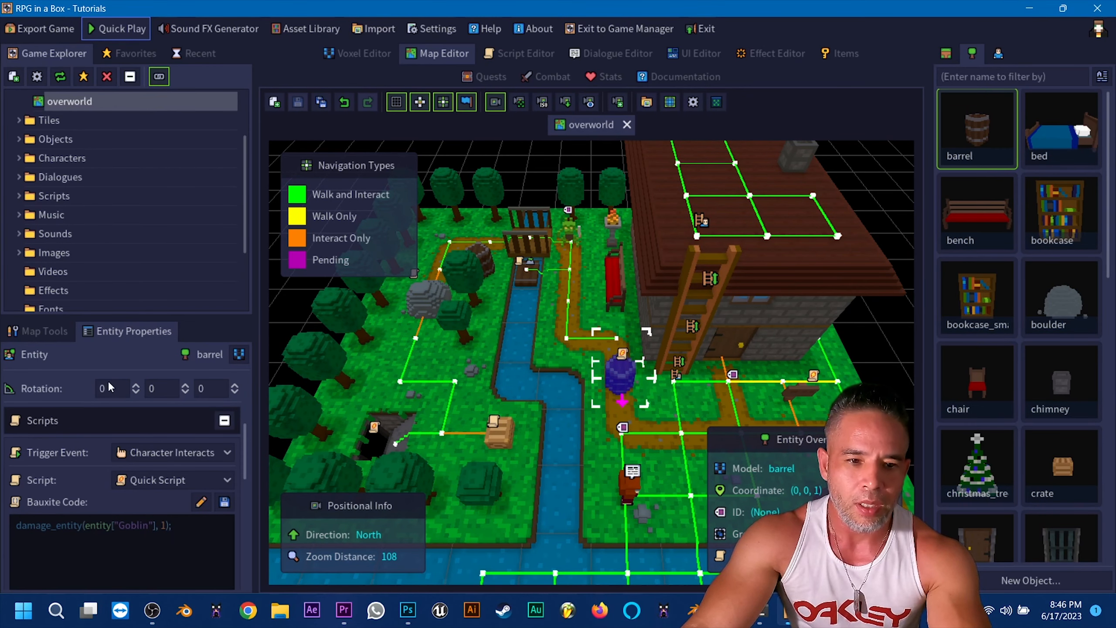
Link the tile of the barrel by the ladder to its neighbouring tiles with Interact Only navigation paths and save the overworld map
click(44, 330)
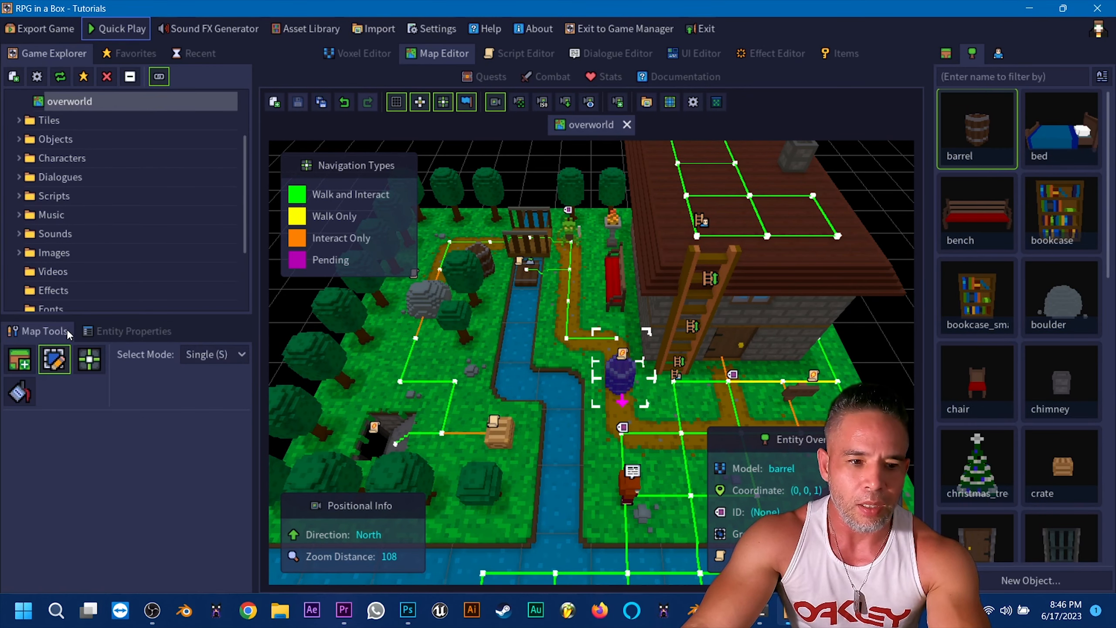
click(867, 333)
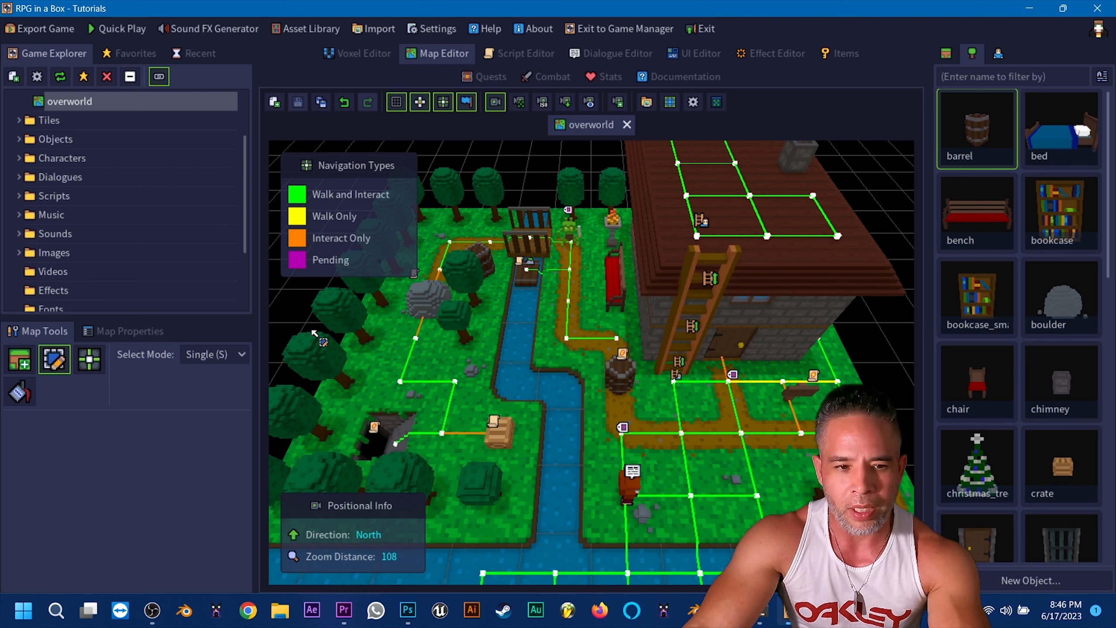
click(99, 355)
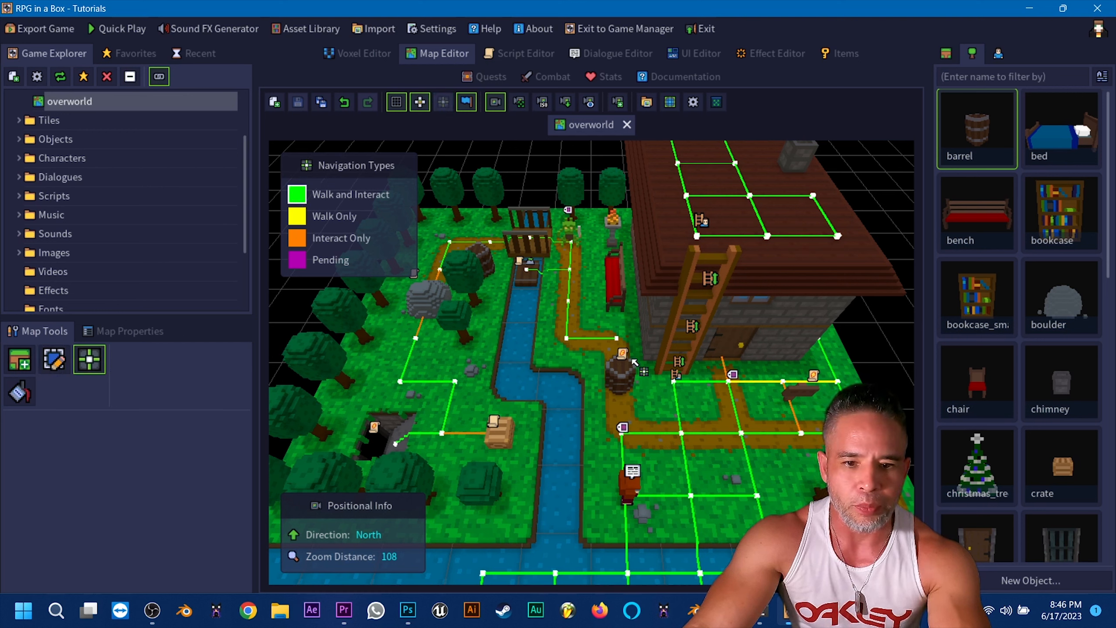
drag(618, 339, 618, 432)
drag(686, 383, 593, 394)
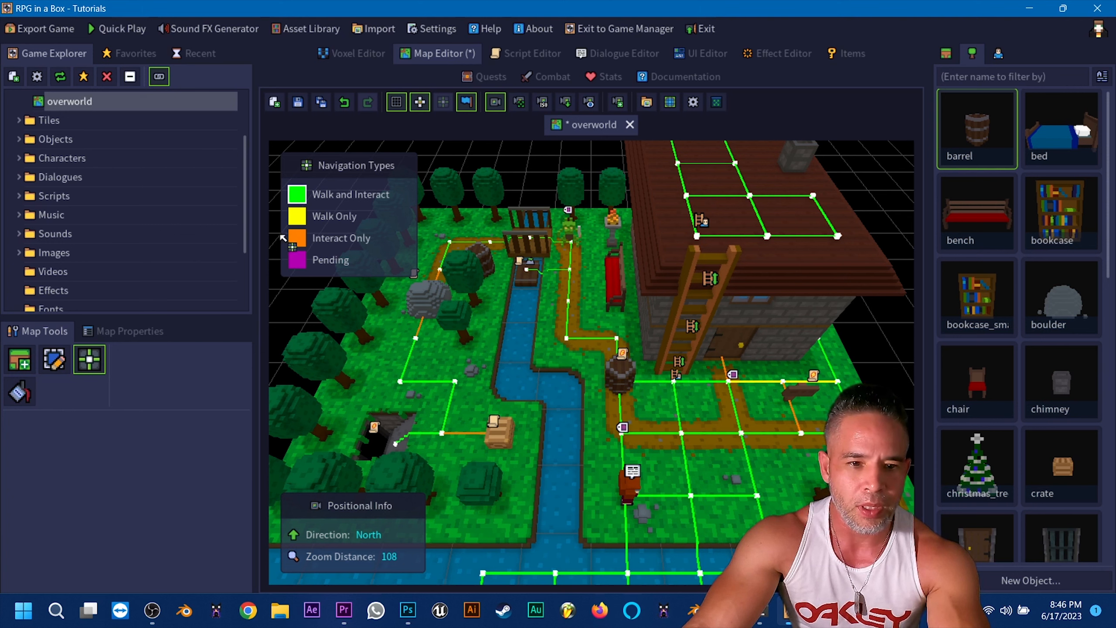
click(612, 360)
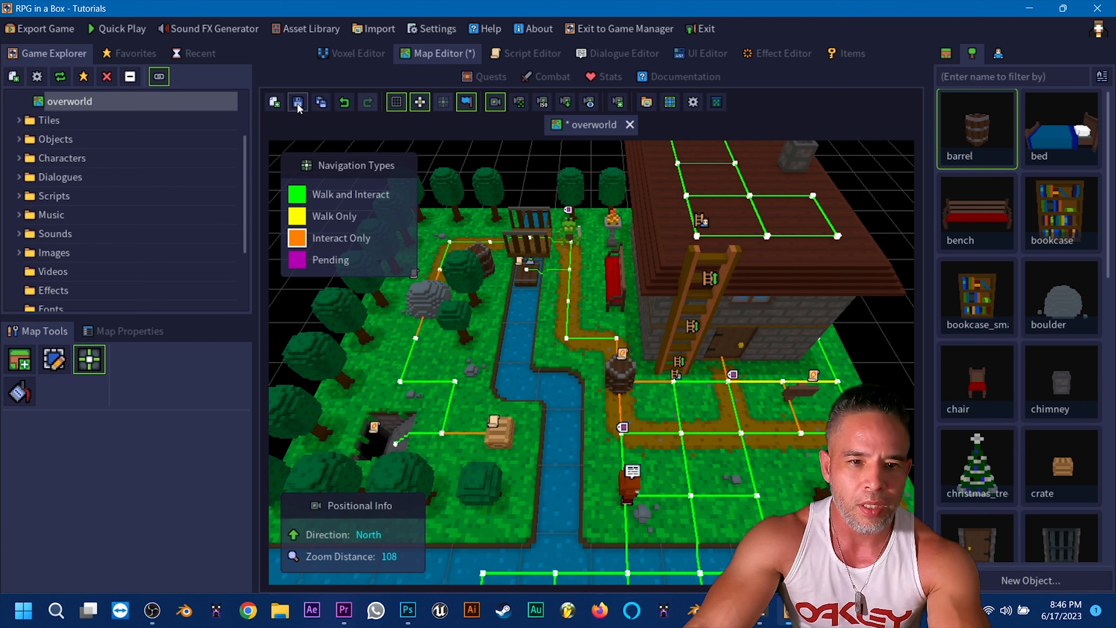
click(296, 104)
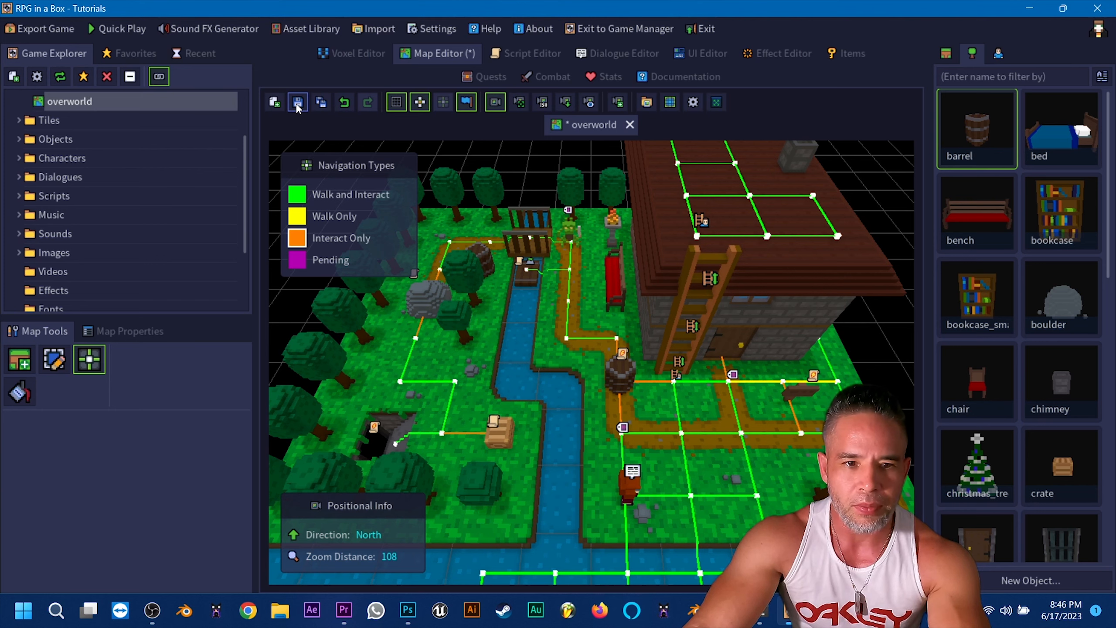
Playtest a new game, dismiss the welcome message and walk the player along the dirt path to the spot in front of the barrel
click(122, 32)
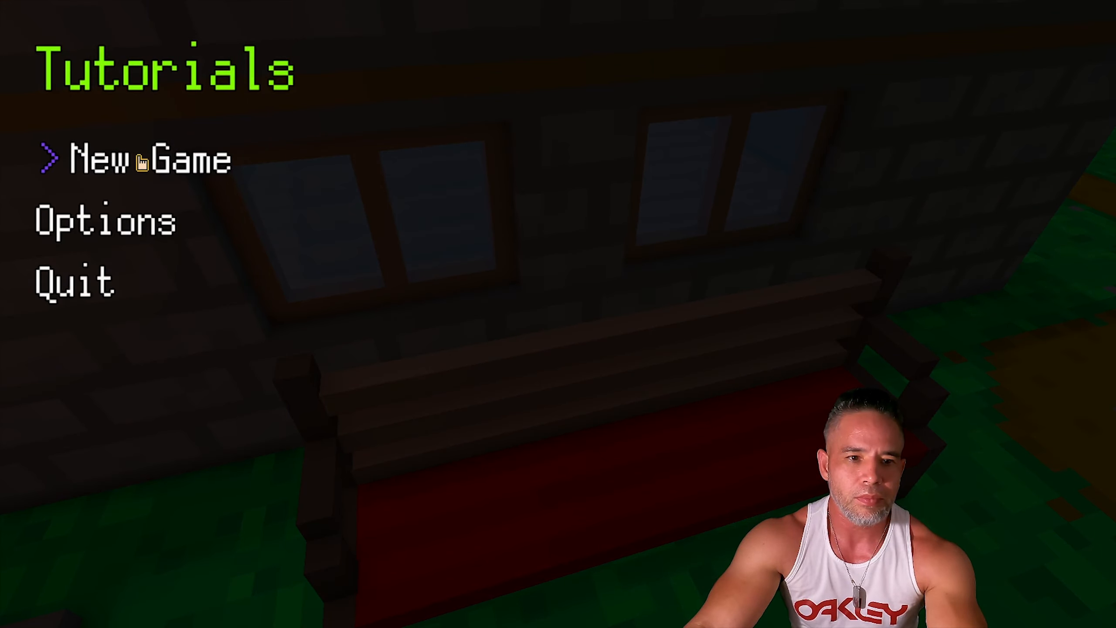
click(144, 160)
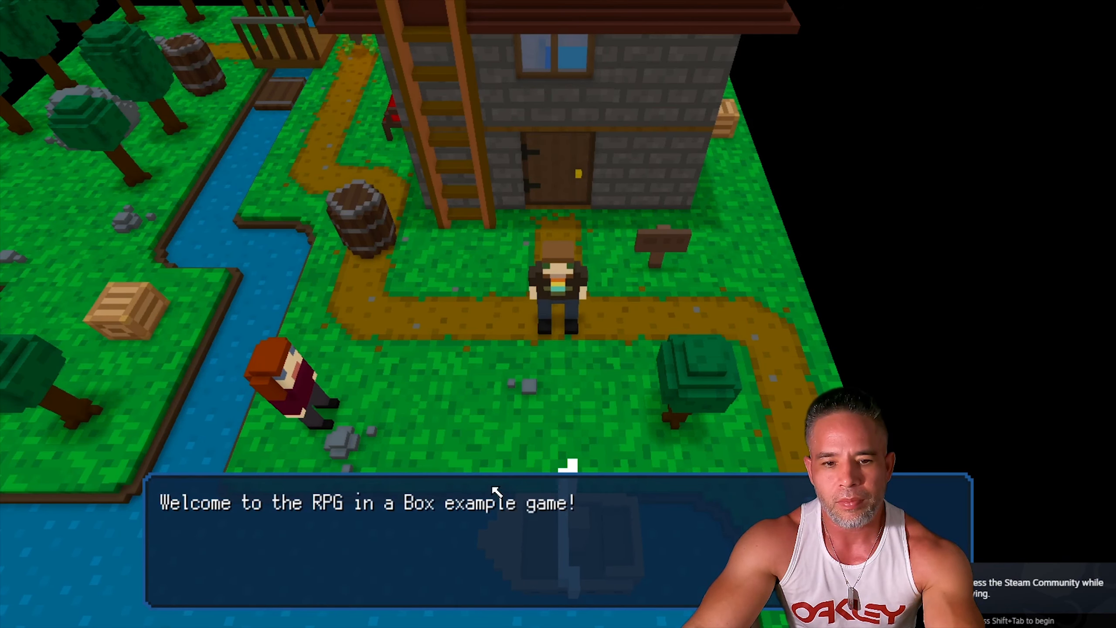
click(496, 491)
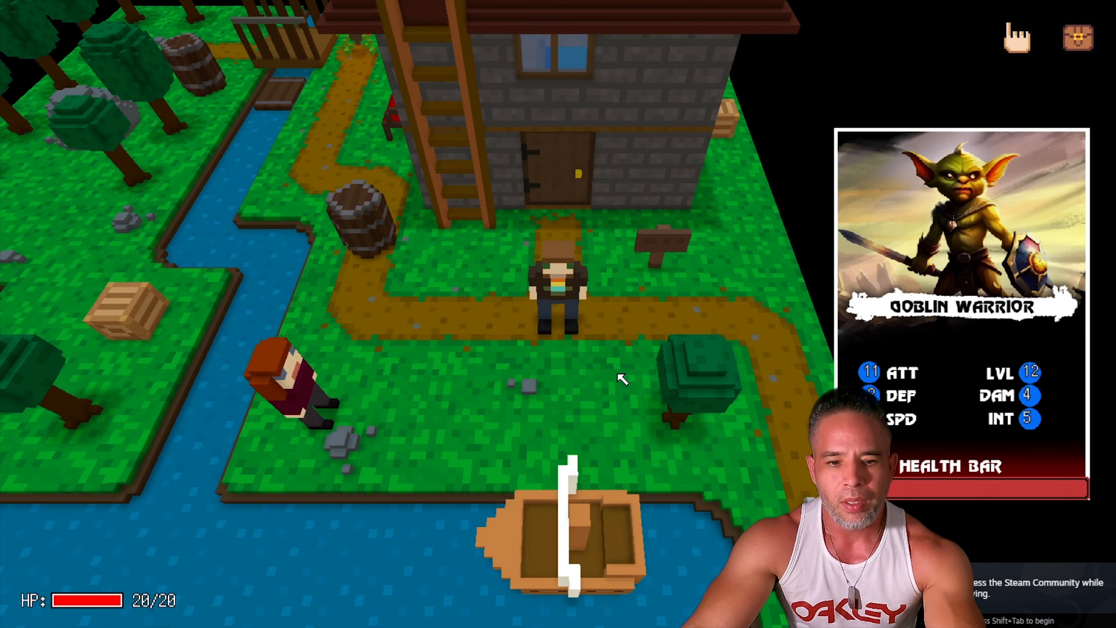
click(421, 315)
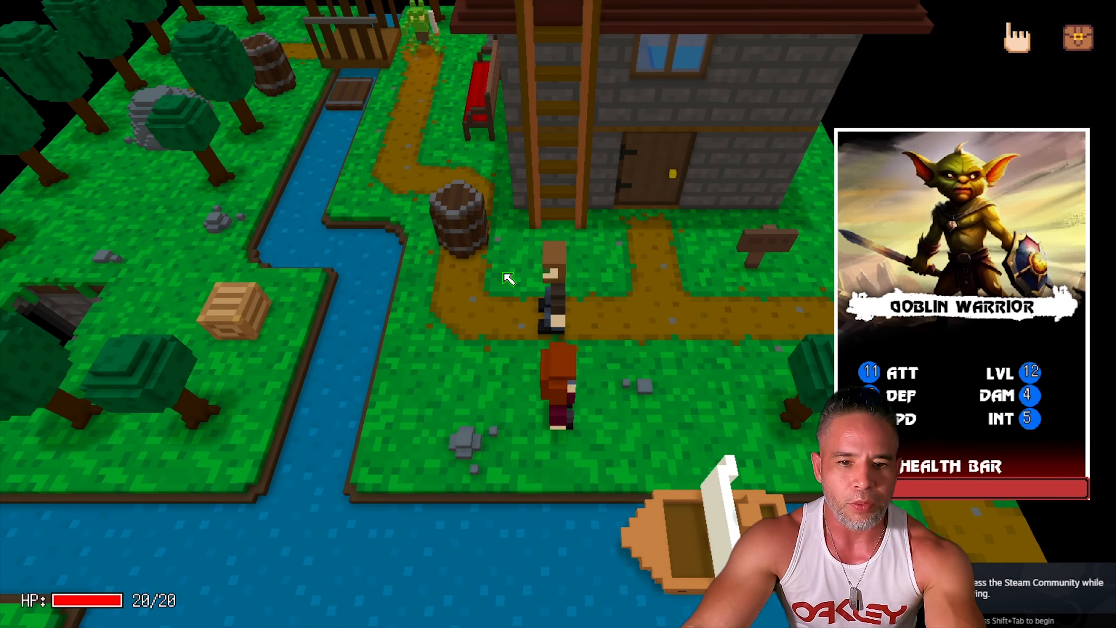
click(468, 294)
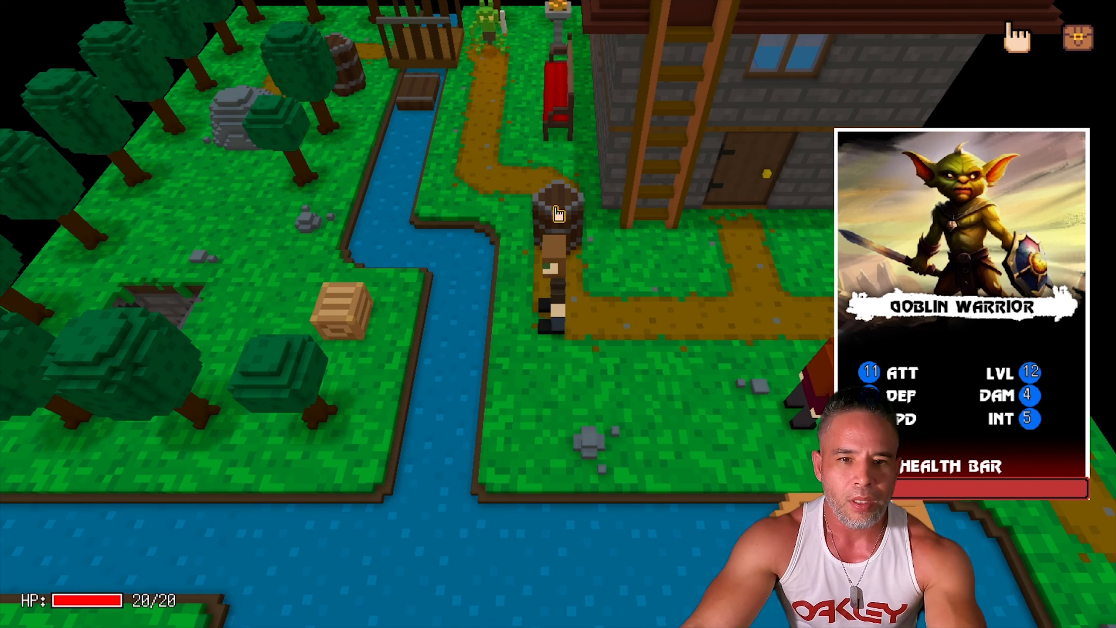
Test the barrel's damage script on the goblin in the running game and quit the playtest
click(556, 208)
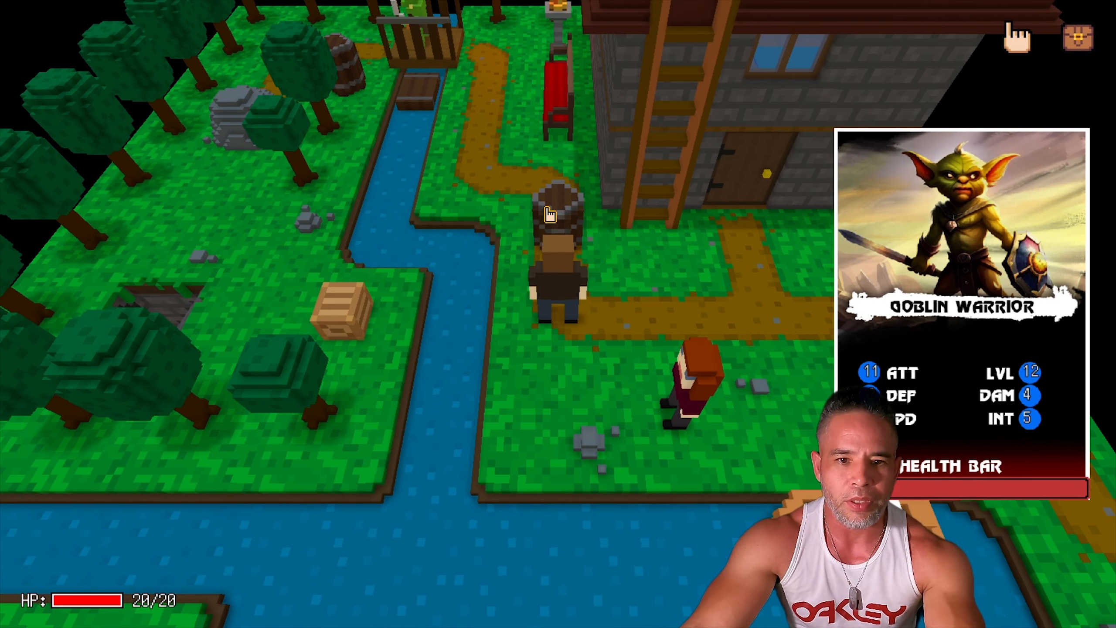
middle_drag(497, 121, 564, 100)
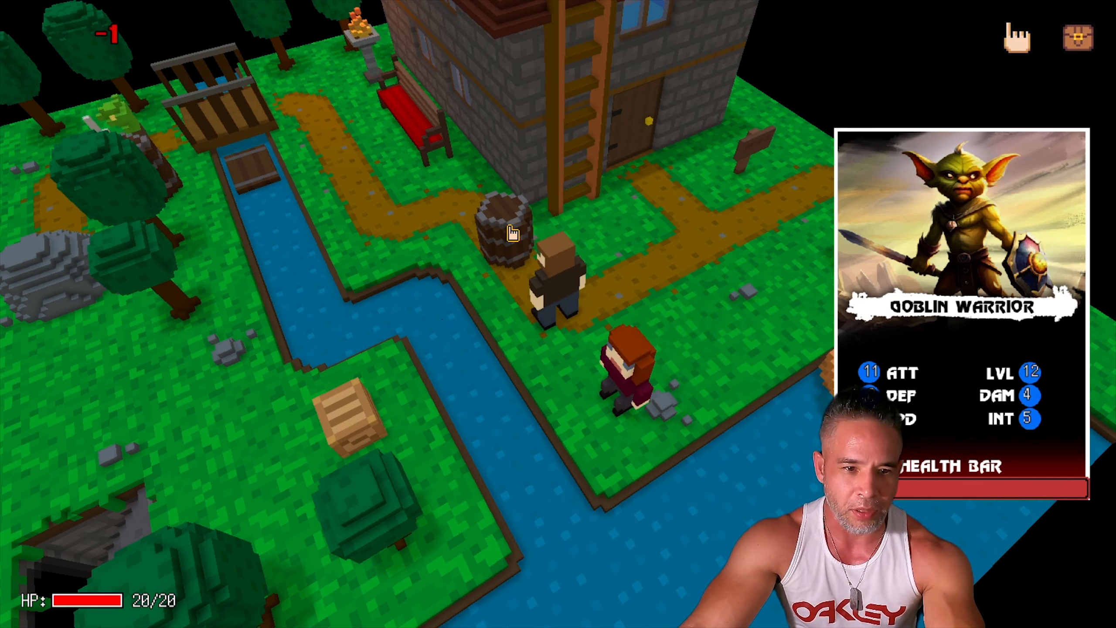
key(Escape)
click(62, 264)
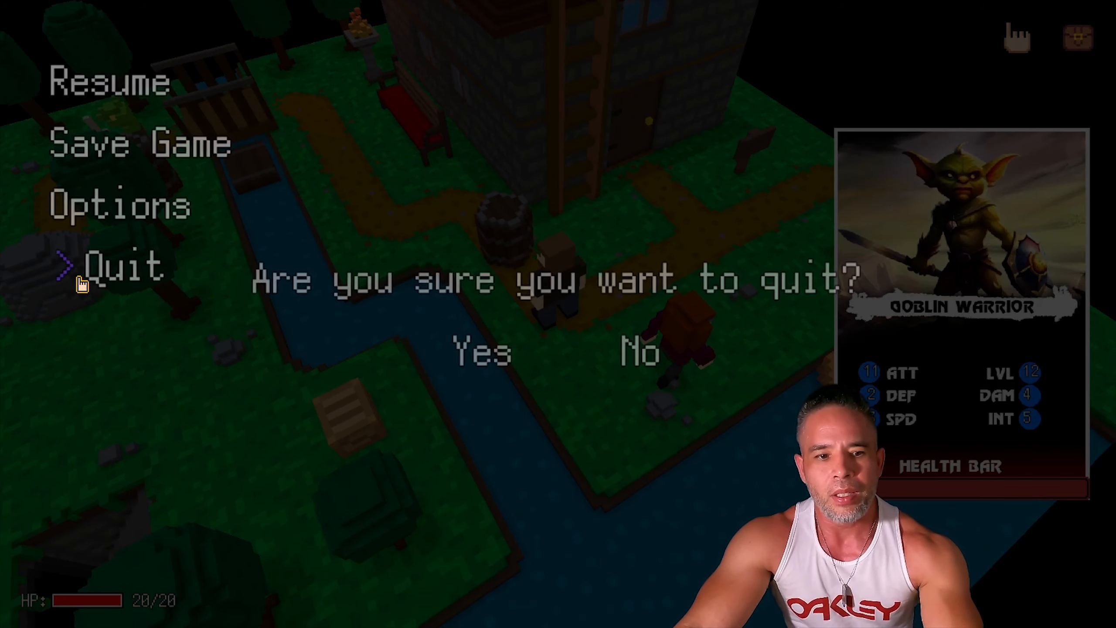
click(486, 352)
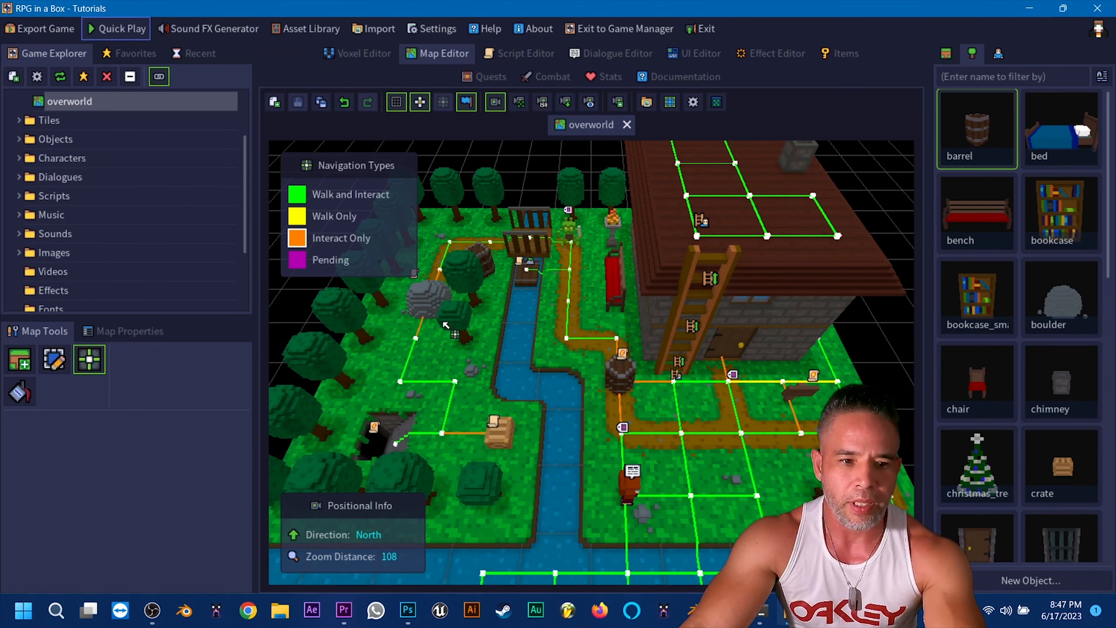
Insert a Show Widget function call below the damage_entity line in the quick script of the barrel beside the ladder
click(54, 358)
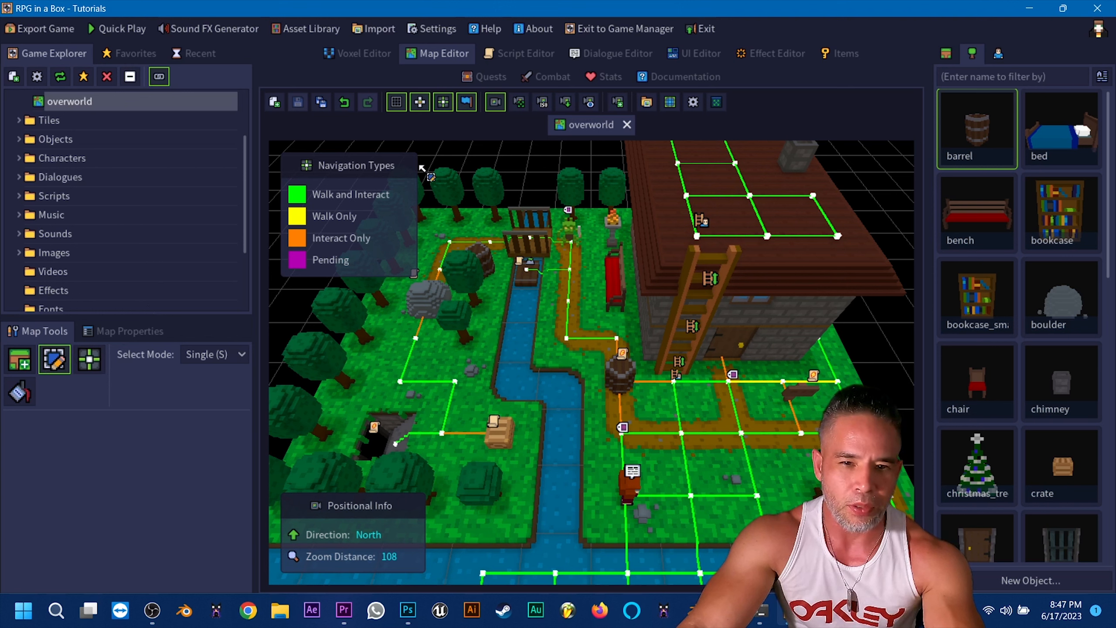
click(623, 382)
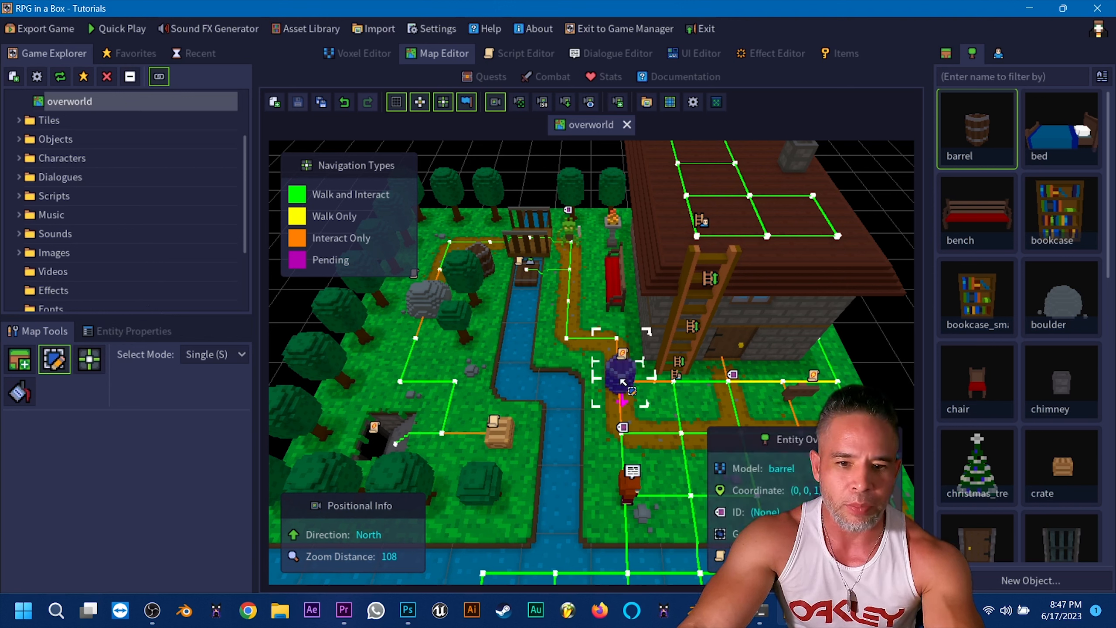
click(134, 331)
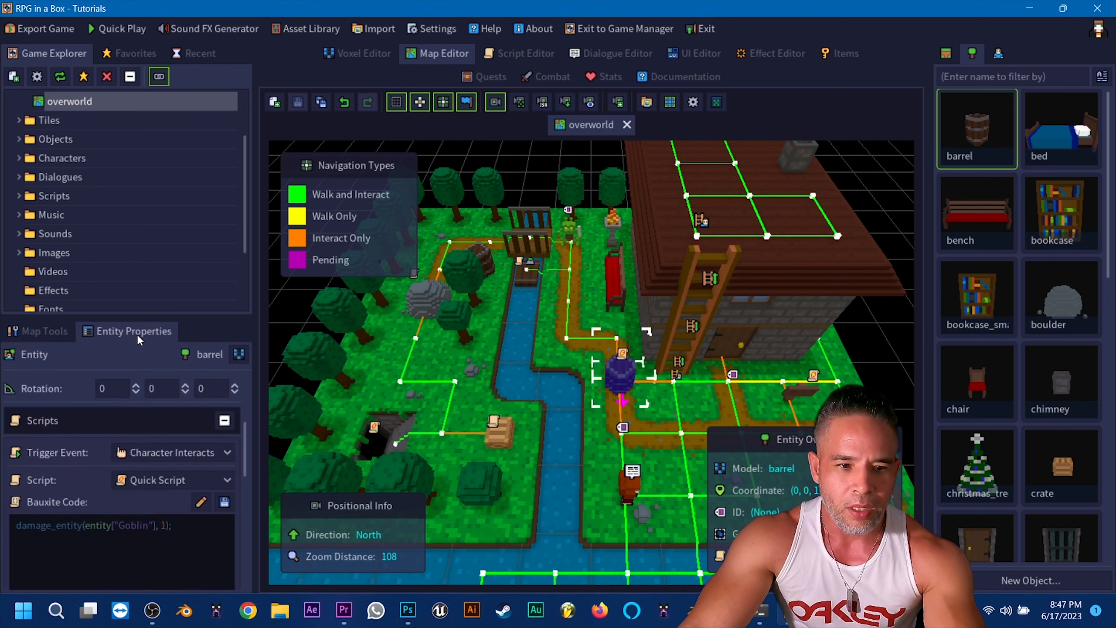
click(201, 502)
click(708, 127)
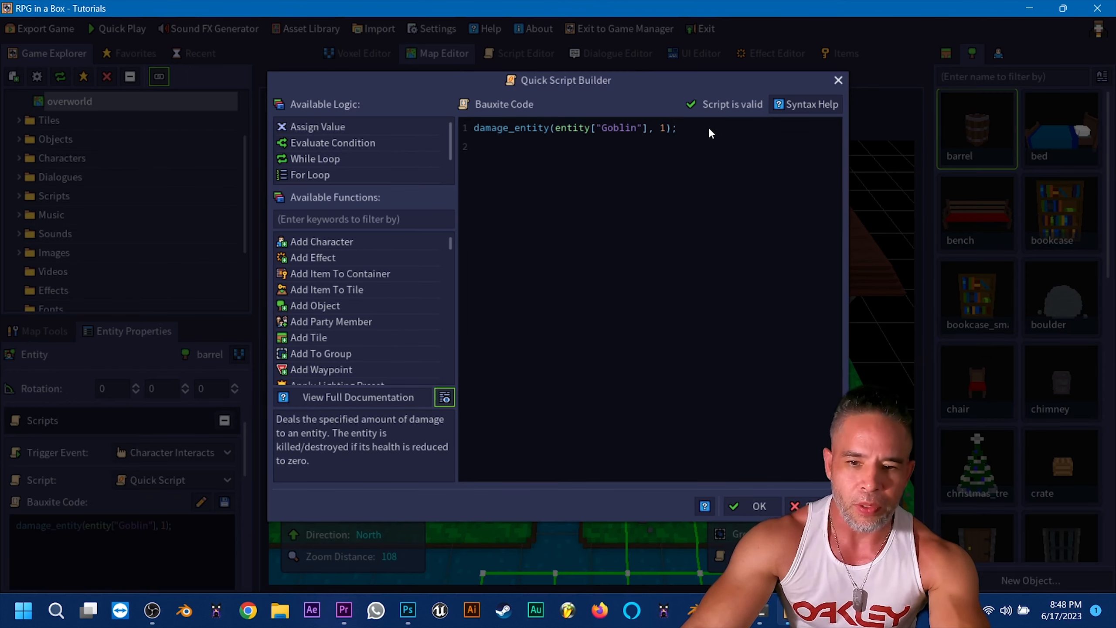
key(Return)
click(435, 217)
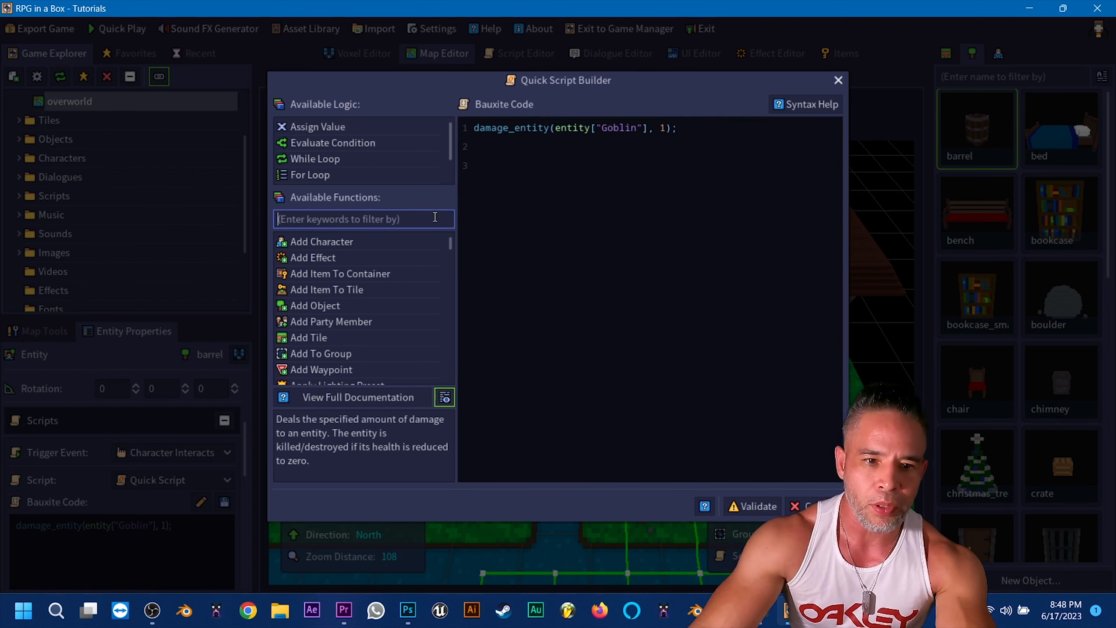
text(show)
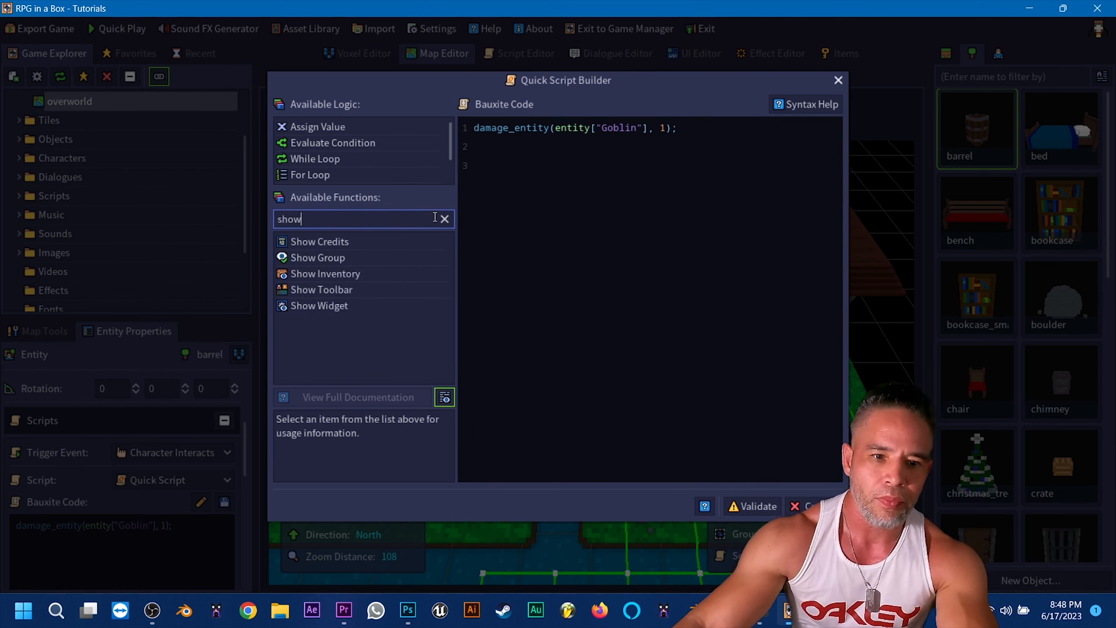
click(328, 308)
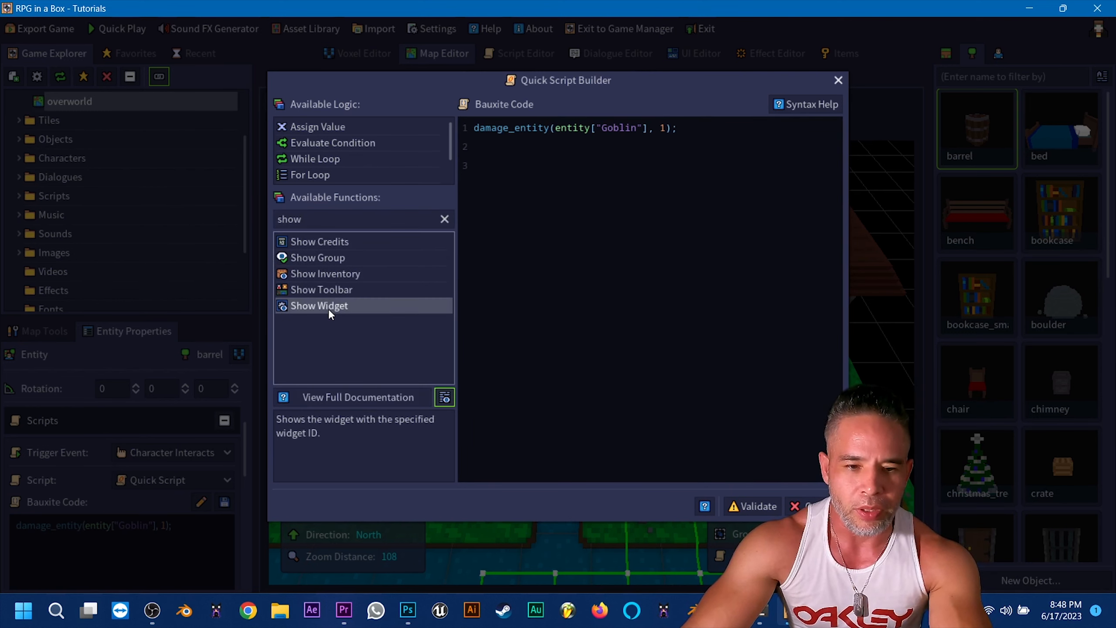
drag(328, 309, 560, 189)
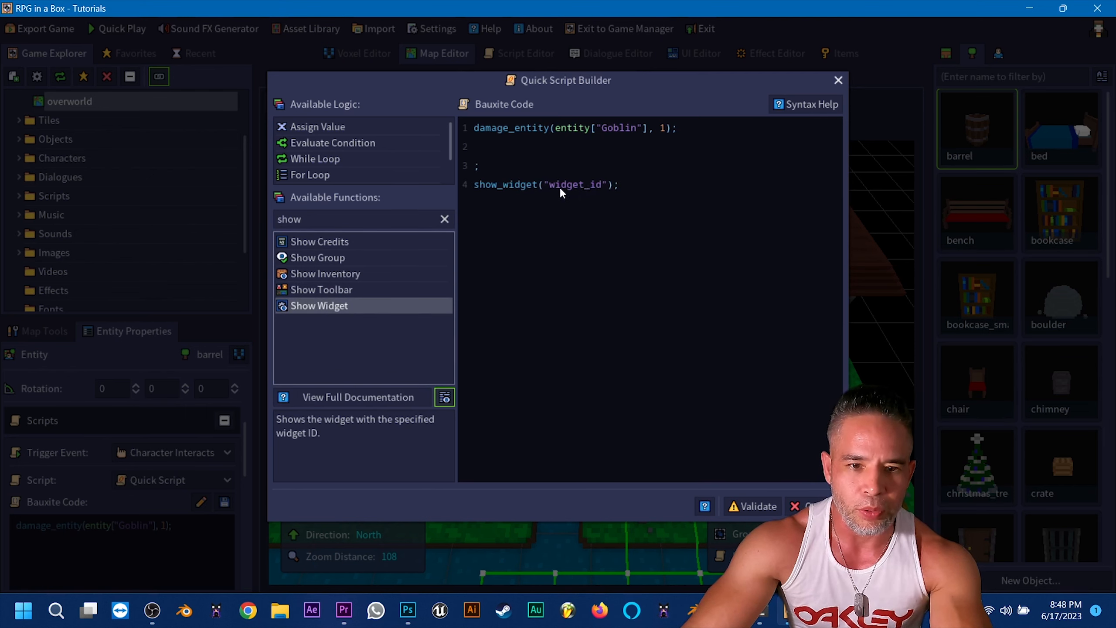
Remove the stray semicolon and blank lines above the show_widget call, and validate and accept the barrel's script
click(498, 169)
key(BackSpace)
key(BackSpace)
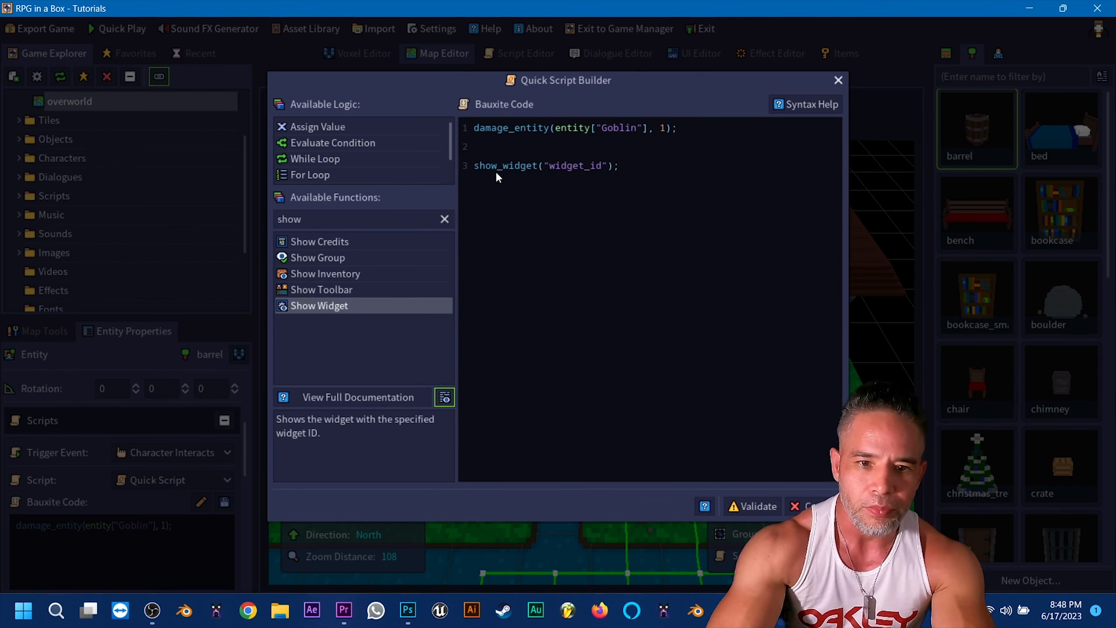
key(BackSpace)
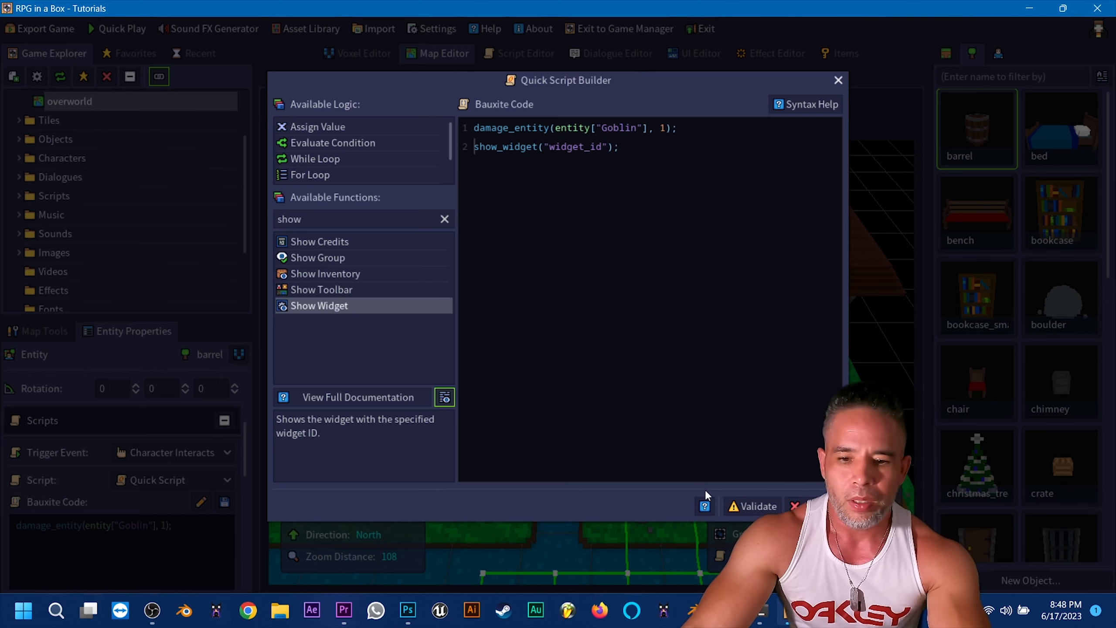
click(748, 504)
click(743, 505)
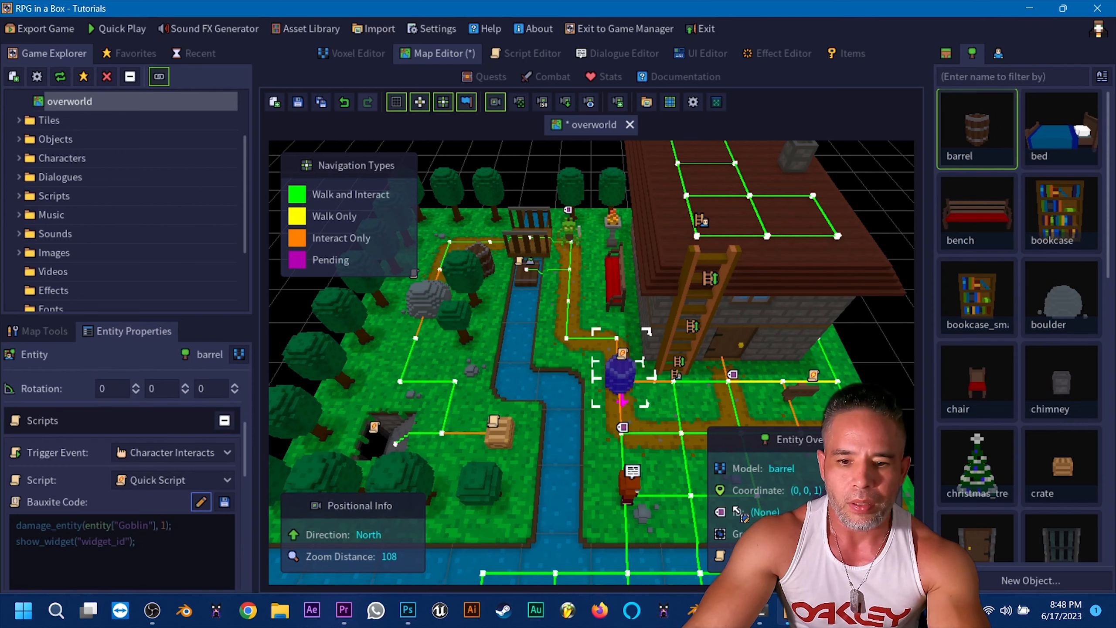
Copy the enemy stat widget's ID into the barrel's script so the call reads show_widget("Enemy_Stat_BK_Butt"), and save the map
click(688, 59)
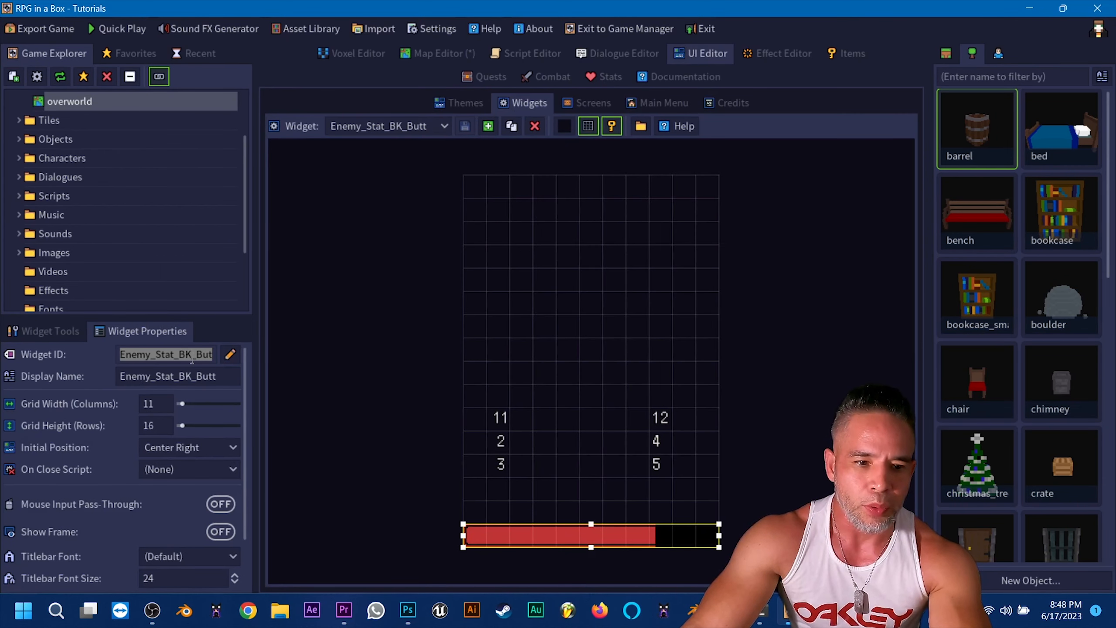
click(183, 355)
double_click(183, 355)
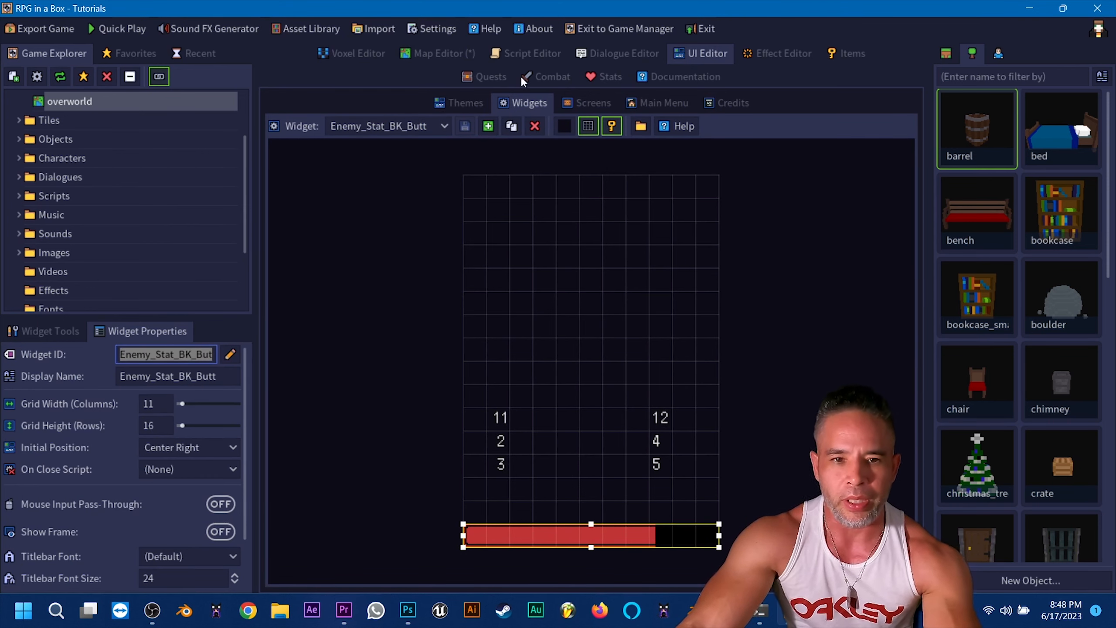
click(425, 56)
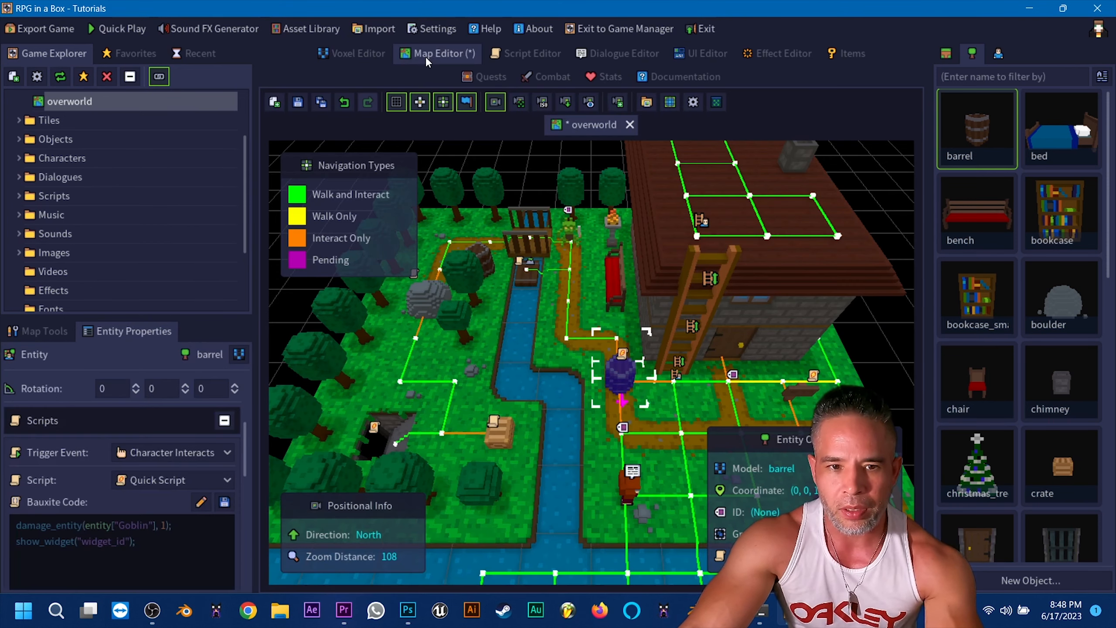
click(201, 502)
click(672, 157)
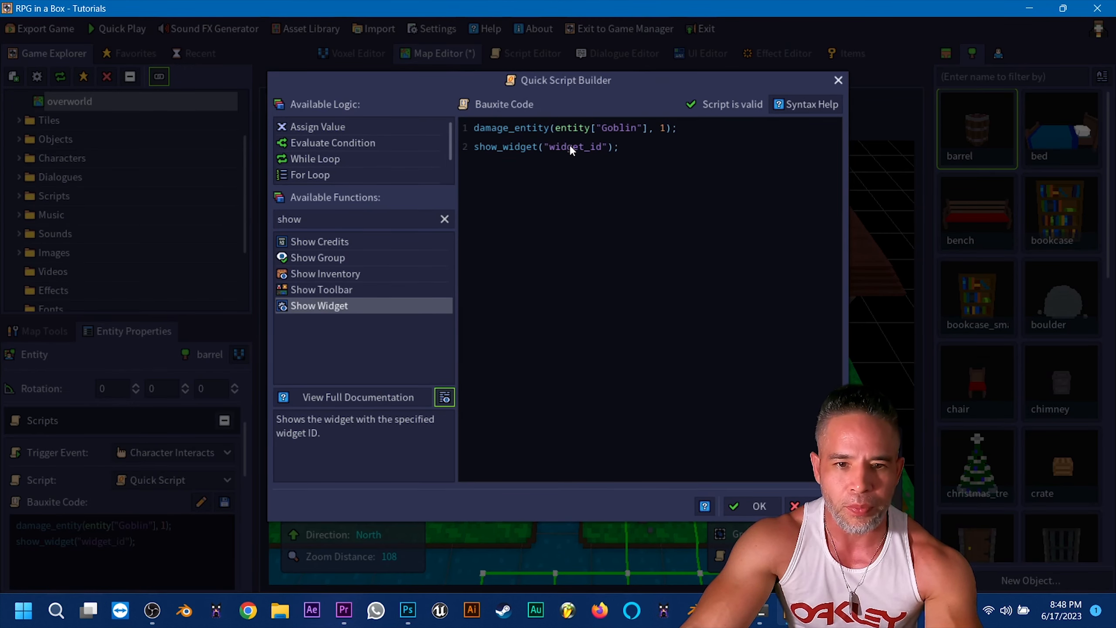
text(Enemy_Stat_BK_Butt)
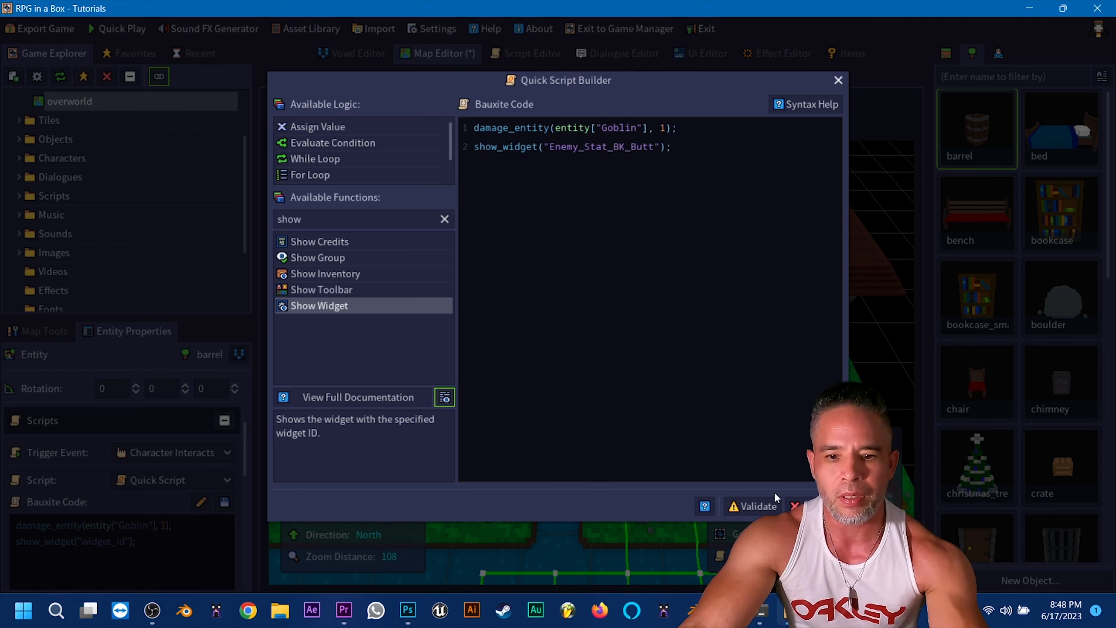
click(758, 508)
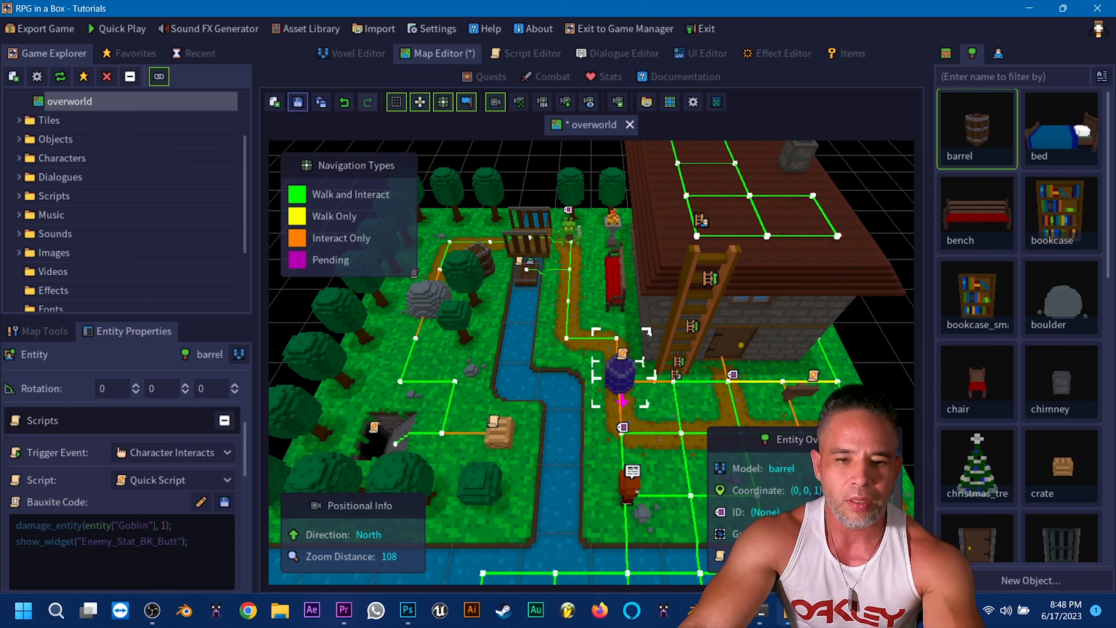
click(298, 102)
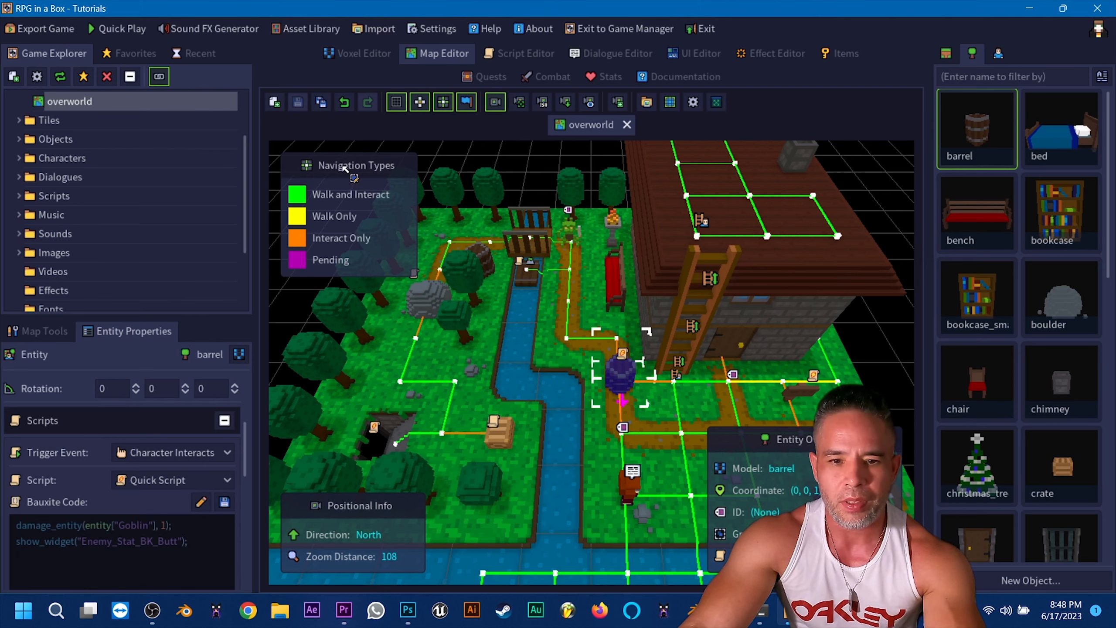
Start a new playtest game, dismiss the welcome message and walk the character to the barrel beside the ladder
click(100, 30)
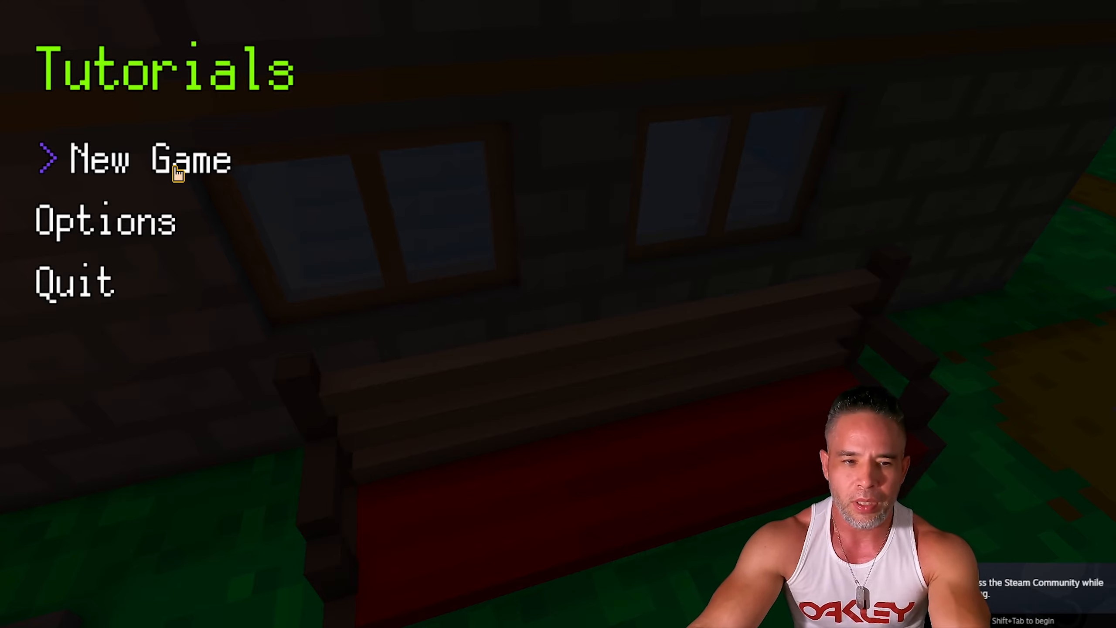
click(177, 171)
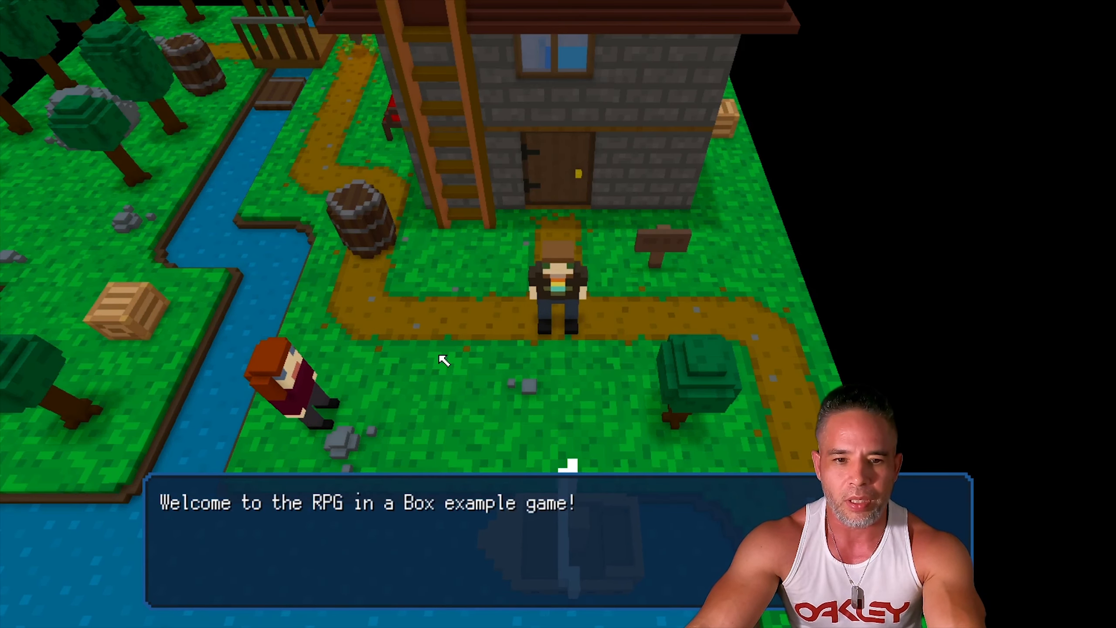
click(456, 476)
key(a)
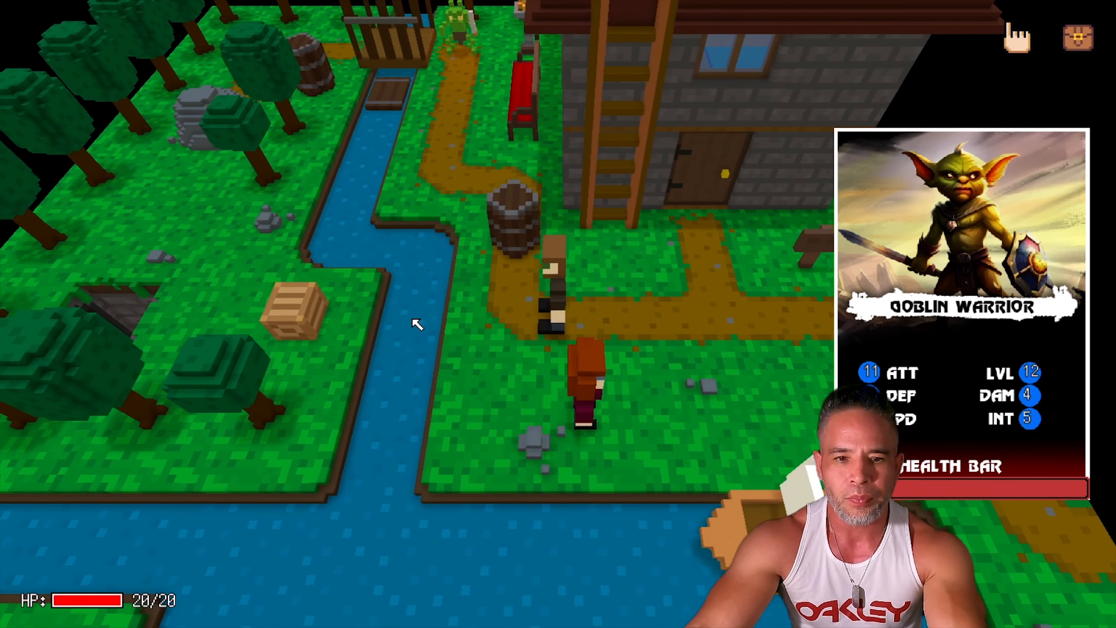
key(e)
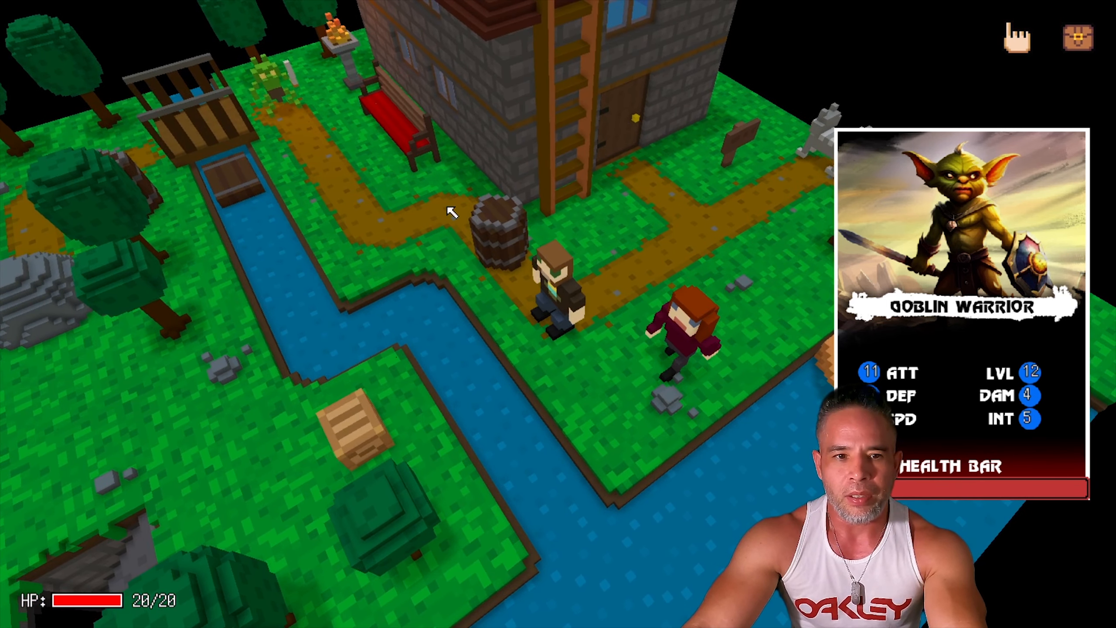
Interact with the barrel repeatedly to test whether the goblin's health bar updates with each hit
click(498, 225)
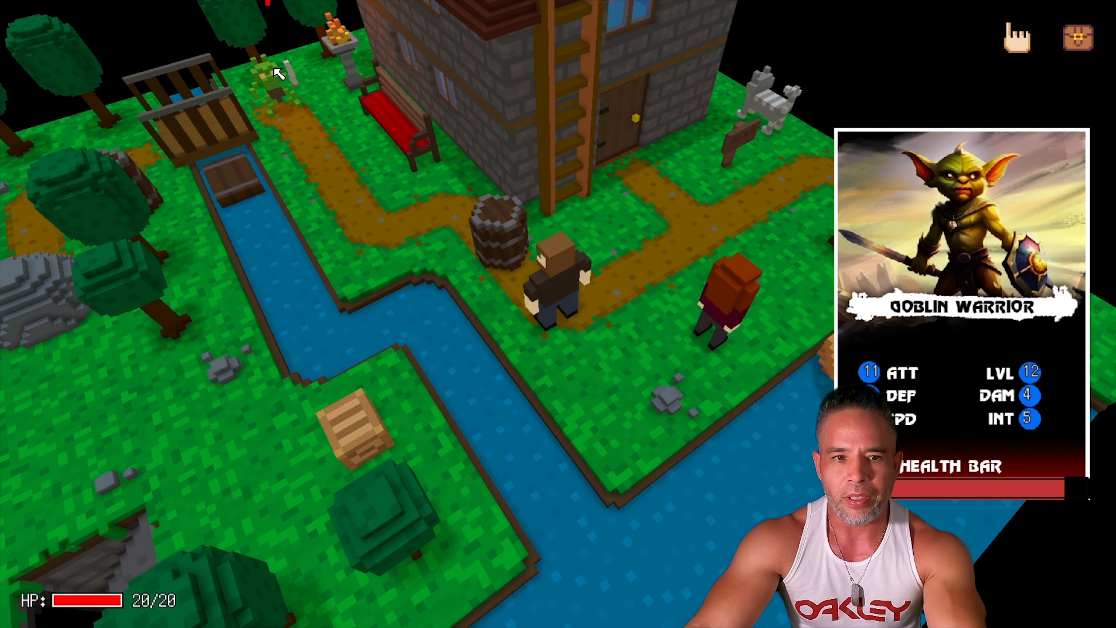
click(278, 87)
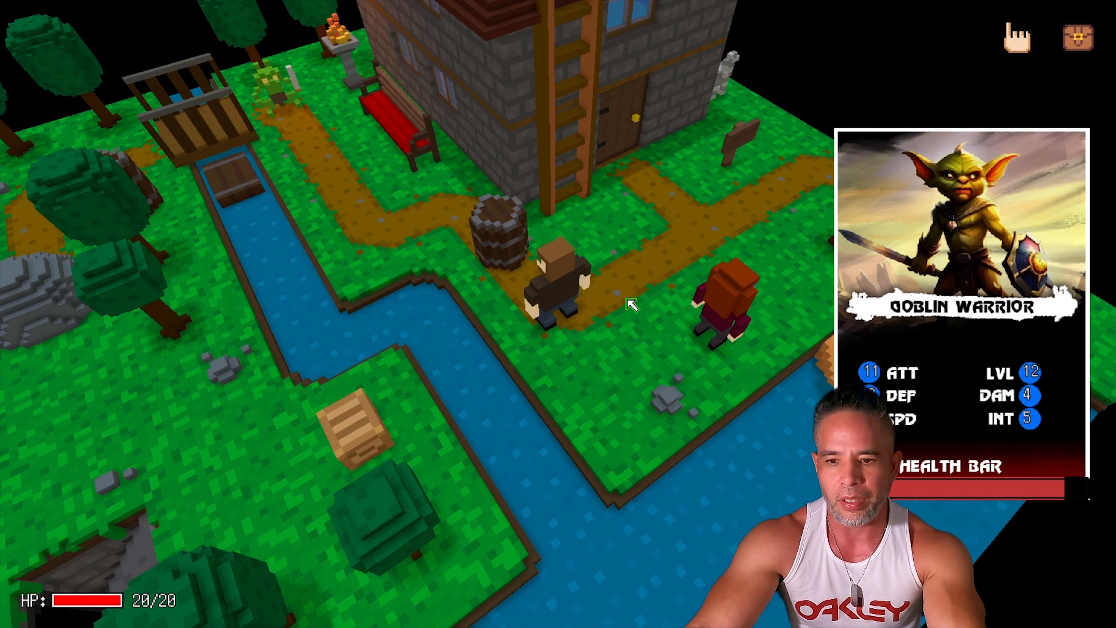
click(513, 248)
click(512, 247)
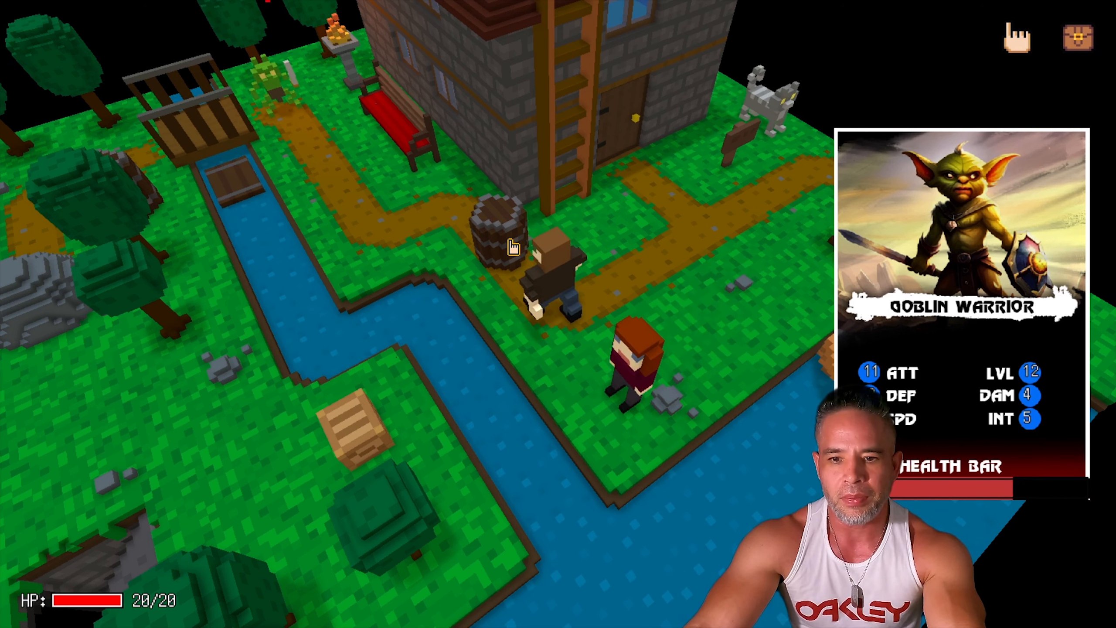
click(512, 247)
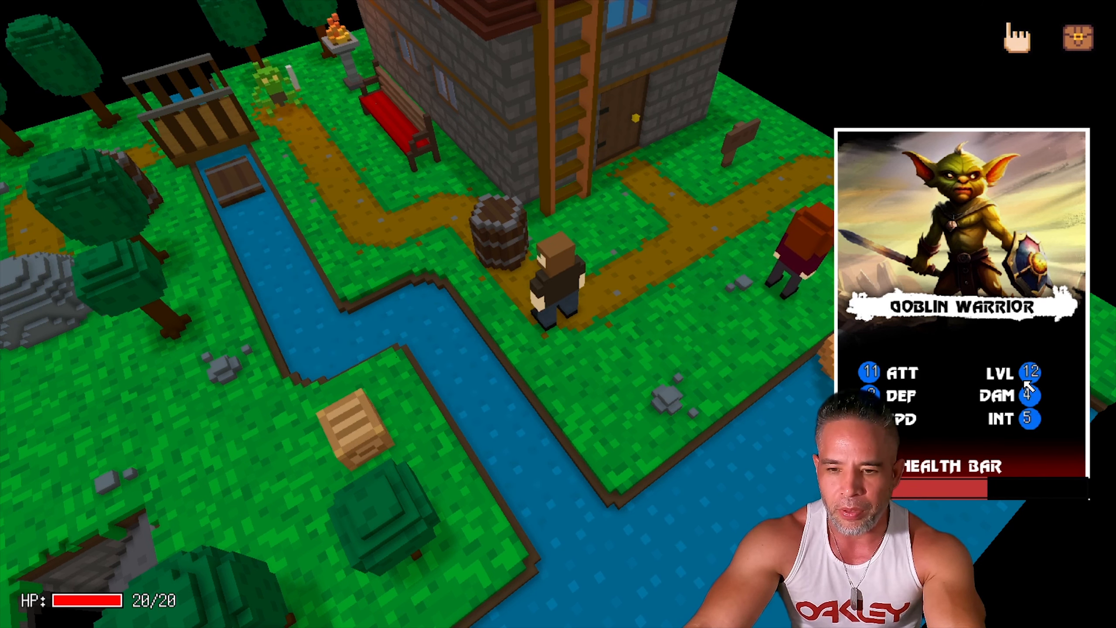
click(498, 244)
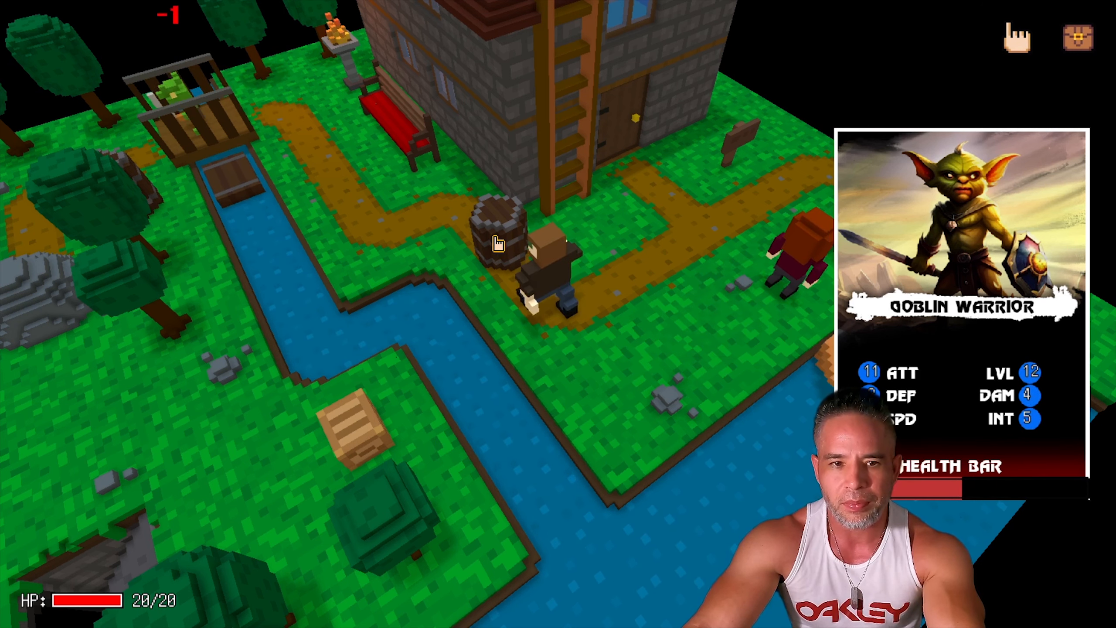
click(504, 246)
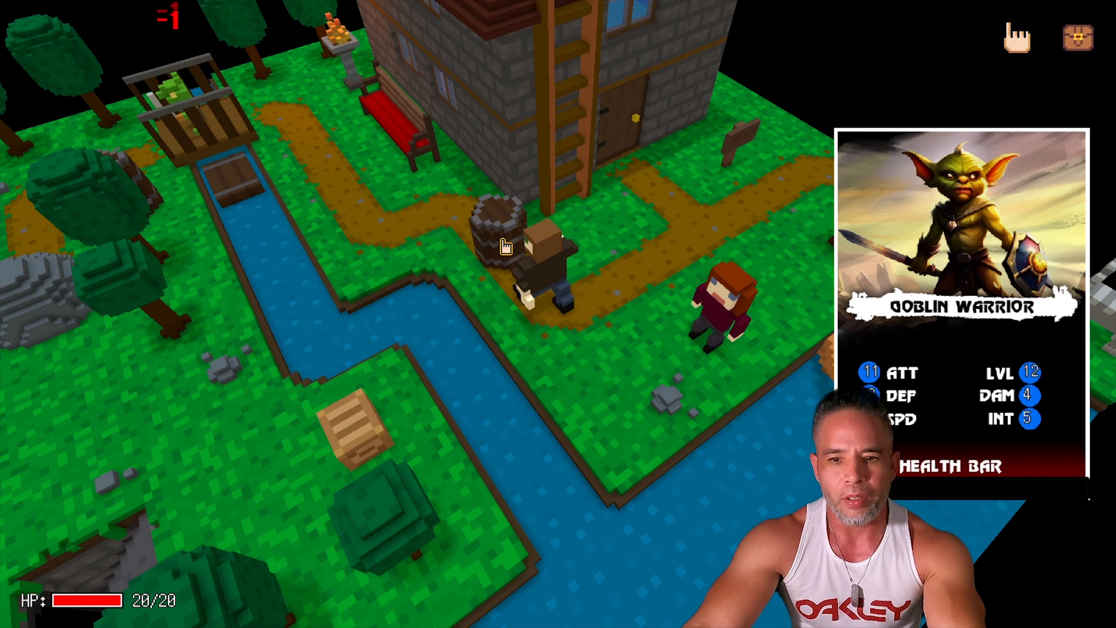
Interact with the barrel once more and check the debug console for script errors
click(505, 246)
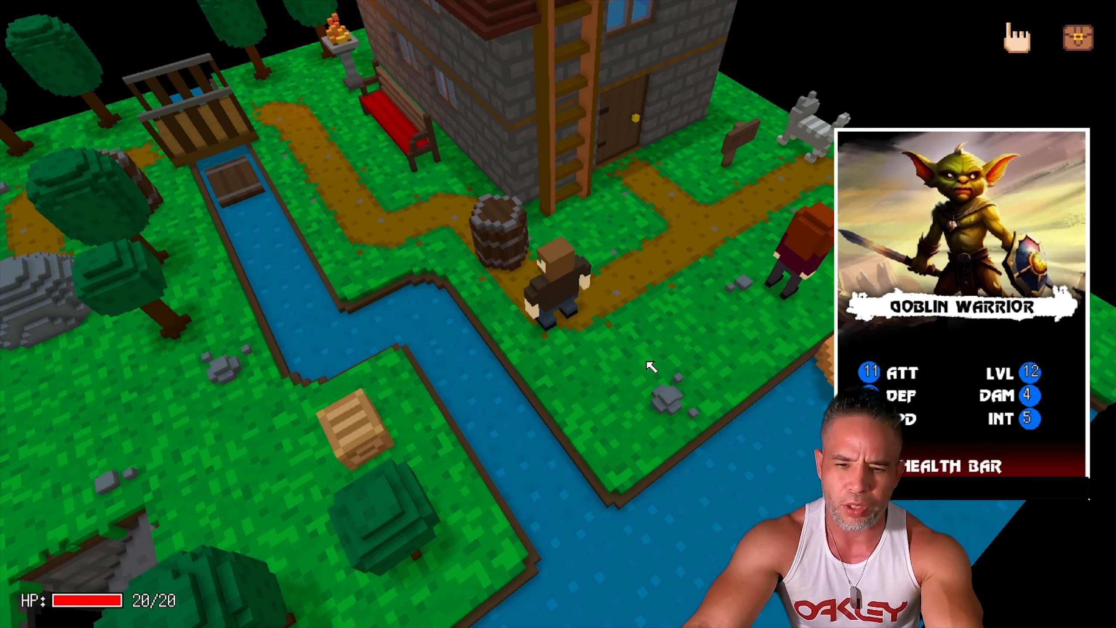
key(grave)
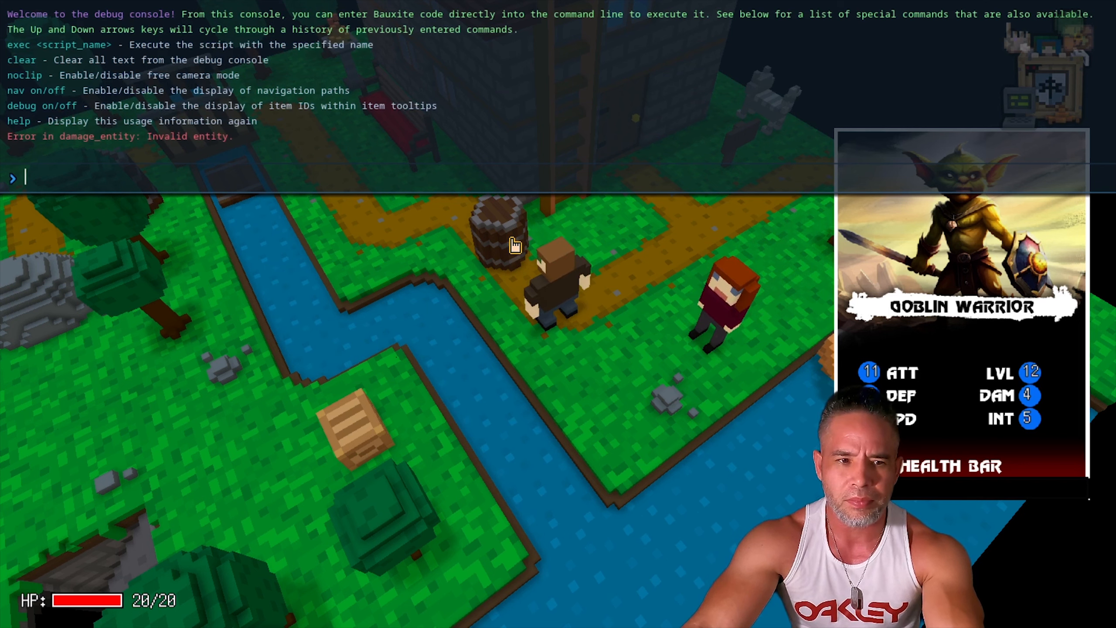
key(grave)
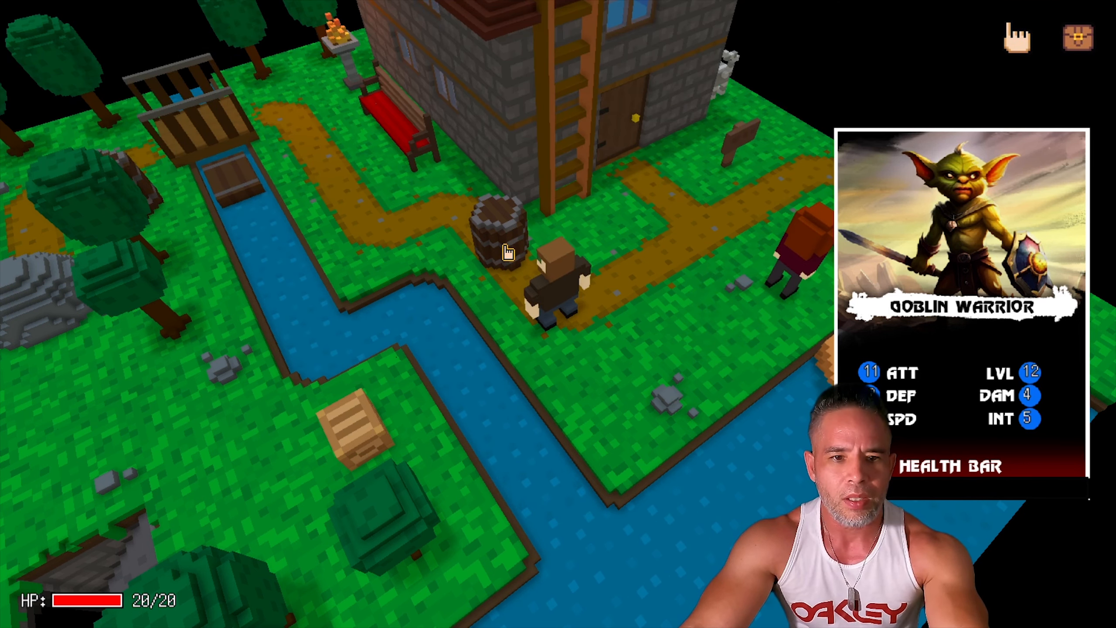
Quit the playtest and return to the overworld map in the editor
key(Escape)
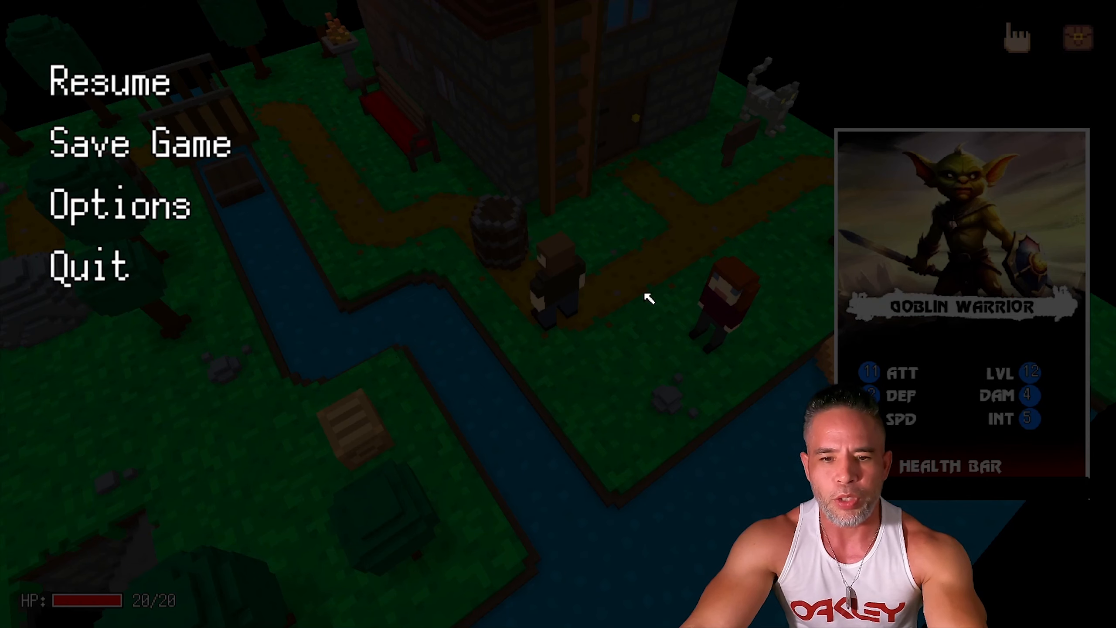
click(116, 275)
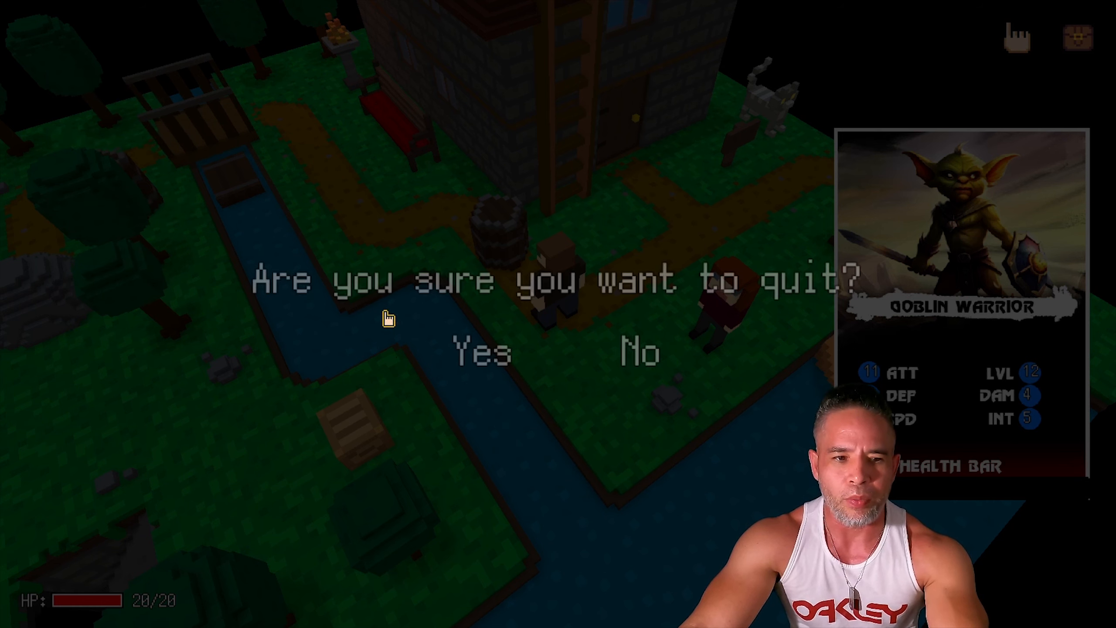
click(491, 361)
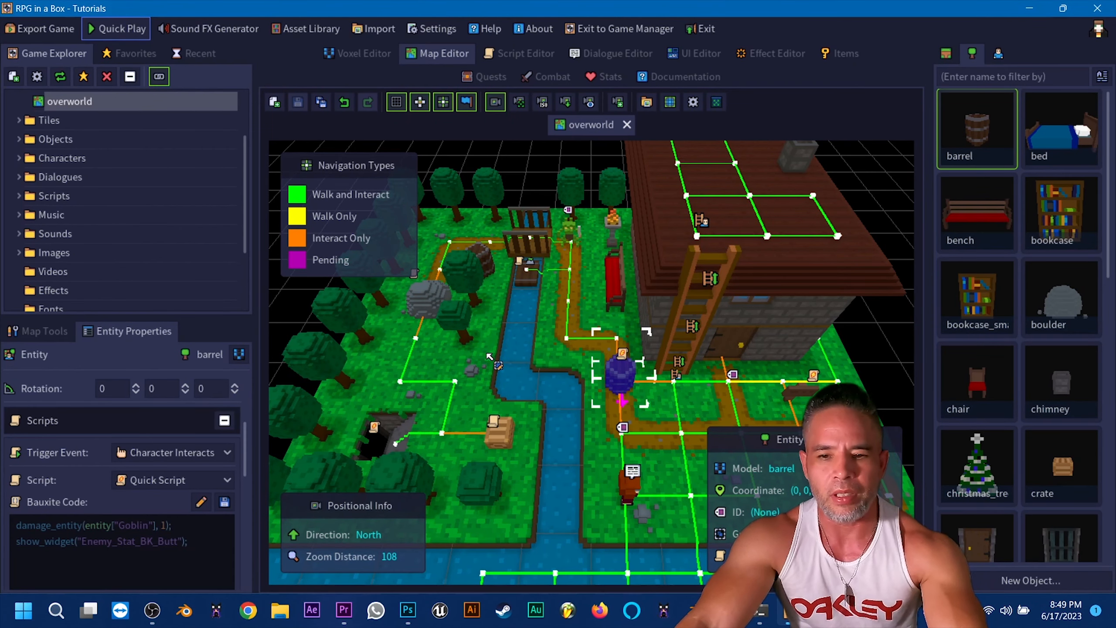
click(693, 406)
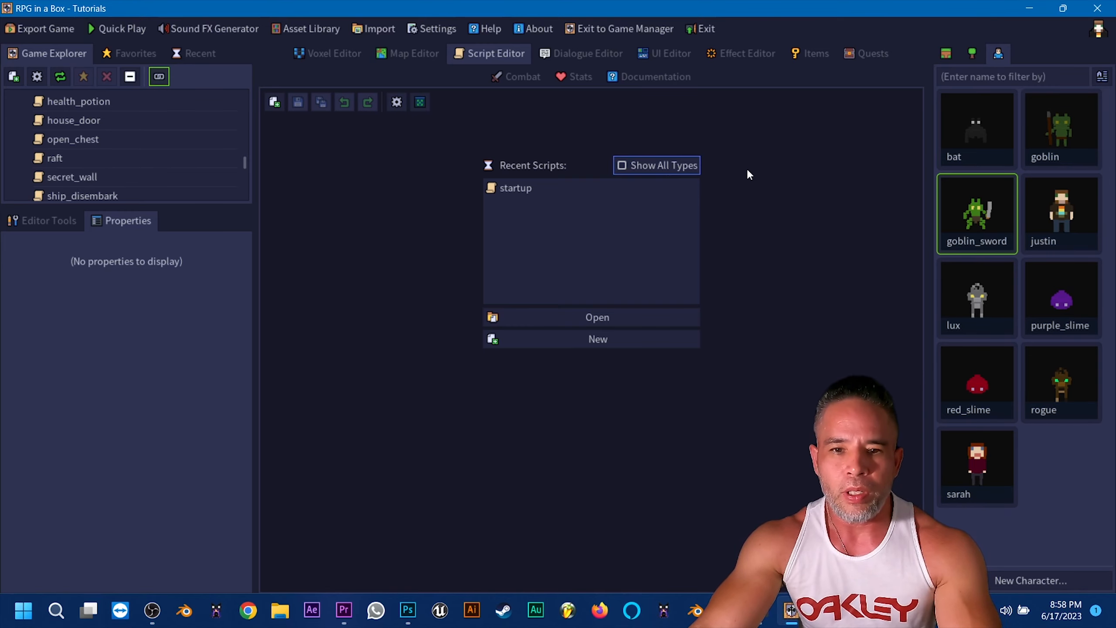
Examine the attack value label's properties in the Enemy_Stat_BK_Butt widget, and view the Enemy_Stat_BK widget
click(681, 56)
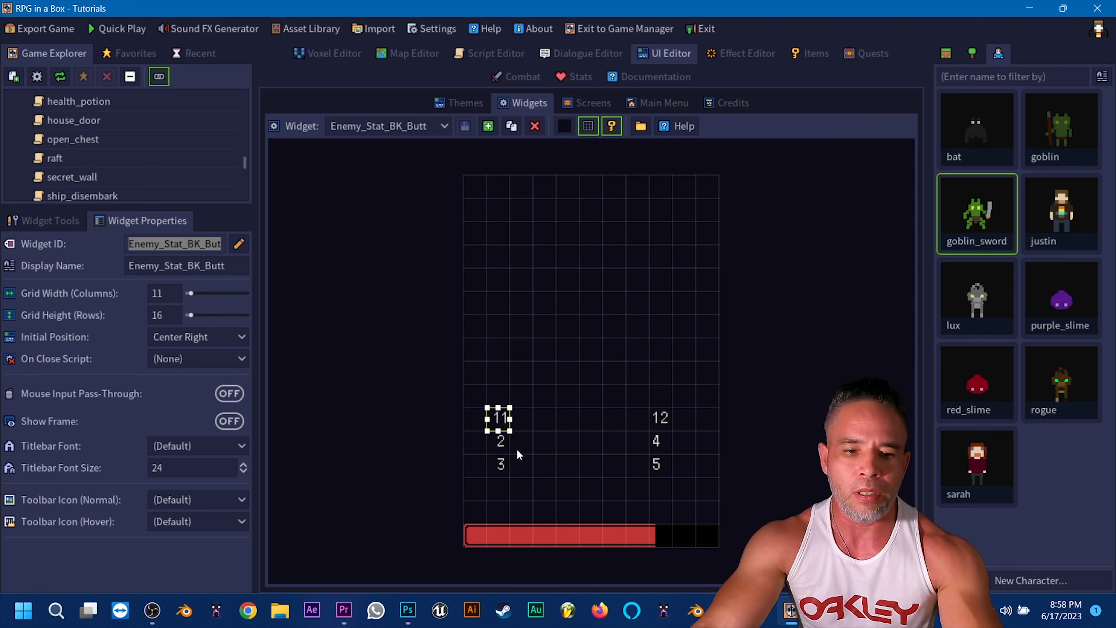
click(773, 393)
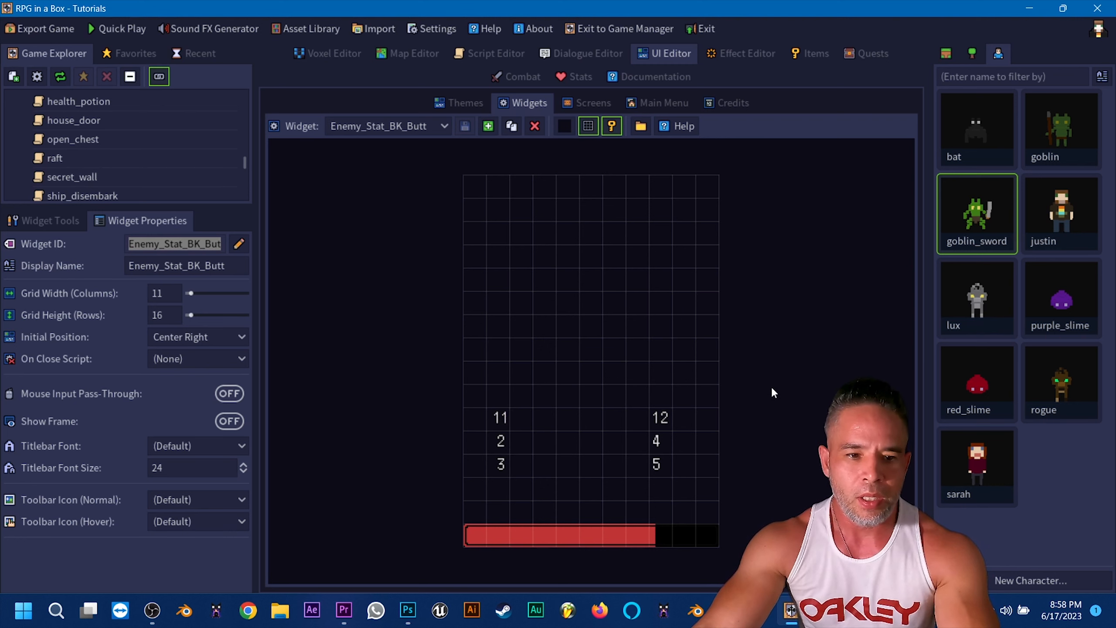
click(507, 421)
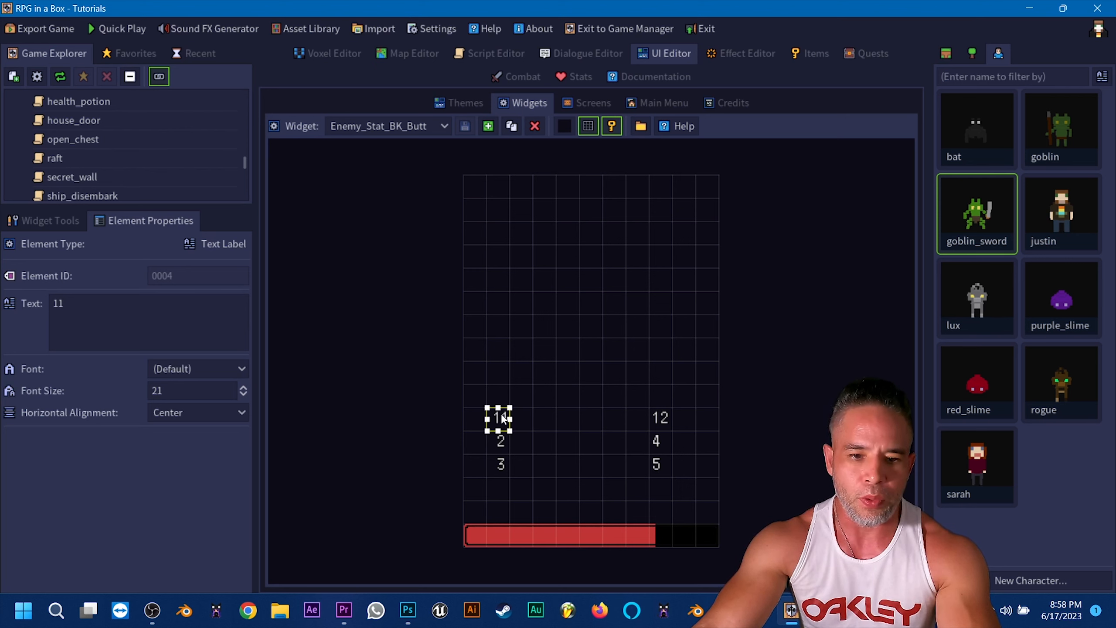
click(432, 128)
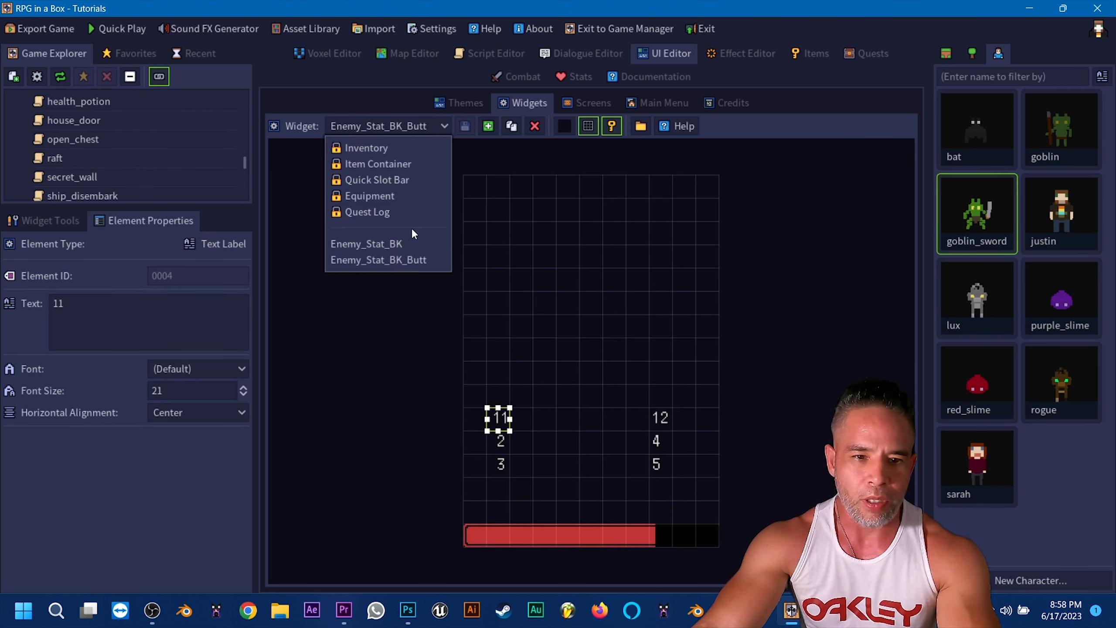
click(392, 244)
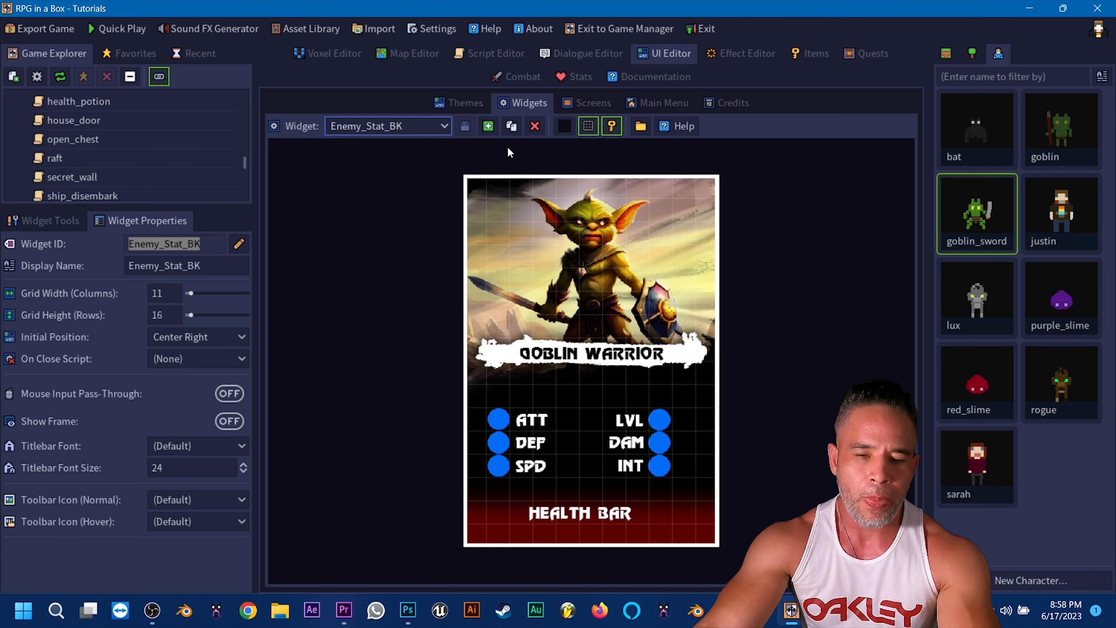
Create a new script resource named Enemy_Stats
click(491, 56)
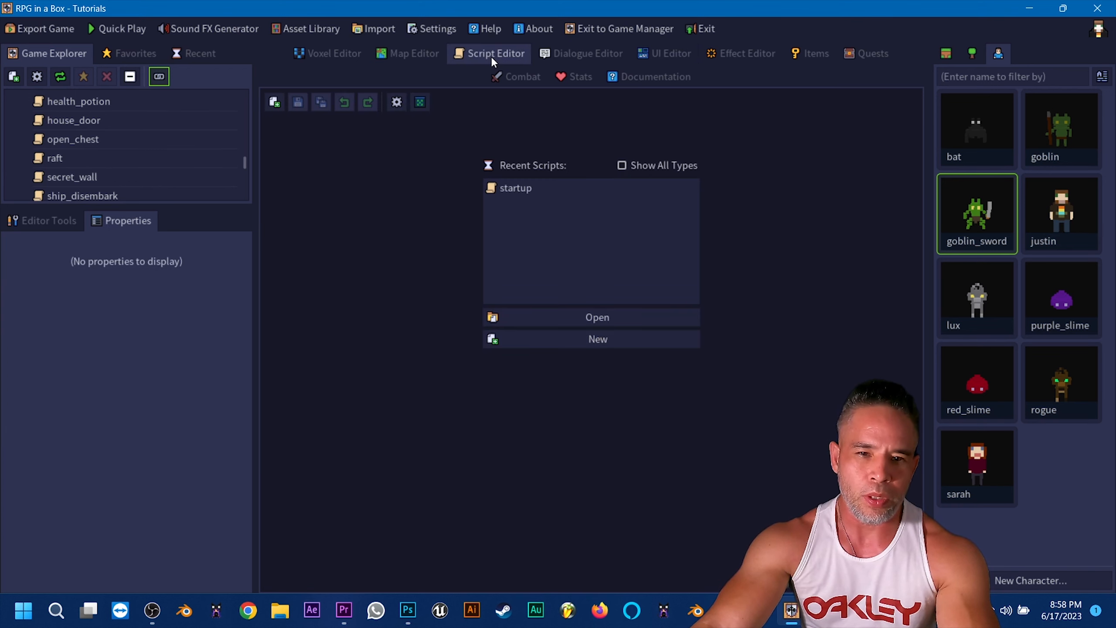
click(573, 344)
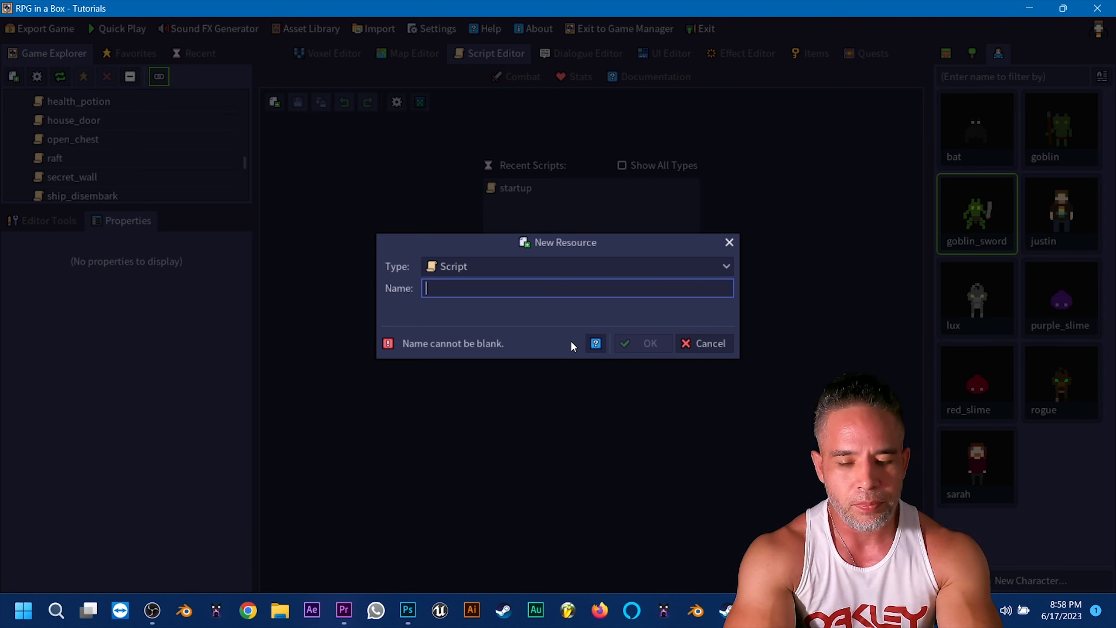
text(Enemy)
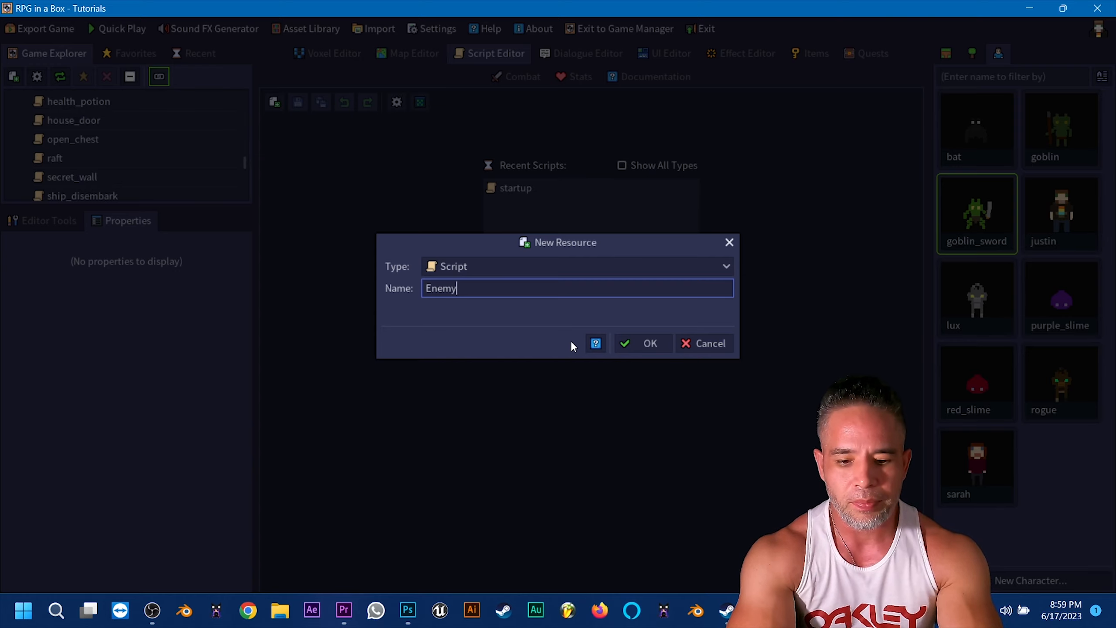
text(_Stats)
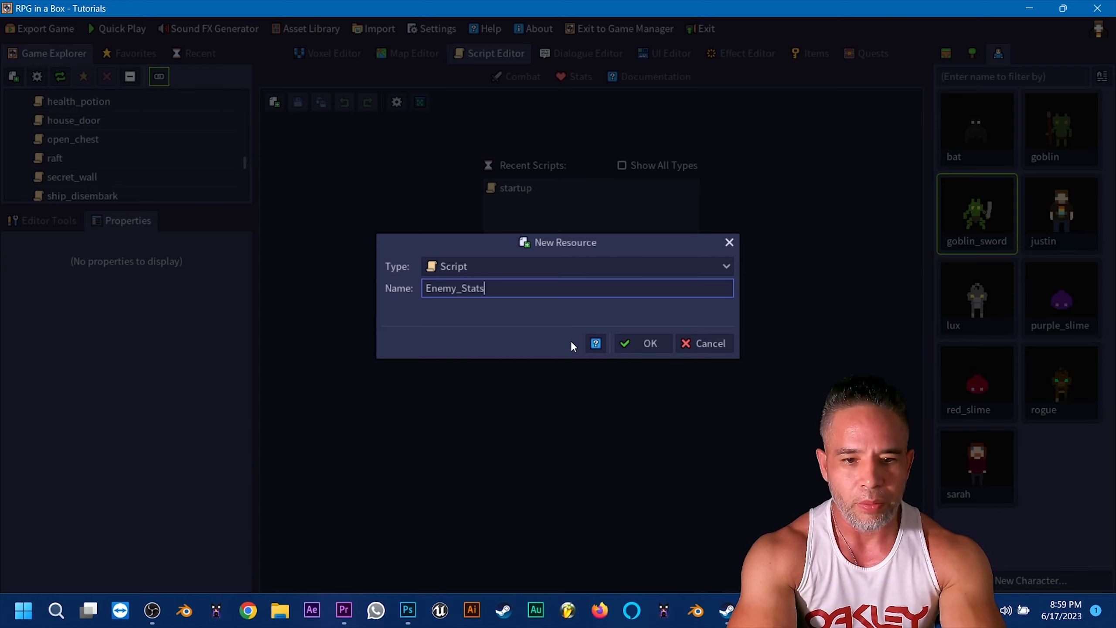
click(651, 339)
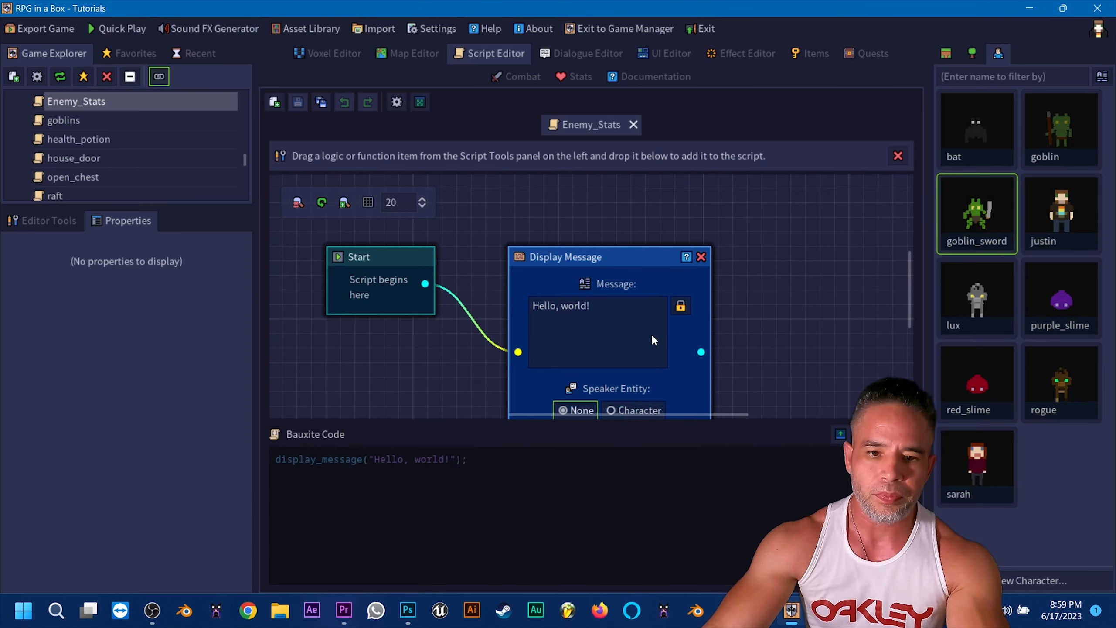
Delete the default Display Message node from Enemy_Stats and open its enlarged Bauxite code for editing
click(701, 257)
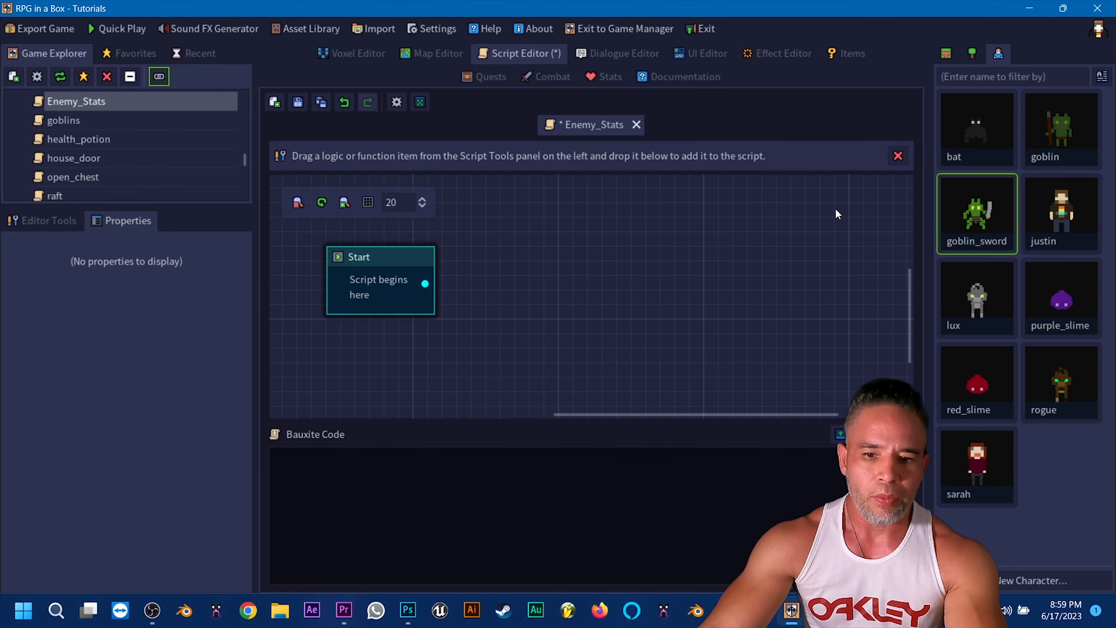
click(840, 433)
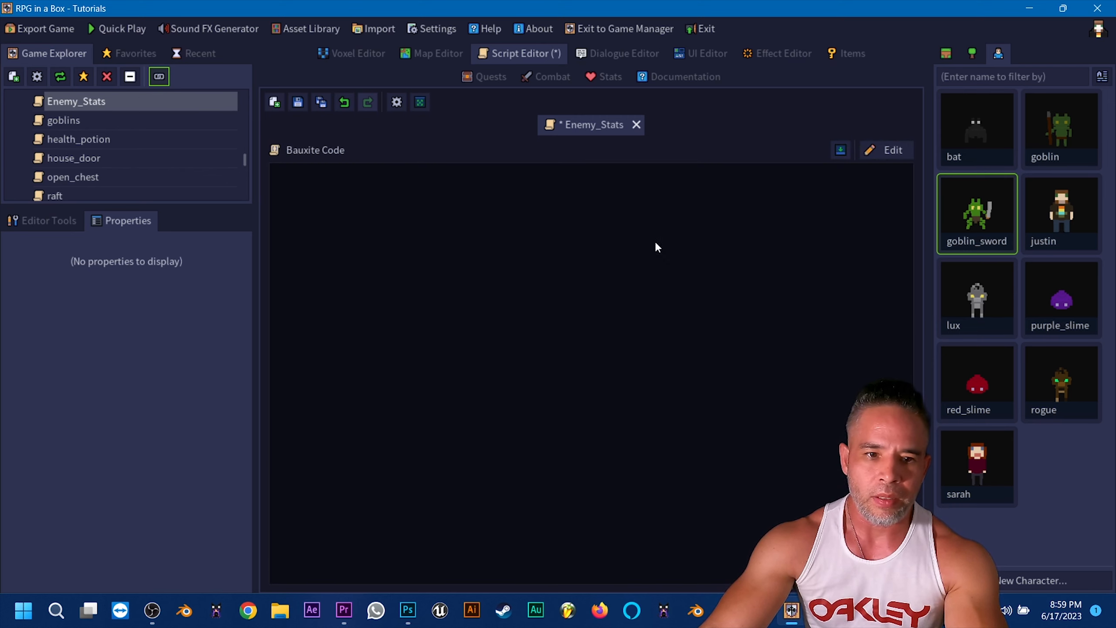
click(876, 150)
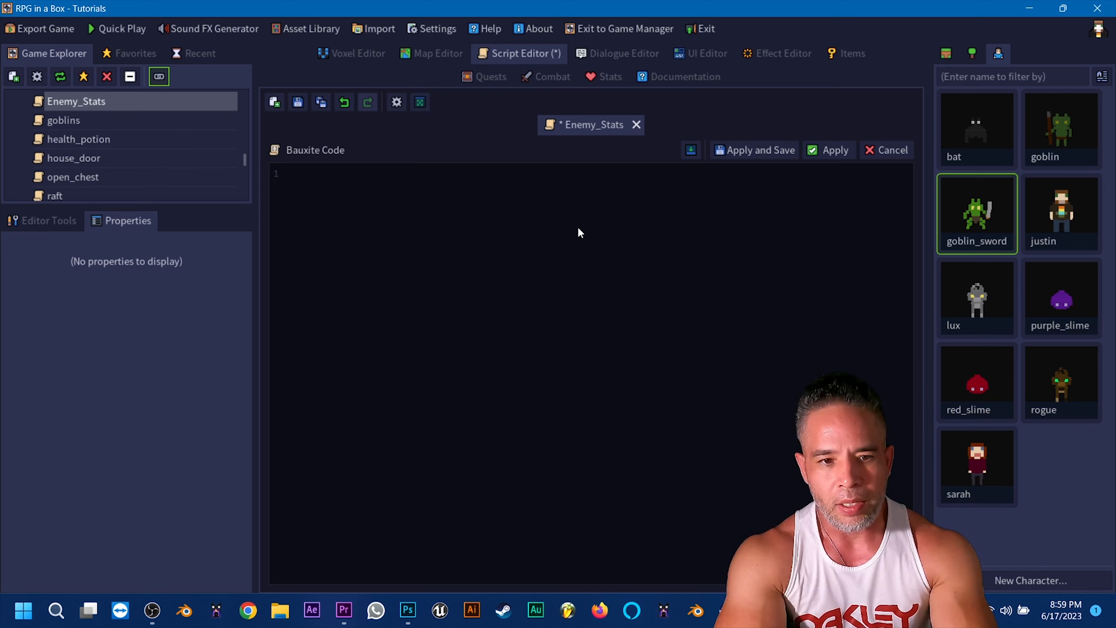
Begin the first code line of Enemy_Stats with widget["
text(widget.)
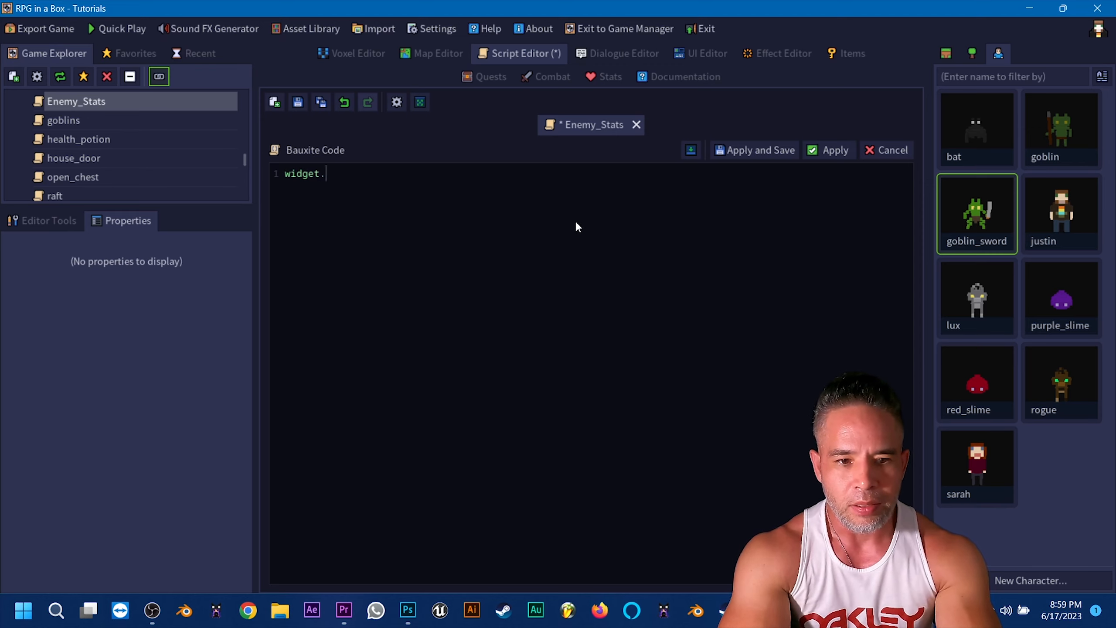
key(BackSpace)
text([)
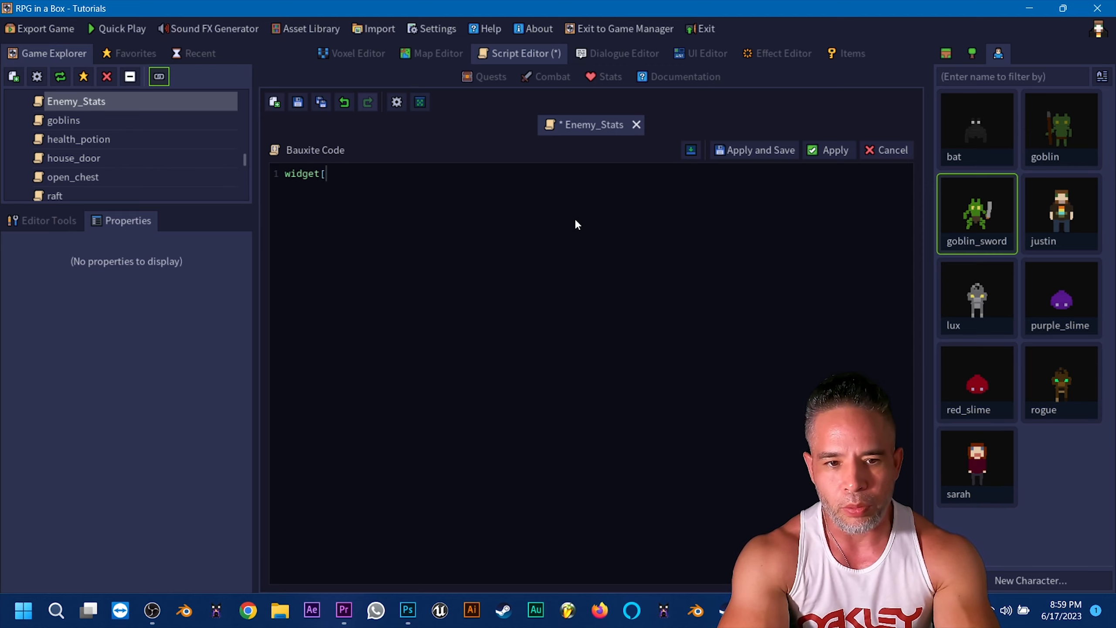
text(")
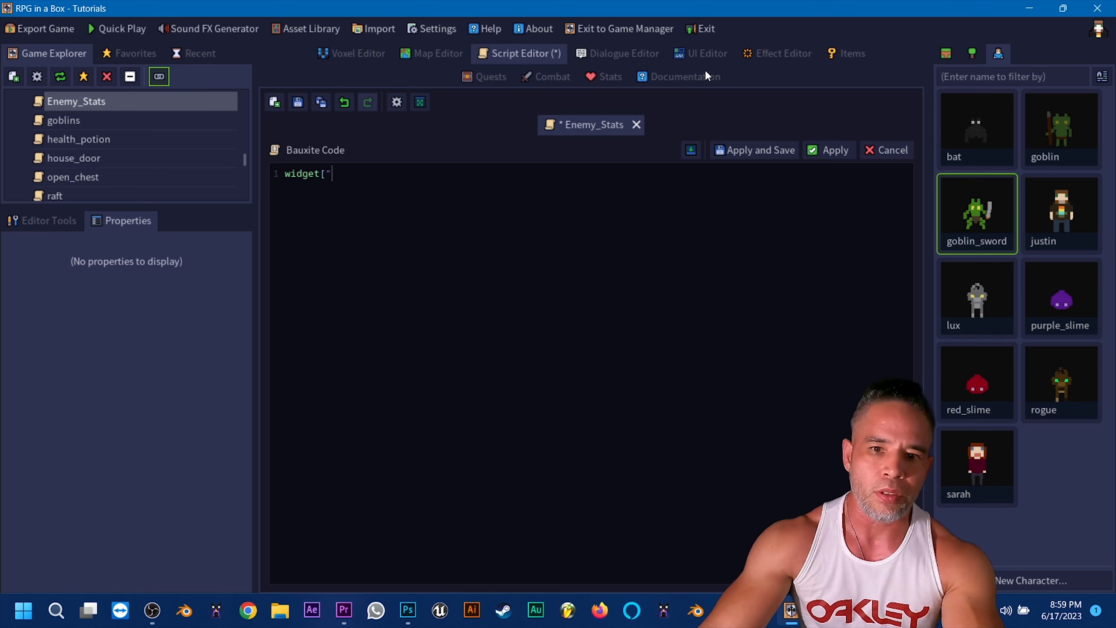
Check the attack value label's element ID in the Enemy_Stat_BK_Butt widget and copy that widget's ID
click(703, 54)
click(397, 127)
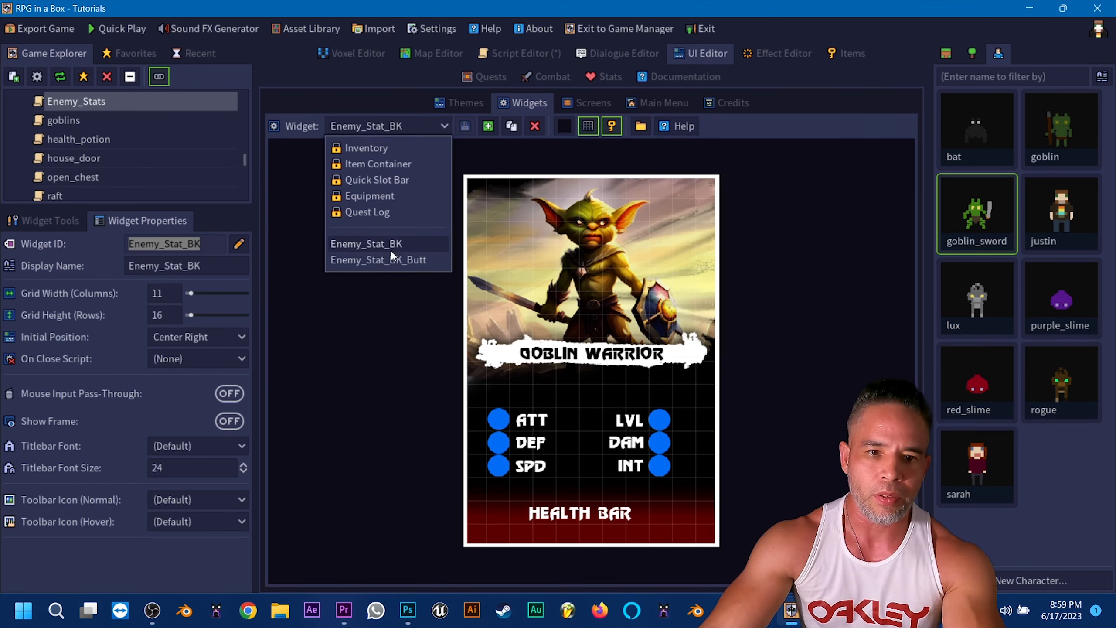
click(395, 260)
click(505, 425)
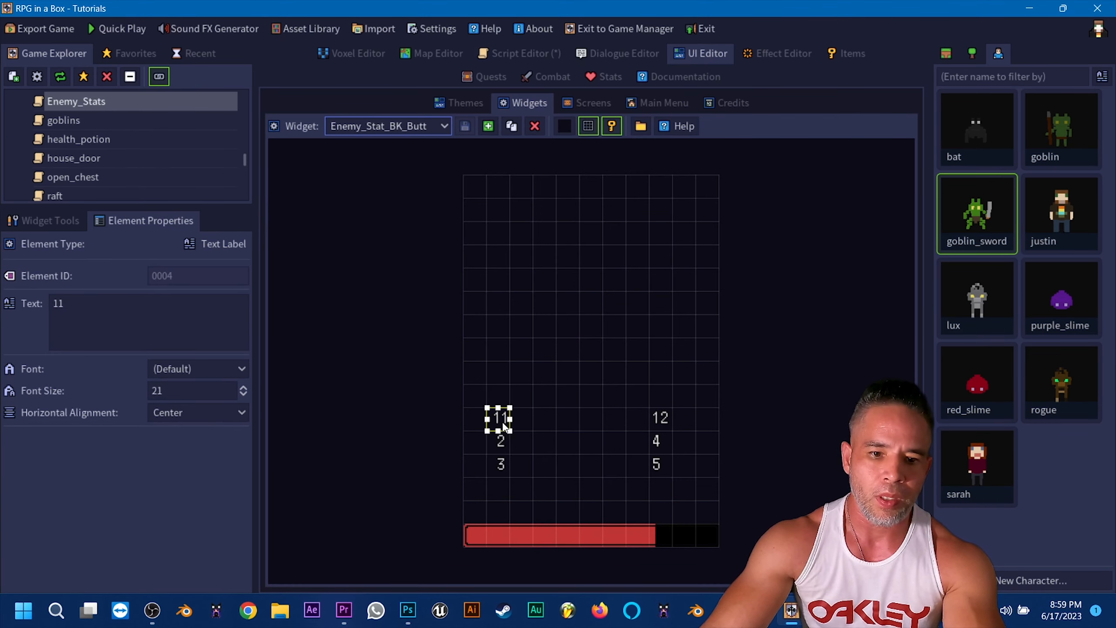
click(392, 180)
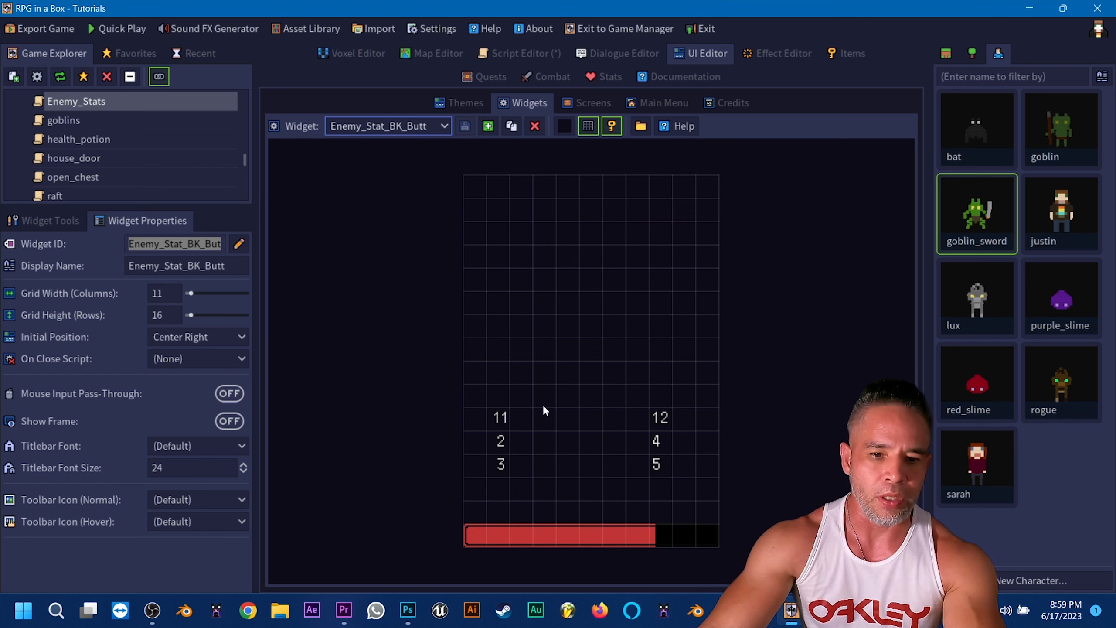
right_click(177, 245)
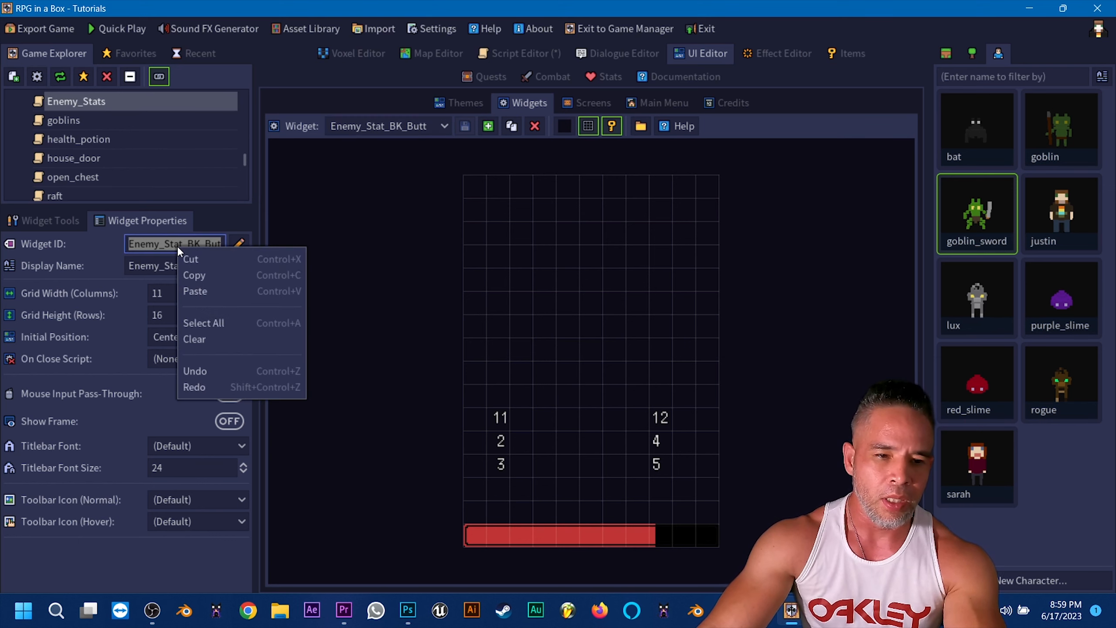
click(205, 273)
Paste the copied ID into the Enemy_Stats code line so it reads widget["Enemy_Stat_BK_Butt"]. with the trailing dot
click(498, 53)
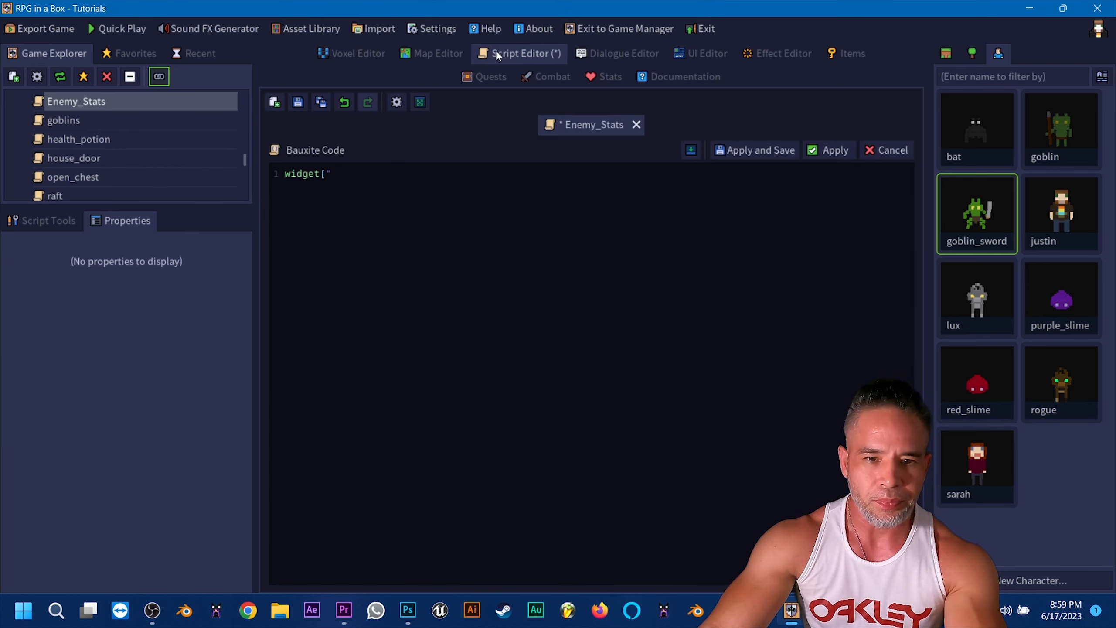
click(356, 178)
key(ctrl+v)
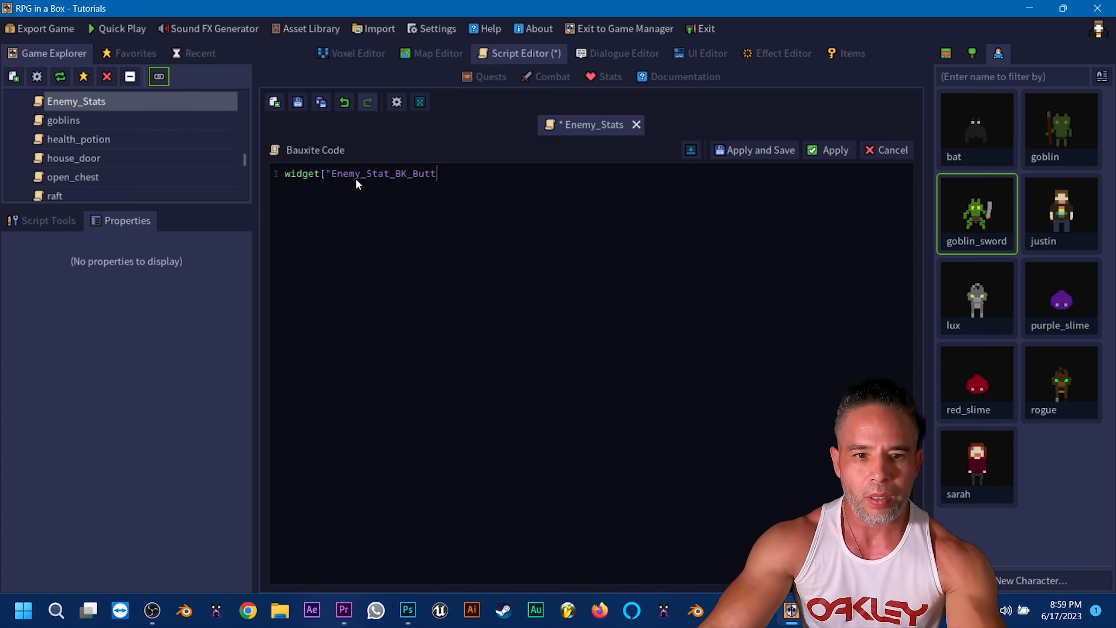
text("].)
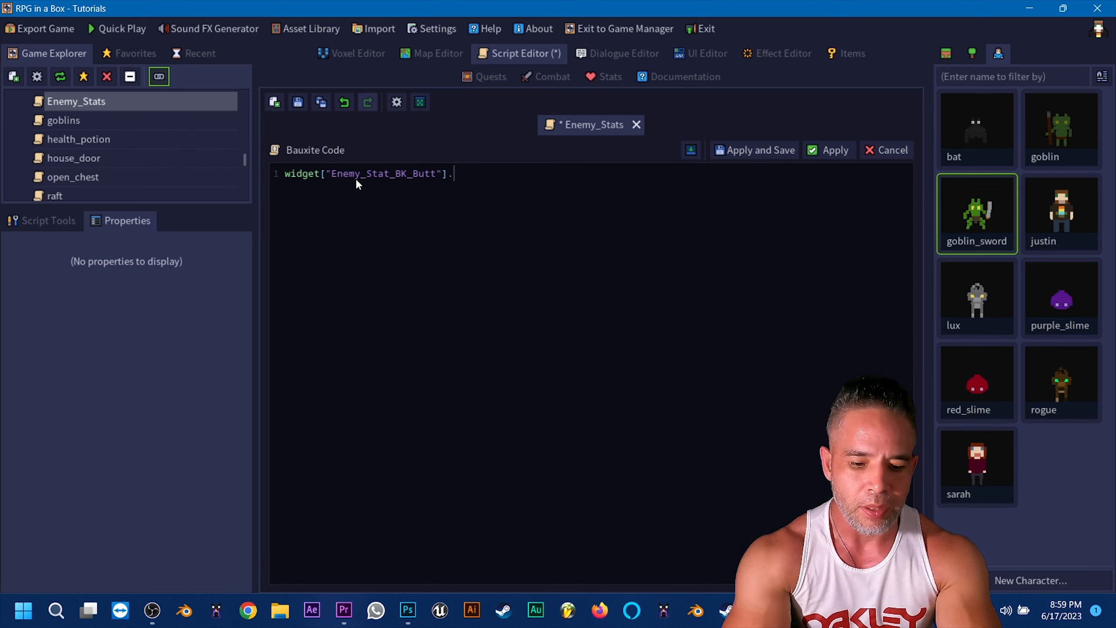
Extend the widget reference with element["0004"].text to address the attack value label's text
text(element[")
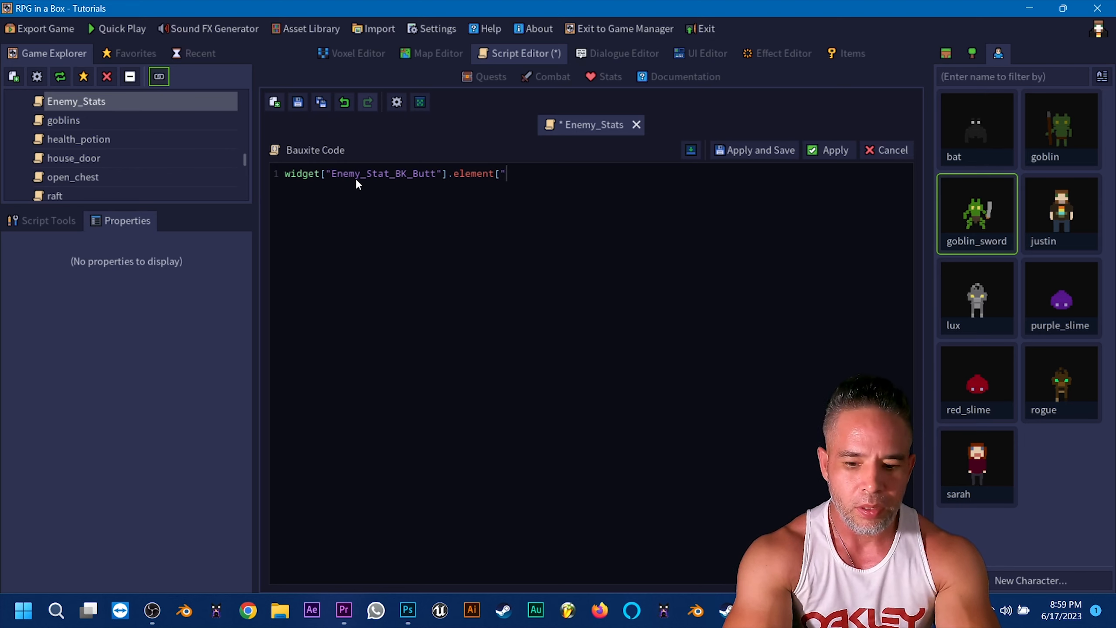
text(0004)
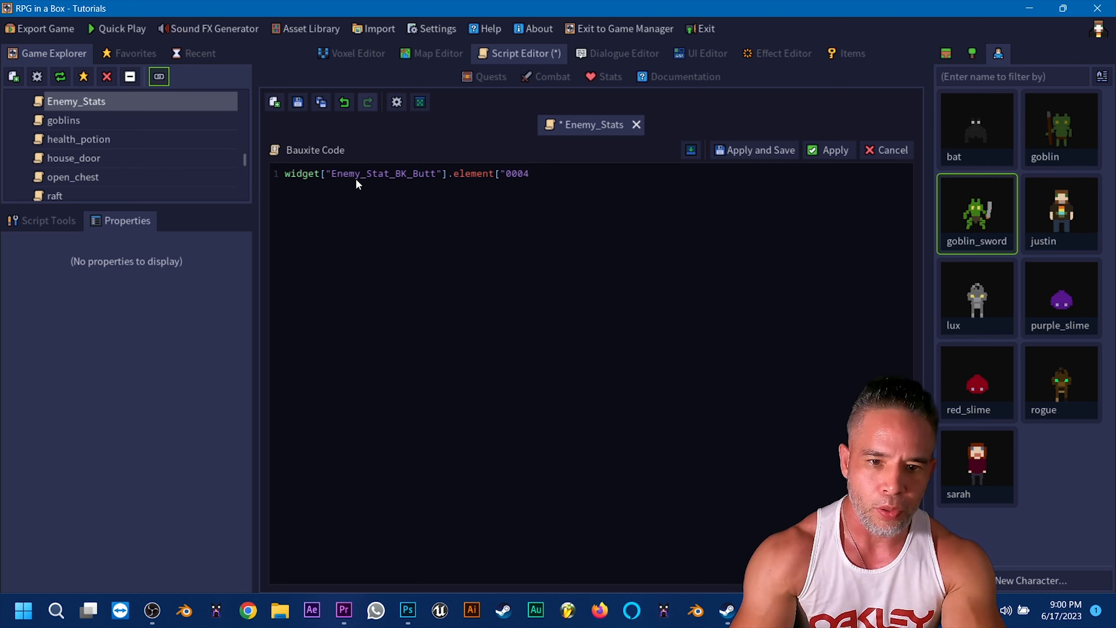
text("])
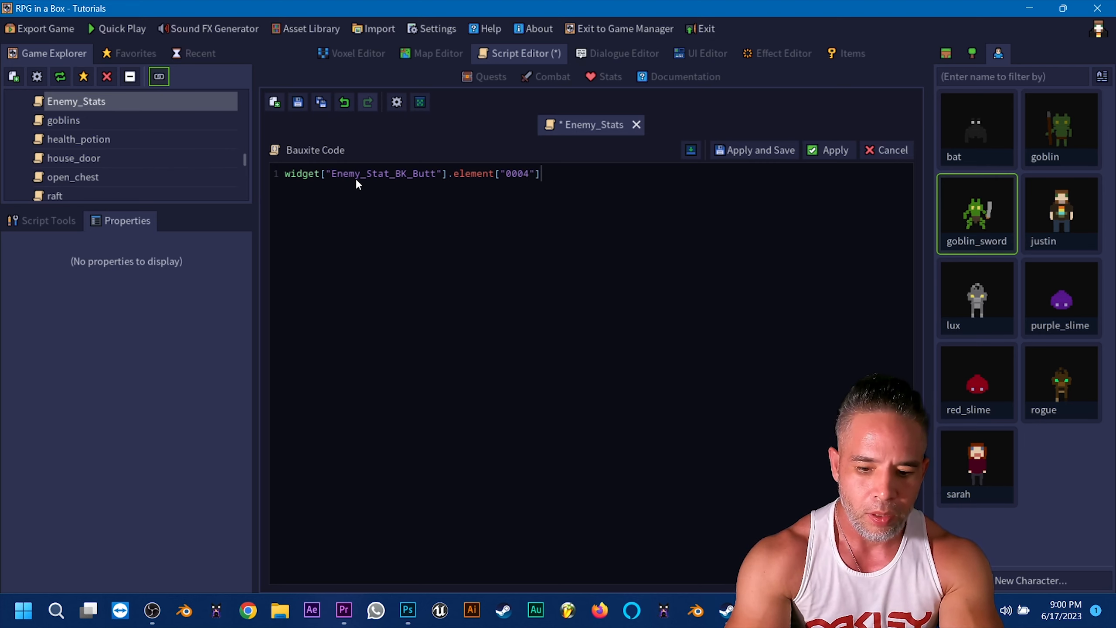
text(.)
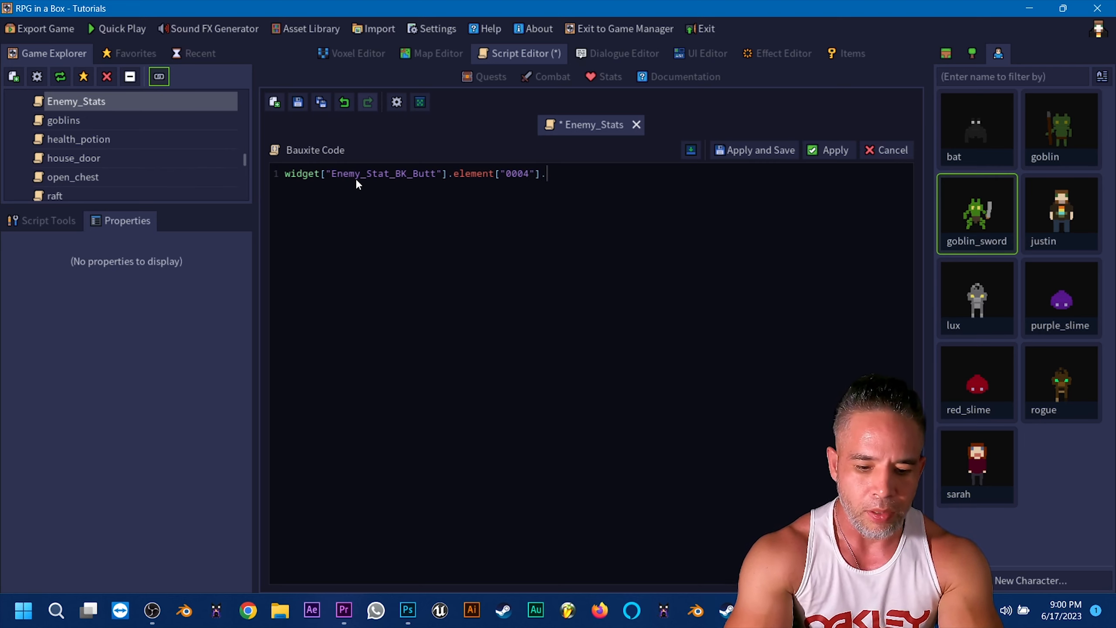
text(text)
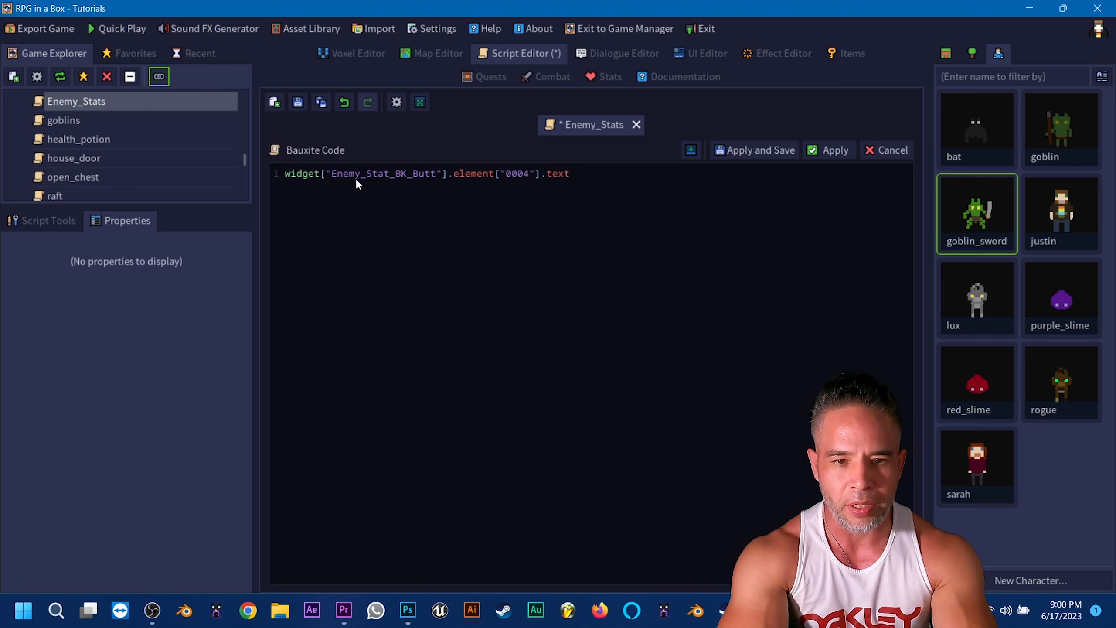
Continue the Enemy_Stats code line after .text with = entity["Goblin"]. including the trailing dot
text(= )
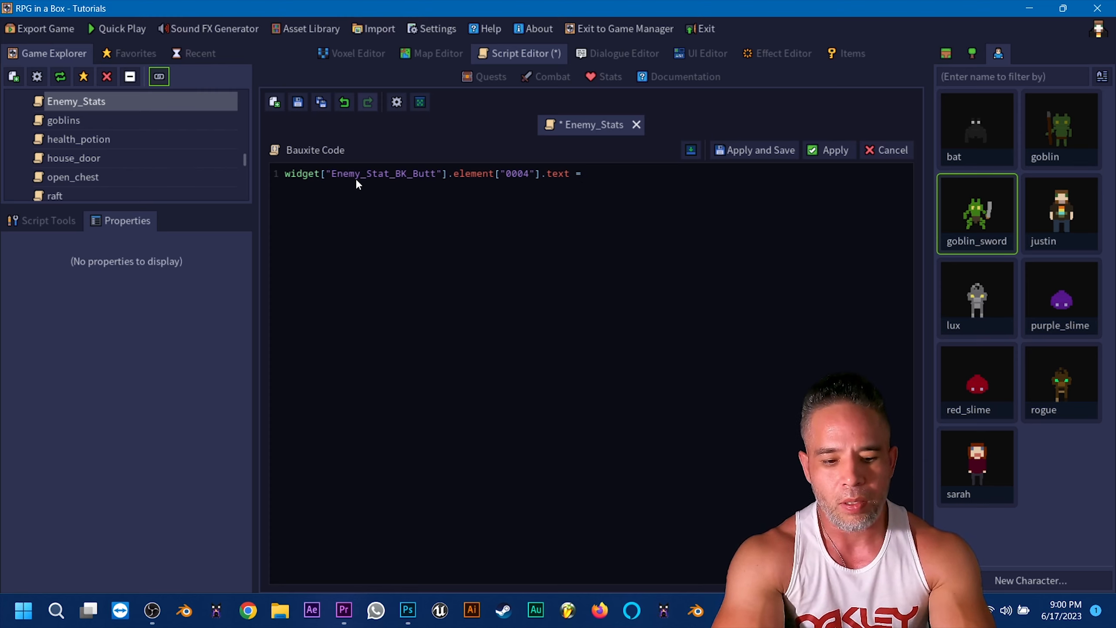
text(entit)
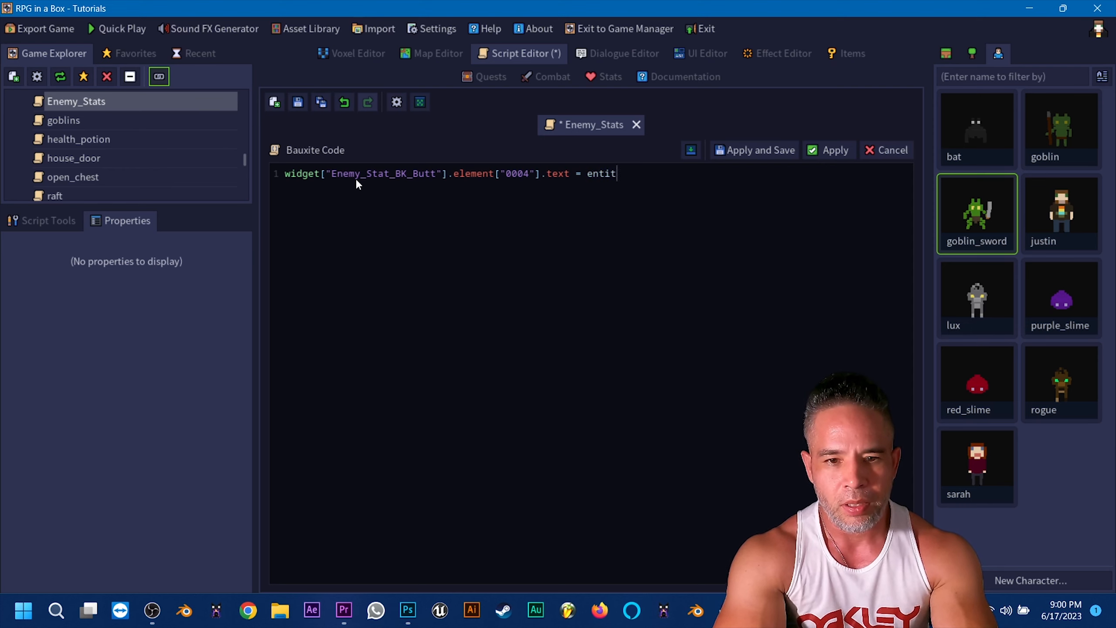
text(y[)
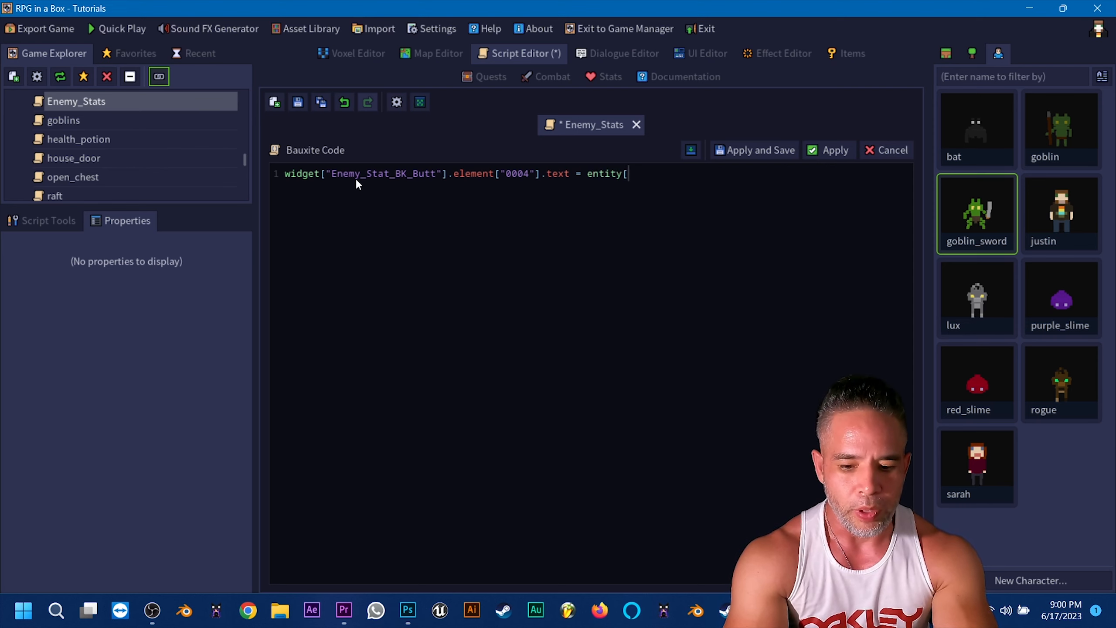
text("Goblin")
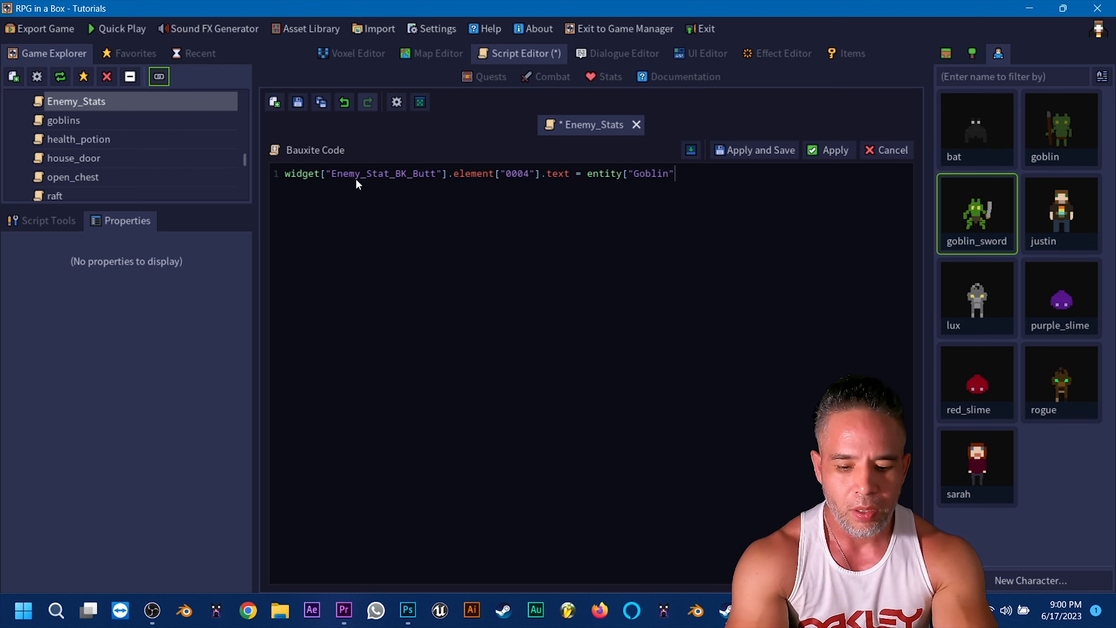
text(].)
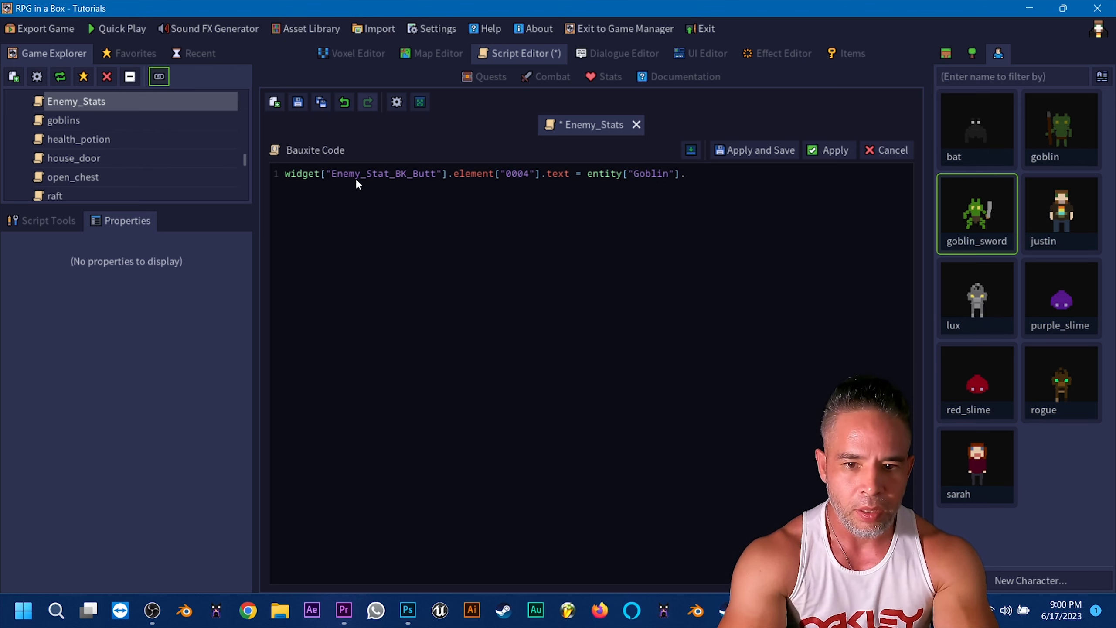
Complete the Enemy_Stats code line with stat["attack"]; then apply and save the script
text(sat)
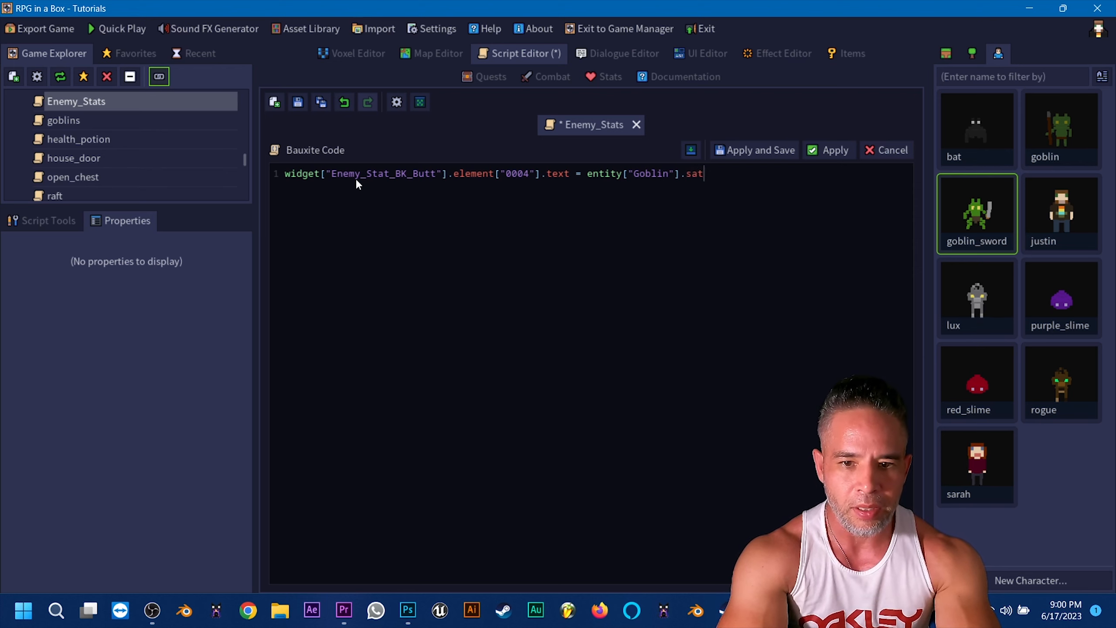
key(BackSpace)
key(BackSpace)
text(tat)
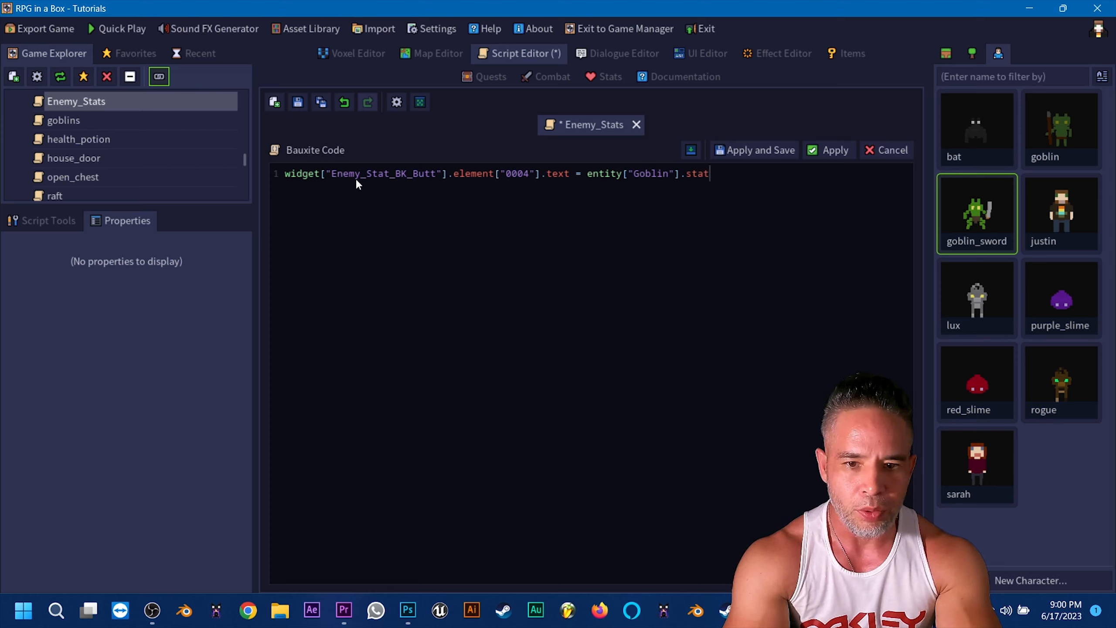
text([")
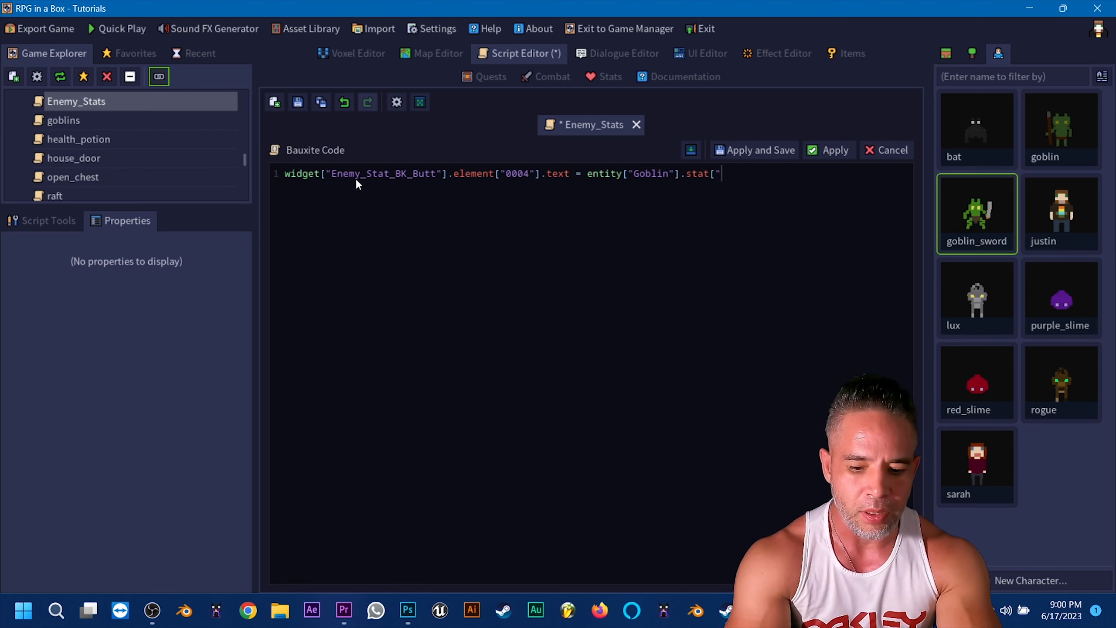
text(at)
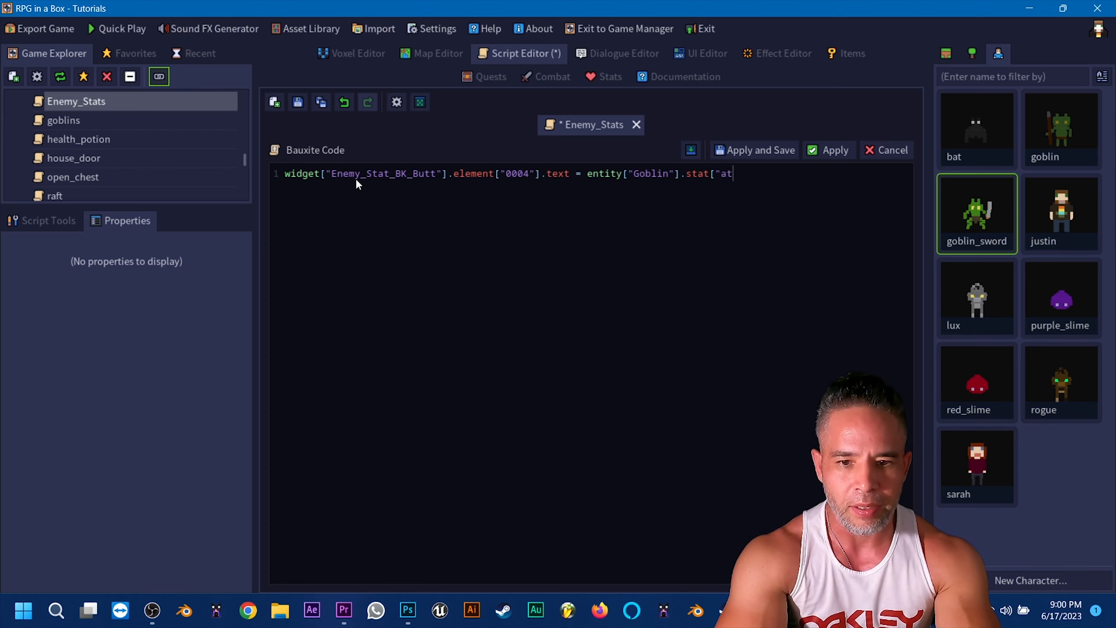
text(tack"])
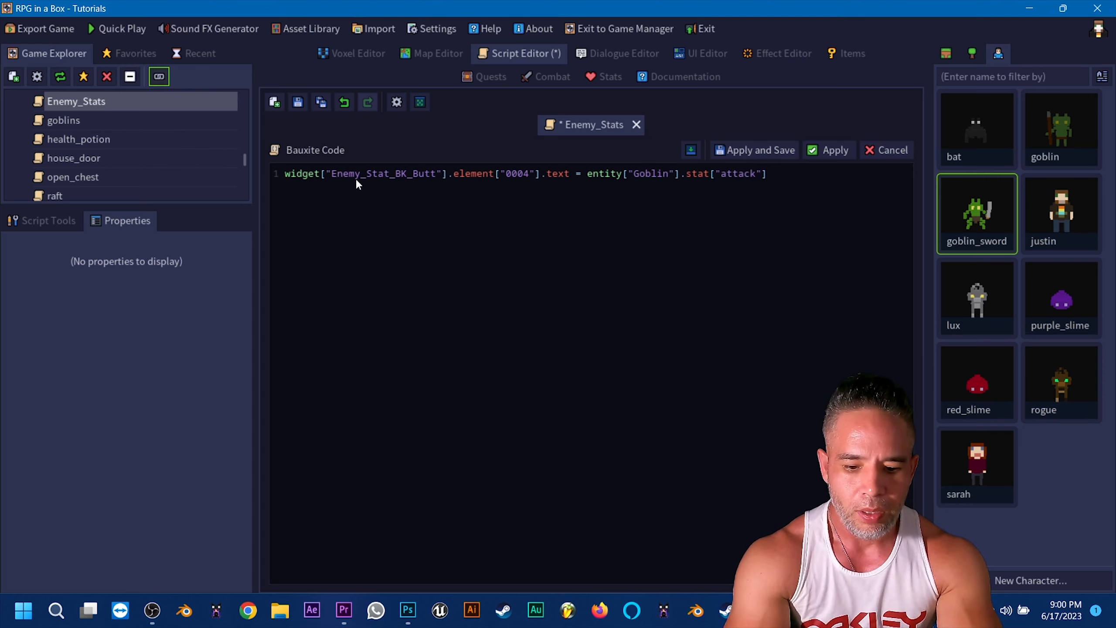
text(;)
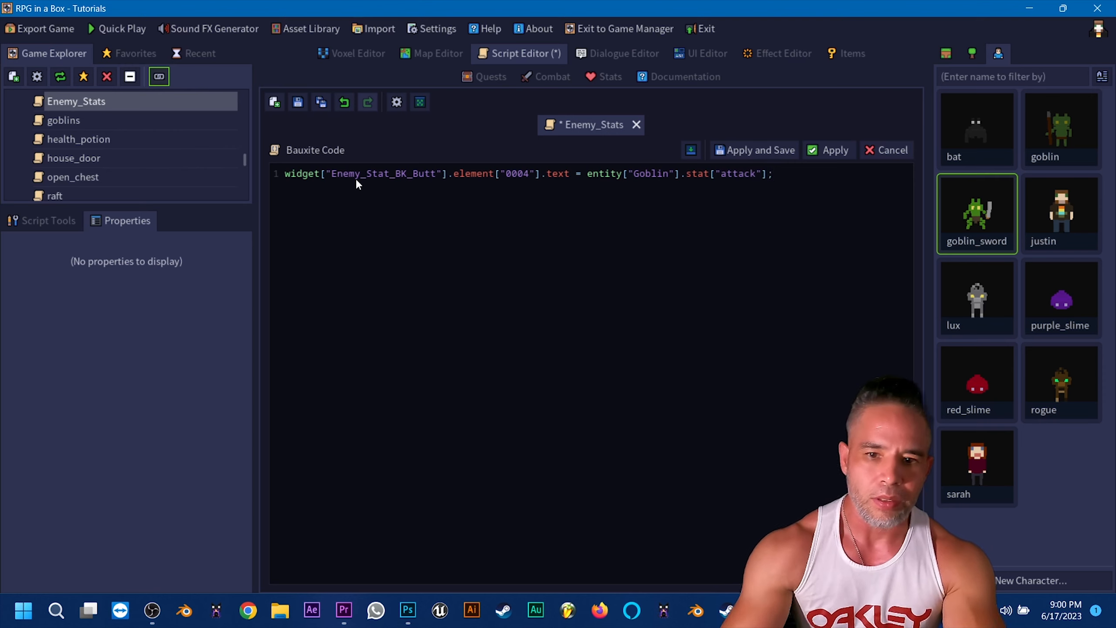
click(746, 149)
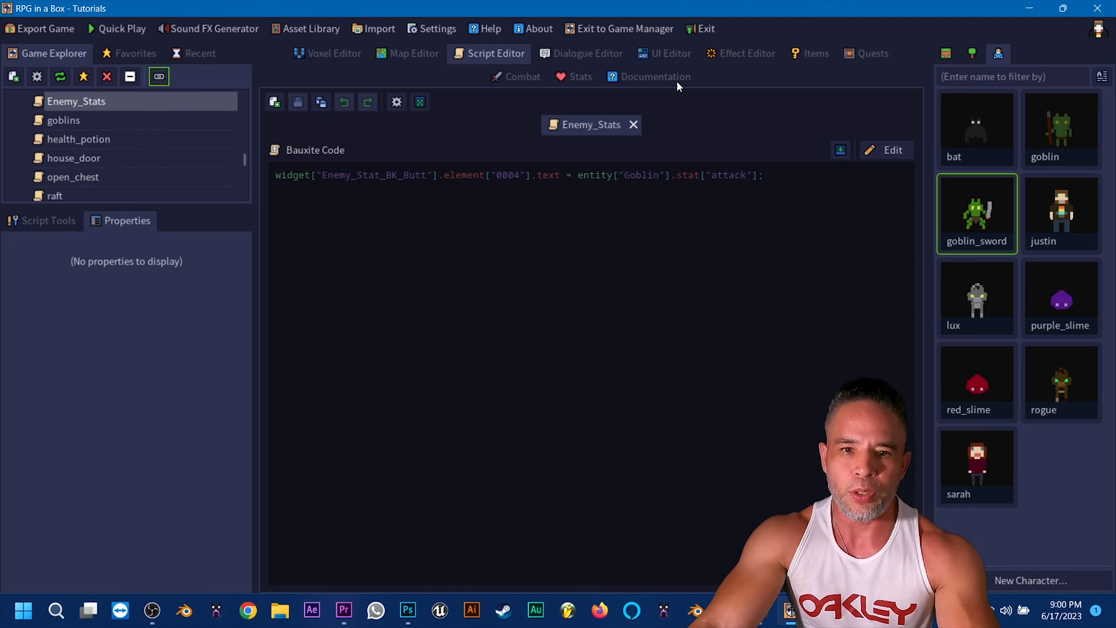
Check the attack label's element ID in the Enemy_Stat_BK_Butt widget against the one used in the Enemy_Stats script
click(664, 53)
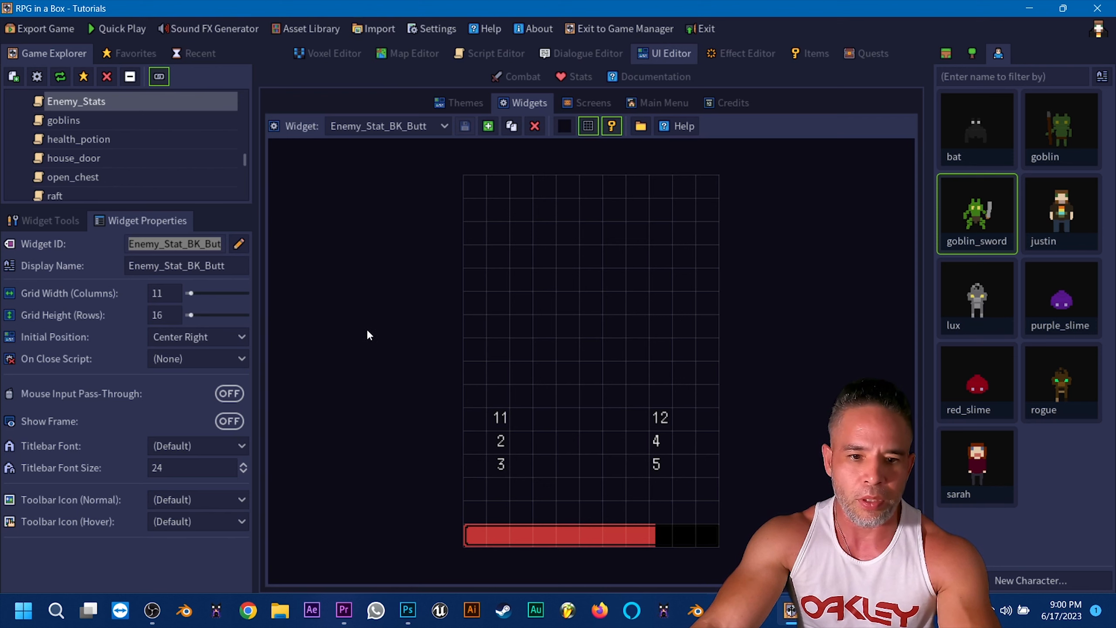
click(500, 417)
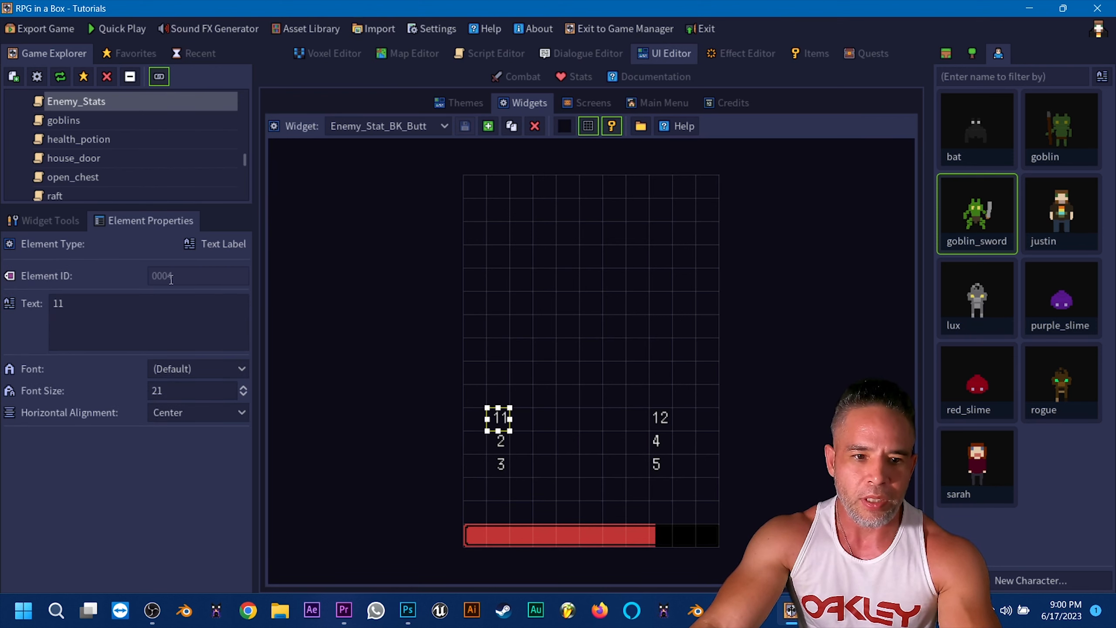
click(490, 53)
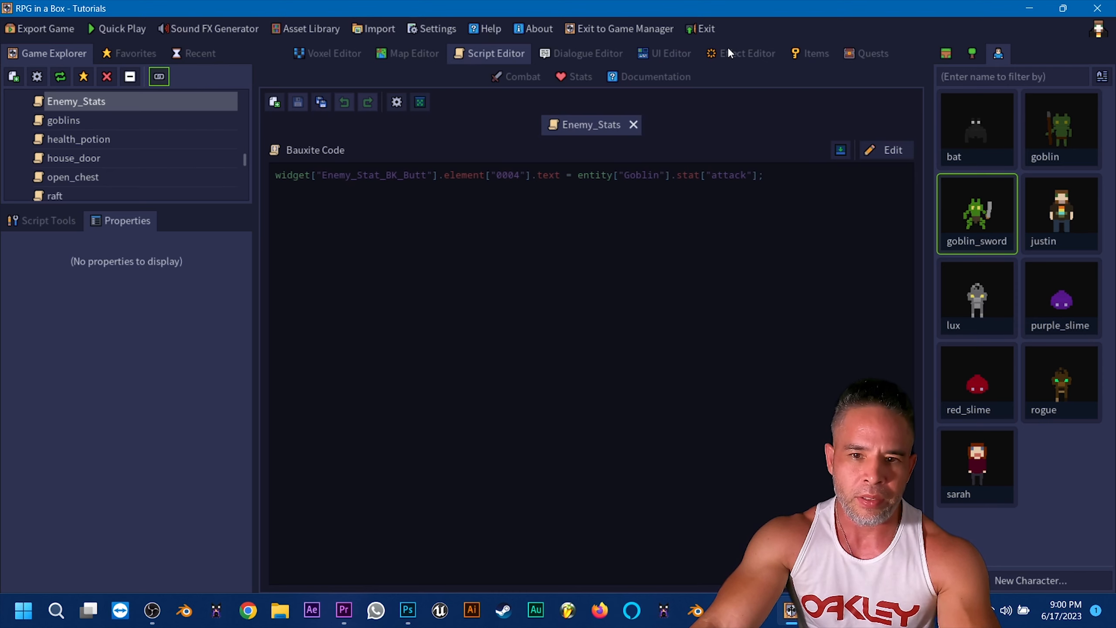
click(663, 53)
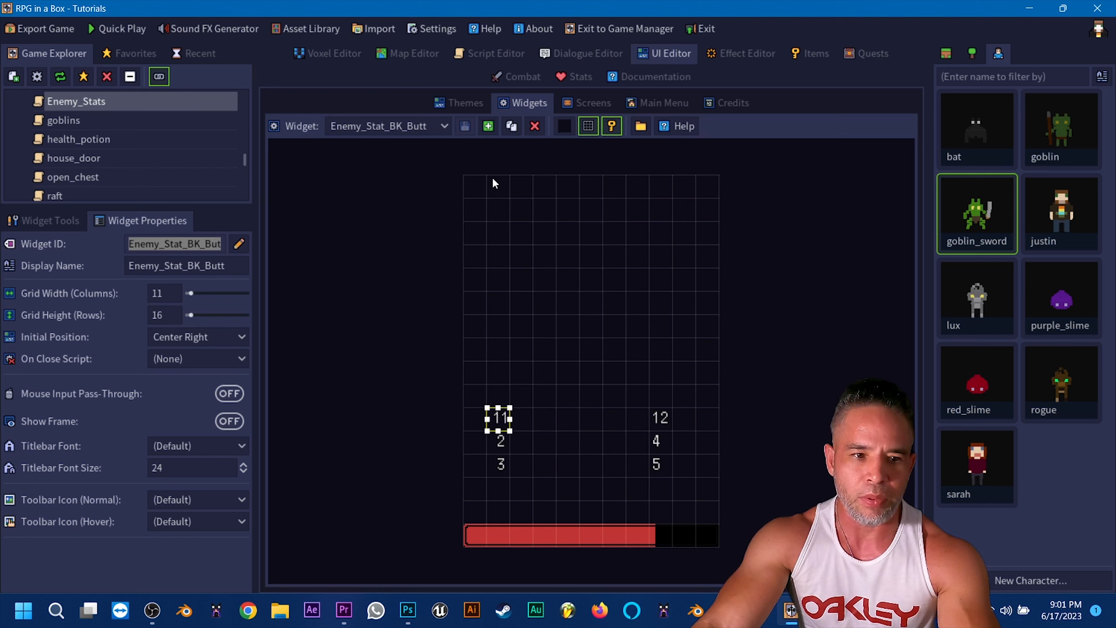
click(491, 55)
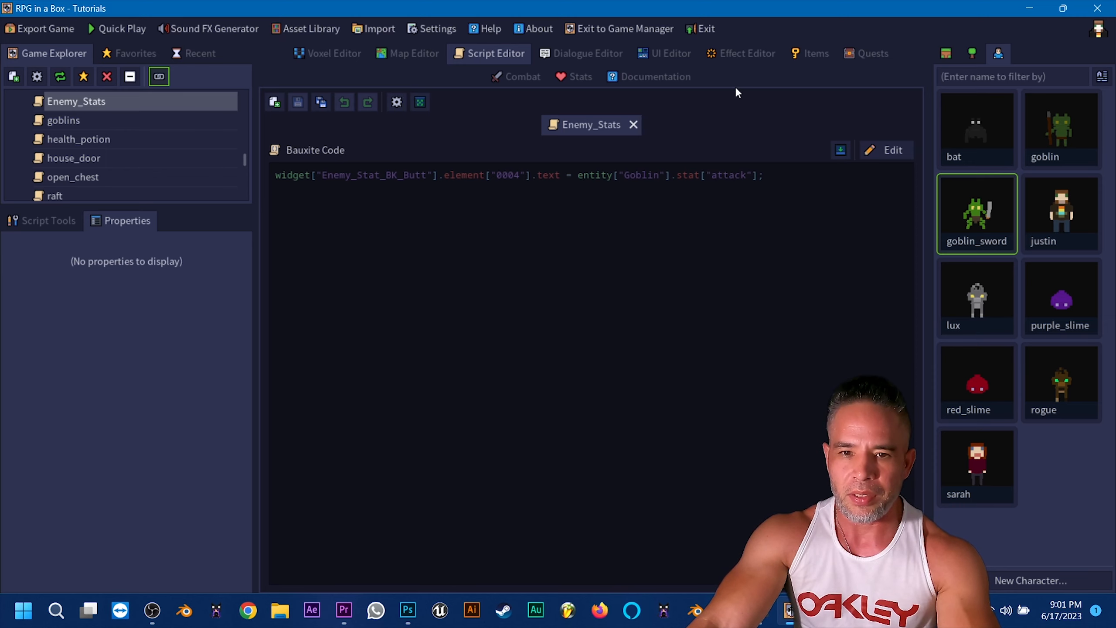
Look through the character stat IDs and check the Bauxite code for the attack stat
click(576, 77)
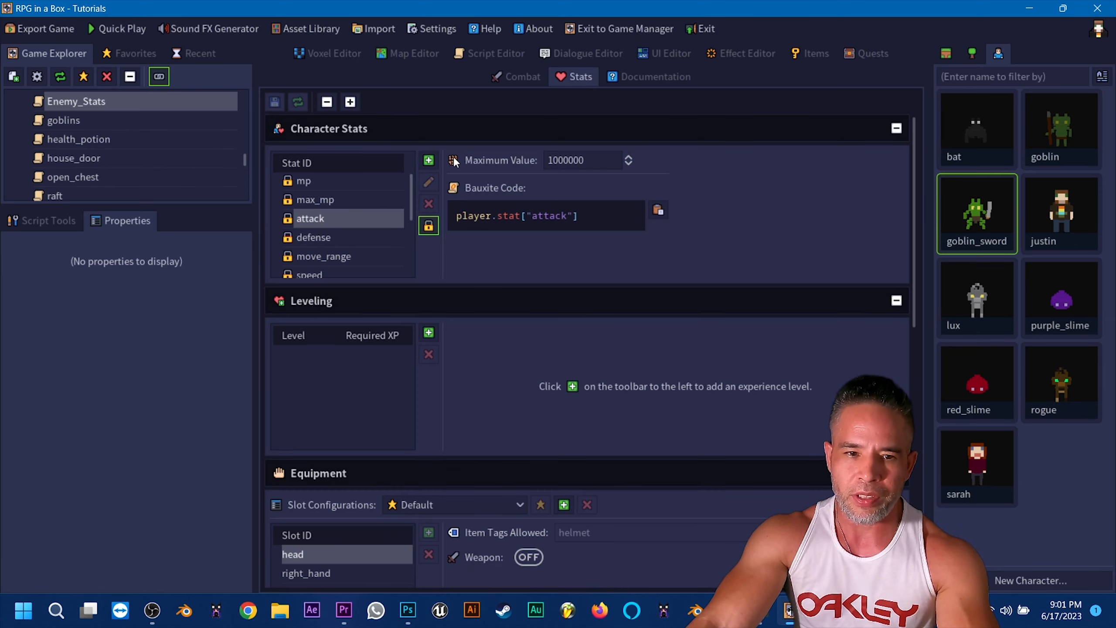
mouse_move(410, 192)
mouse_down()
mouse_move(411, 173)
mouse_move(411, 222)
mouse_move(397, 233)
mouse_move(413, 236)
mouse_move(414, 190)
mouse_move(414, 200)
mouse_up()
scroll(396, 198, down, 2)
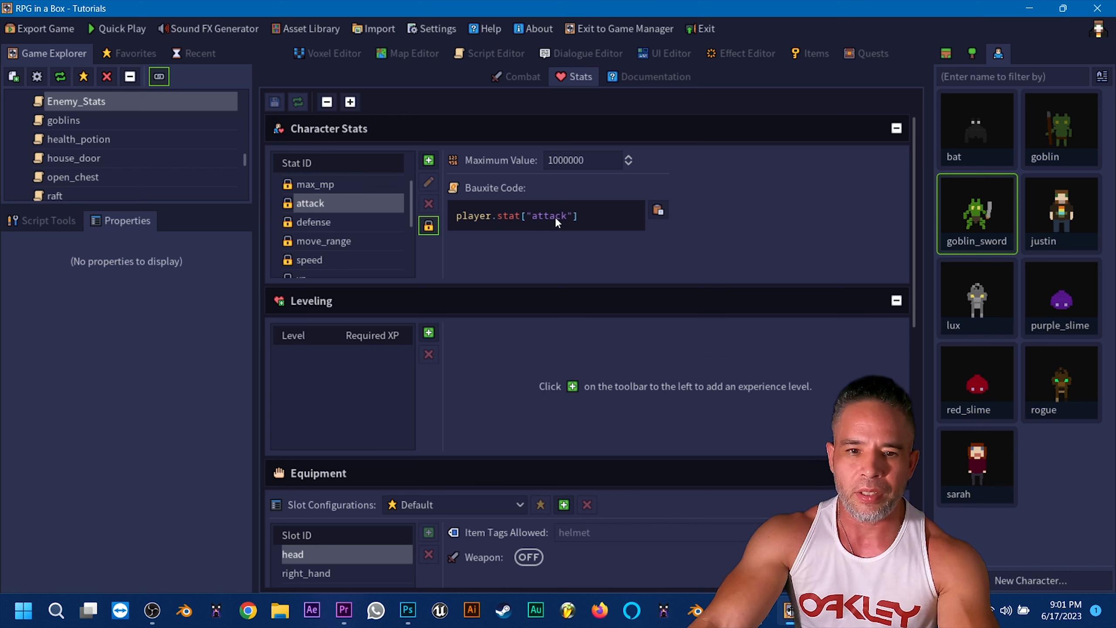
mouse_move(413, 204)
mouse_down()
mouse_move(410, 184)
mouse_move(410, 201)
mouse_up()
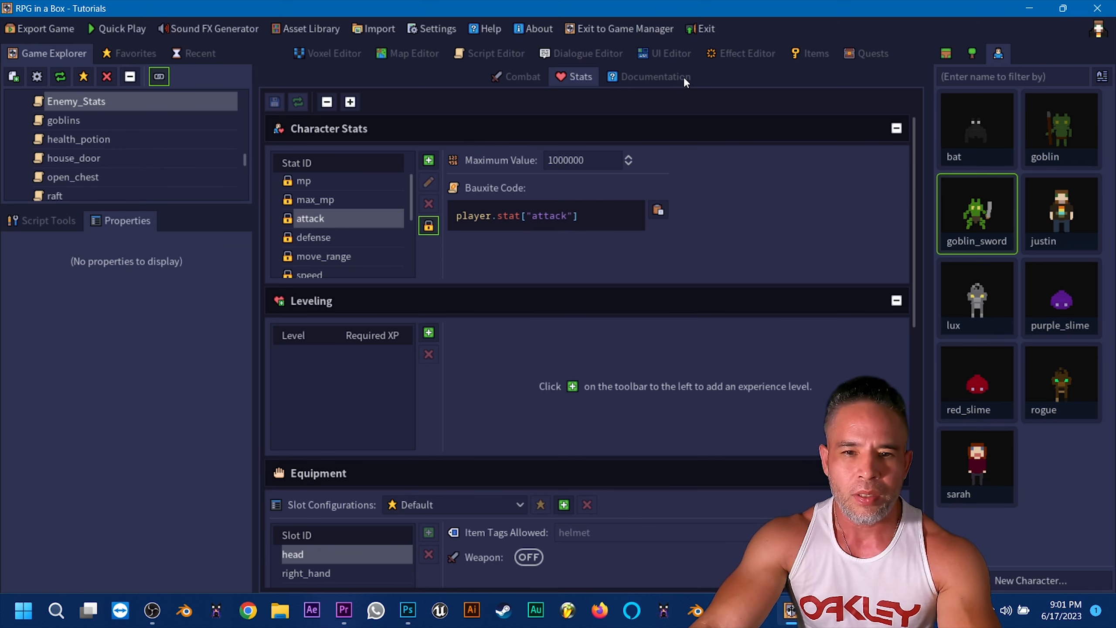
click(120, 27)
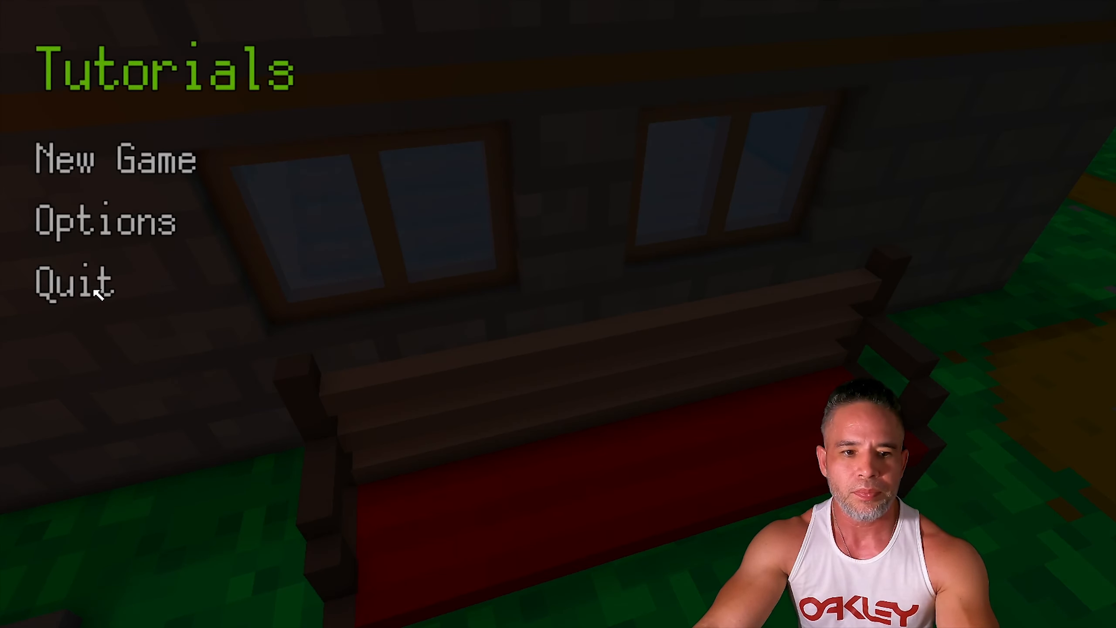
click(92, 282)
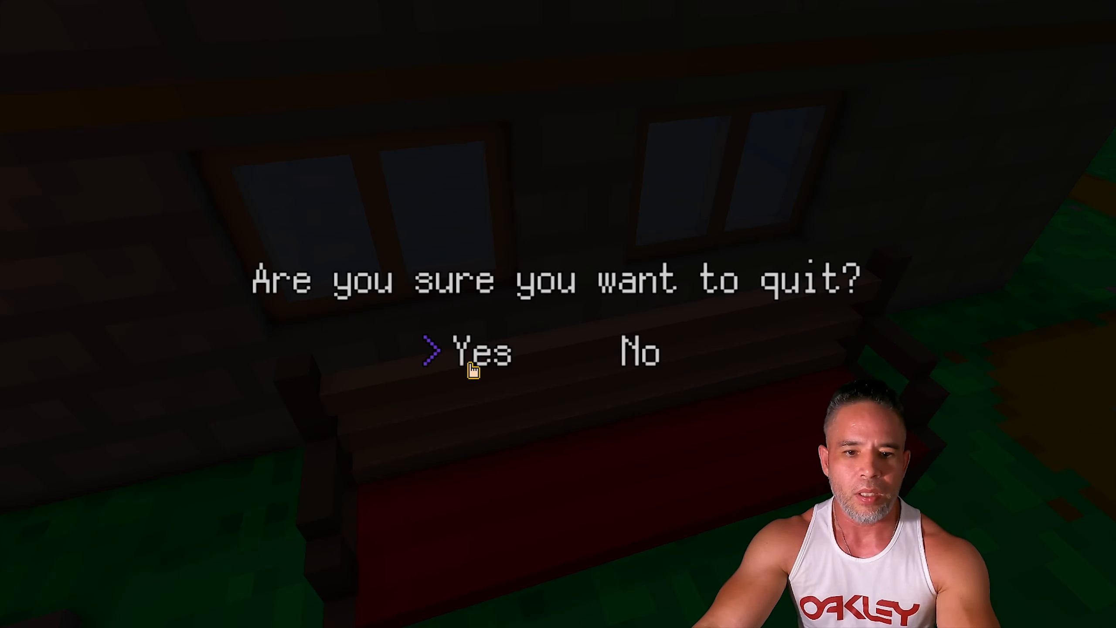
click(469, 363)
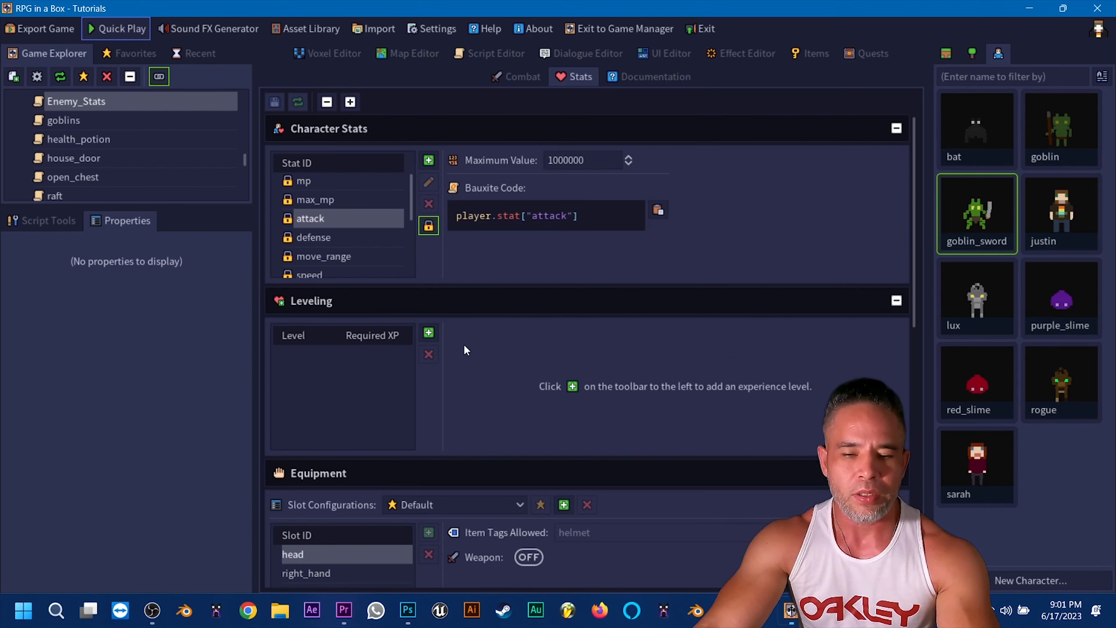
Examine the goblin_sword model's attack property and compare it with the attack label in the Enemy_Stat_BK_Butt widget
click(337, 51)
double_click(974, 235)
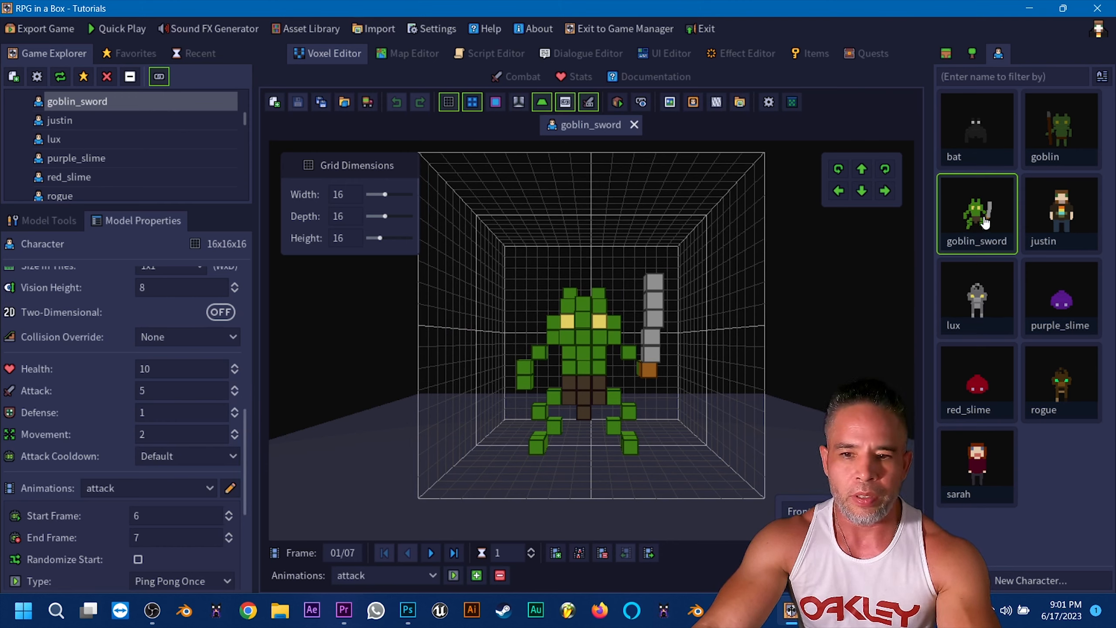
right_drag(758, 356, 535, 408)
mouse_move(246, 425)
mouse_down()
mouse_move(269, 324)
mouse_move(261, 421)
mouse_move(242, 418)
mouse_up()
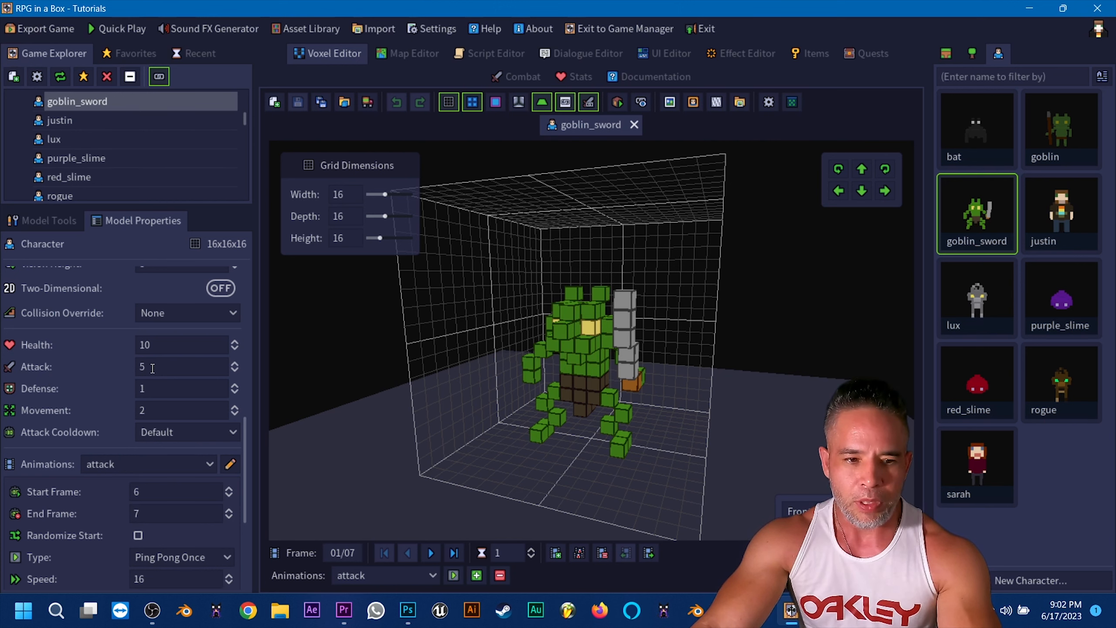
click(663, 52)
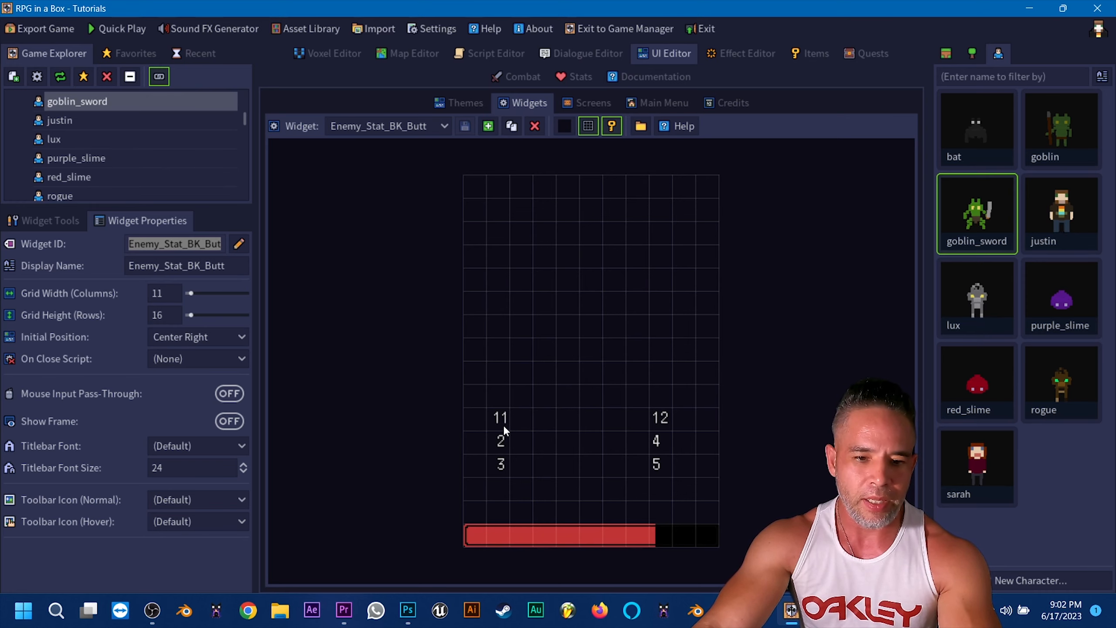
Test-play a new game, dismiss the welcome message, check the goblin card's ATT value, and quit the game
click(113, 35)
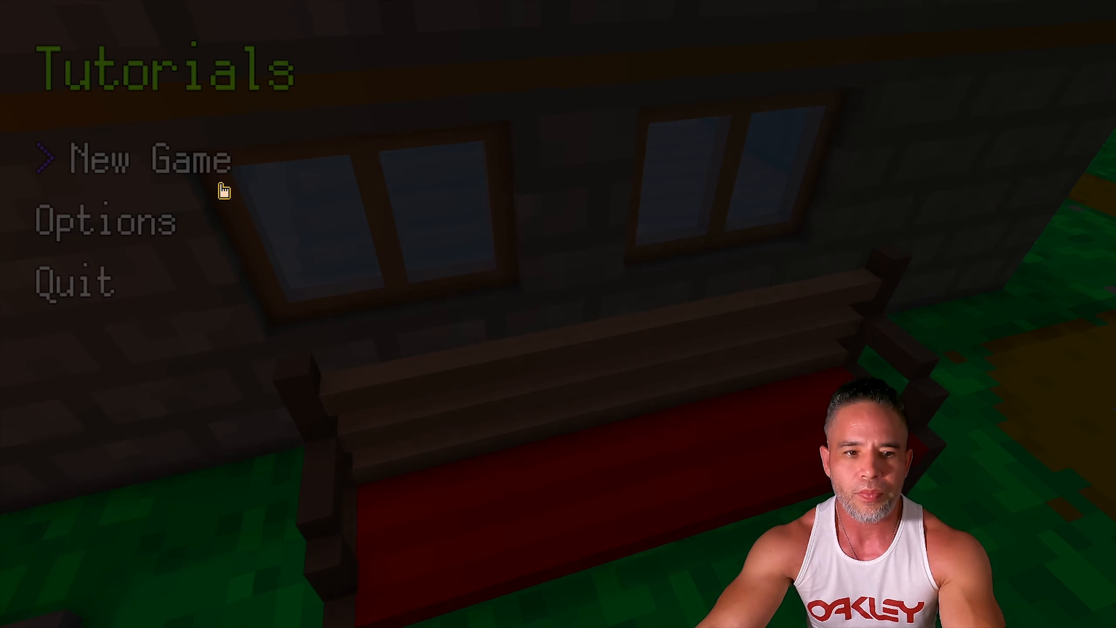
click(221, 184)
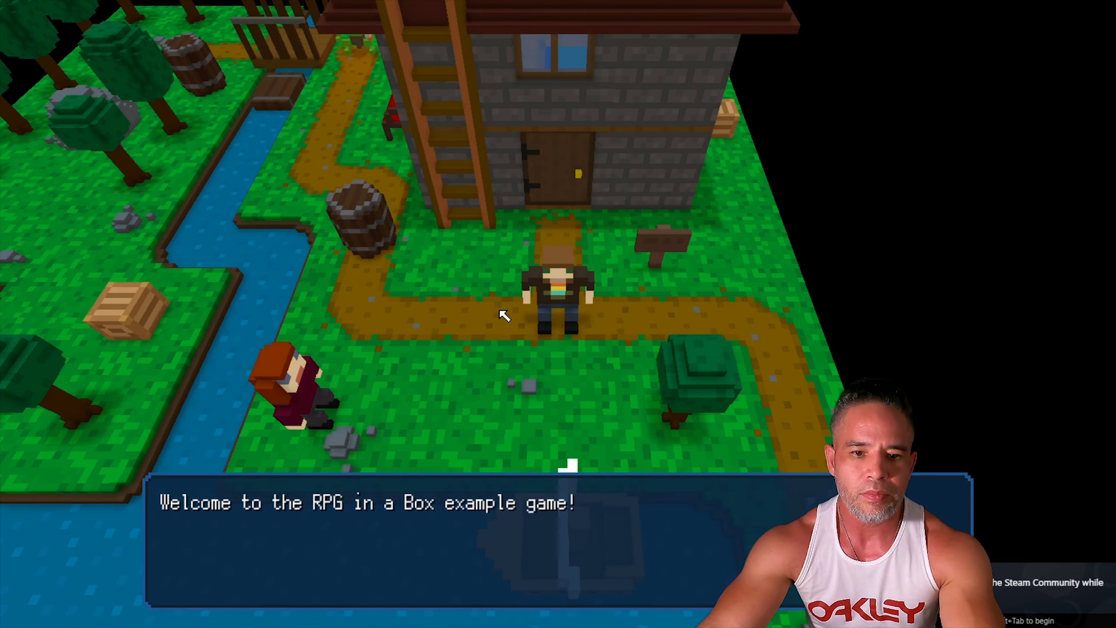
click(542, 505)
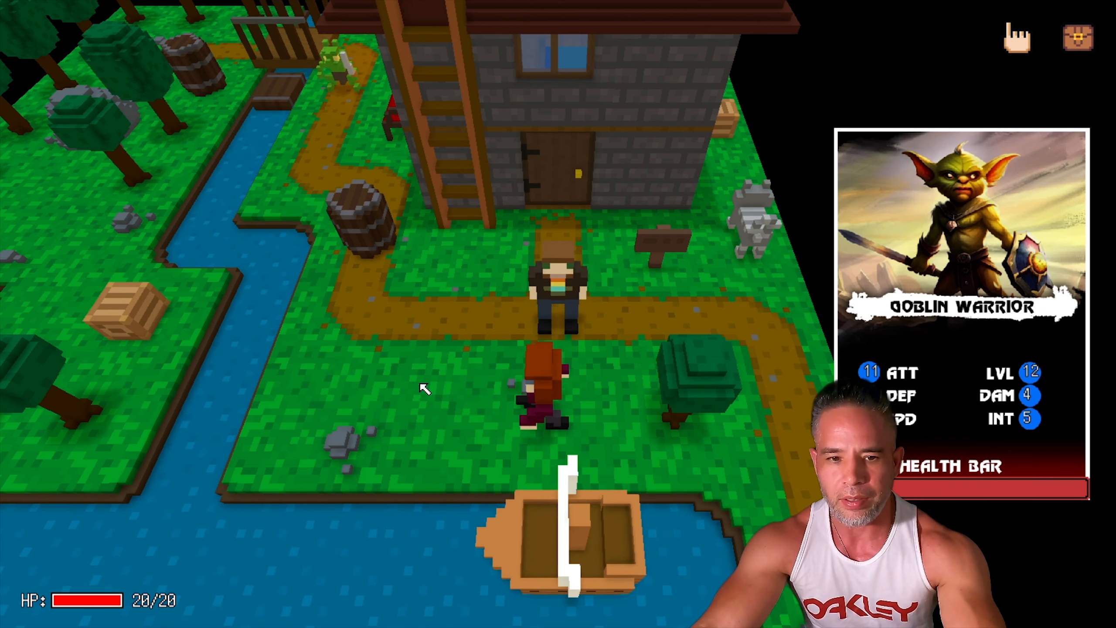
key(Escape)
click(132, 281)
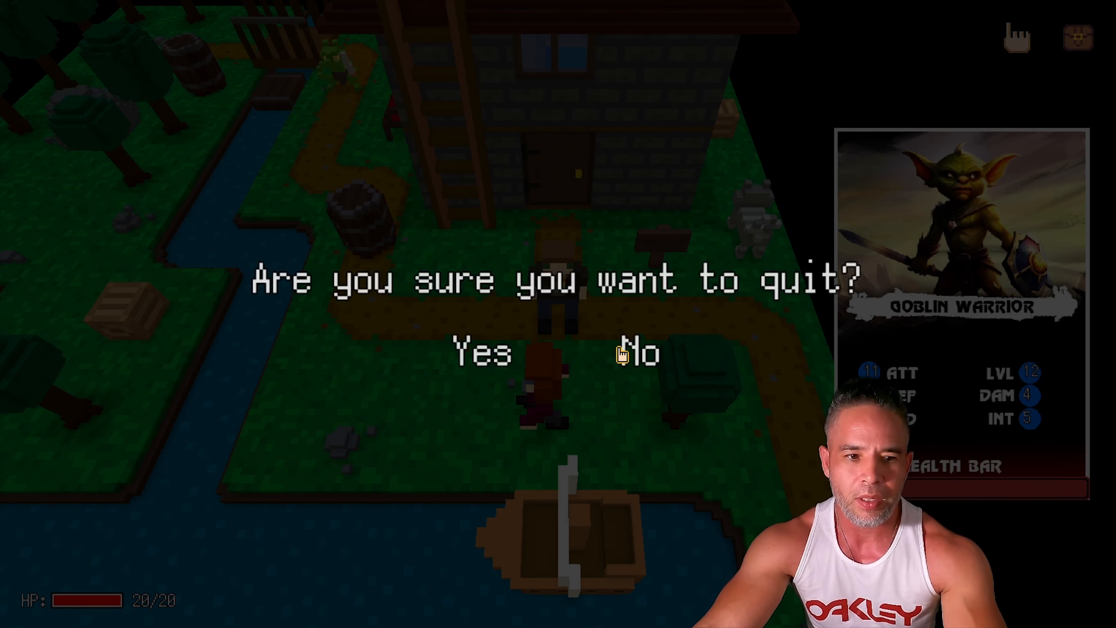
click(503, 357)
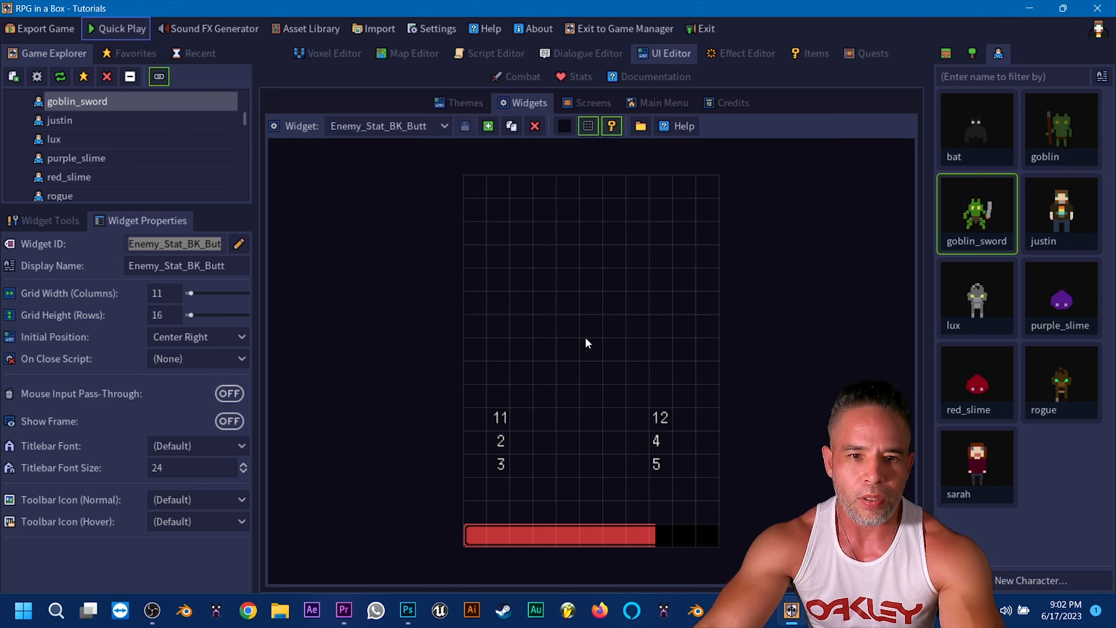
Add an Execute Script function to the startup script after the Enemy_Stat_BK_Butt Show Widget node
click(493, 55)
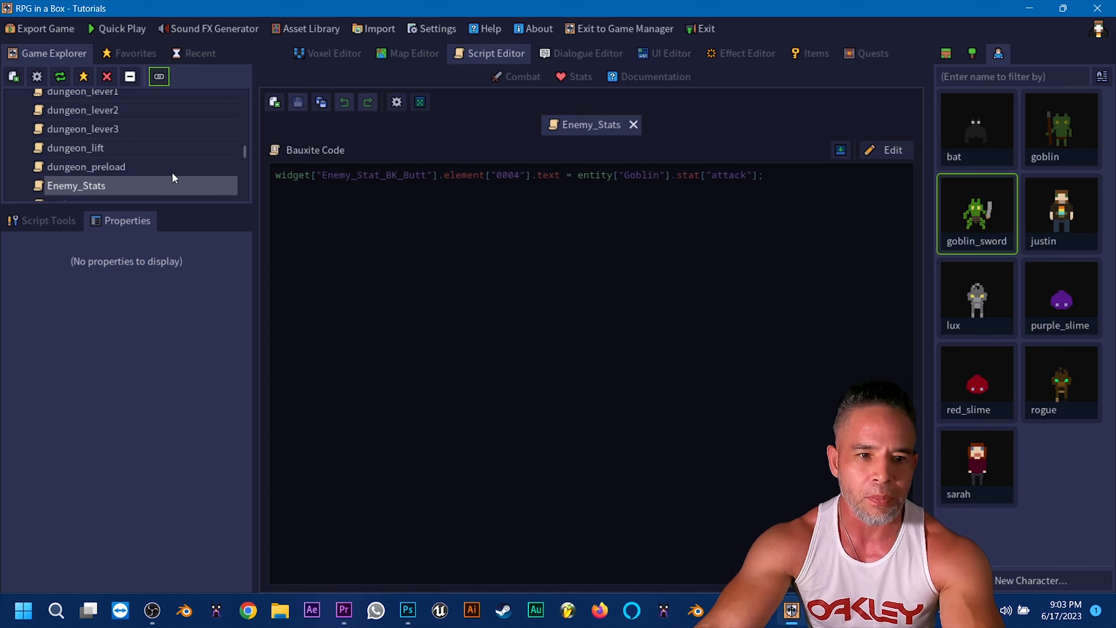
drag(241, 150, 246, 170)
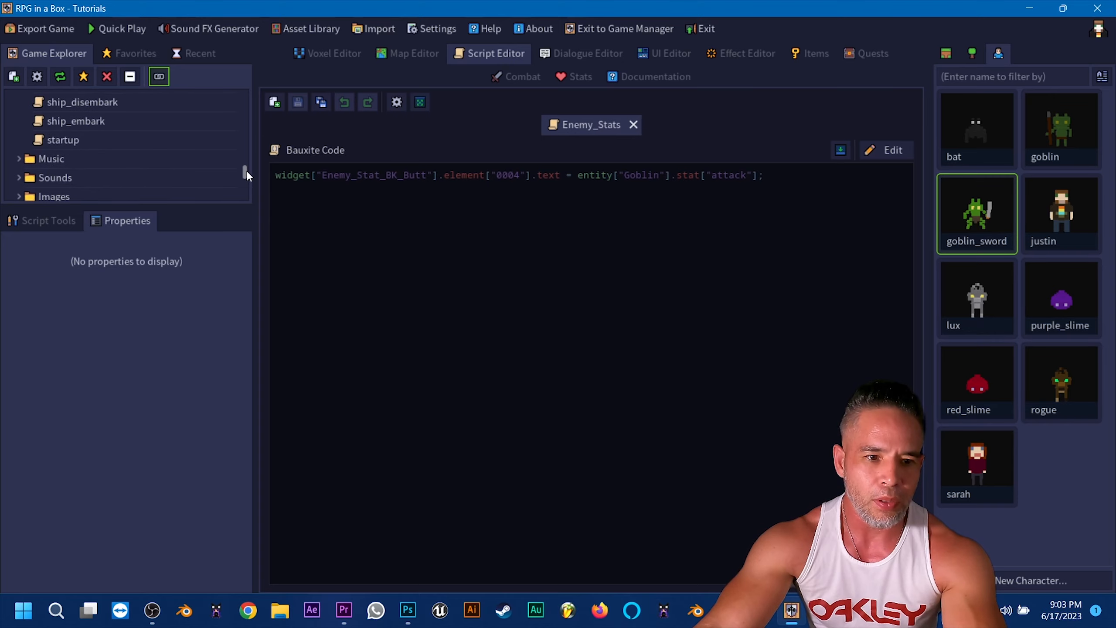
double_click(86, 140)
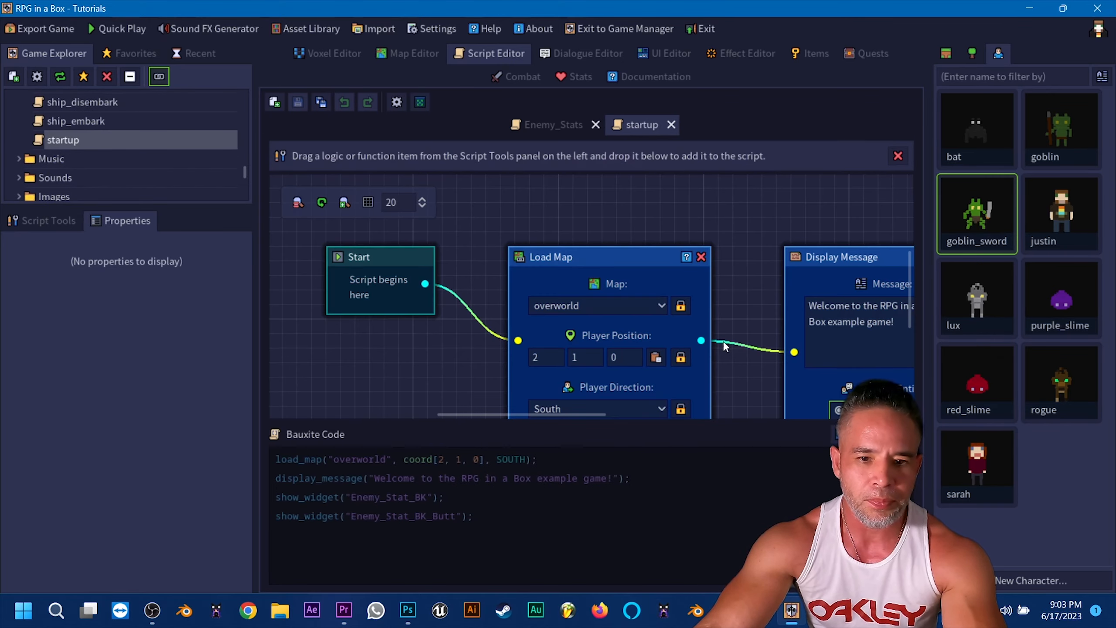
scroll(561, 208, right, 10)
middle_drag(460, 236, 365, 239)
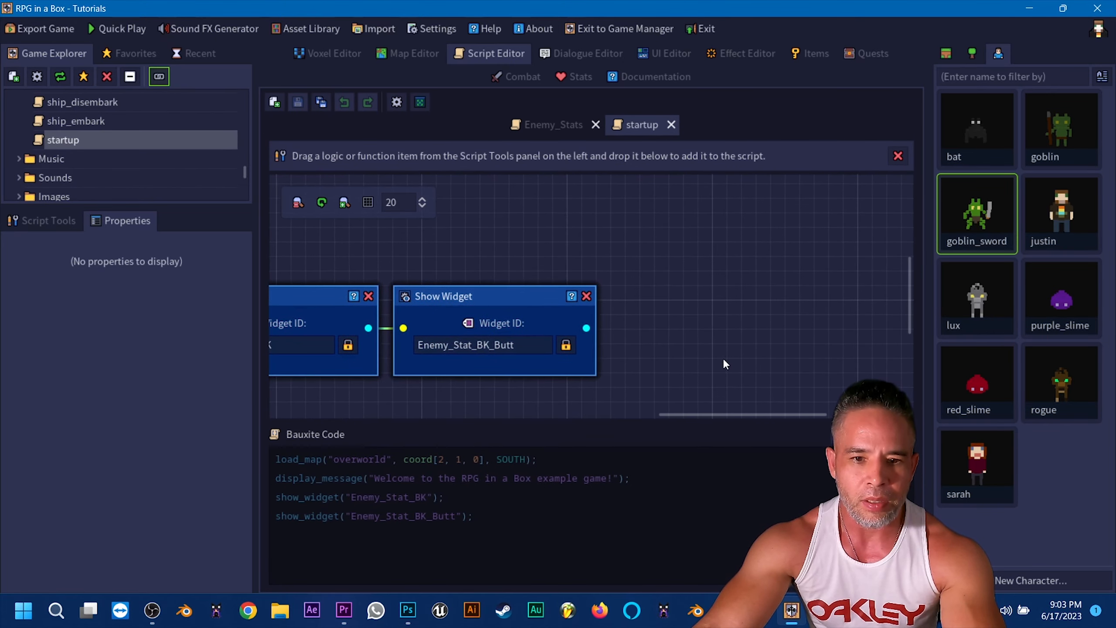
middle_drag(726, 351, 664, 324)
click(63, 221)
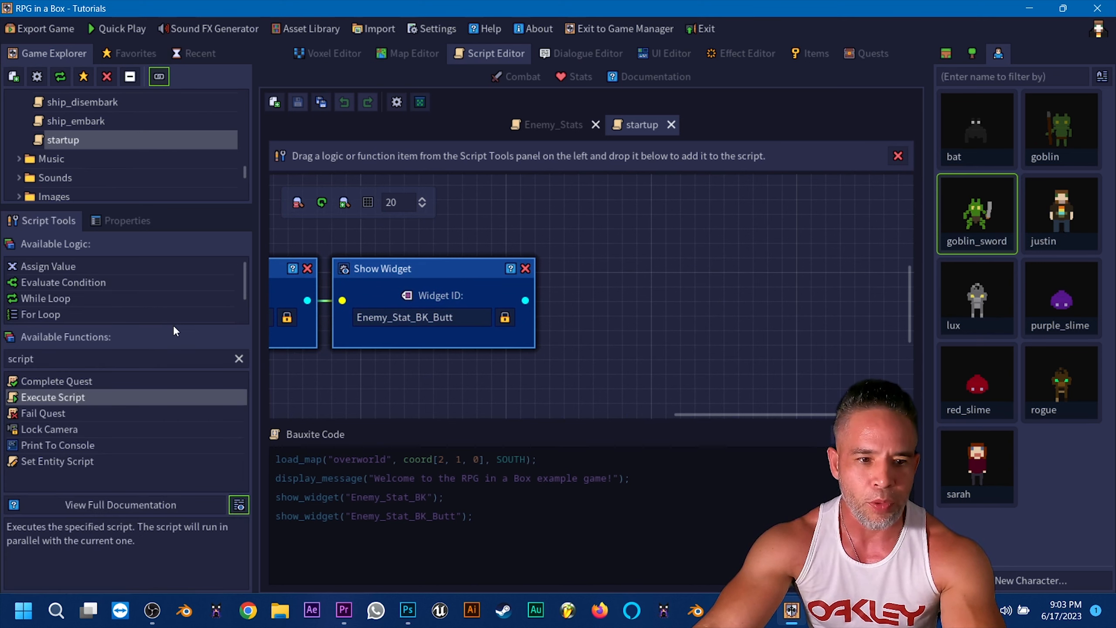
drag(34, 398, 669, 314)
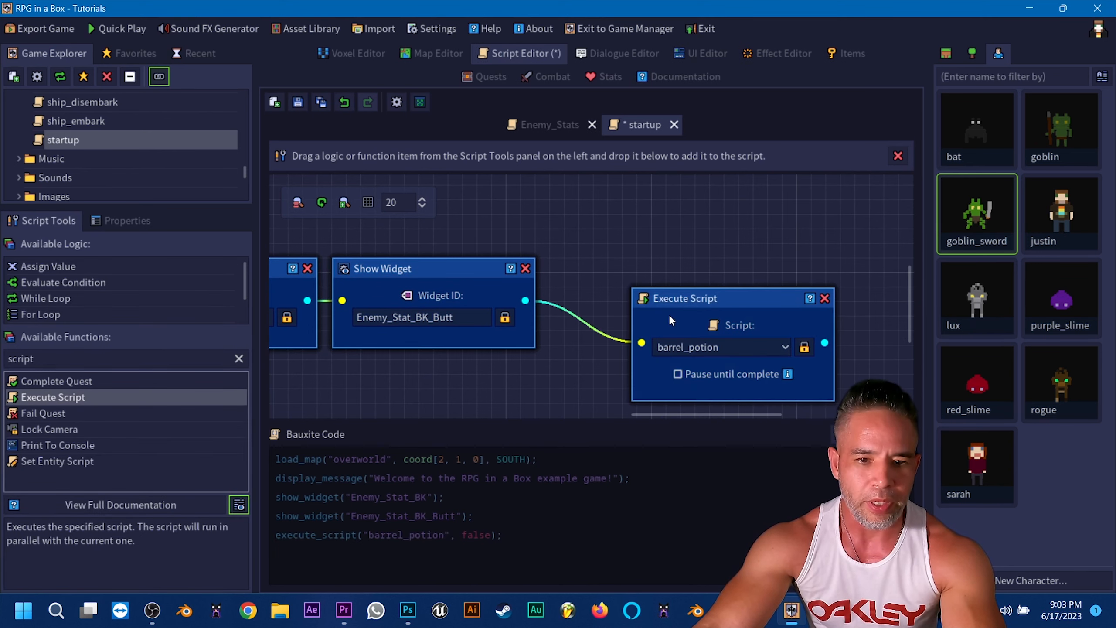
Set the Execute Script node to run Enemy_Stats, place it beside the Show Widget node, and save the startup script
click(757, 301)
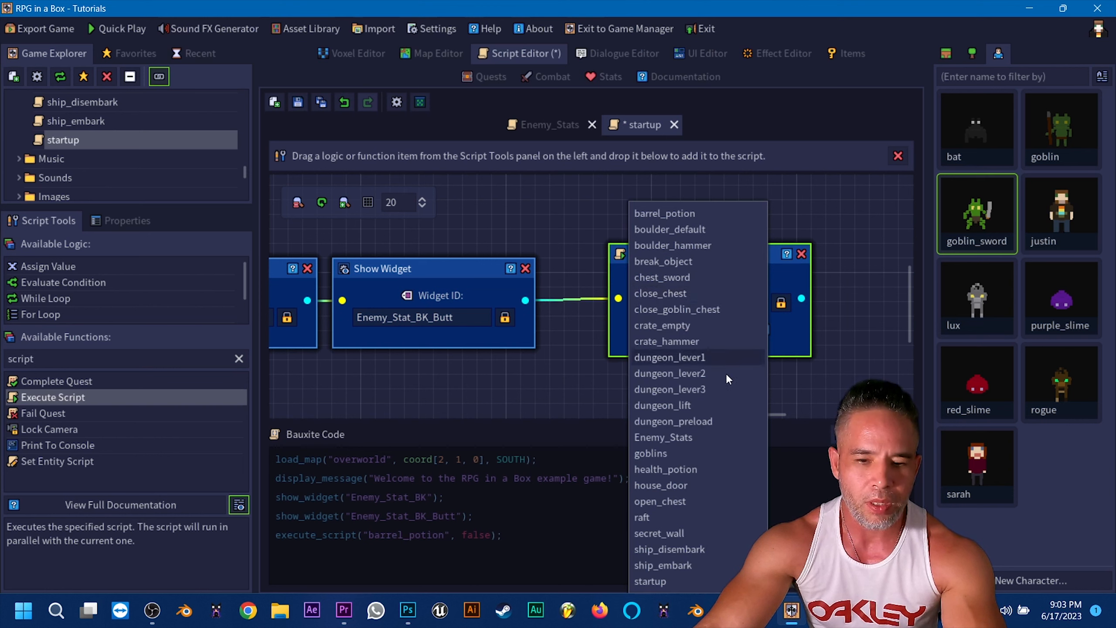
click(703, 437)
drag(657, 249, 623, 254)
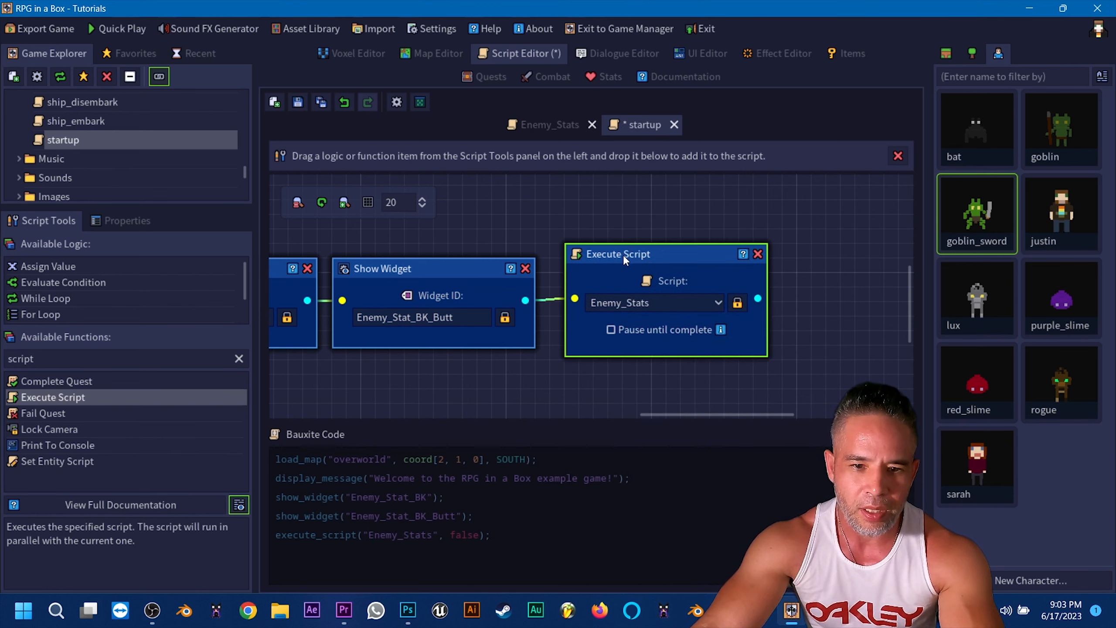
key(ctrl+s)
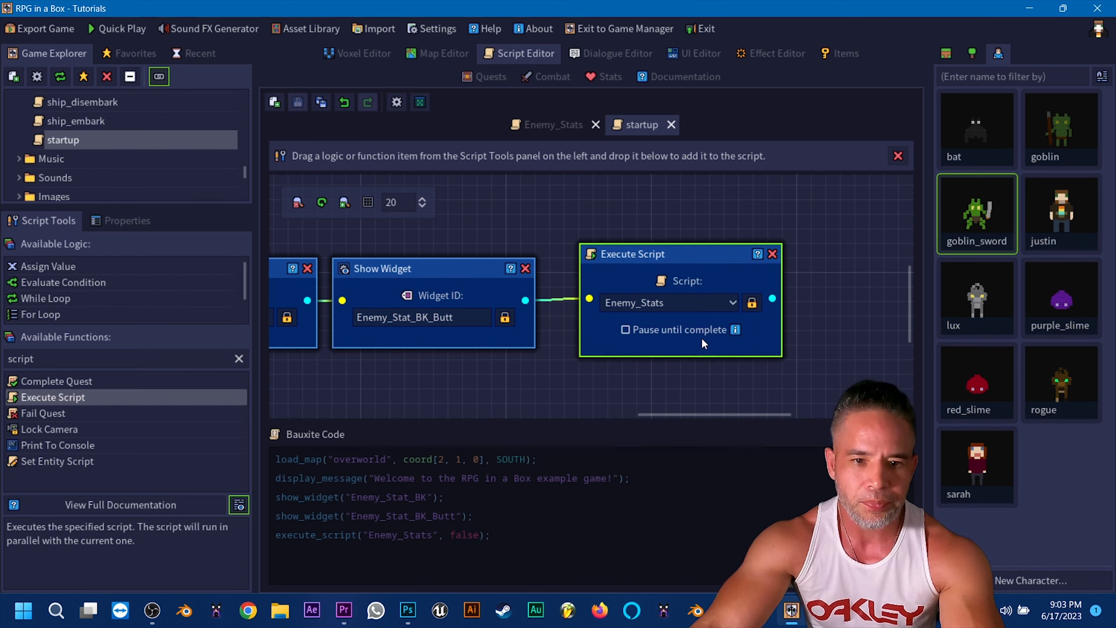
Test-play a new game, dismiss the welcome message, check the ATT value on the goblin card, and quit the game
click(122, 31)
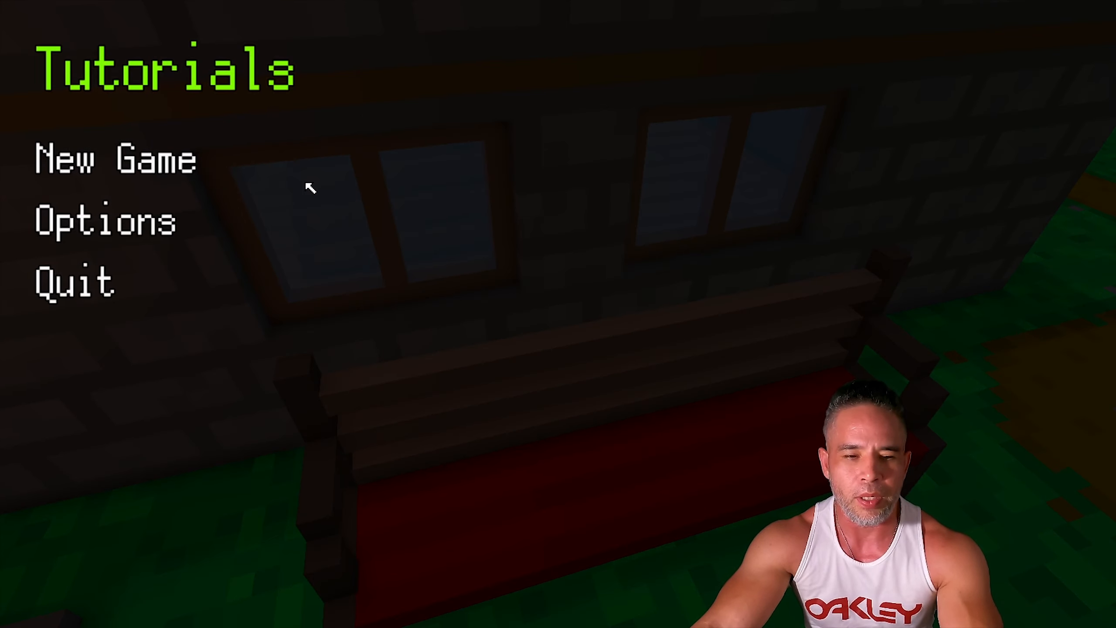
click(199, 166)
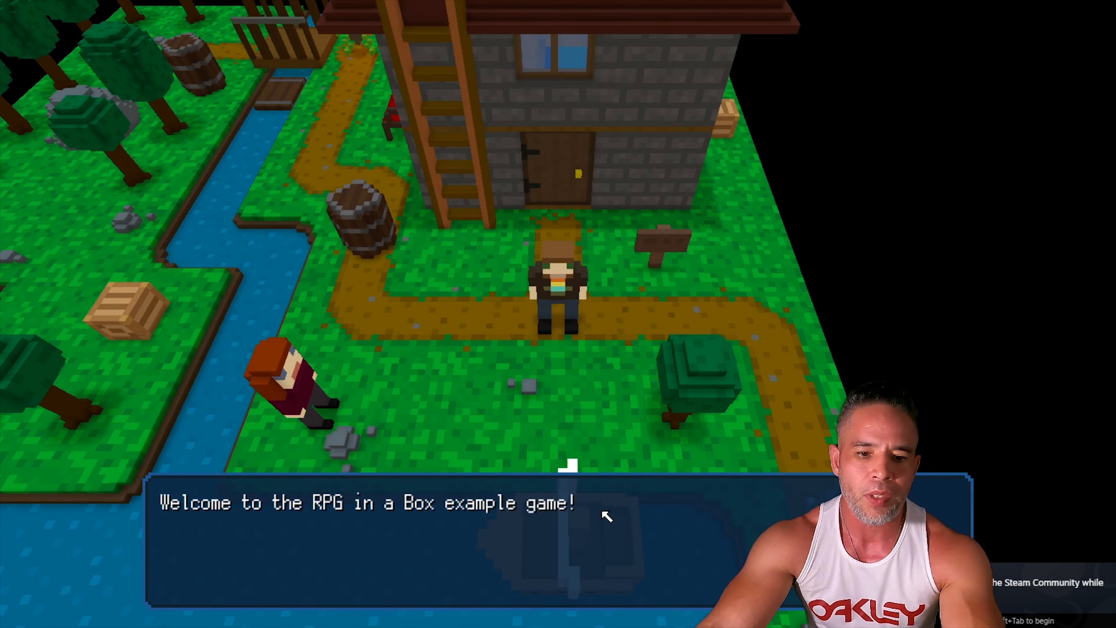
click(601, 512)
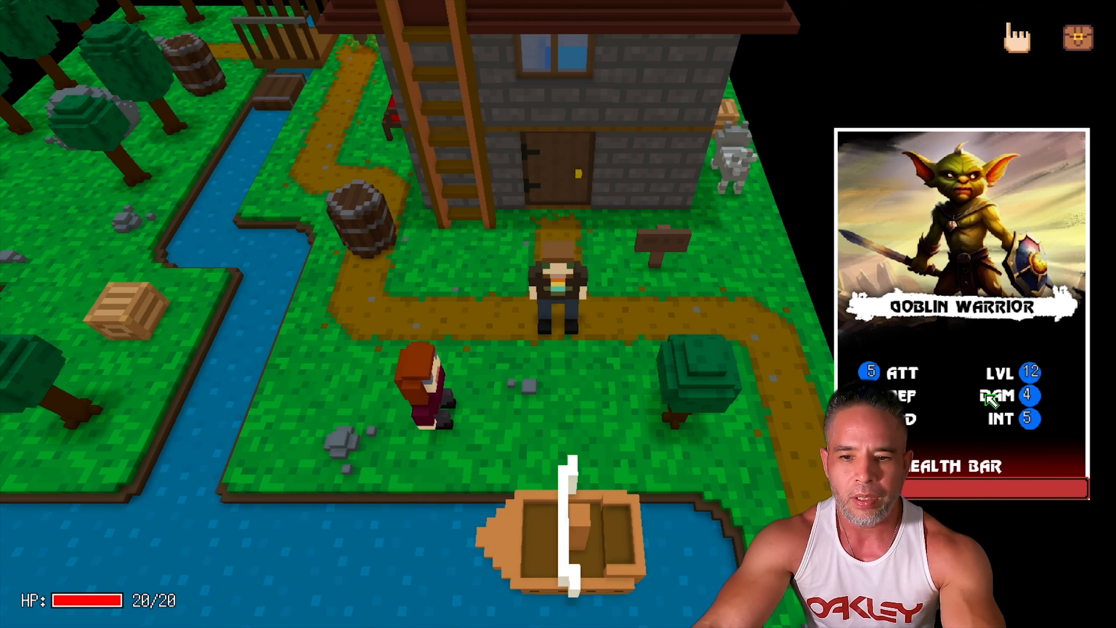
key(Escape)
click(110, 266)
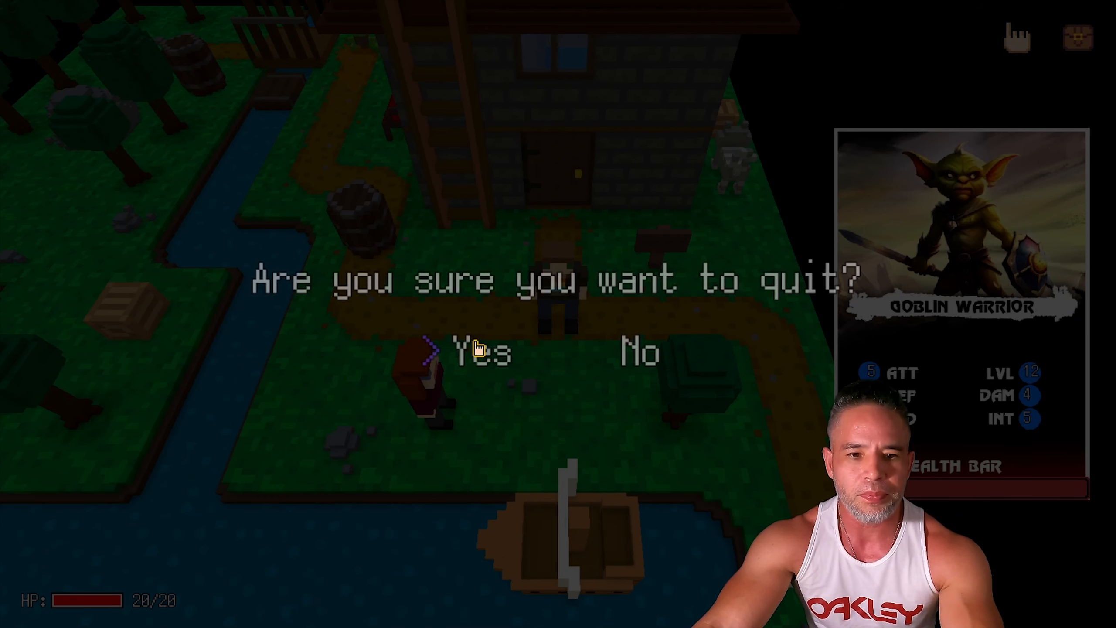
click(479, 349)
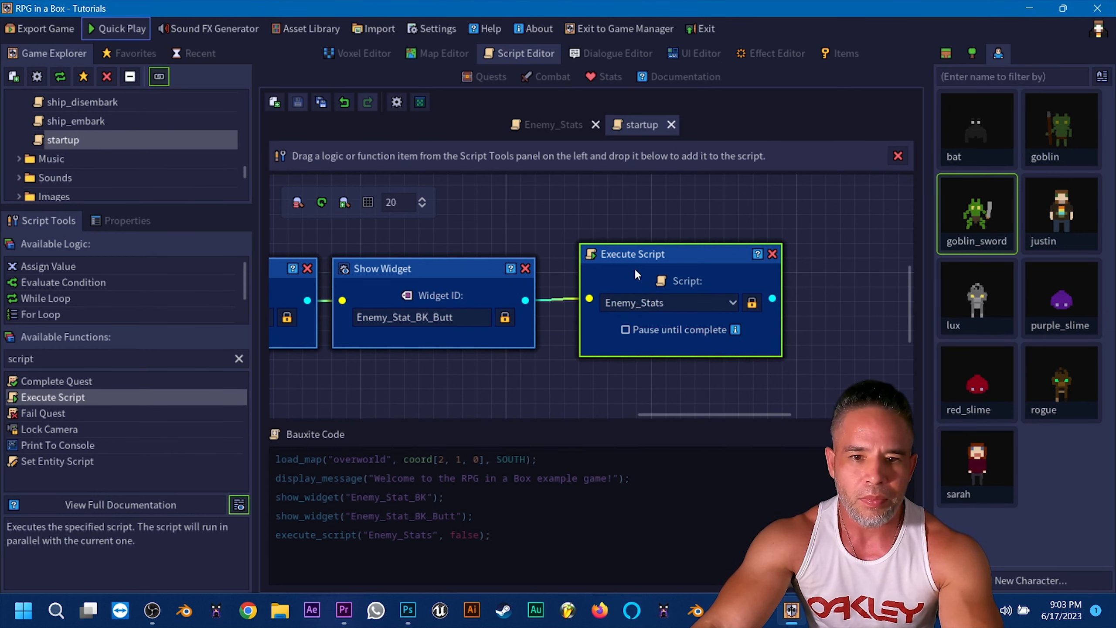
Open the Enemy_Stats Bauxite code for editing and add a new line below the attack statement
click(547, 126)
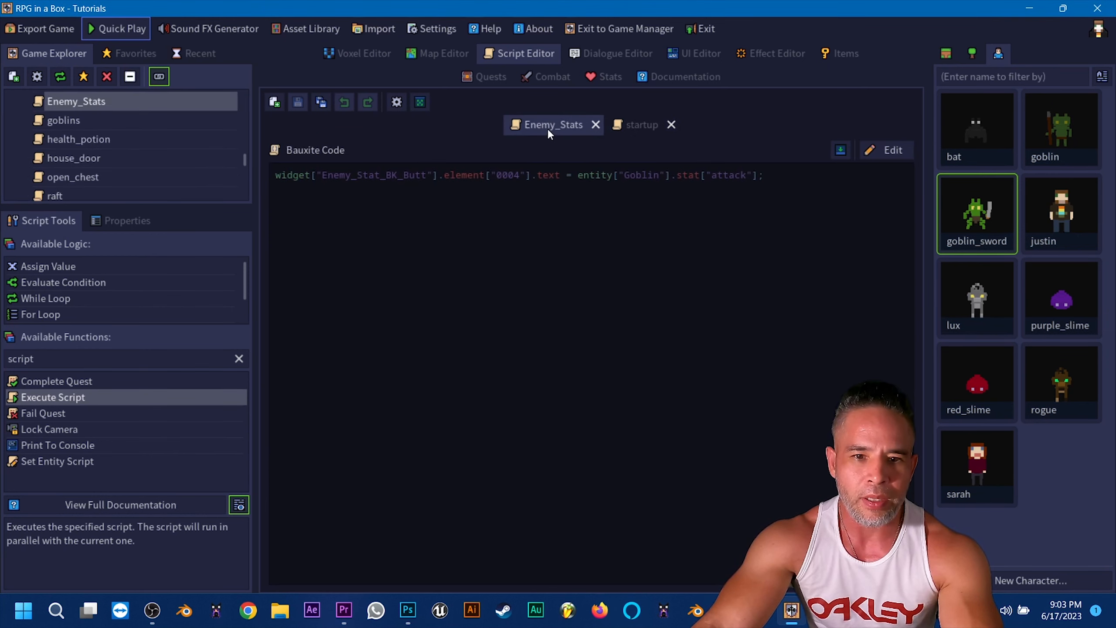
click(877, 151)
click(811, 179)
key(Return)
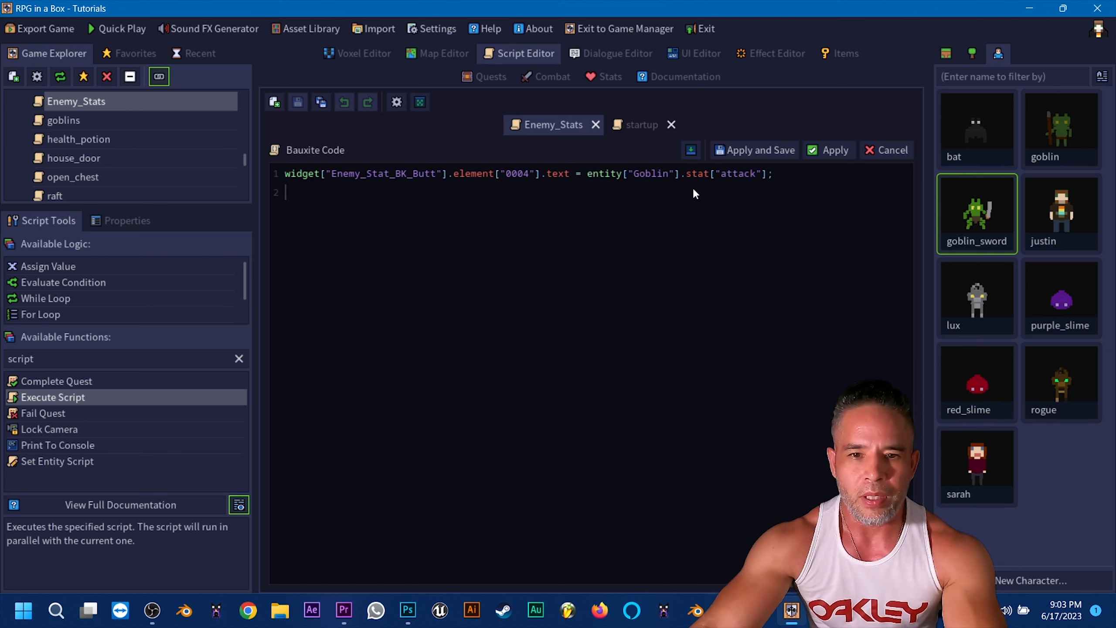
Check the element IDs of the first-column labels in Enemy_Stat_BK_Butt and compare their positions with the stat names on the Enemy_Stat_BK card
click(698, 52)
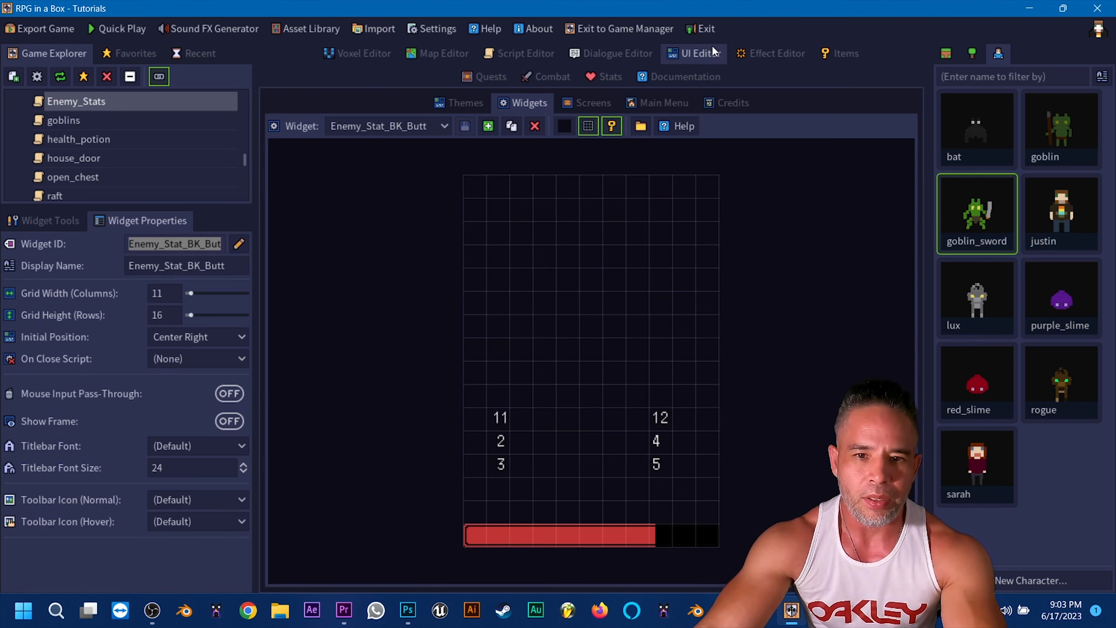
click(500, 419)
click(418, 131)
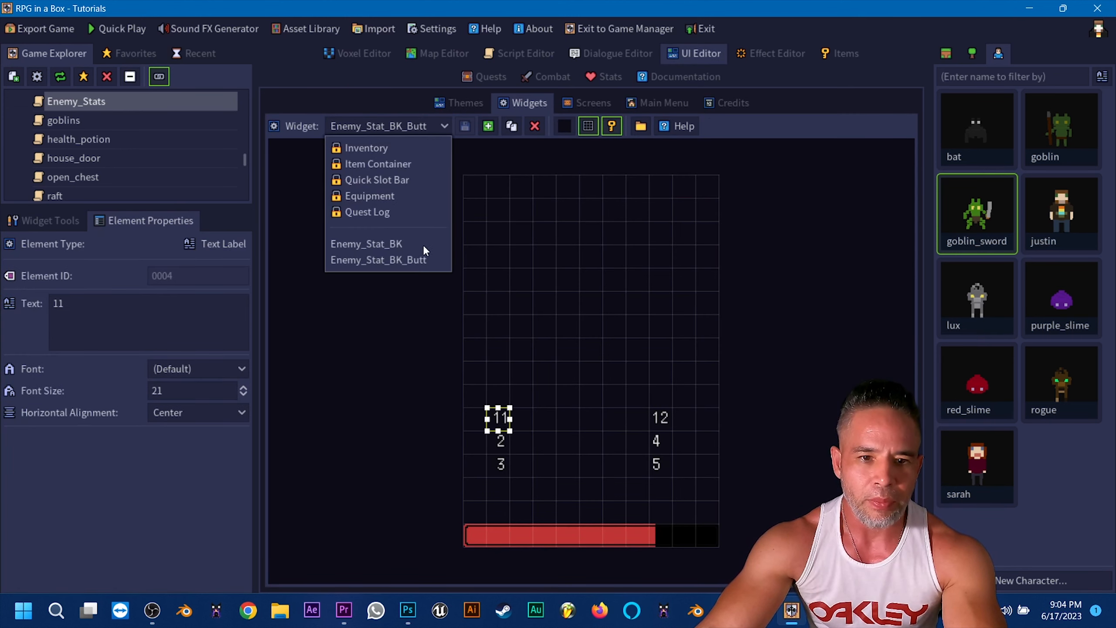
click(425, 260)
click(425, 127)
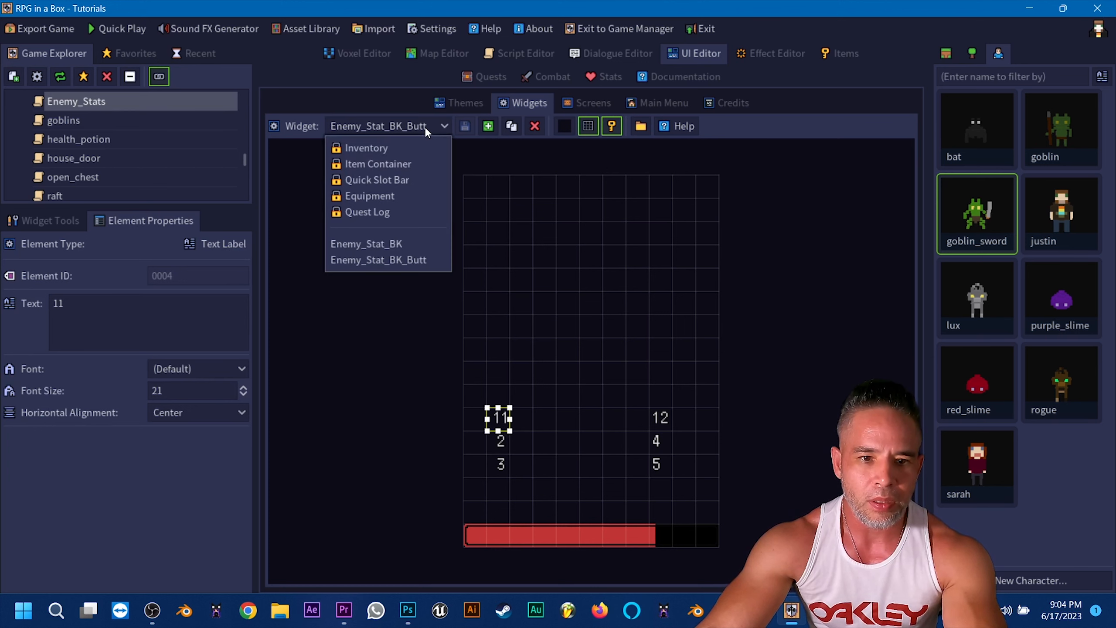
click(418, 243)
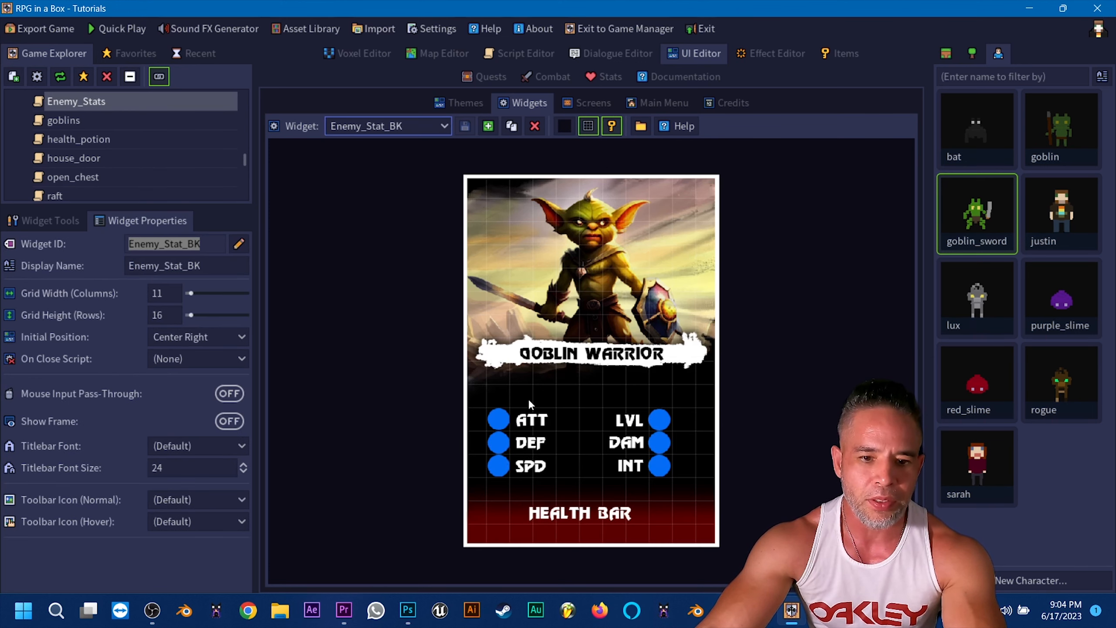
click(425, 131)
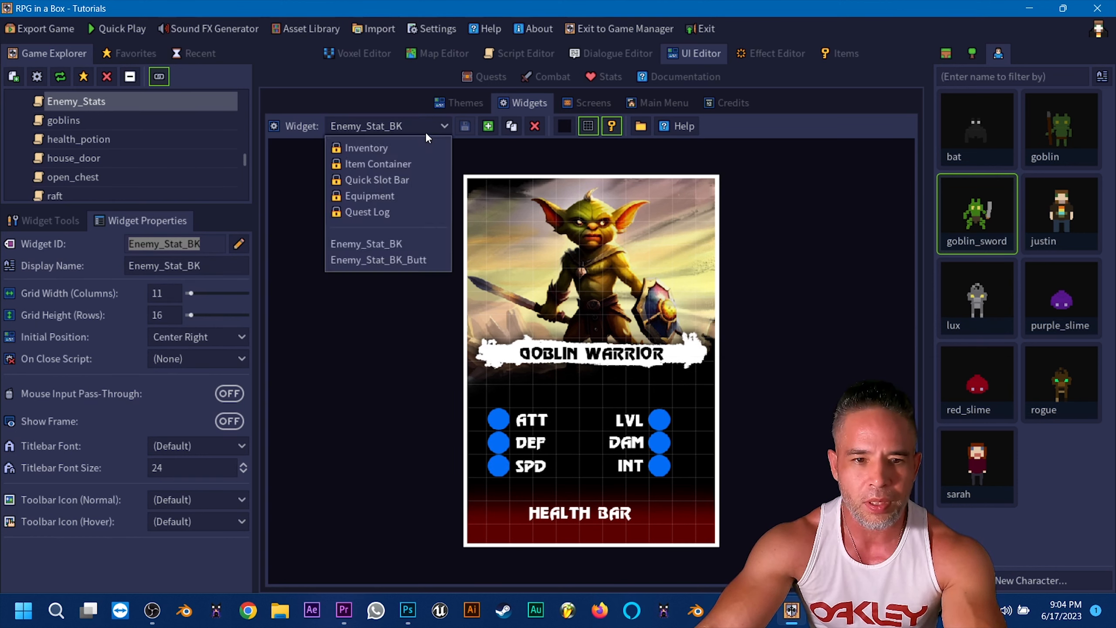
click(422, 248)
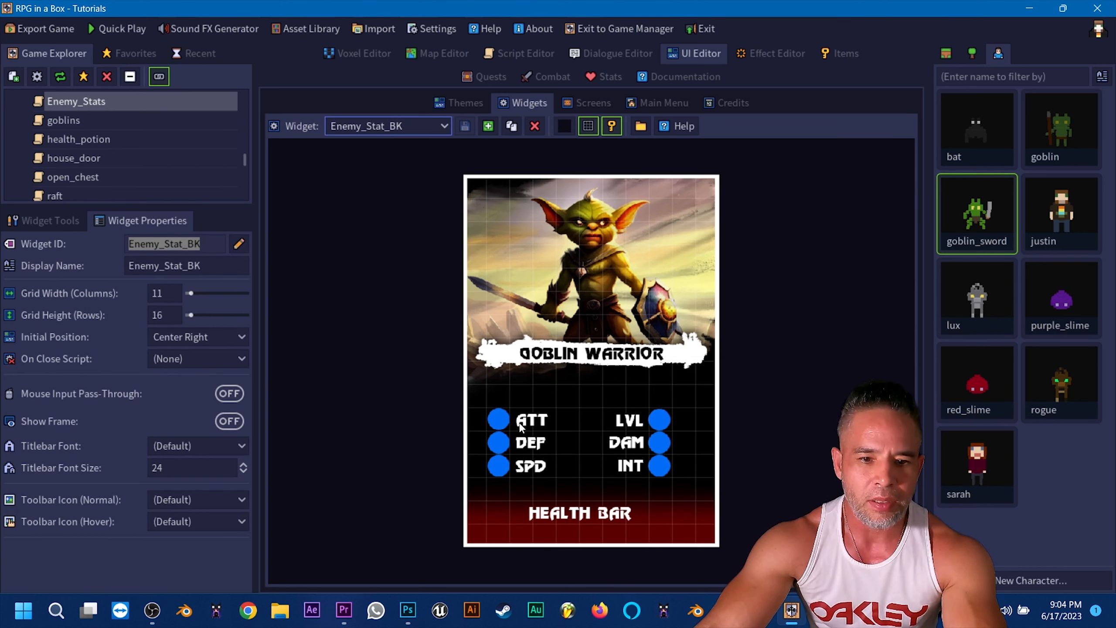
click(418, 131)
click(408, 261)
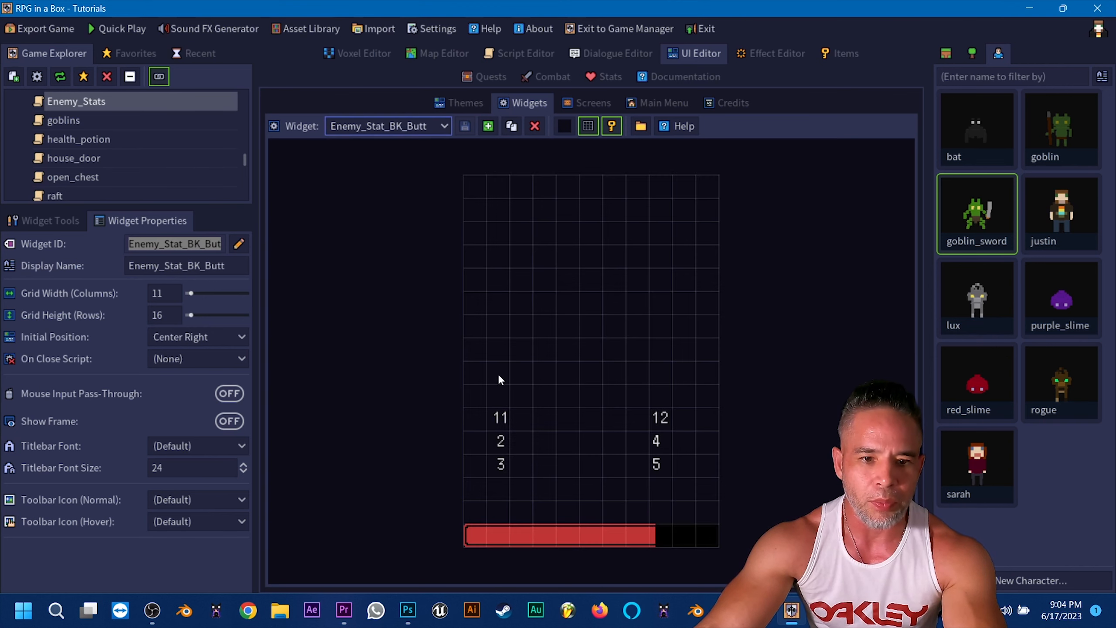
click(506, 444)
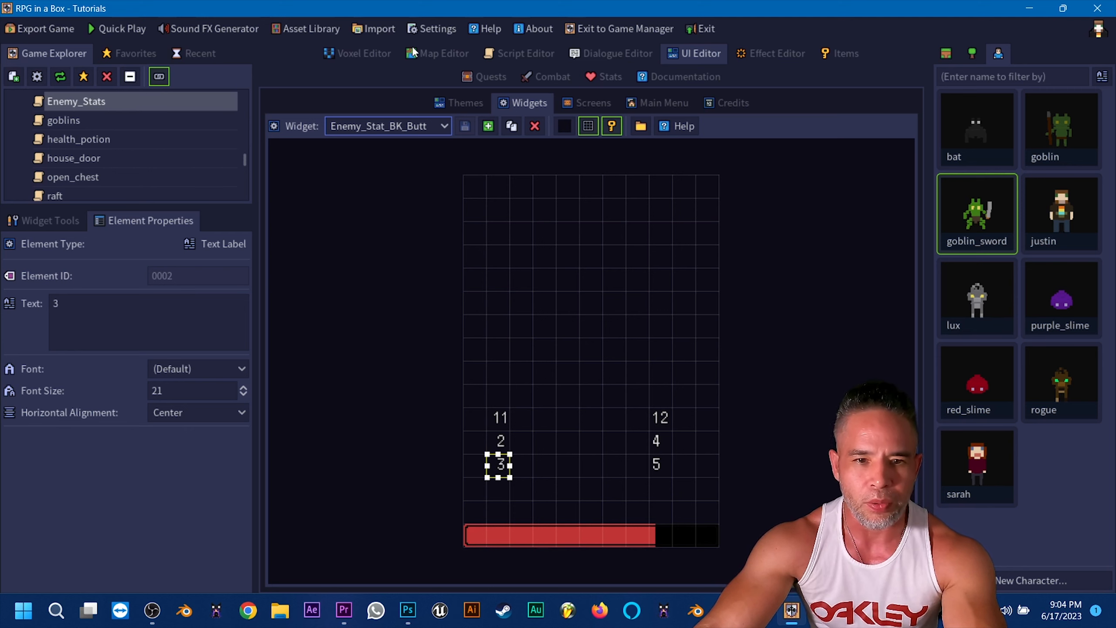
Duplicate the attack statement in the Enemy_Stats script onto lines 2 and 3
click(502, 53)
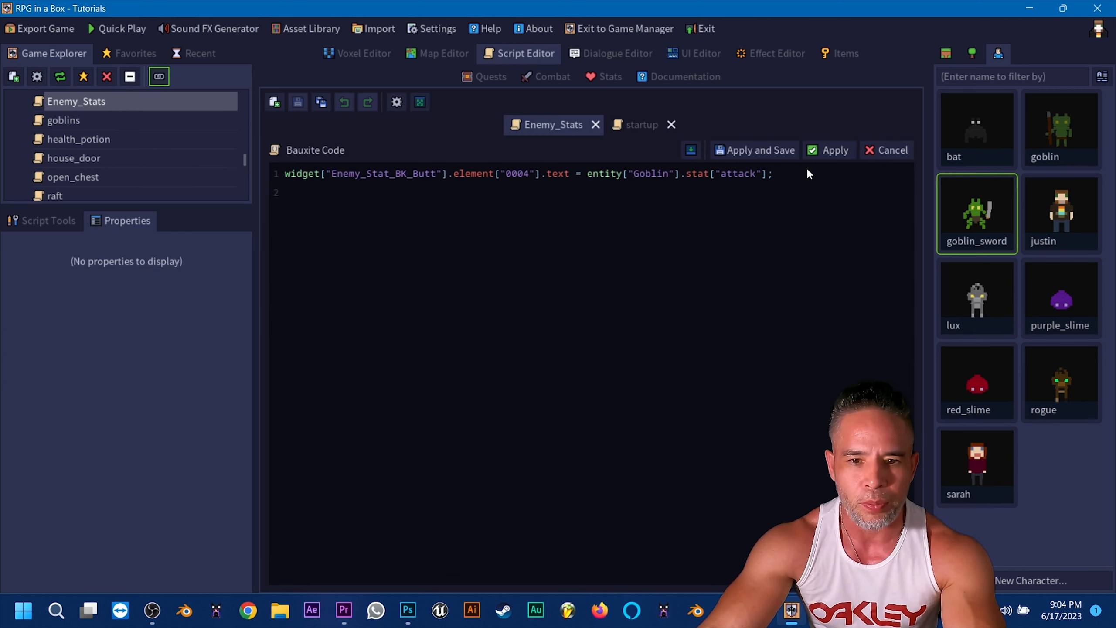
drag(839, 164, 261, 174)
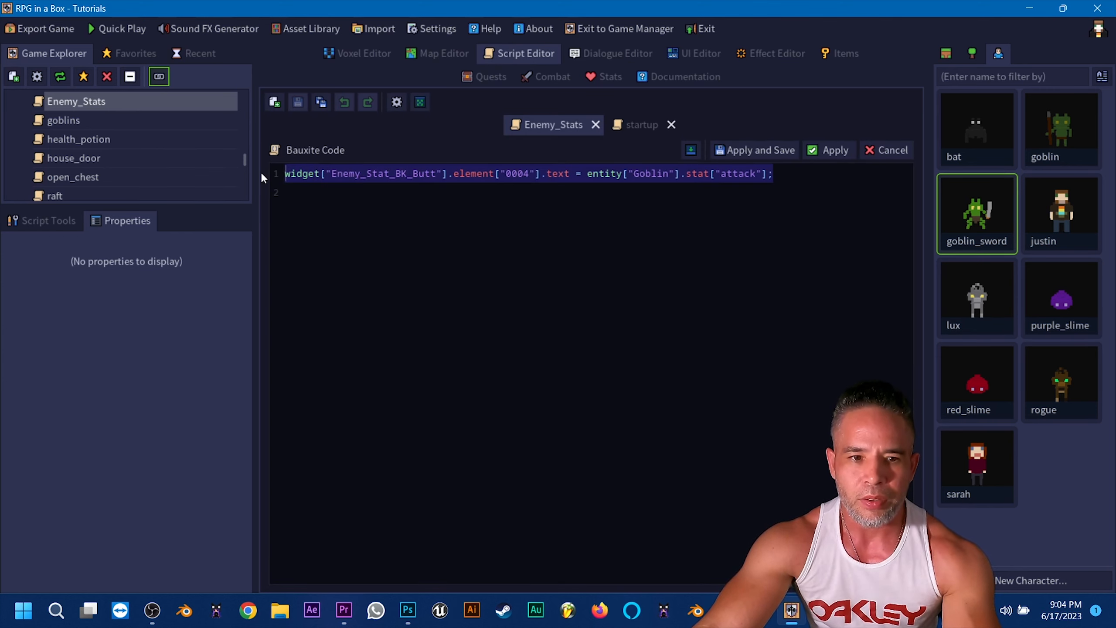
key(ctrl+c)
click(804, 169)
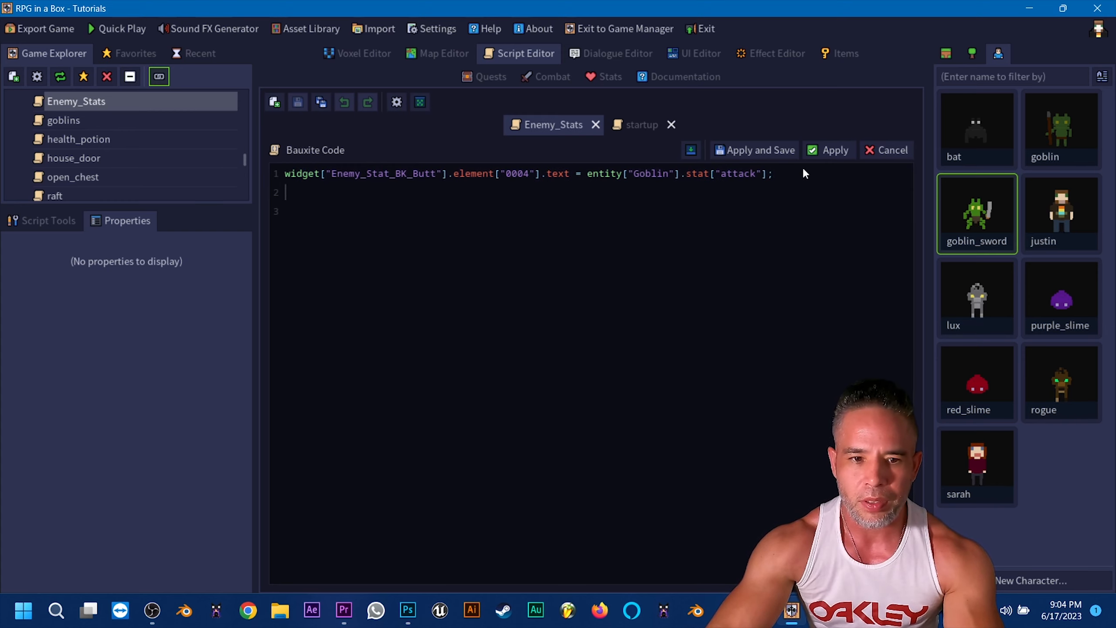
key(Return)
key(ctrl+v)
key(Return)
key(ctrl+v)
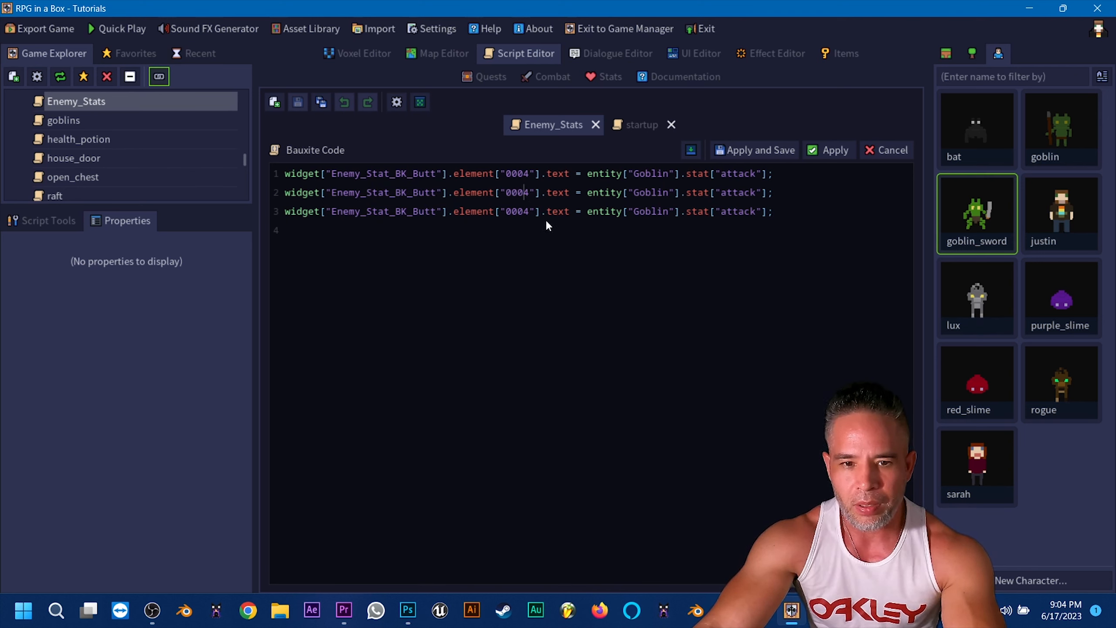
Set the element ID to 0003 on line 2 and 0002 on line 3 of the Enemy_Stats script
text(3)
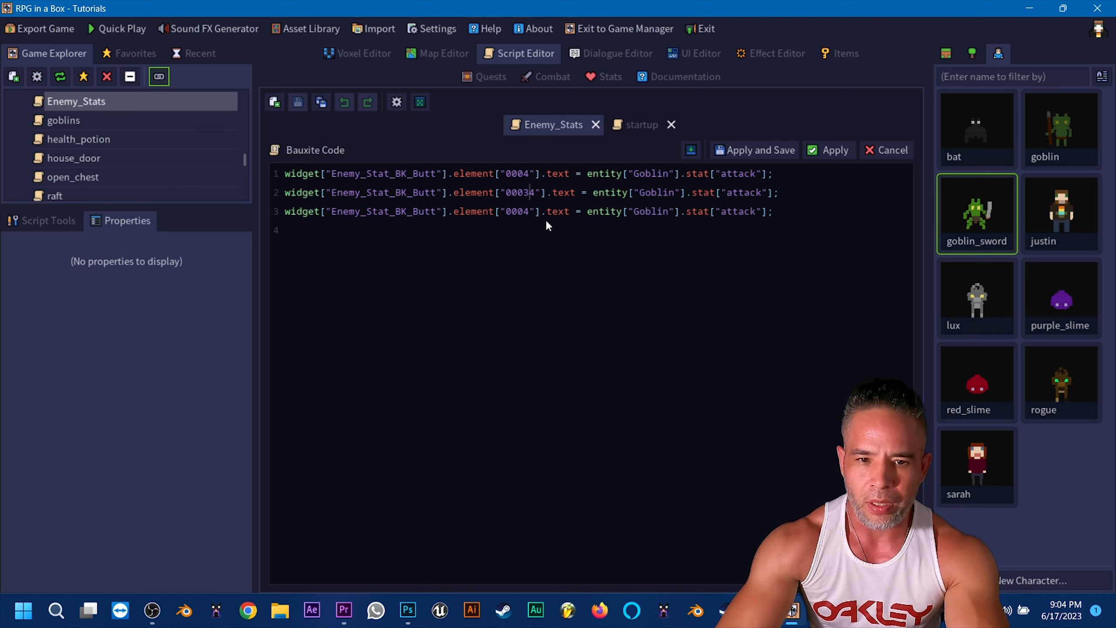
key(Delete)
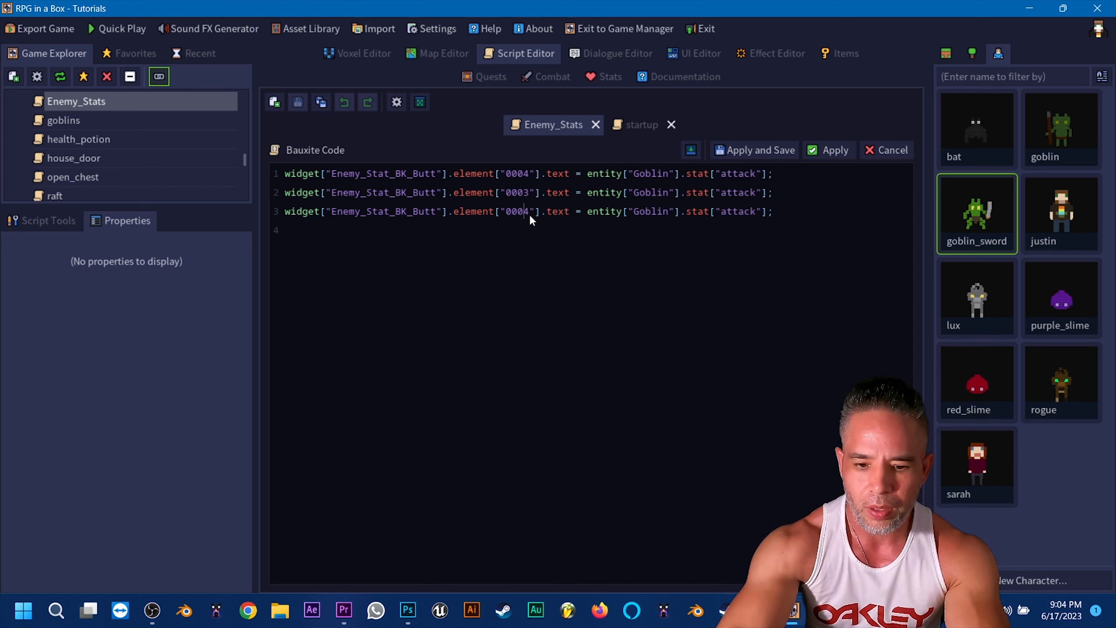
key(Down)
text(2)
key(Delete)
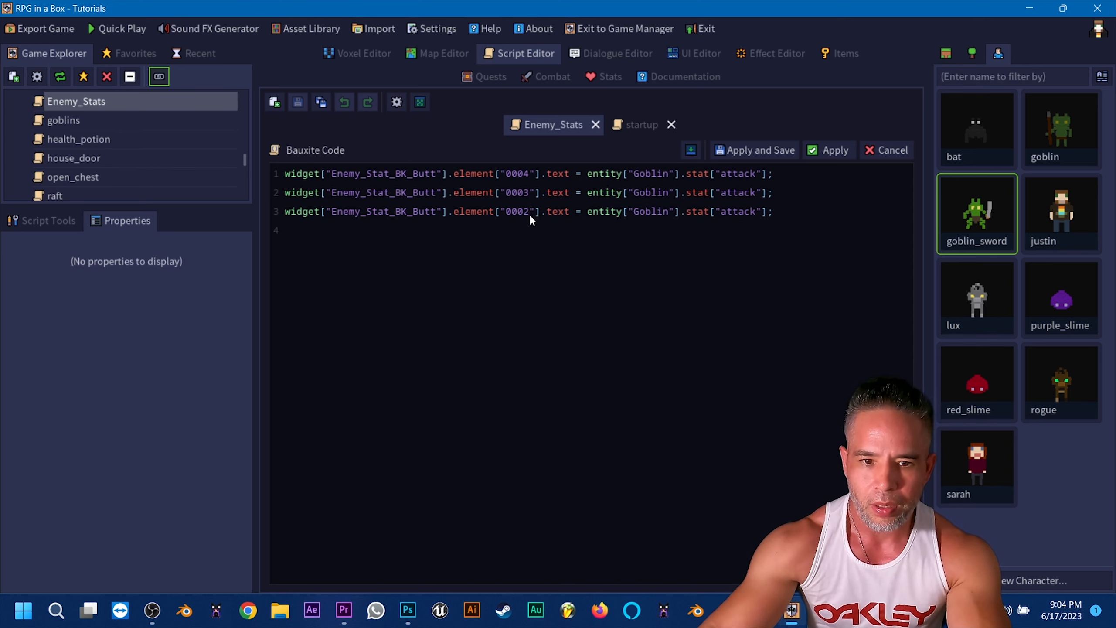
click(541, 232)
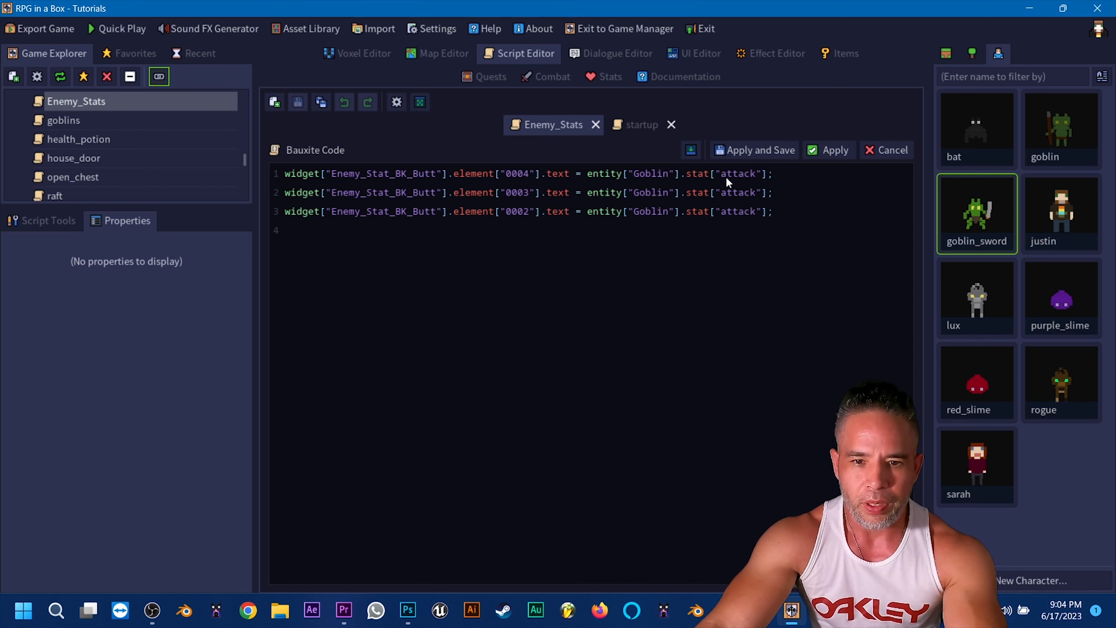
Check which stat on the Enemy_Stat_BK card matches the second-row label of Enemy_Stat_BK_Butt, and return to the Enemy_Stats script
click(679, 62)
click(501, 440)
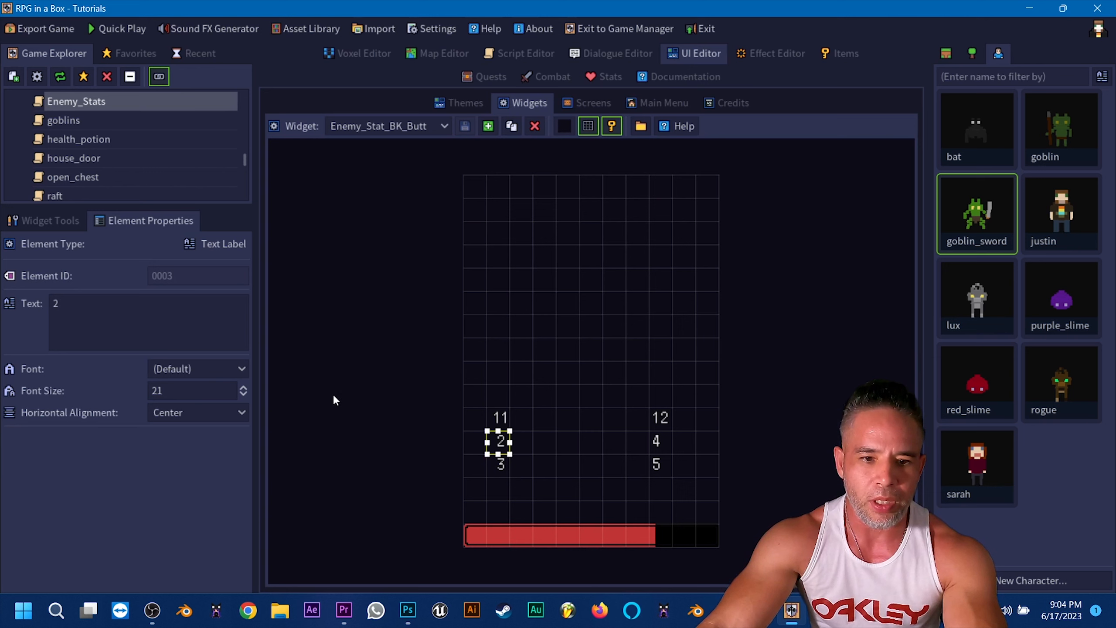
click(358, 128)
click(368, 242)
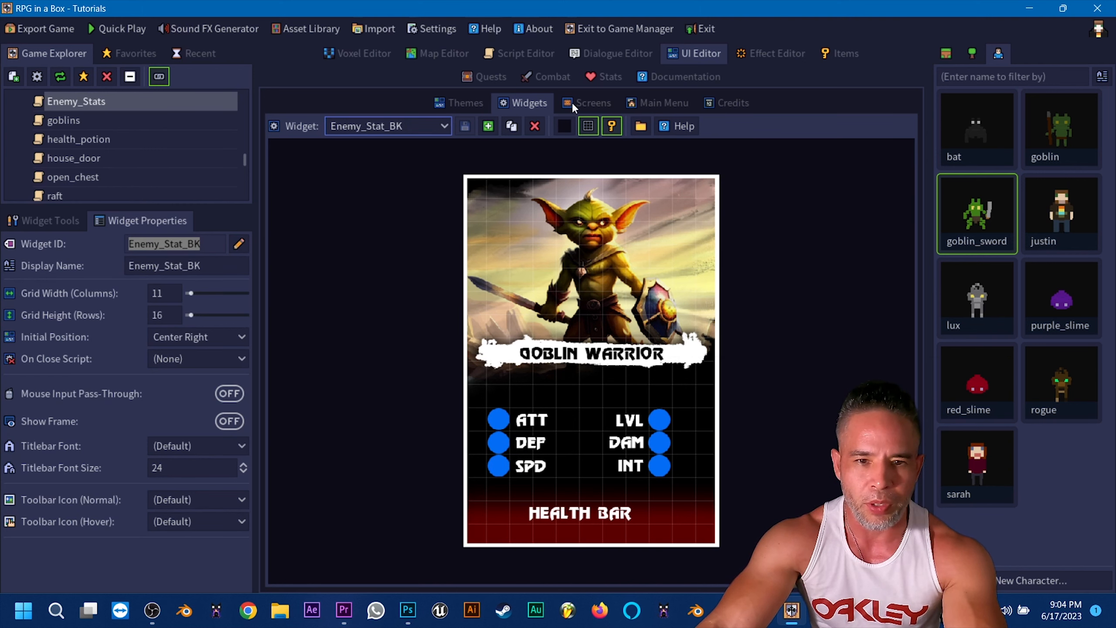
click(540, 53)
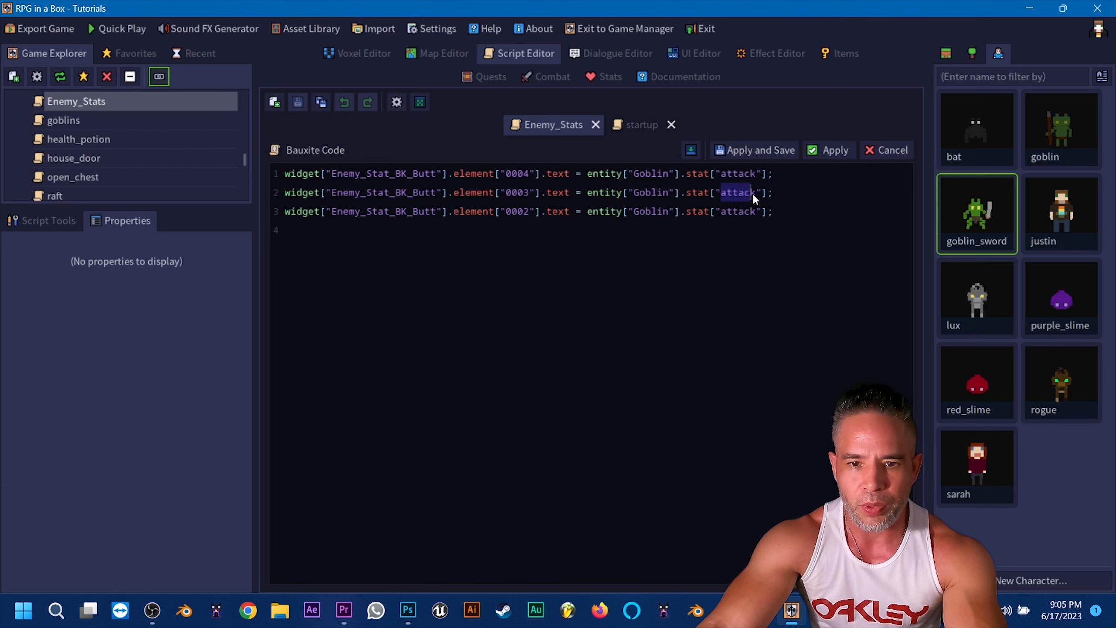
Set the stat name to "defence" on line 2 and "speed" on line 3 of the Enemy_Stats script, and apply the changes
text(defence)
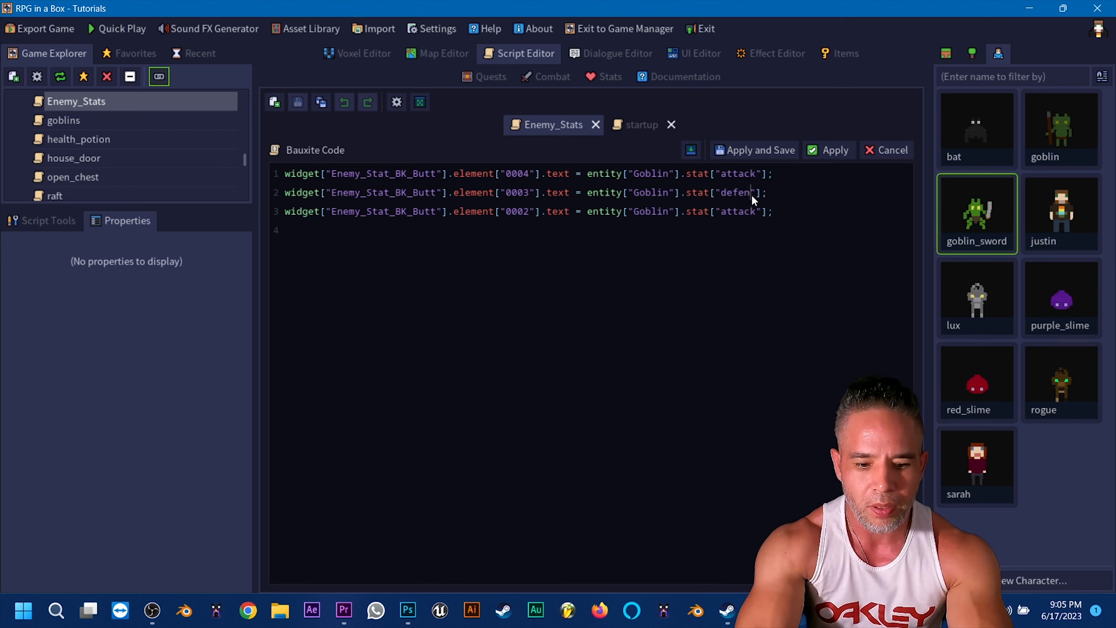
drag(721, 212, 734, 213)
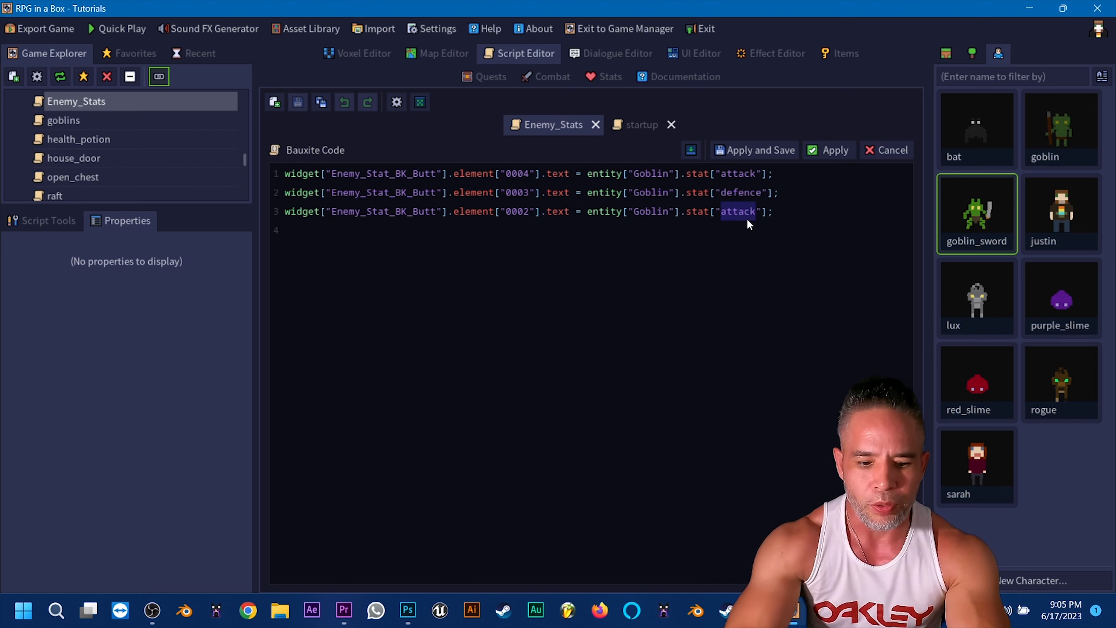
text(speed)
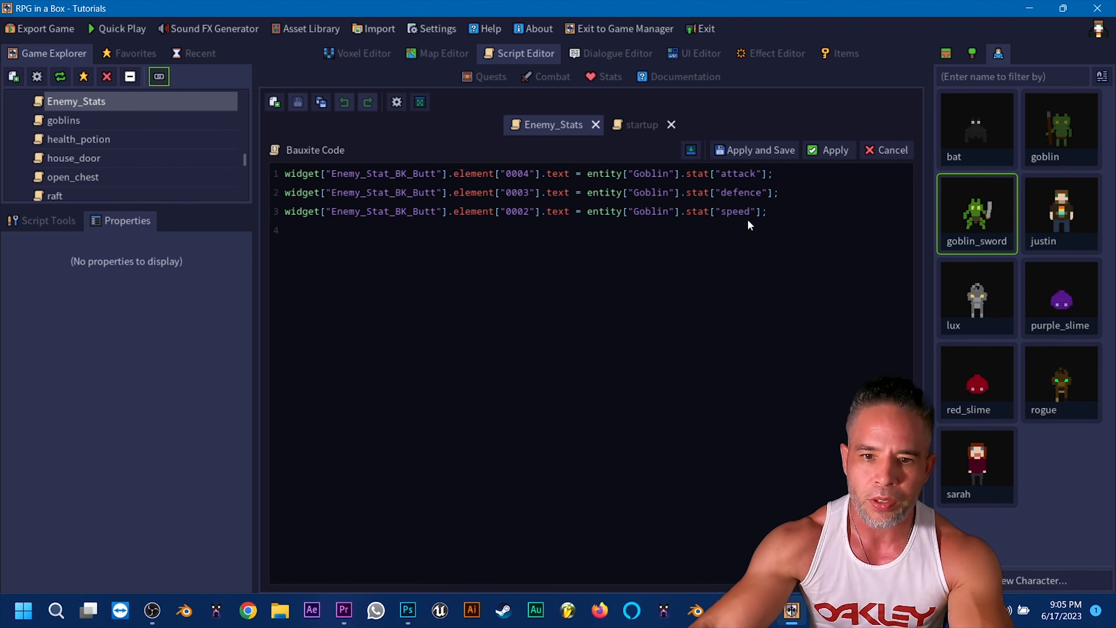
click(831, 151)
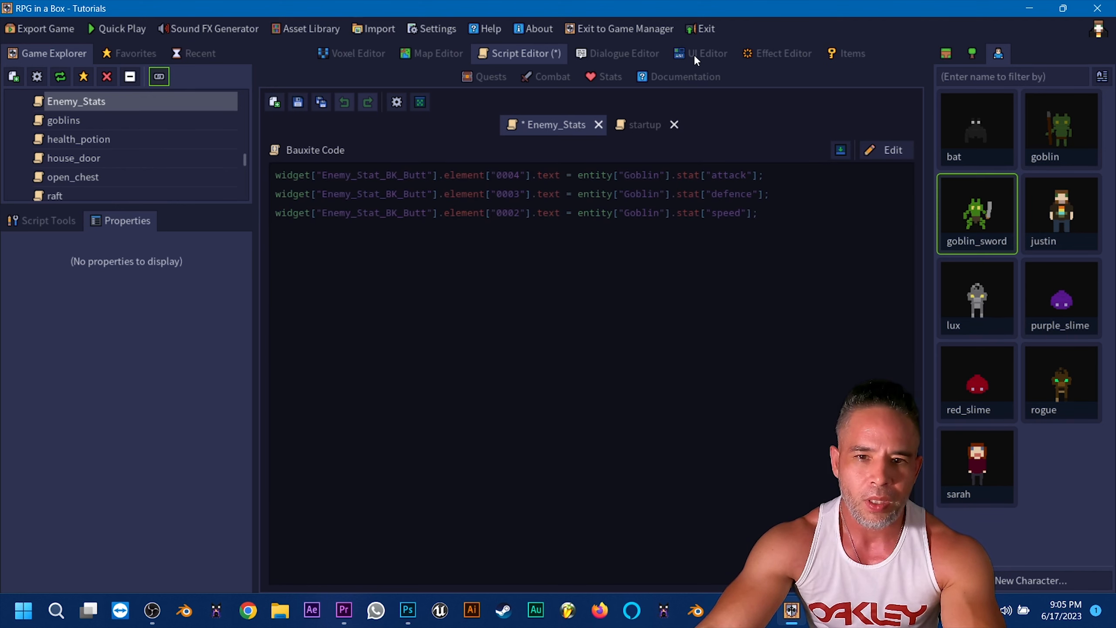
Look up the defense and speed entries in the project's character stats list
click(694, 54)
click(592, 74)
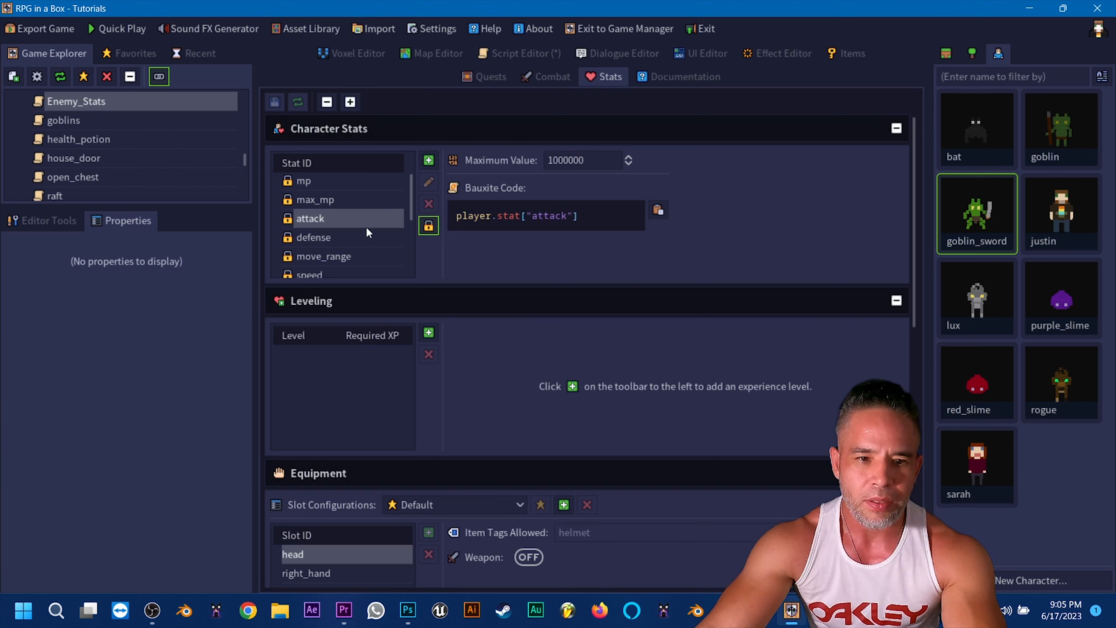
click(355, 237)
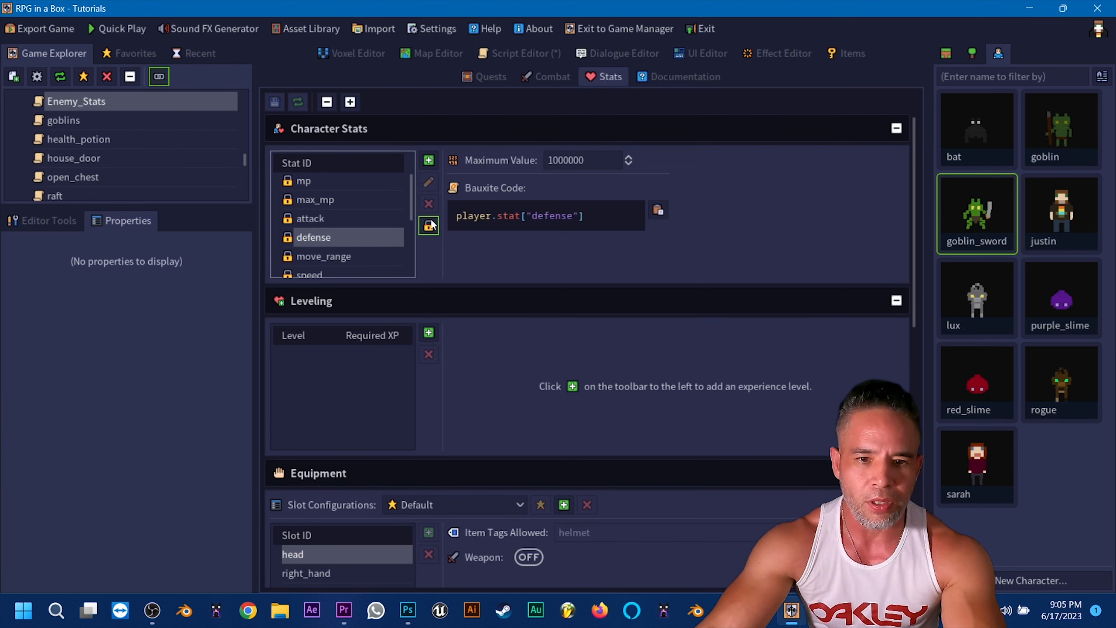
drag(413, 202, 413, 222)
click(329, 225)
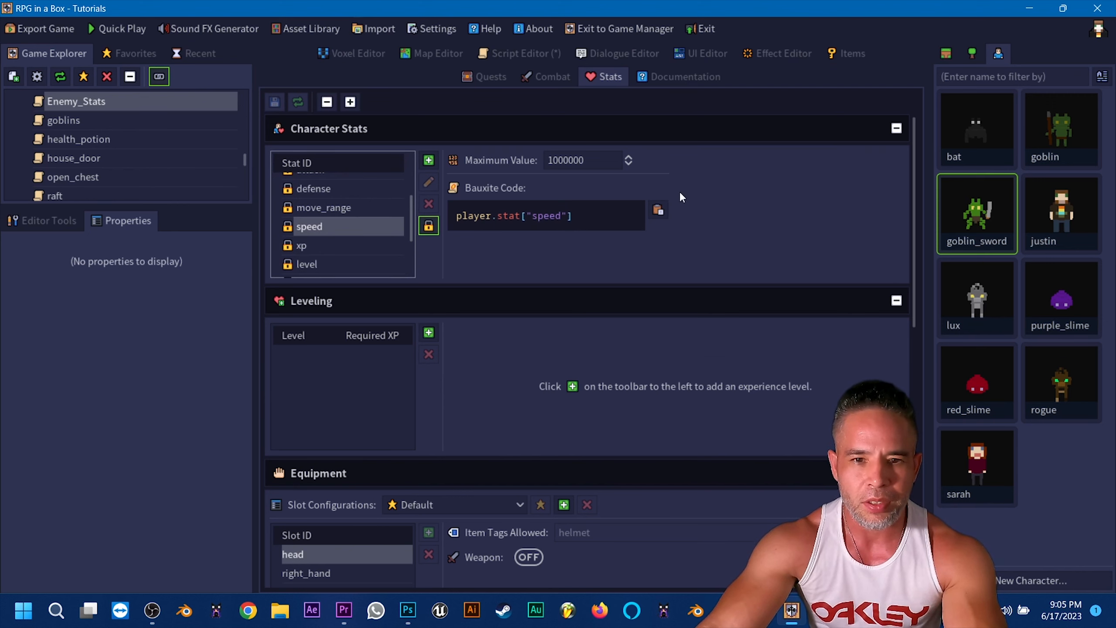
Compare the second-column stat names on the Enemy_Stat_BK card with the character stats, and examine the level stat
click(704, 57)
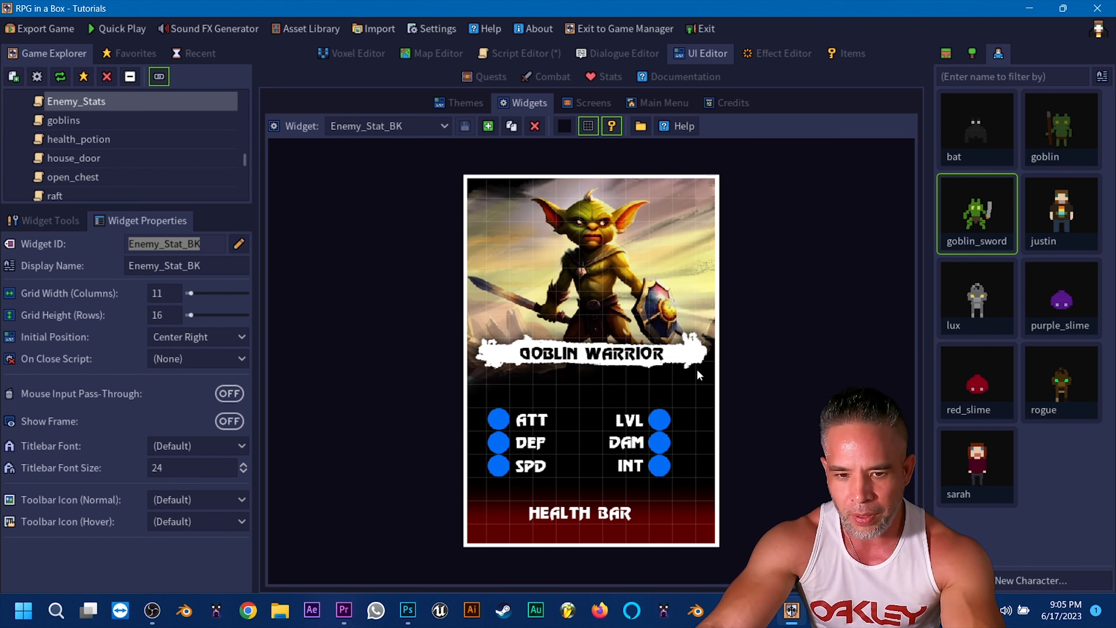
click(606, 77)
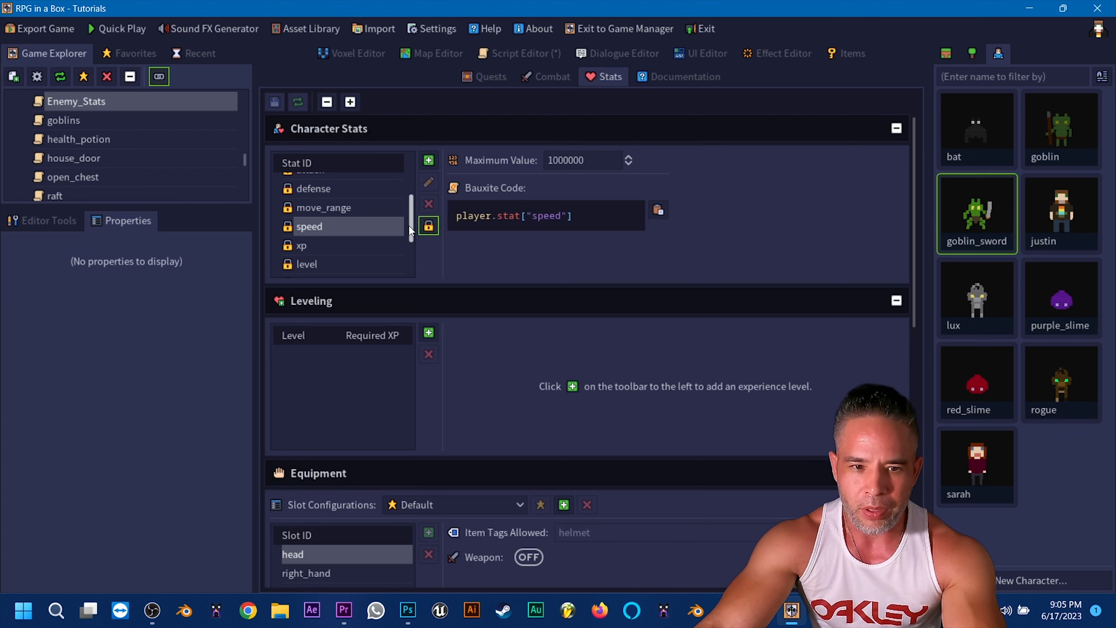
drag(408, 225, 414, 180)
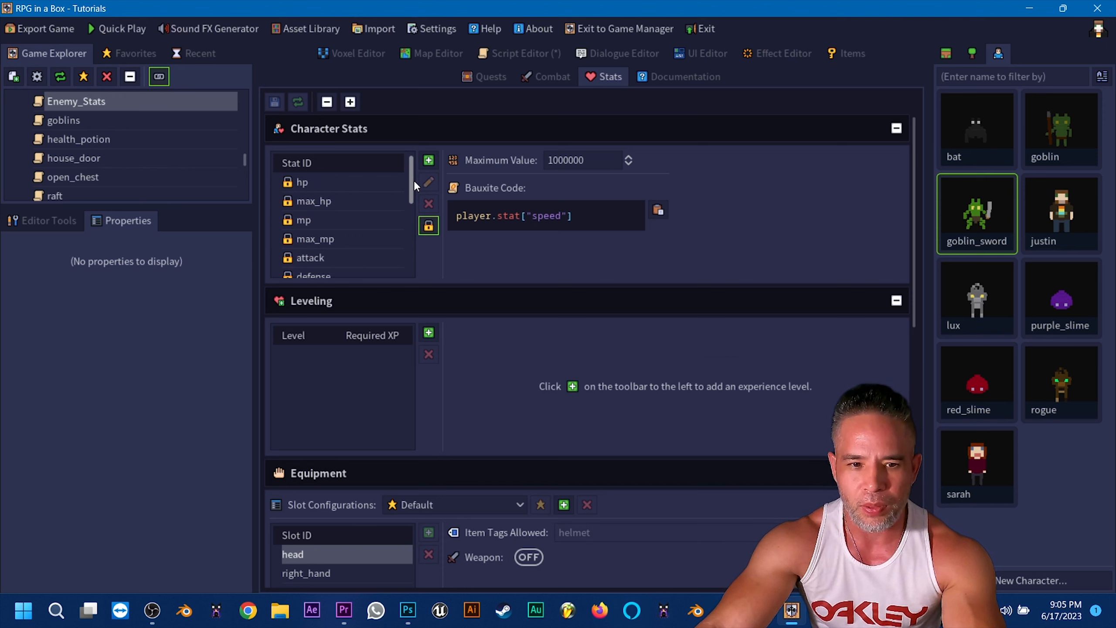
mouse_move(417, 207)
mouse_down()
mouse_move(418, 249)
mouse_move(424, 190)
mouse_up()
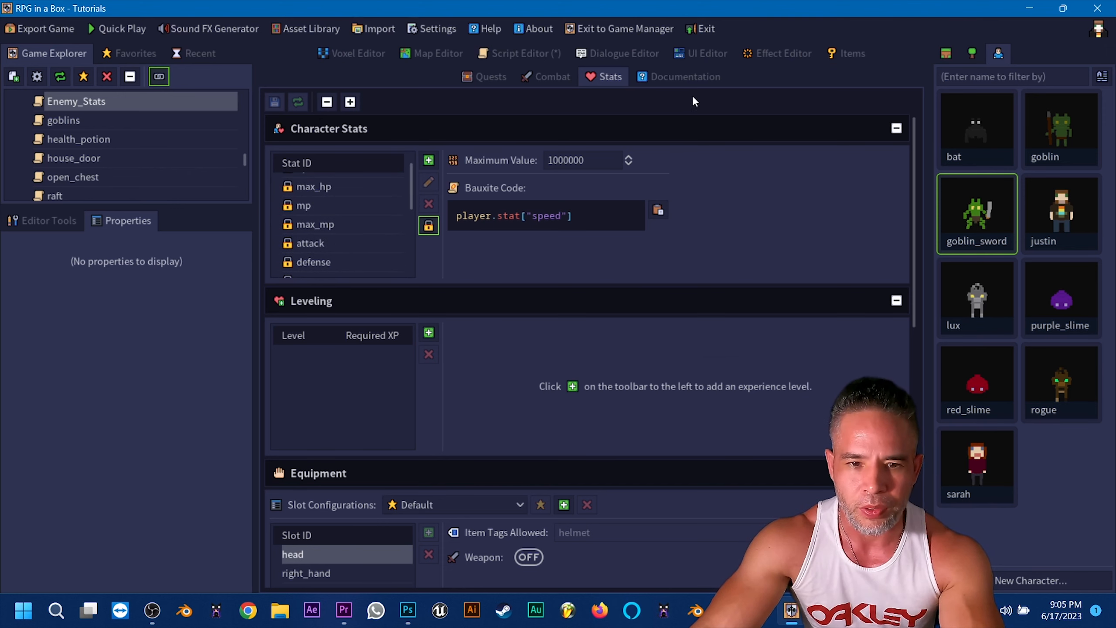
click(709, 52)
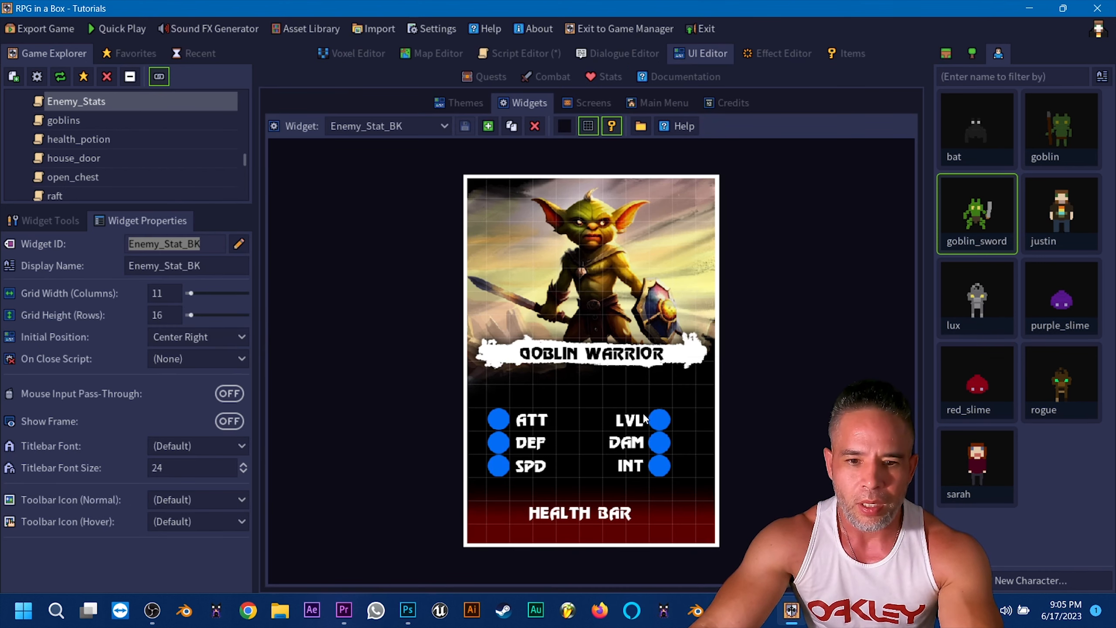
click(544, 56)
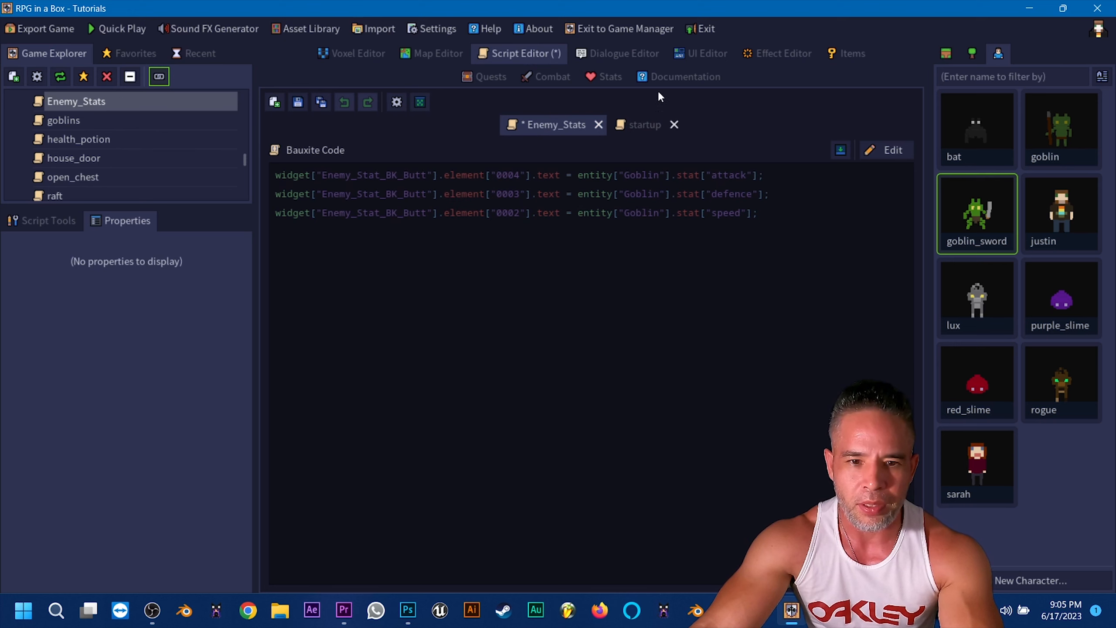
click(636, 51)
click(688, 52)
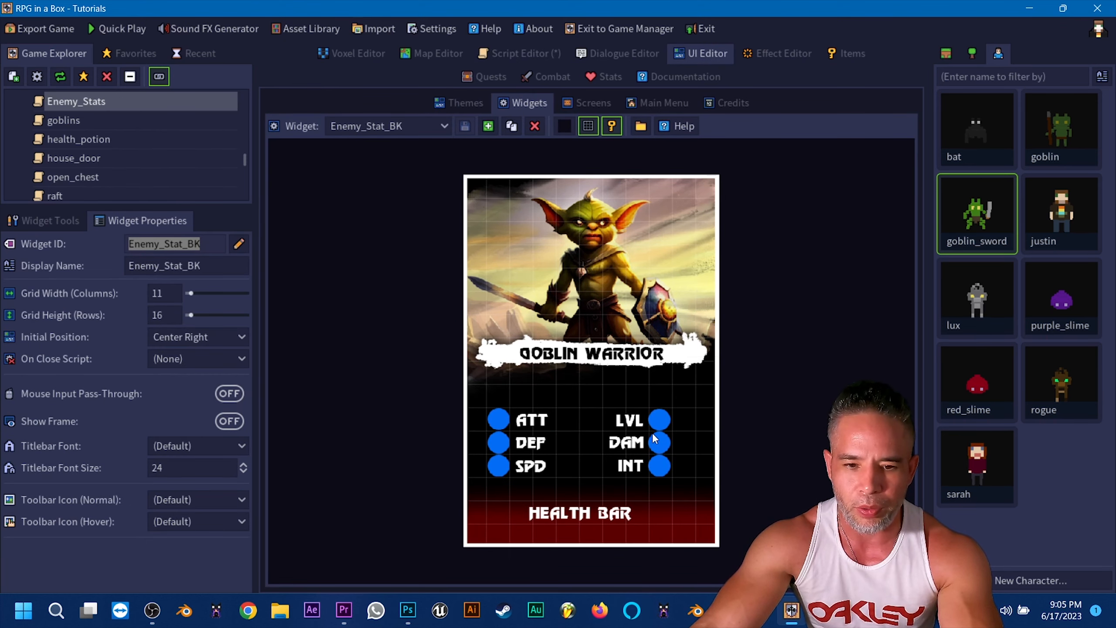
click(607, 75)
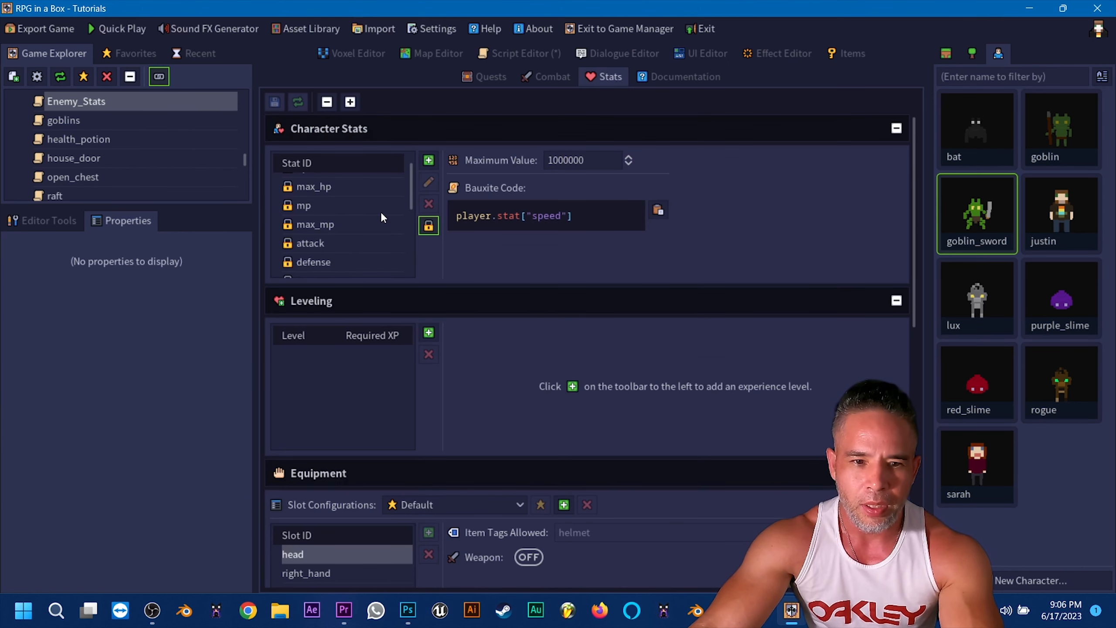
scroll(382, 220, down, 5)
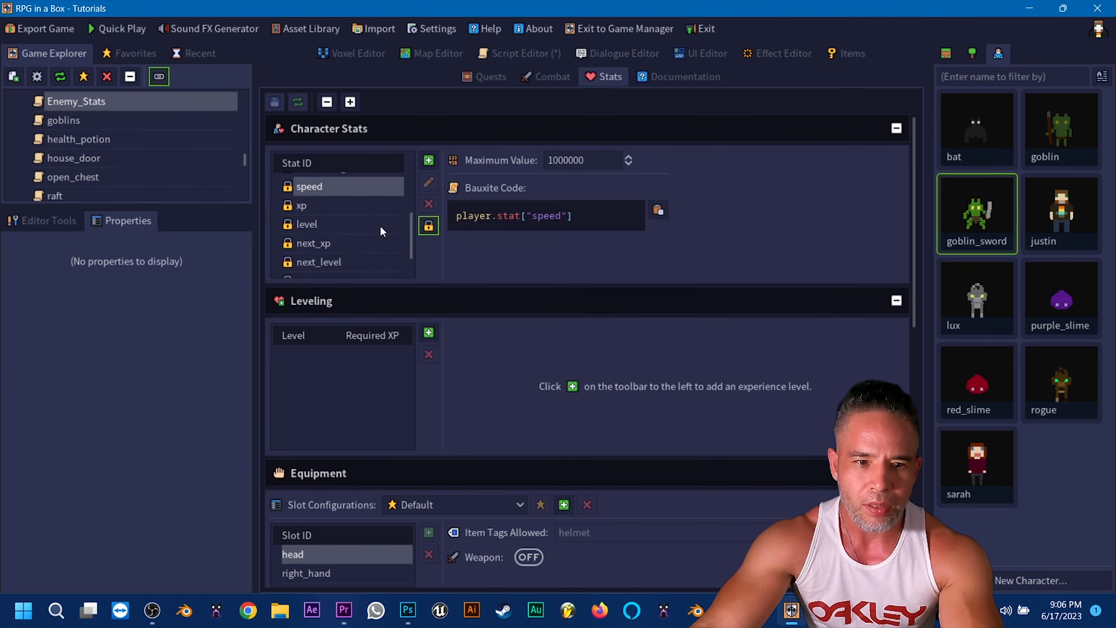
click(379, 225)
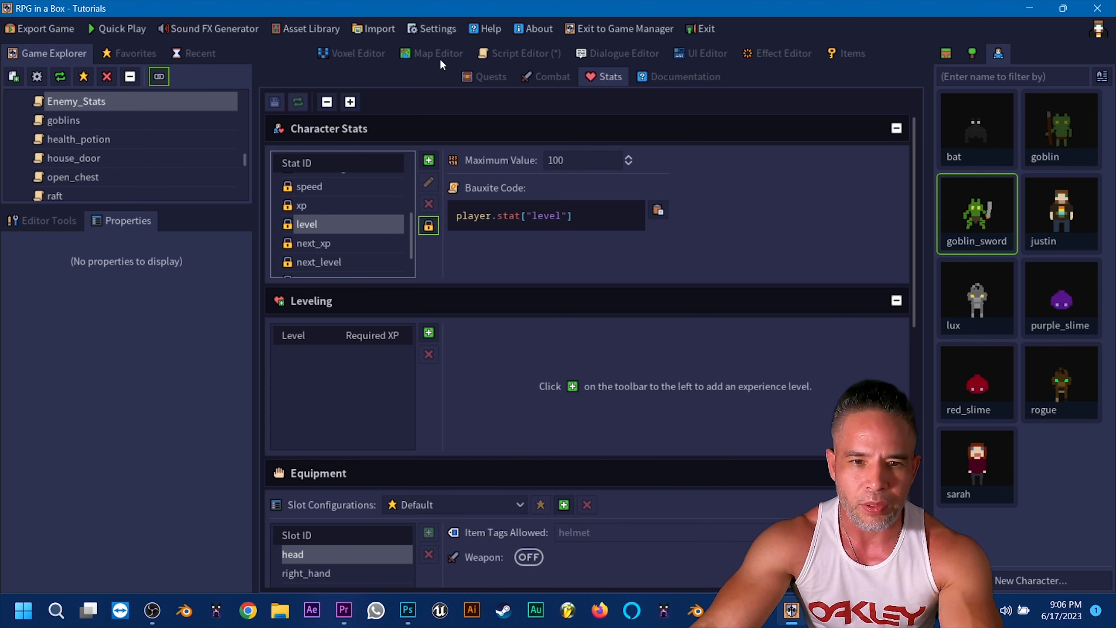
Reopen the Enemy_Stats script for editing and duplicate the speed statement onto line 4
click(519, 53)
click(870, 154)
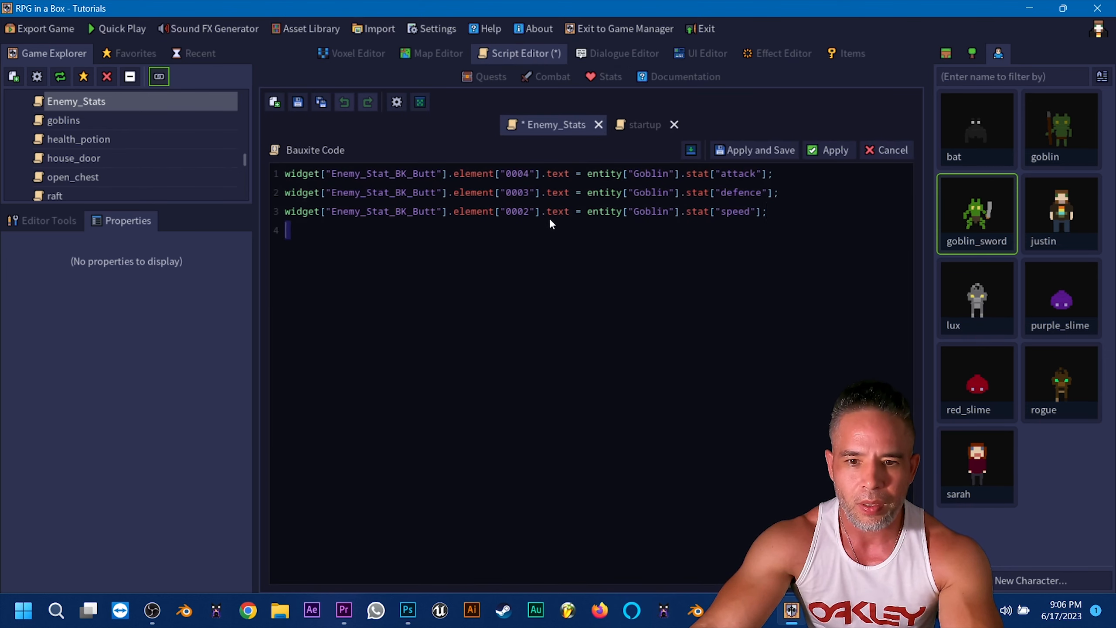
drag(550, 221, 257, 222)
key(ctrl+c)
click(801, 220)
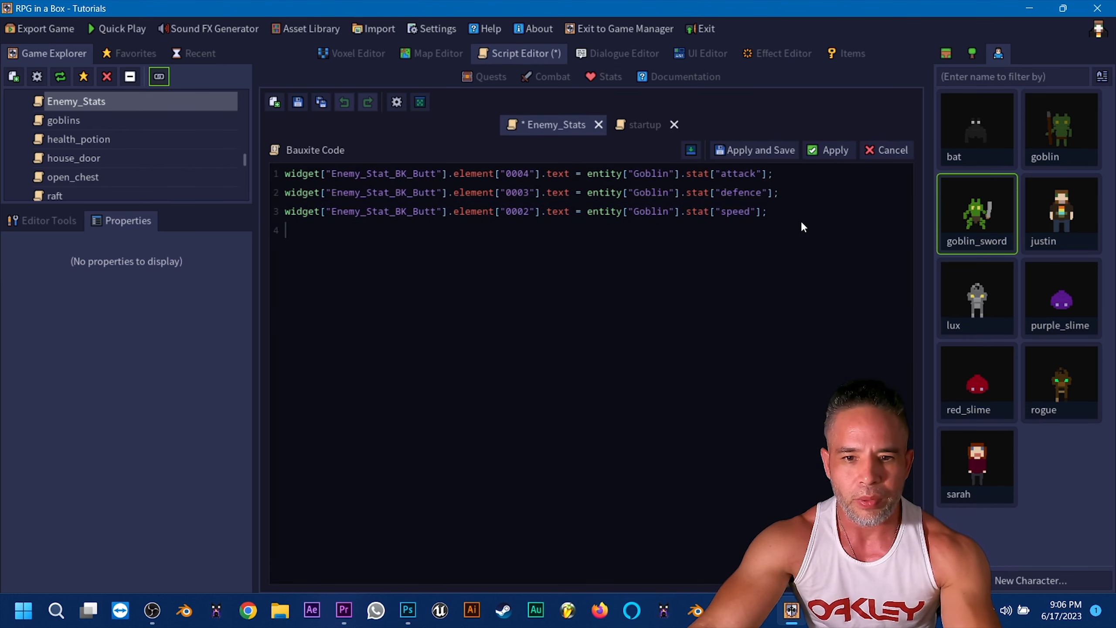
key(Return)
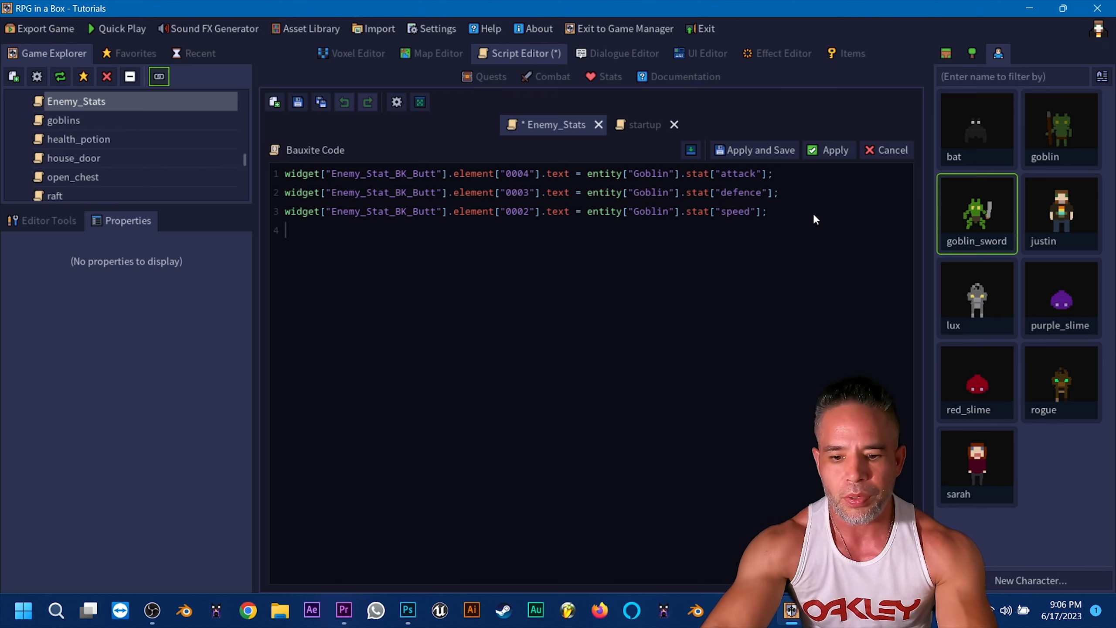
key(BackSpace)
key(ctrl+v)
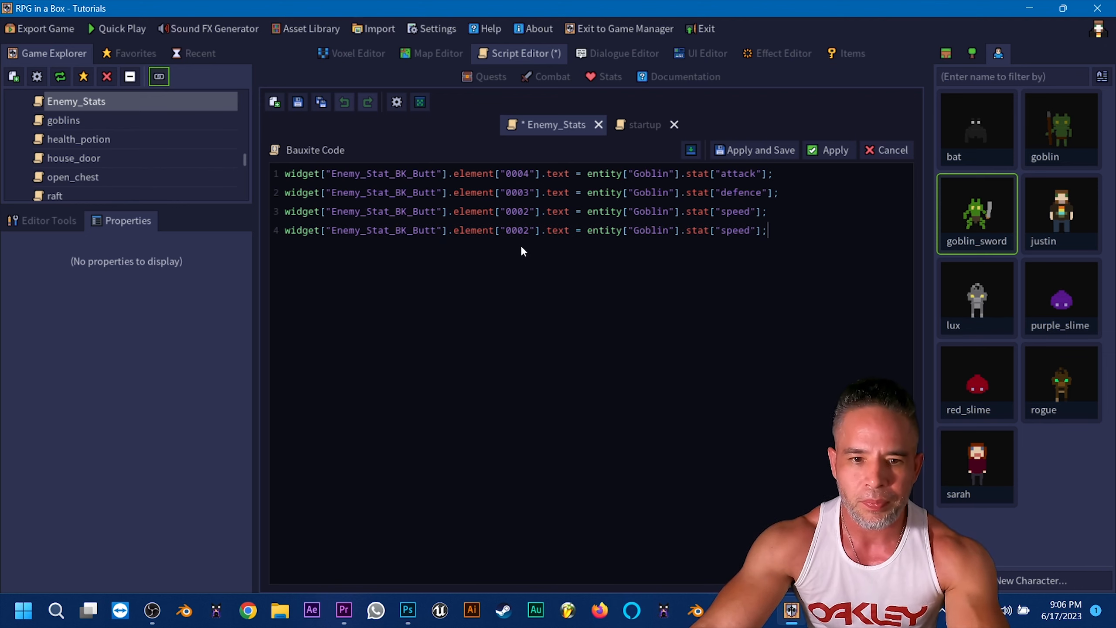
Look up the element ID of the first label in Enemy_Stat_BK_Butt's second column and enter it as 0007 on line 4 of Enemy_Stats
click(679, 52)
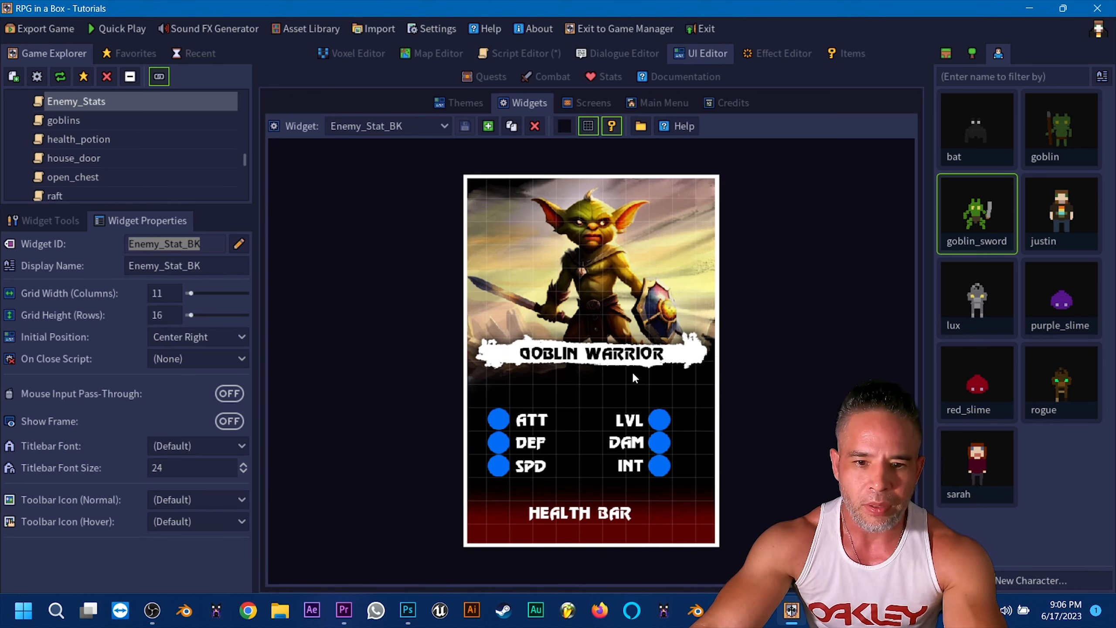
click(471, 105)
click(506, 99)
click(399, 127)
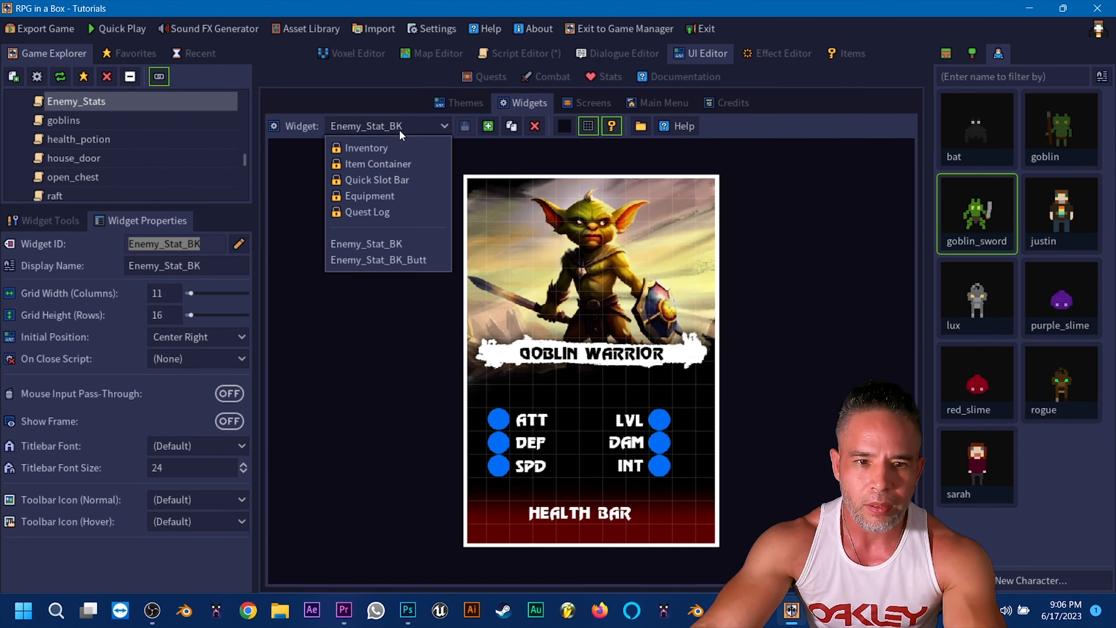
click(409, 259)
click(662, 420)
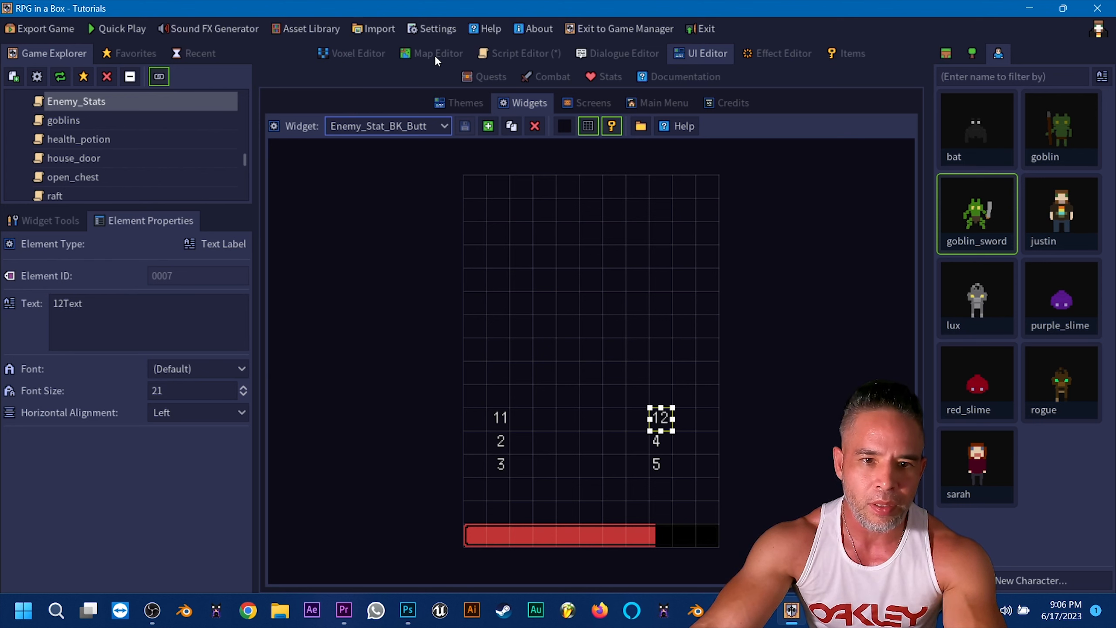
click(499, 55)
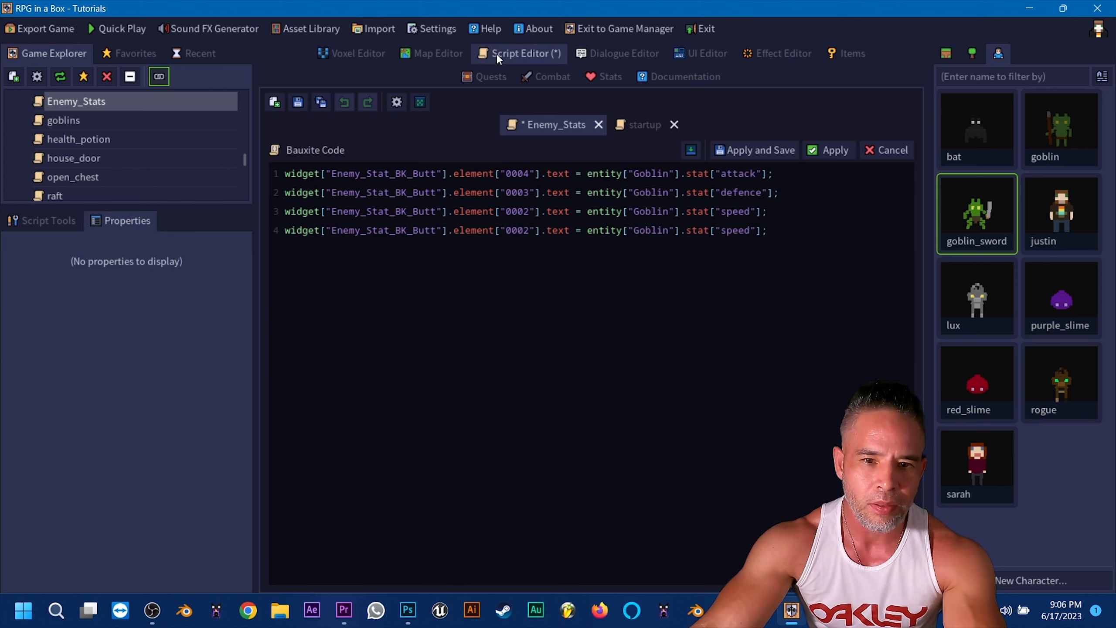
click(524, 230)
key(Delete)
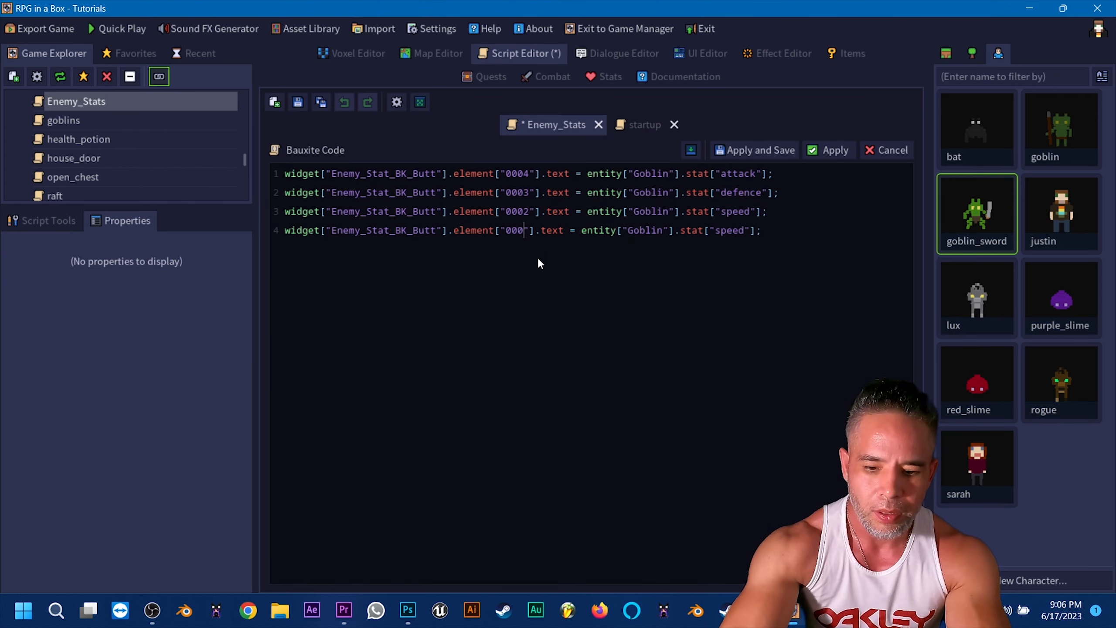
text(7)
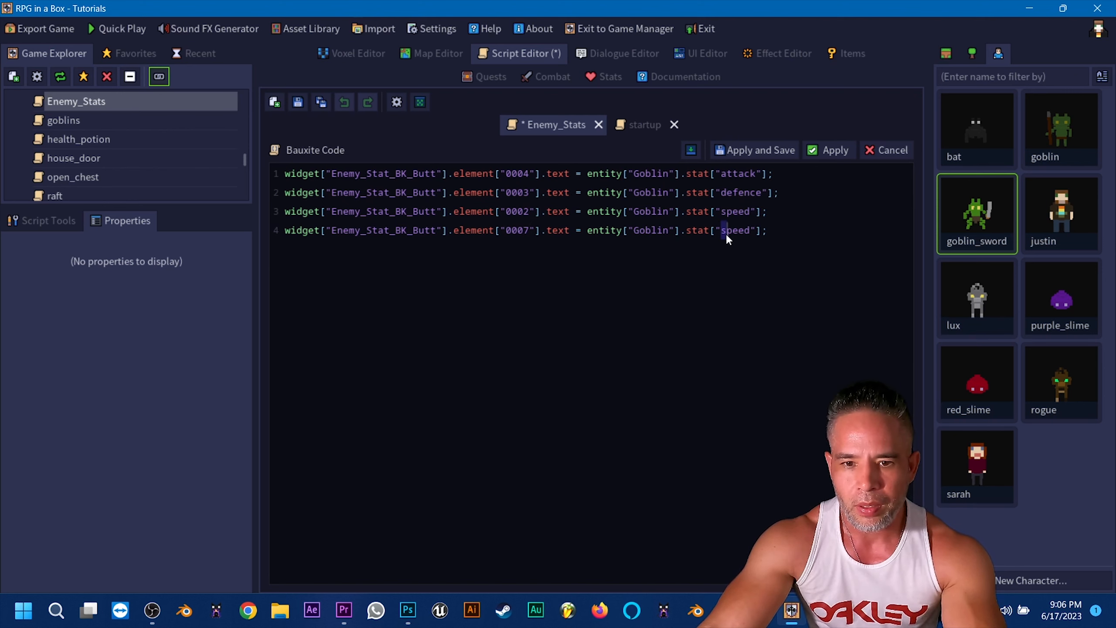
Set the stat name on line 4 of the Enemy_Stats script to "level" and apply the changes
text(lev)
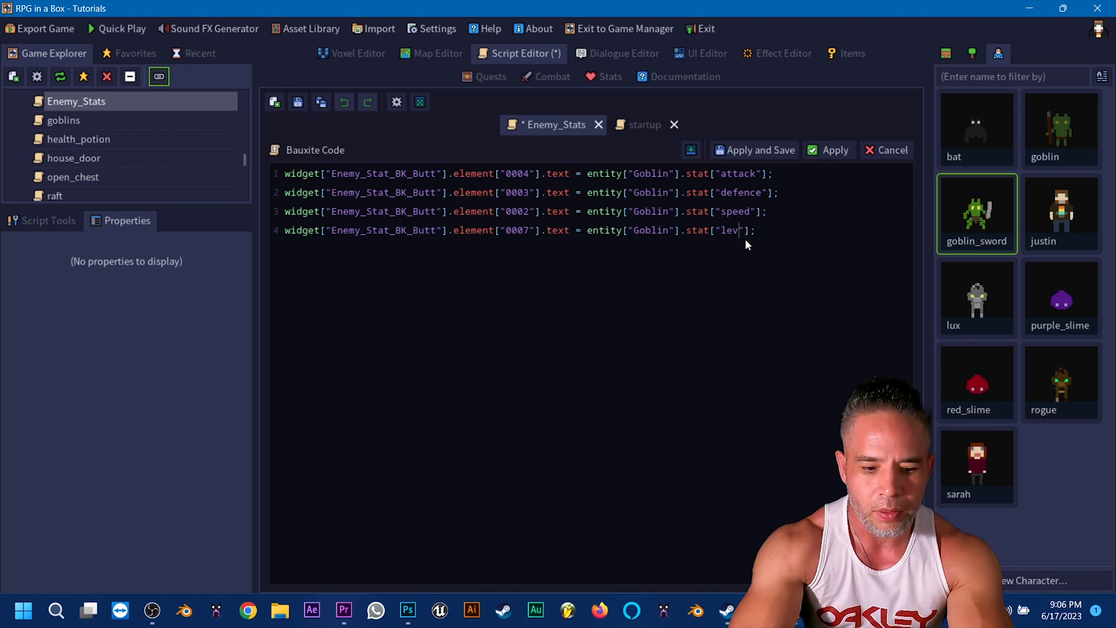
text(el)
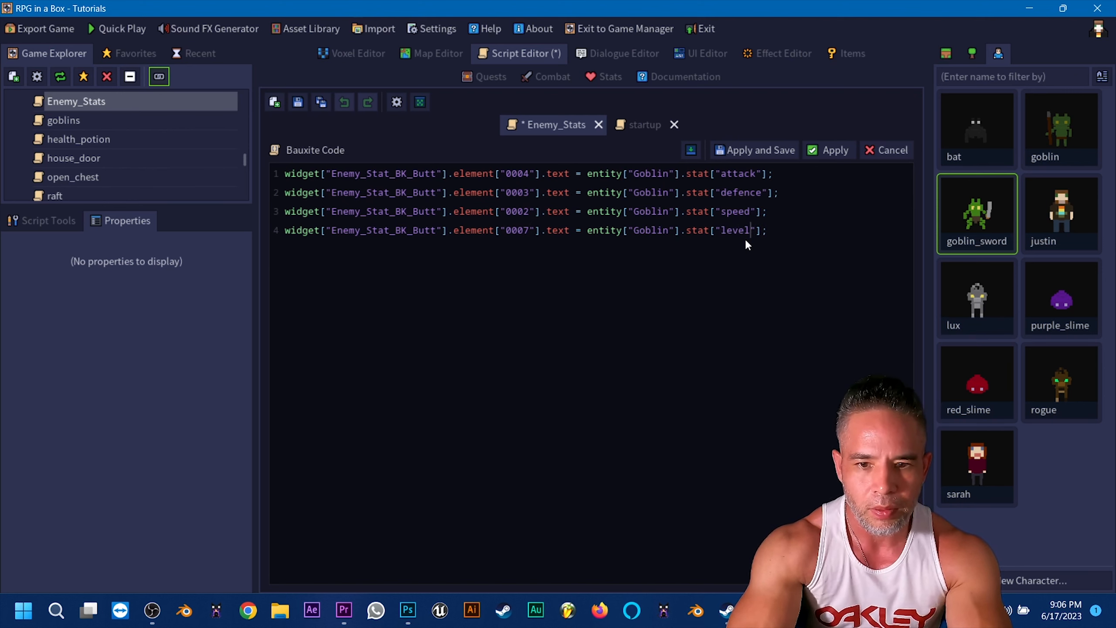
click(821, 151)
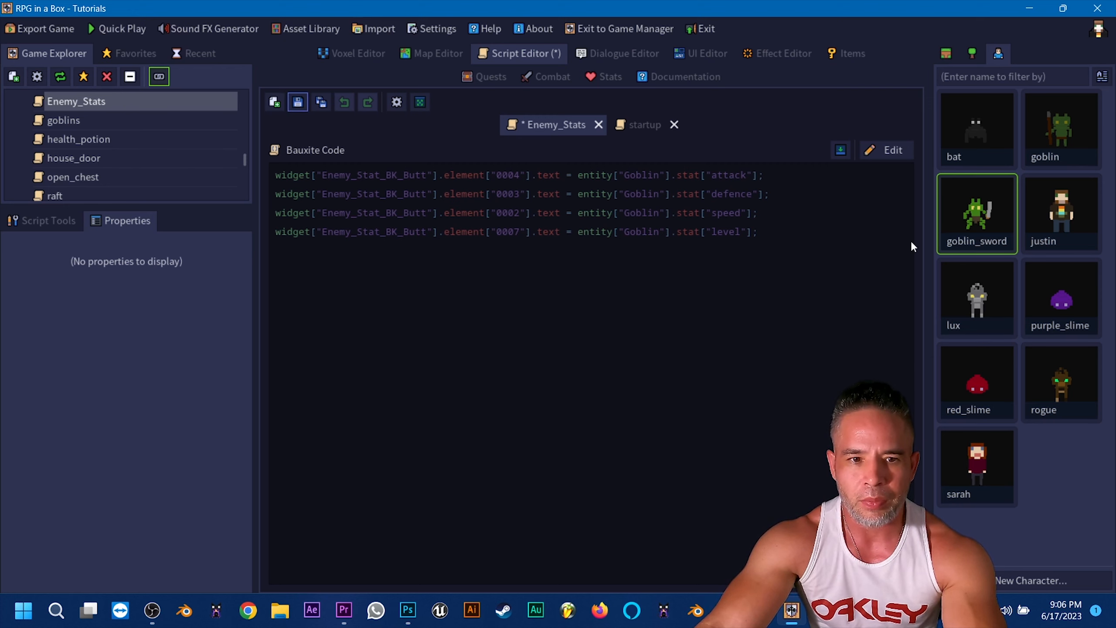
Open the goblin_sword character and review its speed, health, attack, defense and movement properties
double_click(963, 216)
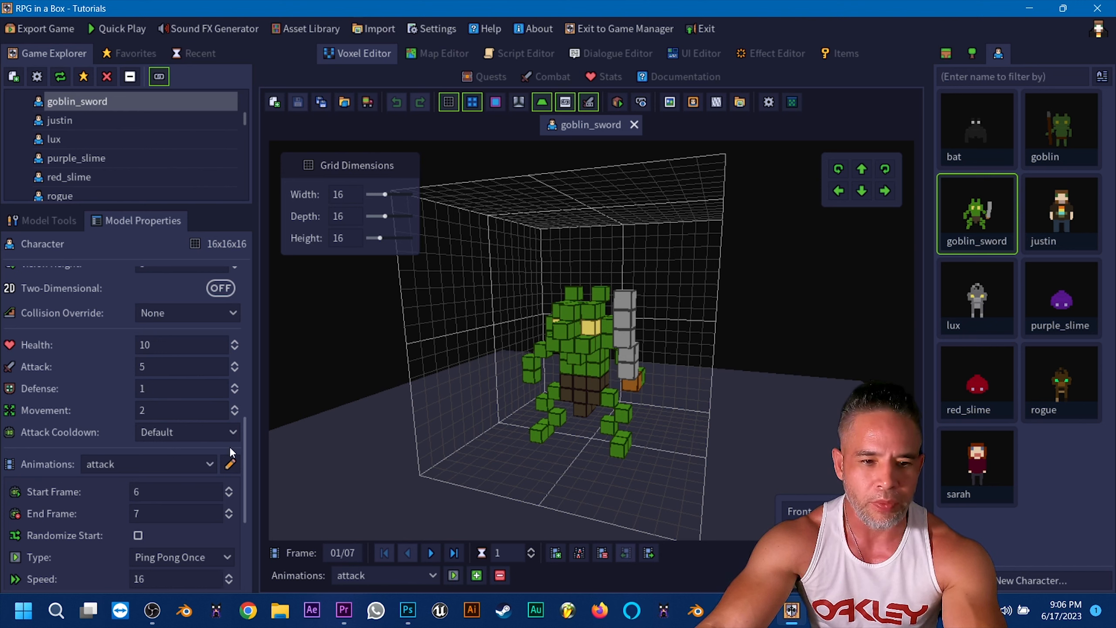
drag(244, 465, 248, 395)
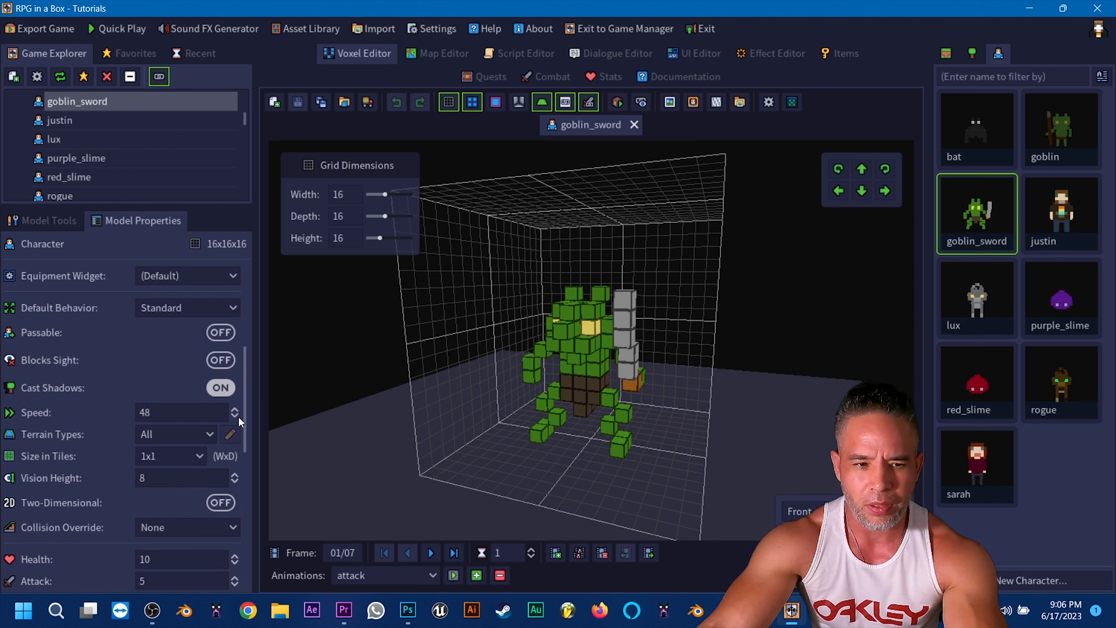
drag(244, 424, 244, 459)
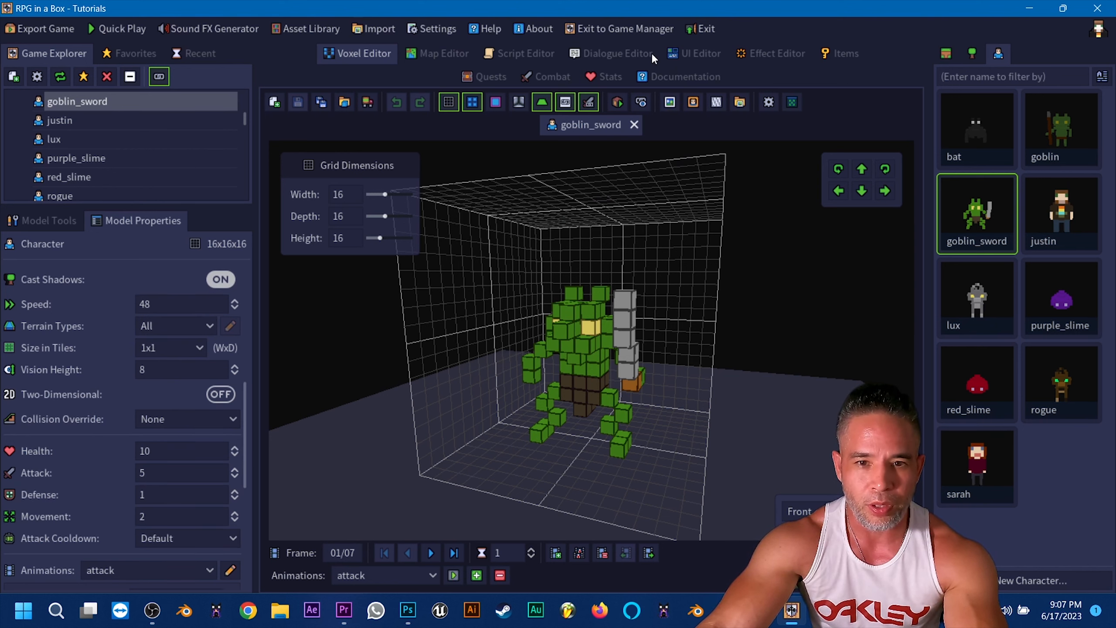
Set the text of the third label in Enemy_Stat_BK_Butt's first column to 99 and save the widget
click(686, 50)
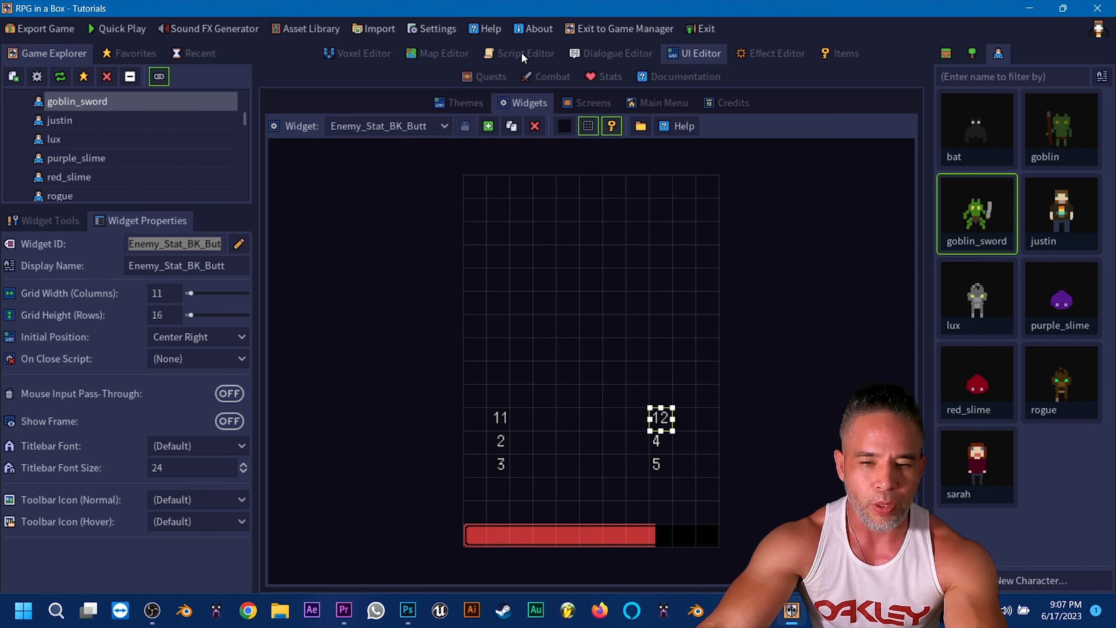
click(503, 470)
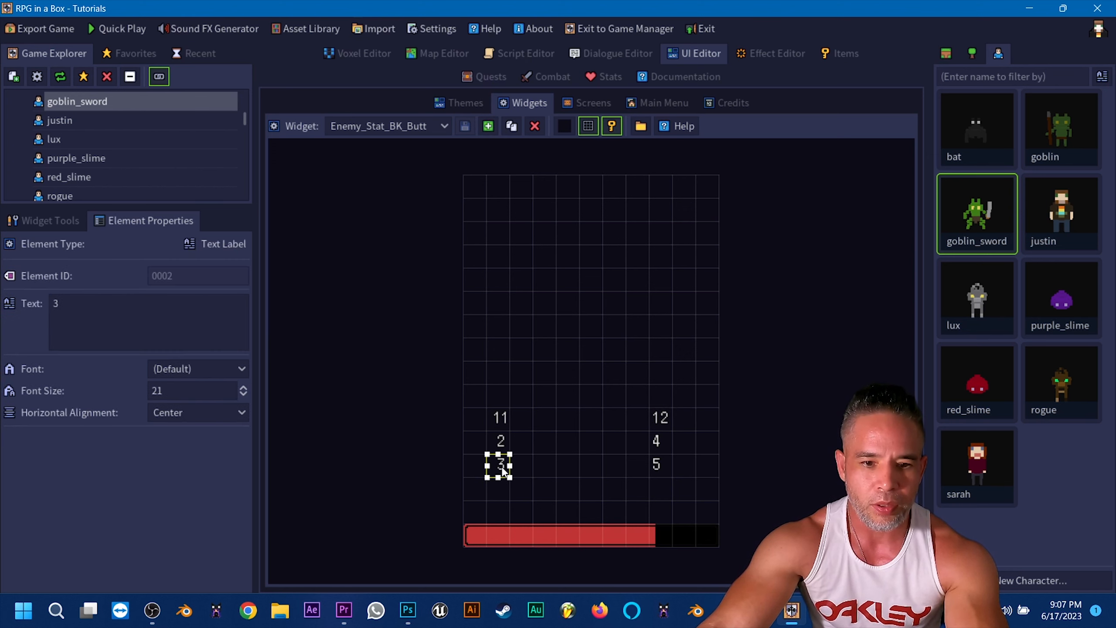
click(154, 307)
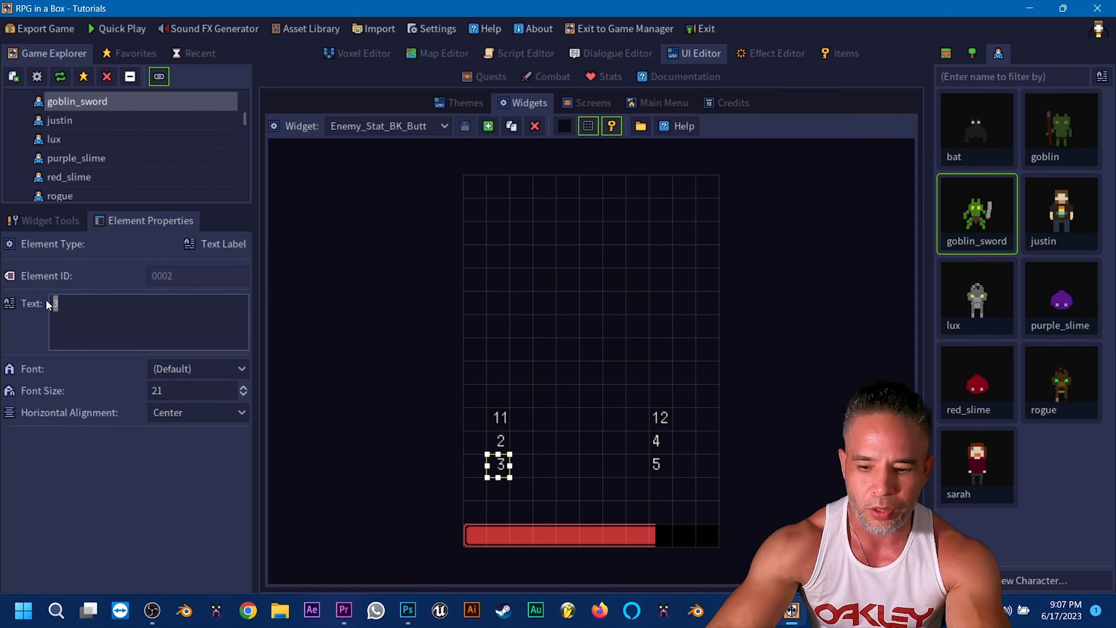
key(BackSpace)
text(99)
click(418, 251)
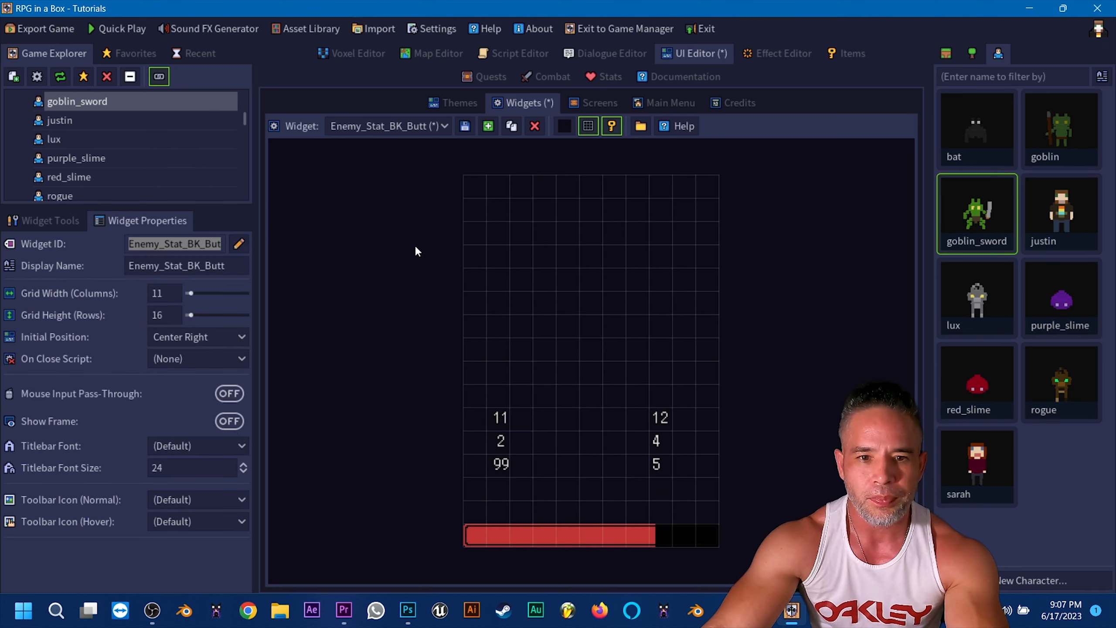
click(466, 126)
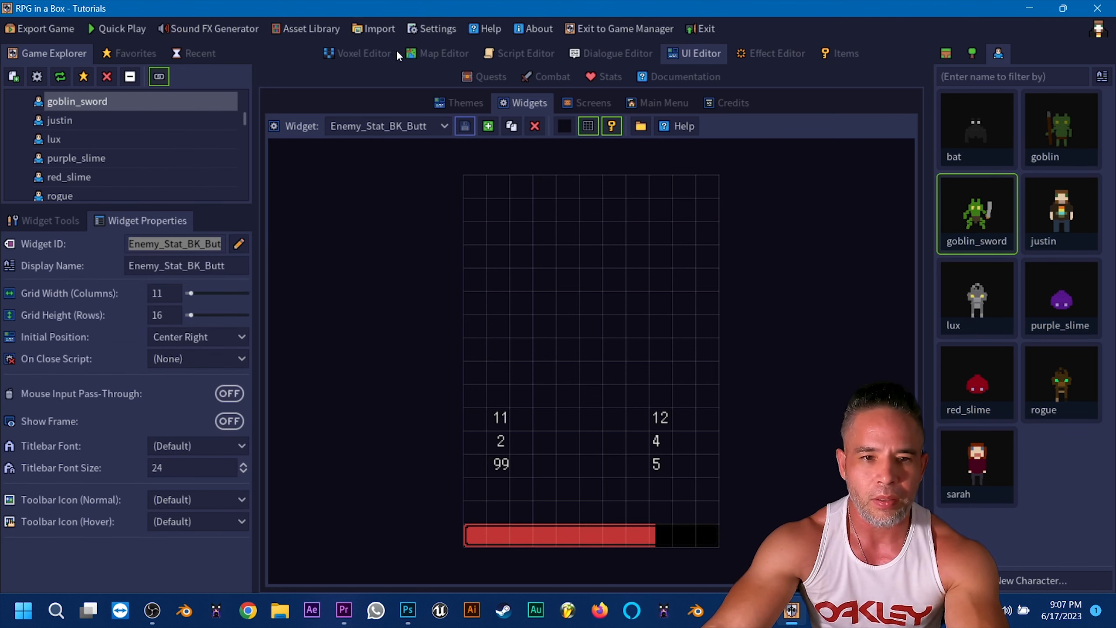
Check goblin_sword's combat stats and attack animation settings in its model properties
click(371, 53)
drag(244, 420, 255, 491)
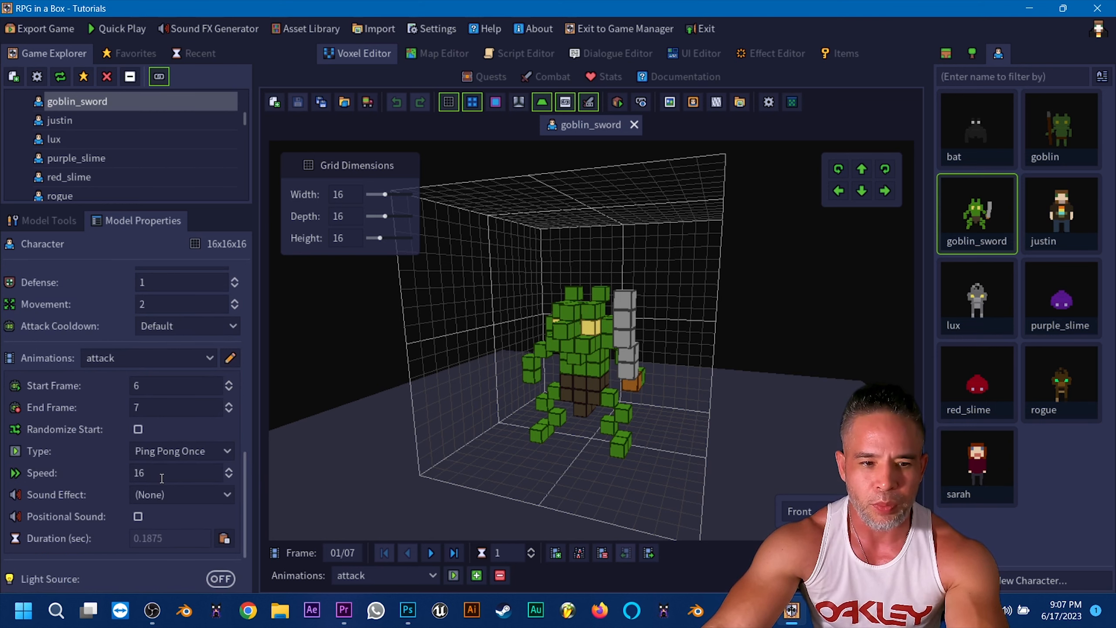
scroll(239, 505, up, 1)
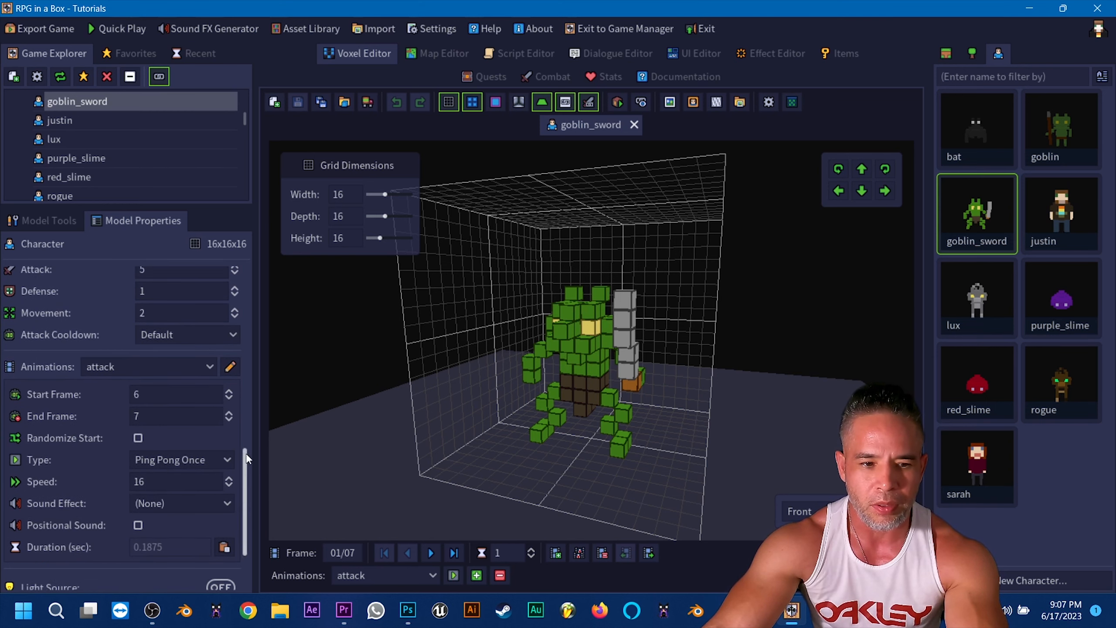
Playtest a new game past the welcome message, check the values on the Goblin Warrior stat card, and quit the game
click(127, 27)
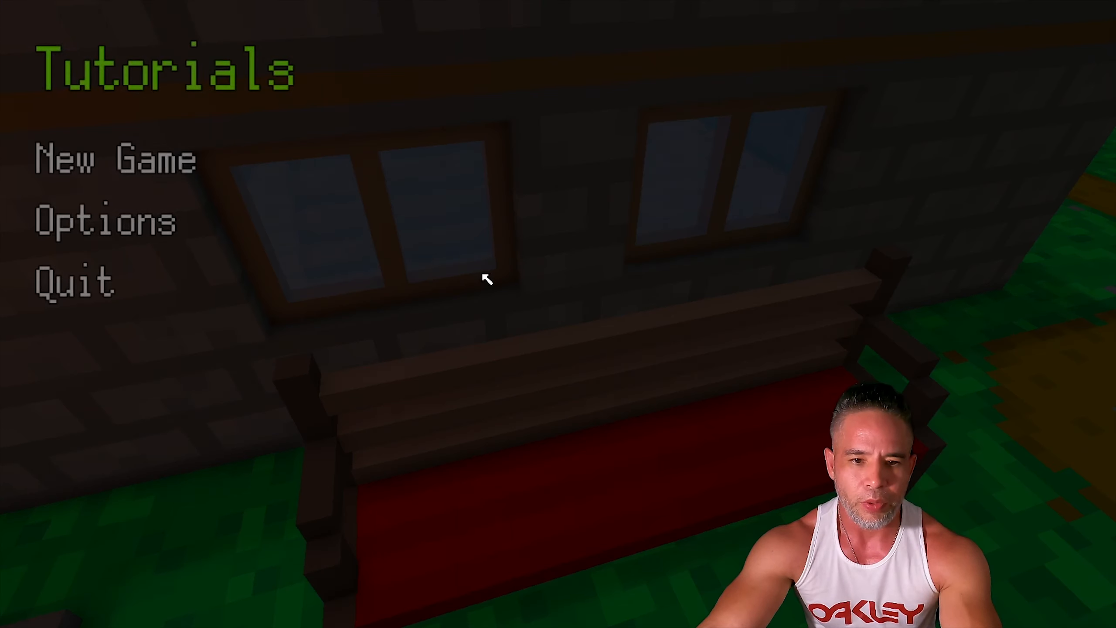
click(207, 173)
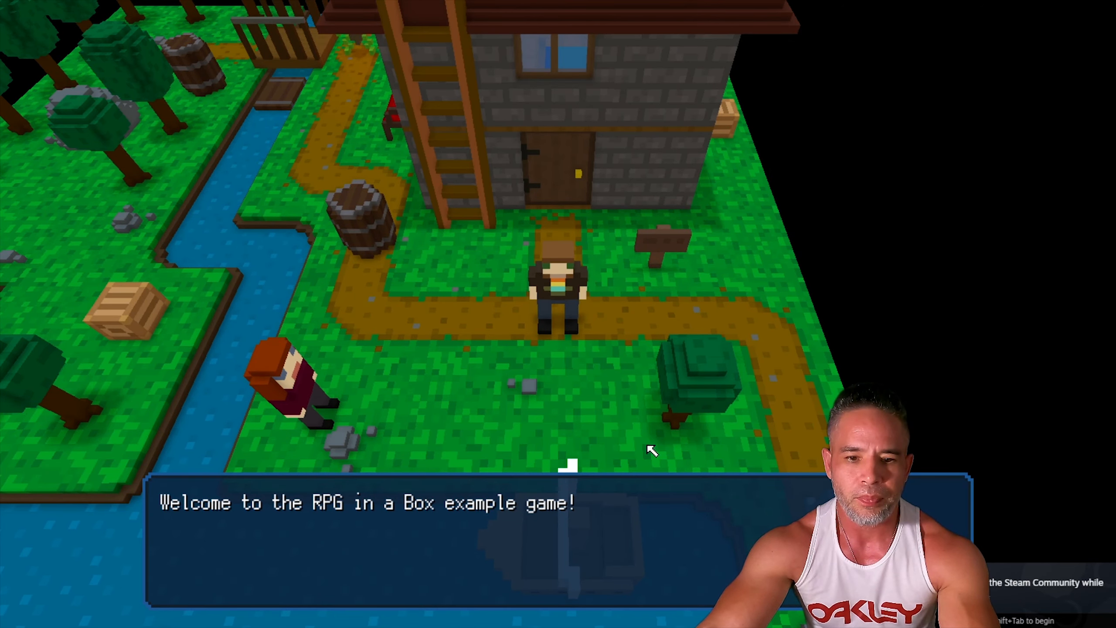
click(651, 449)
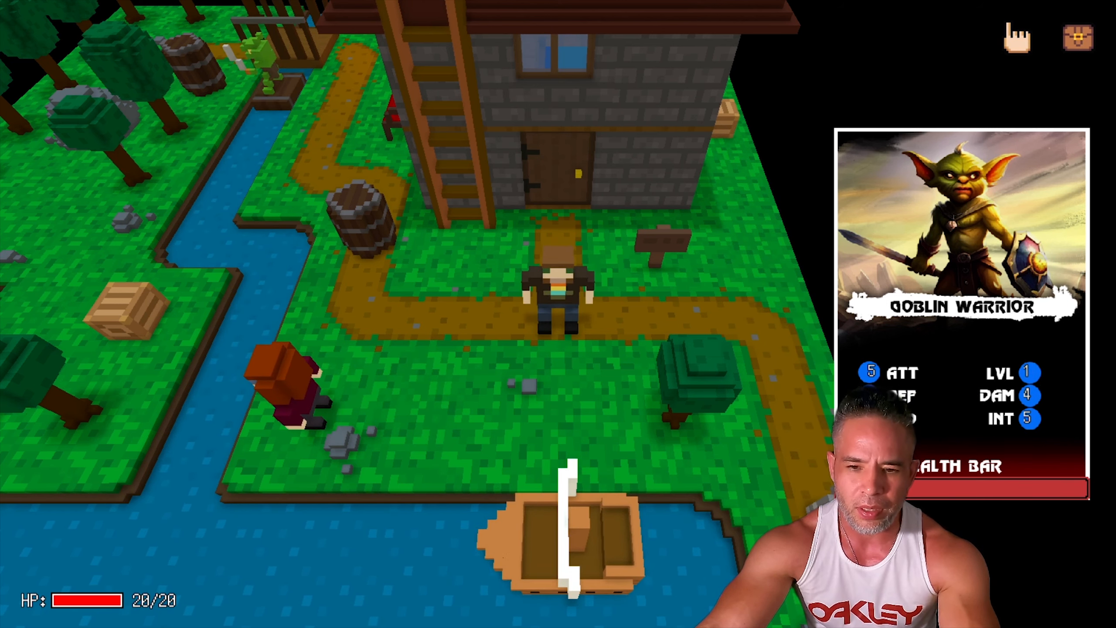
key(Escape)
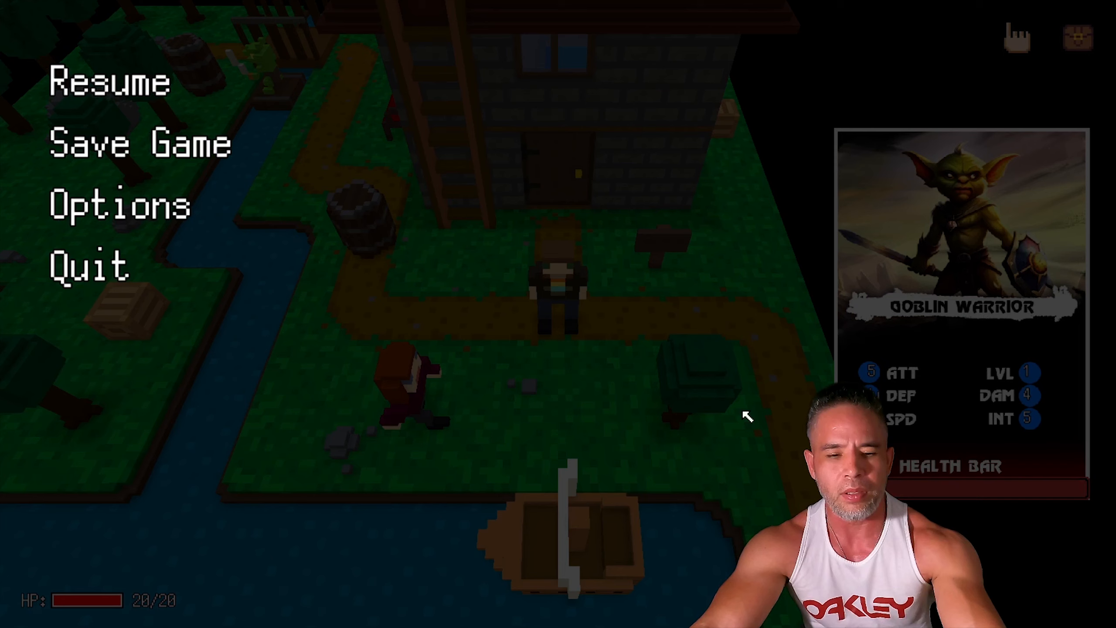
click(95, 273)
click(464, 353)
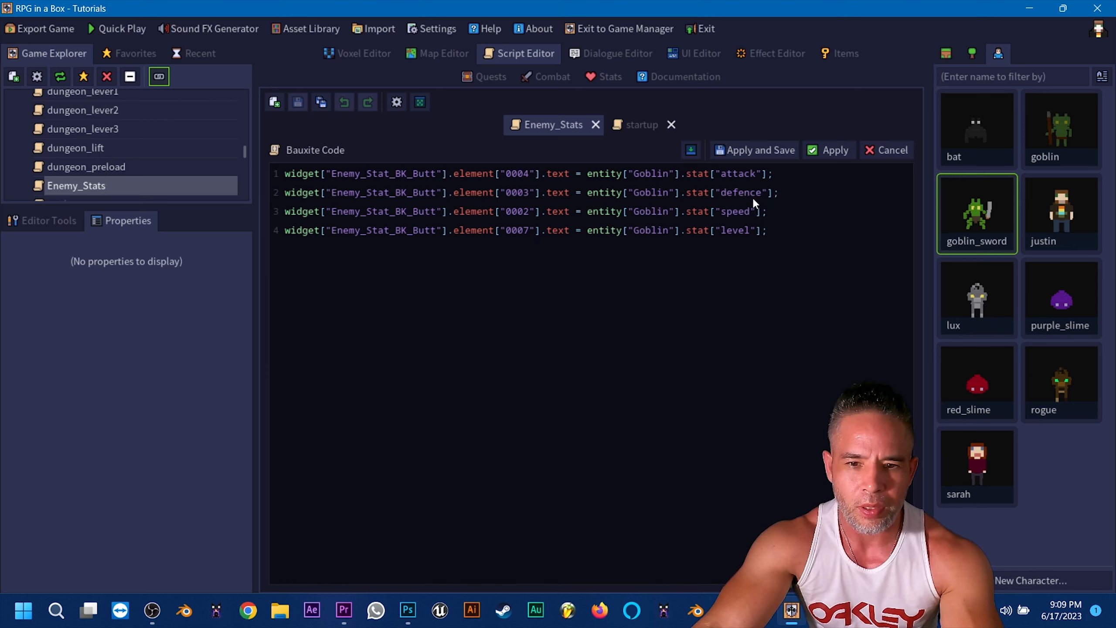
Correct the stat name on line 2 of the Enemy_Stats script to "defense" and apply the changes
click(753, 198)
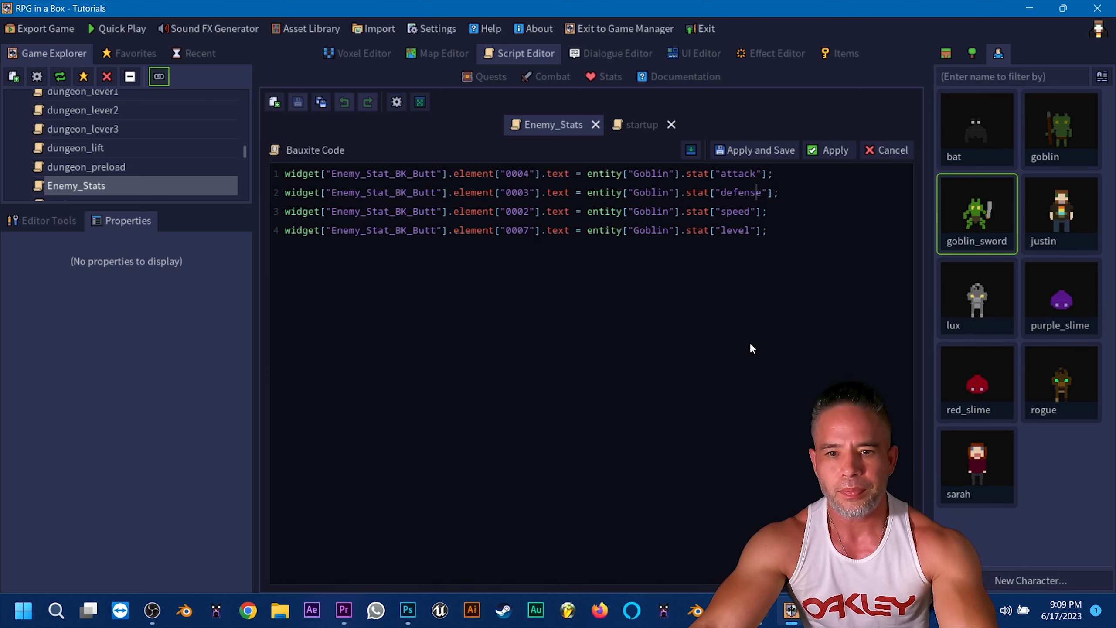
click(835, 150)
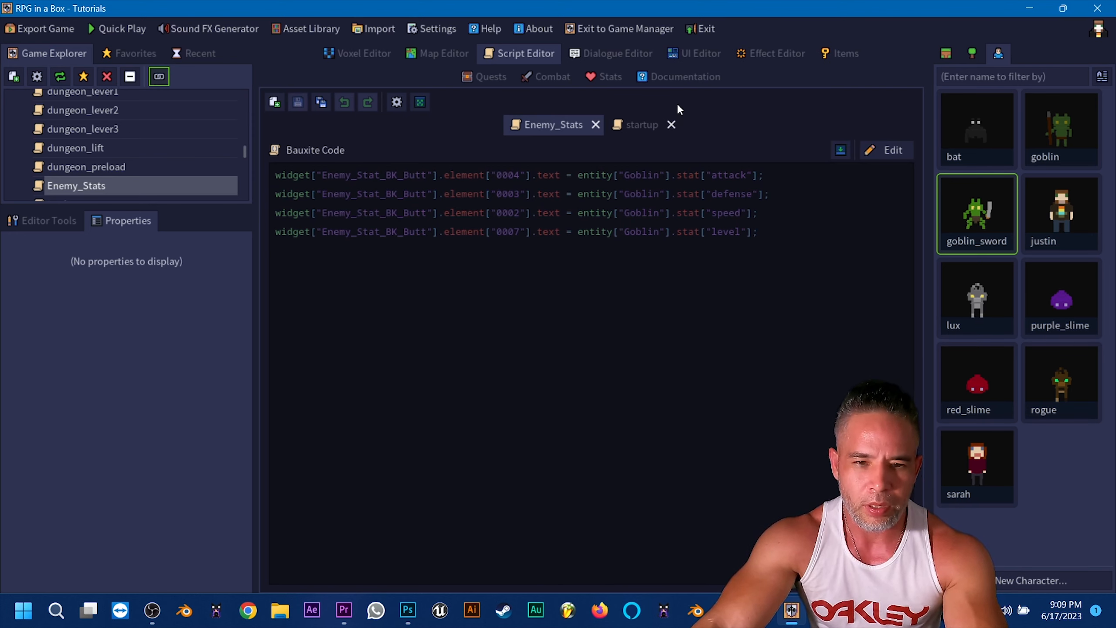
Run the game again to check the defense value on the goblin's stat card, and quit back to the editor
click(132, 30)
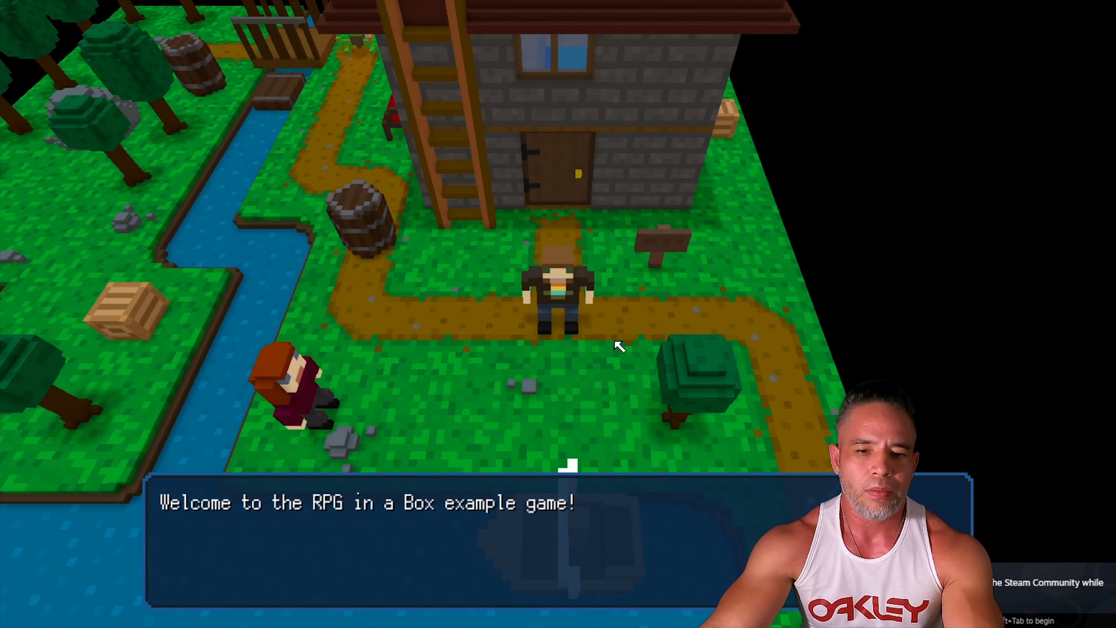
click(518, 472)
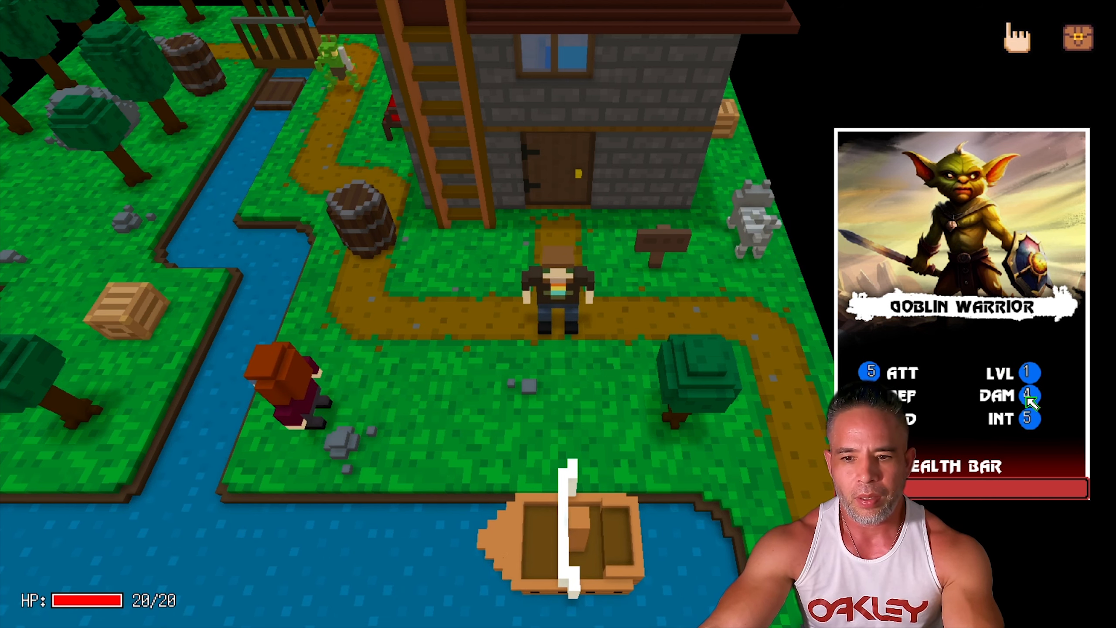
key(Escape)
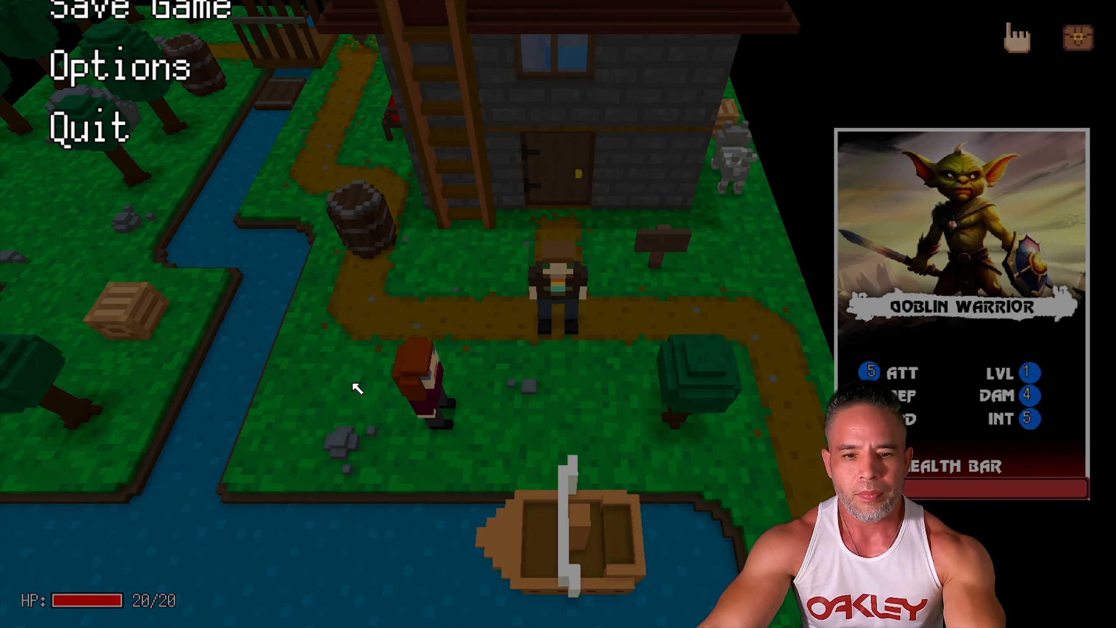
click(115, 140)
key(Escape)
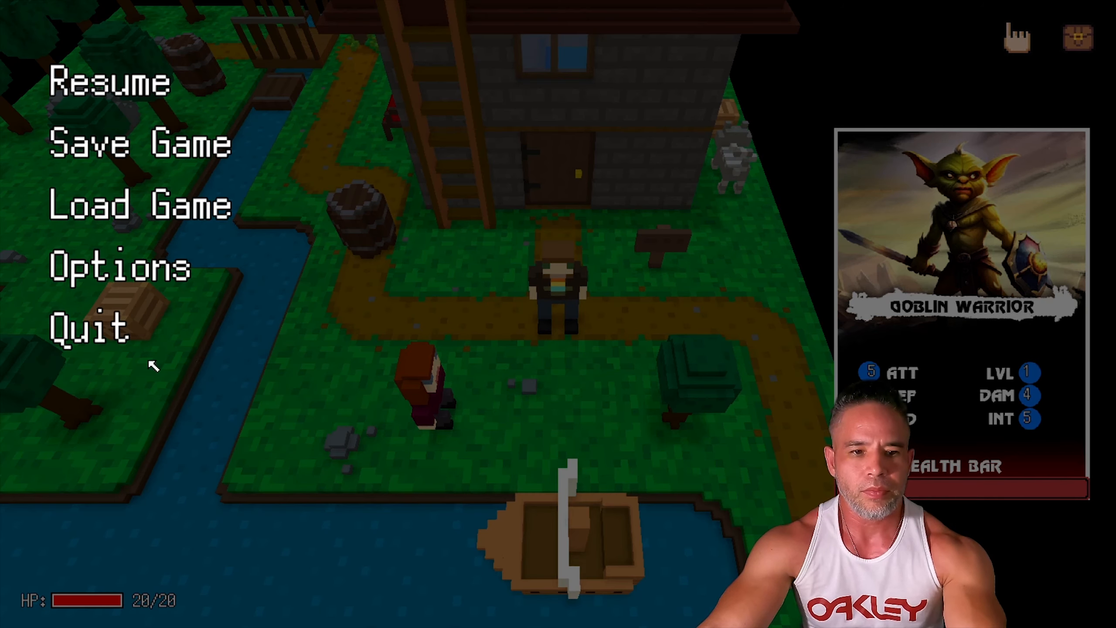
click(141, 327)
click(505, 357)
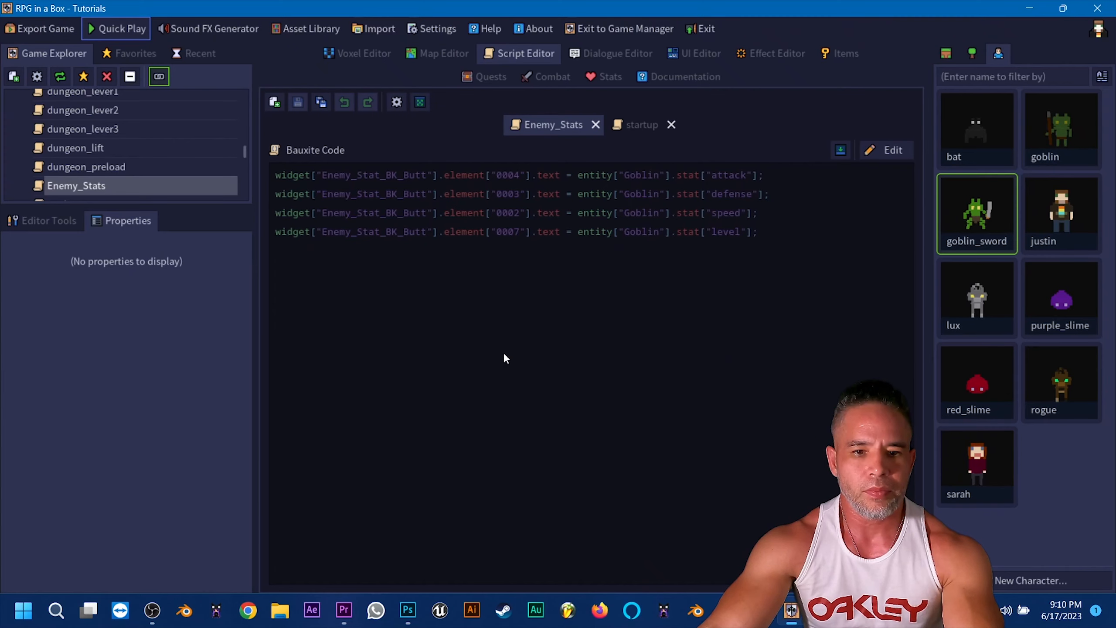
Look over the available widgets and view the Enemy_Stat_BK card background
click(705, 54)
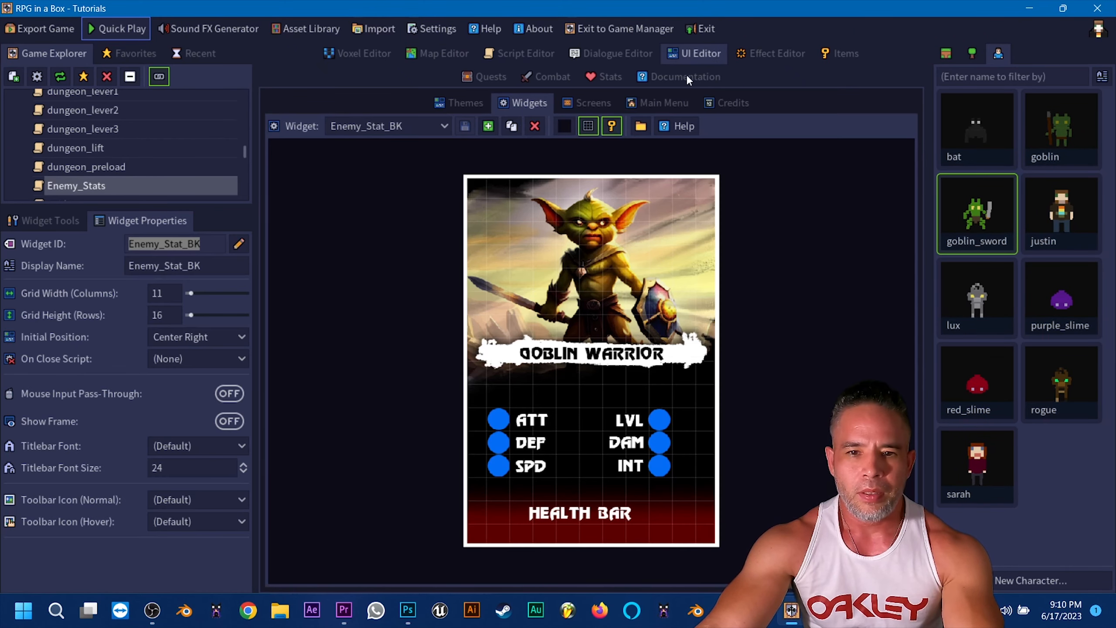
click(407, 125)
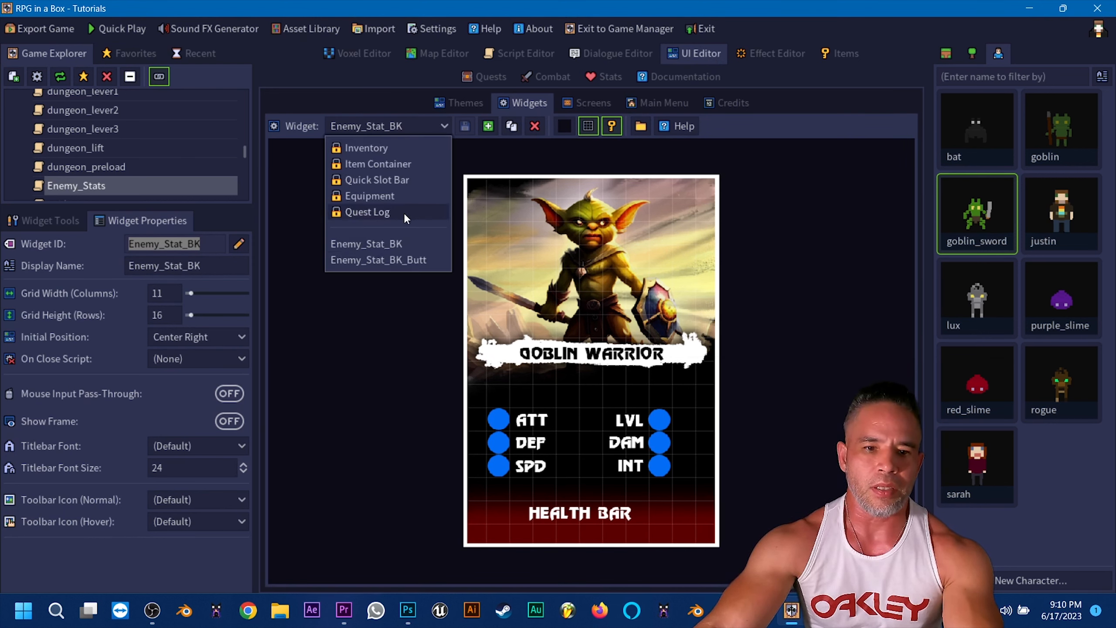
click(411, 242)
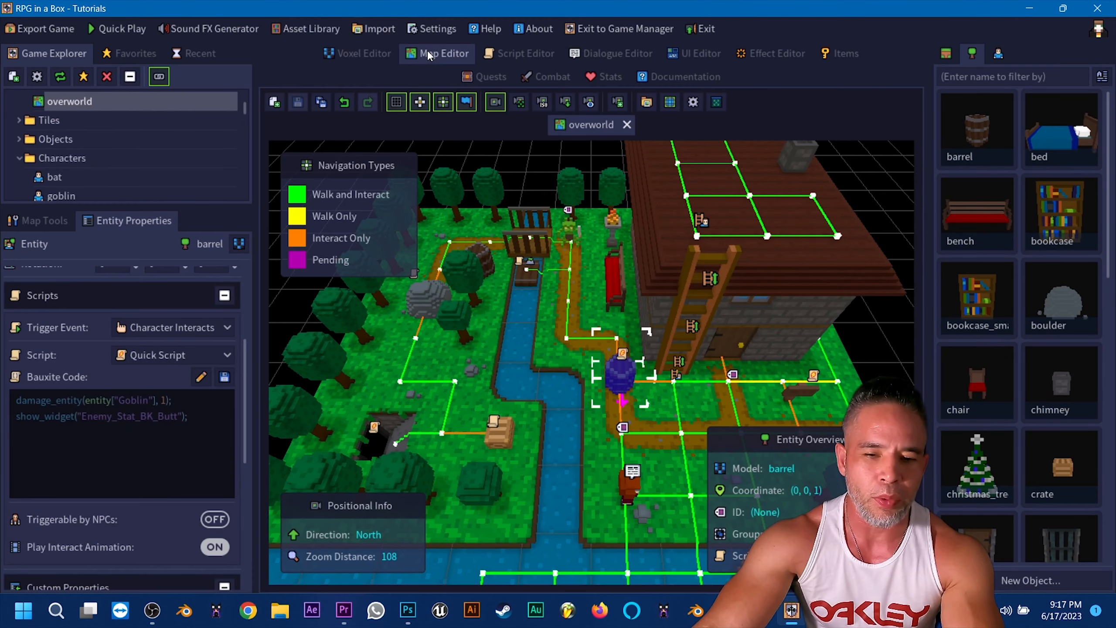
Open the goblin_sword character model and inspect its properties down to the custom properties list
click(375, 55)
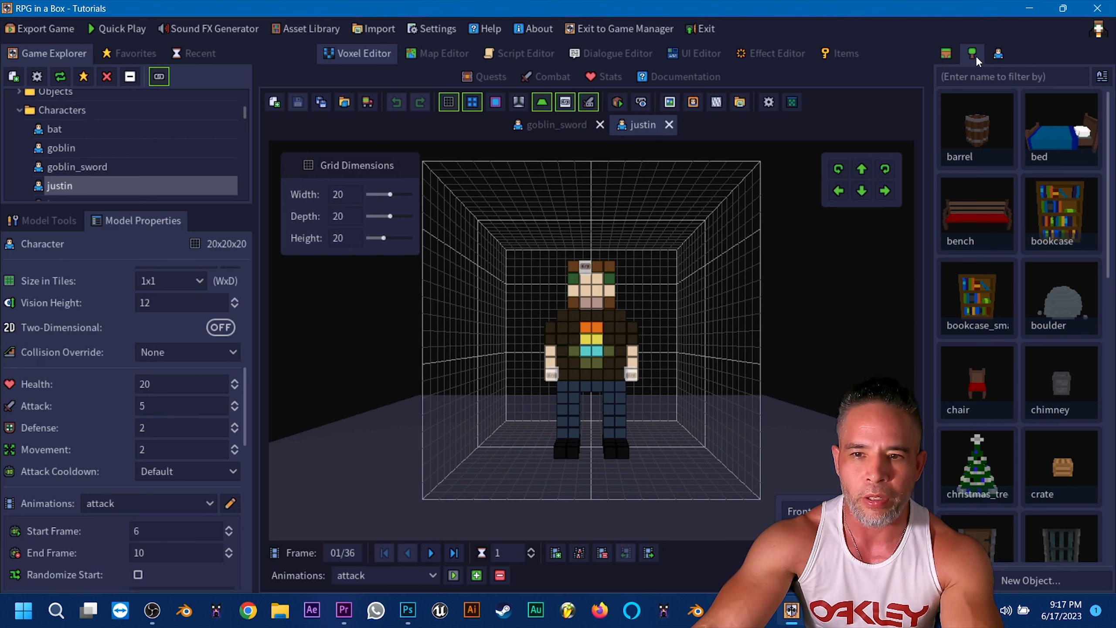
click(997, 54)
click(976, 211)
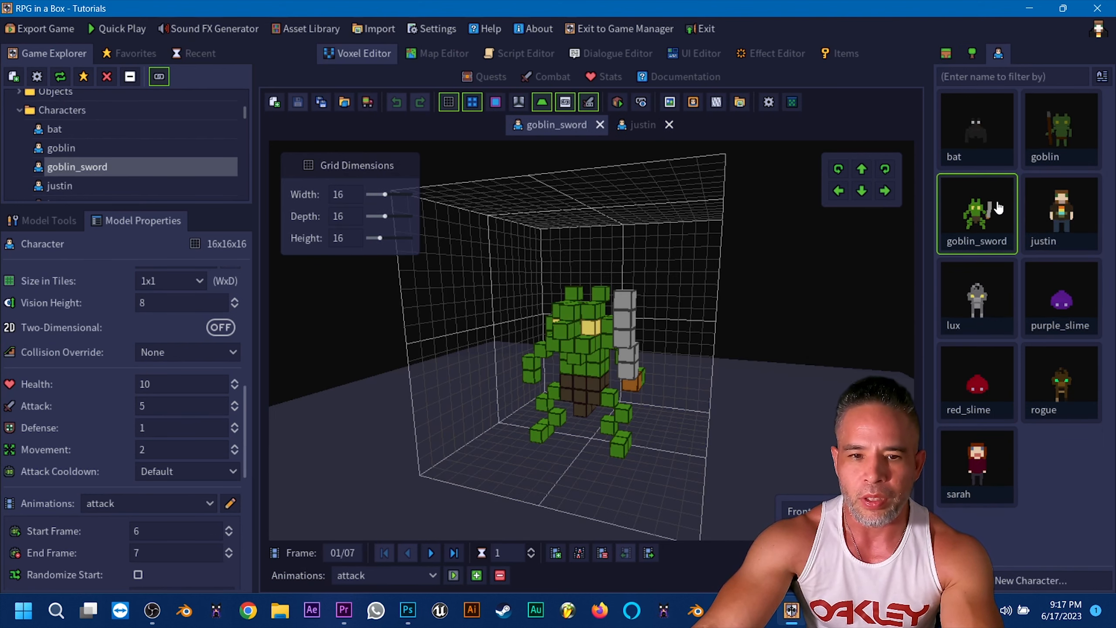
middle_drag(772, 307, 774, 308)
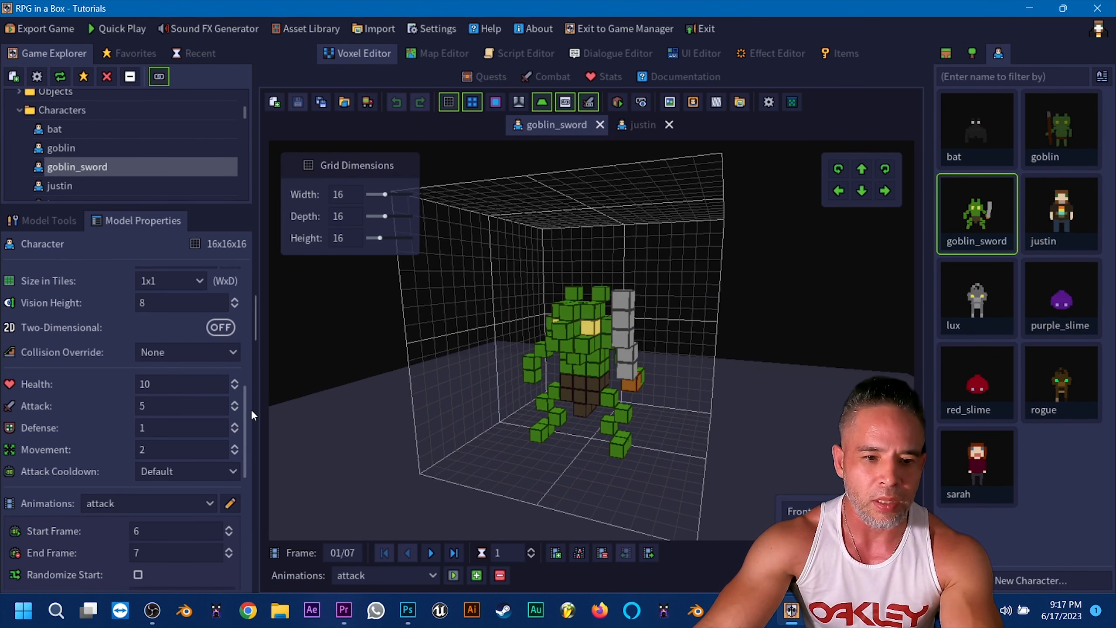
drag(247, 410, 247, 537)
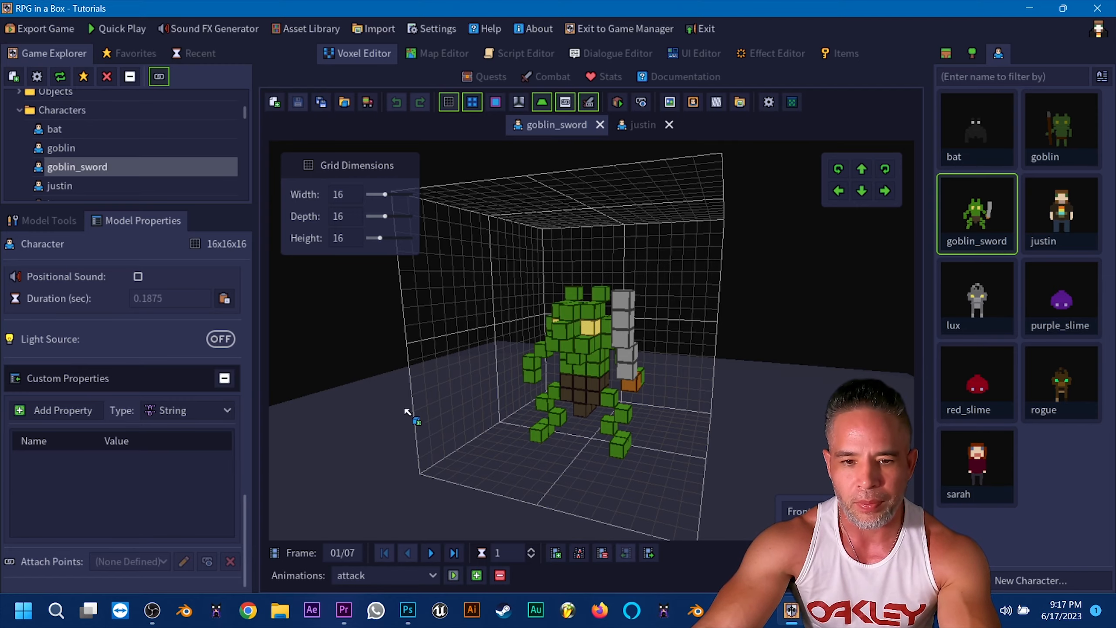
middle_drag(405, 395, 409, 368)
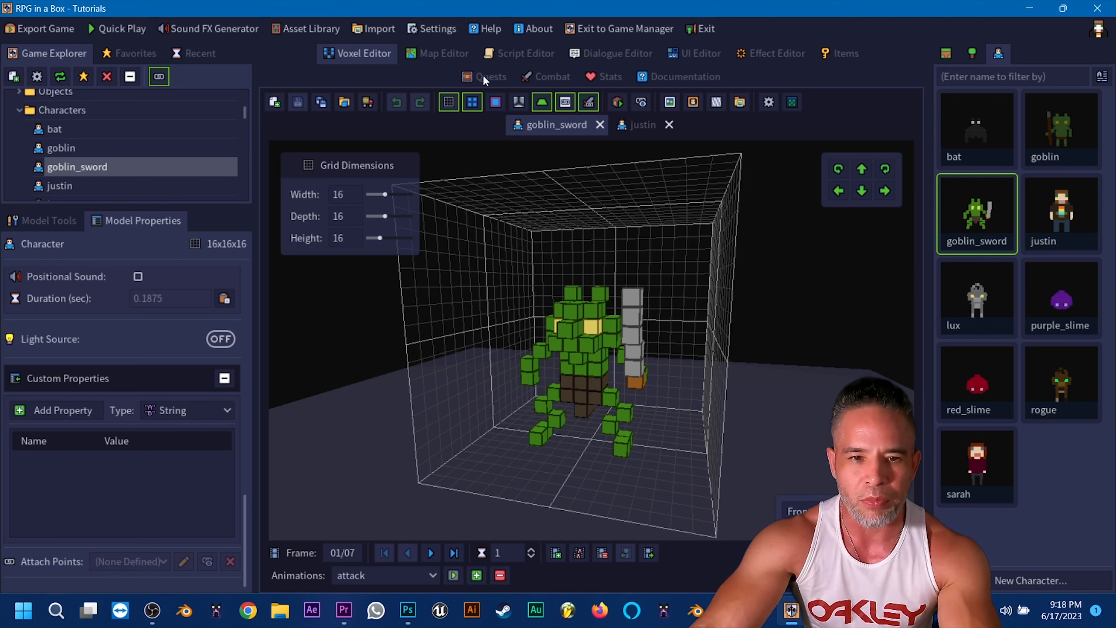
Select the Goblin entity on the overworld map and show its custom properties list
click(456, 54)
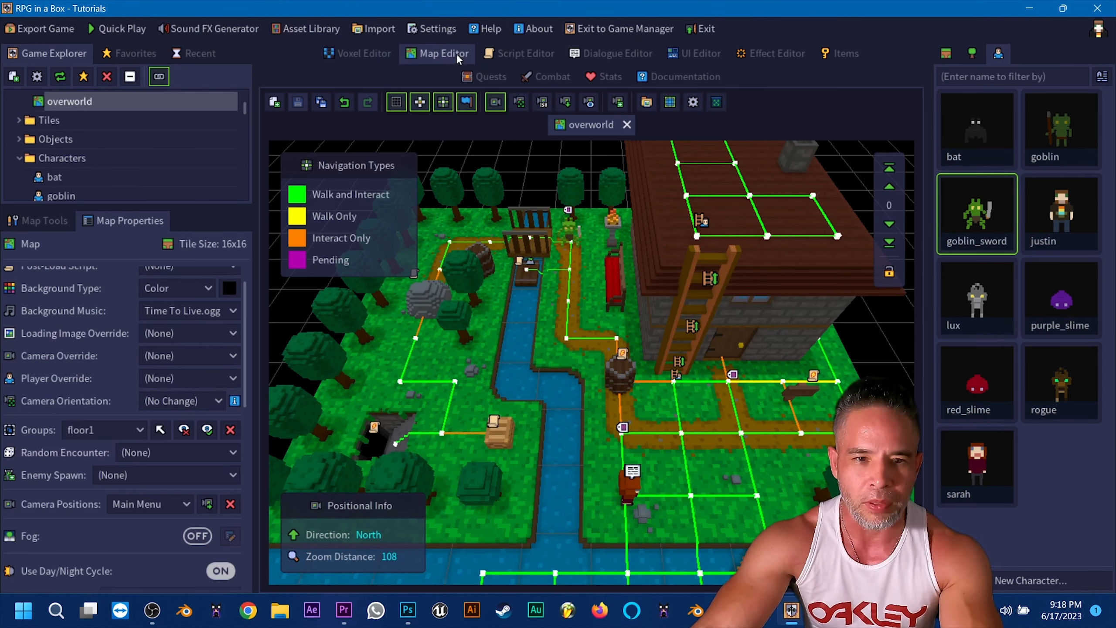
click(45, 220)
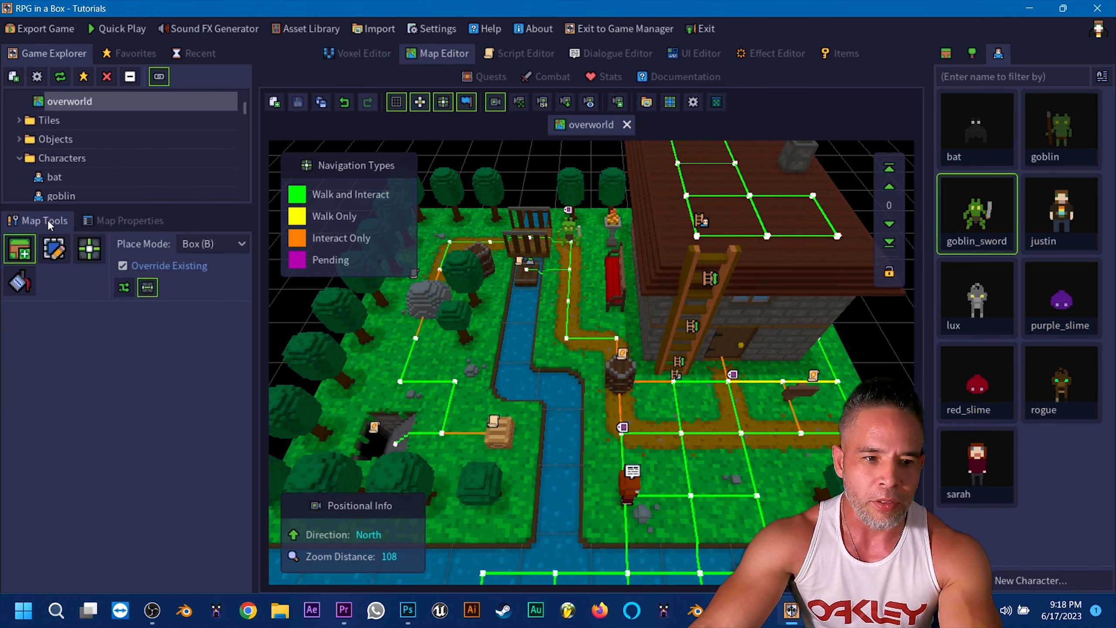
click(570, 230)
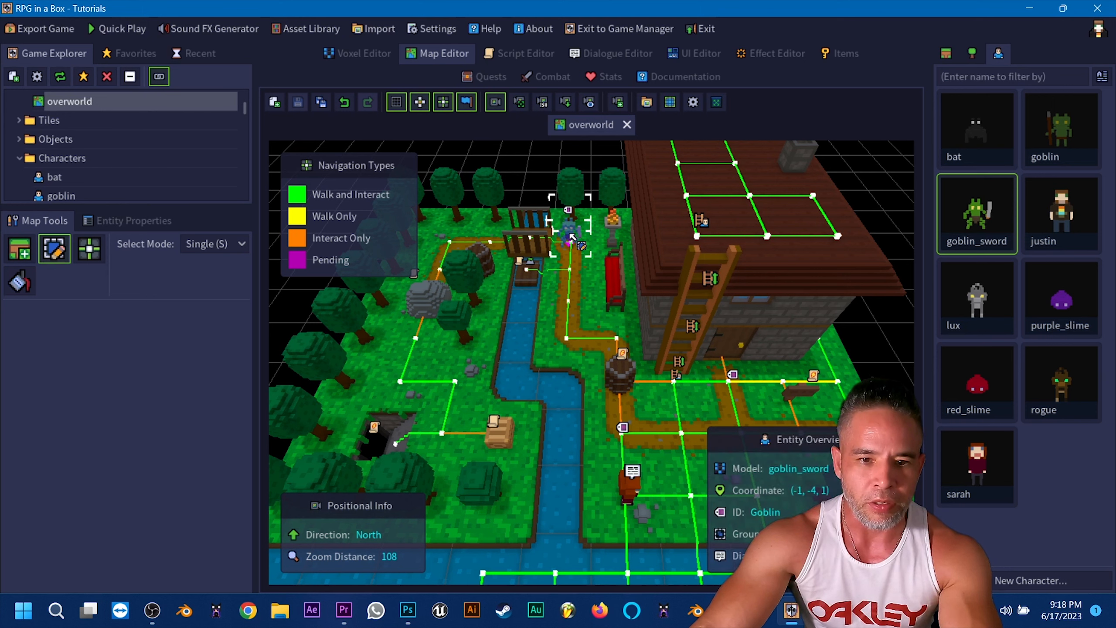
click(146, 220)
drag(248, 334, 253, 547)
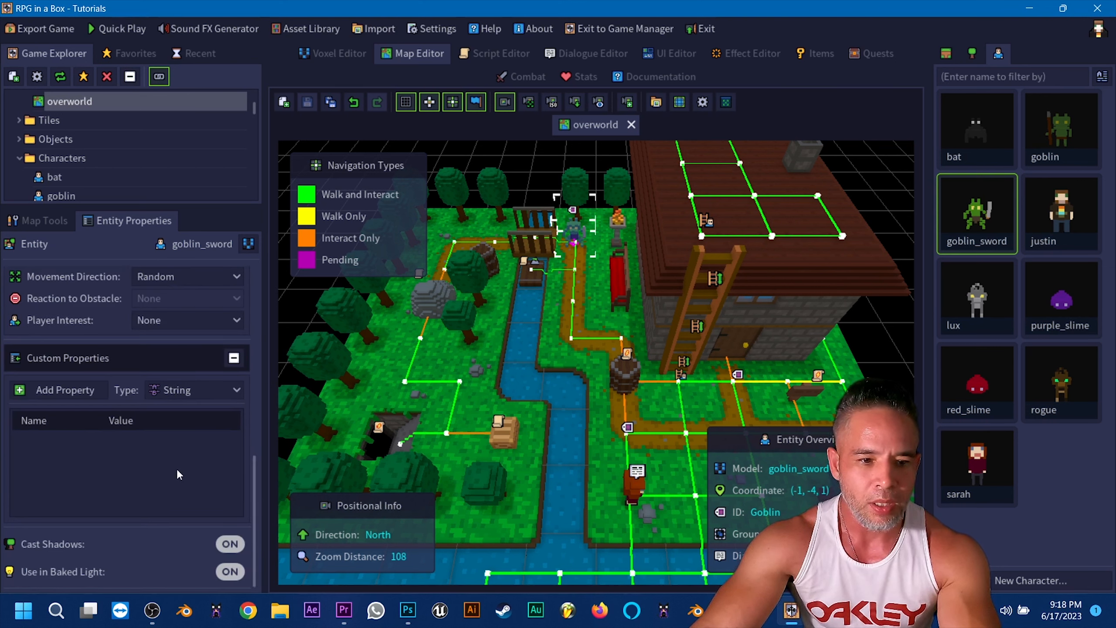
Add a custom property named "damage" to the Goblin entity, make it numeric and set its value to 55
click(19, 389)
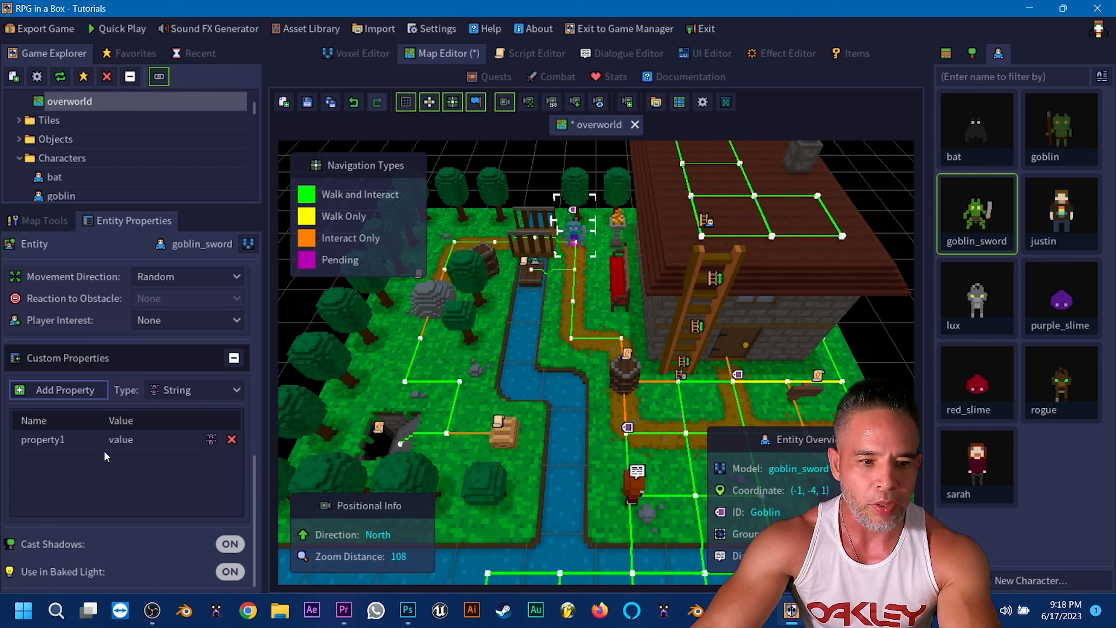
double_click(86, 440)
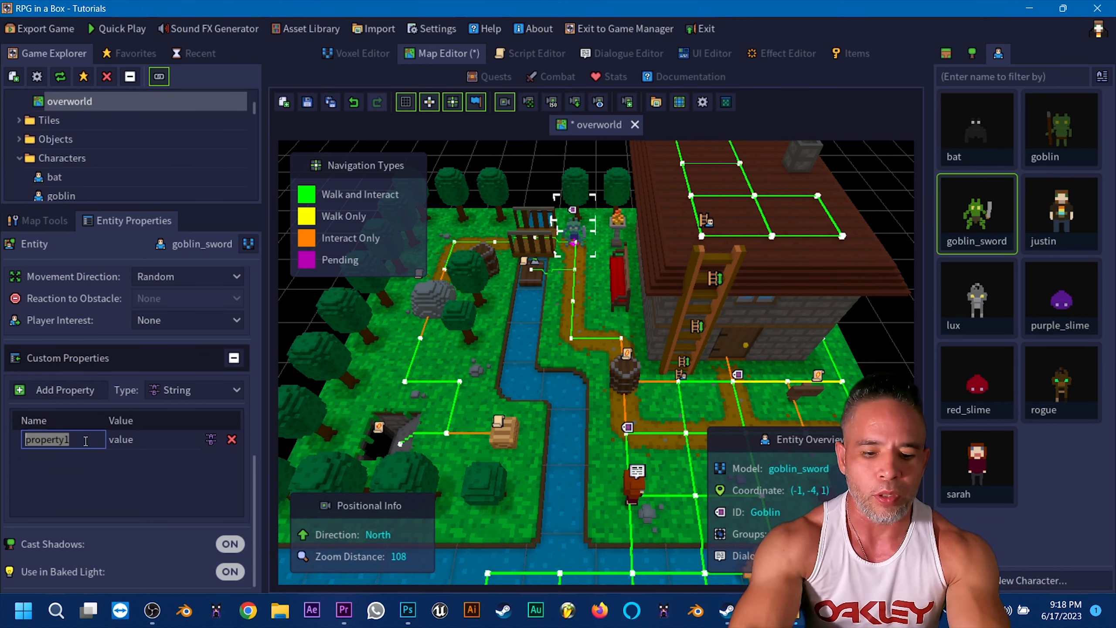
text(damage)
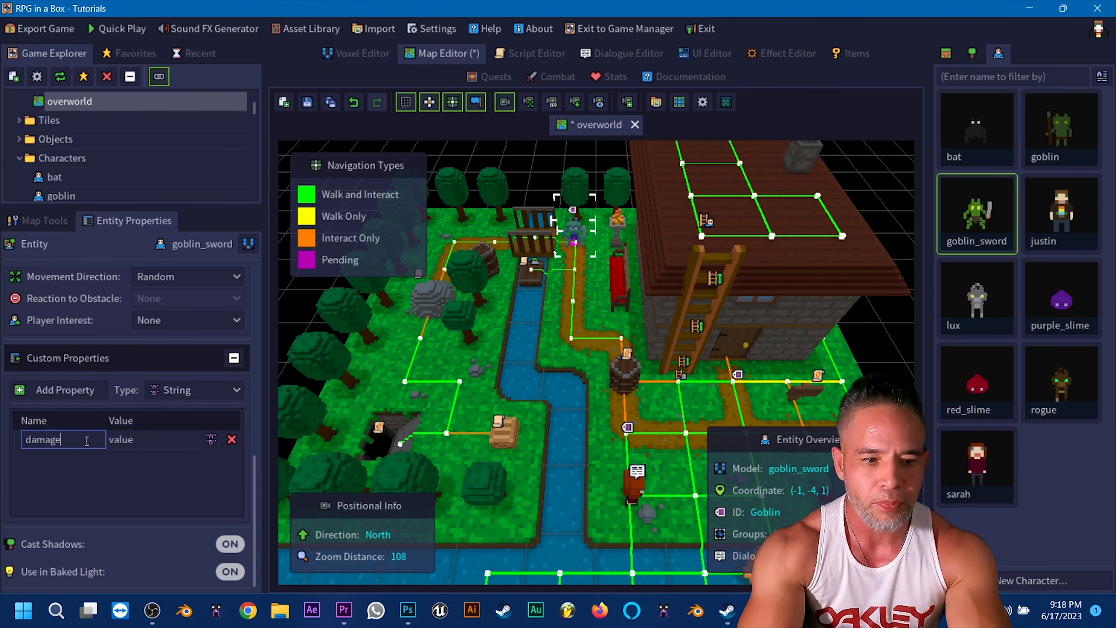
double_click(131, 440)
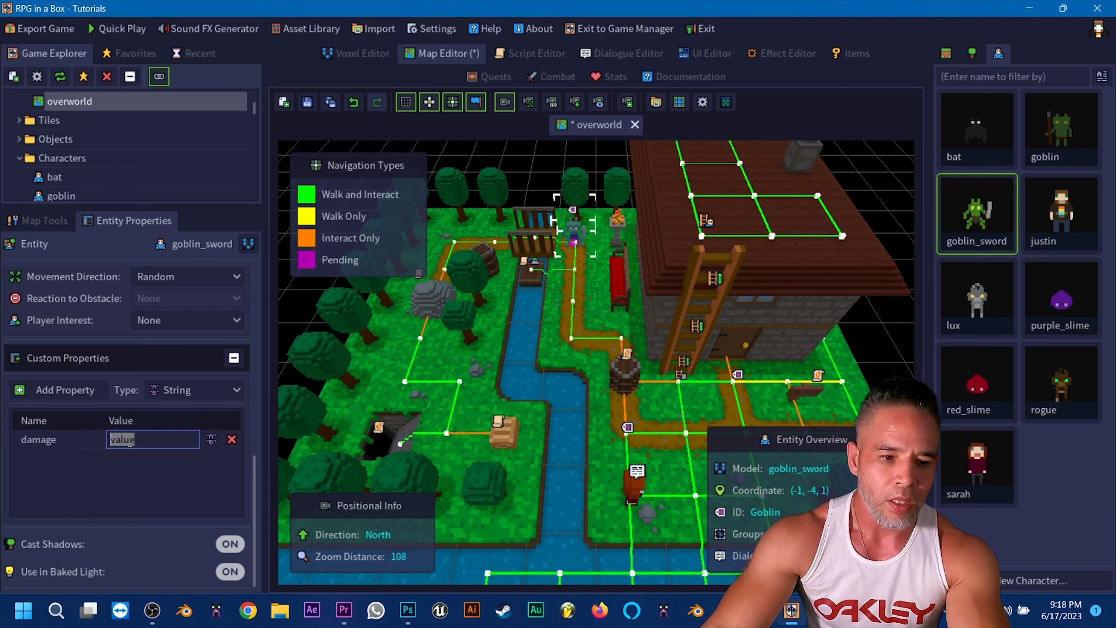
click(211, 439)
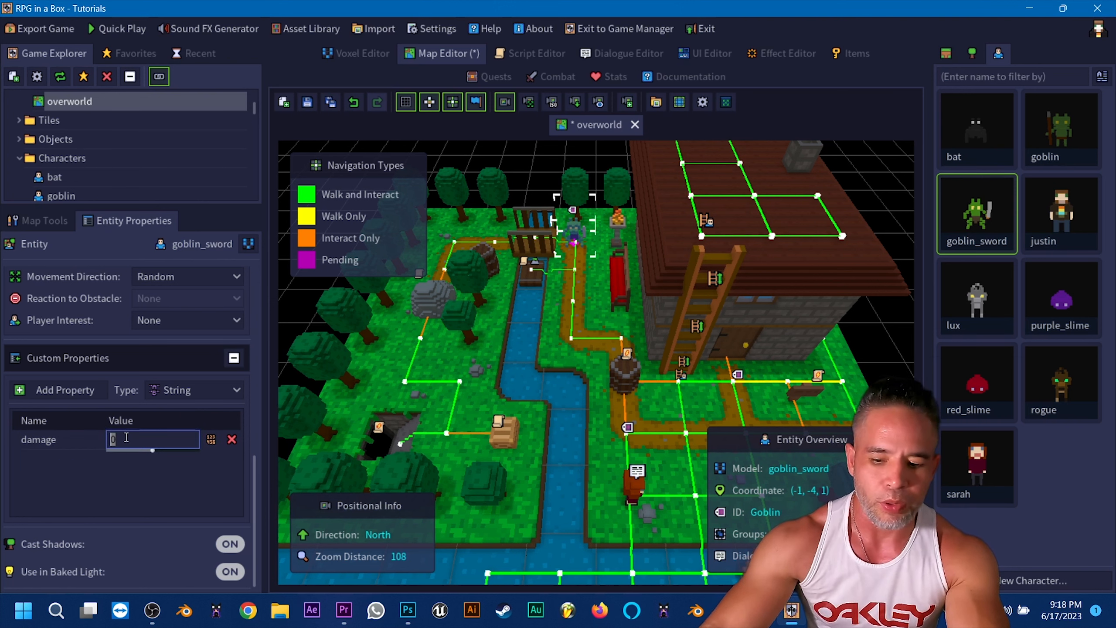
text(55)
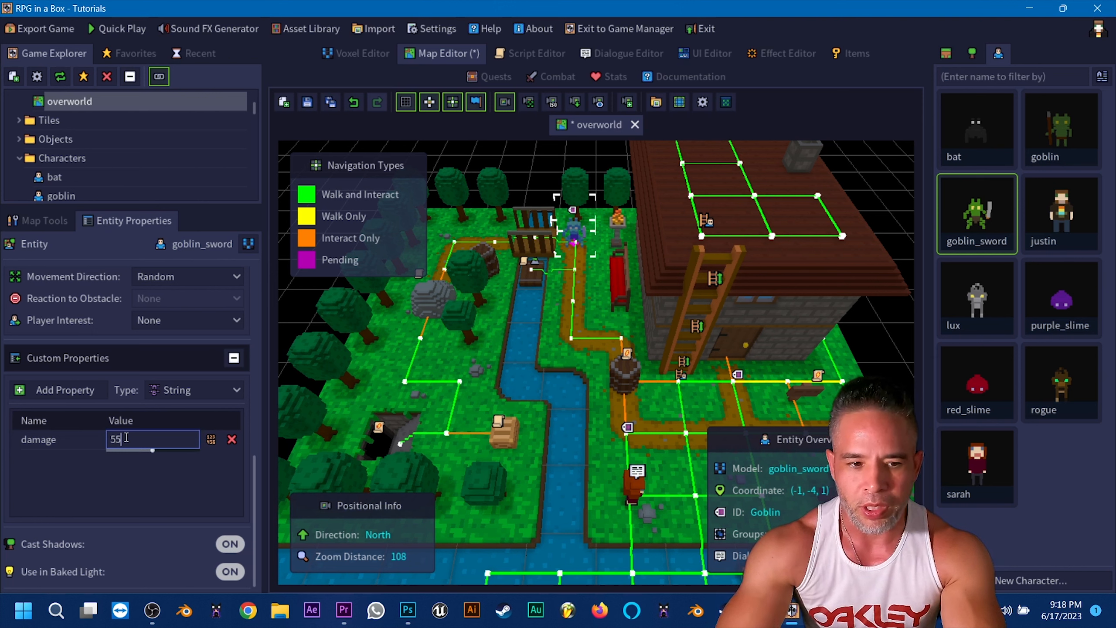
click(175, 476)
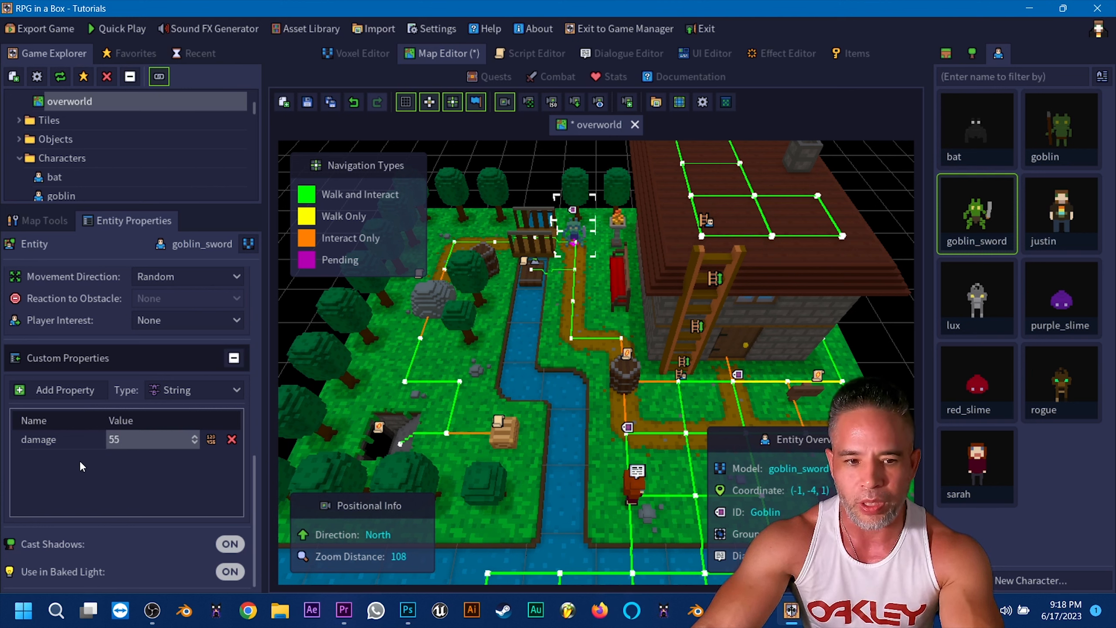
Add a second custom property to the Goblin entity and name it "initiative"
click(65, 388)
click(61, 457)
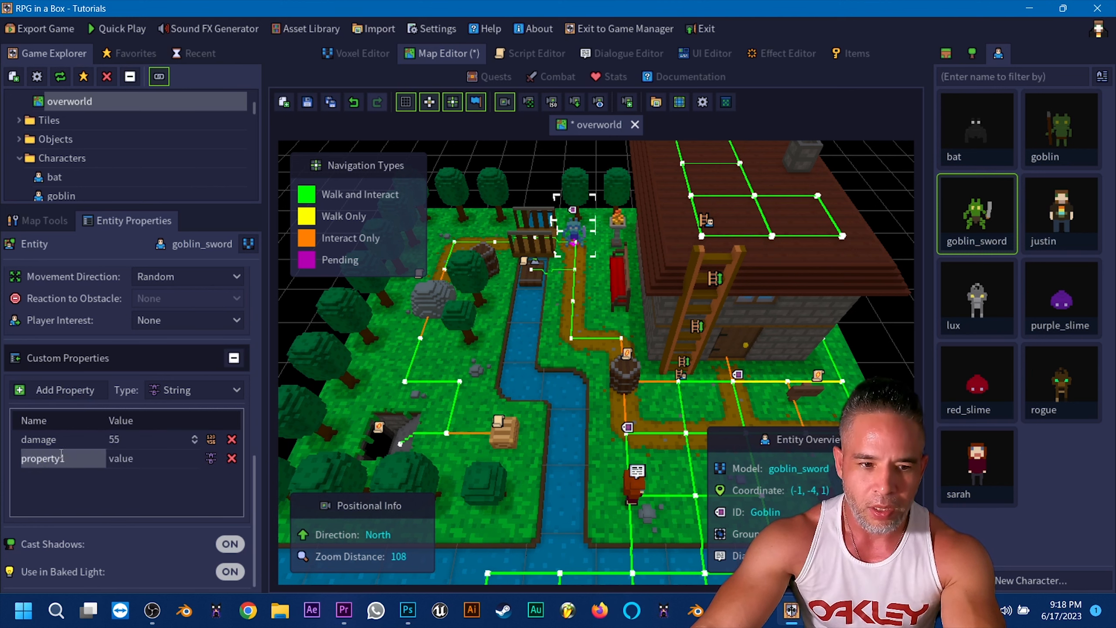
text(initi)
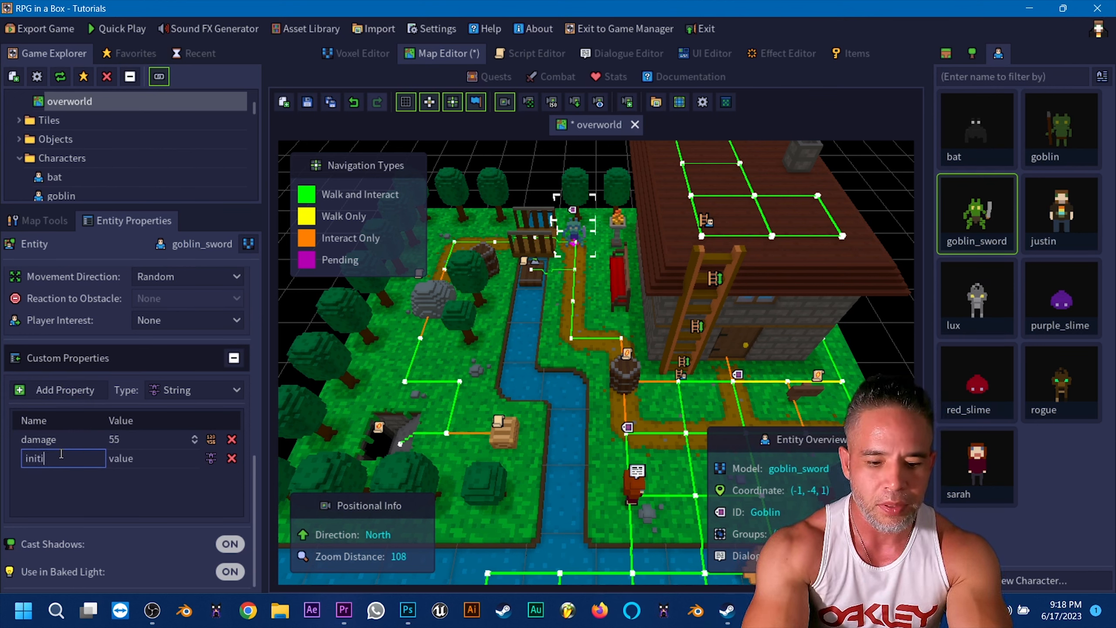
text(ve)
click(97, 486)
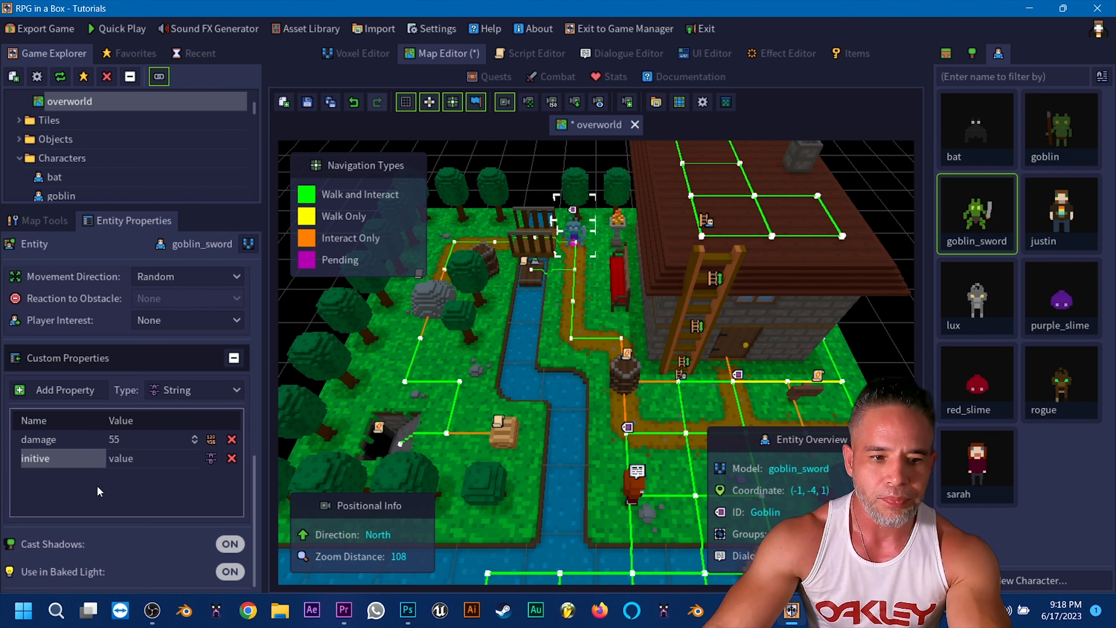
double_click(75, 463)
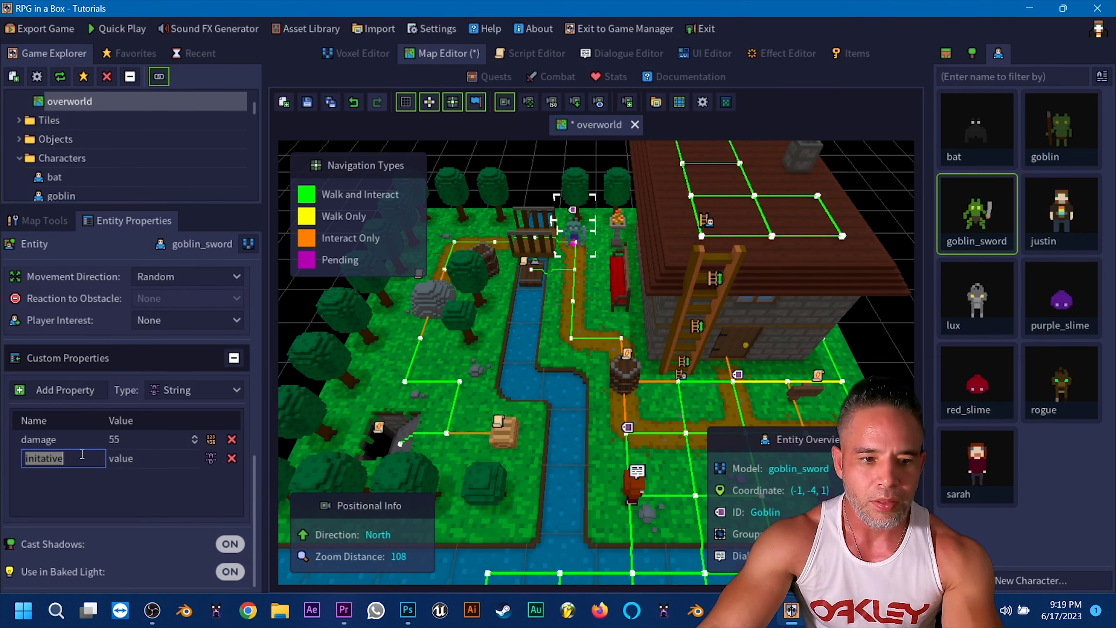
text(initiative)
click(169, 479)
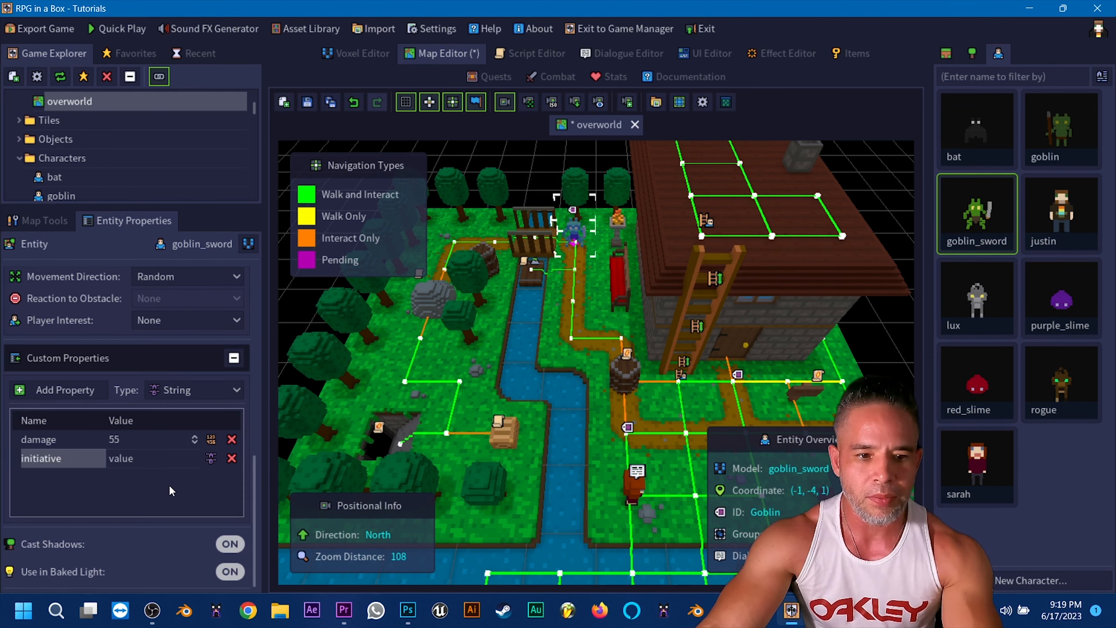
Make the initiative property numeric with a value of 66, and save the overworld map
click(212, 458)
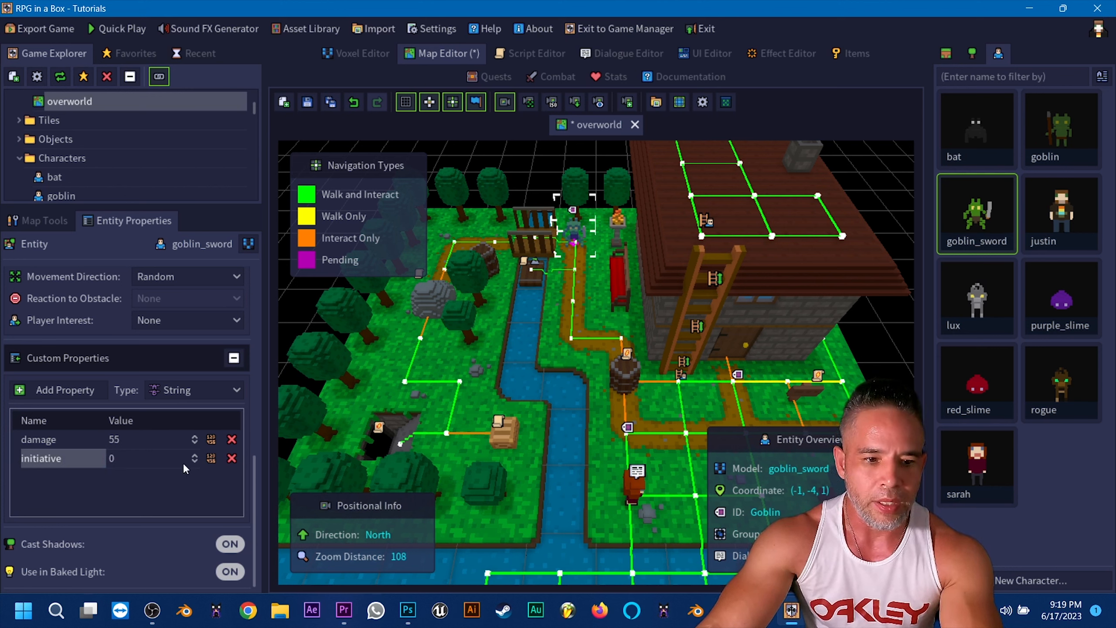
double_click(119, 461)
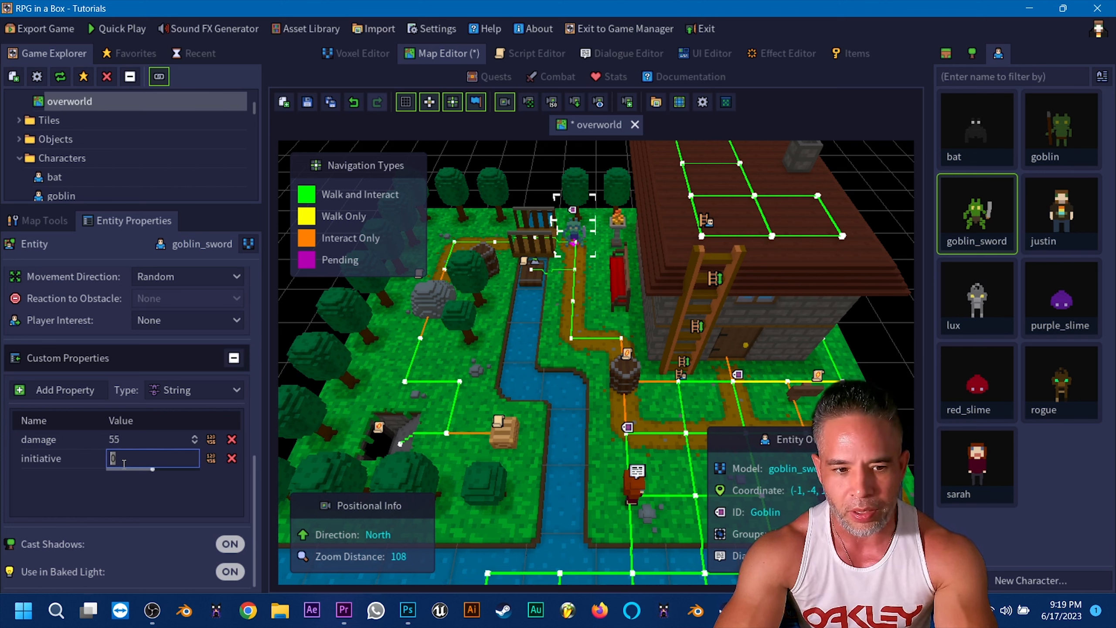
text(66)
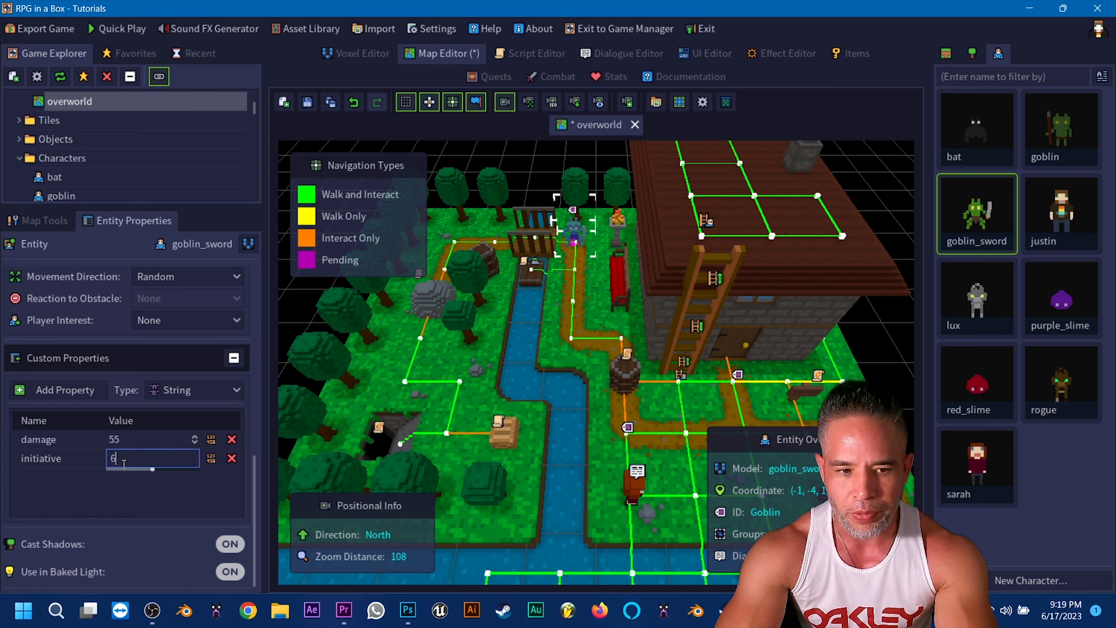
click(146, 497)
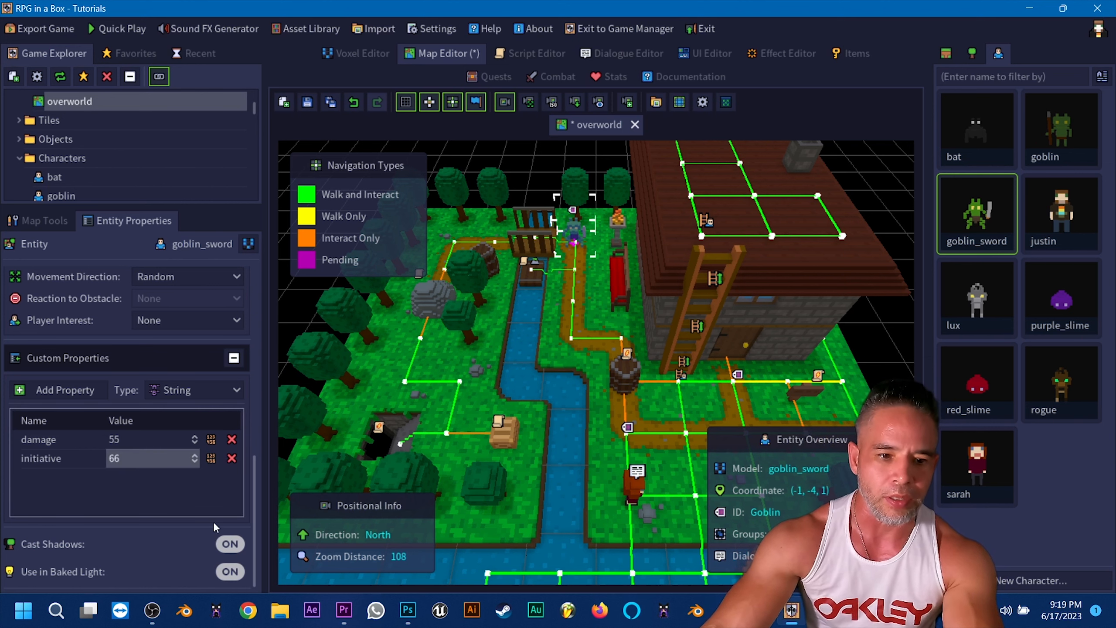
click(306, 101)
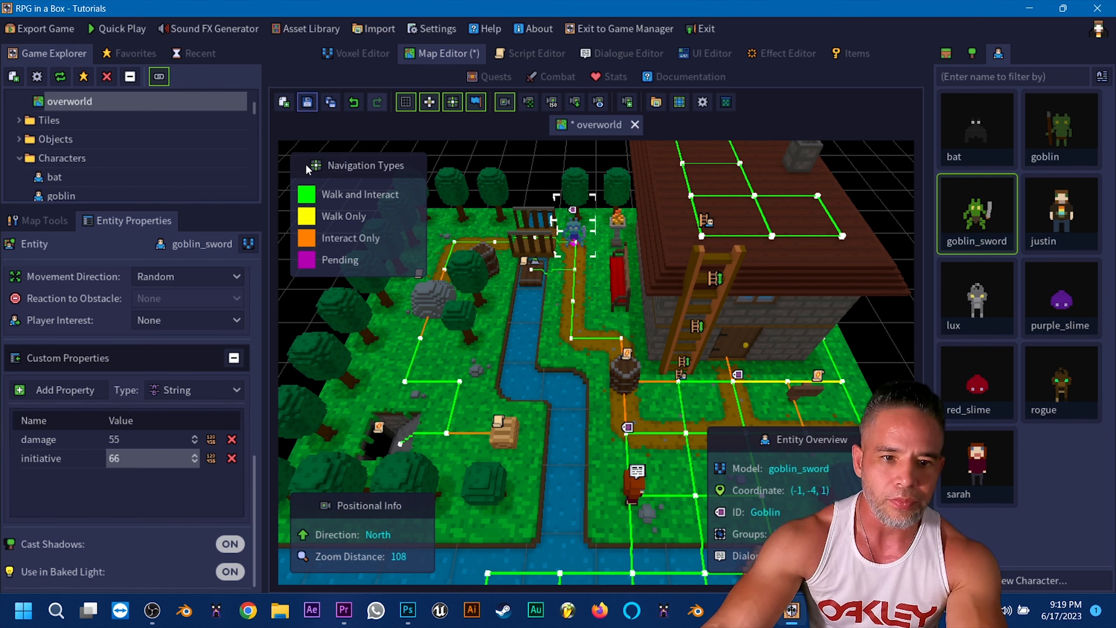
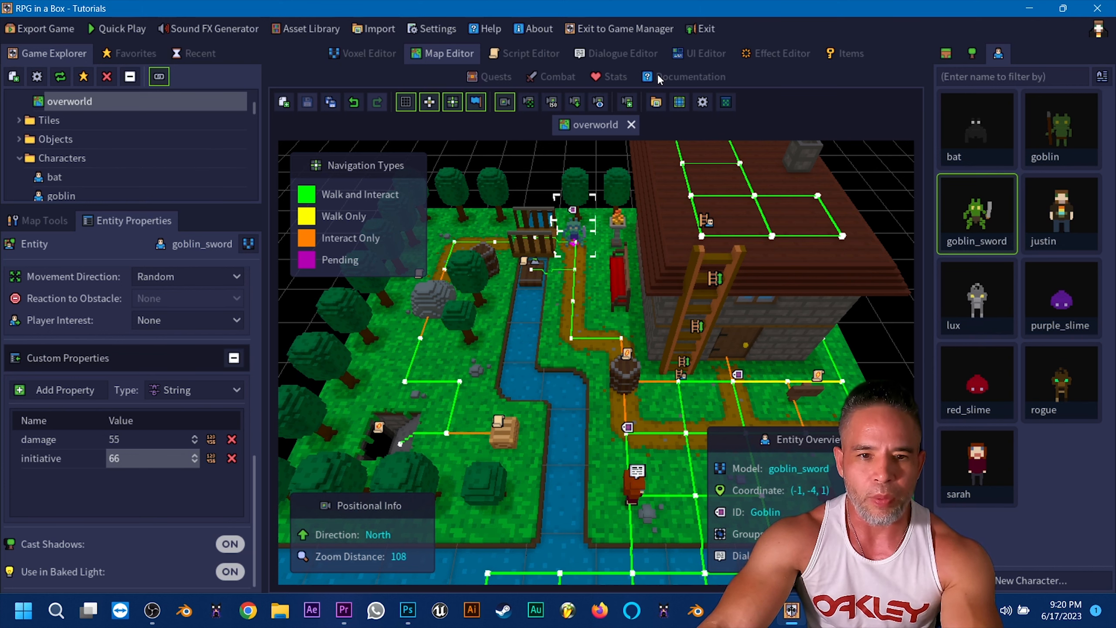
Return to the Enemy_Stats script for editing
click(540, 62)
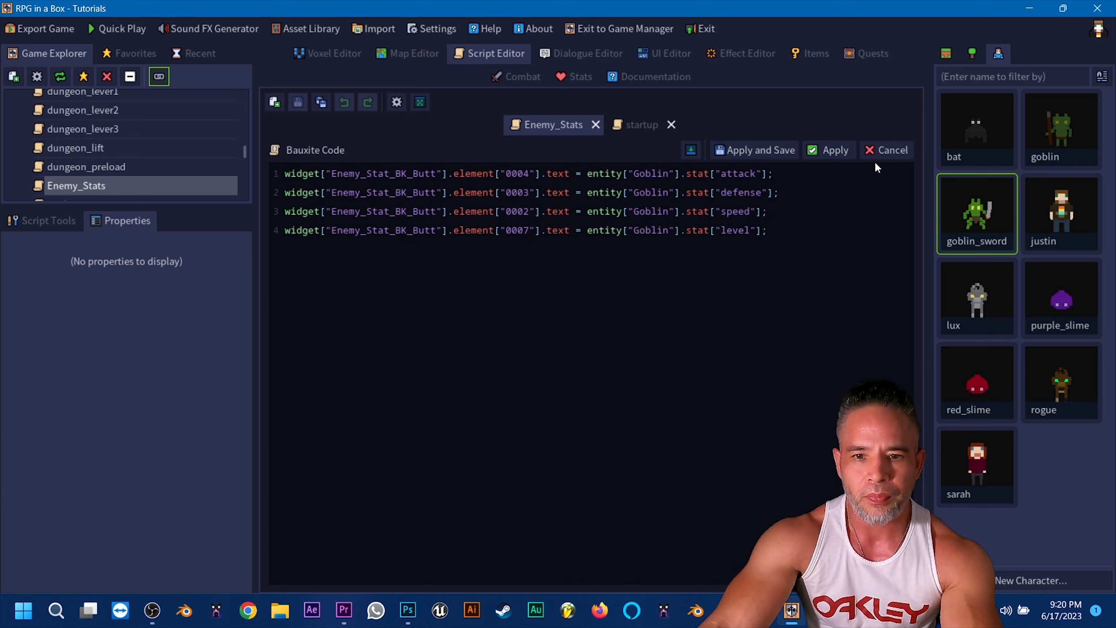
click(290, 173)
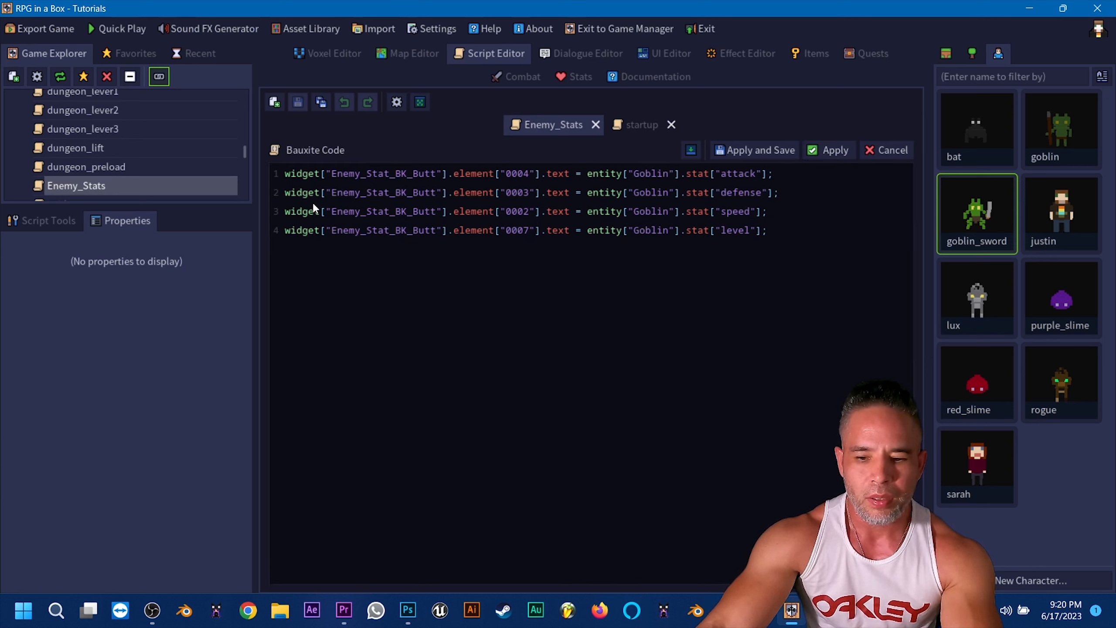
key(Return)
key(Return)
key(Return)
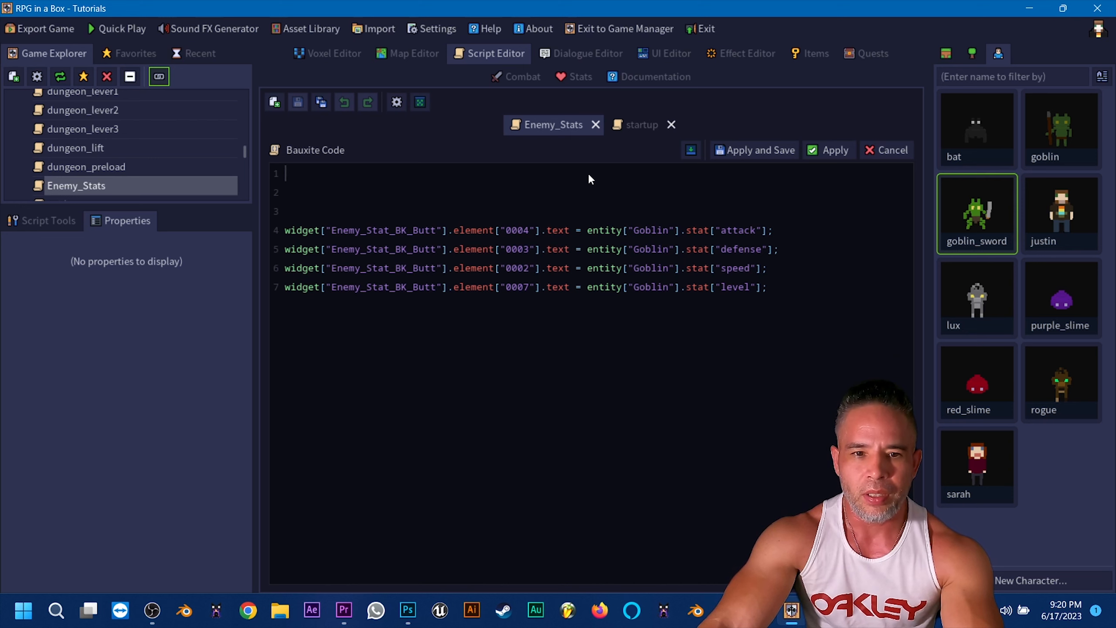
key(BackSpace)
key(BackSpace)
key(BackSpace)
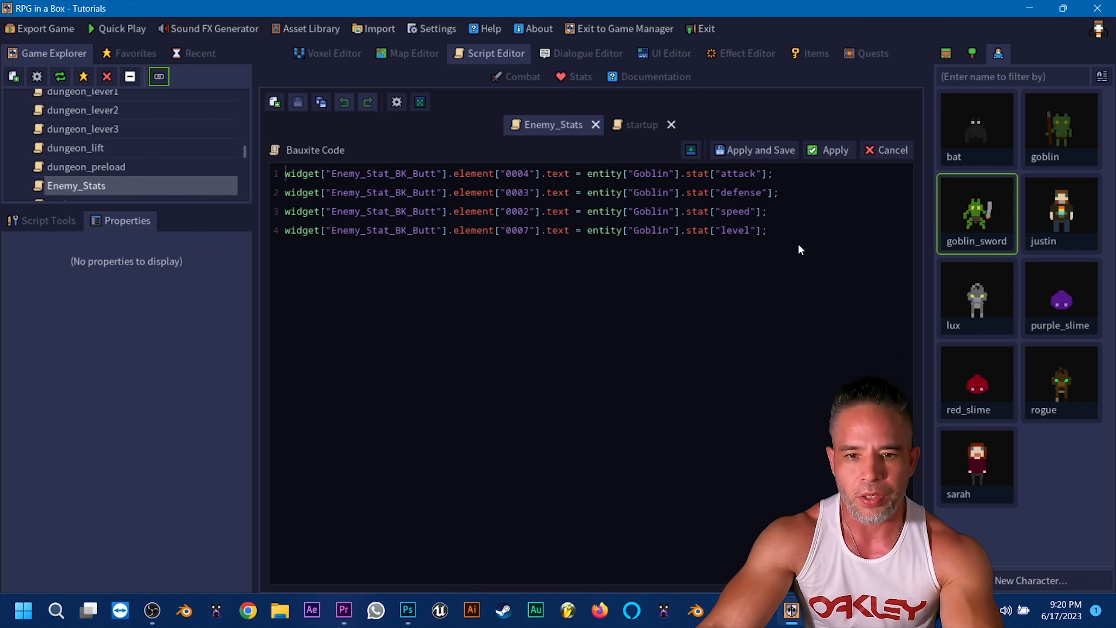
Duplicate the "level" line of the Enemy_Stats script onto a new line 5
drag(262, 245, 256, 233)
key(ctrl+c)
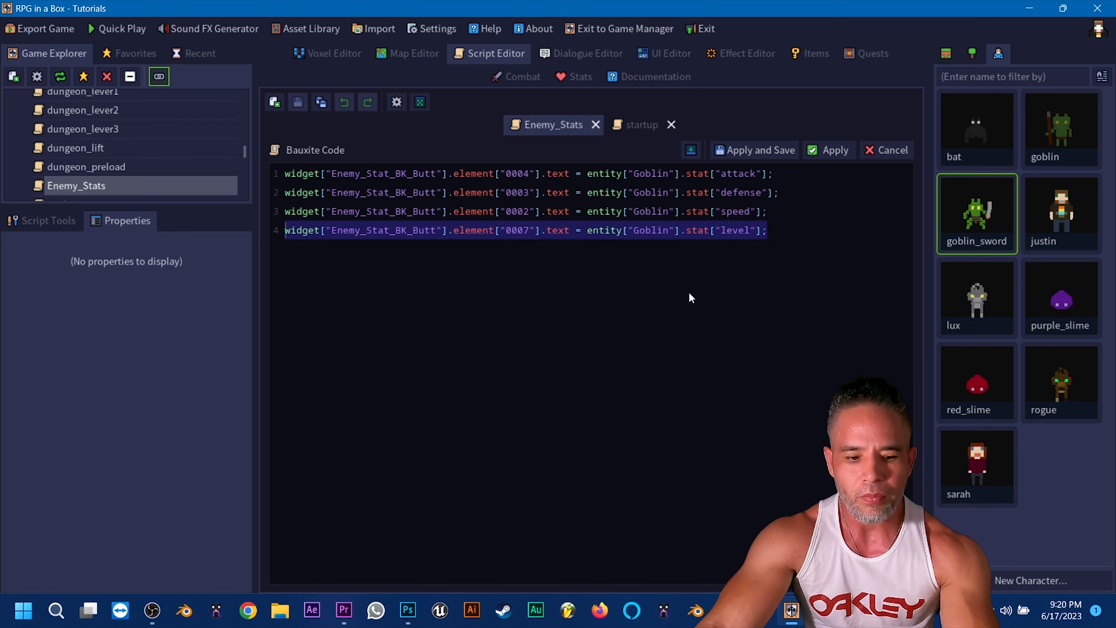
click(788, 238)
key(Return)
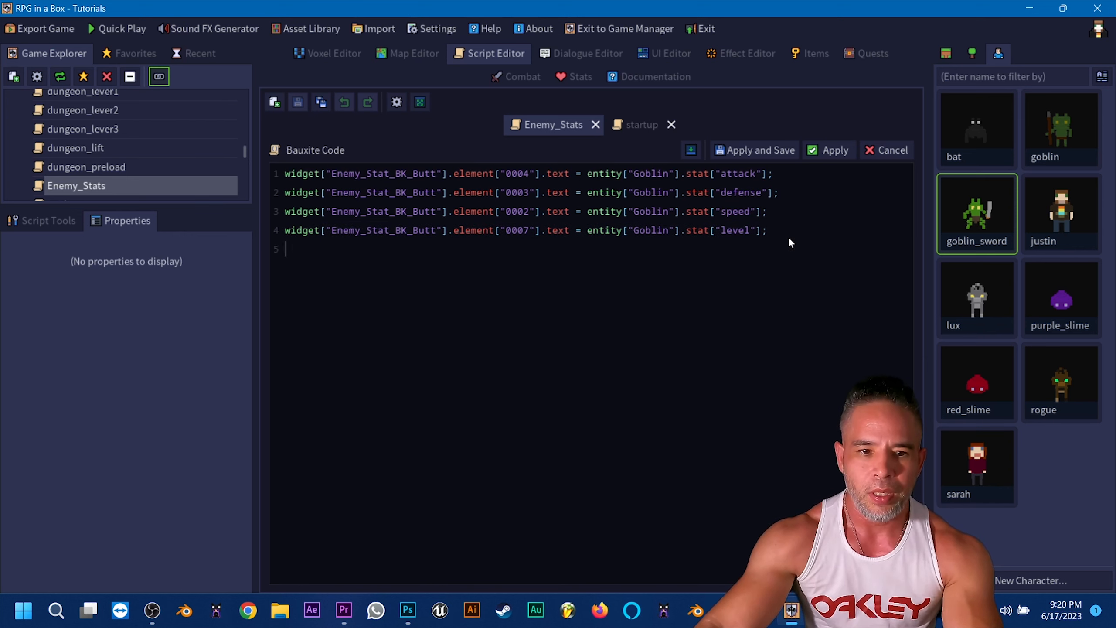
key(ctrl+v)
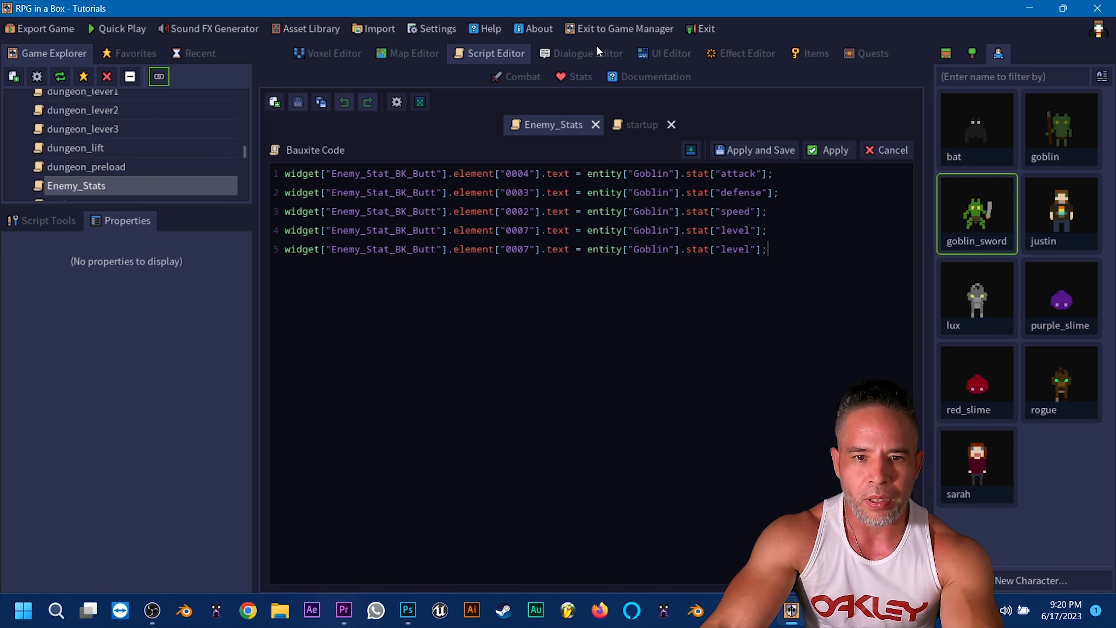
Look up the element IDs of the damage and initiative text labels in the Enemy_Stat_BK_Butt widget
click(670, 54)
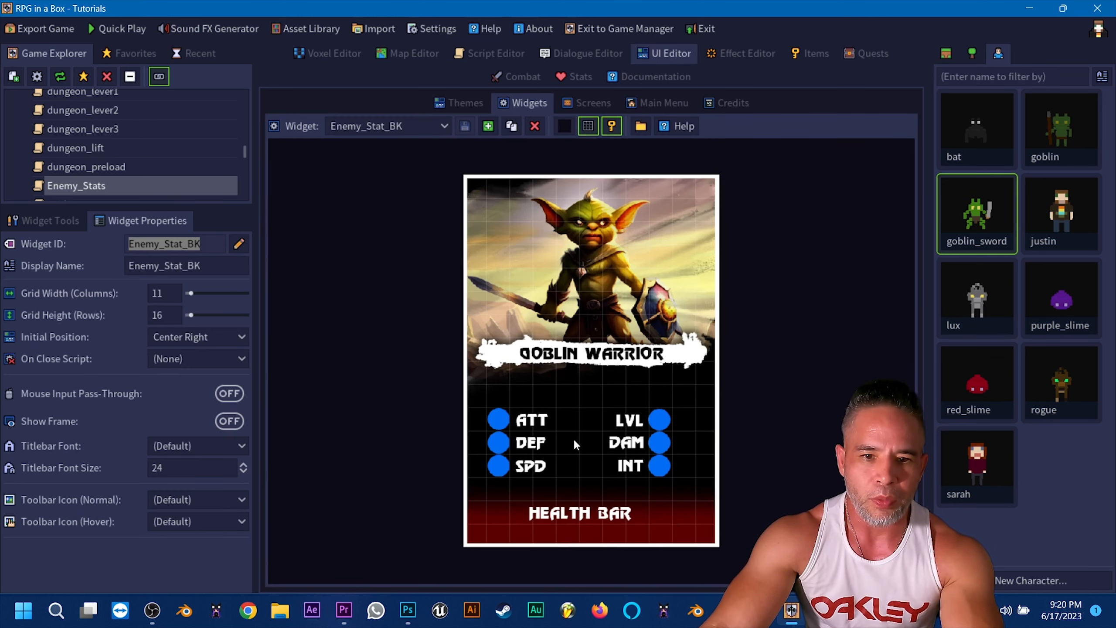
click(371, 128)
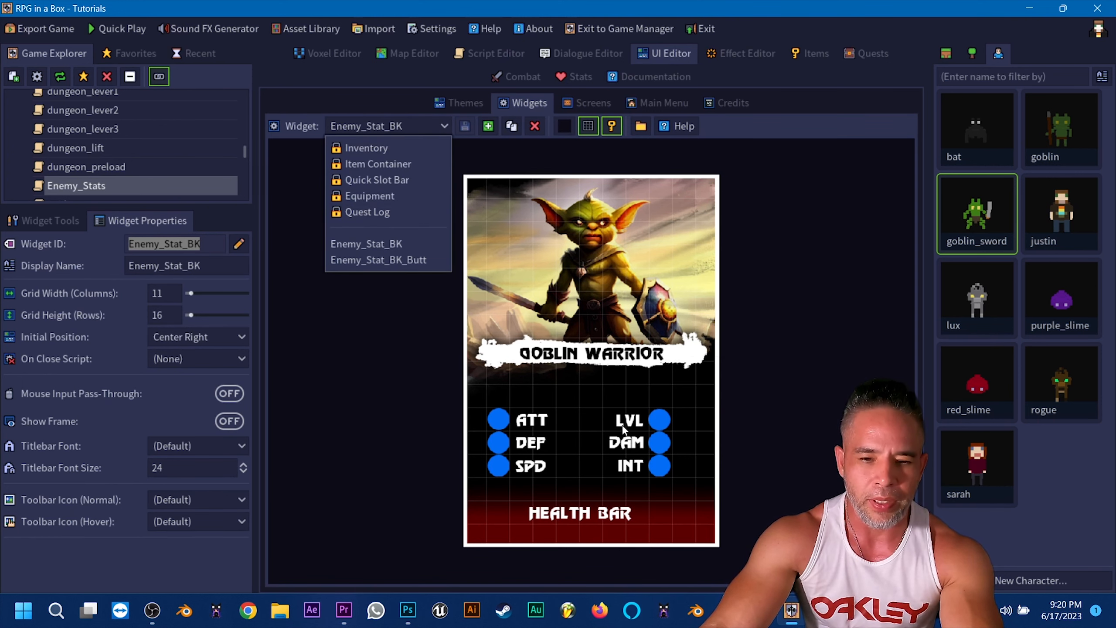
click(414, 259)
click(660, 441)
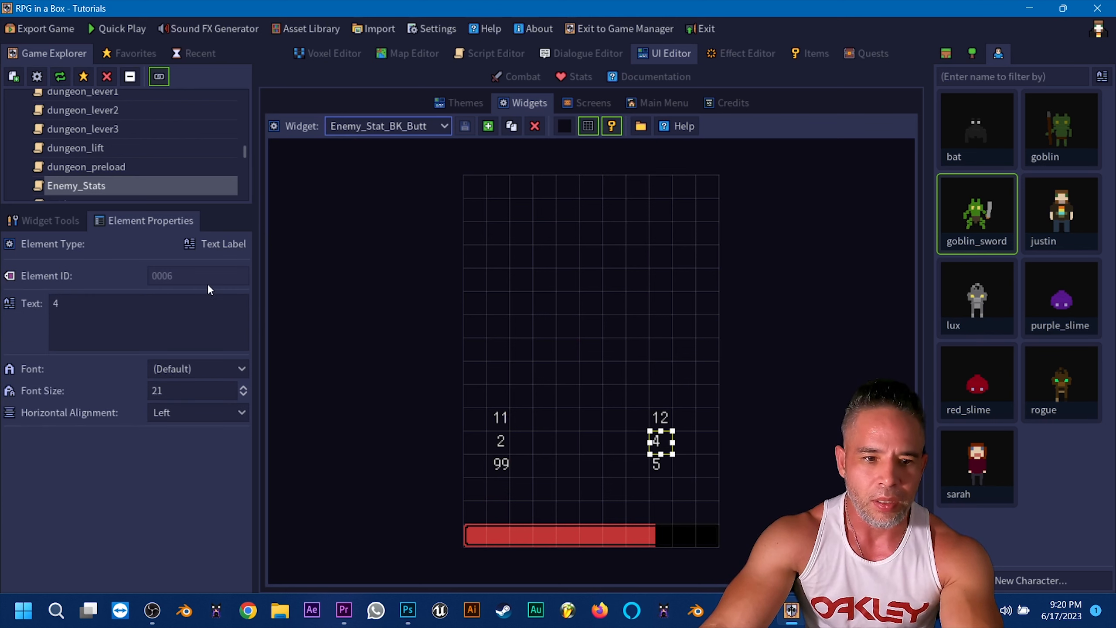
click(655, 460)
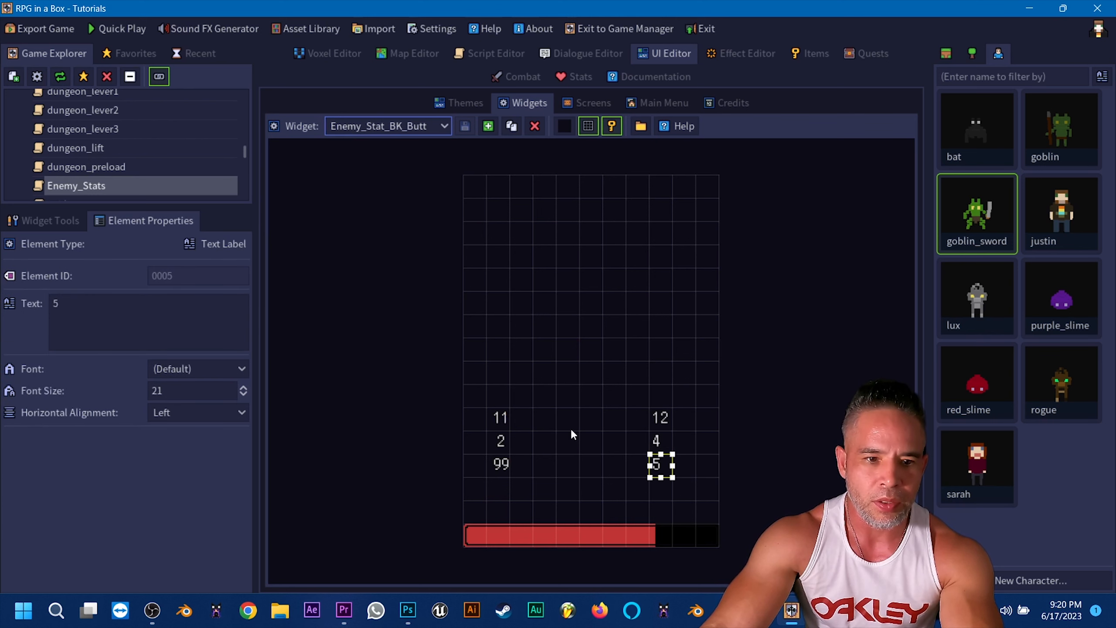
In the Enemy_Stats script, set the element ID on line 4 to "0005" and on line 5 to "0006"
click(470, 53)
click(528, 230)
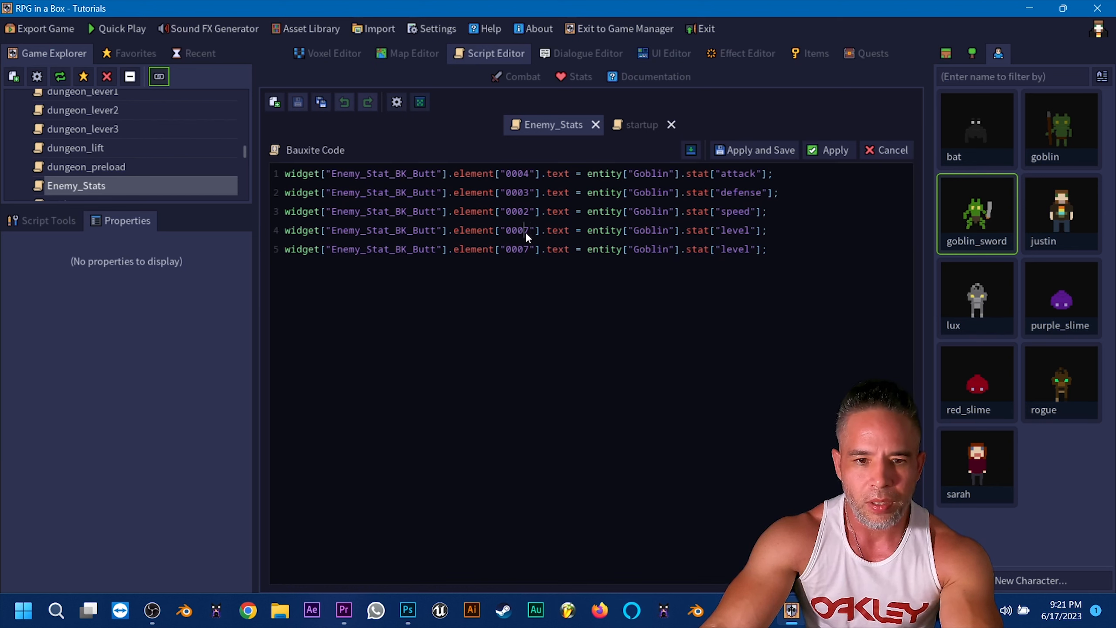
key(BackSpace)
text(5)
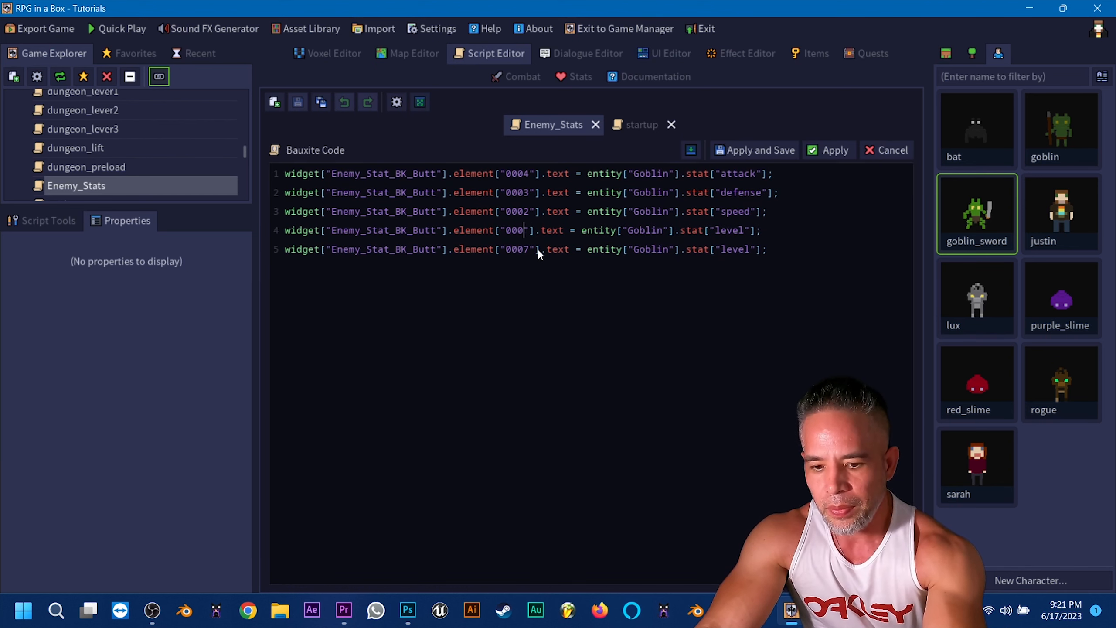
click(529, 249)
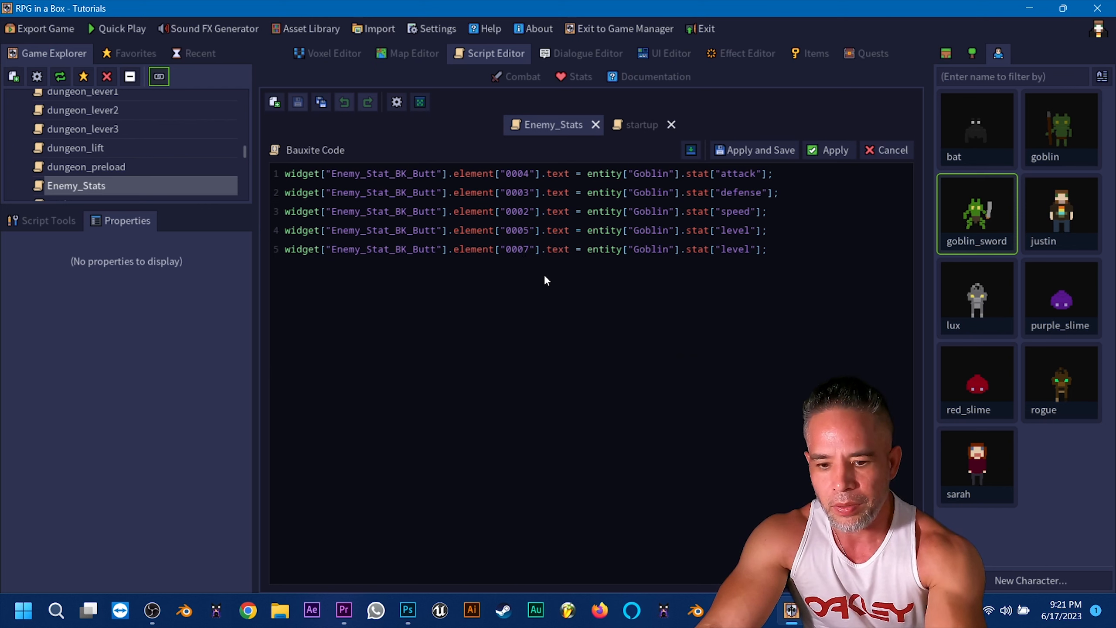
key(BackSpace)
text(6)
key(End)
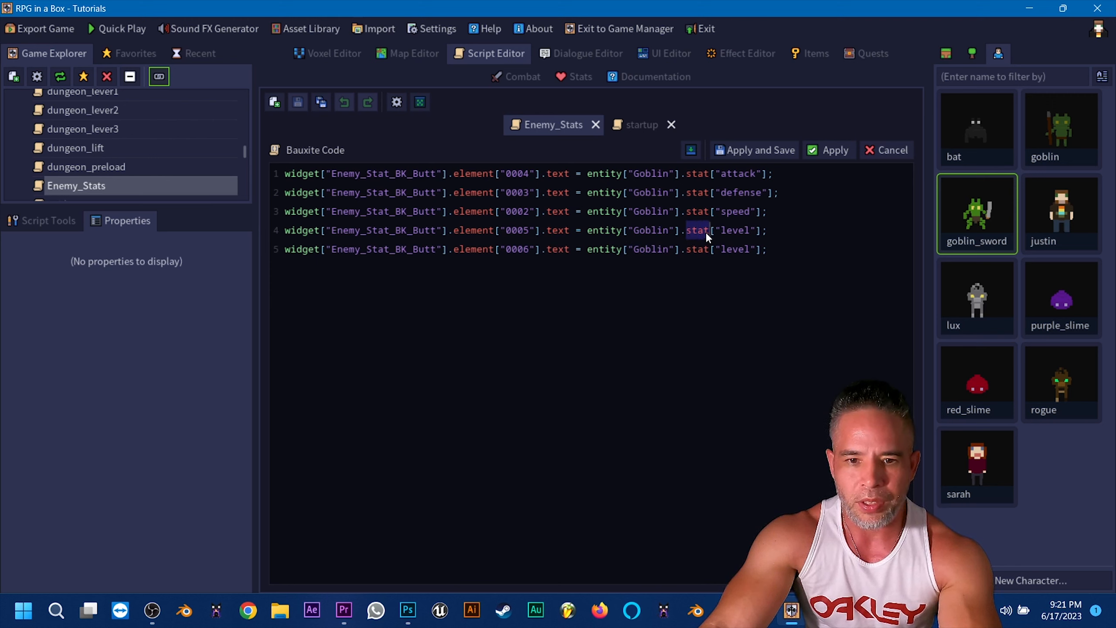
Change stat to property on lines 4 and 5, and make line 4 read the property "damagel"
text(pro)
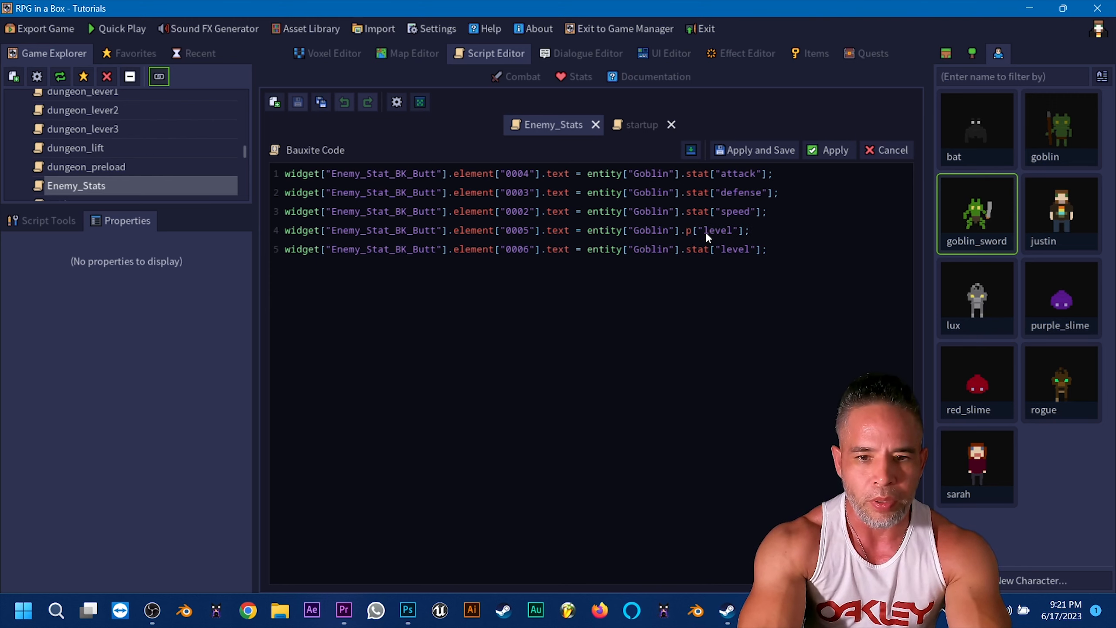
text(perty[")
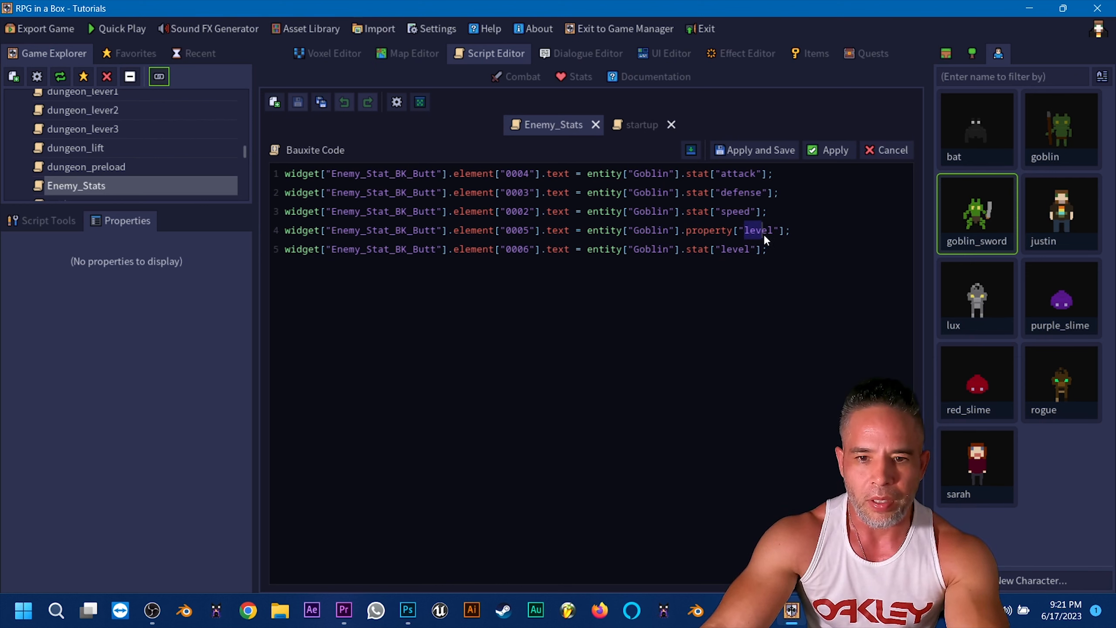
text(dammage)
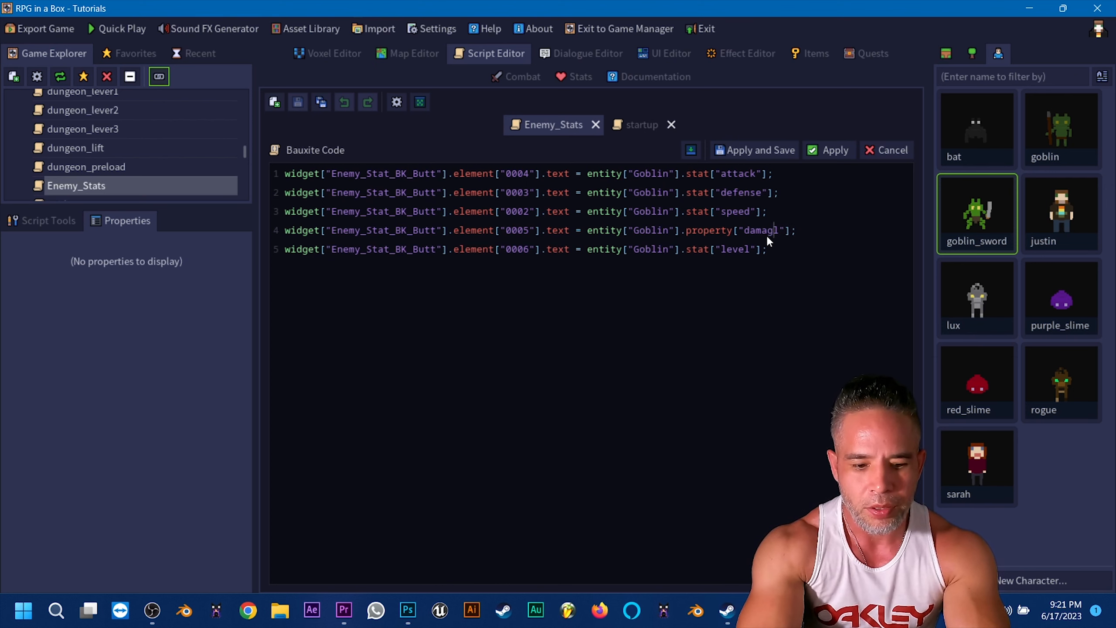
click(687, 250)
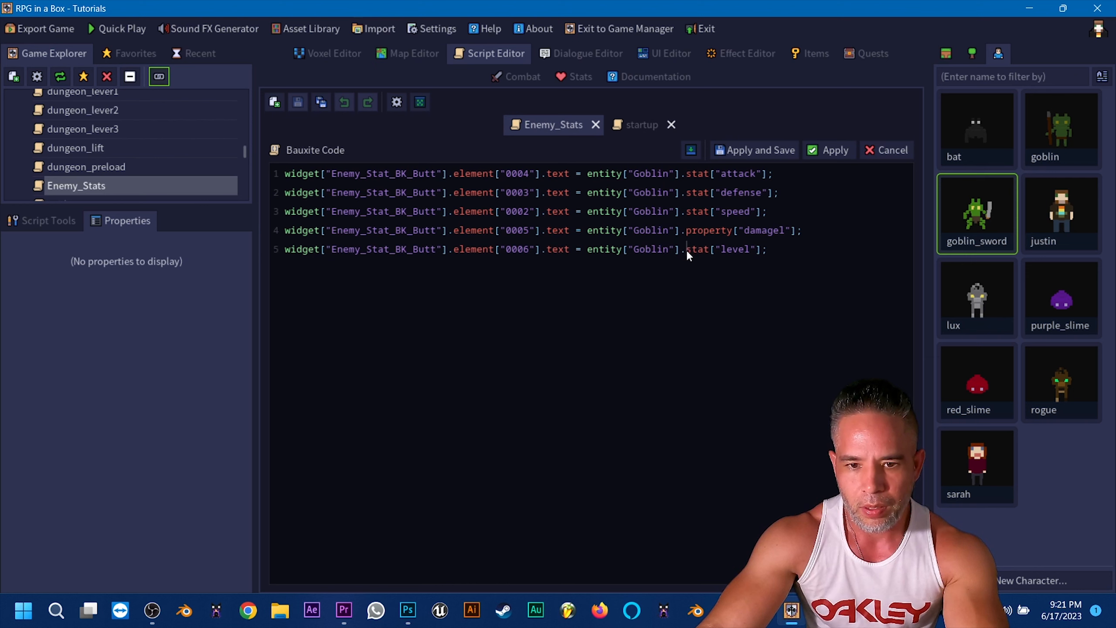
text(property)
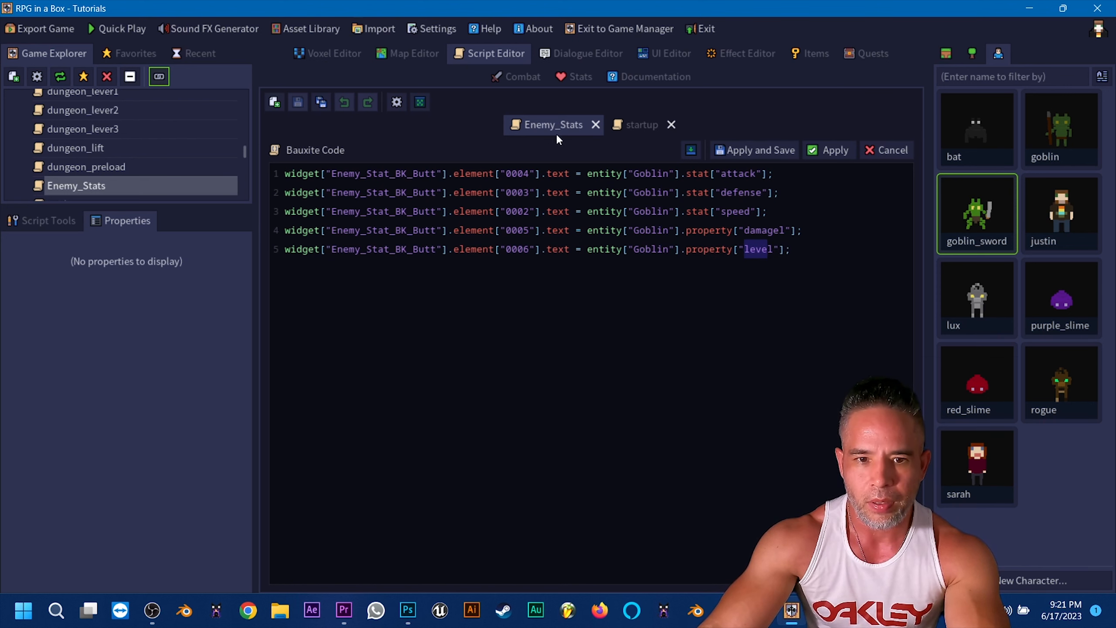
Check the exact name of the goblin's second custom property in the overworld map
click(634, 124)
click(579, 124)
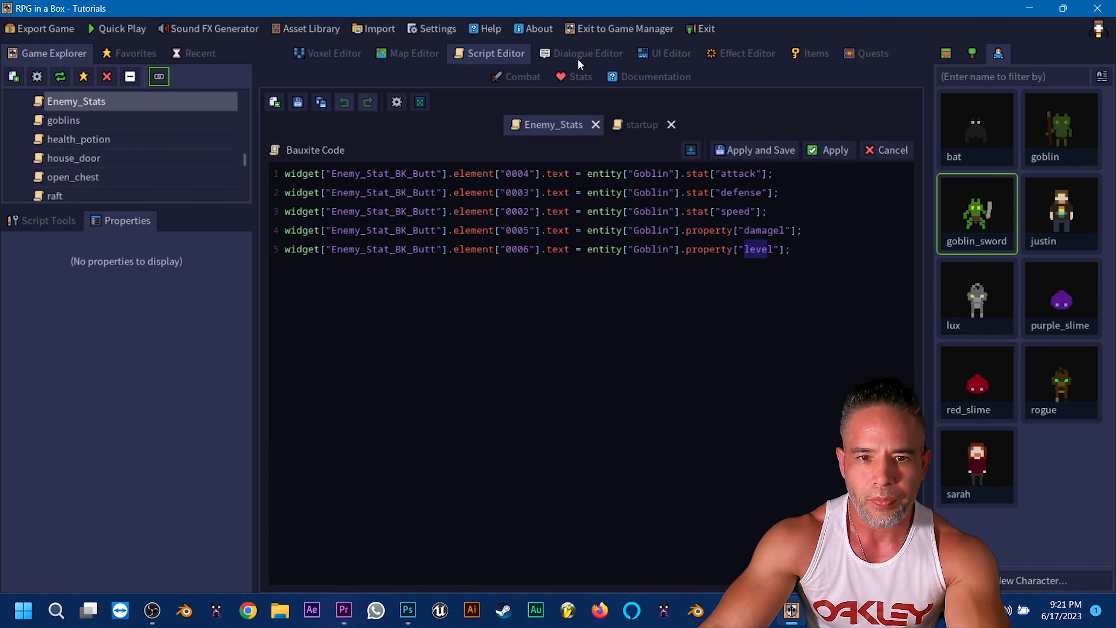
click(580, 53)
click(487, 60)
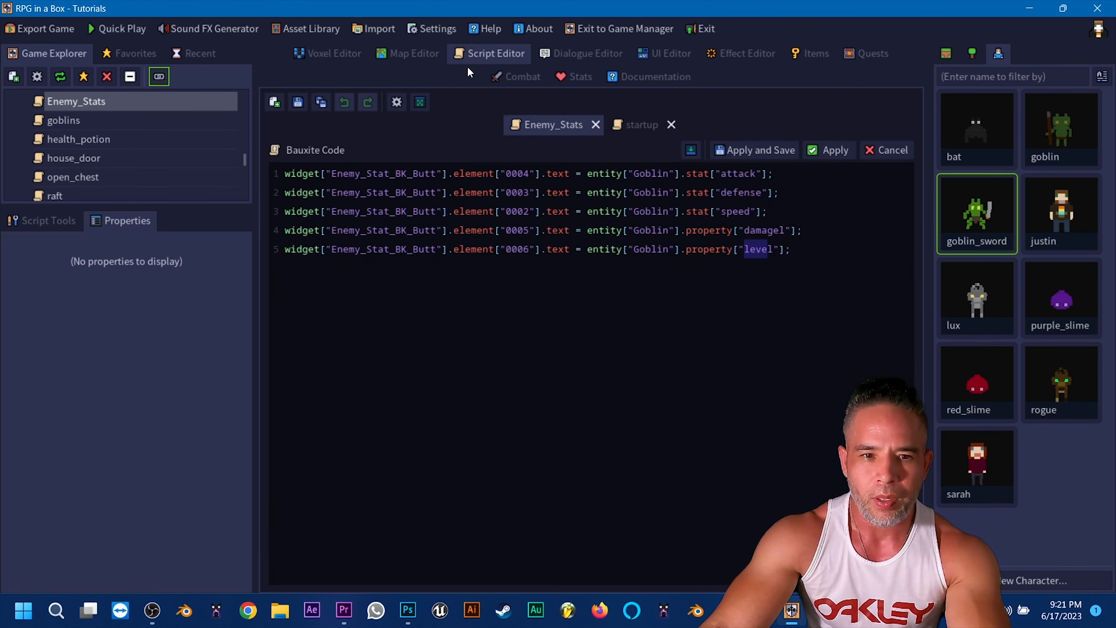
click(667, 54)
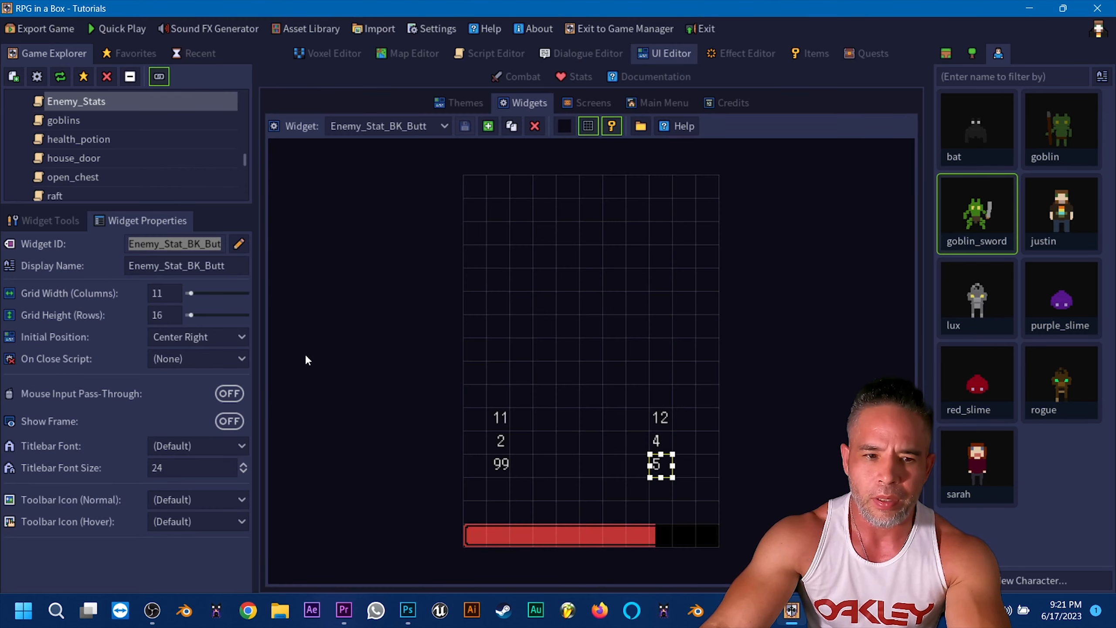
click(402, 57)
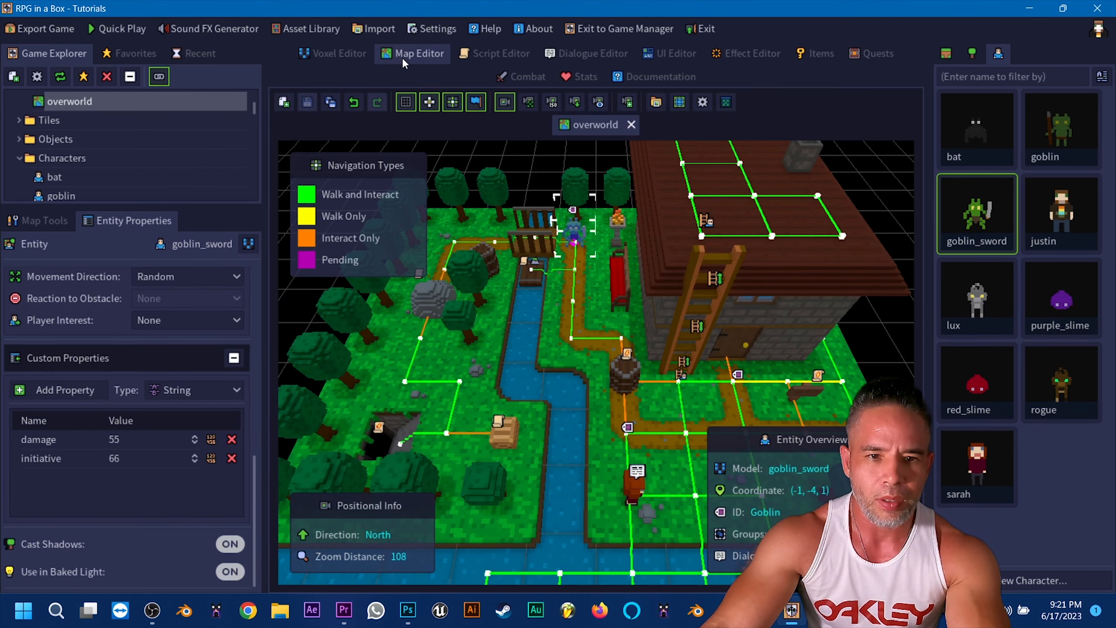
double_click(77, 460)
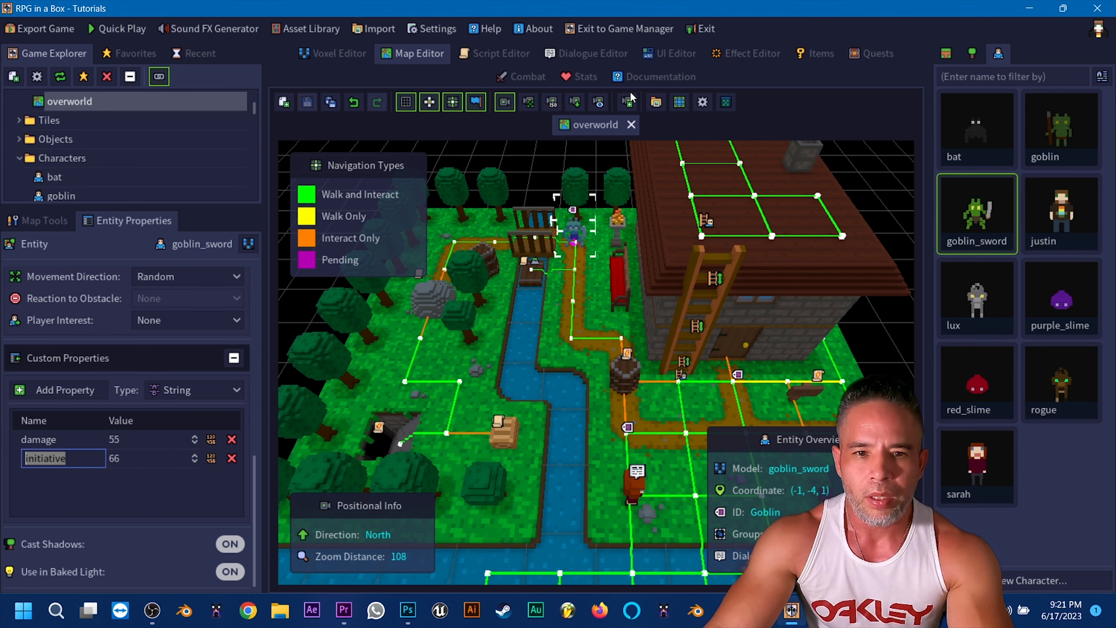
key(Return)
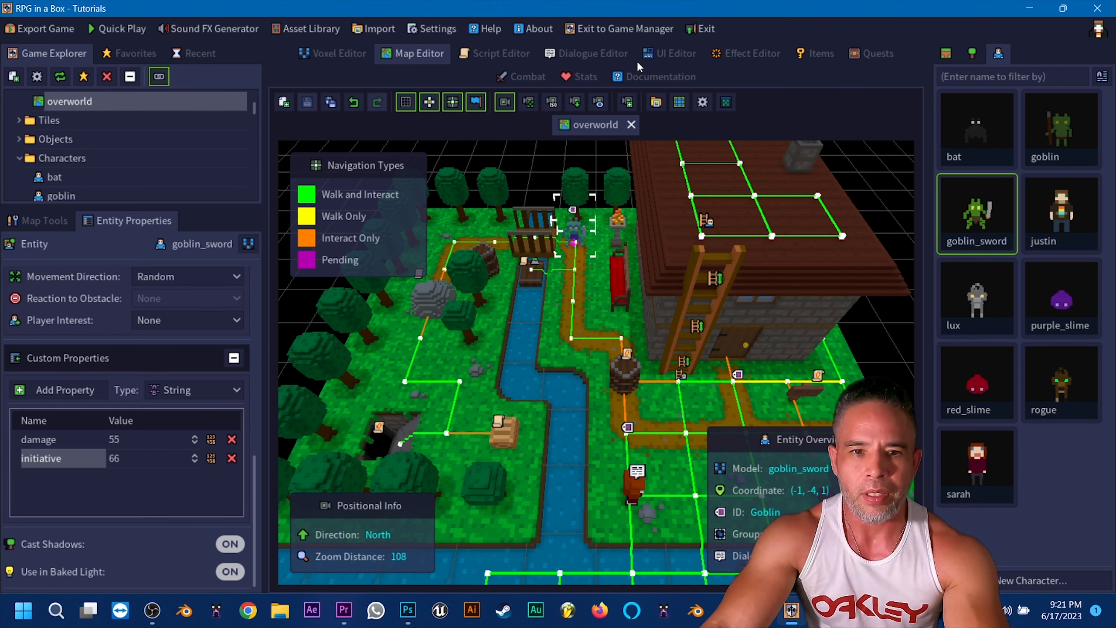
Make line 5 of the Enemy_Stats script read the property "initiative", and apply and save the script
click(665, 55)
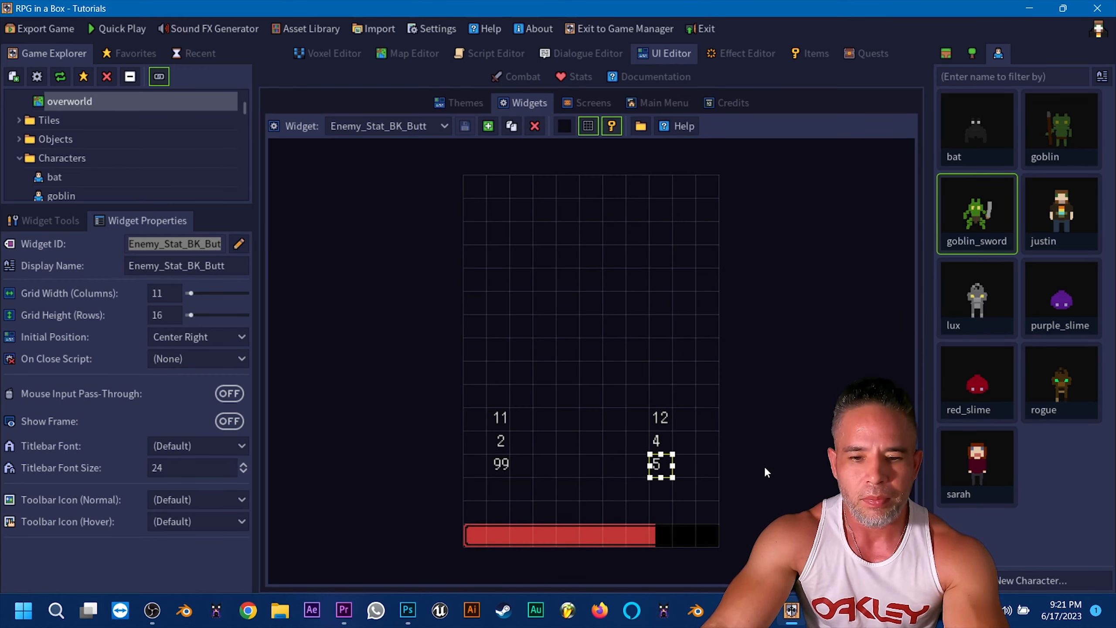
click(550, 52)
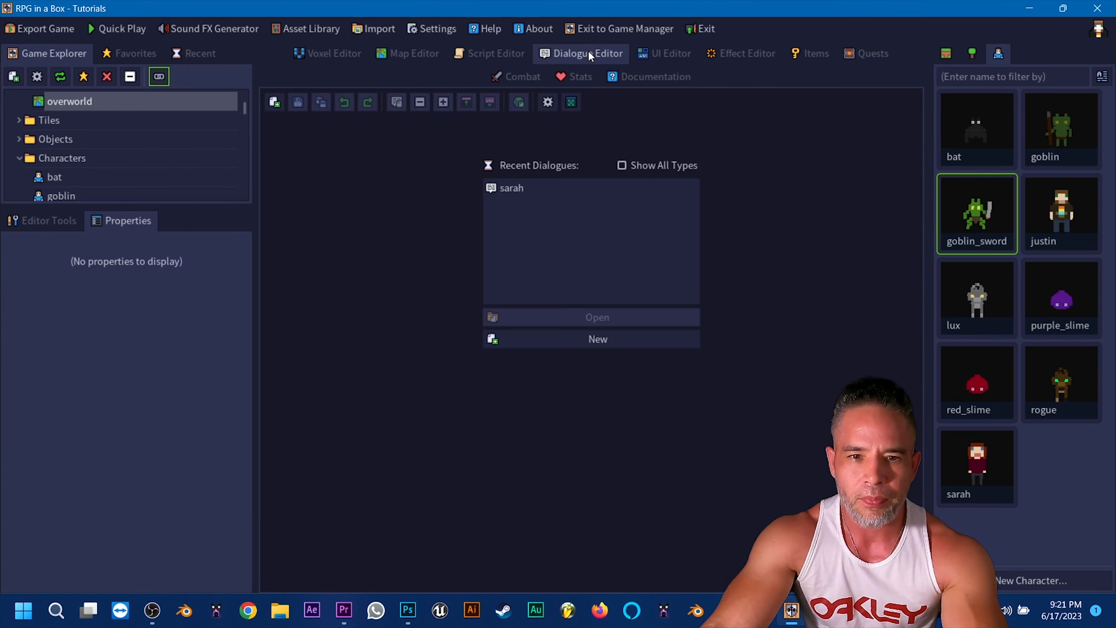
click(474, 52)
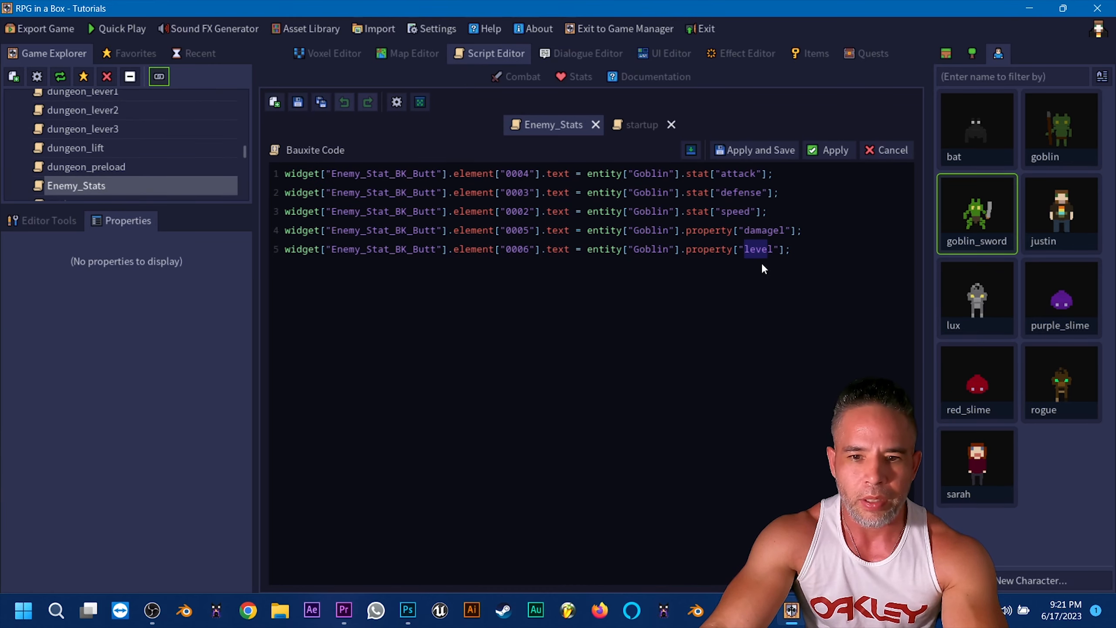
text(initiative)
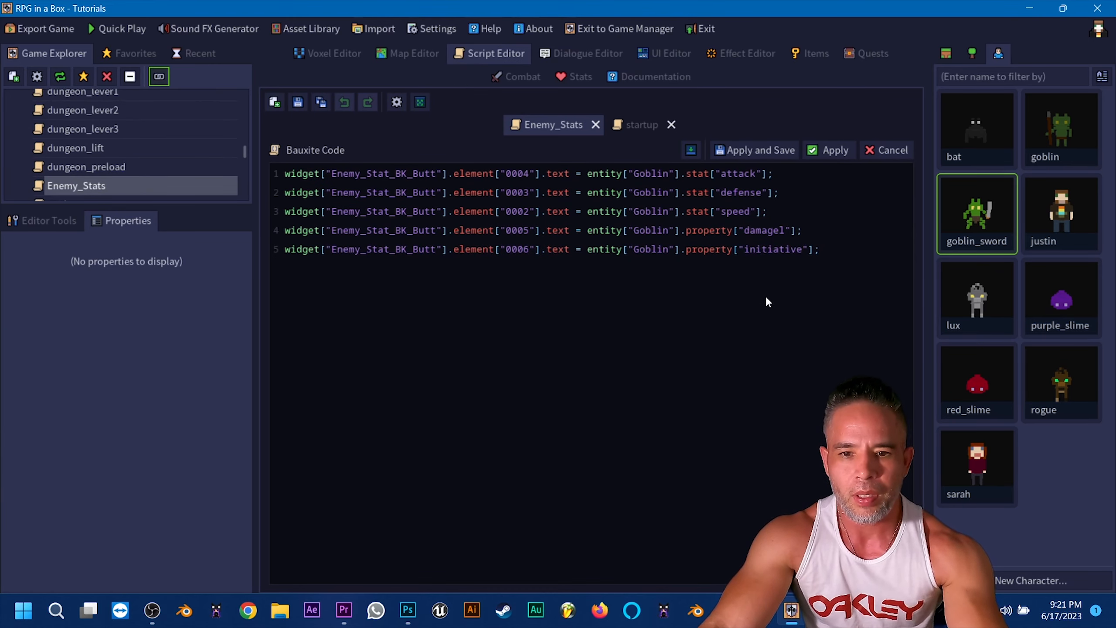
click(860, 269)
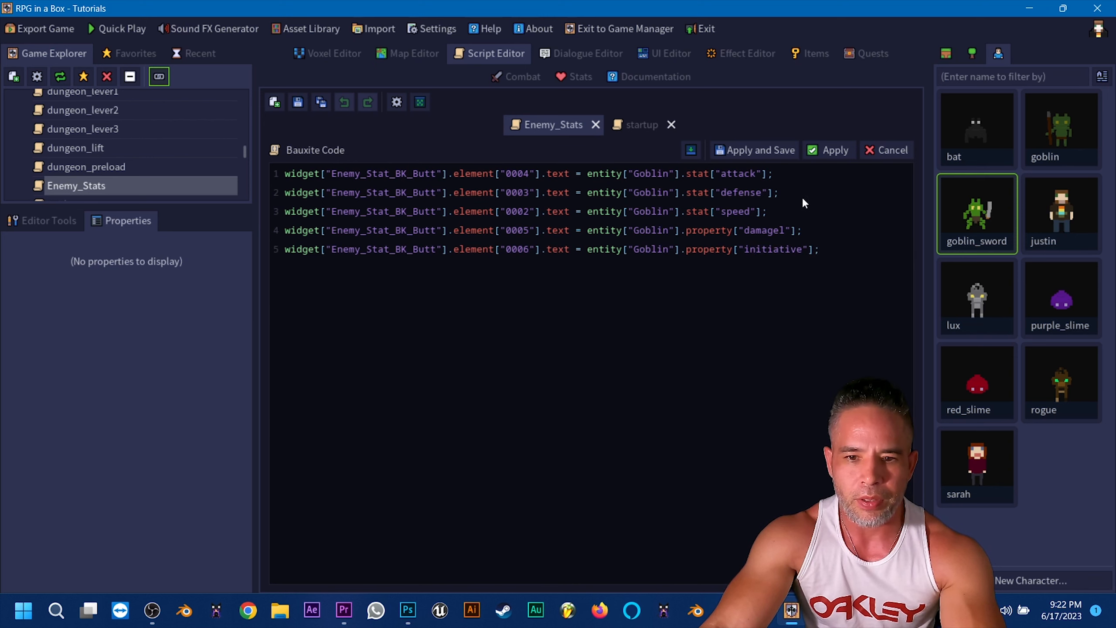
click(830, 149)
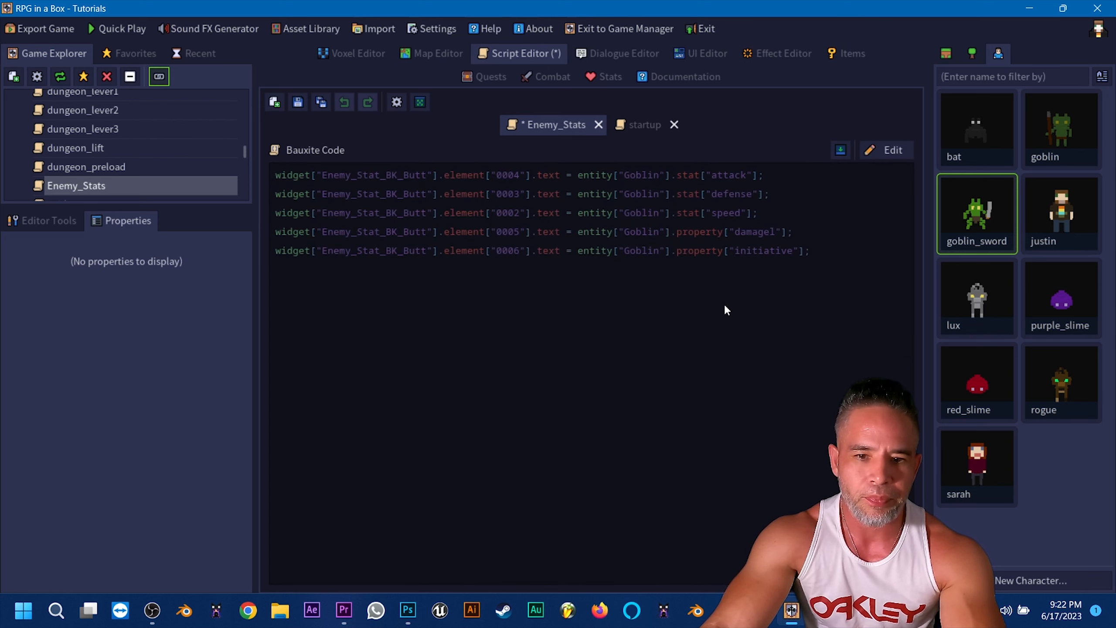
click(298, 104)
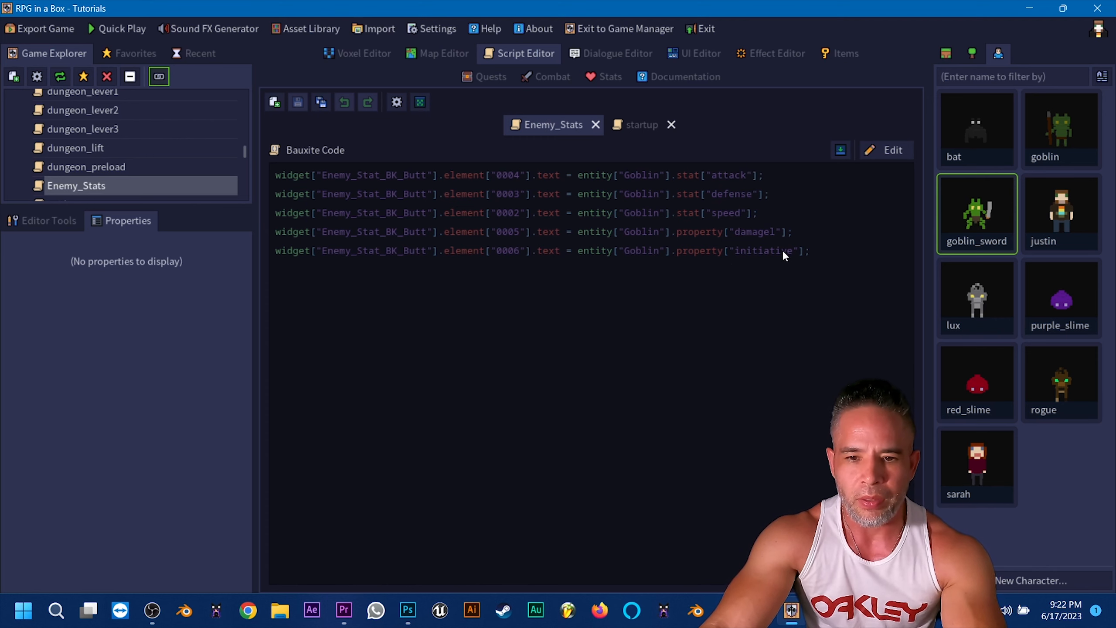
Play a new game to check the values on the Goblin Warrior stat card, and quit the game
click(134, 28)
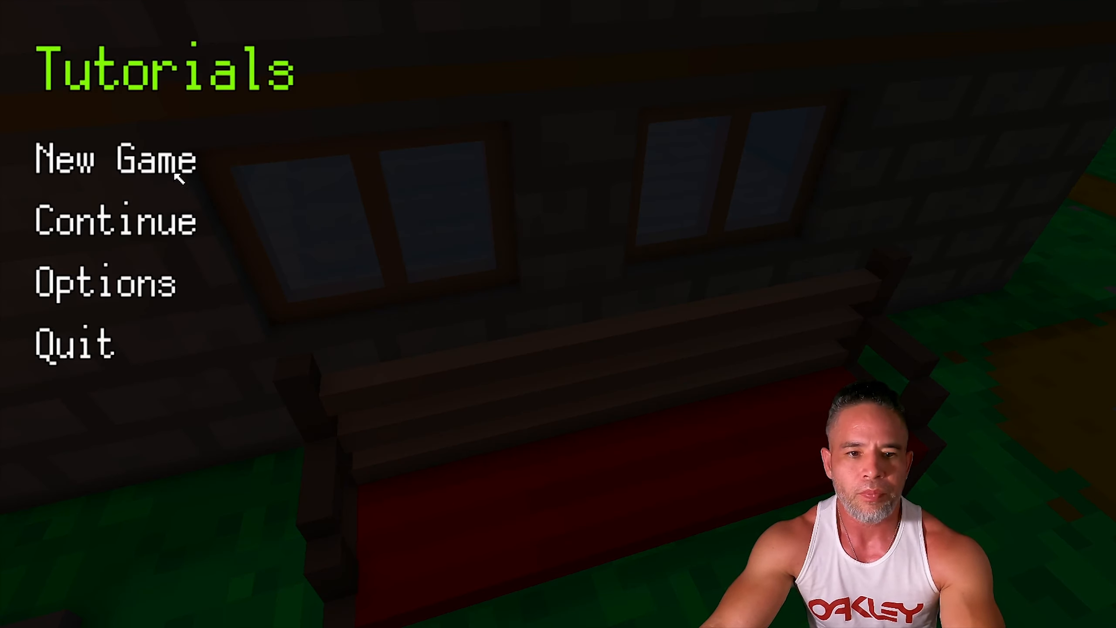
click(175, 169)
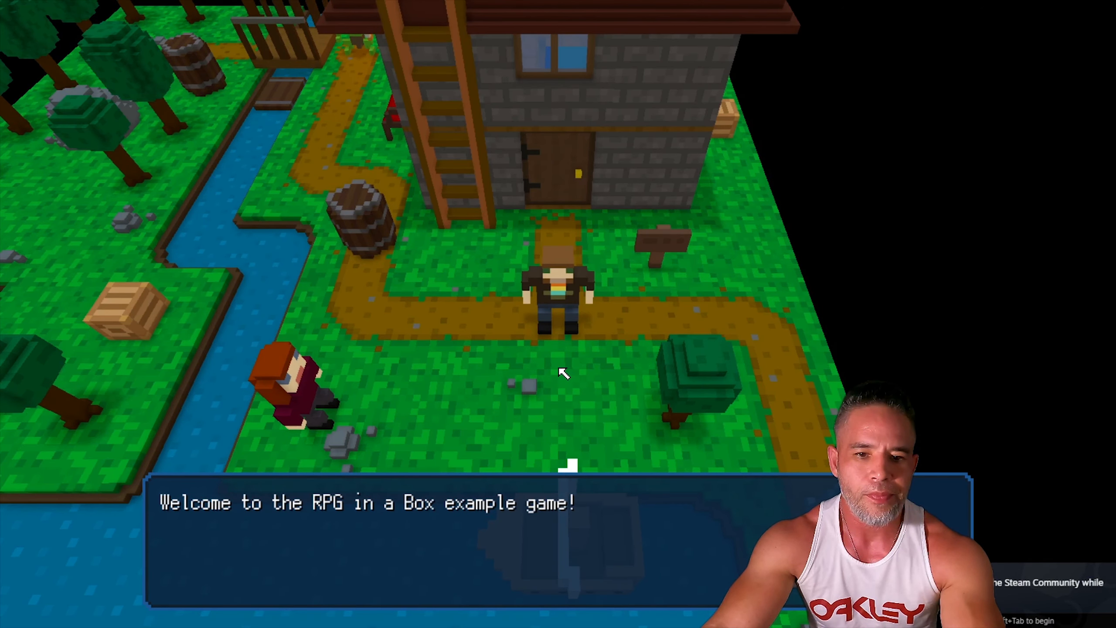
click(499, 313)
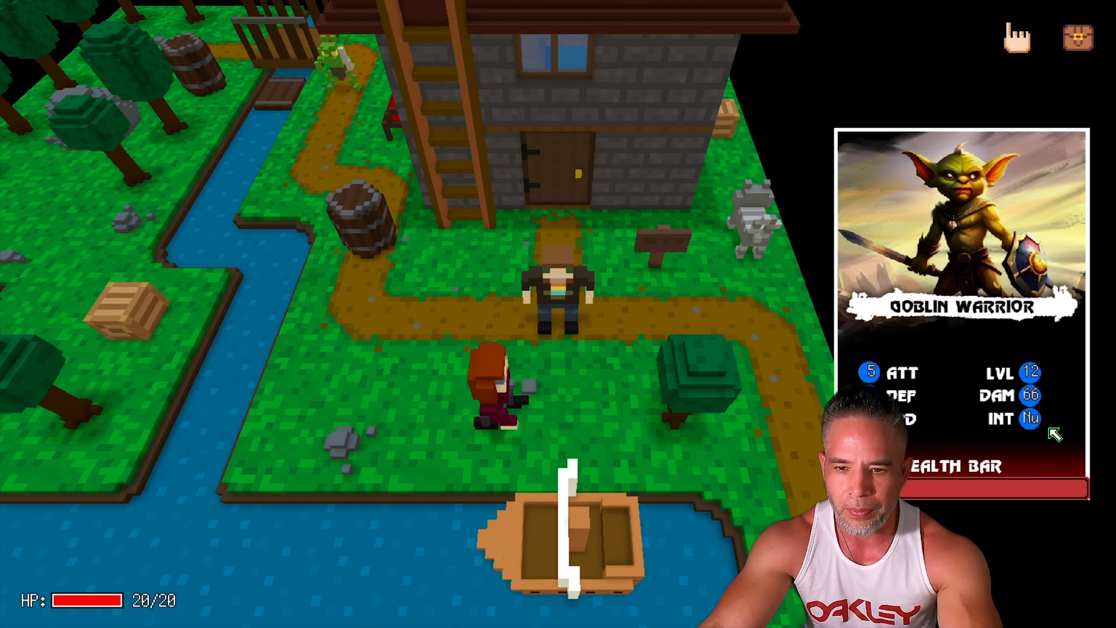
key(Escape)
click(88, 327)
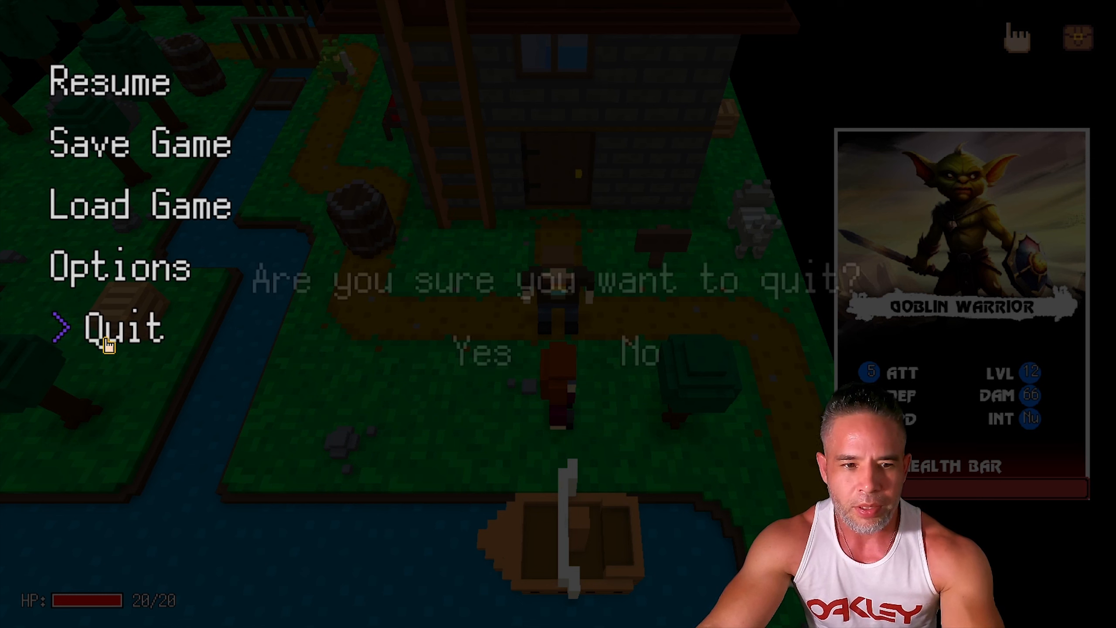
click(488, 363)
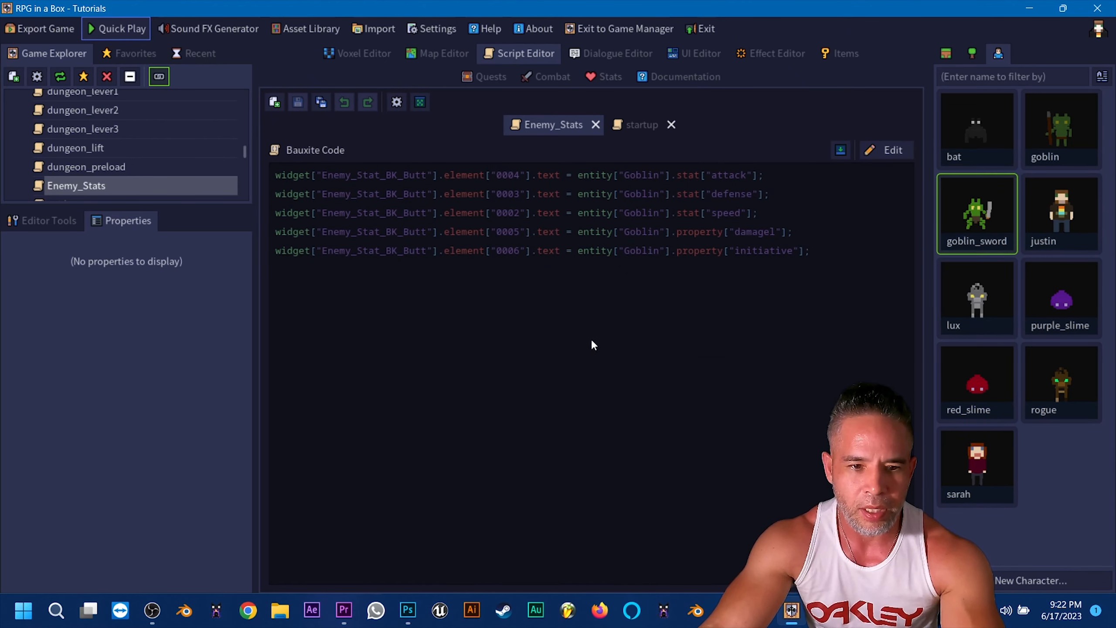
Retype the opening quotation mark before "initiative" on line 5 of the script, and apply the code
click(888, 150)
click(745, 258)
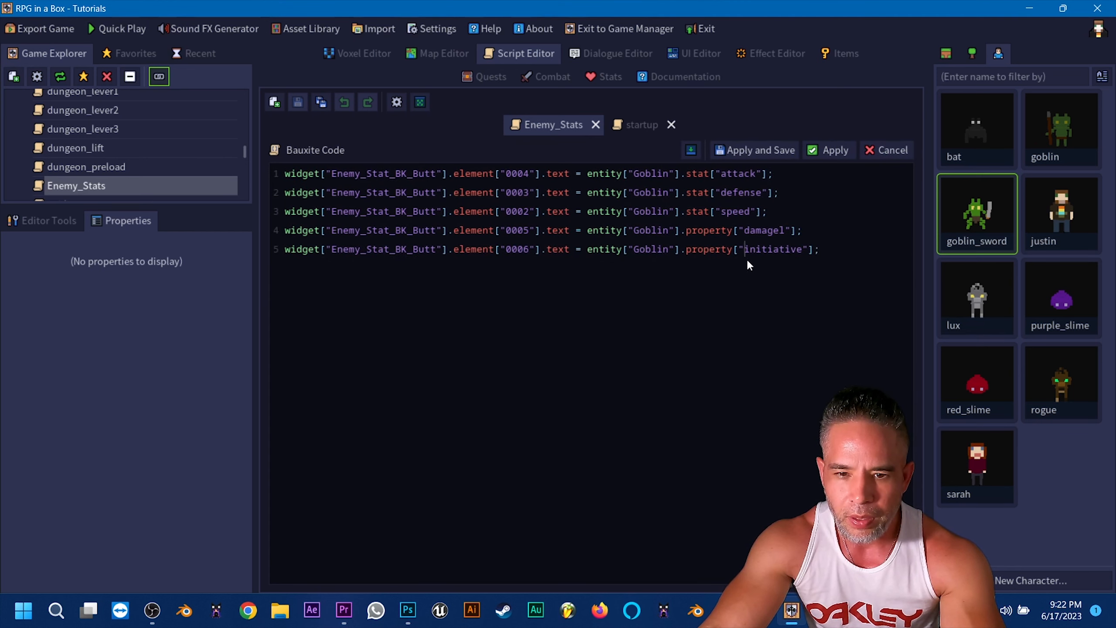
key(BackSpace)
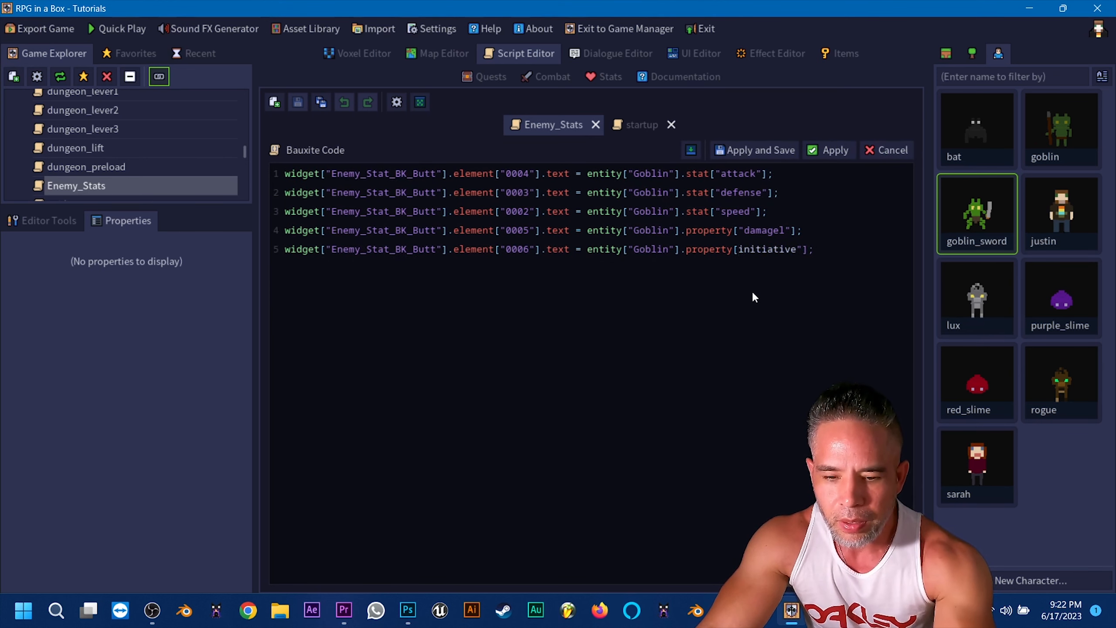
text(")
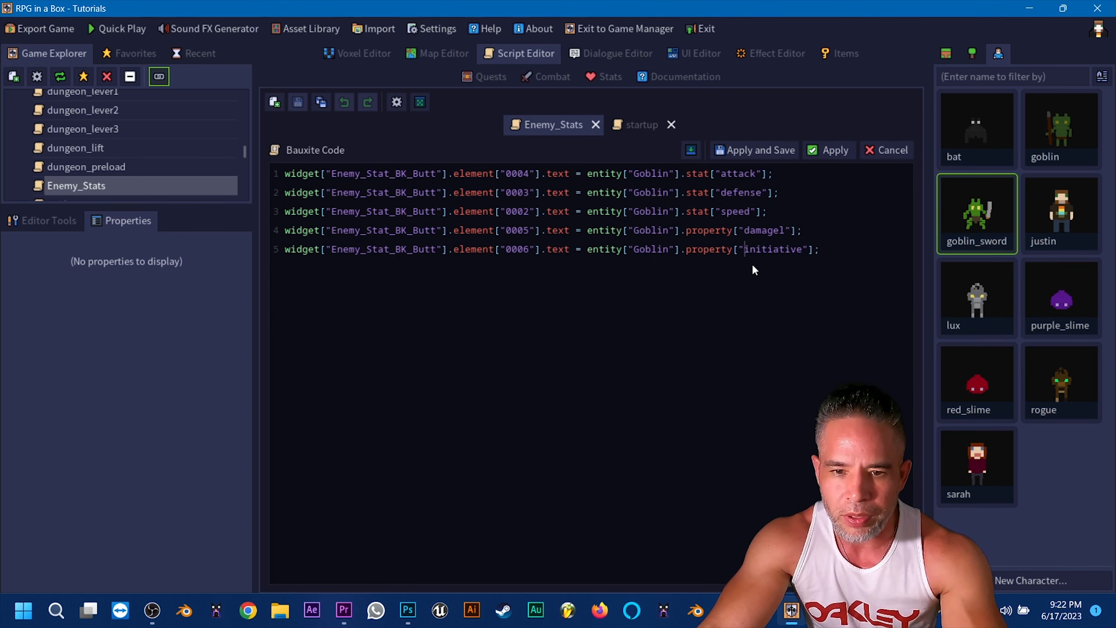
click(830, 150)
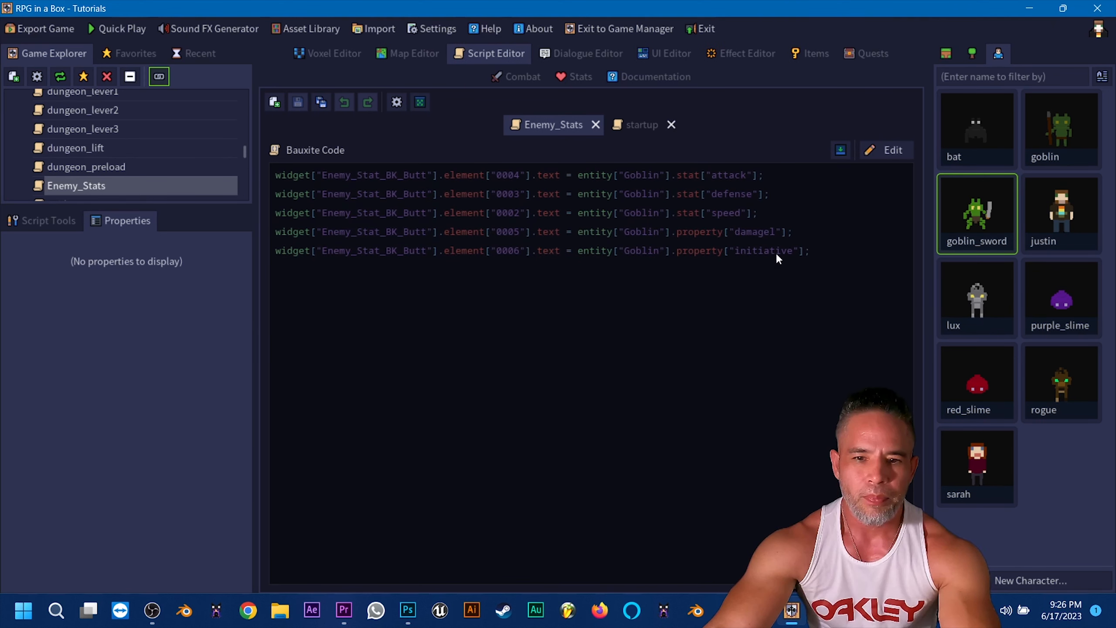
Set the property name on line 5 of the Enemy_Stats script to "int" and apply the code
click(885, 150)
click(777, 250)
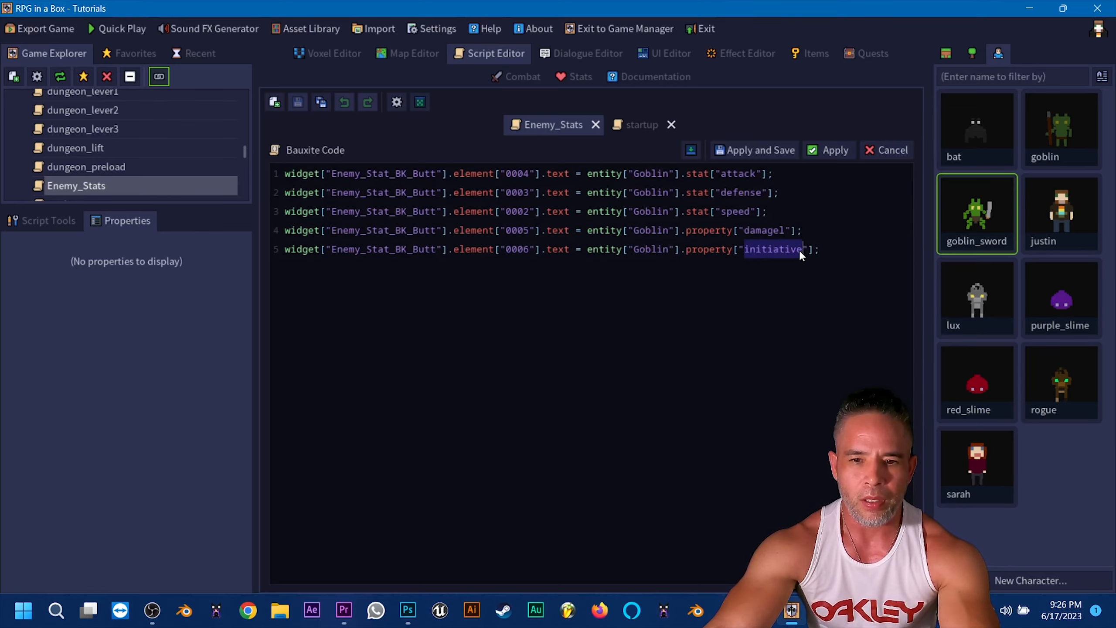
text(int)
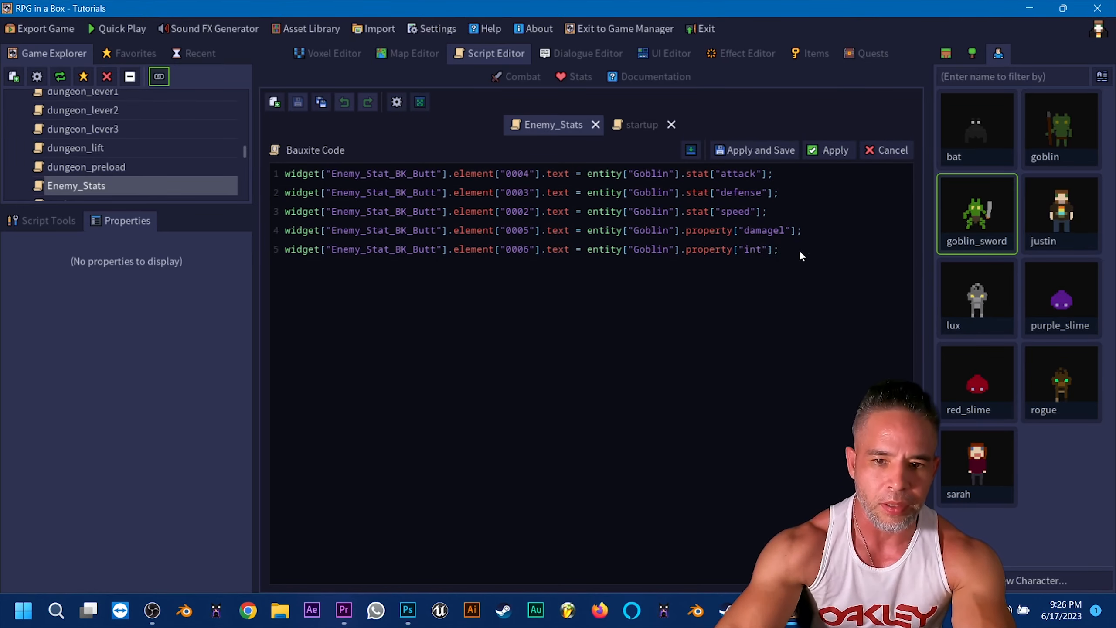
click(826, 150)
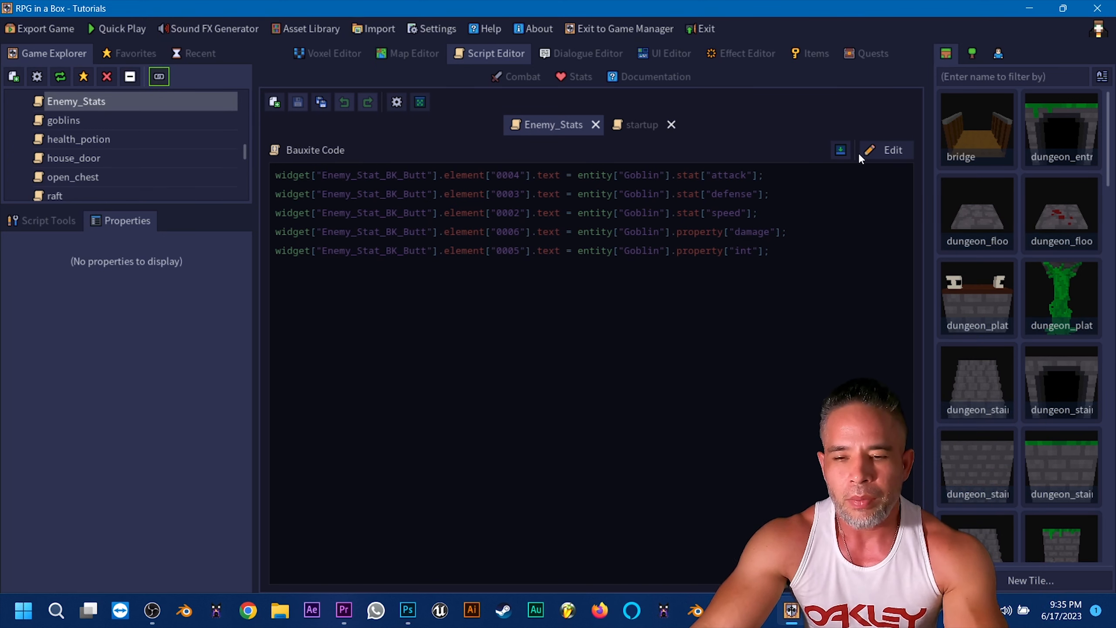
Show the visual node graph of the Enemy_Stats script above its Bauxite code
click(846, 150)
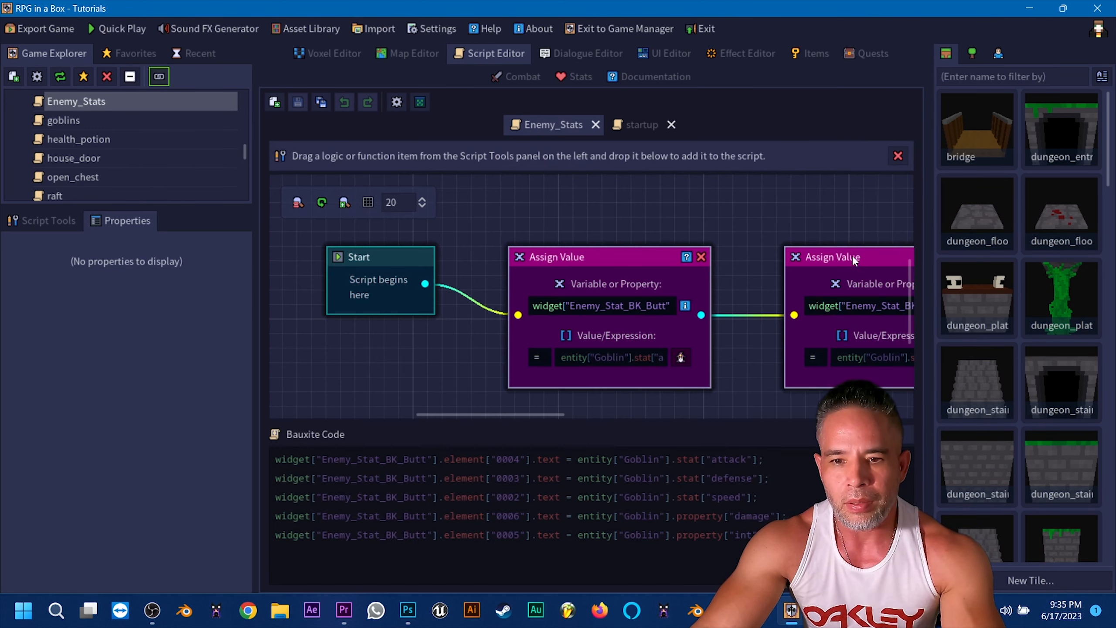
Expand the Enemy_Stats Bauxite code for editing, and play a new game to check the Goblin Warrior stat card
click(841, 434)
click(880, 153)
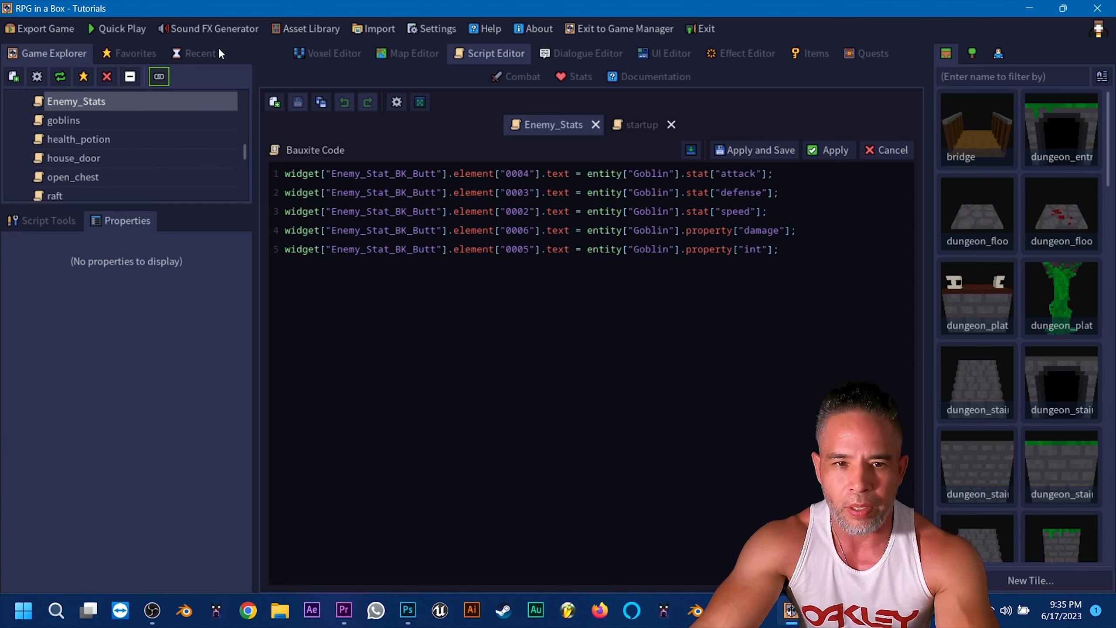
click(119, 29)
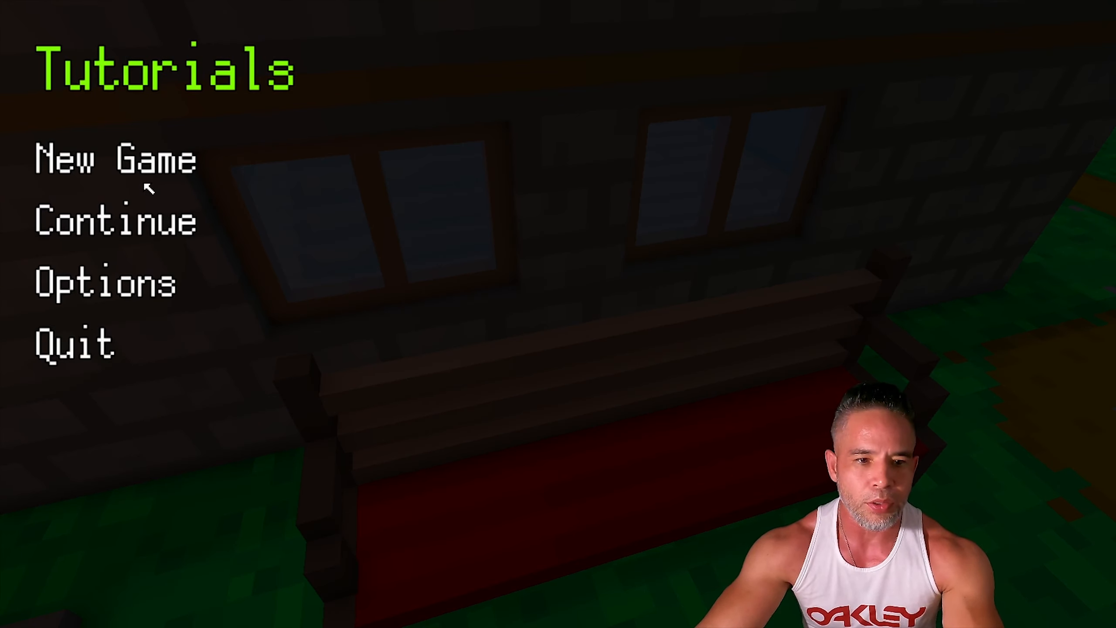
click(154, 174)
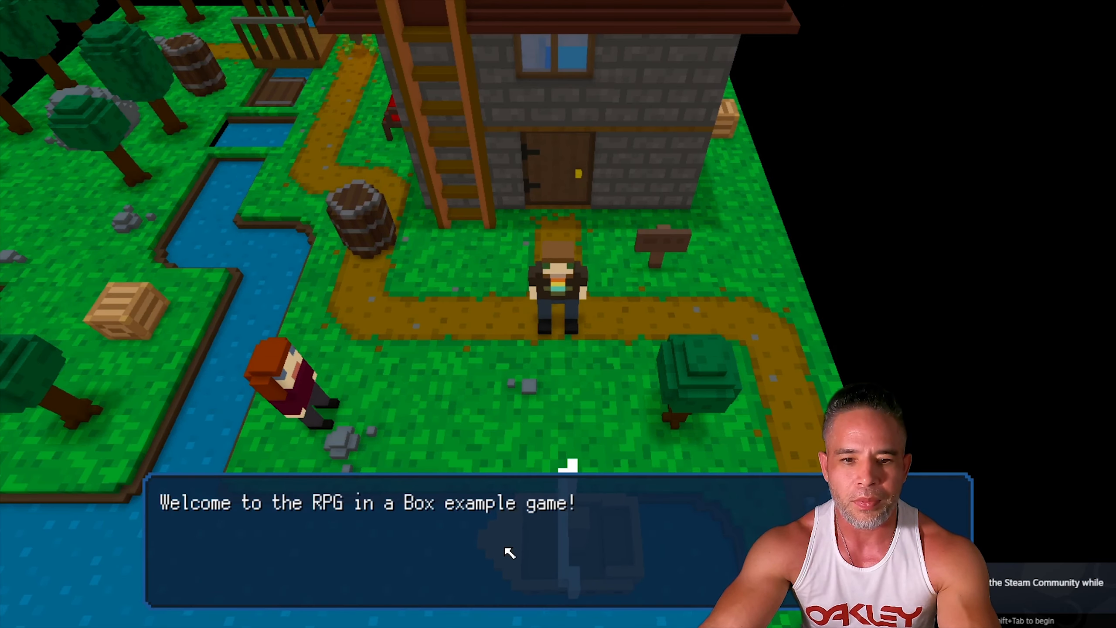
click(509, 551)
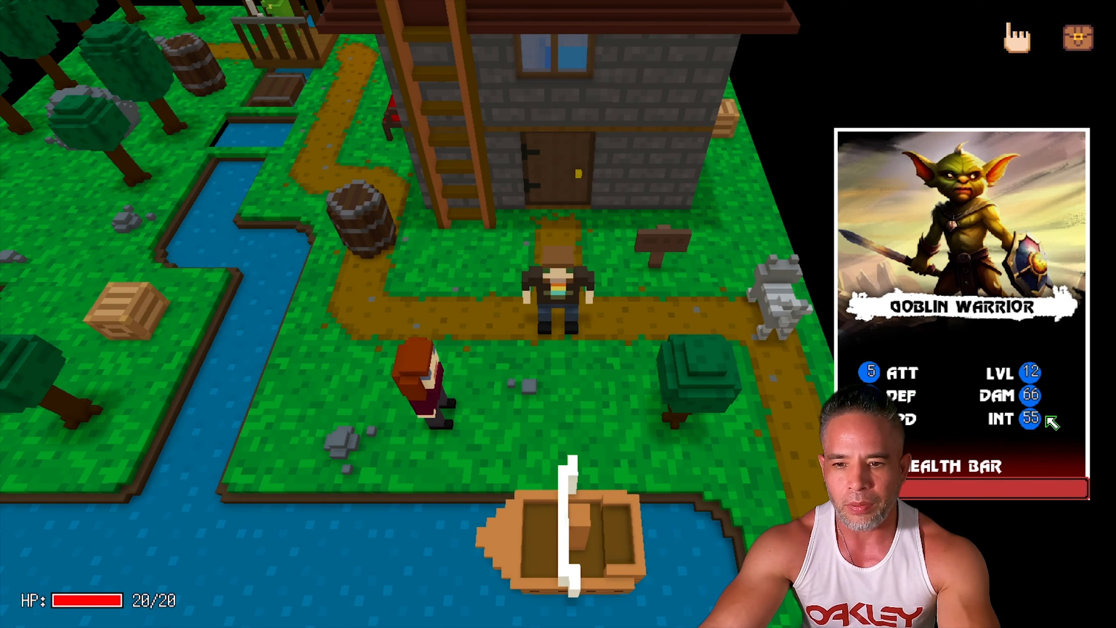
Walk the character to the barrel and use it repeatedly until the goblin's health bar is empty
click(384, 299)
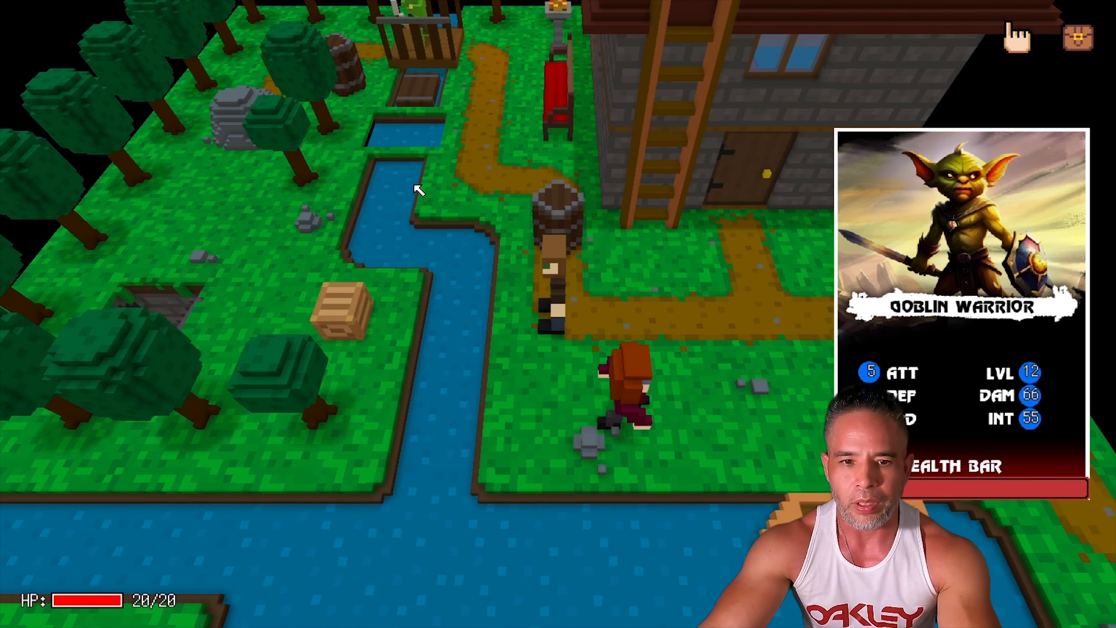
middle_drag(418, 190, 505, 129)
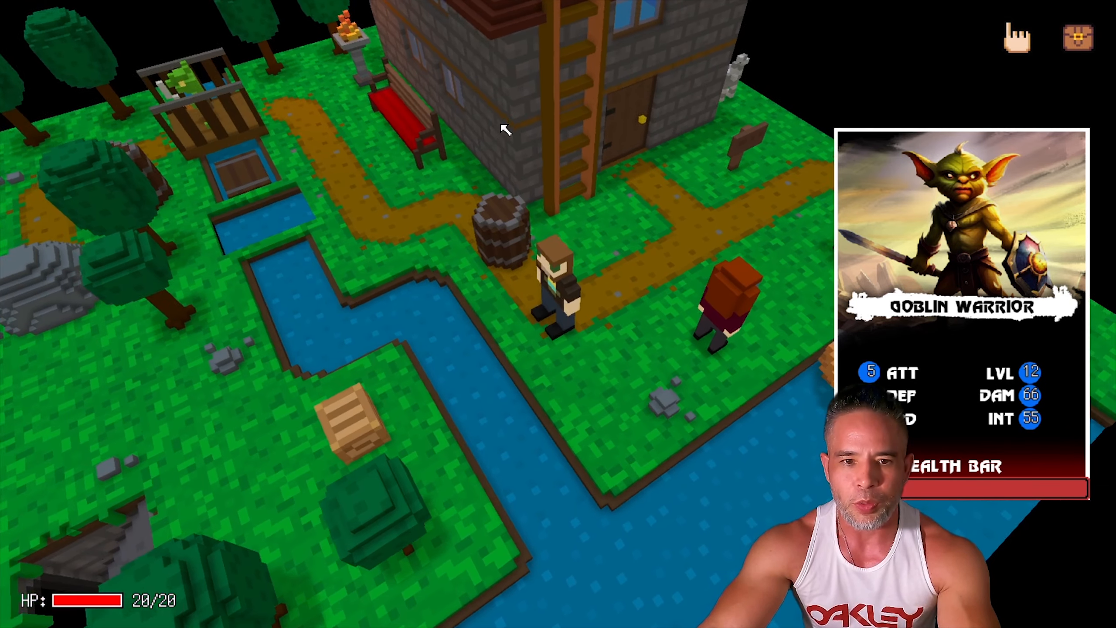
click(505, 225)
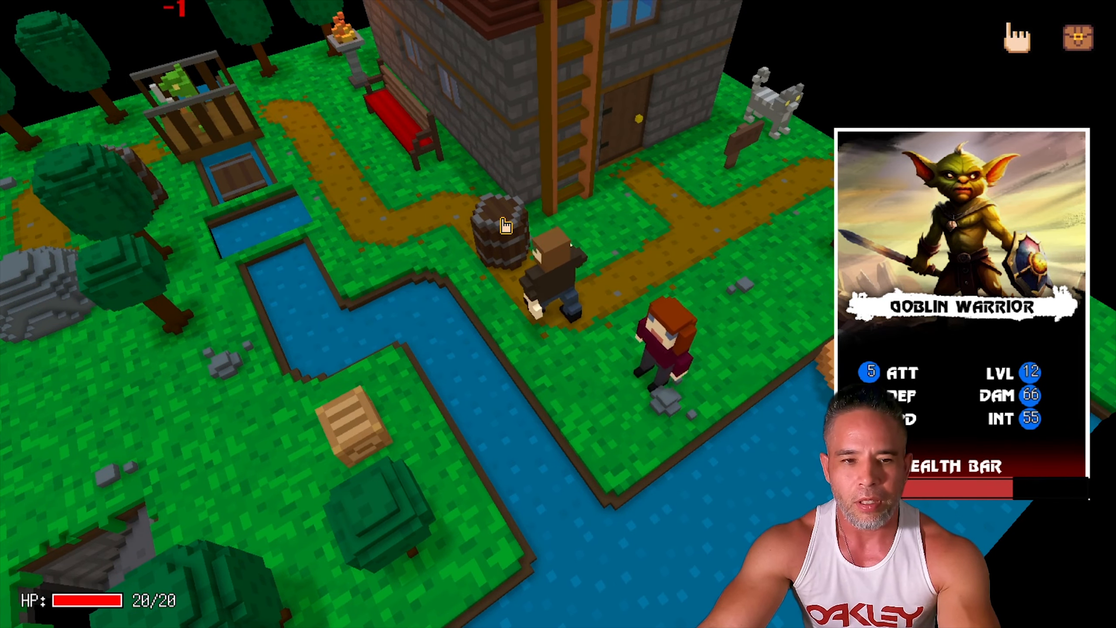
click(505, 225)
click(505, 225)
click(506, 225)
click(505, 225)
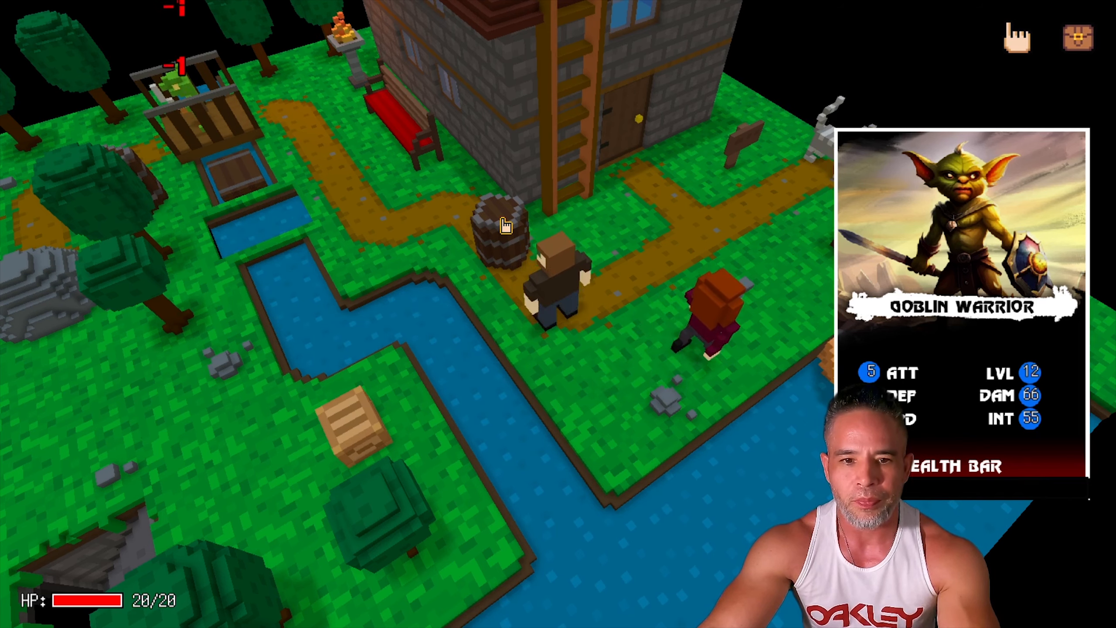
key(grave)
key(grave)
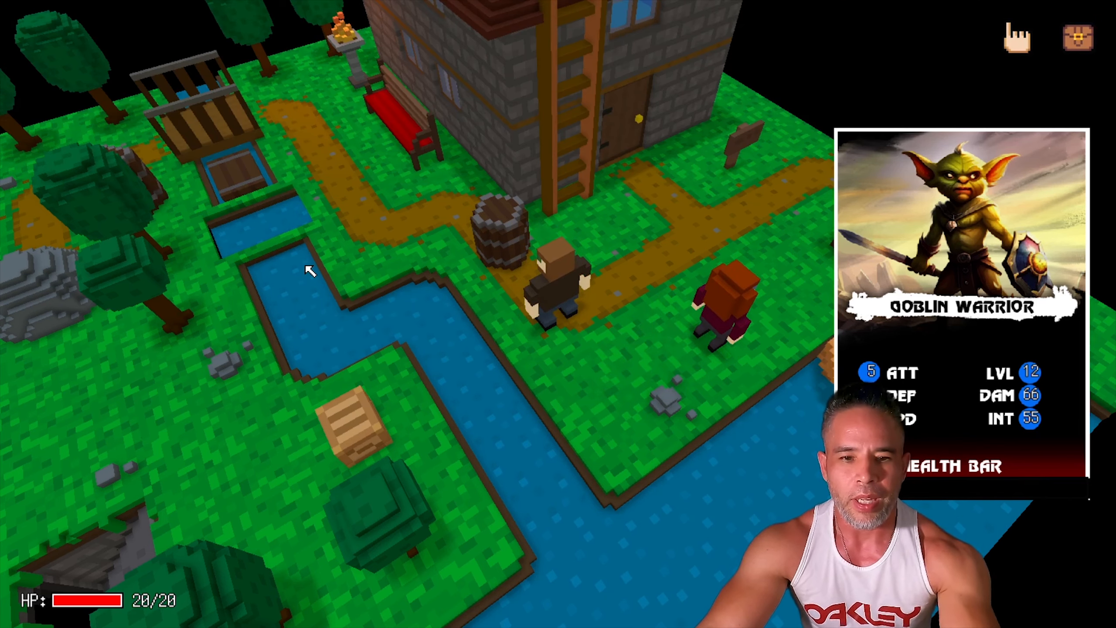
Quit the running game and return to the editor
key(Escape)
key(Up)
key(Return)
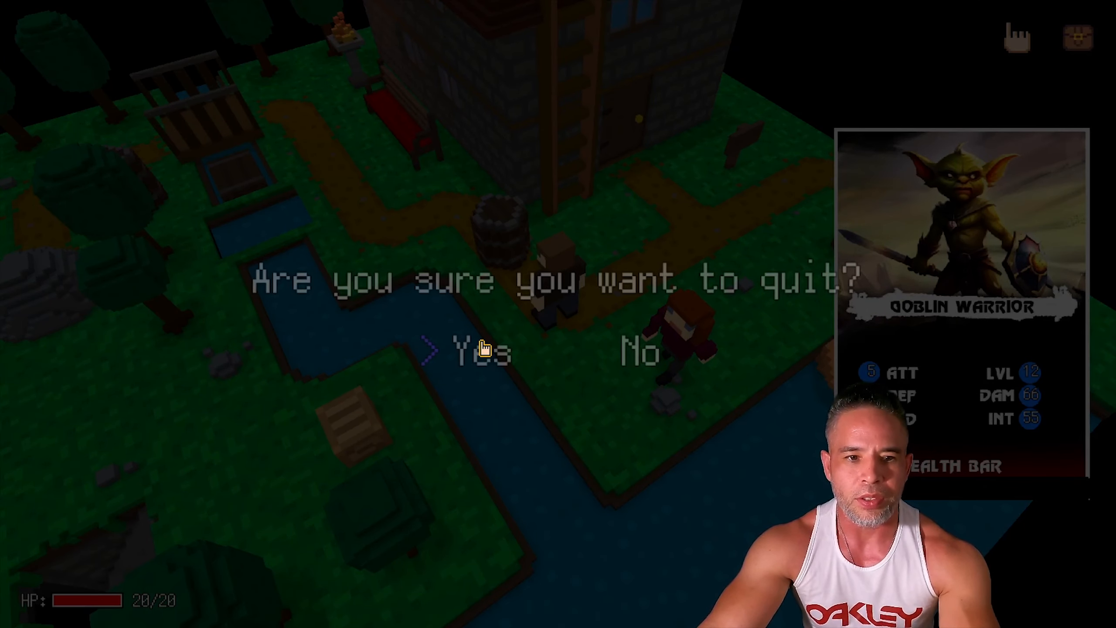
click(484, 347)
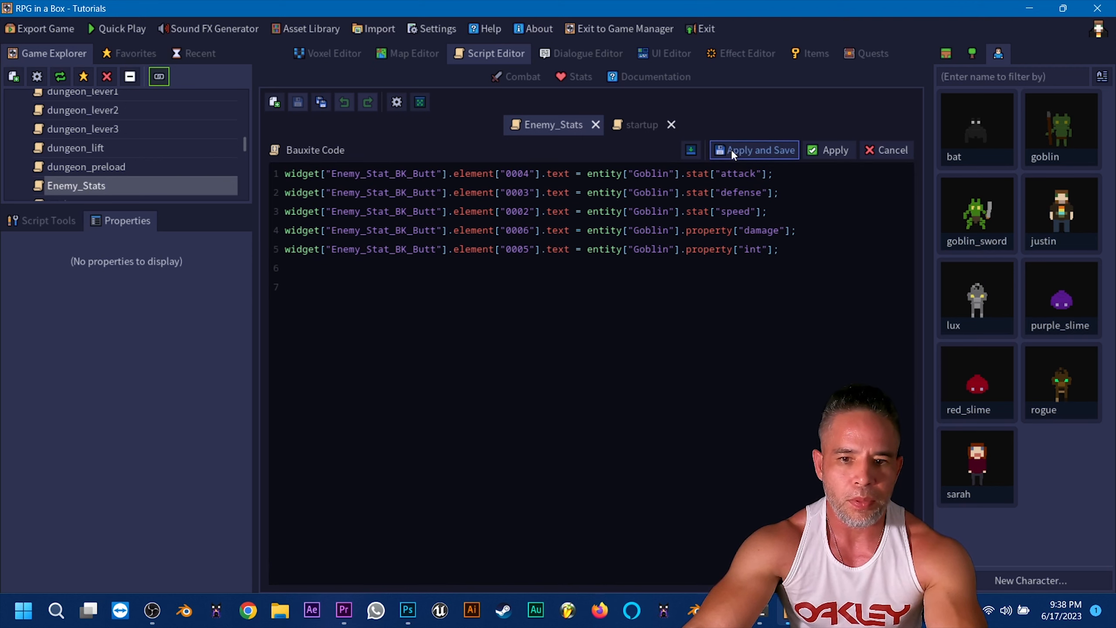
Create a new script named Goblin_Death and delete its default Display Message node
click(275, 103)
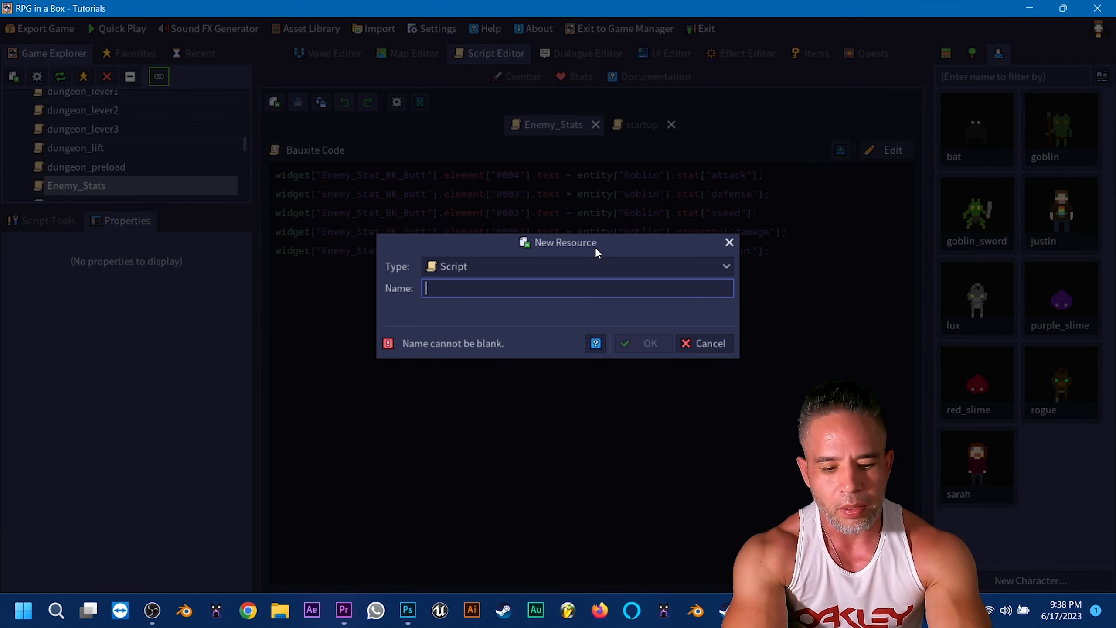
text(Goblin)
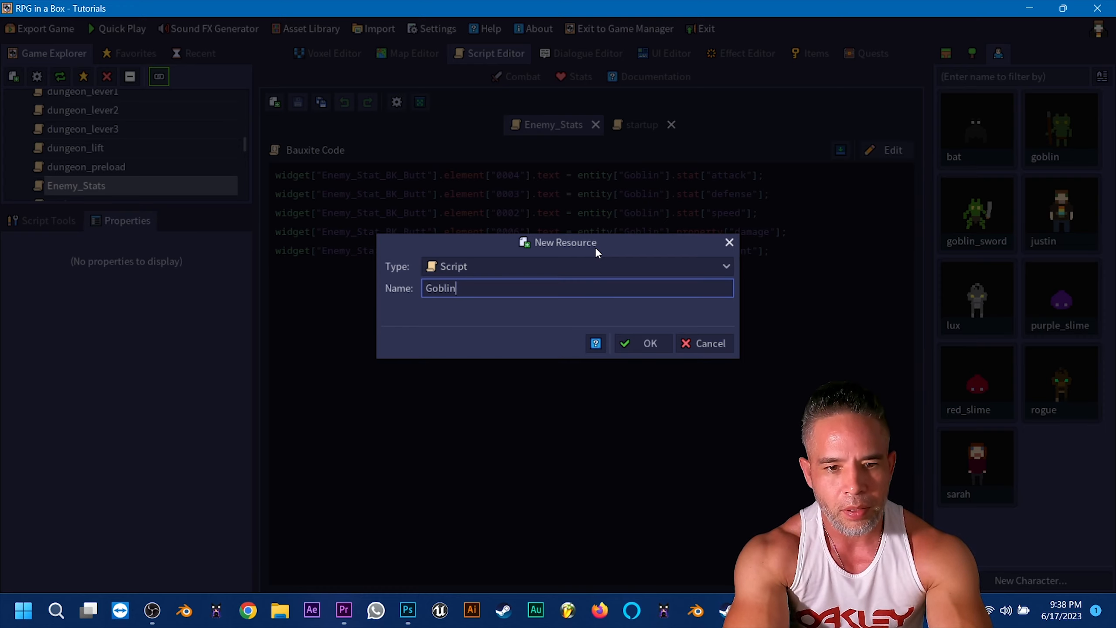
text(_Deat)
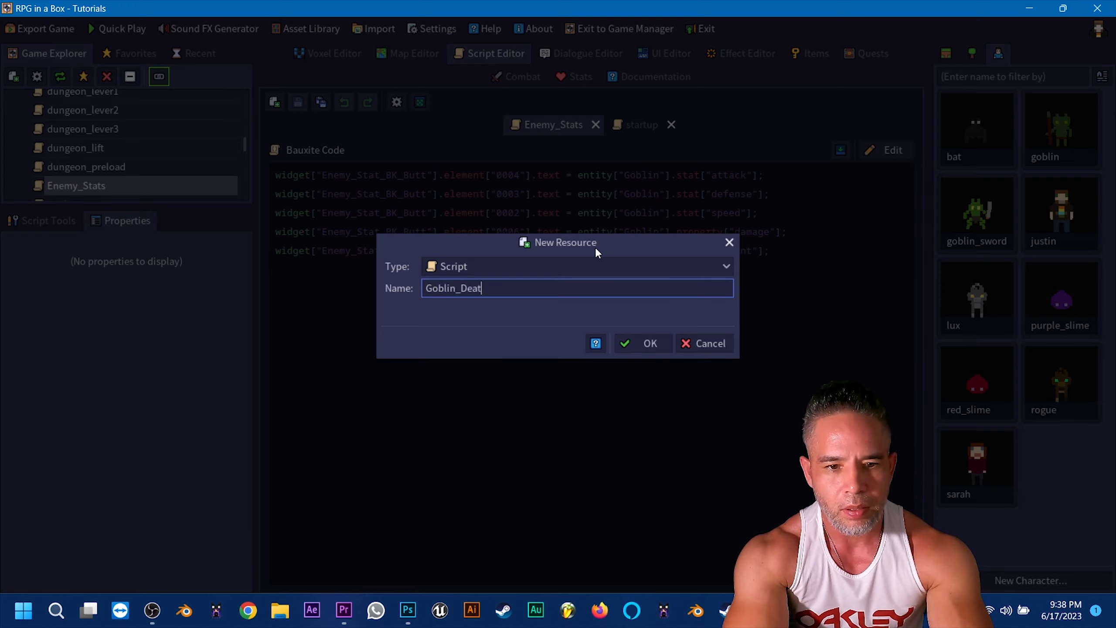
text(h)
key(Return)
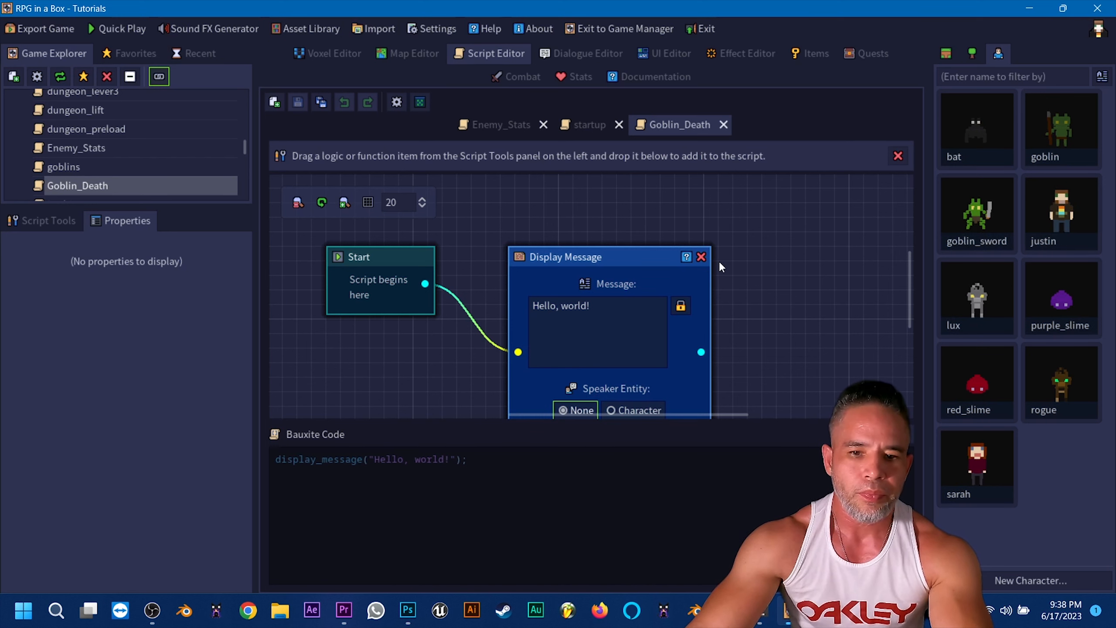
click(701, 257)
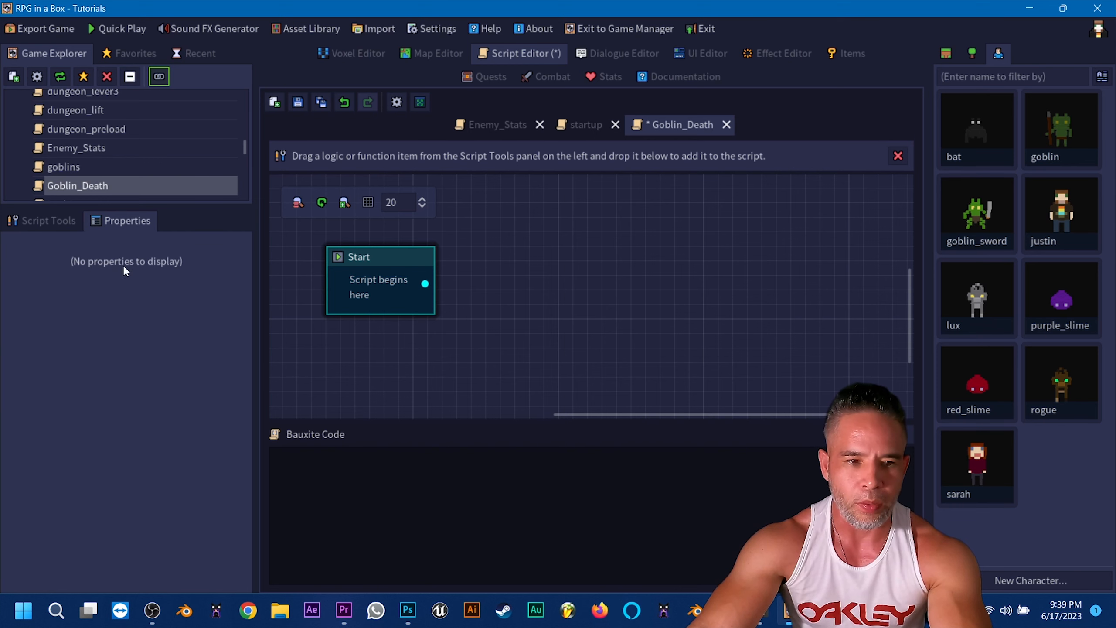
Search the available functions for "hide" and add the Hide Widget function to the Bauxite code of Goblin_Death
click(67, 221)
drag(78, 357, 2, 362)
key(BackSpace)
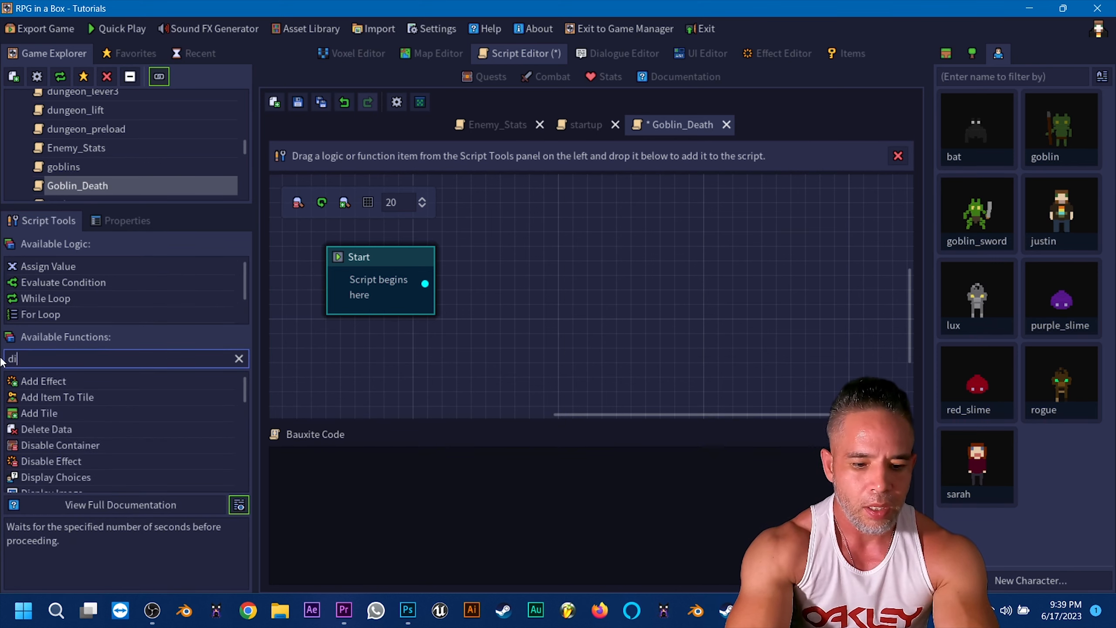
text(hide)
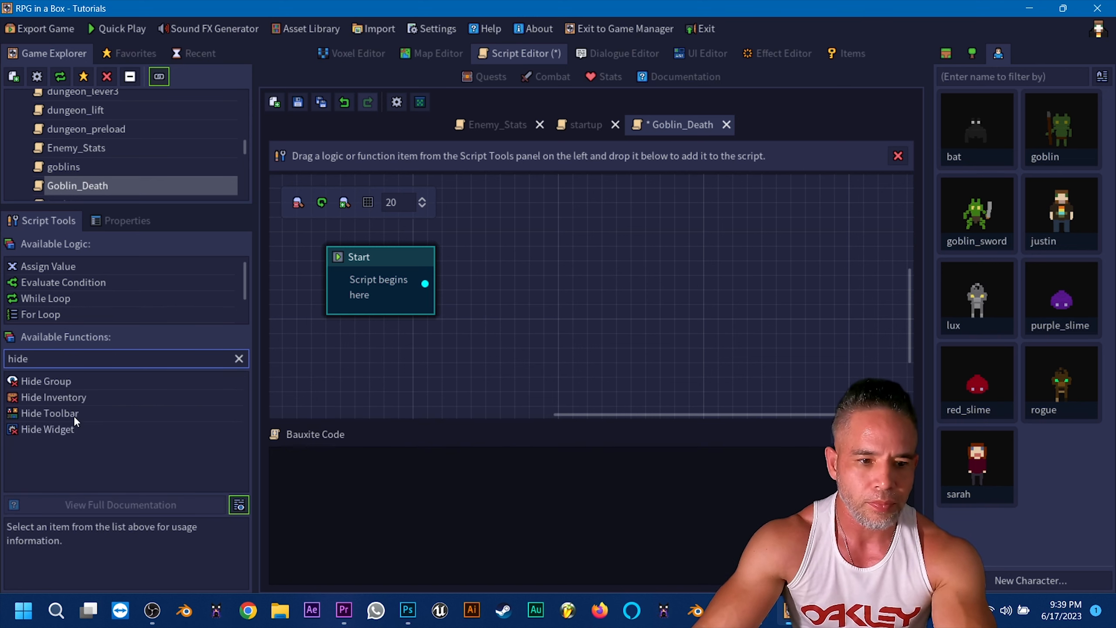
drag(75, 428, 406, 469)
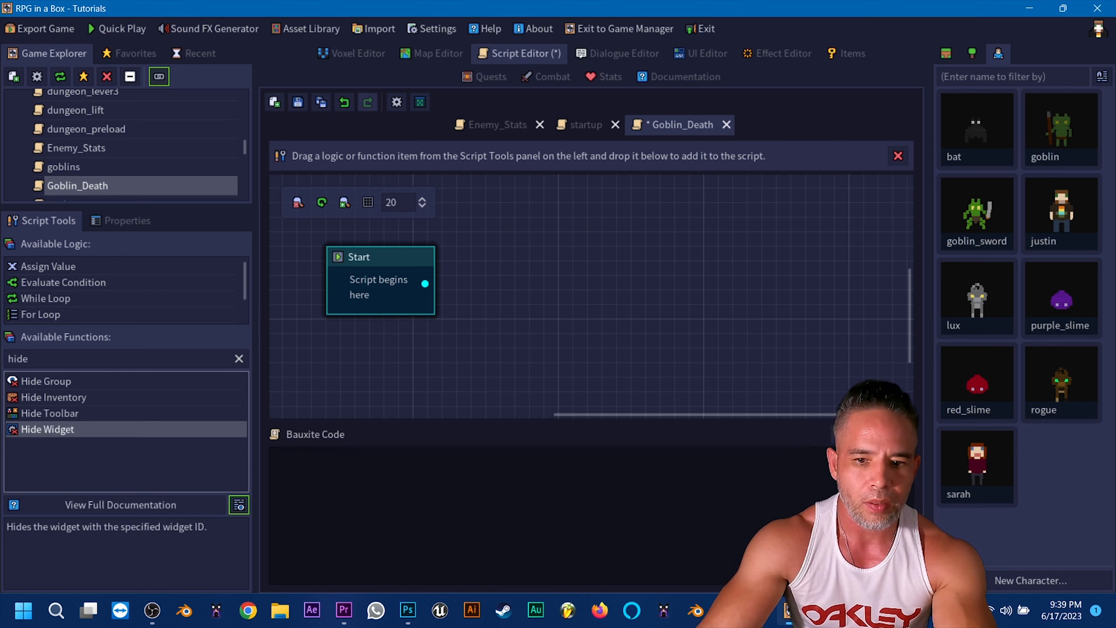
drag(72, 427, 373, 488)
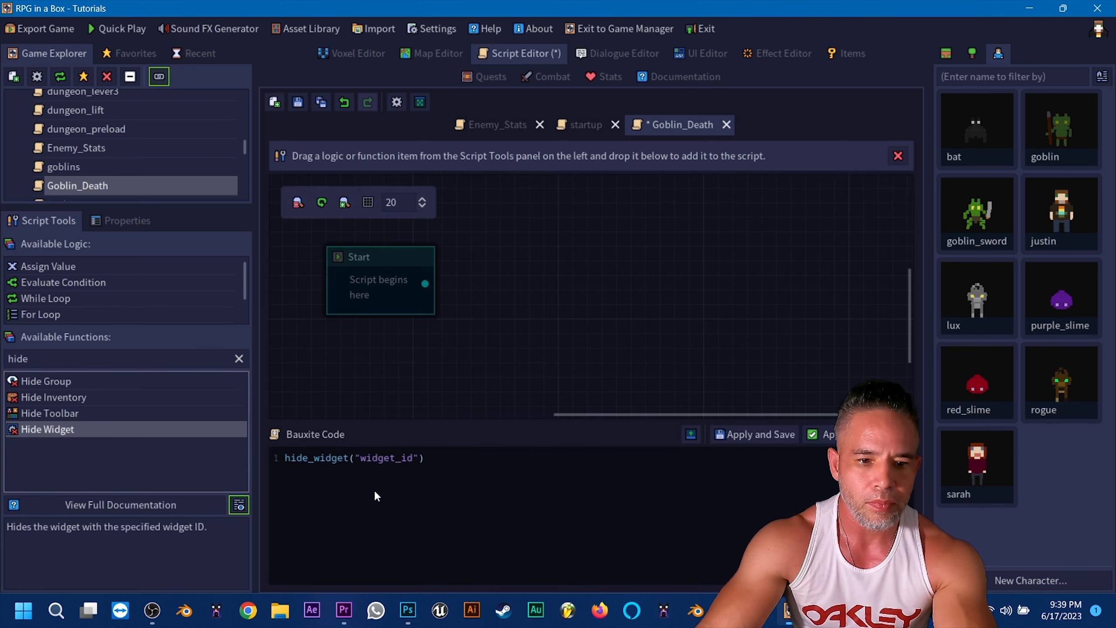
Copy the widget ID Enemy_Stat_BK from its widget properties into the hide_widget call, and end the line with a semicolon
click(712, 52)
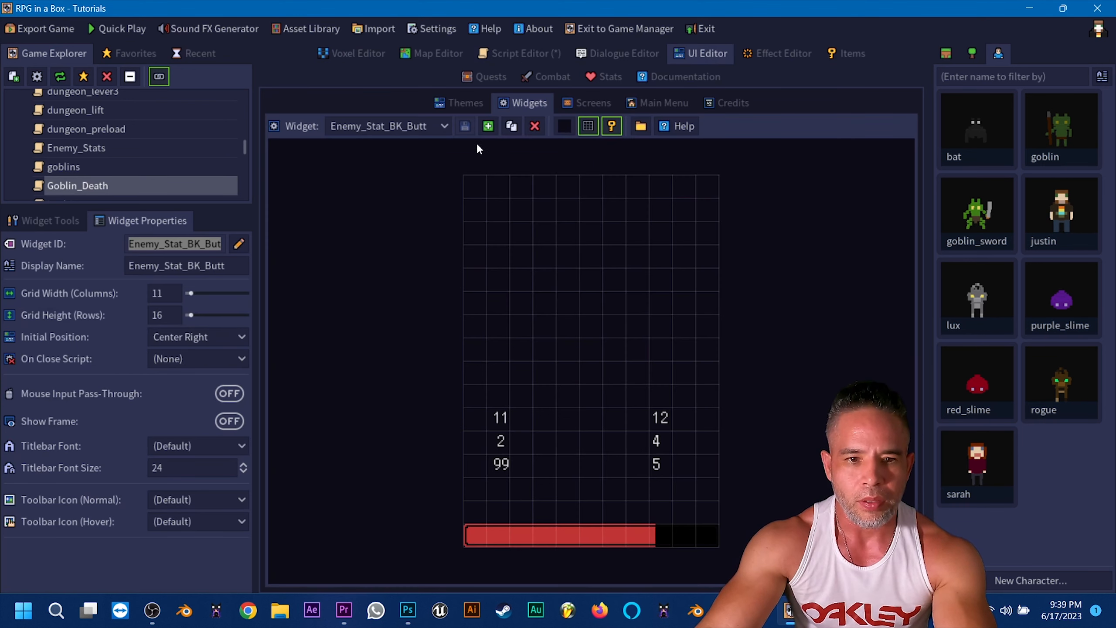
click(425, 129)
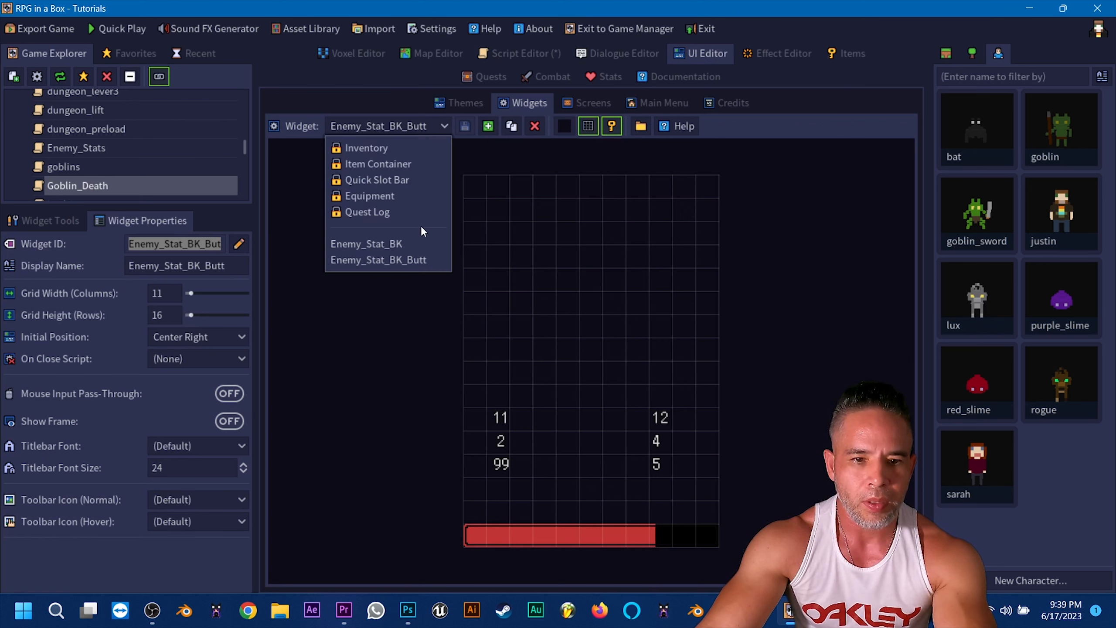
click(423, 247)
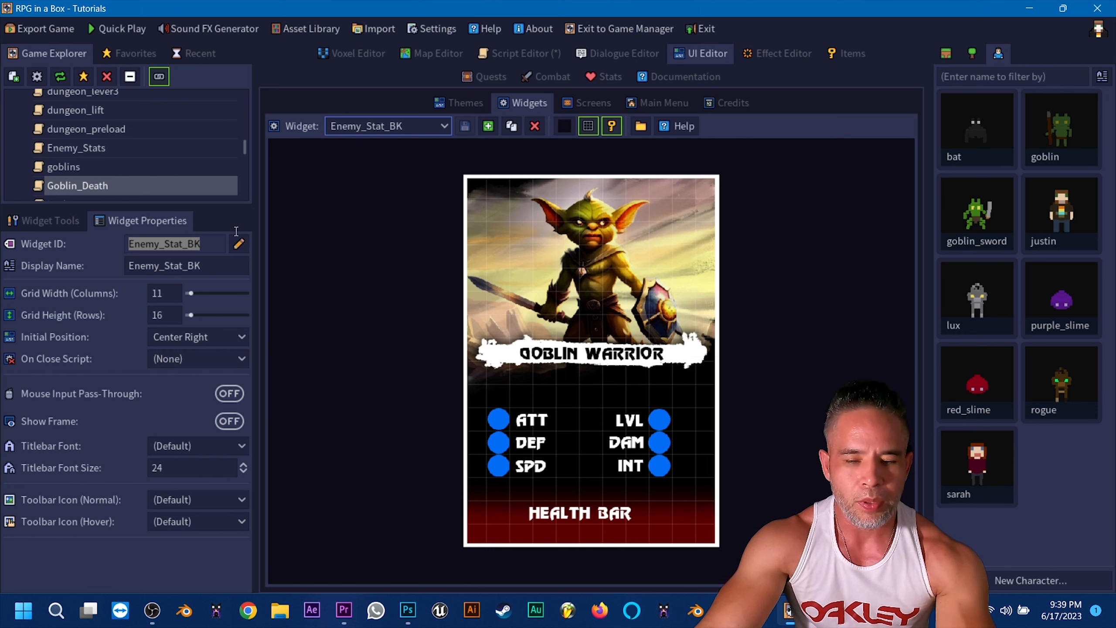
click(553, 51)
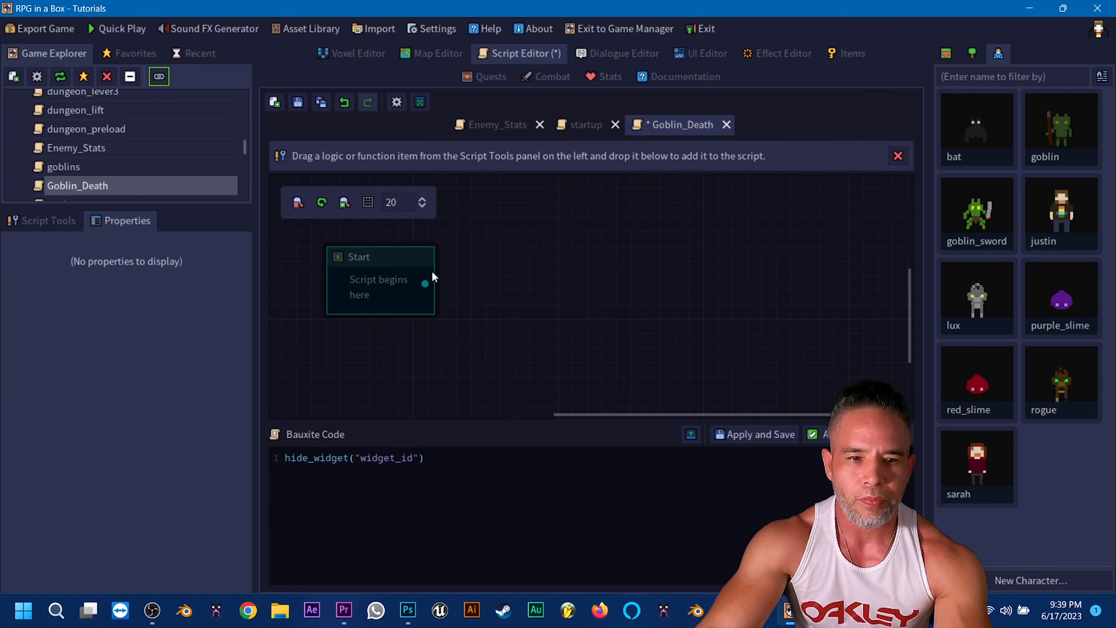
click(389, 459)
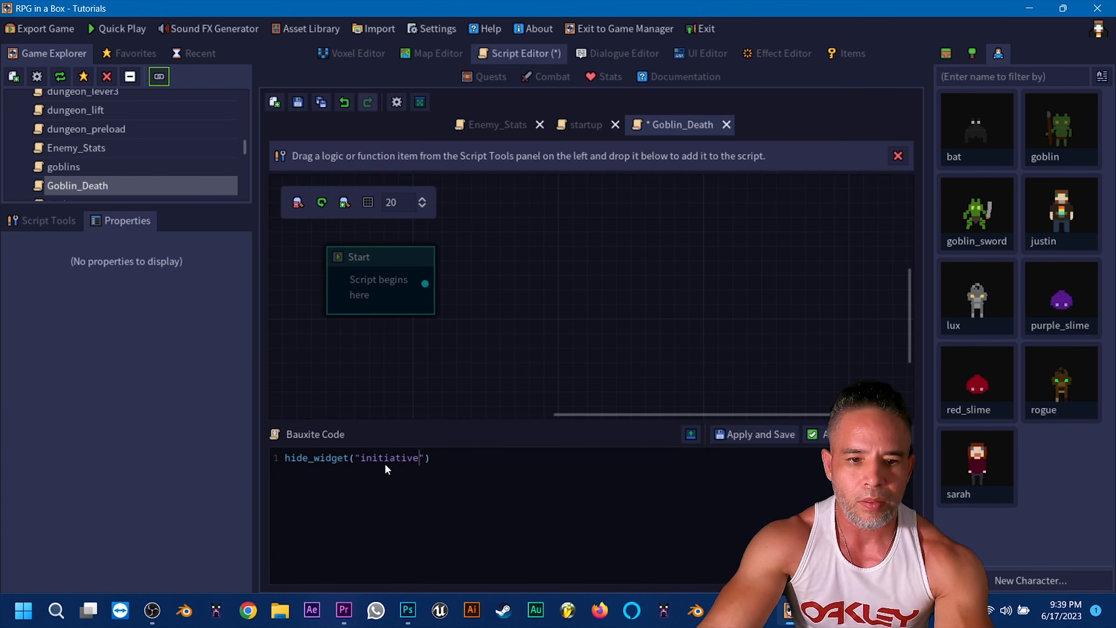
click(699, 52)
right_click(197, 244)
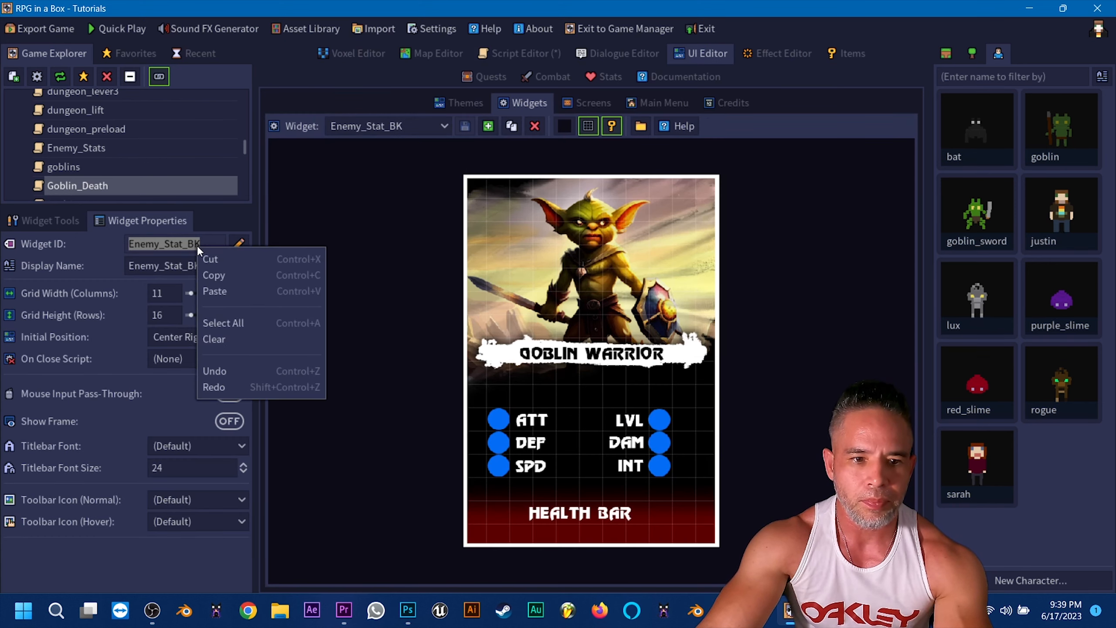
click(217, 273)
click(509, 54)
double_click(375, 457)
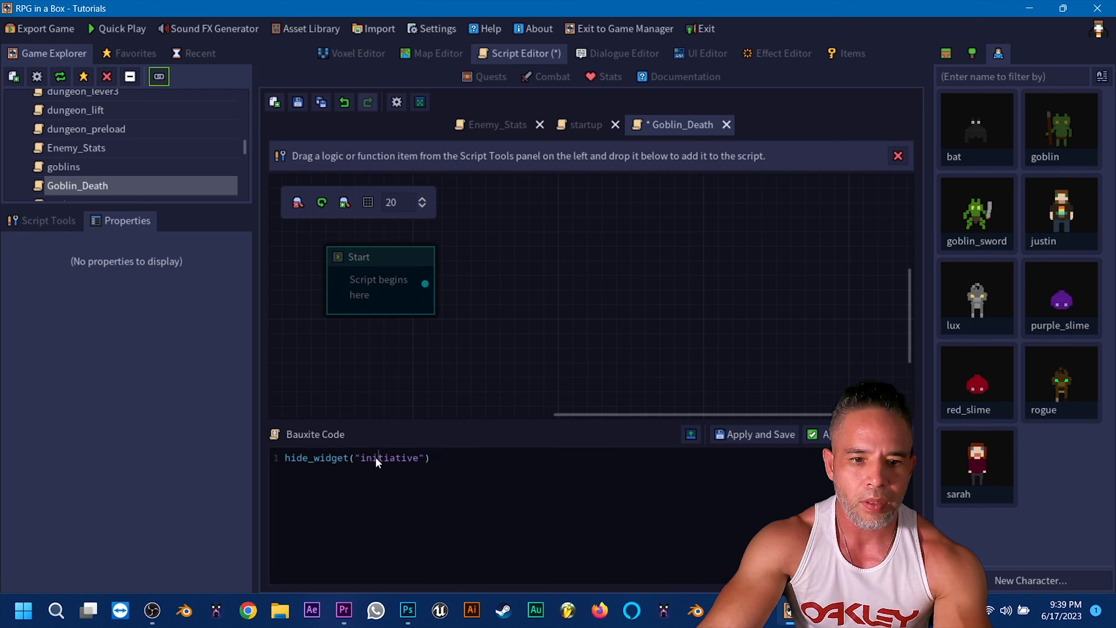
key(ctrl+v)
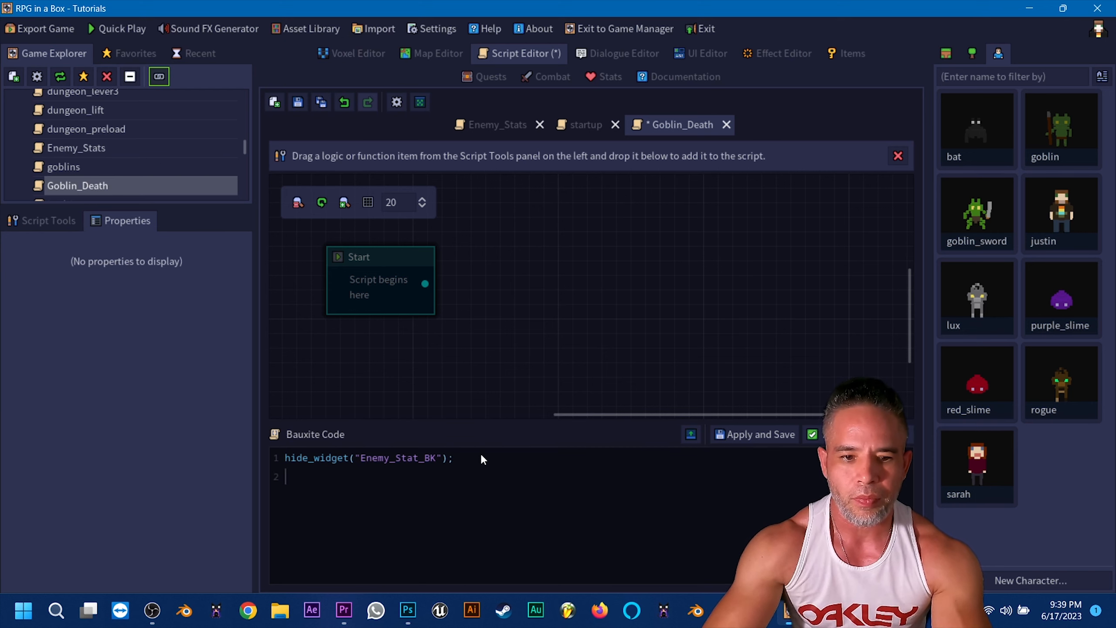
Duplicate the hide_widget line onto line 2 of the Goblin_Death code
drag(480, 458, 265, 458)
key(ctrl+c)
click(526, 459)
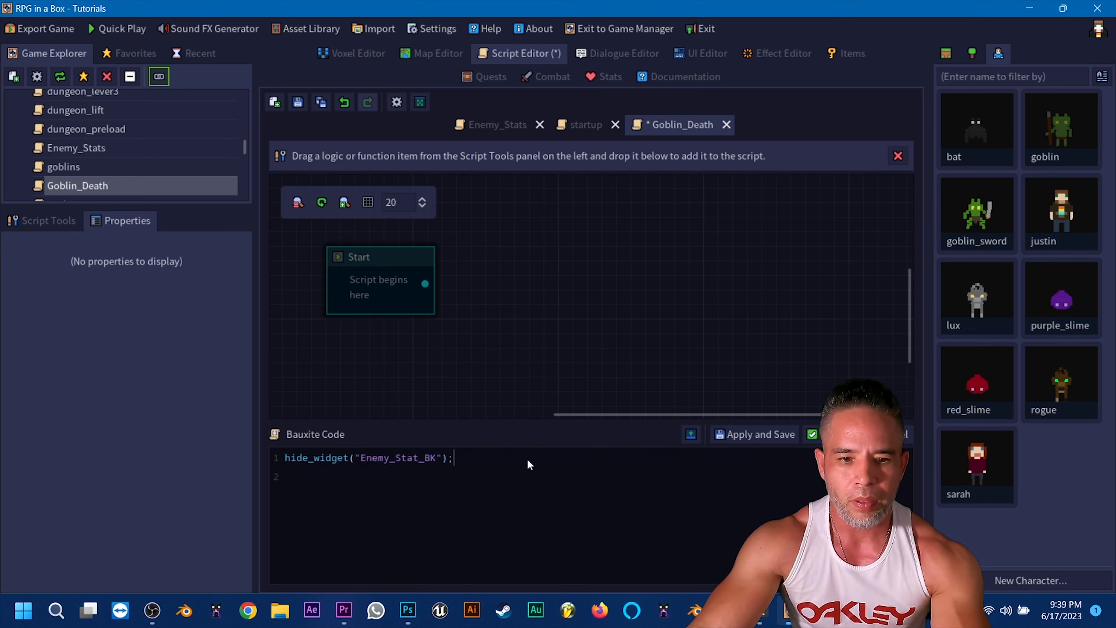
key(Return)
key(ctrl+v)
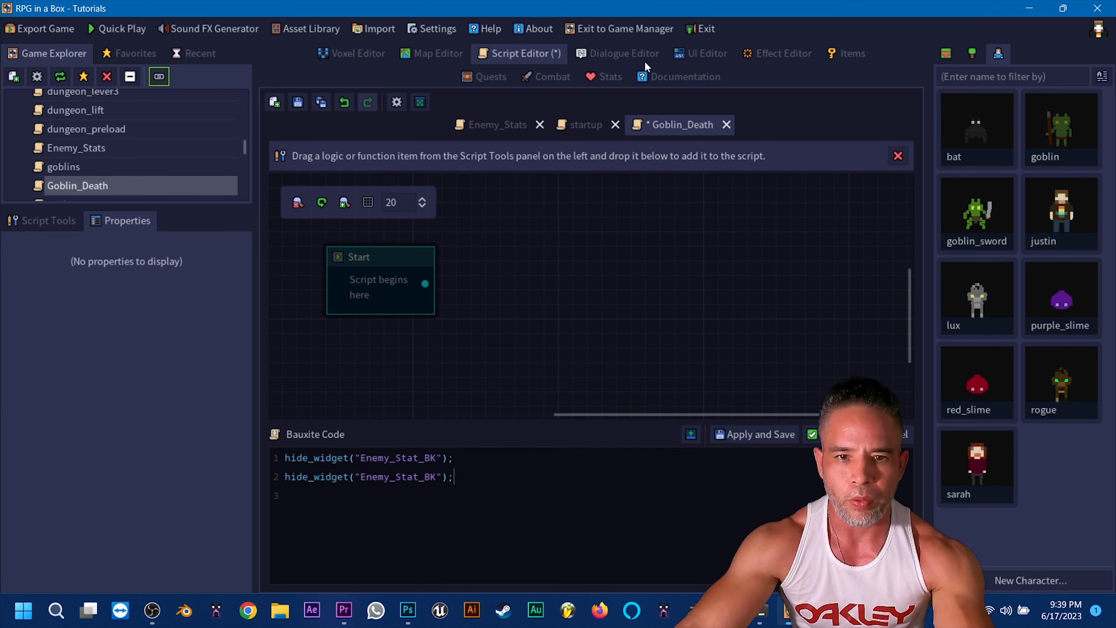
Replace the widget ID on line 2 with Enemy_Stat_BK_Butt, copied from that widget's properties, and apply the code
click(700, 53)
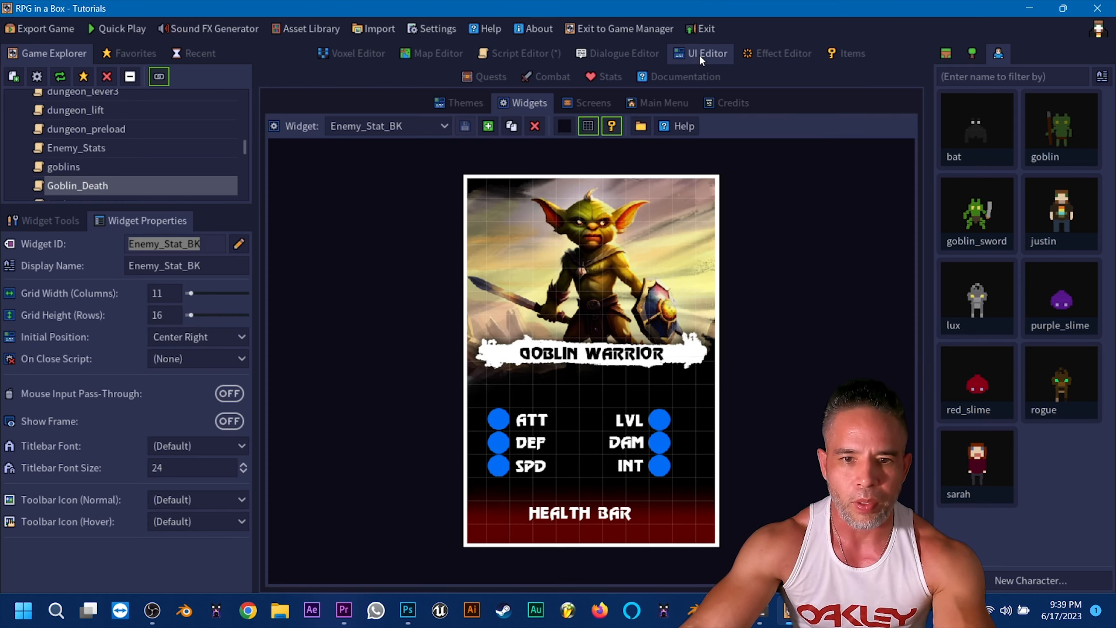
click(396, 124)
click(378, 269)
double_click(186, 249)
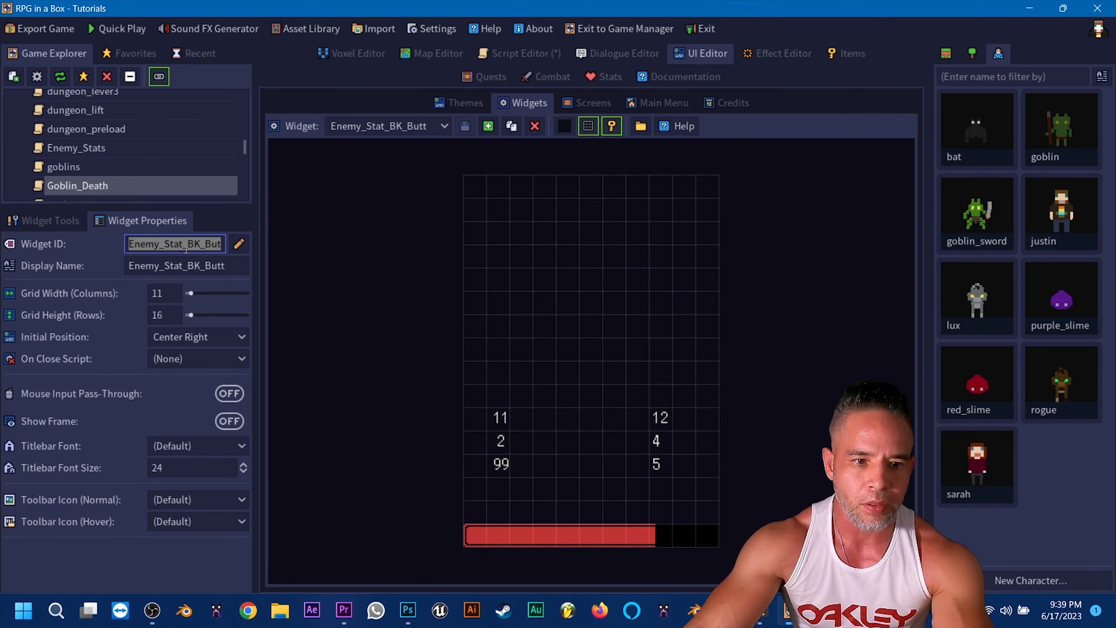
click(508, 54)
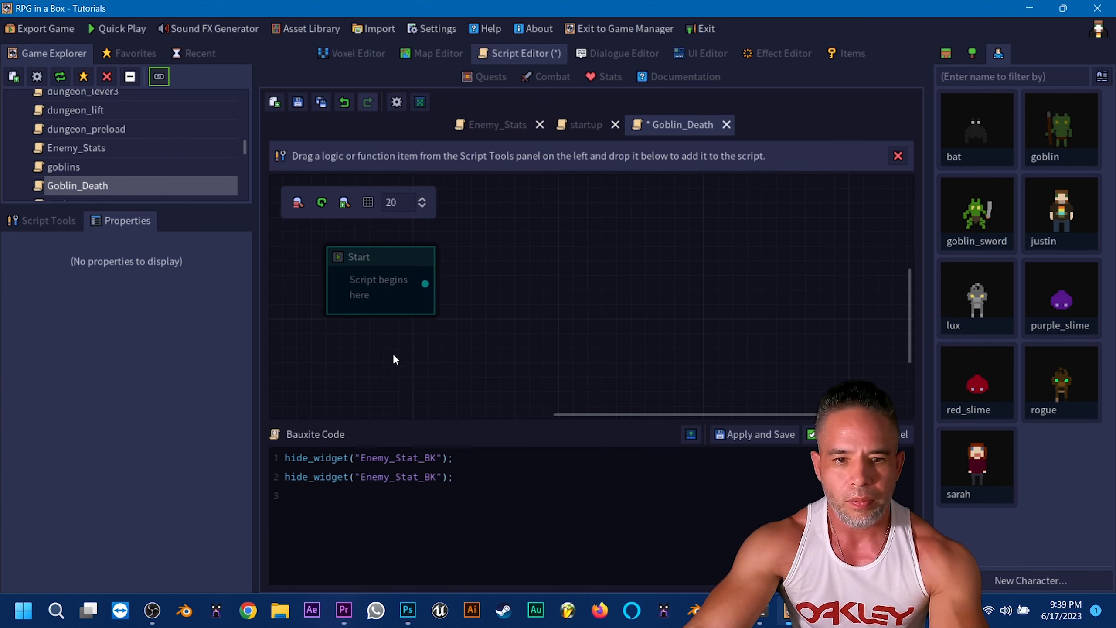
double_click(404, 480)
key(ctrl+v)
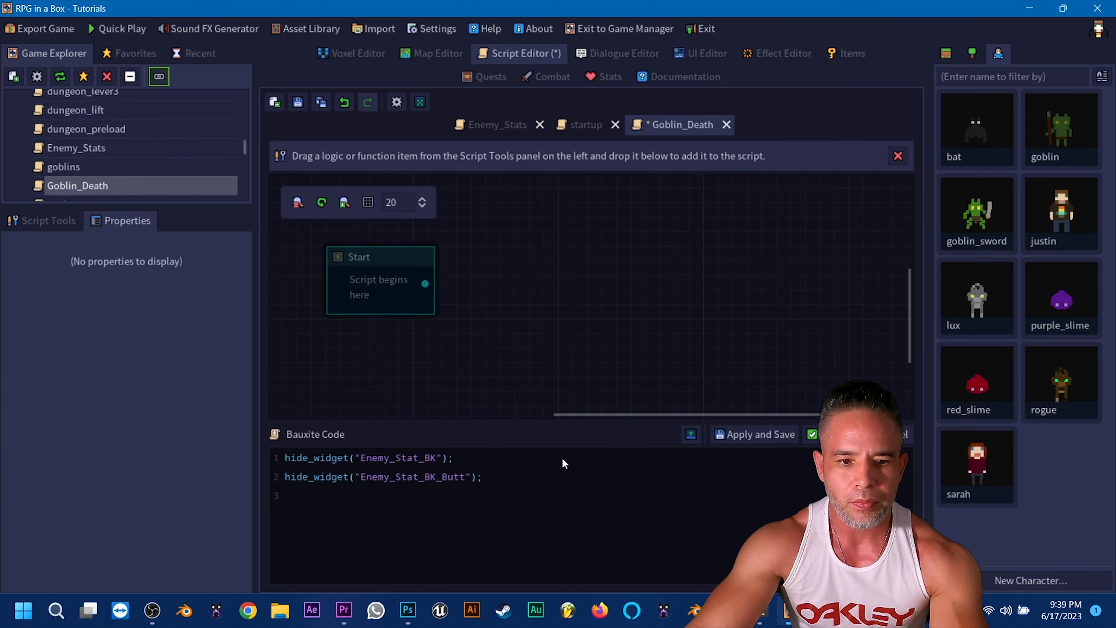
click(828, 435)
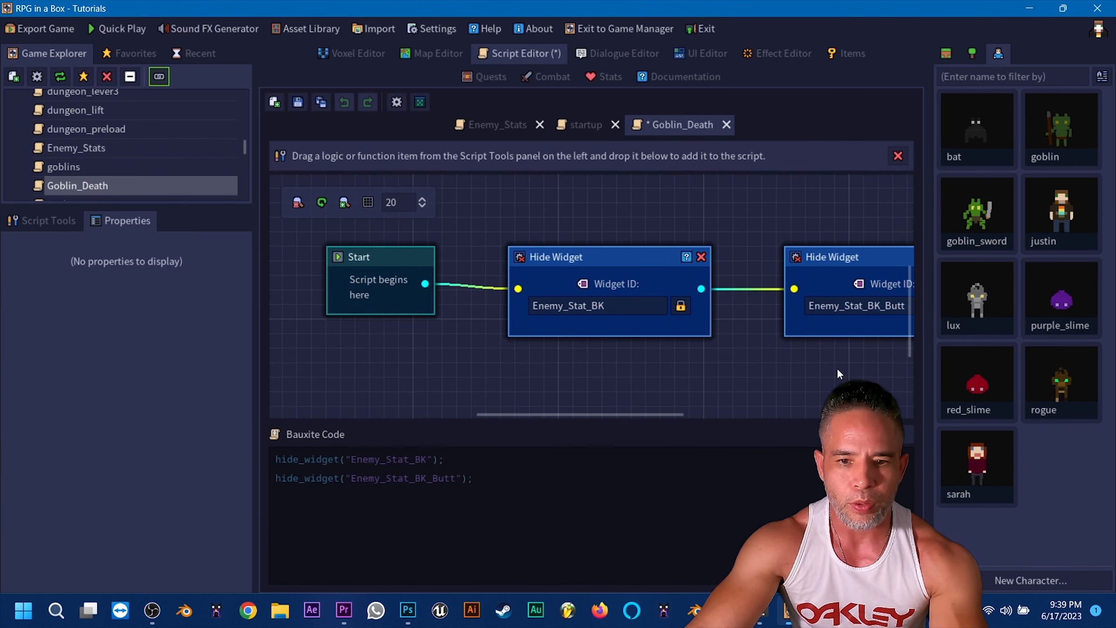
Save the Goblin_Death script and set the overworld goblin's On Death action to Run Script with Goblin_Death, saving the map
click(297, 103)
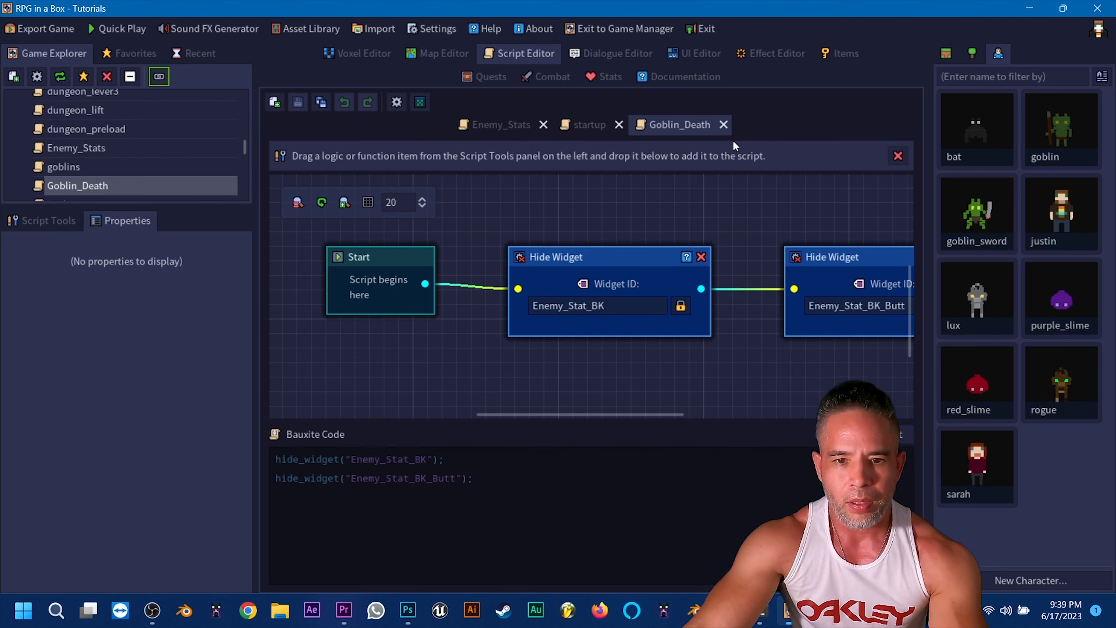
click(428, 56)
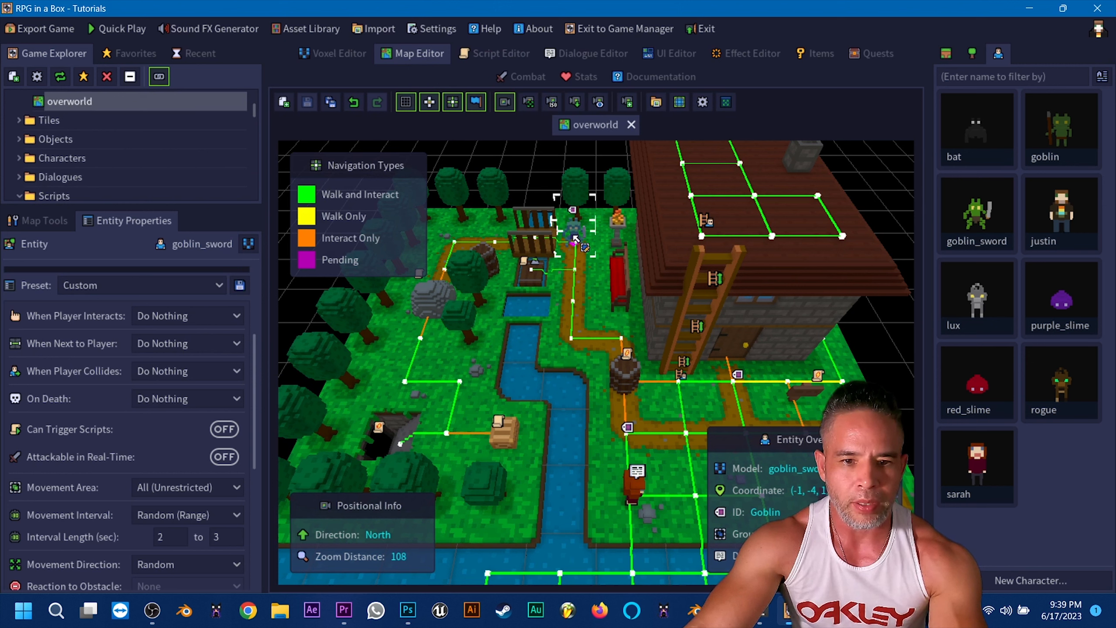
drag(253, 365, 253, 373)
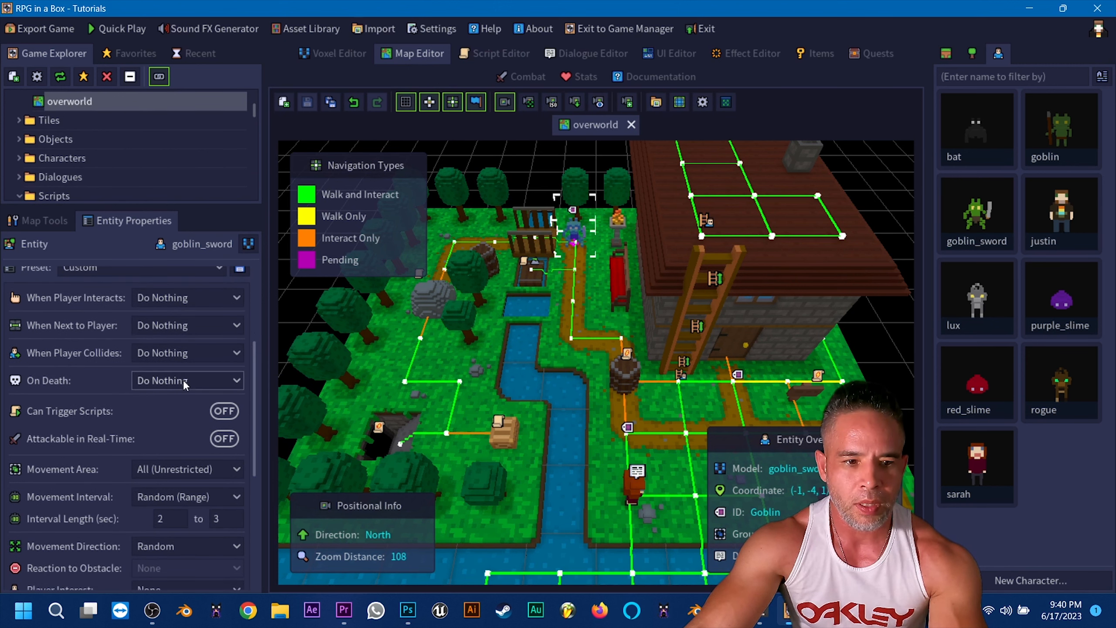
click(163, 380)
click(172, 419)
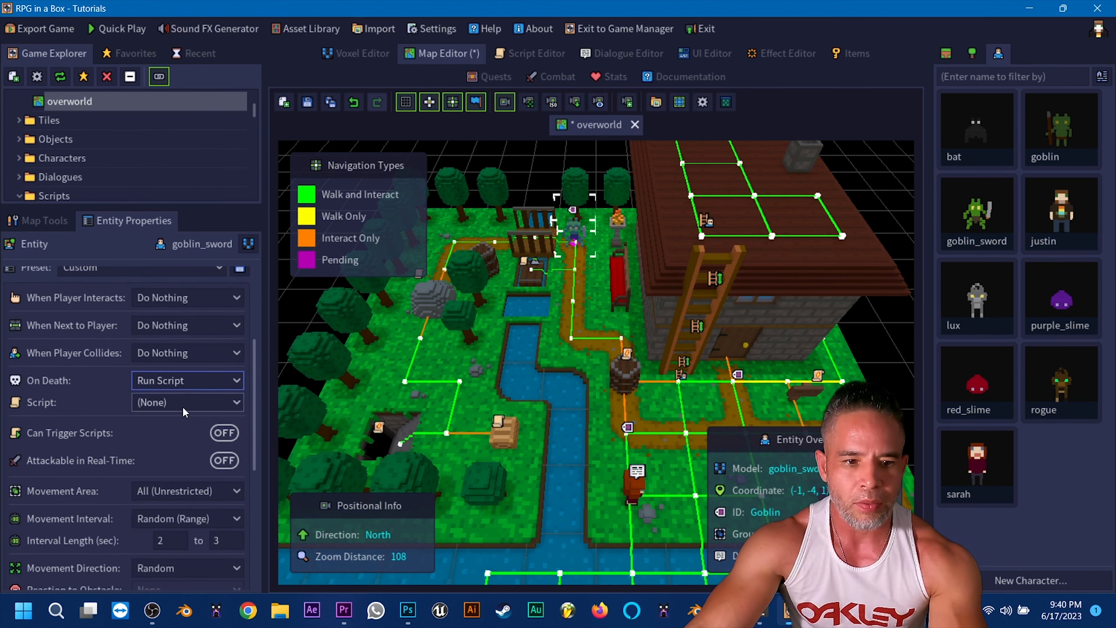
click(183, 404)
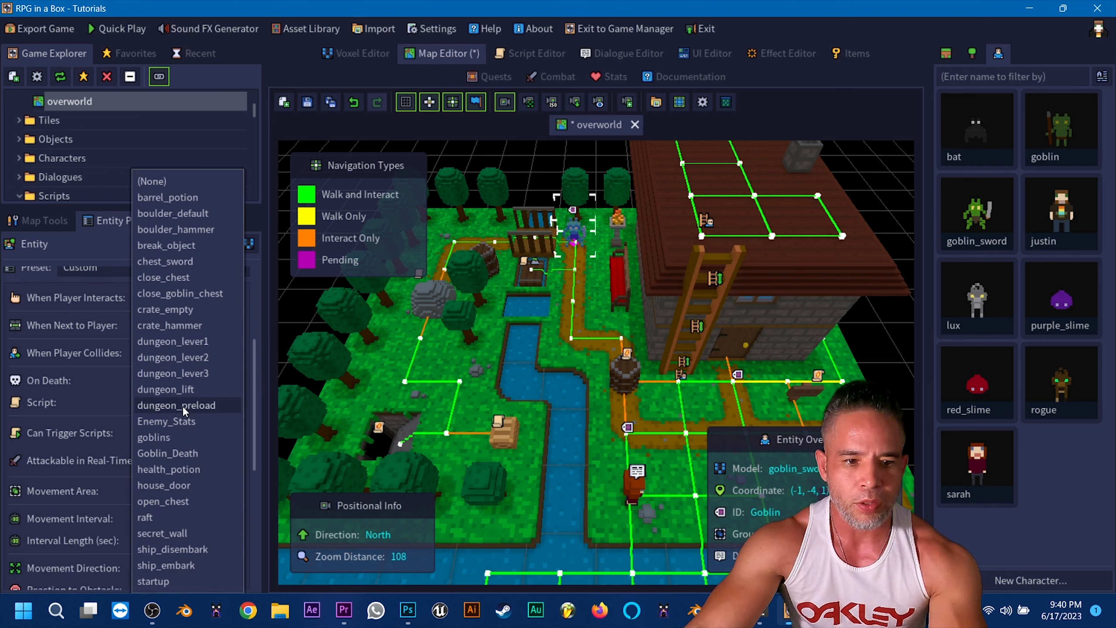
click(188, 454)
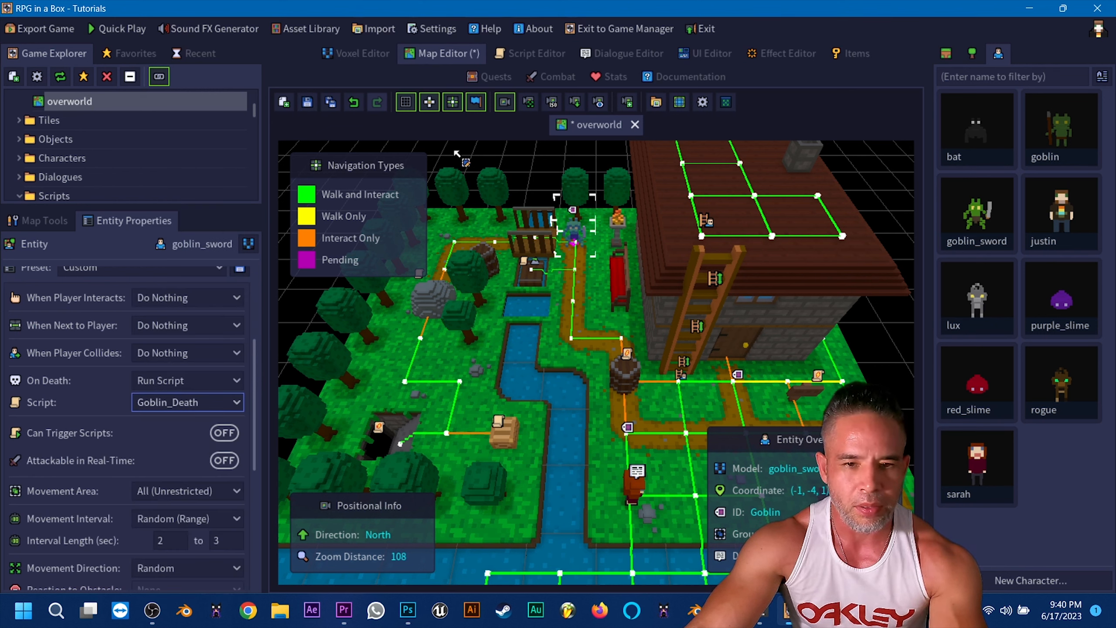
click(308, 103)
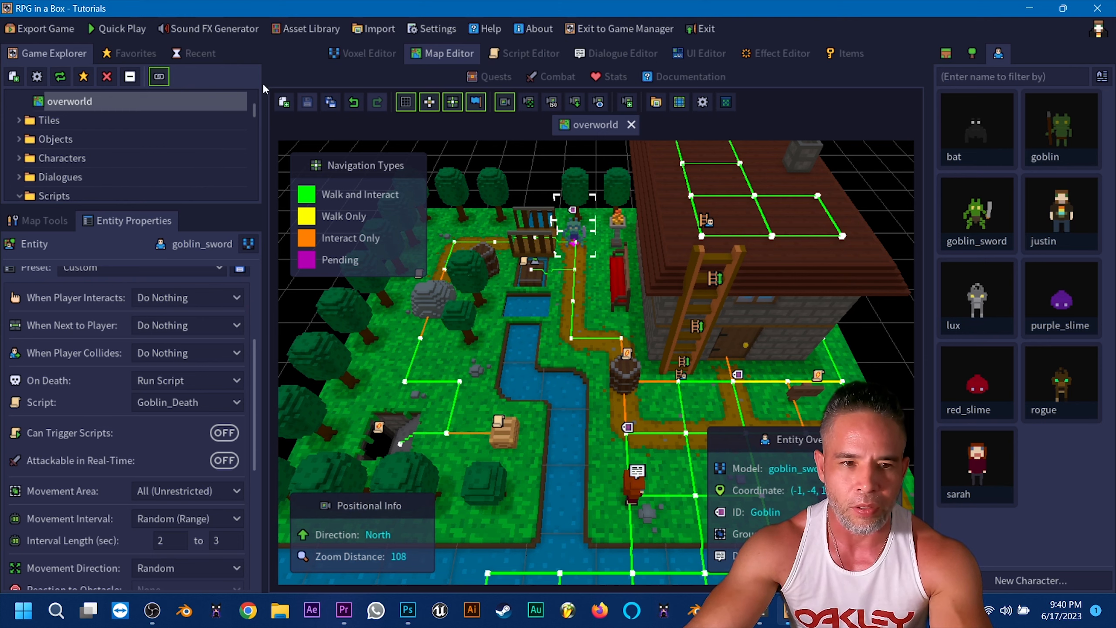
Playtest a new game, dismissing the welcome message and walking to the barrel, to check that the stat card hides when the goblin dies
click(116, 29)
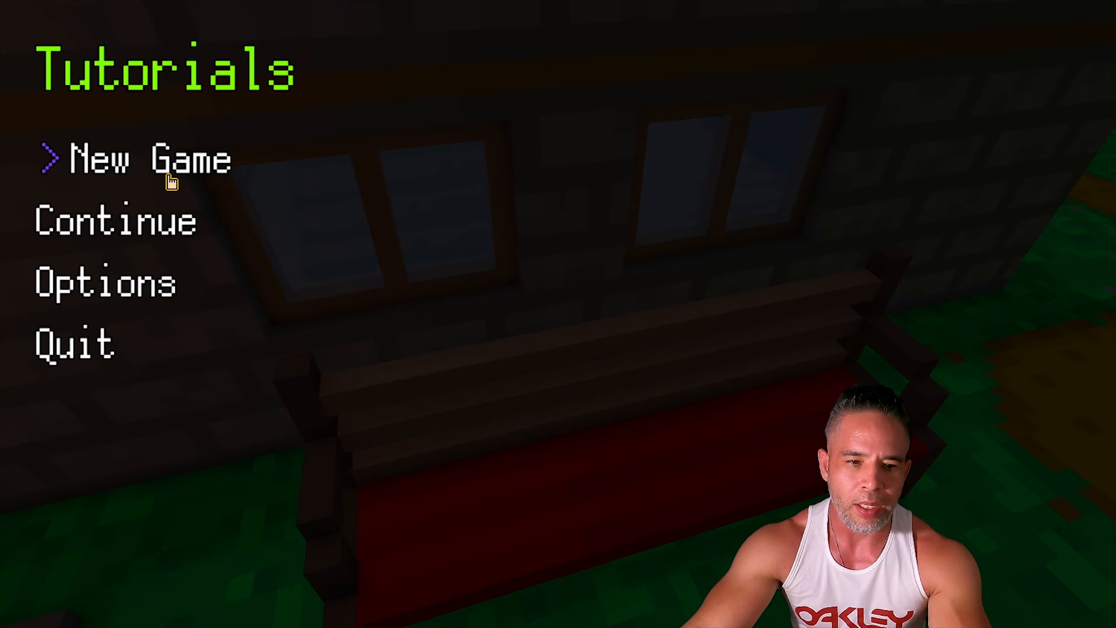
click(171, 182)
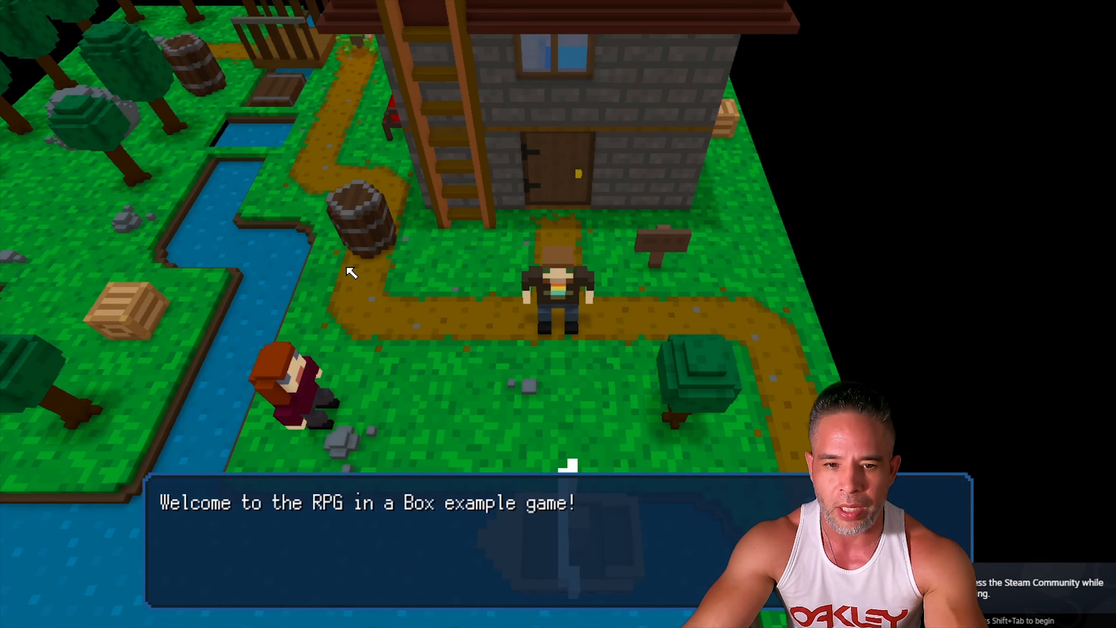
click(441, 531)
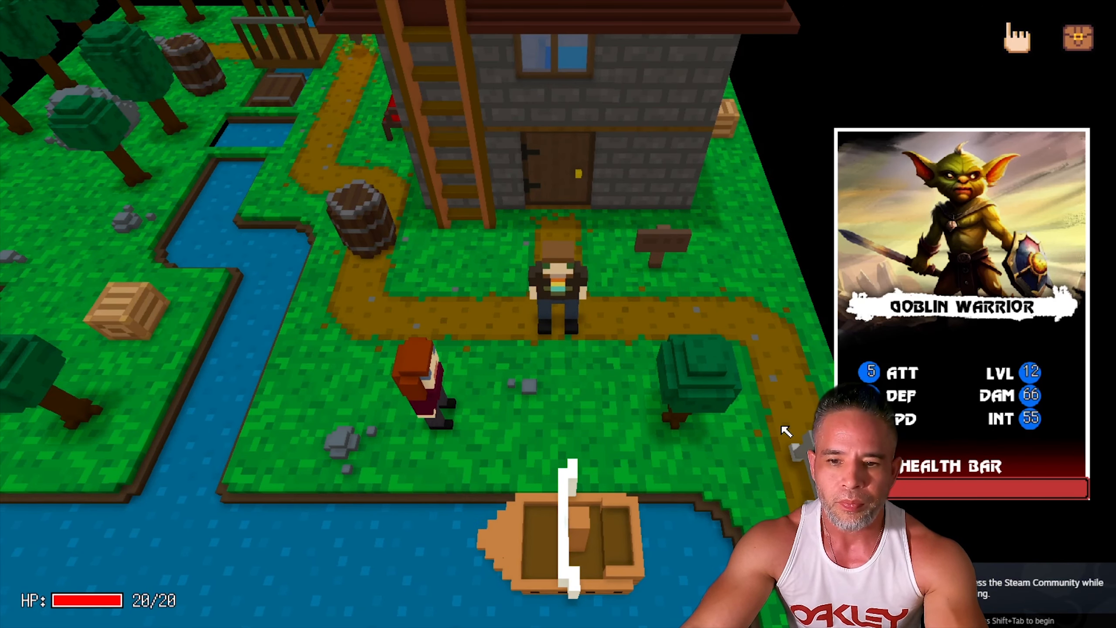
click(388, 303)
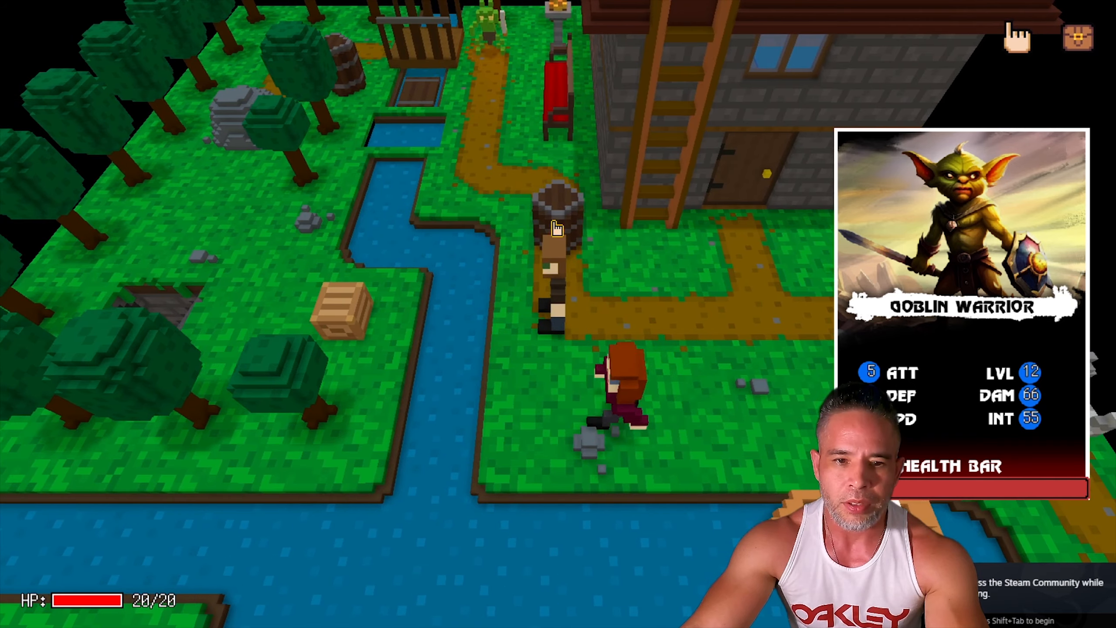
middle_drag(434, 214, 516, 180)
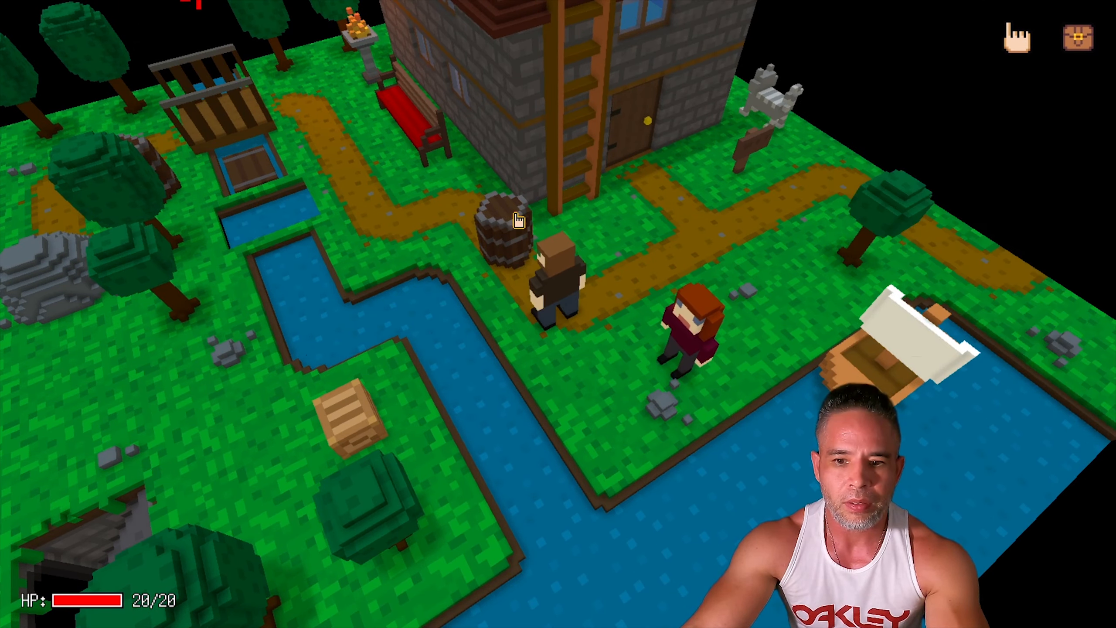
mouse_move(687, 230)
middle_down()
mouse_move(569, 229)
mouse_move(623, 242)
mouse_move(705, 234)
middle_up()
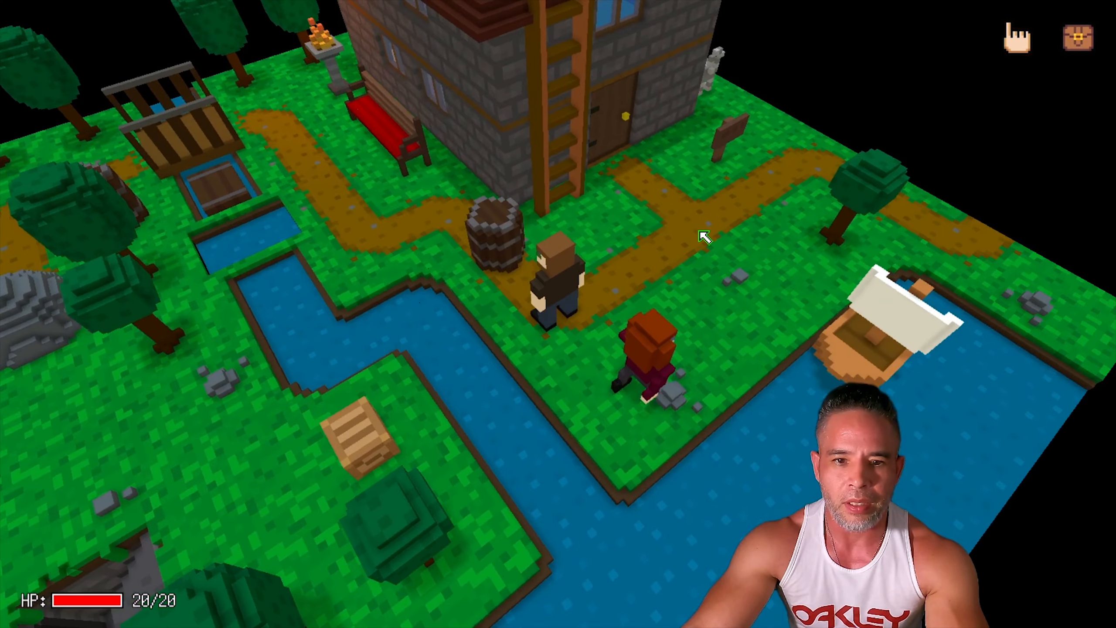